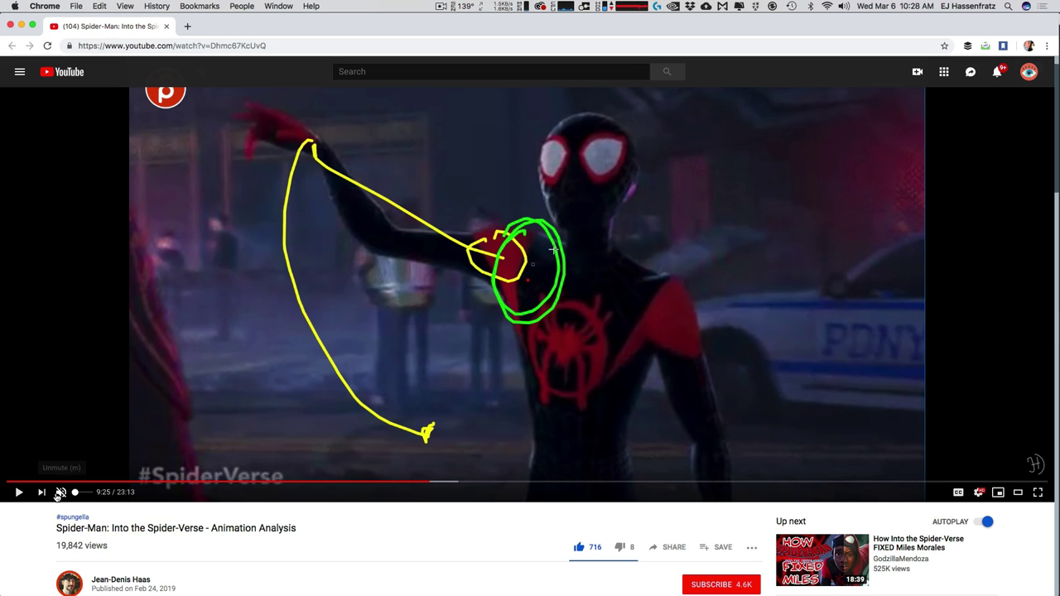
# Skim through the Spider-Verse animation analysis video to examine different shots of the film's look.
pyautogui.click(18, 492)
pyautogui.click(19, 493)
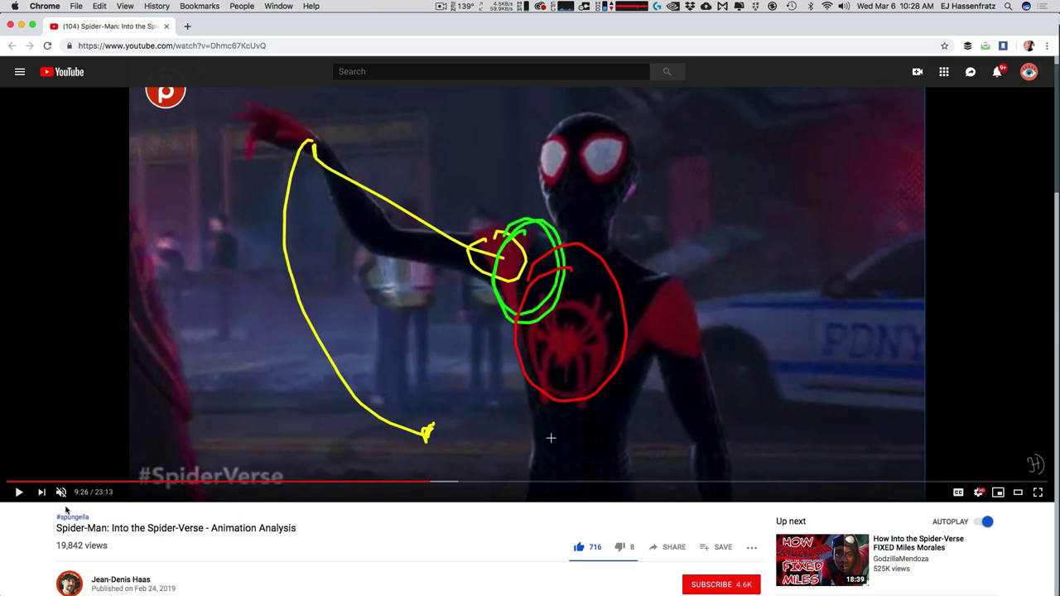
pyautogui.click(462, 482)
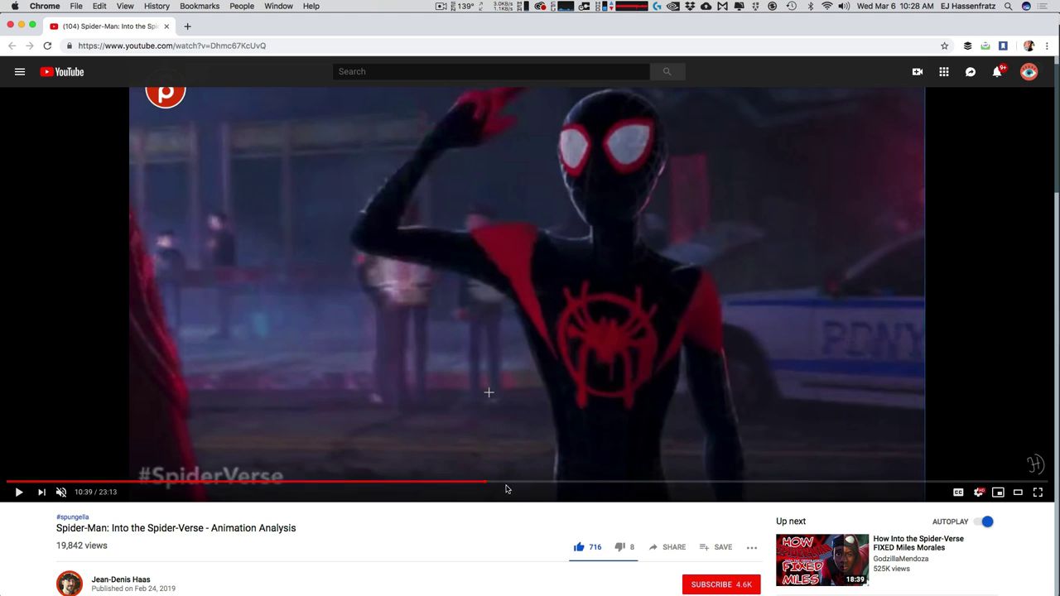
pyautogui.click(487, 481)
pyautogui.moveTo(516, 482); pyautogui.dragTo(554, 482)
pyautogui.click(613, 482)
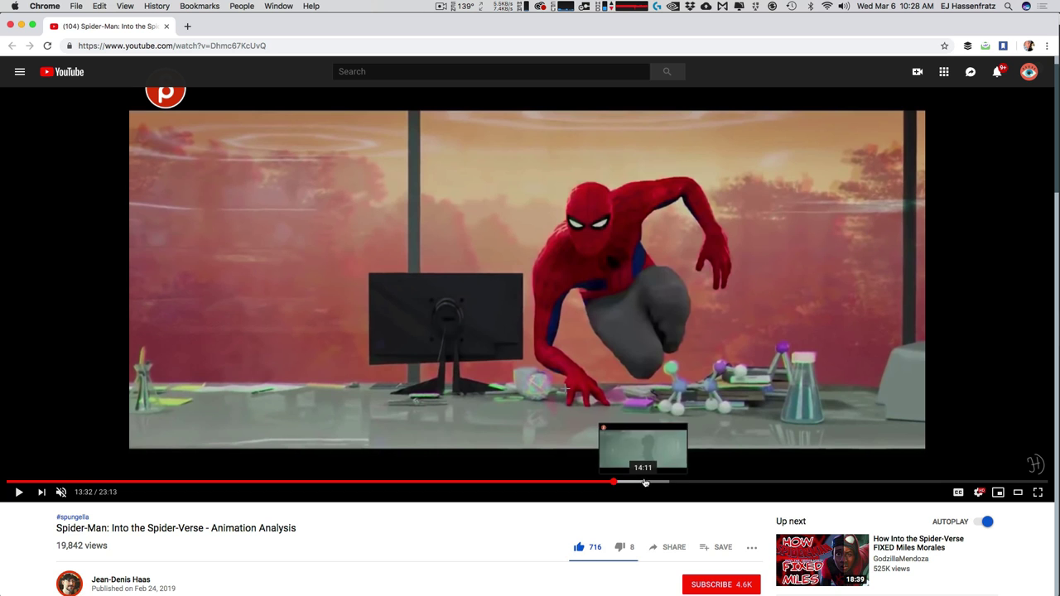
pyautogui.moveTo(663, 483); pyautogui.dragTo(782, 487)
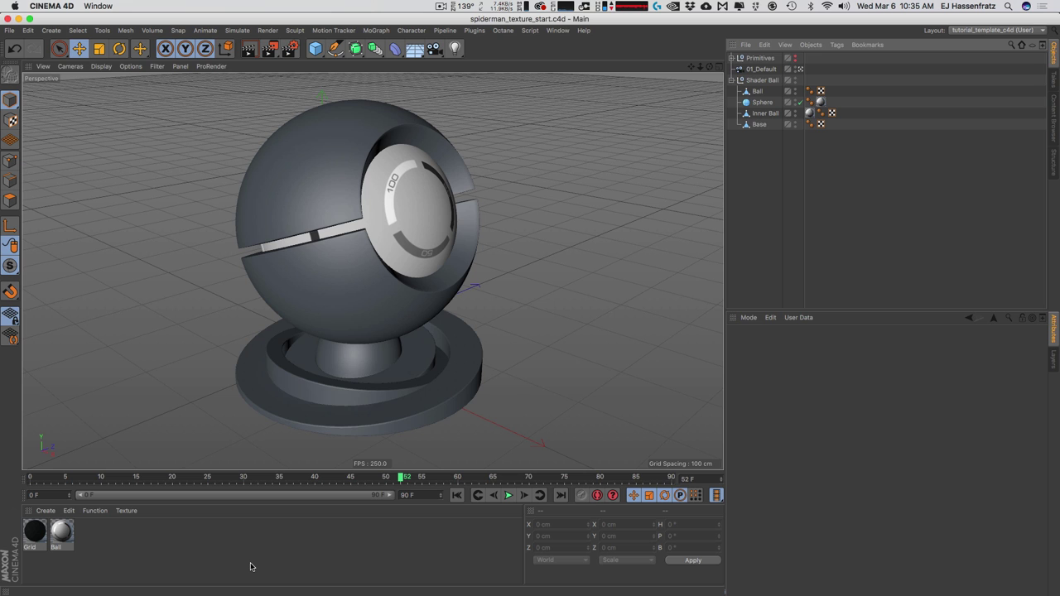
# Switch to Cinema 4D, create a new material and name it SpiderVerse Material.
pyautogui.doubleClick(100, 535)
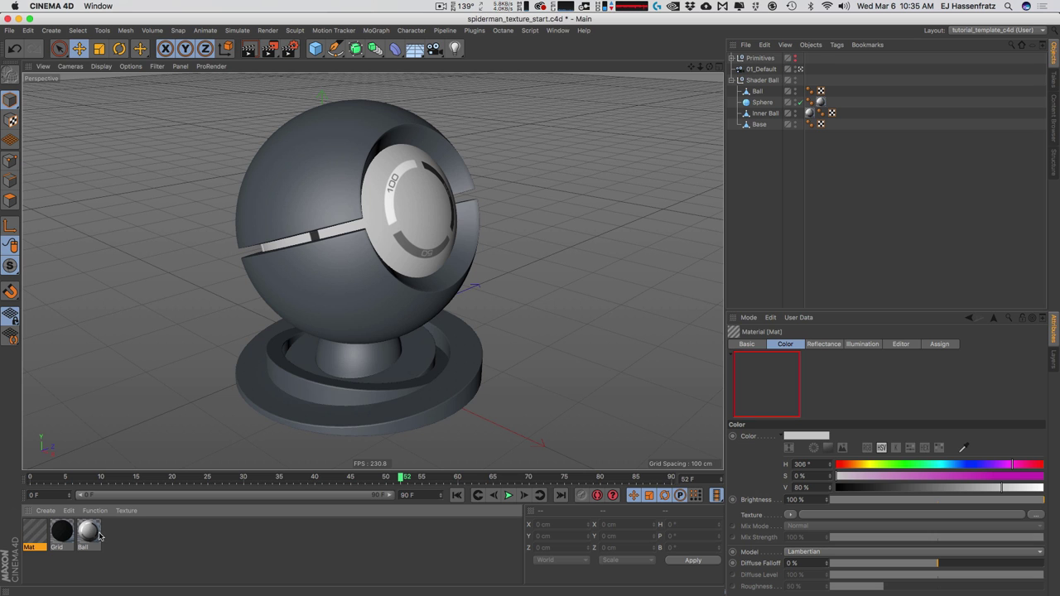
pyautogui.doubleClick(32, 534)
pyautogui.moveTo(374, 78); pyautogui.dragTo(787, 93)
pyautogui.write('Sp')
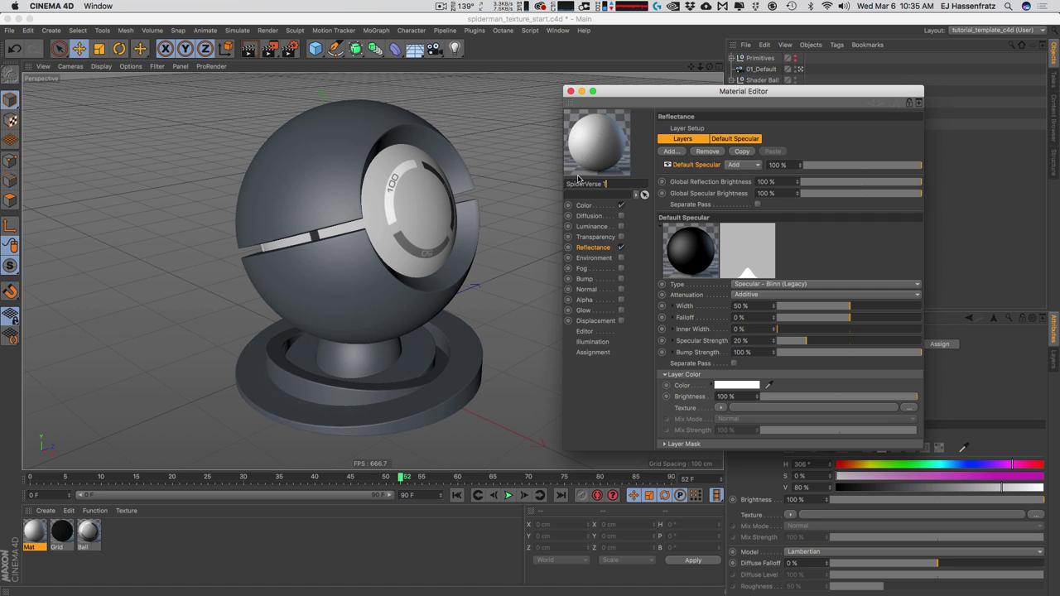
pyautogui.write('iderVerse Material')
pyautogui.press('Return')
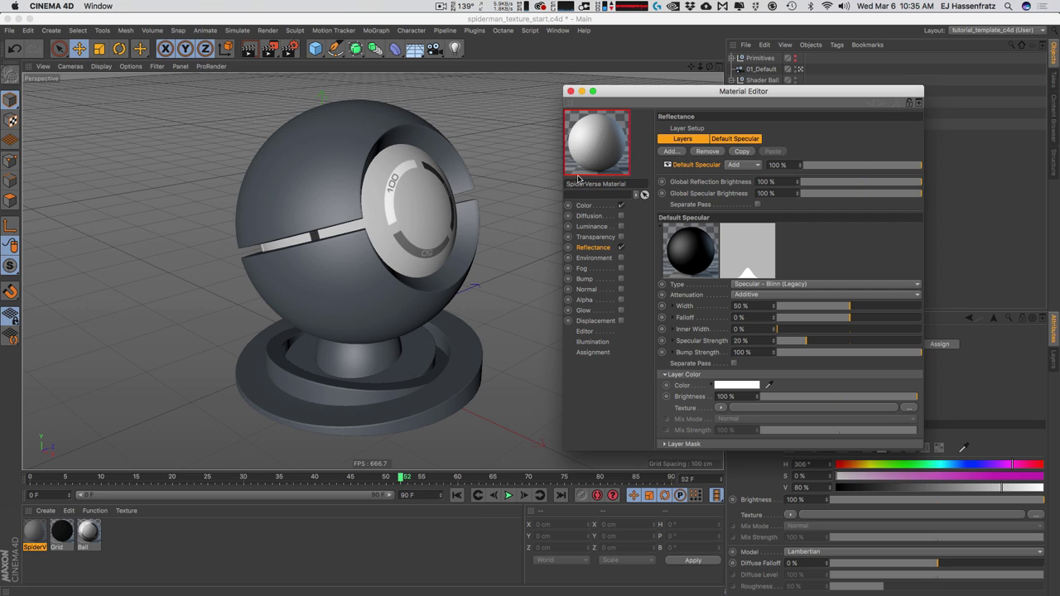
# Disable the new material's Color channel and enable its Luminance channel.
pyautogui.click(594, 205)
pyautogui.click(621, 205)
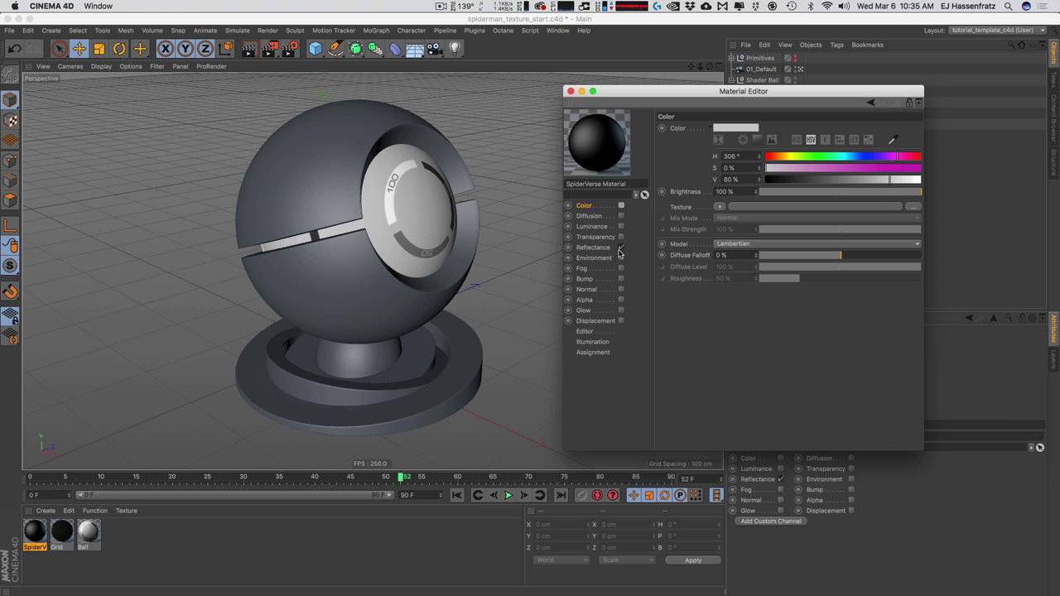
pyautogui.click(603, 248)
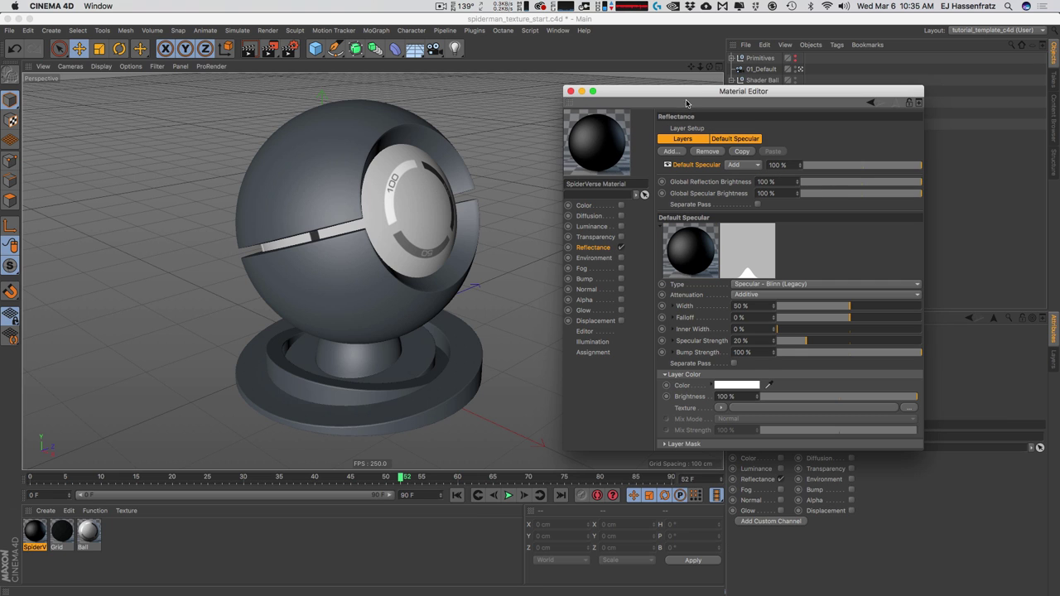
pyautogui.moveTo(687, 92); pyautogui.dragTo(652, 90)
pyautogui.click(571, 215)
pyautogui.click(561, 225)
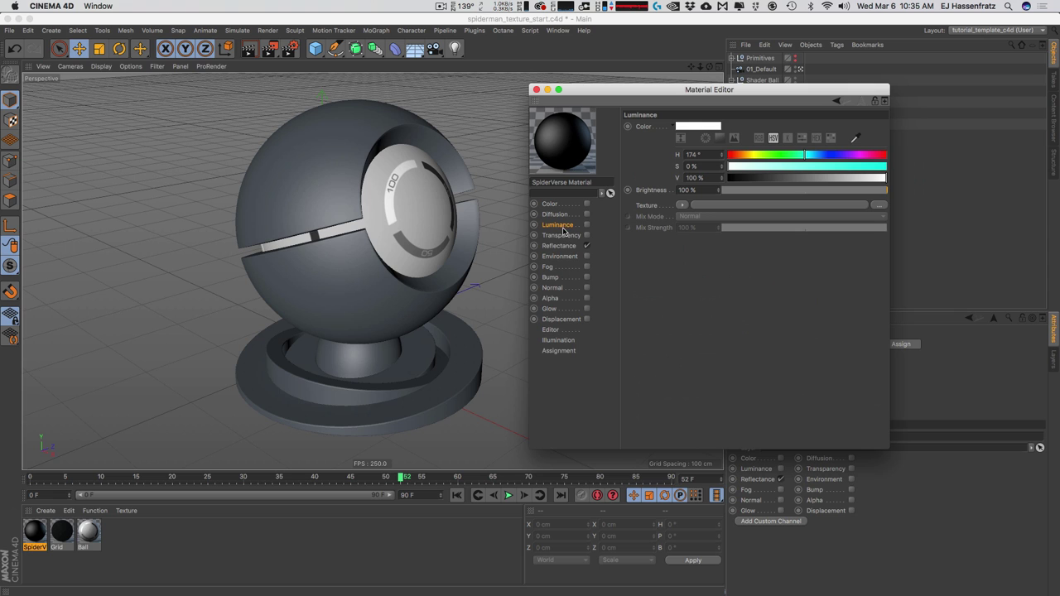
pyautogui.click(586, 225)
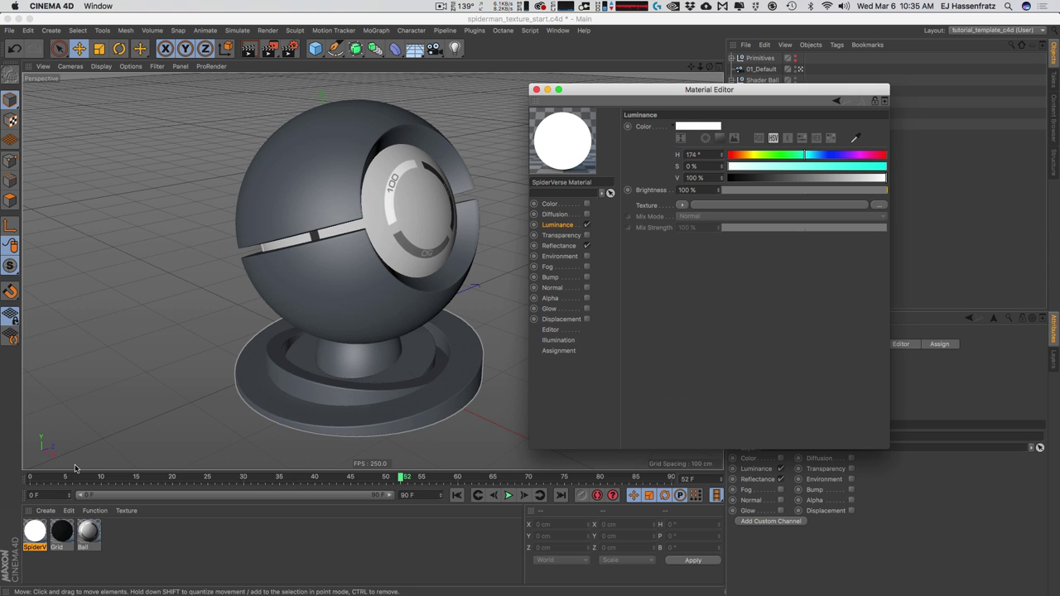
# Apply SpiderVerse Material to the Shader Ball group, keeping the Material Editor within reach.
pyautogui.moveTo(568, 110); pyautogui.dragTo(767, 81)
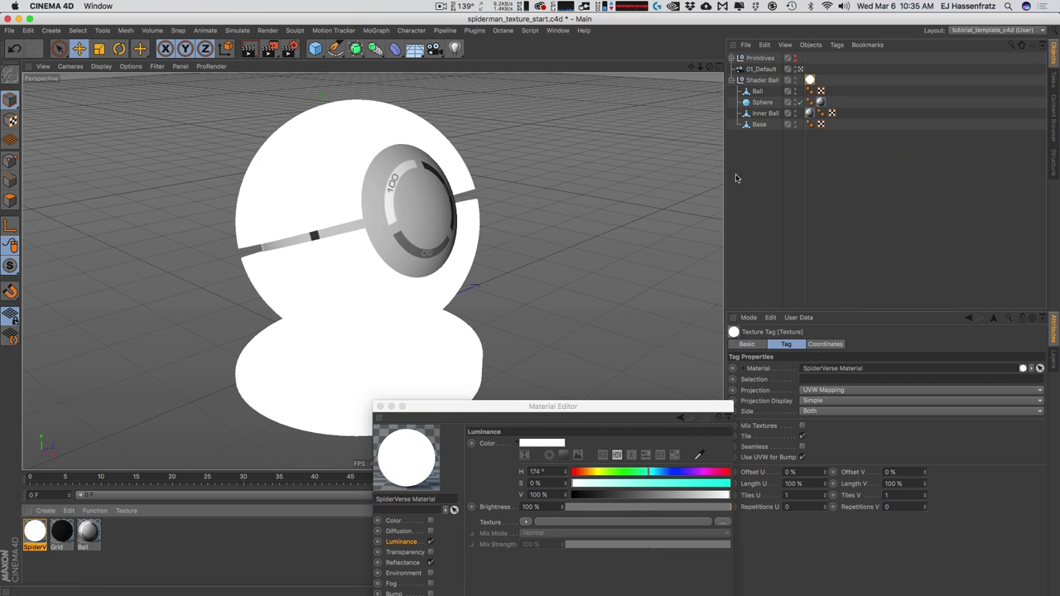
pyautogui.moveTo(561, 414); pyautogui.dragTo(703, 197)
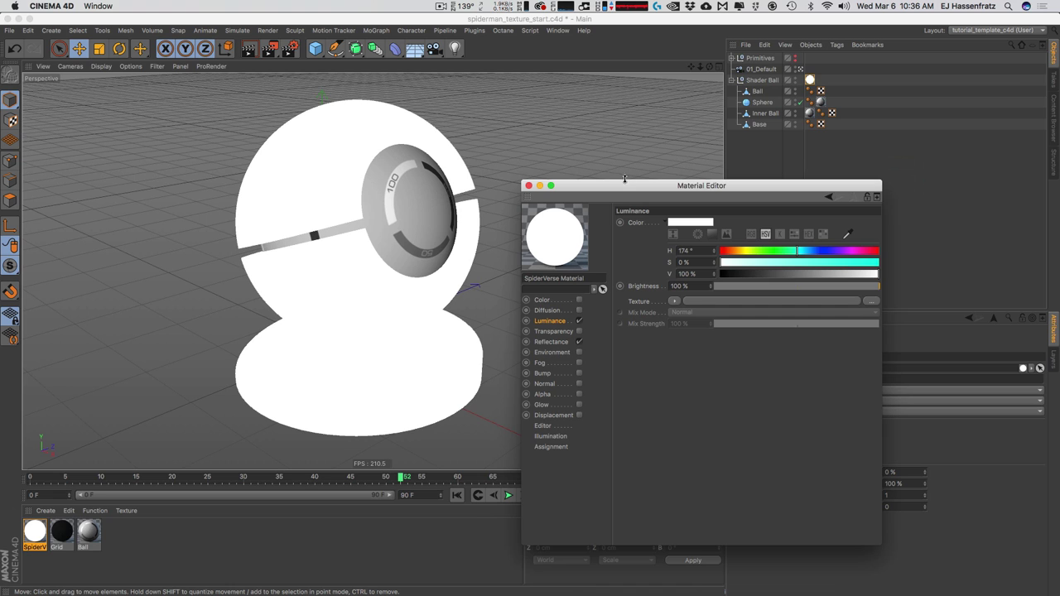
pyautogui.moveTo(613, 186); pyautogui.dragTo(619, 175)
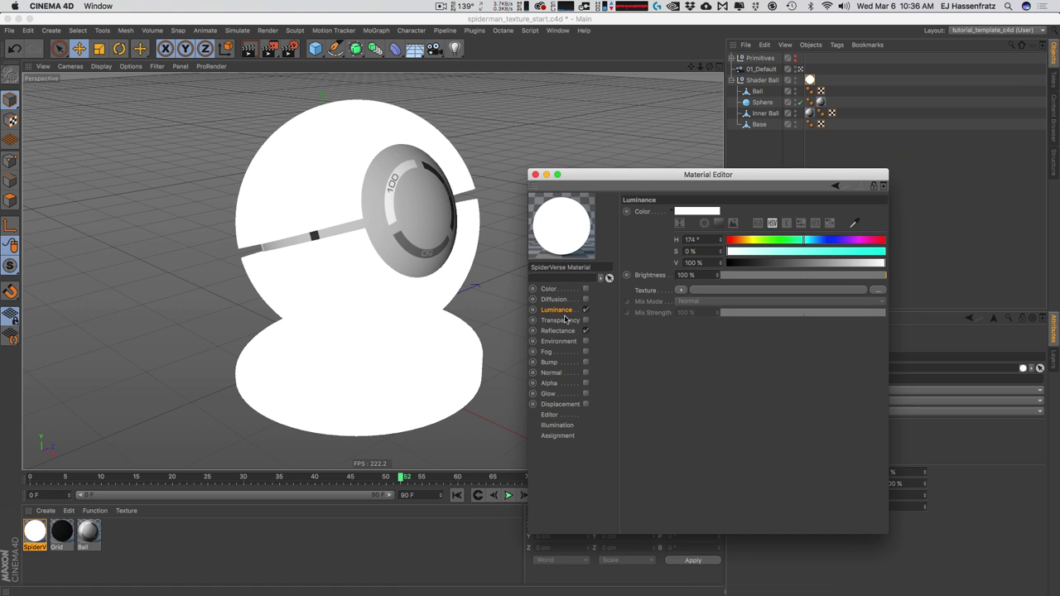
# Load a Layer shader as the Luminance texture and open its shader properties.
pyautogui.click(681, 290)
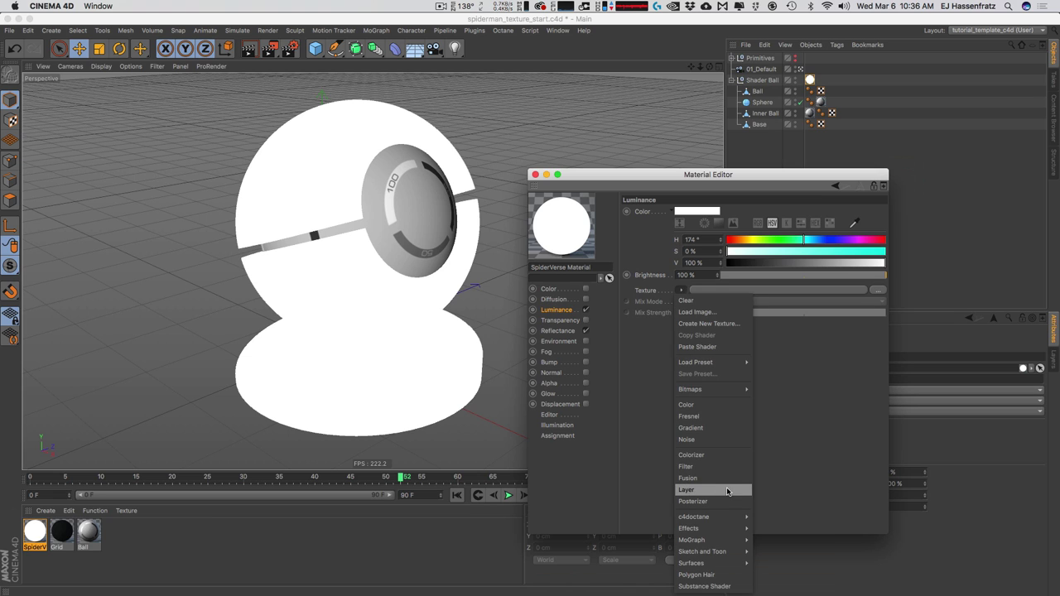
pyautogui.click(757, 533)
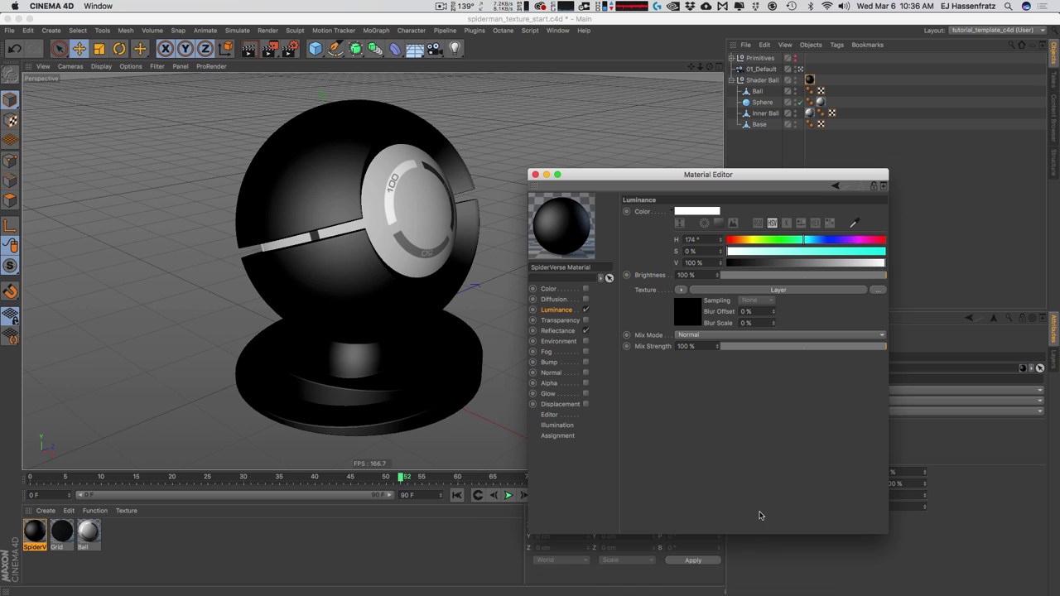
pyautogui.click(753, 295)
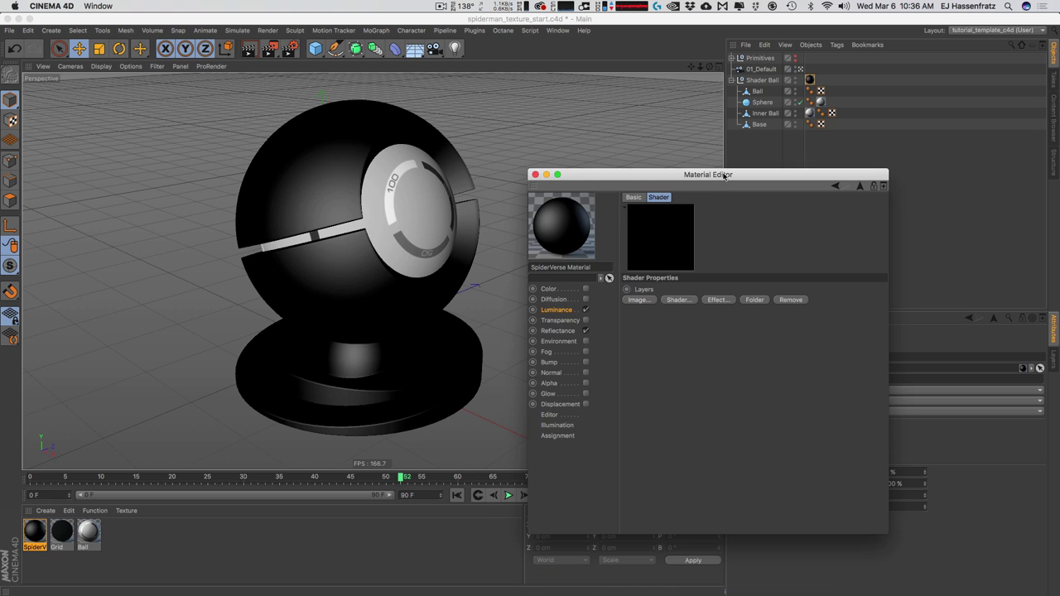
pyautogui.moveTo(720, 172); pyautogui.dragTo(718, 127)
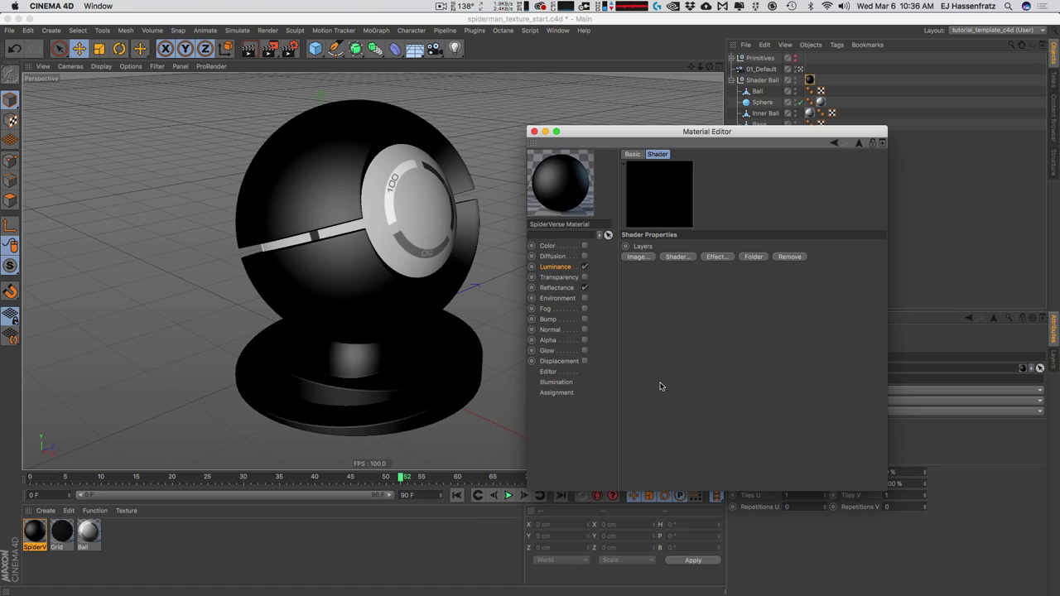
# Add a Sketch and Toon Cel shader to the Layer shader.
pyautogui.click(674, 258)
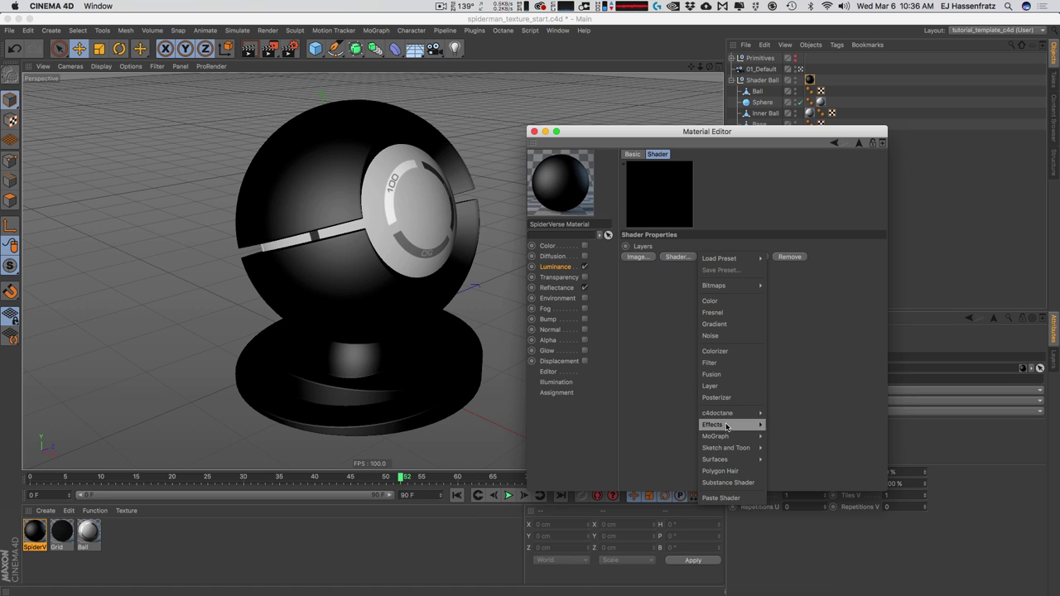
pyautogui.moveTo(741, 447)
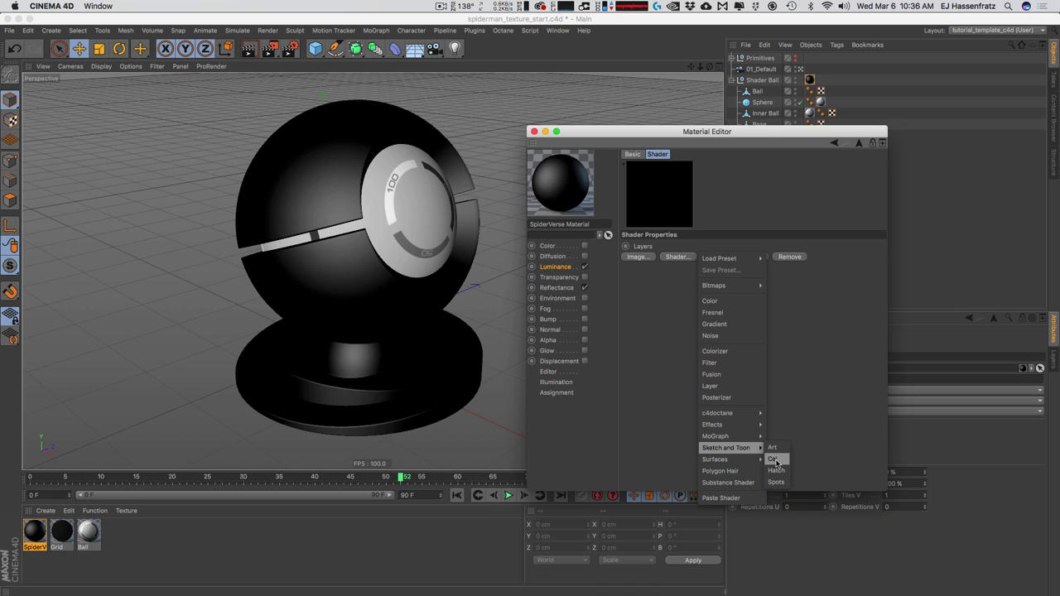
pyautogui.click(774, 459)
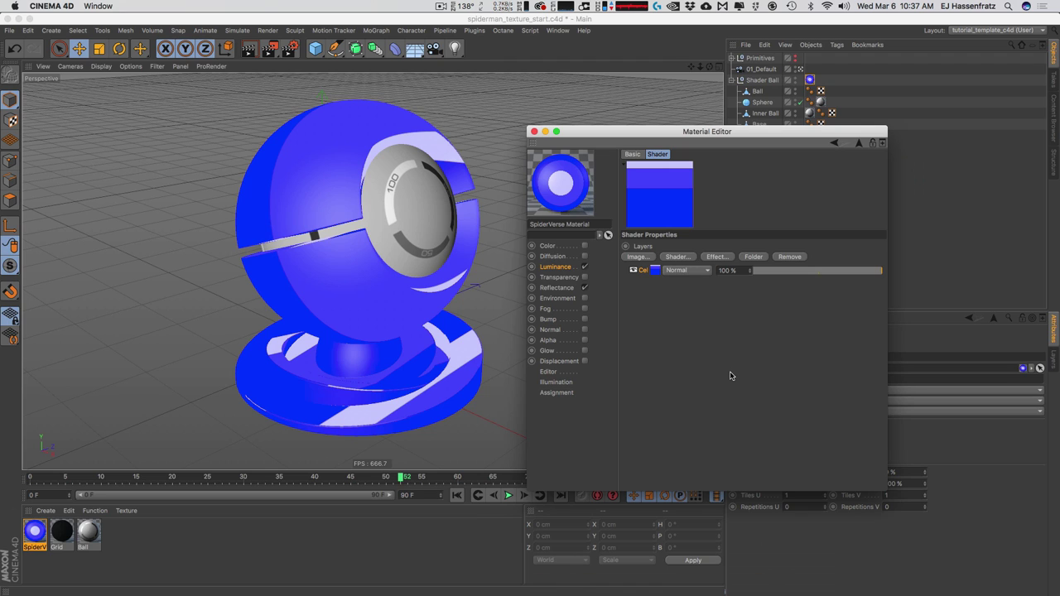
# Render the active view to preview the cel shading on the shader ball.
pyautogui.moveTo(593, 131); pyautogui.dragTo(622, 102)
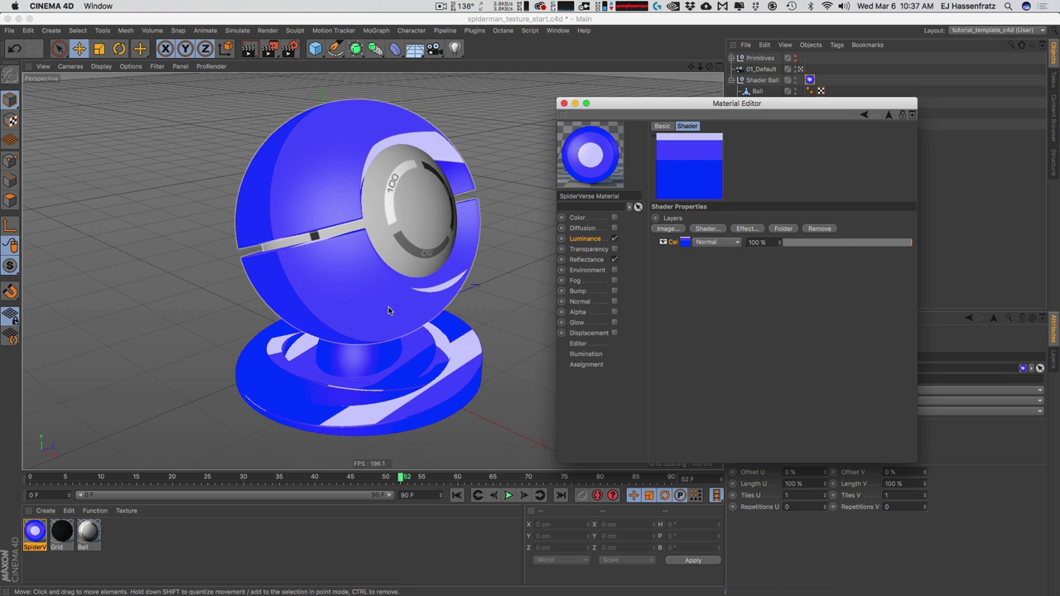
pyautogui.click(248, 48)
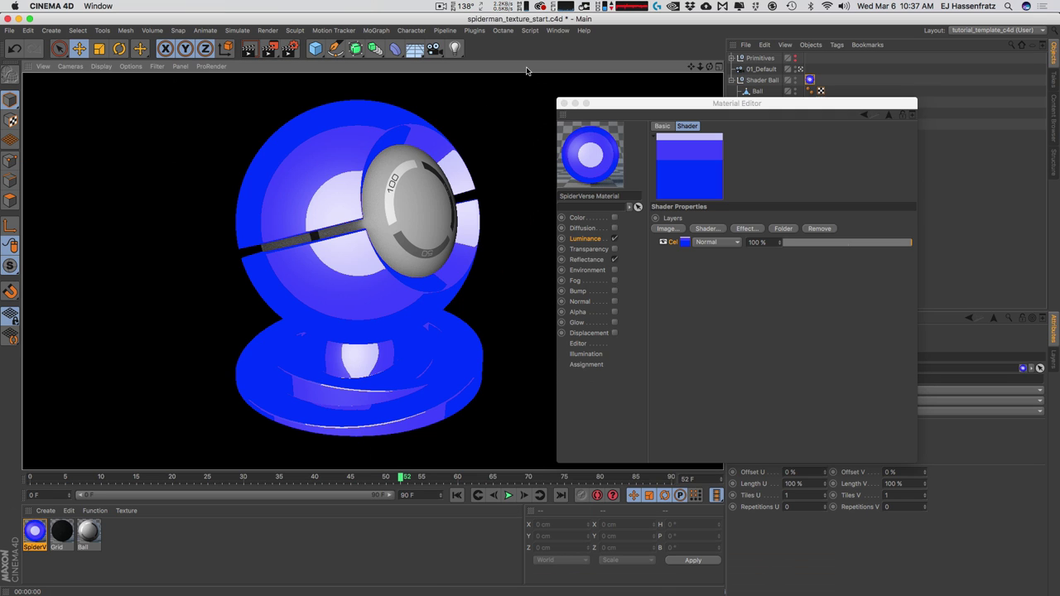
pyautogui.click(501, 134)
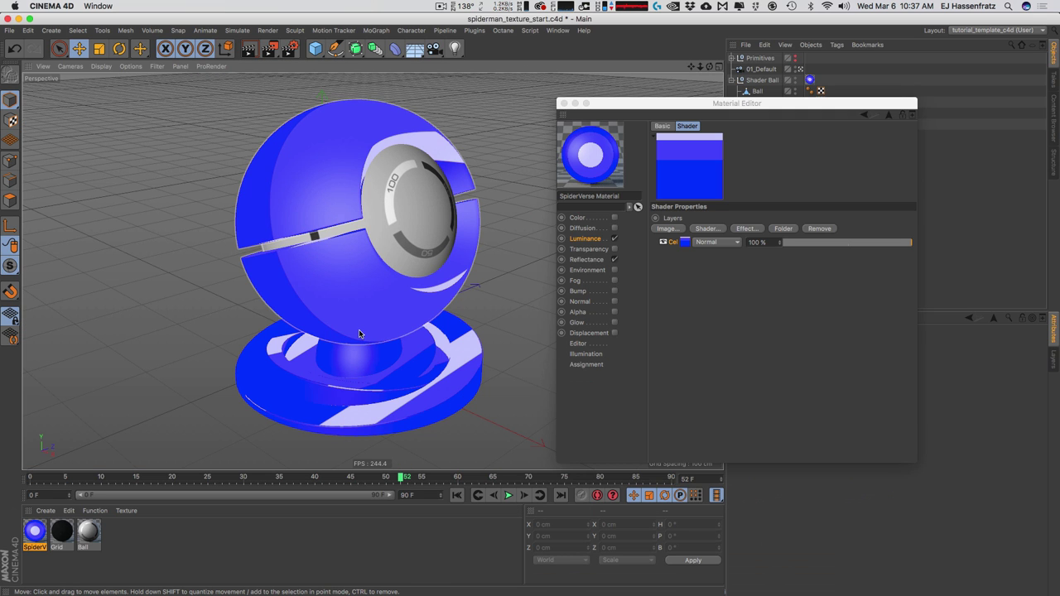
# Turn on the Interactive Render Region and resize it to frame the whole shader ball at full quality.
pyautogui.keyDown('alt'); pyautogui.moveTo(351, 275); pyautogui.dragTo(259, 284, button='middle'); pyautogui.keyUp('alt')
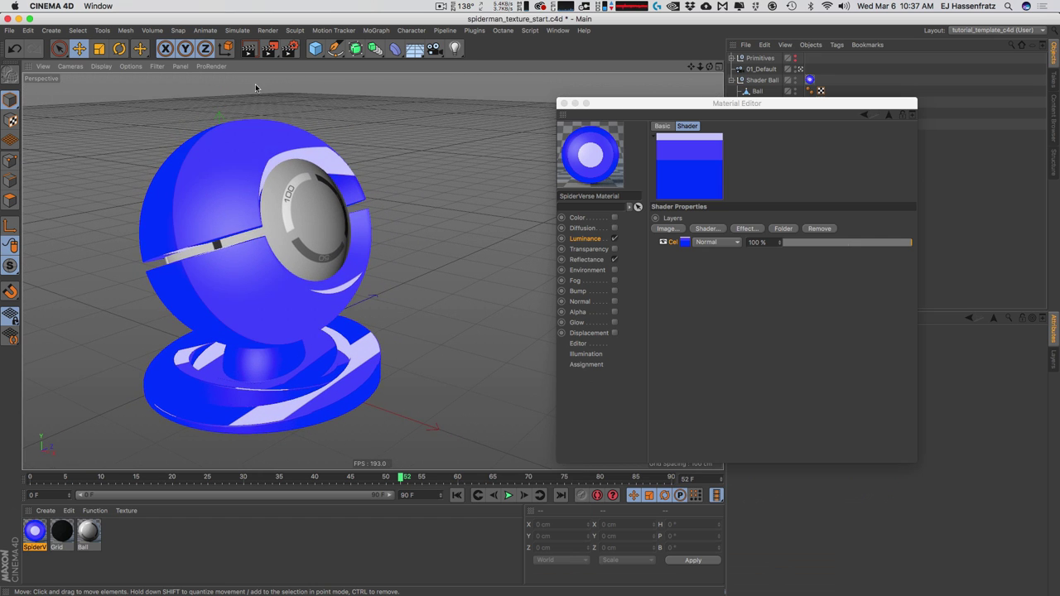
pyautogui.keyDown('alt'); pyautogui.moveTo(222, 189); pyautogui.dragTo(215, 223); pyautogui.keyUp('alt')
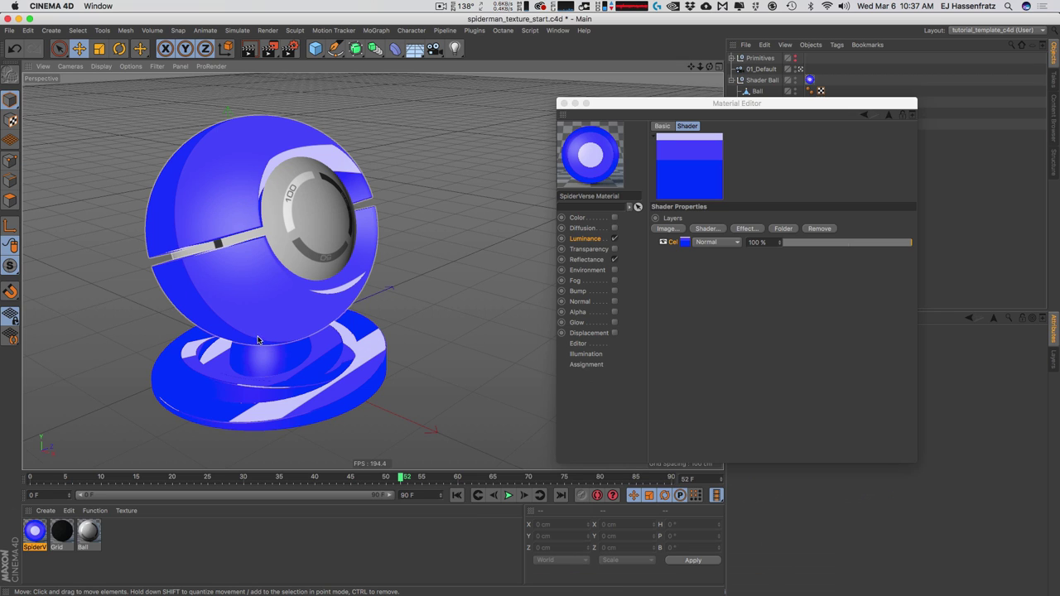
pyautogui.click(269, 49)
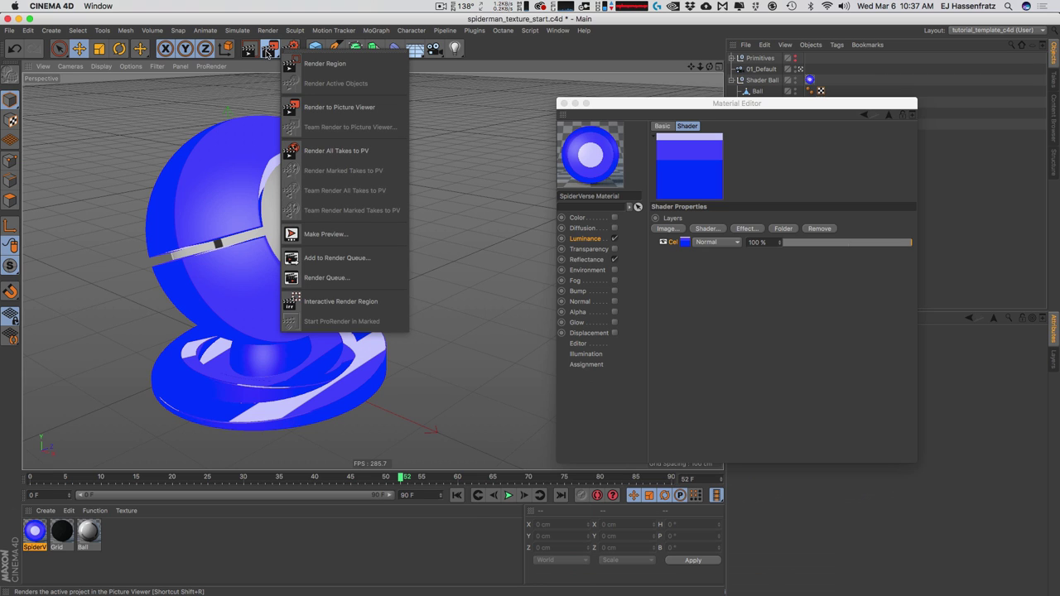
pyautogui.click(325, 300)
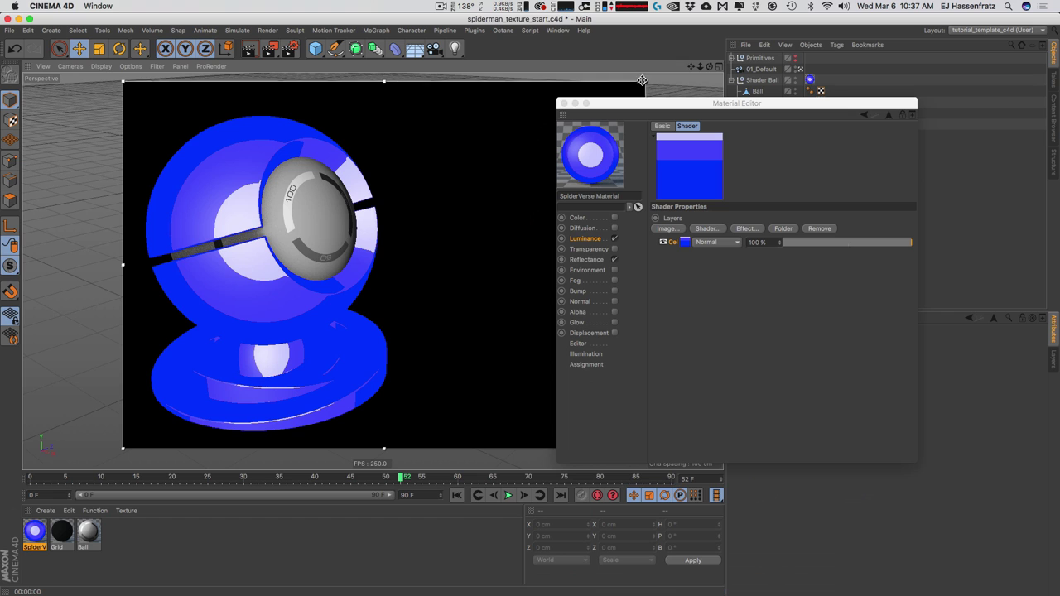
pyautogui.moveTo(642, 80); pyautogui.dragTo(416, 82)
pyautogui.moveTo(123, 449); pyautogui.dragTo(100, 450)
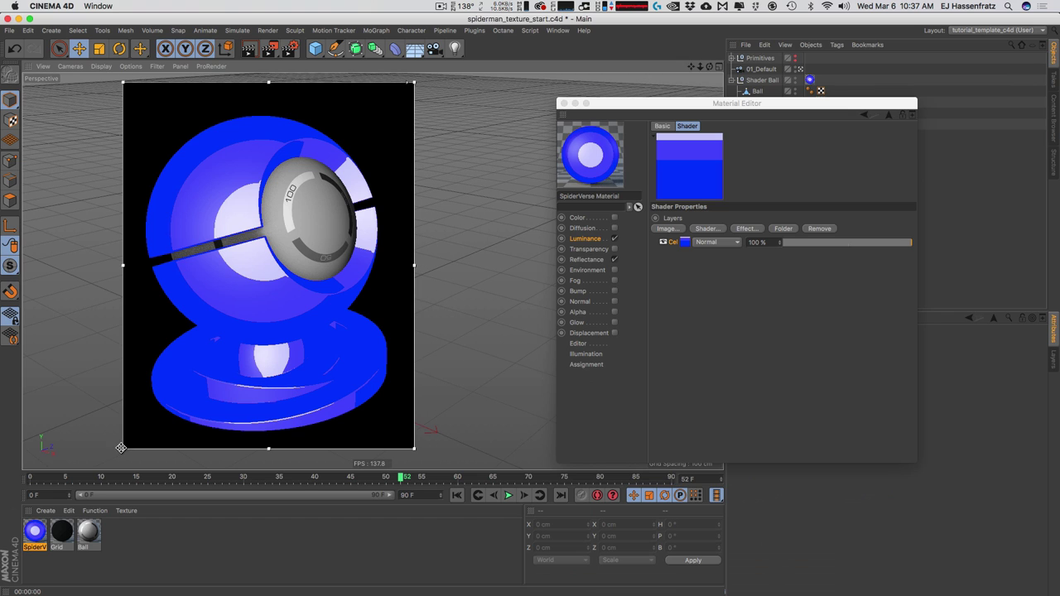
pyautogui.moveTo(414, 449); pyautogui.dragTo(432, 451)
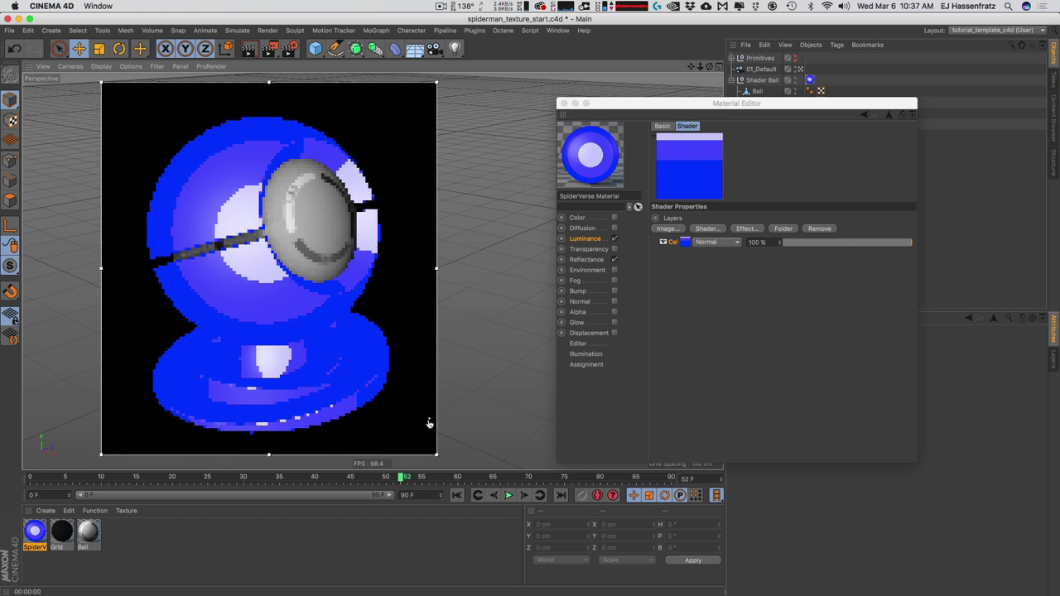
pyautogui.moveTo(429, 423); pyautogui.dragTo(432, 456)
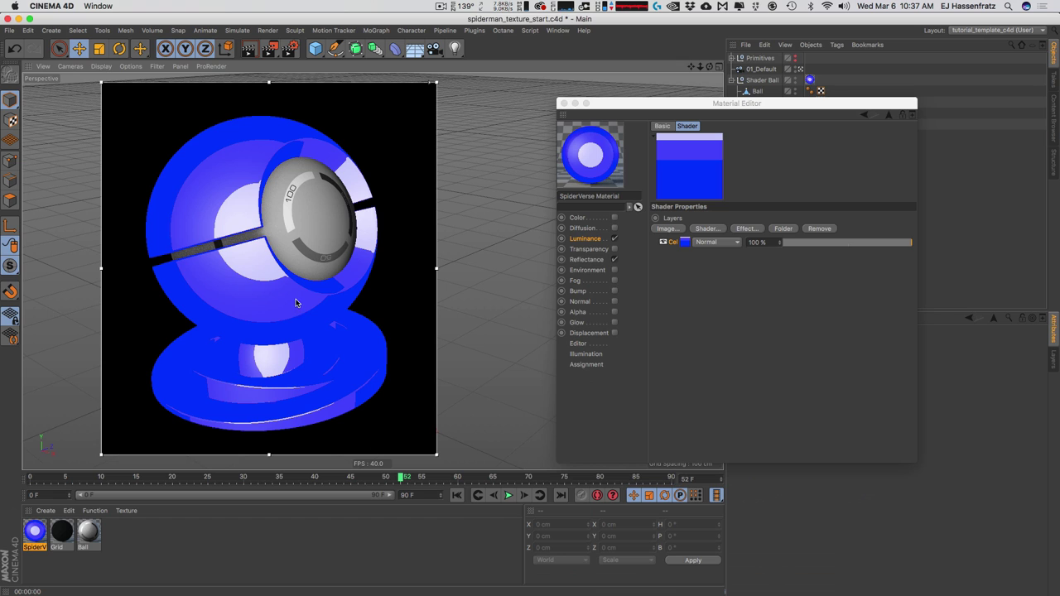
pyautogui.click(292, 50)
pyautogui.click(298, 46)
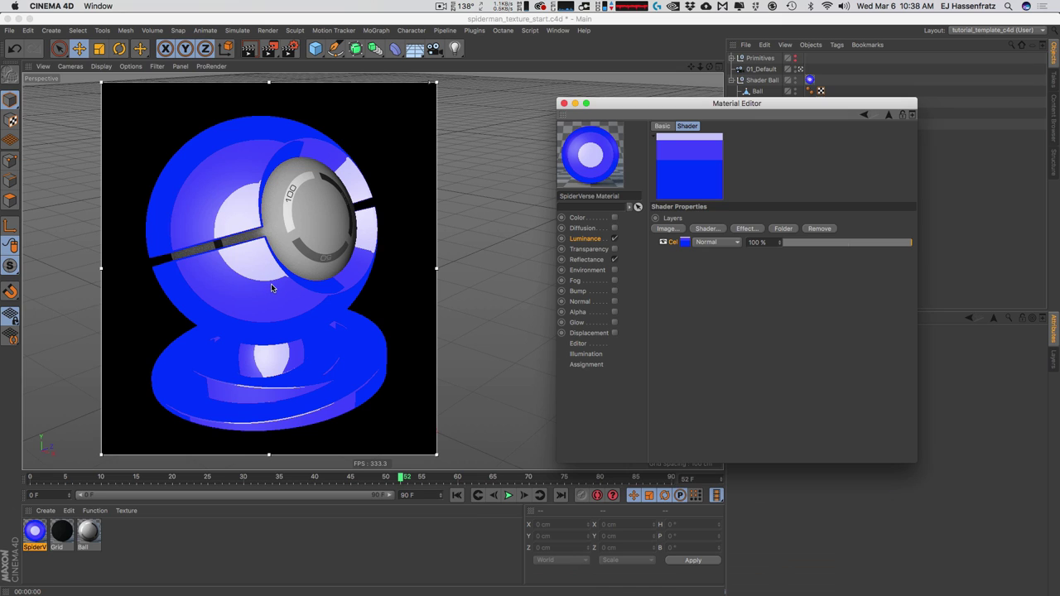
# Open the Cel shader's properties, disable Camera and enable Lights.
pyautogui.click(685, 242)
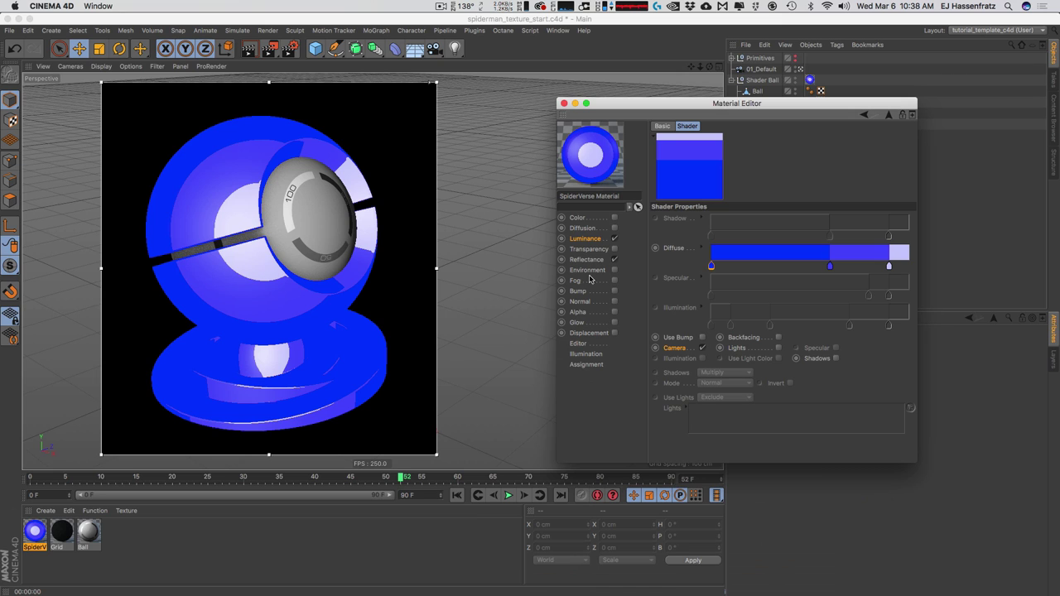
pyautogui.click(702, 348)
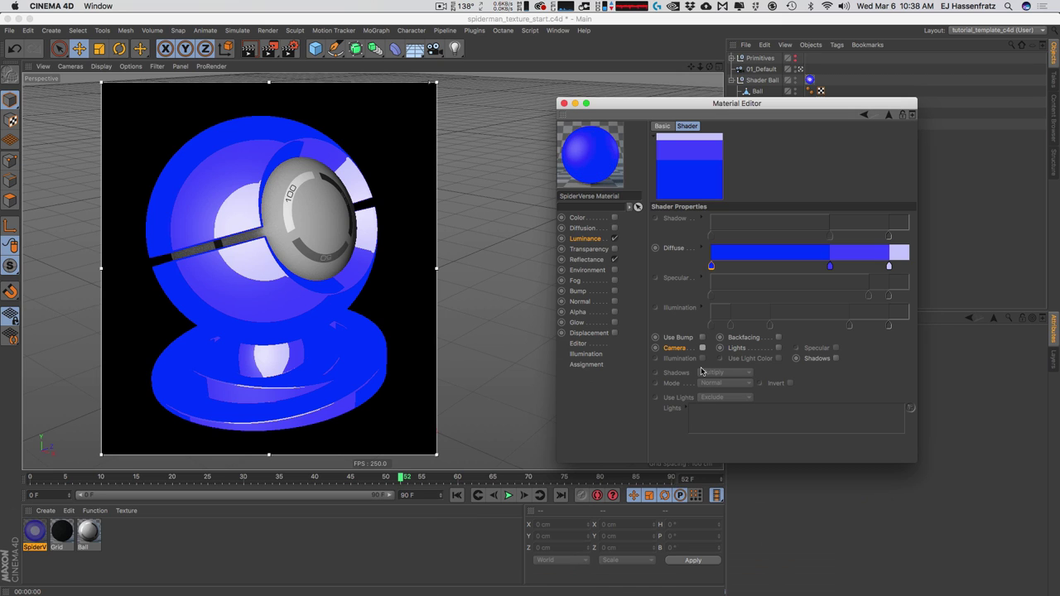
pyautogui.click(776, 348)
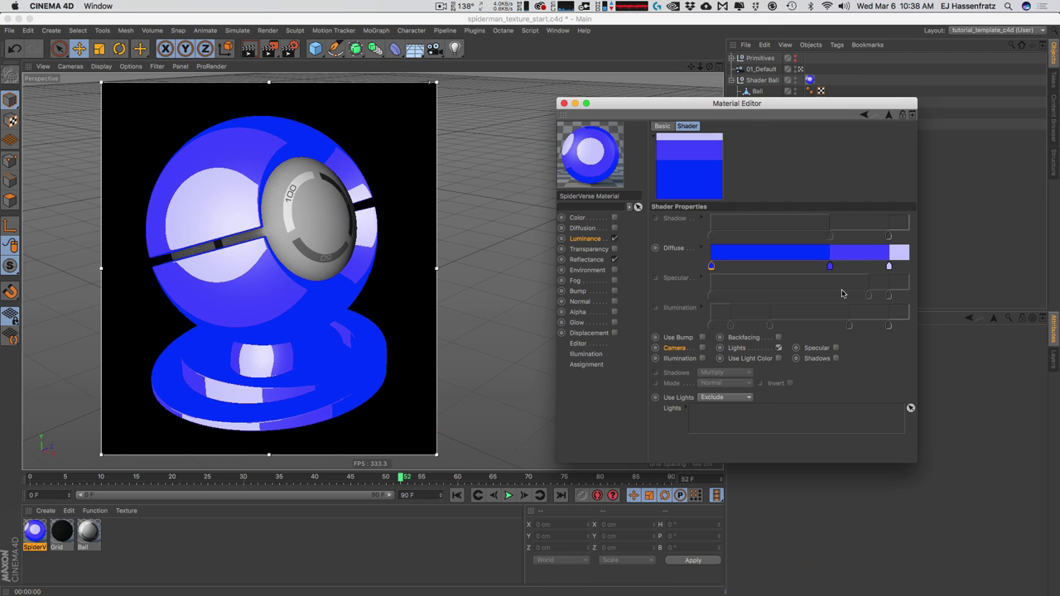
# Add an area light to the scene.
pyautogui.moveTo(737, 113); pyautogui.dragTo(729, 190)
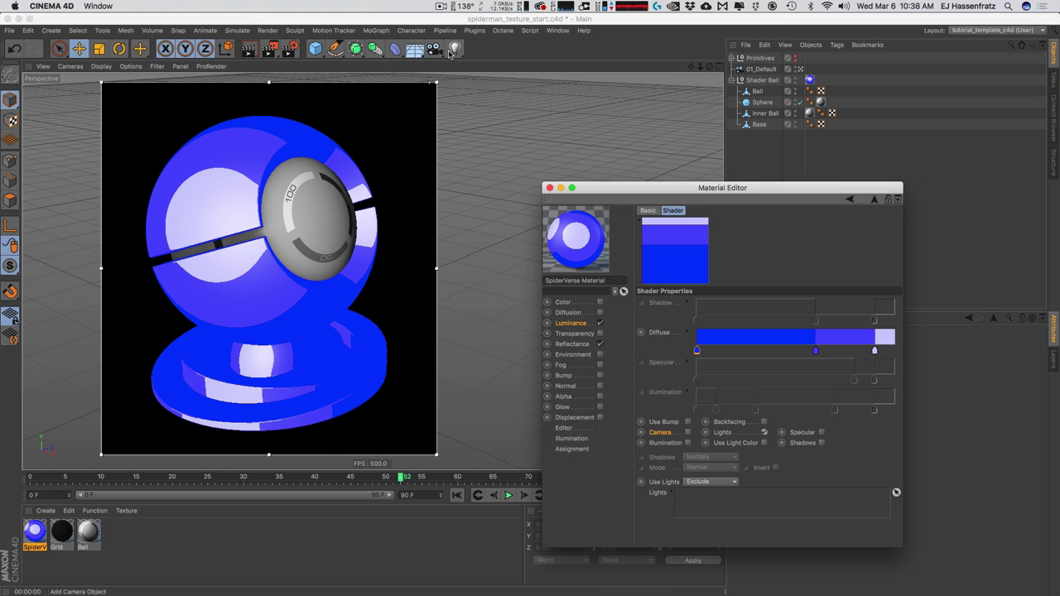
pyautogui.click(454, 49)
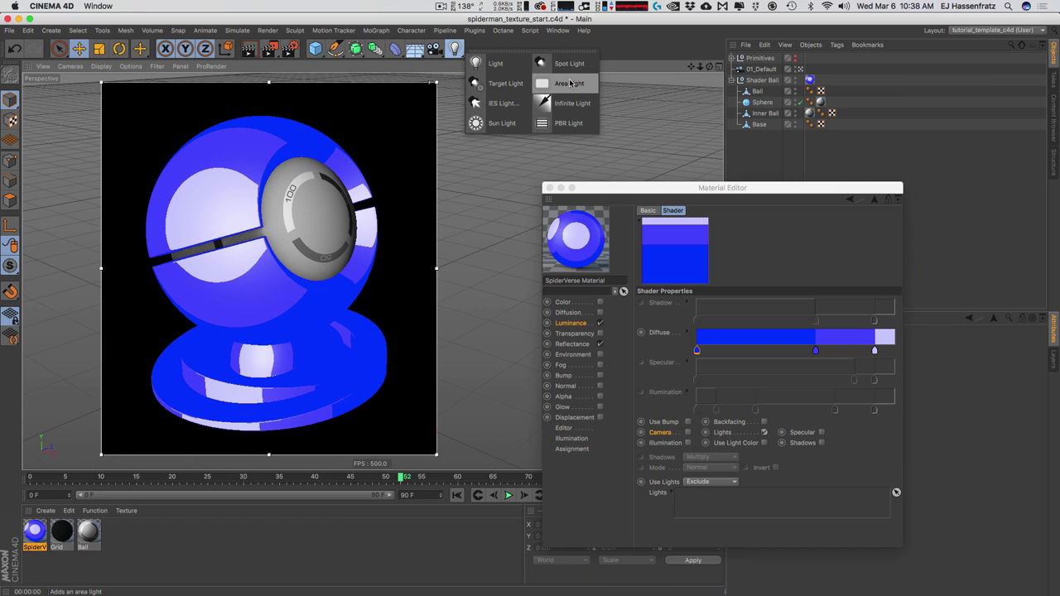
pyautogui.click(570, 82)
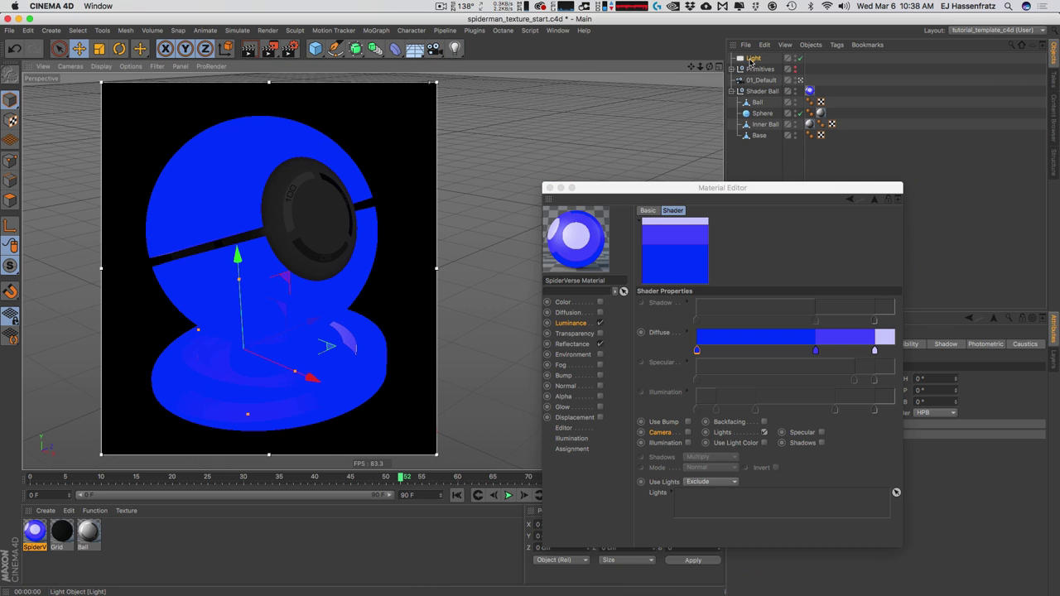
# Give the area light a Target tag and assign the shader ball's Sphere as its target object.
pyautogui.rightClick(750, 63)
pyautogui.moveTo(798, 69)
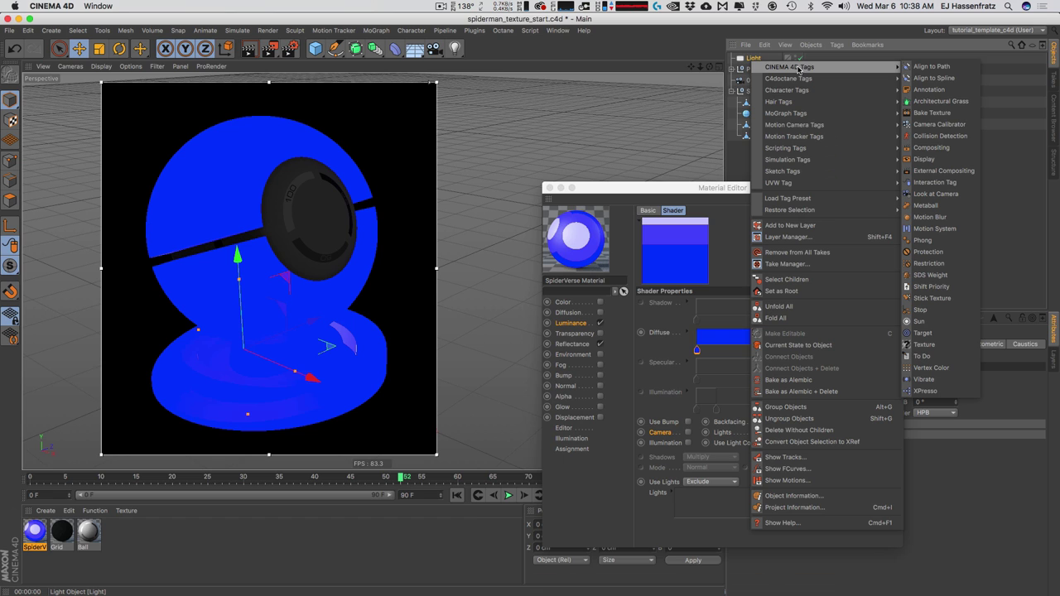
pyautogui.click(937, 333)
pyautogui.moveTo(773, 194); pyautogui.dragTo(455, 209)
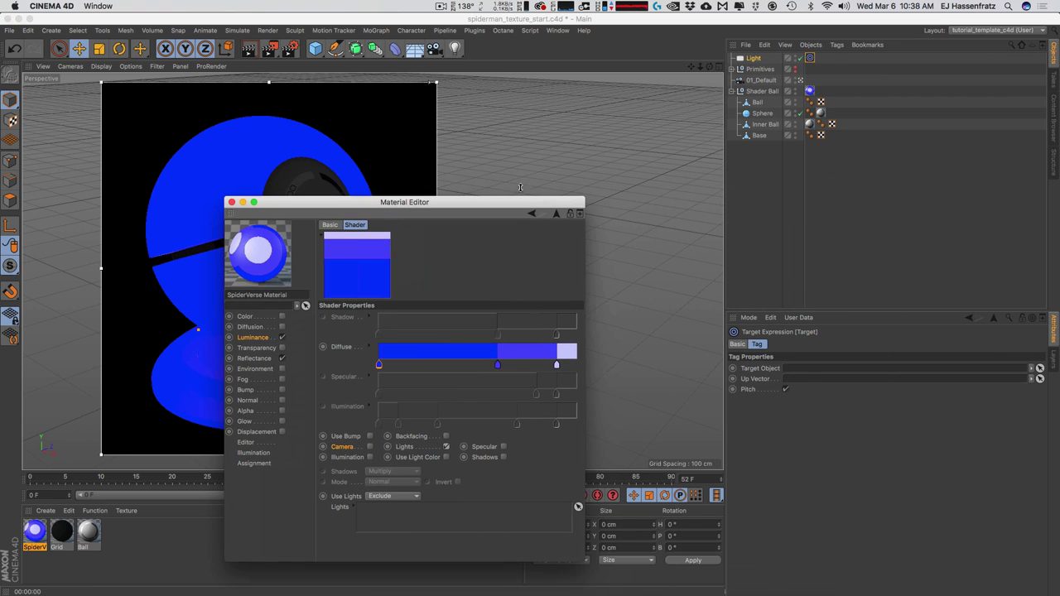
pyautogui.click(757, 116)
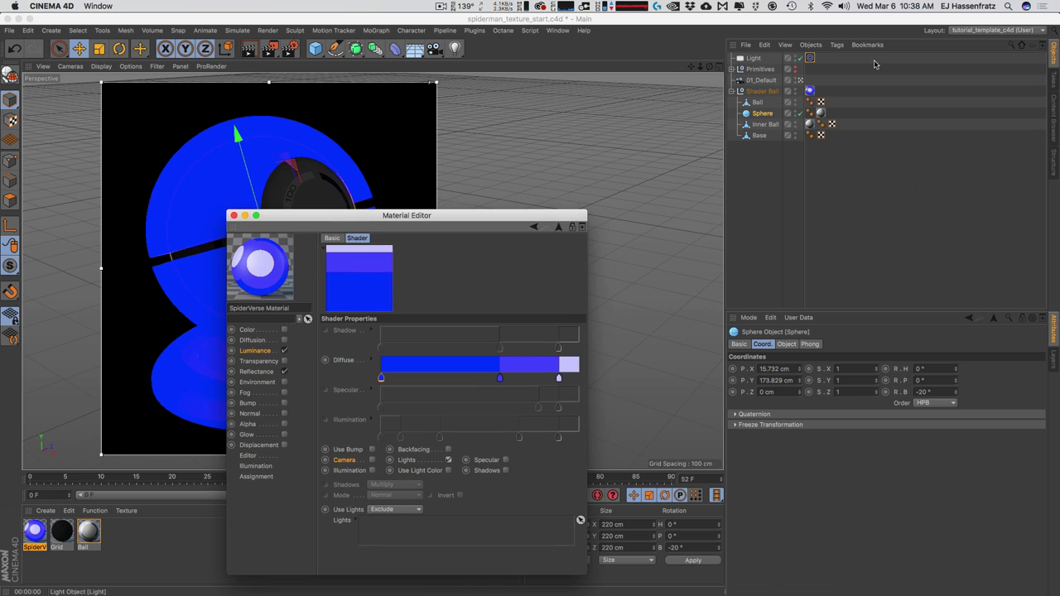
pyautogui.click(809, 57)
pyautogui.moveTo(762, 113); pyautogui.dragTo(792, 368)
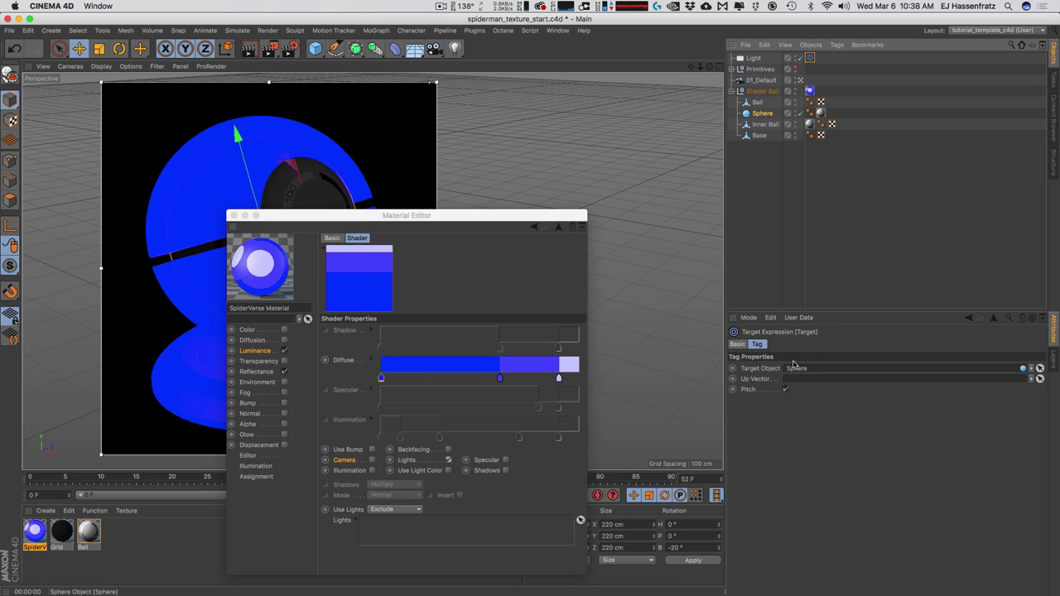
# Position the area light above and in front of the shader ball, at about X 27, Y 529, Z -448 cm.
pyautogui.click(753, 58)
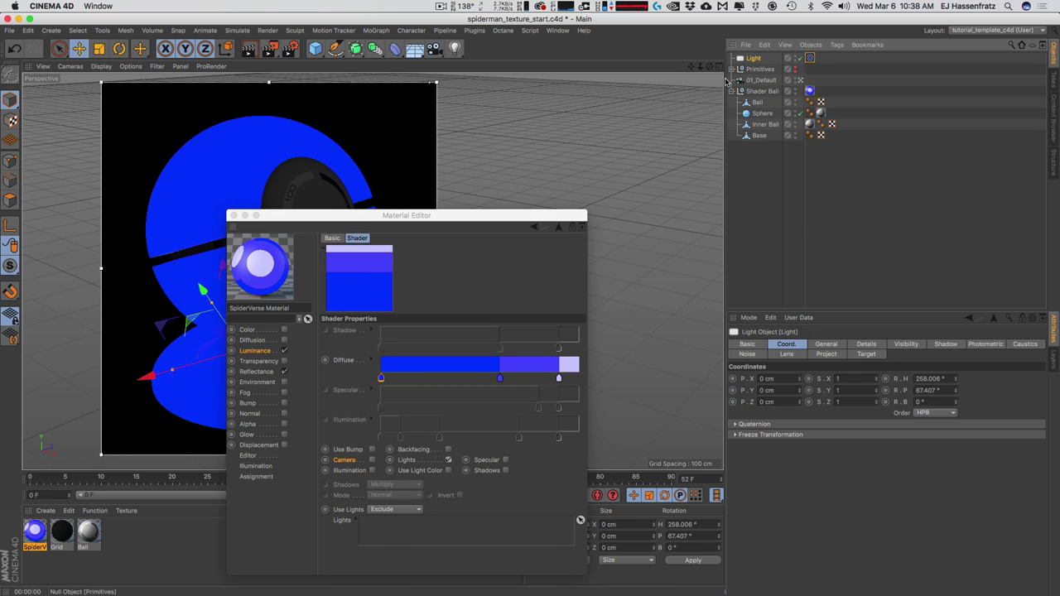
pyautogui.middleClick(672, 126)
pyautogui.moveTo(641, 178); pyautogui.dragTo(553, 101)
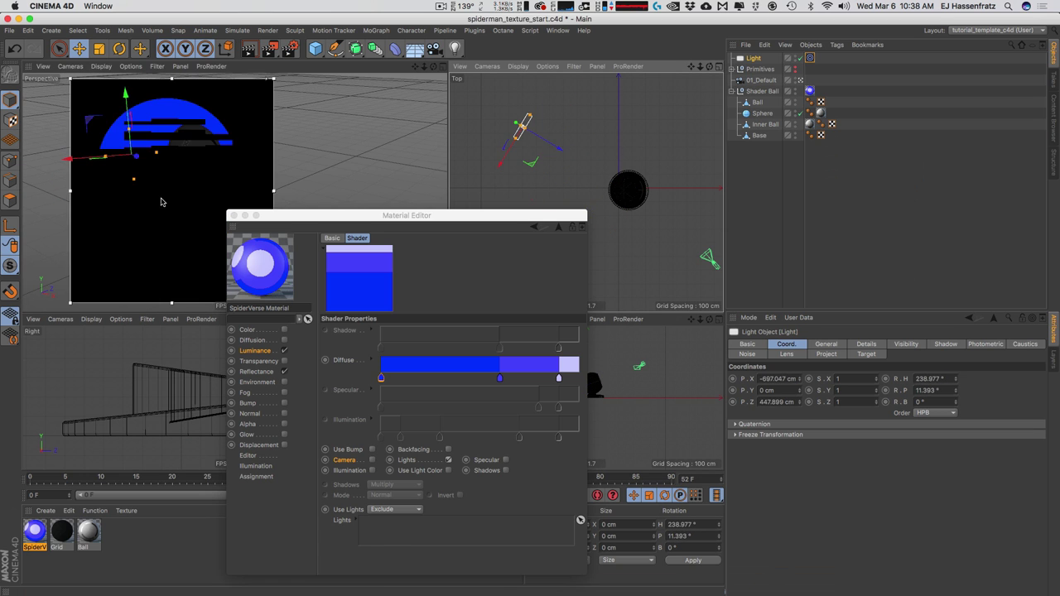
pyautogui.moveTo(518, 133); pyautogui.dragTo(623, 215)
pyautogui.moveTo(408, 215); pyautogui.dragTo(840, 194)
pyautogui.moveTo(559, 186); pyautogui.dragTo(637, 175)
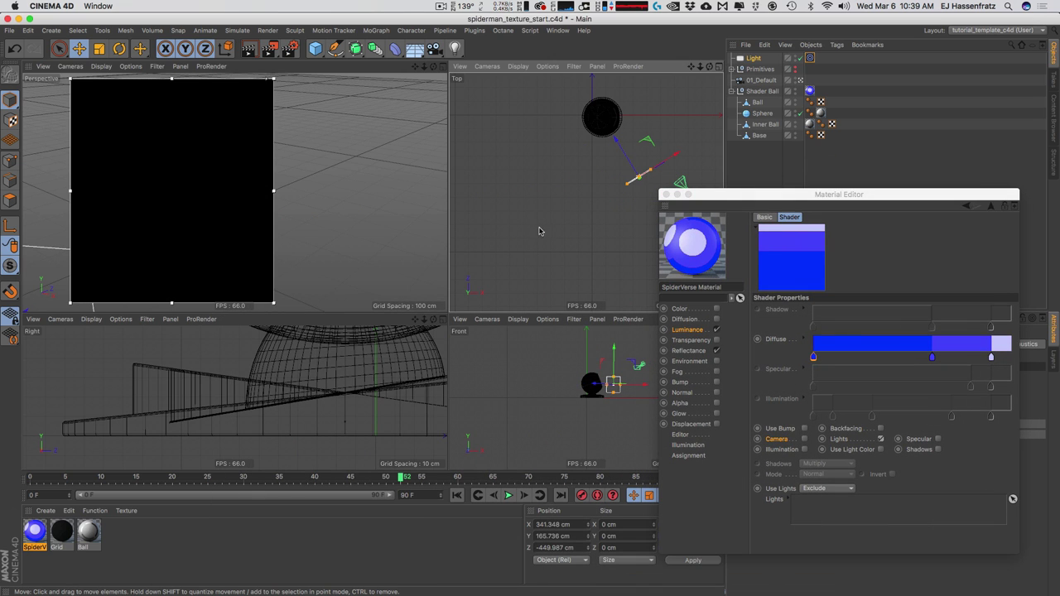
pyautogui.click(692, 193)
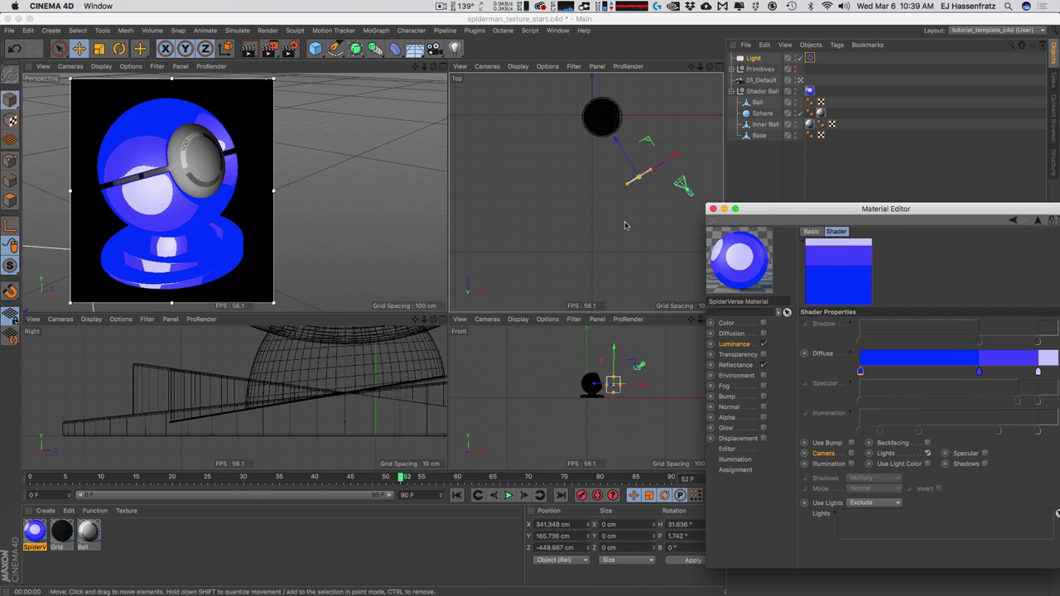
pyautogui.moveTo(625, 225); pyautogui.dragTo(617, 235)
pyautogui.moveTo(613, 389); pyautogui.dragTo(592, 361)
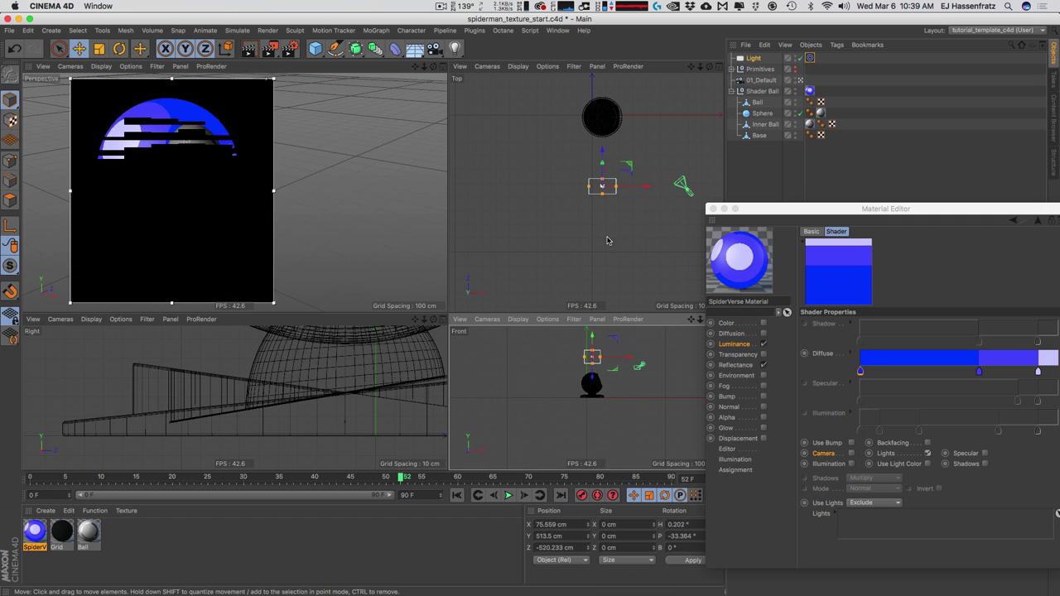
pyautogui.moveTo(606, 240); pyautogui.dragTo(599, 231)
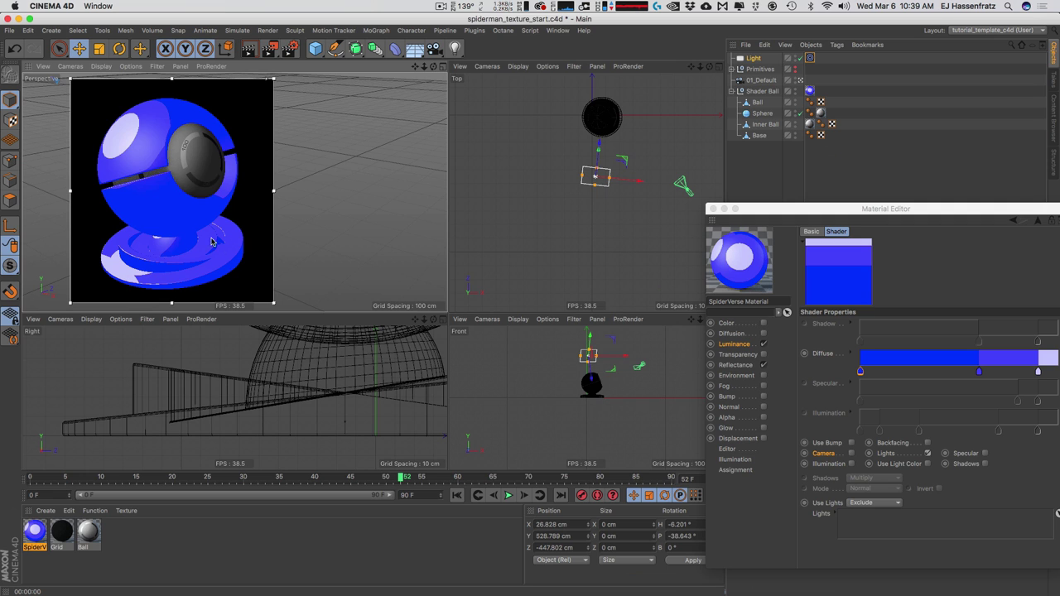
pyautogui.click(444, 67)
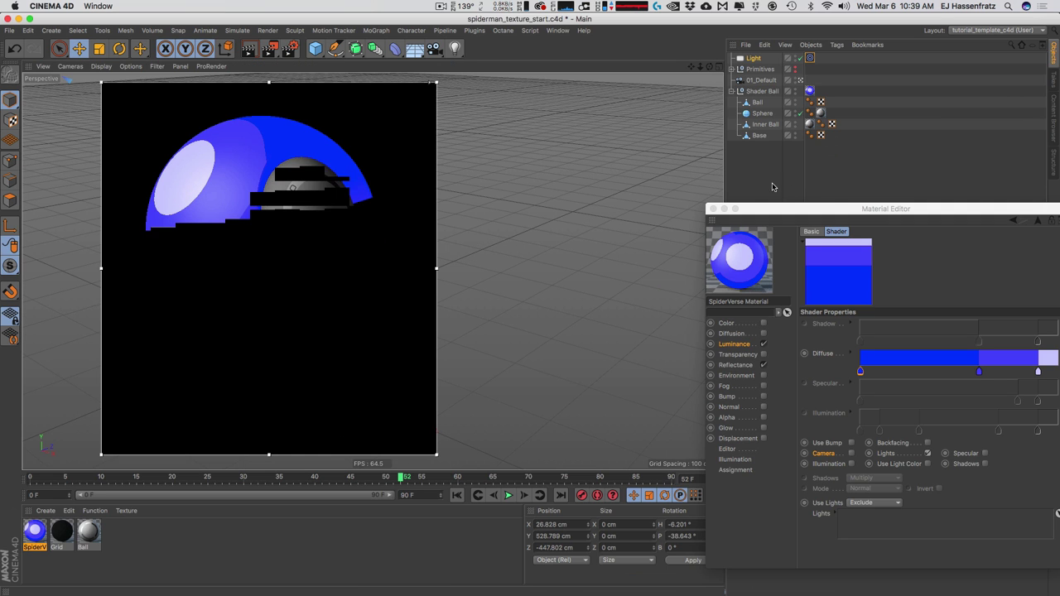
# Set the area light's shadow type to Shadow Maps (Soft).
pyautogui.moveTo(832, 209); pyautogui.dragTo(449, 199)
pyautogui.click(752, 59)
pyautogui.click(852, 347)
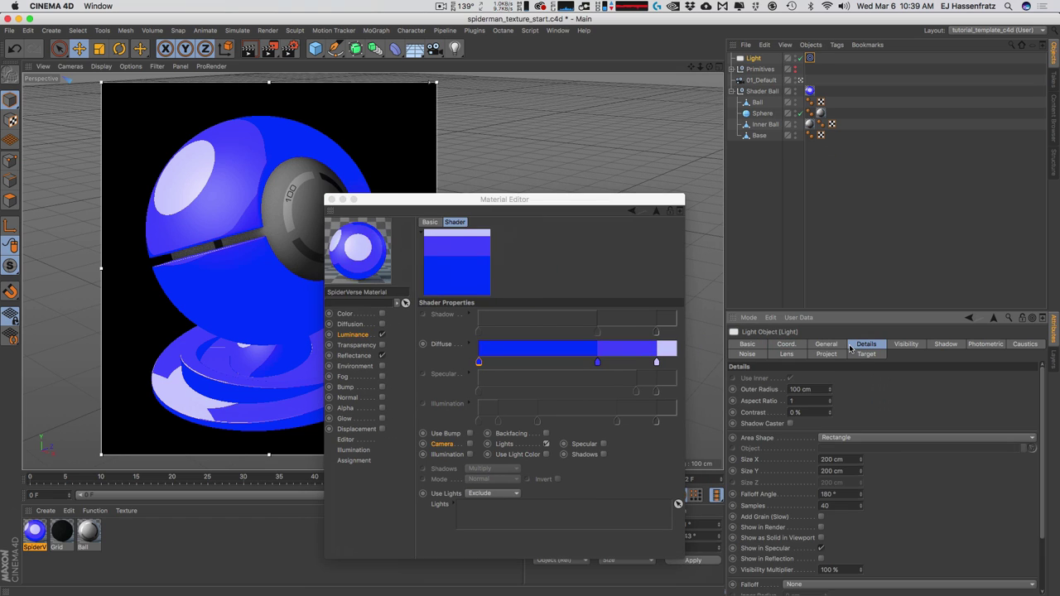
pyautogui.click(827, 345)
pyautogui.click(815, 486)
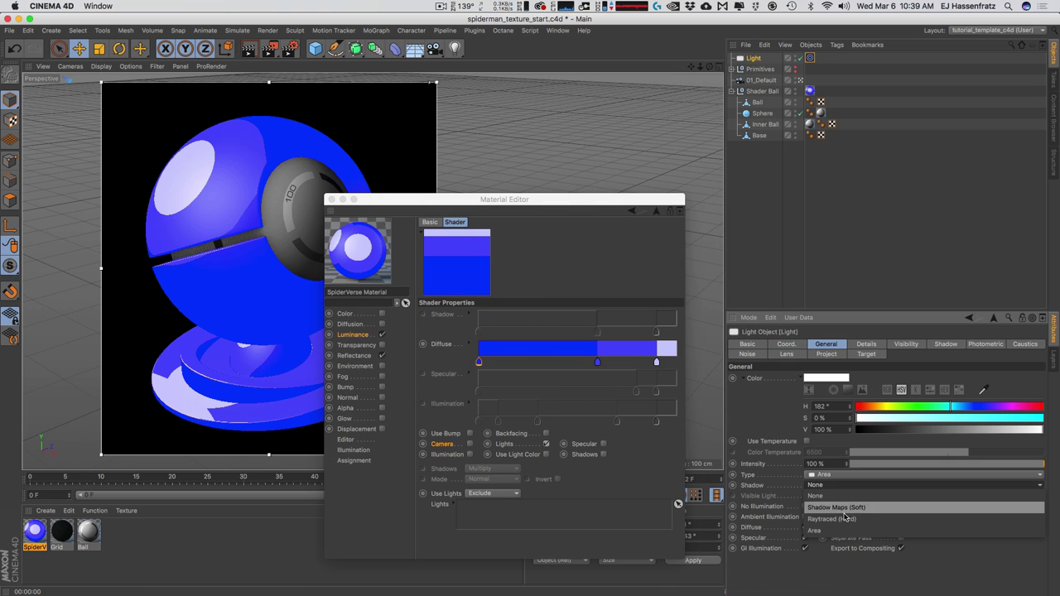
pyautogui.click(846, 510)
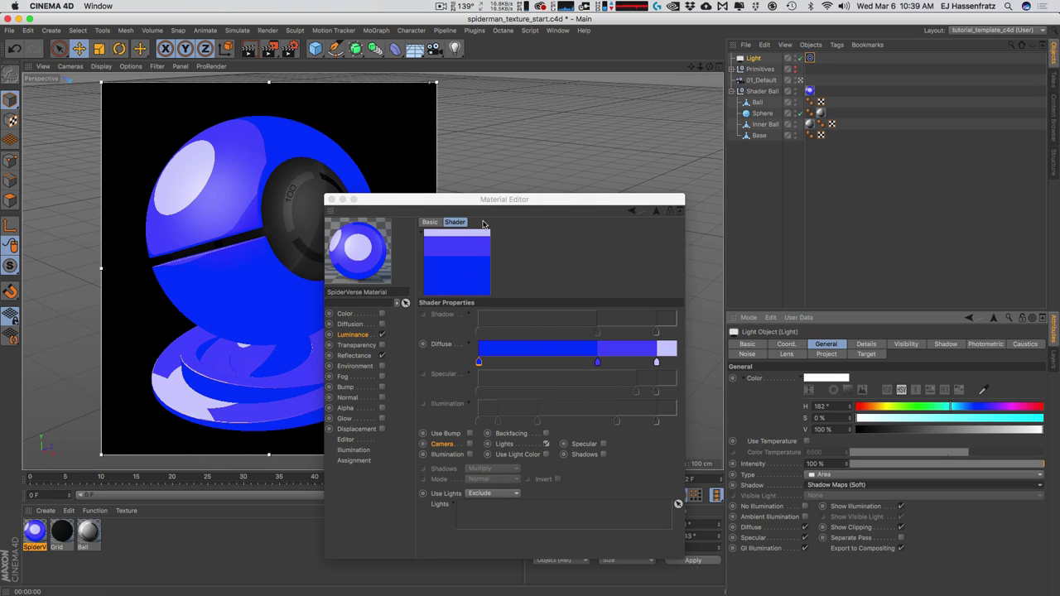
# Enable Shadows in the Cel shader of the SpiderVerse material.
pyautogui.moveTo(472, 203); pyautogui.dragTo(592, 168)
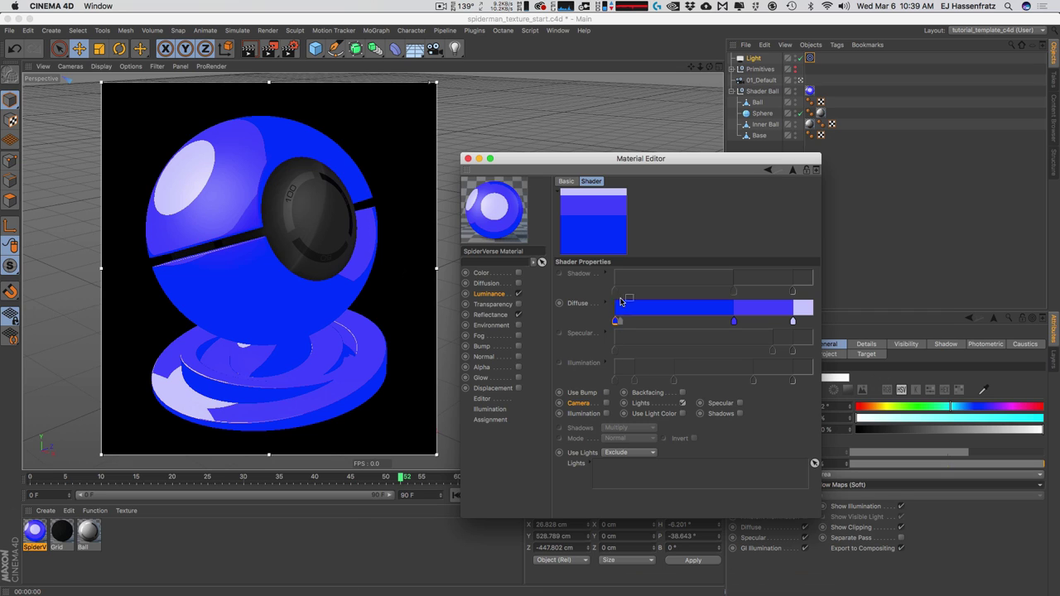
pyautogui.click(720, 414)
pyautogui.click(739, 413)
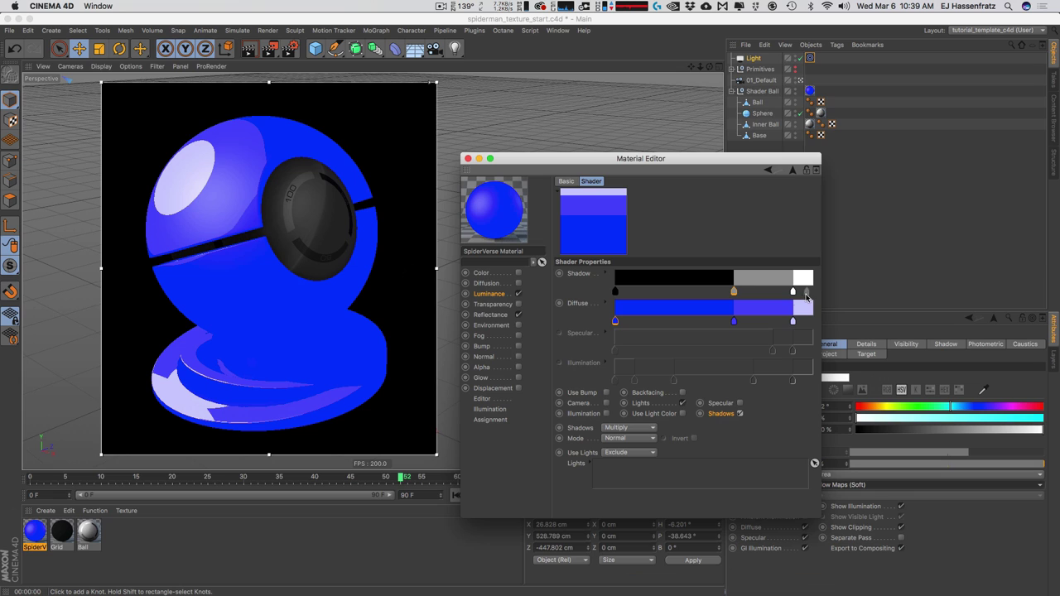
# Set the interpolation of the grey and black knots in the Cel shader's Shadow gradient to Smooth.
pyautogui.click(605, 273)
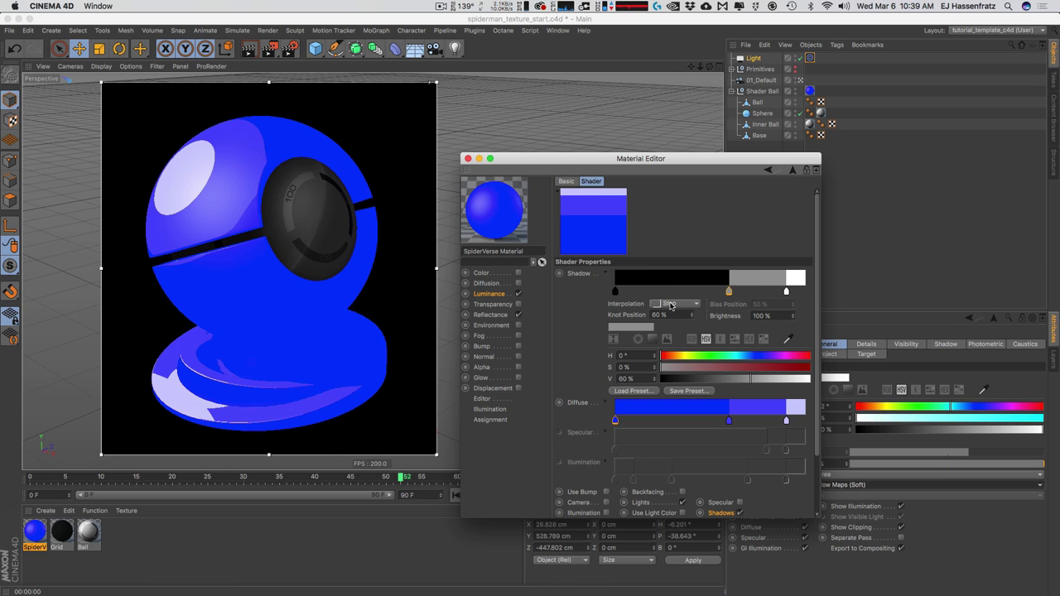
pyautogui.click(676, 305)
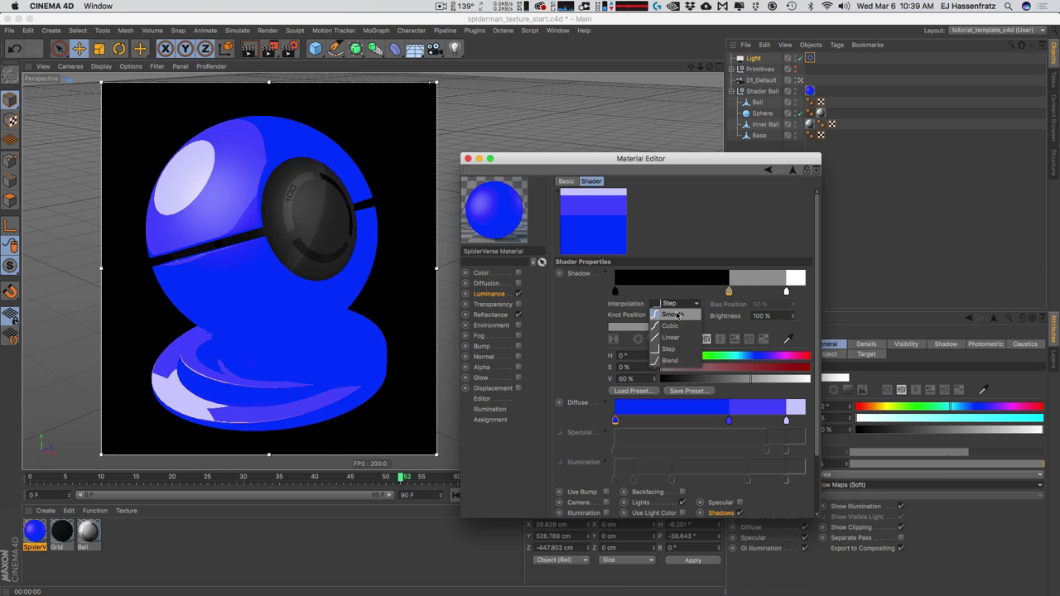
pyautogui.click(668, 313)
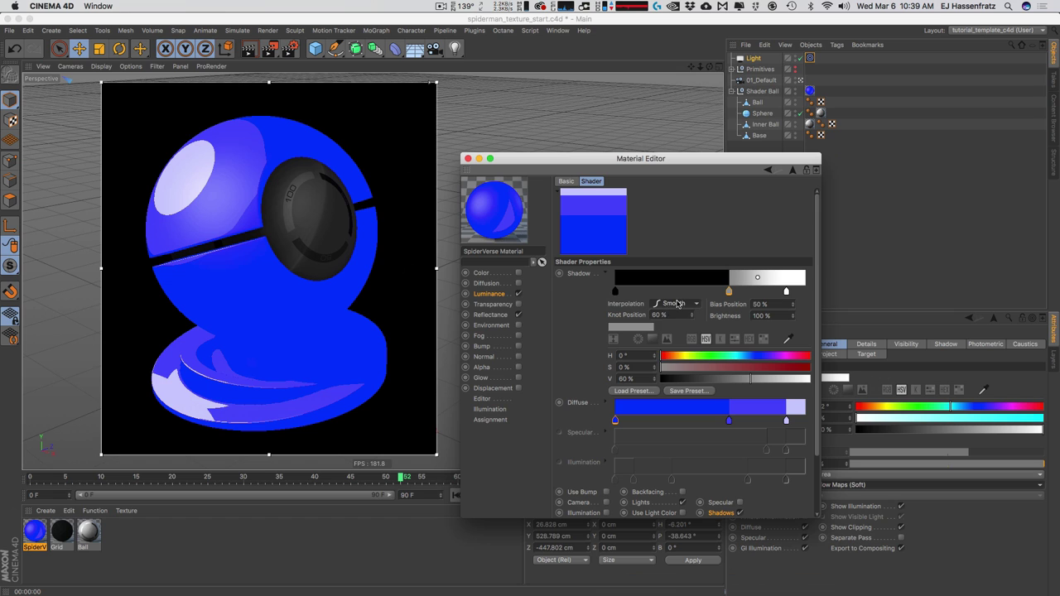
pyautogui.click(676, 303)
pyautogui.click(671, 304)
pyautogui.click(614, 292)
pyautogui.click(675, 303)
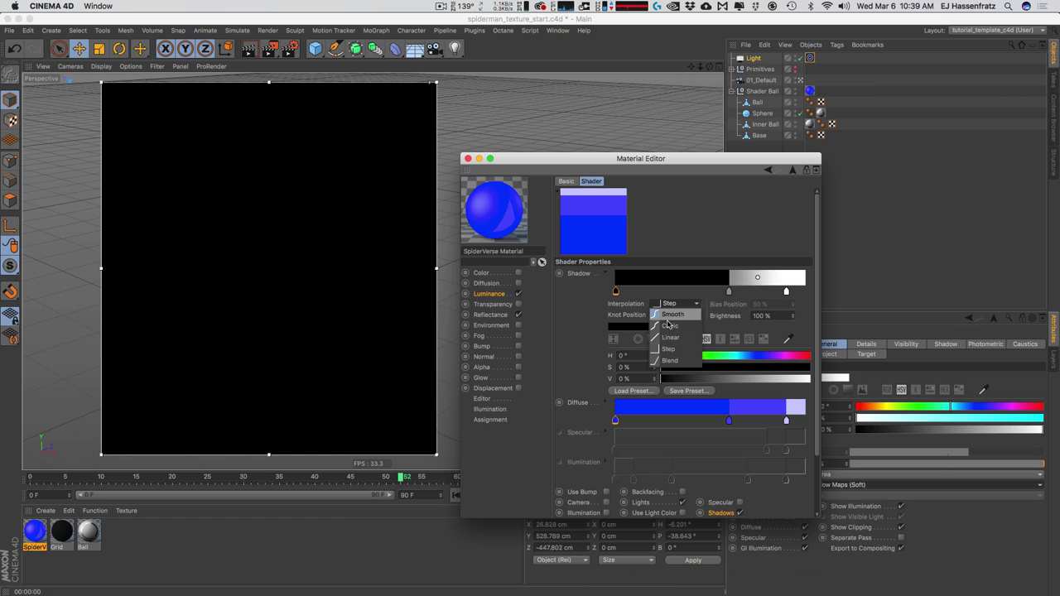
pyautogui.click(665, 338)
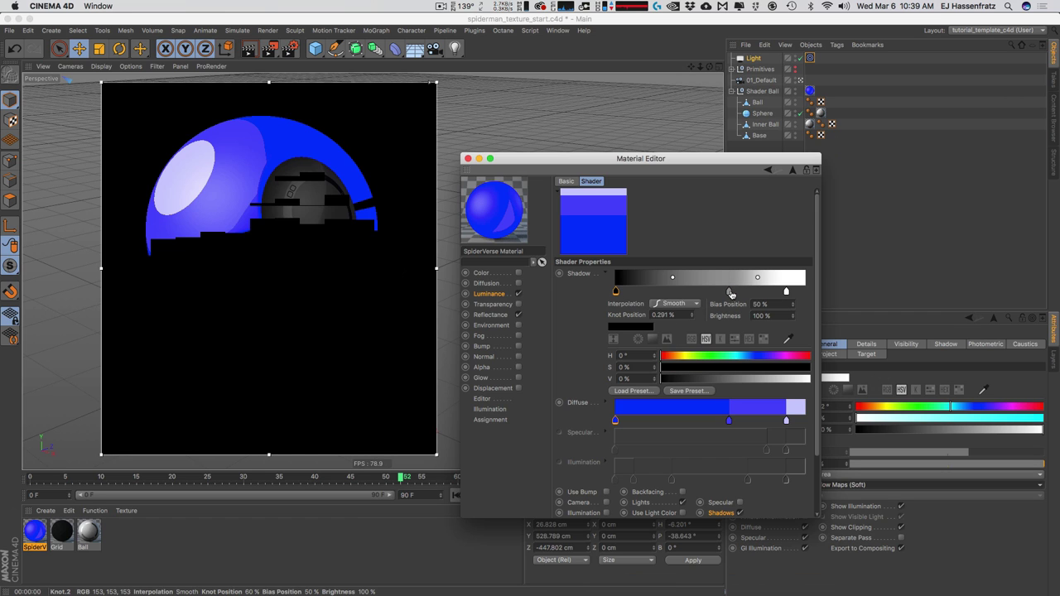
# Remove the grey middle knot from the Shadow gradient and move the white knot to 100%.
pyautogui.moveTo(728, 292); pyautogui.dragTo(721, 371)
pyautogui.moveTo(785, 291); pyautogui.dragTo(804, 291)
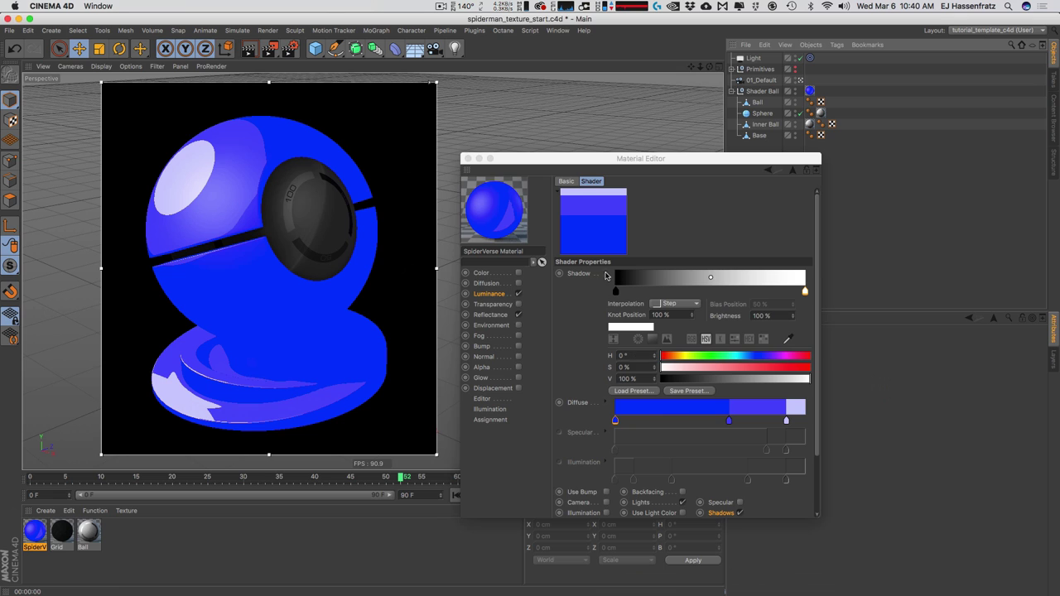
pyautogui.click(604, 272)
# Set the interpolation of all three knots in the Cel shader's Diffuse gradient to Smooth.
pyautogui.click(605, 303)
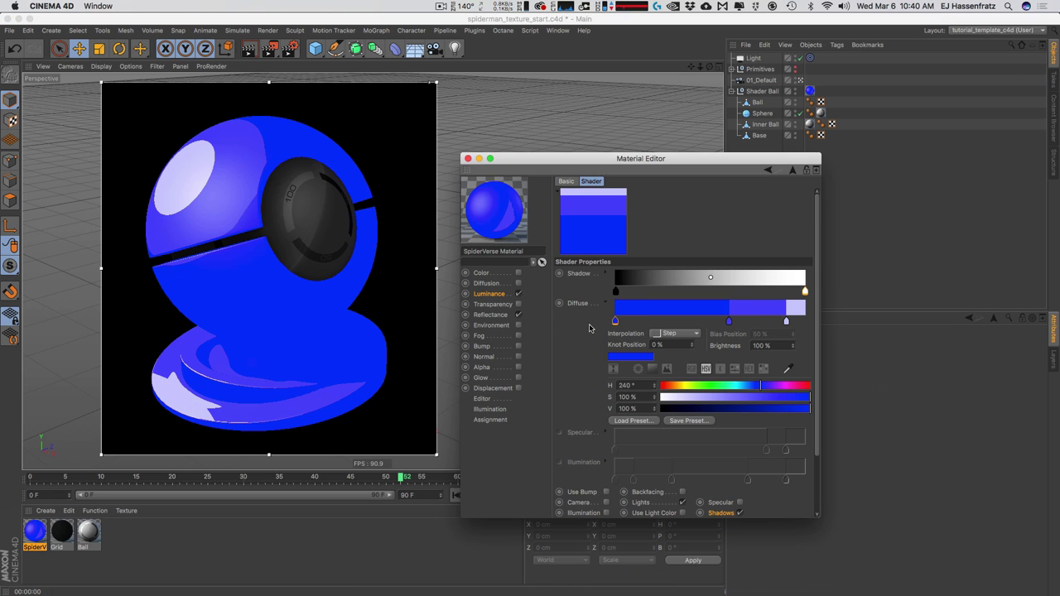
pyautogui.scroll(-1, 589, 328)
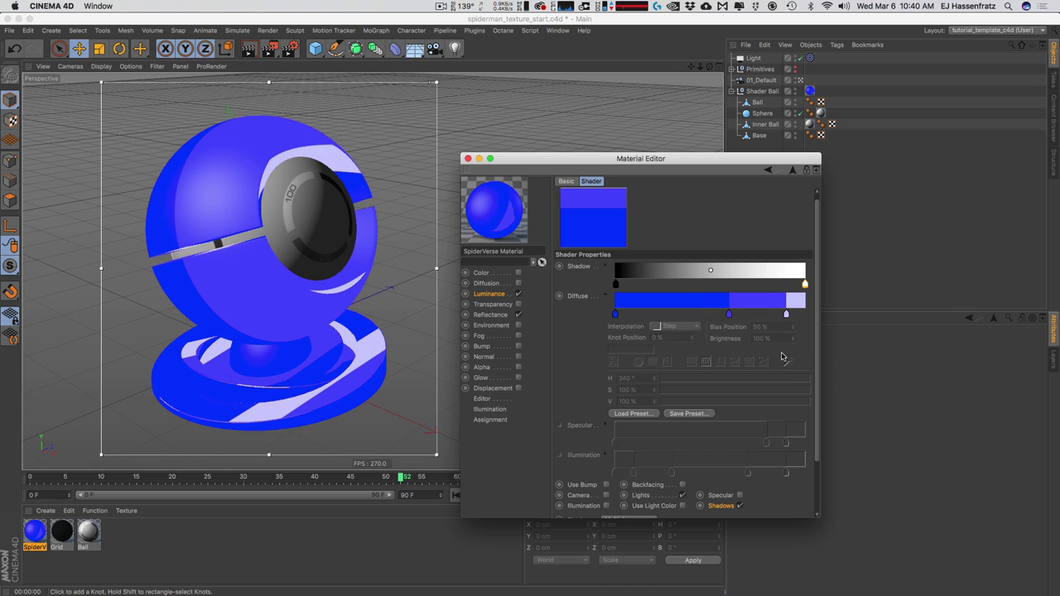
pyautogui.click(728, 314)
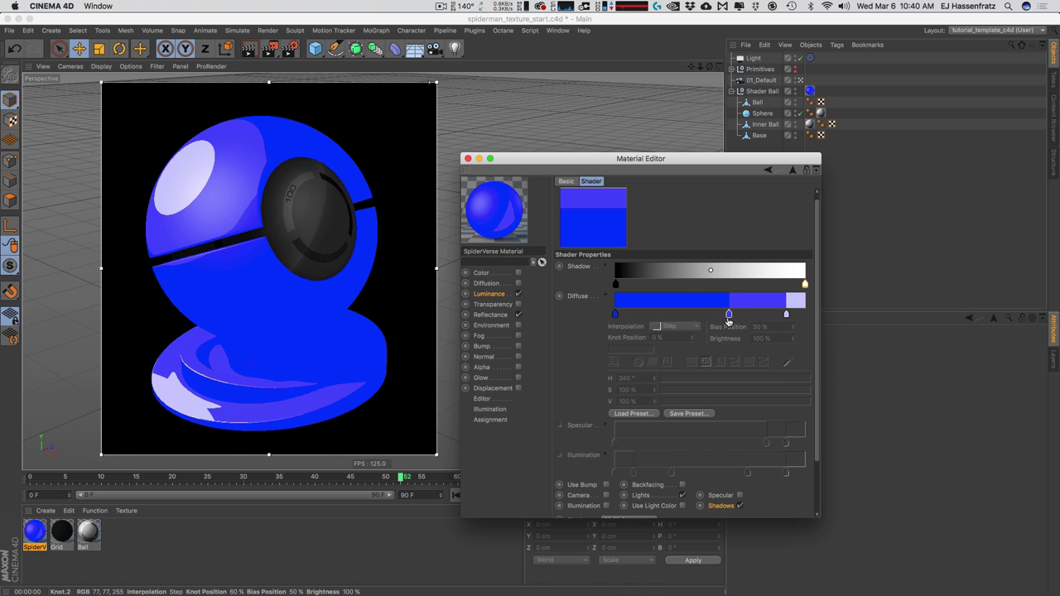
pyautogui.click(615, 313)
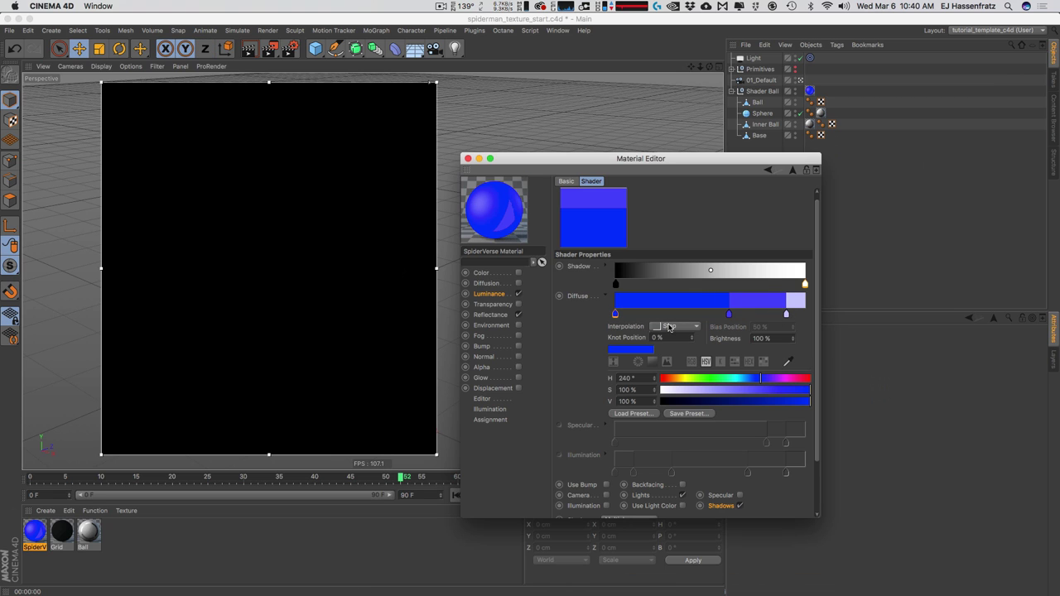
pyautogui.click(672, 327)
pyautogui.click(674, 337)
pyautogui.click(728, 314)
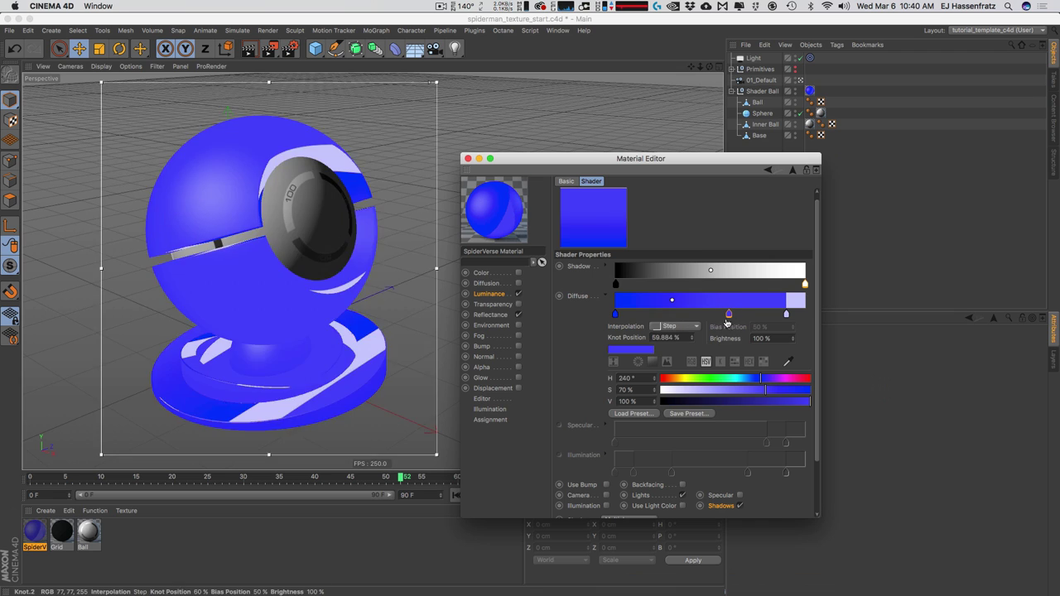
pyautogui.click(671, 326)
pyautogui.click(672, 337)
pyautogui.click(787, 314)
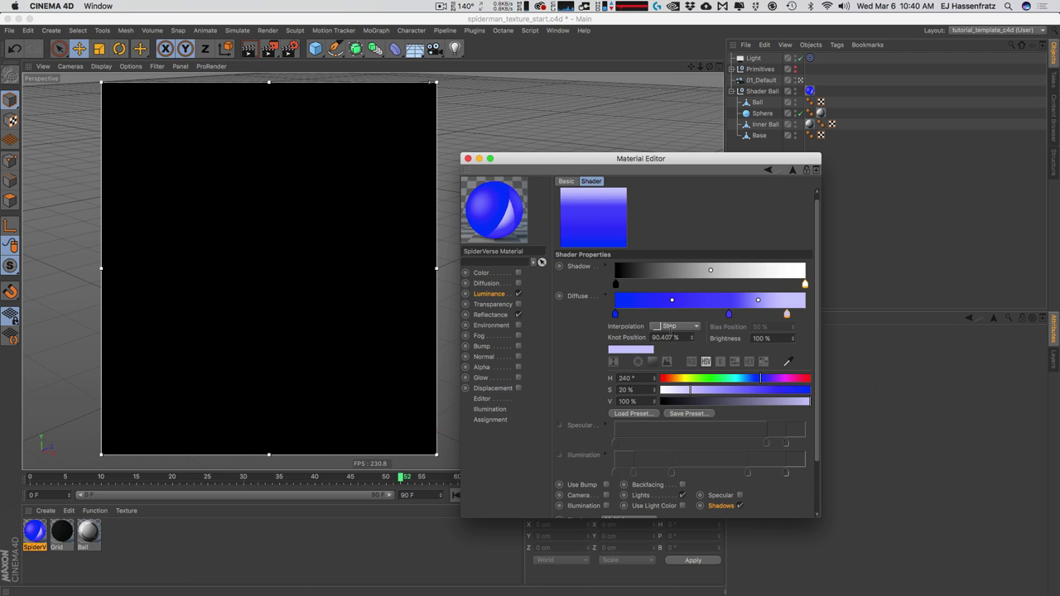
pyautogui.click(673, 326)
pyautogui.click(672, 337)
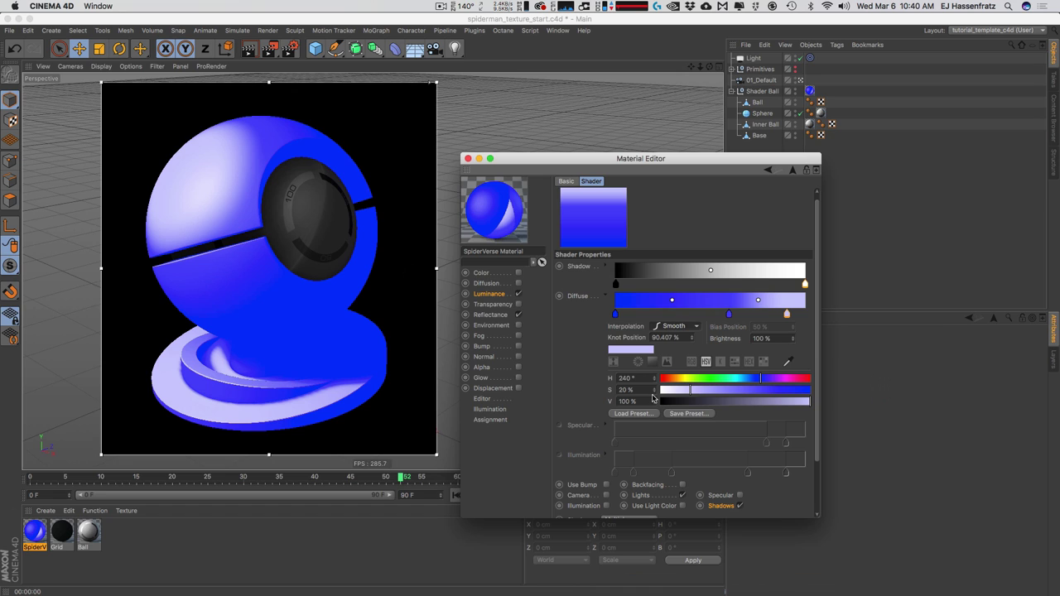
pyautogui.click(604, 297)
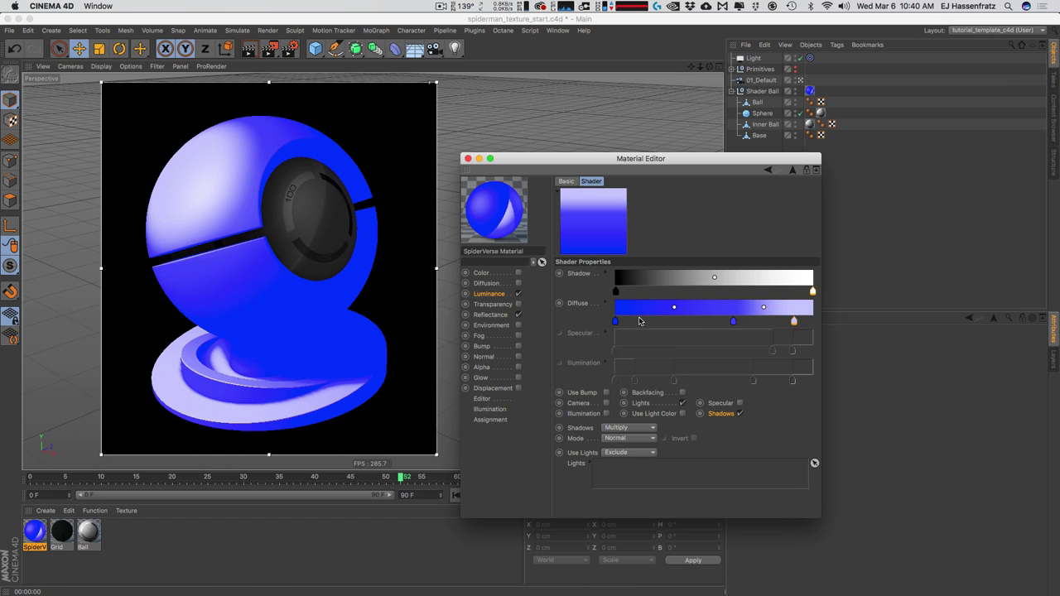
# Bring the Spider-Verse video in Chrome beside the editor and sample the suit's dark maroon shadow for the Diffuse gradient's 0% knot.
pyautogui.doubleClick(615, 321)
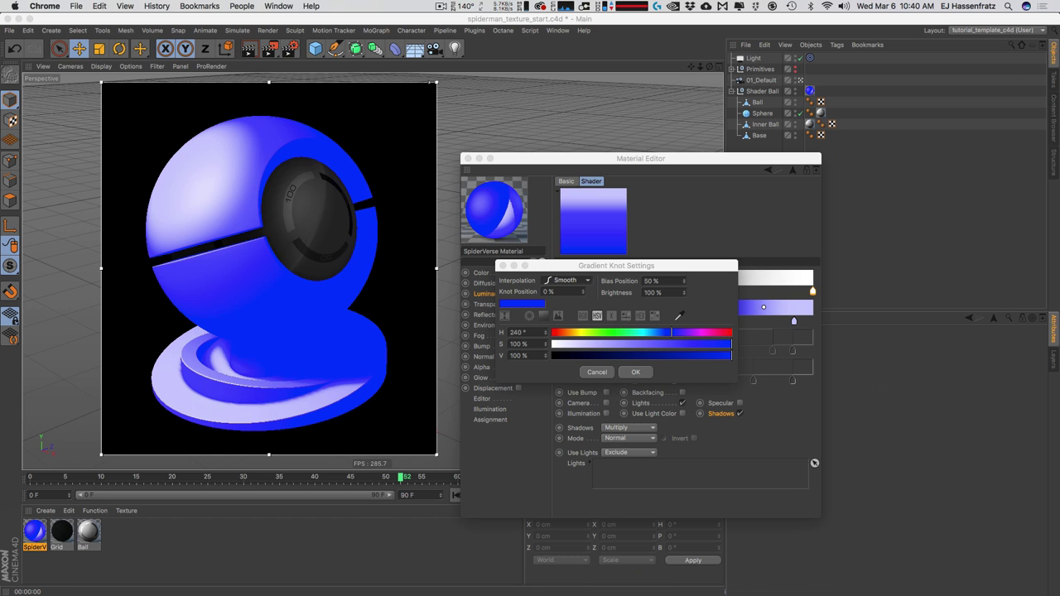
pyautogui.press('super+Tab')
pyautogui.moveTo(114, 95); pyautogui.dragTo(4, 101)
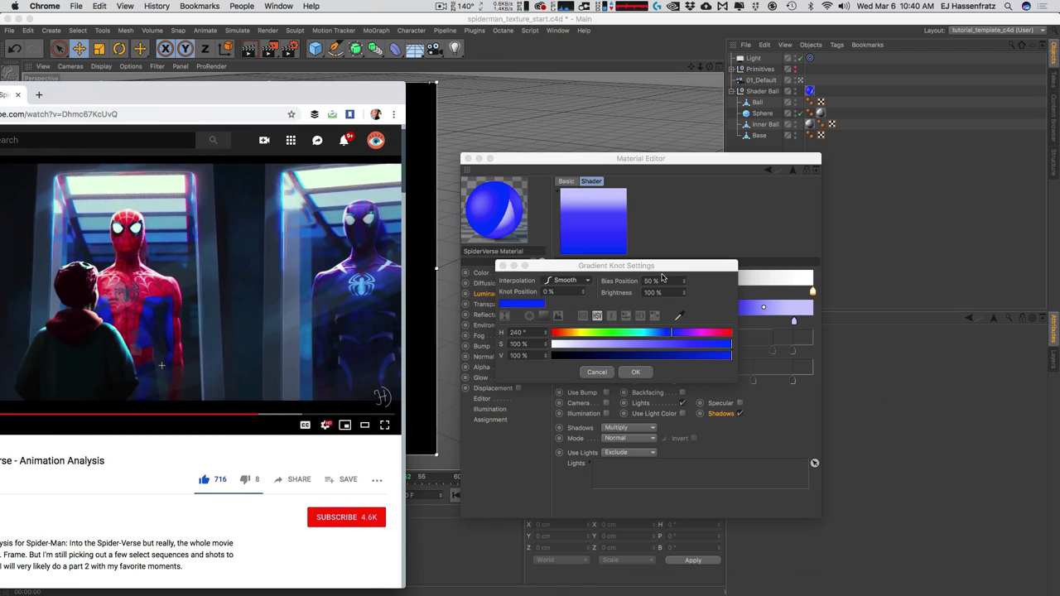
pyautogui.click(663, 278)
pyautogui.click(784, 321)
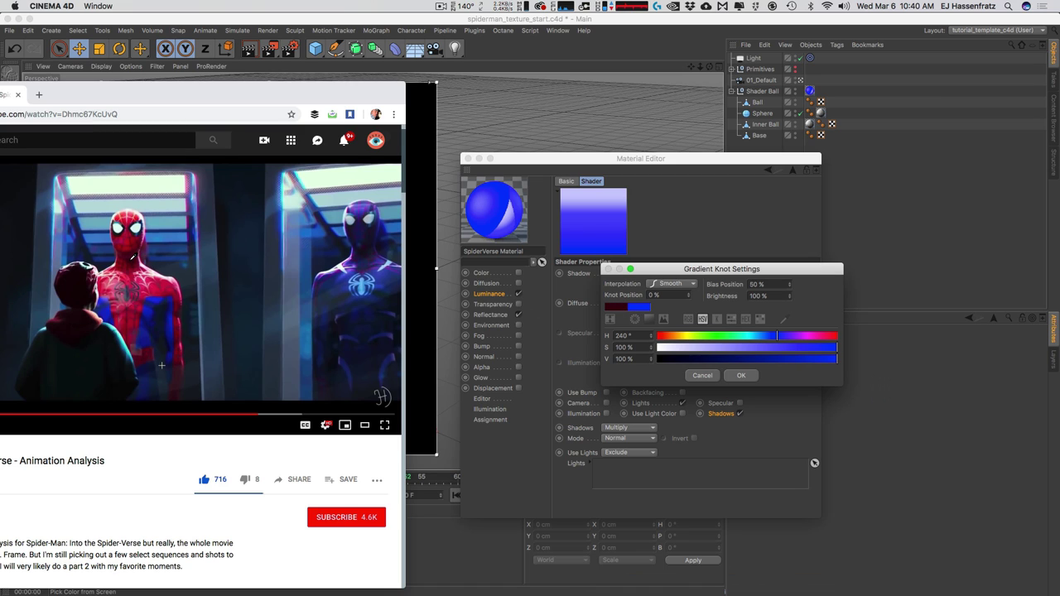
pyautogui.click(131, 259)
pyautogui.click(741, 375)
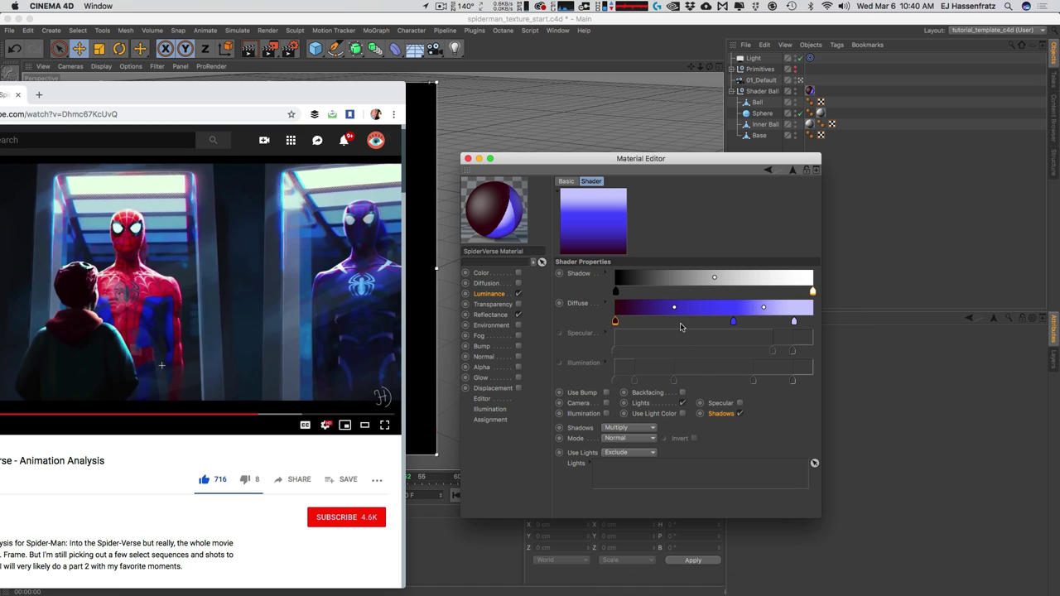
# Recolour the Diffuse gradient's middle knot with a crimson red sampled from the Spider-Man suit in the film still.
pyautogui.click(735, 322)
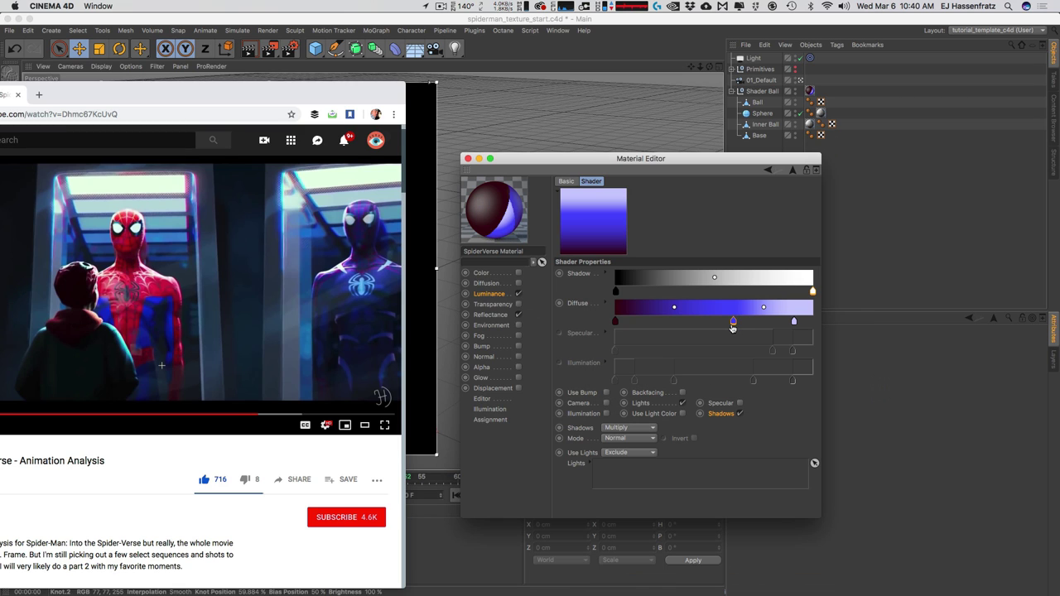
pyautogui.doubleClick(732, 323)
pyautogui.click(795, 314)
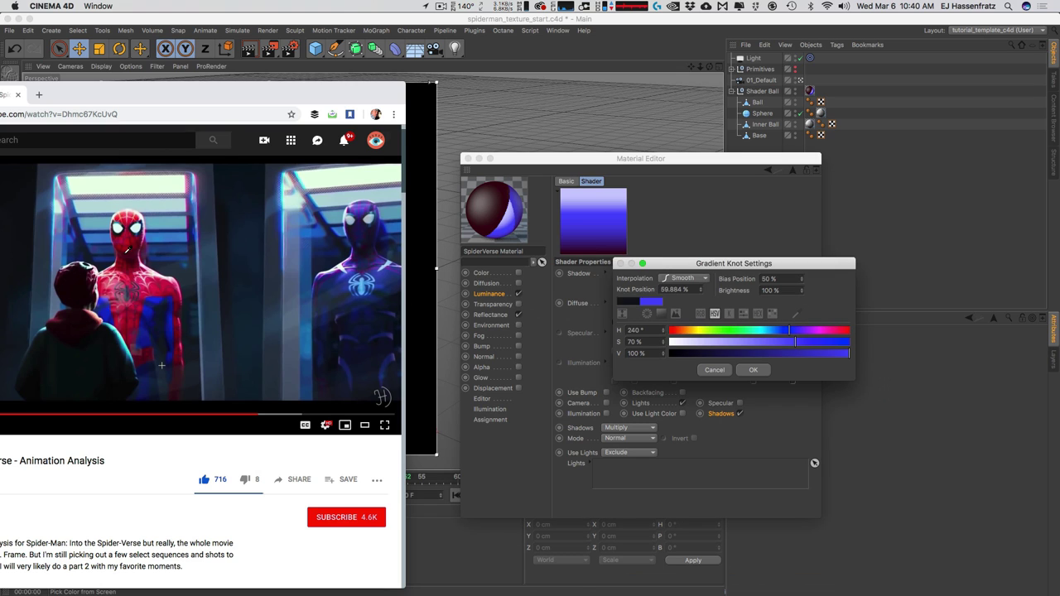
pyautogui.click(125, 246)
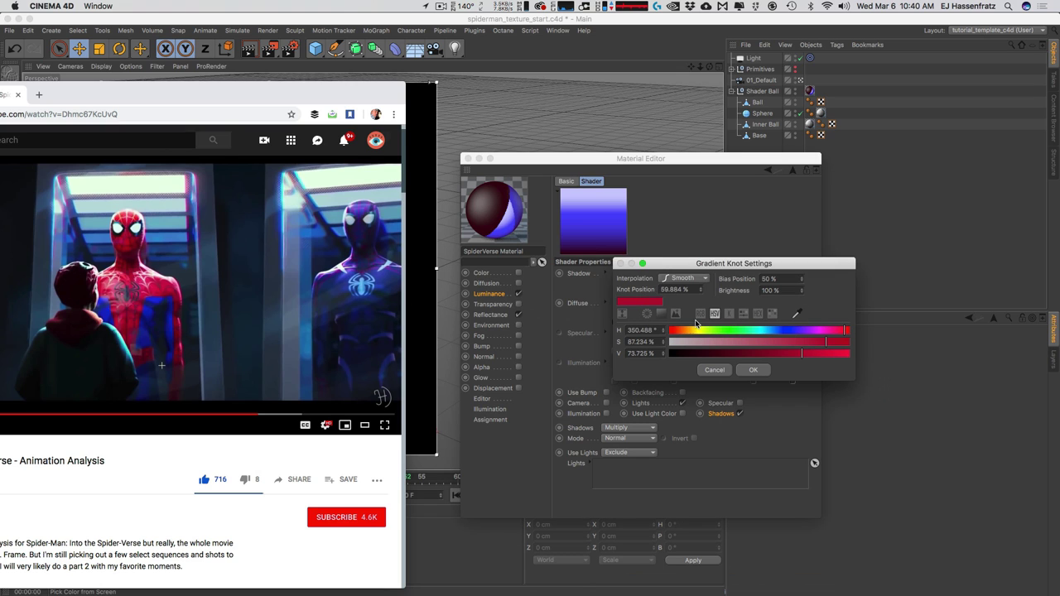
pyautogui.click(752, 369)
# Recolour the Diffuse gradient's brightest knot with the pink highlight sampled from the Spider-Man mask in the film still.
pyautogui.doubleClick(795, 323)
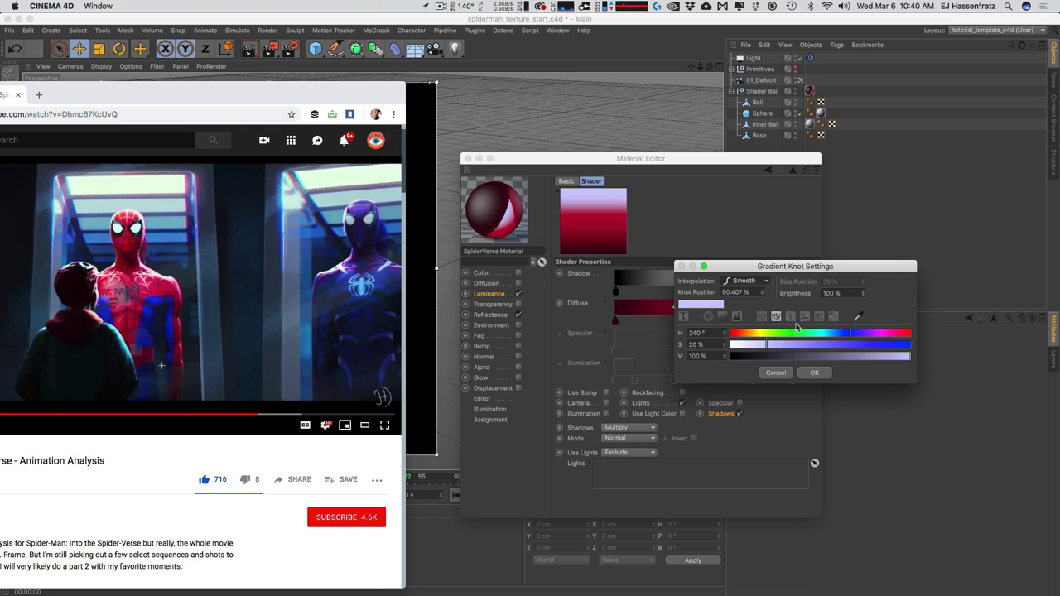
pyautogui.click(858, 316)
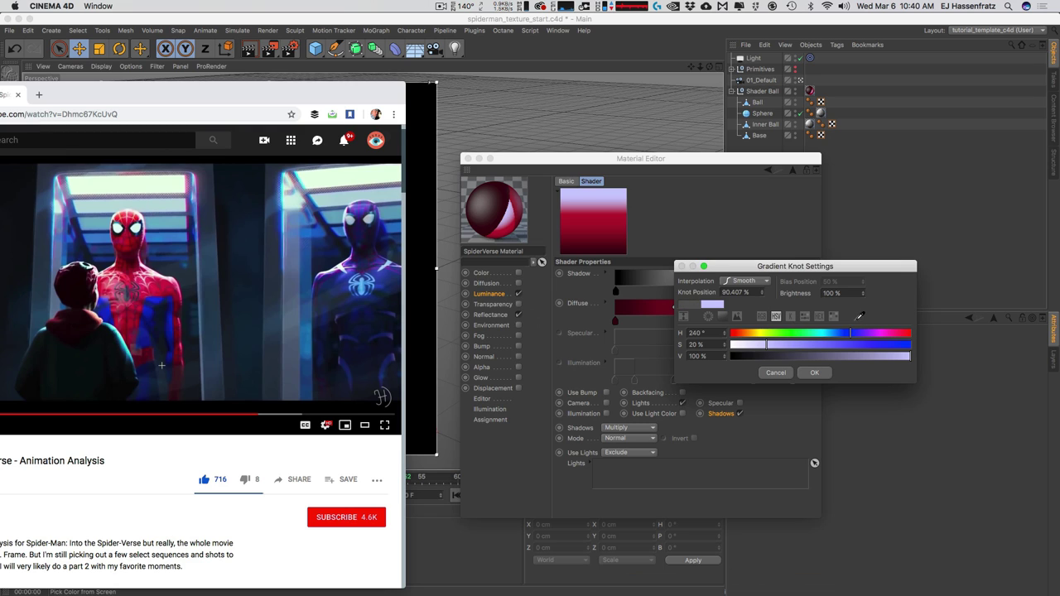
pyautogui.click(130, 216)
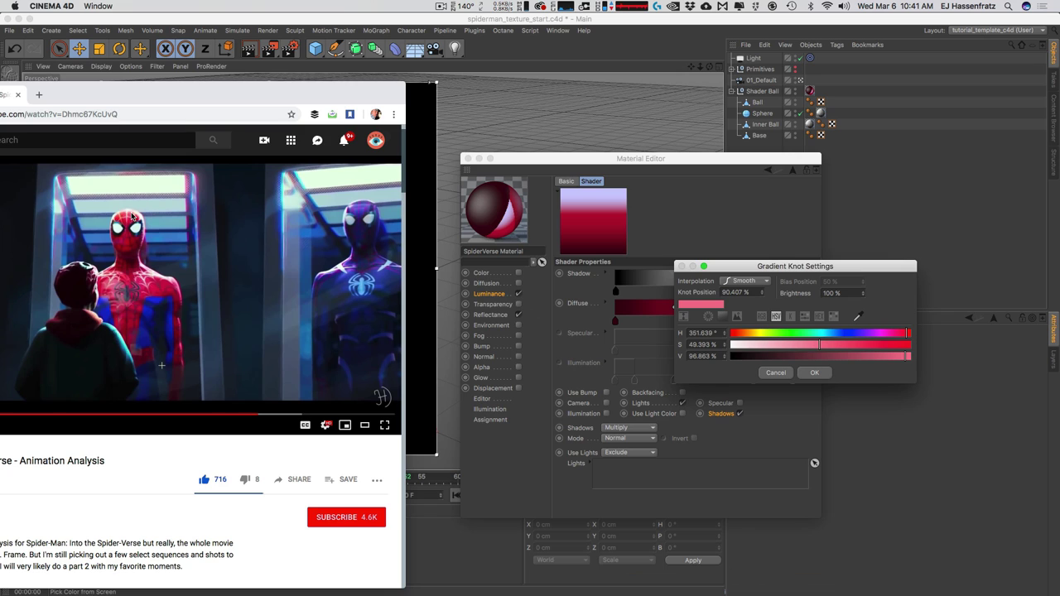
pyautogui.click(820, 373)
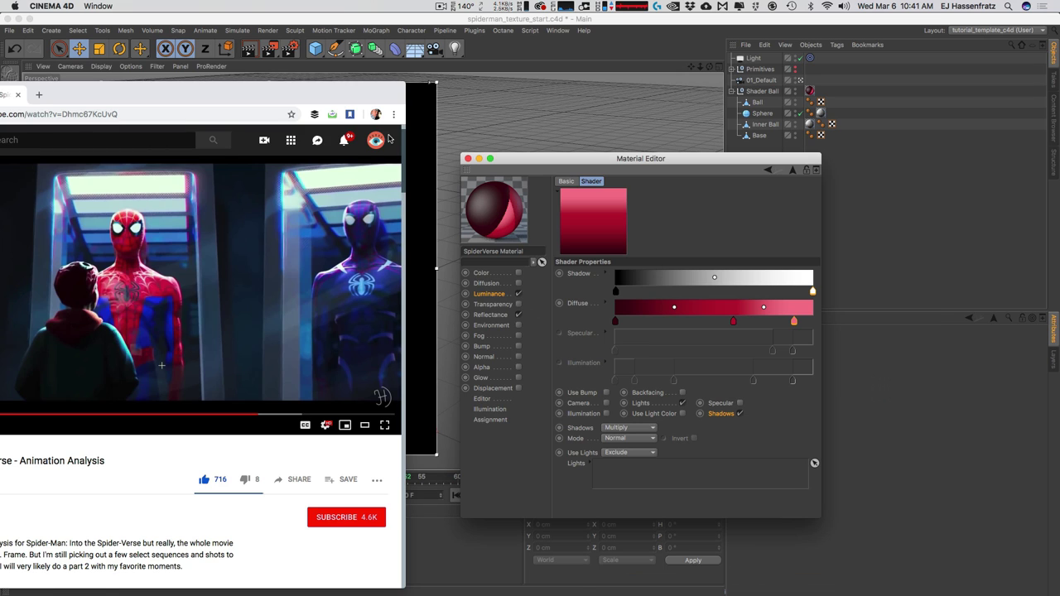
# Add a dark red knot at about 30% in the Diffuse gradient and put the browser window out of the way.
pyautogui.moveTo(702, 325); pyautogui.dragTo(675, 327)
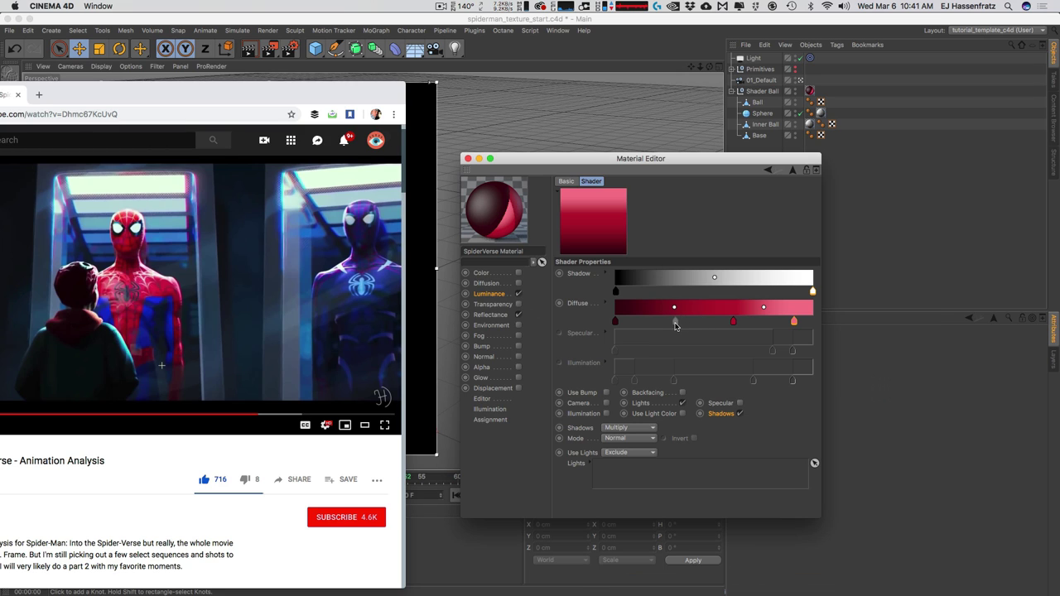
pyautogui.doubleClick(676, 325)
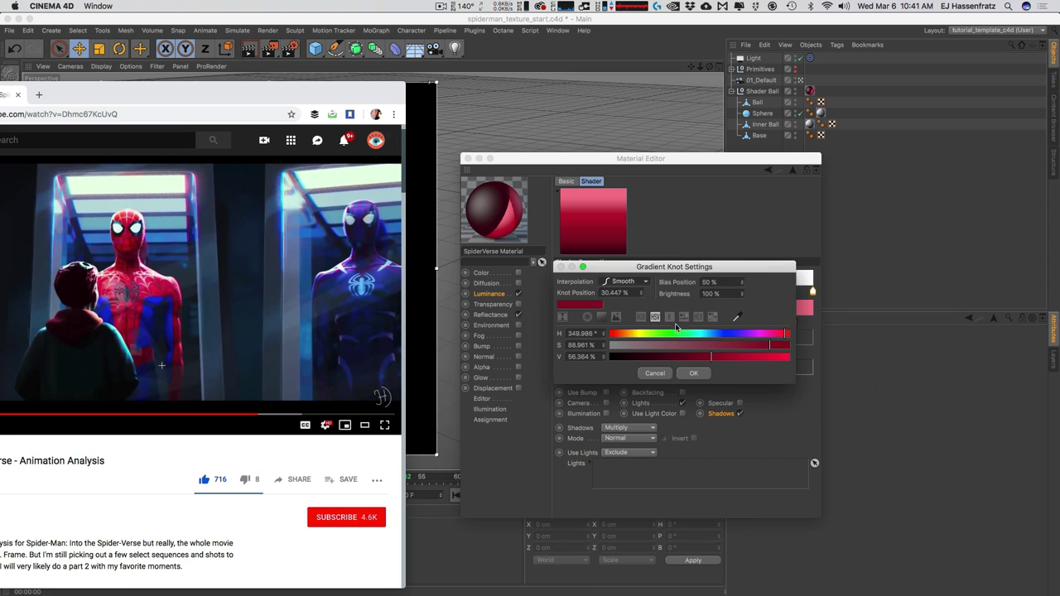
pyautogui.click(693, 372)
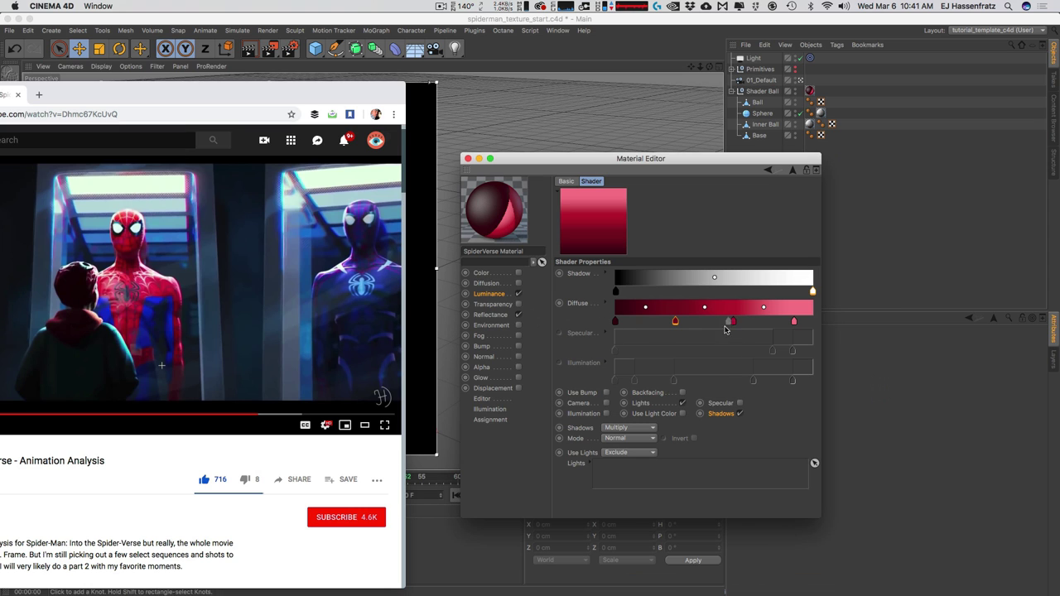
pyautogui.doubleClick(348, 102)
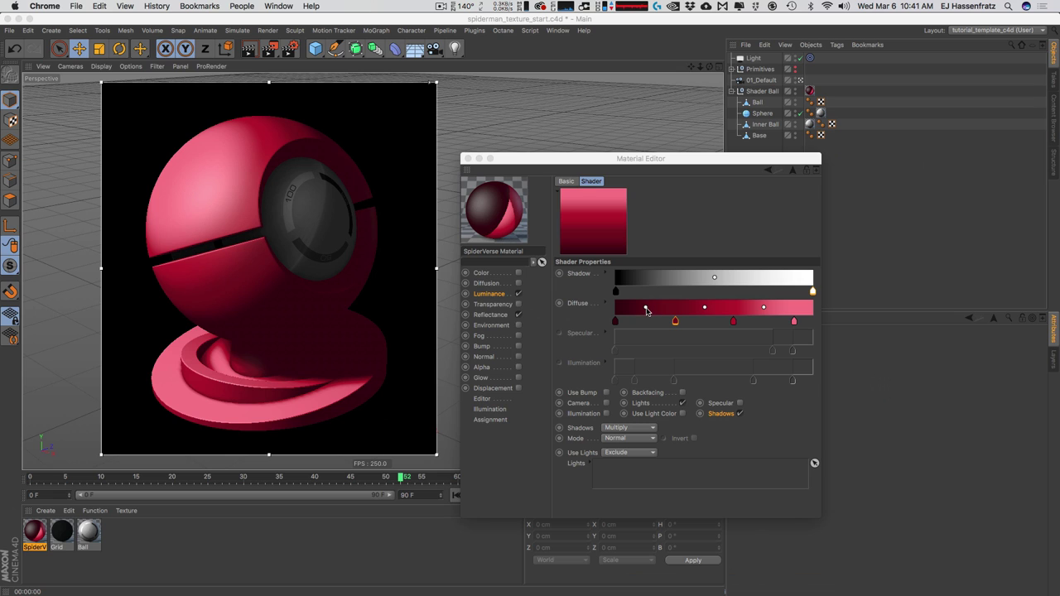
# Shift the Diffuse gradient's three bias handles toward their darker knots, the first one to about 17%.
pyautogui.moveTo(646, 310); pyautogui.dragTo(625, 312)
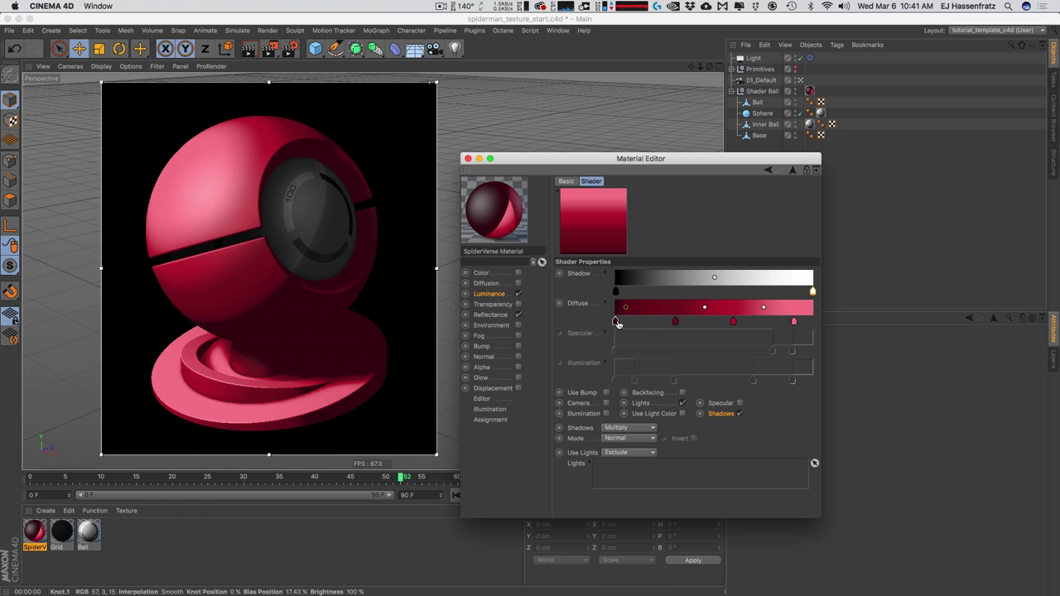
pyautogui.moveTo(623, 312)
pyautogui.mouseDown()
pyautogui.moveTo(672, 319)
pyautogui.moveTo(613, 312)
pyautogui.moveTo(674, 312)
pyautogui.moveTo(626, 315)
pyautogui.mouseUp()
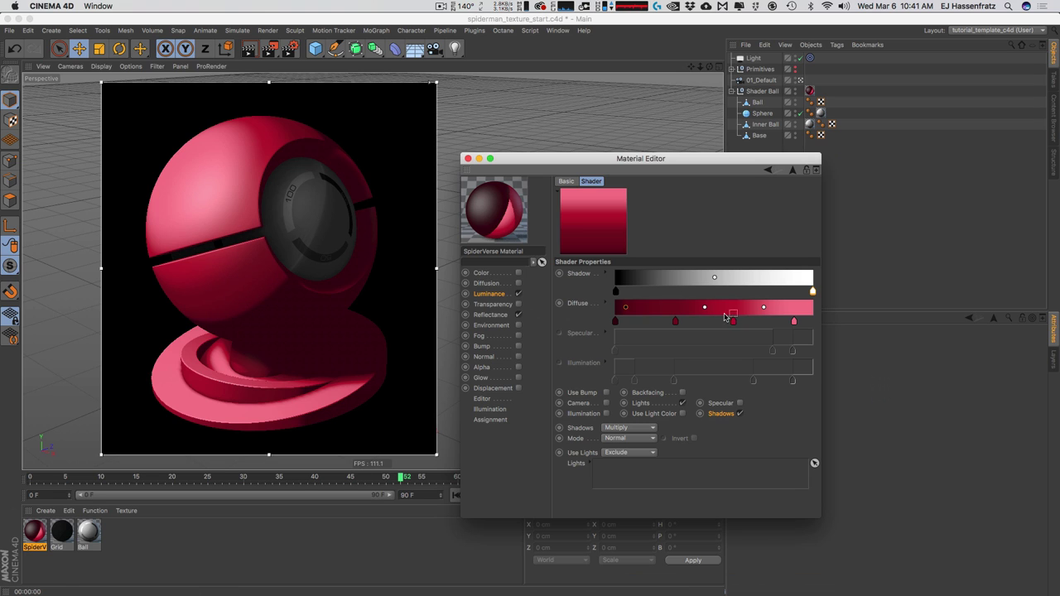
pyautogui.moveTo(705, 308); pyautogui.dragTo(681, 308)
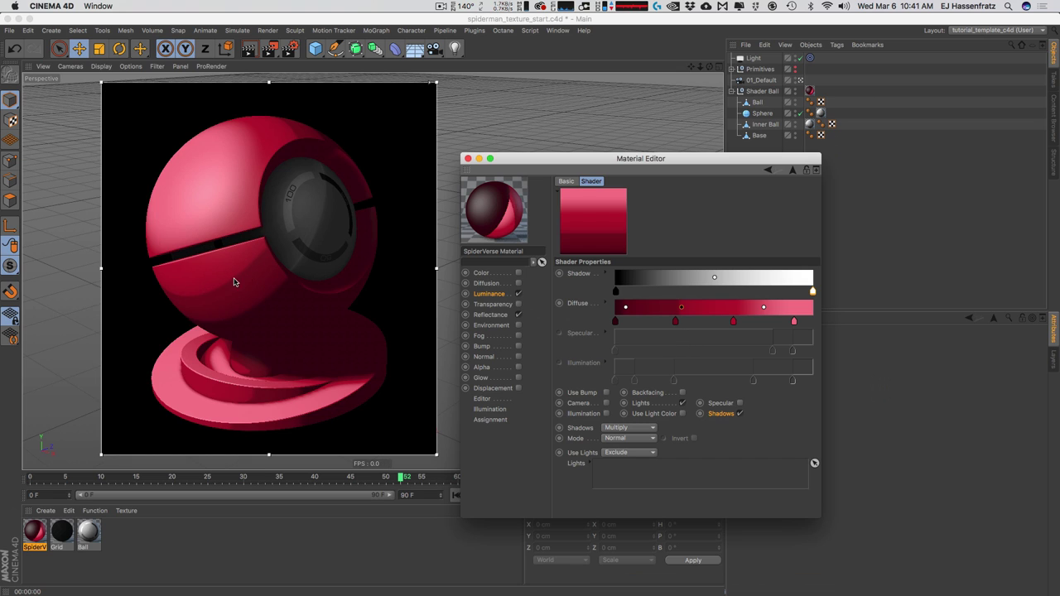
pyautogui.moveTo(681, 308); pyautogui.dragTo(692, 311)
pyautogui.moveTo(764, 307); pyautogui.dragTo(746, 311)
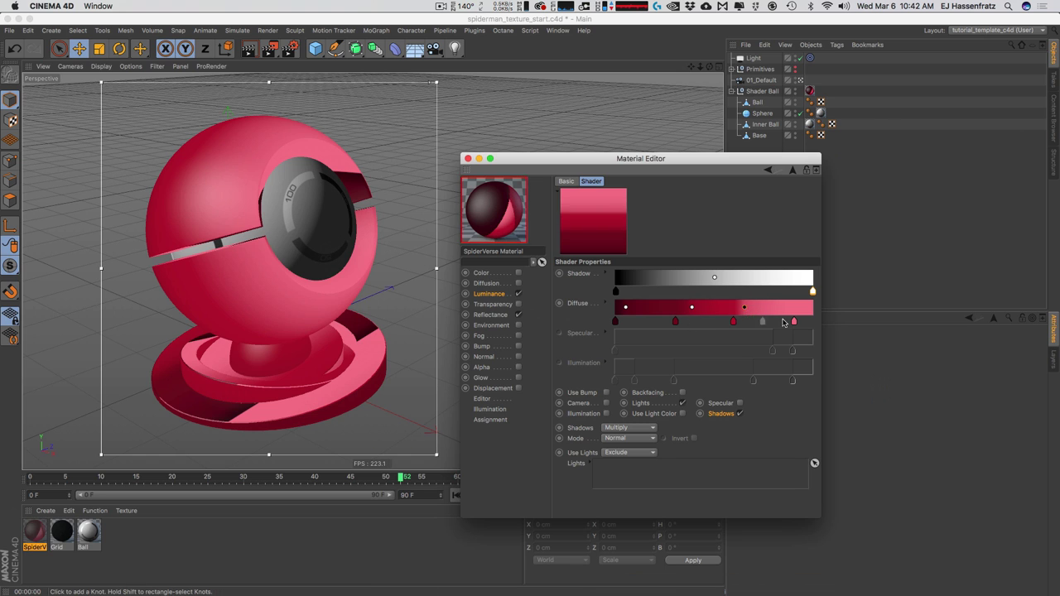
# Move the Diffuse gradient's pink knot to 100% and shift the red and dark red knots toward the bright end.
pyautogui.click(795, 322)
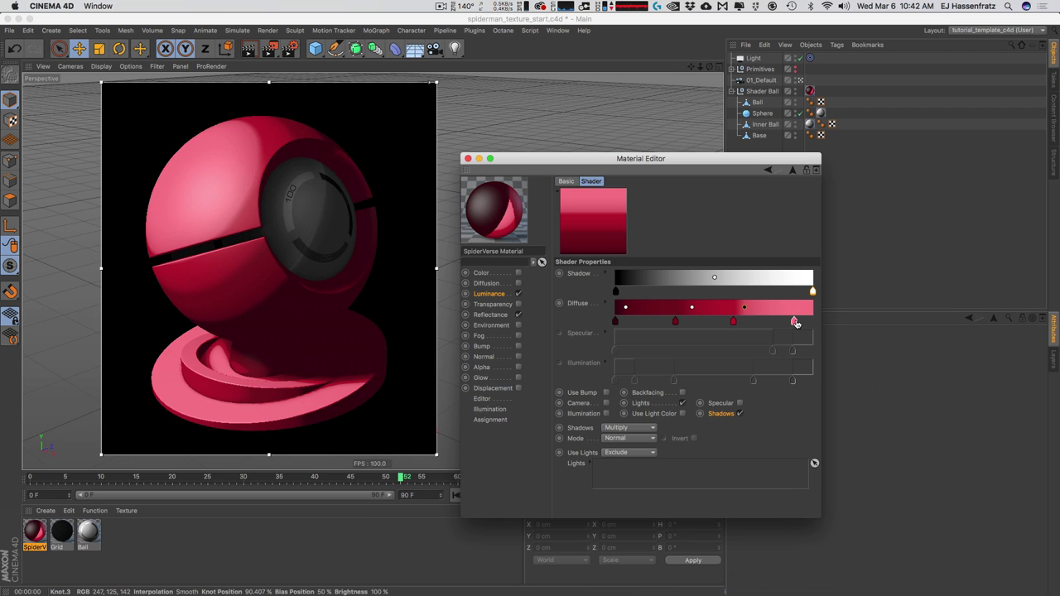
pyautogui.moveTo(795, 322); pyautogui.dragTo(812, 322)
pyautogui.moveTo(733, 322); pyautogui.dragTo(757, 322)
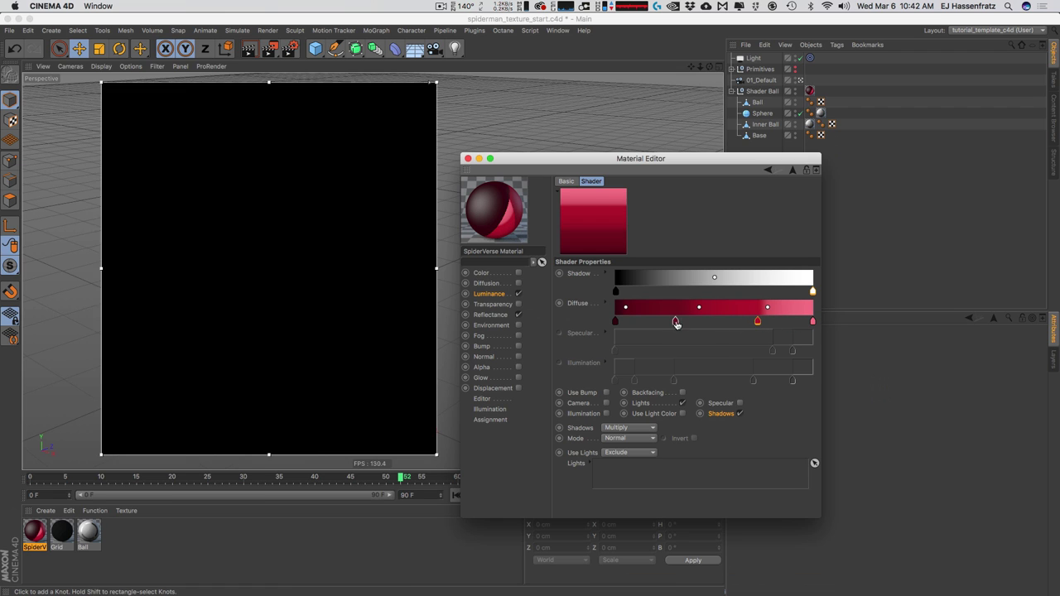
pyautogui.moveTo(675, 322); pyautogui.dragTo(696, 322)
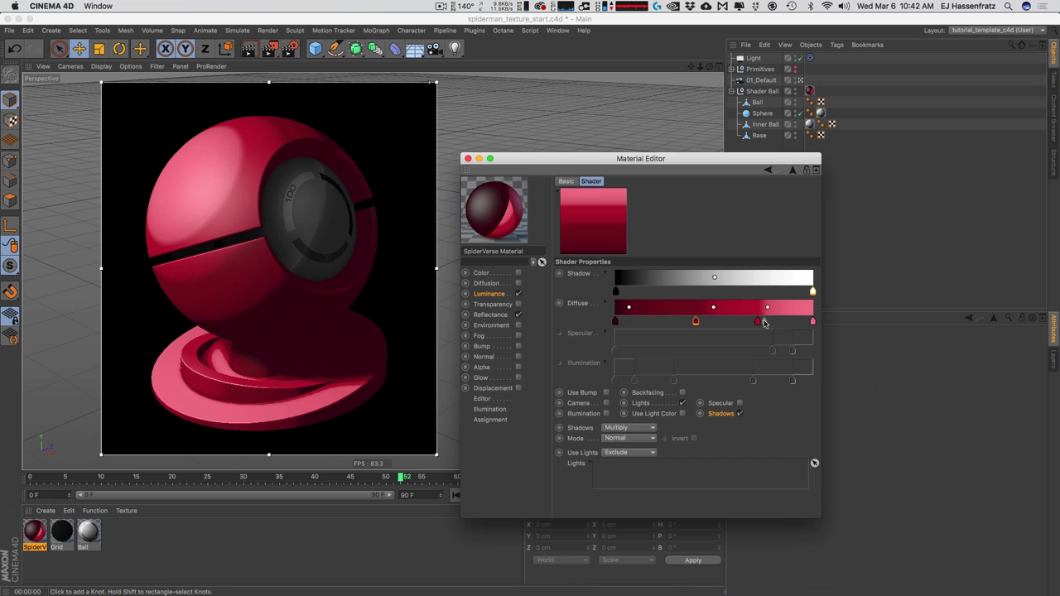
# Move the Diffuse gradient's red knot to about 77% with a bias of about 76%, and test the bias between both reds.
pyautogui.moveTo(759, 322); pyautogui.dragTo(803, 311)
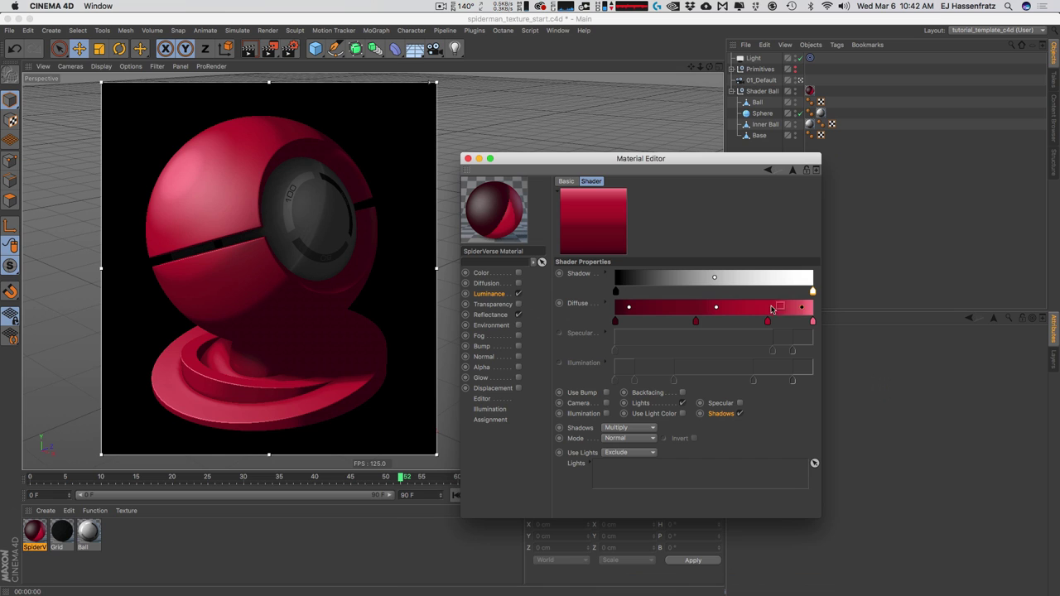
pyautogui.moveTo(715, 308); pyautogui.dragTo(755, 309)
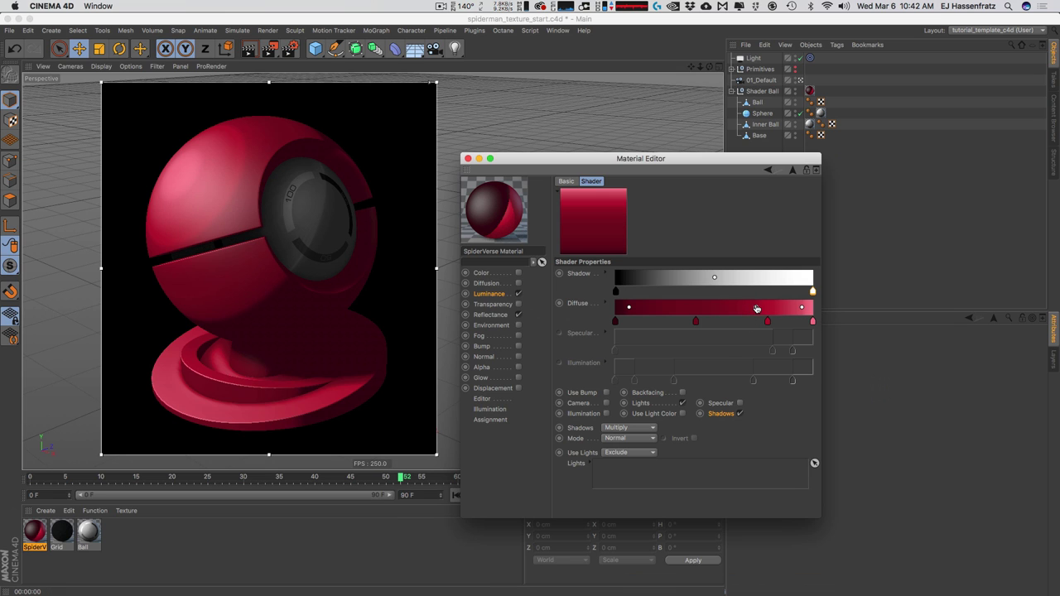
pyautogui.moveTo(756, 308); pyautogui.dragTo(704, 320)
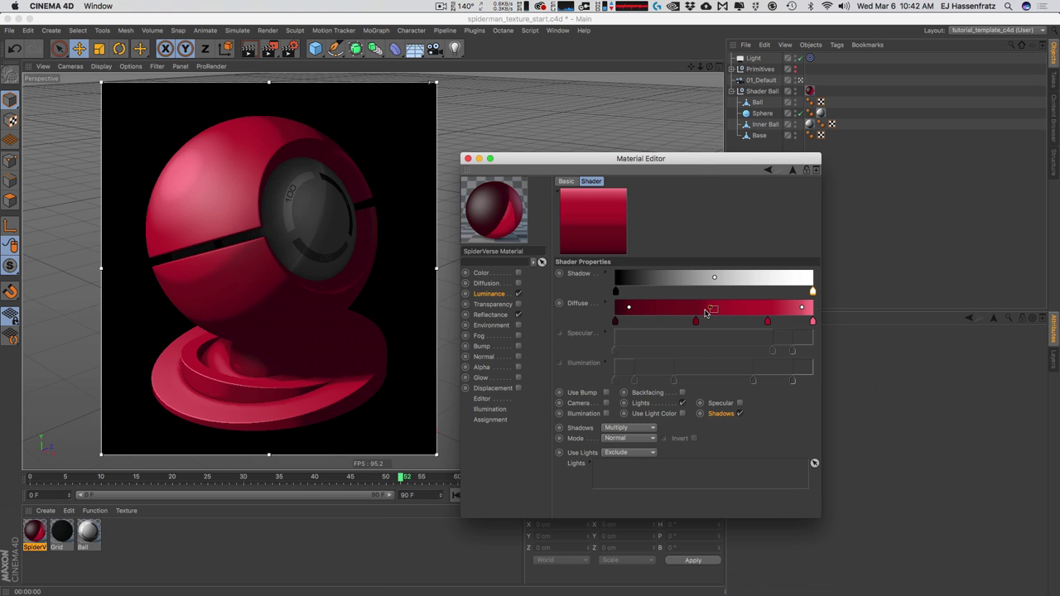
# Move the Material Editor up slightly and shift the Diffuse gradient's middle bias close to the dark red knot.
pyautogui.moveTo(702, 159); pyautogui.dragTo(701, 150)
pyautogui.click(639, 284)
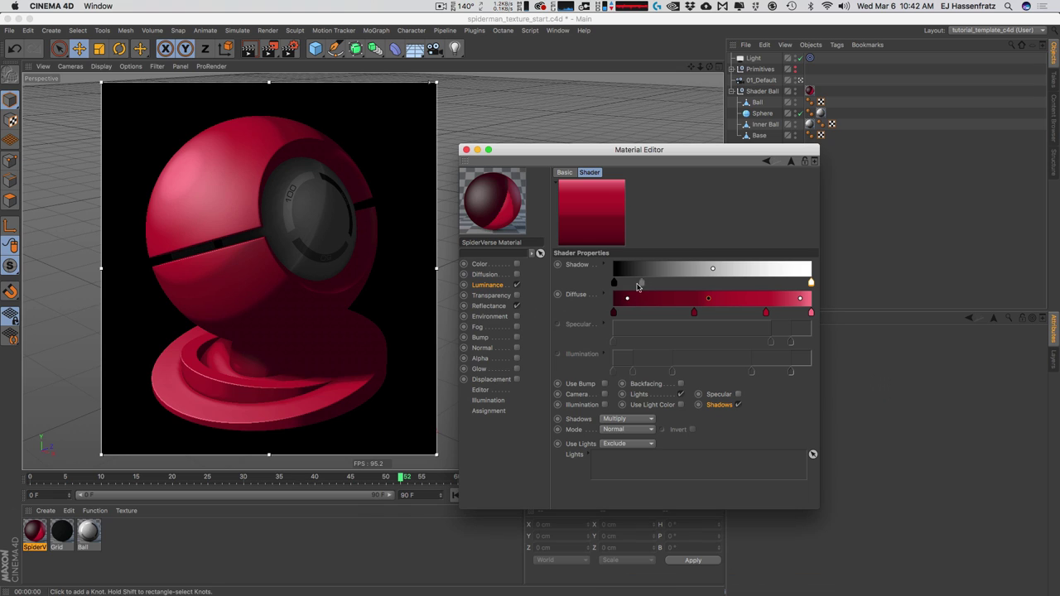
pyautogui.moveTo(637, 285); pyautogui.dragTo(602, 302)
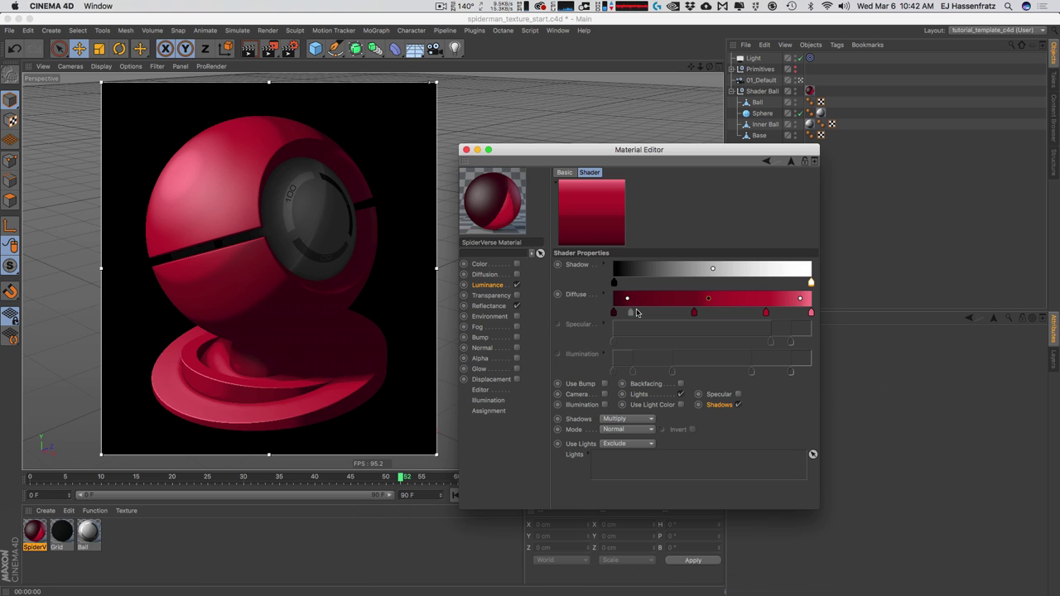
pyautogui.click(706, 298)
pyautogui.moveTo(702, 300); pyautogui.dragTo(697, 300)
# Expand the Diffuse gradient settings and review the interpolation options of the darkest knot without changing them.
pyautogui.click(606, 298)
pyautogui.click(613, 312)
pyautogui.click(672, 323)
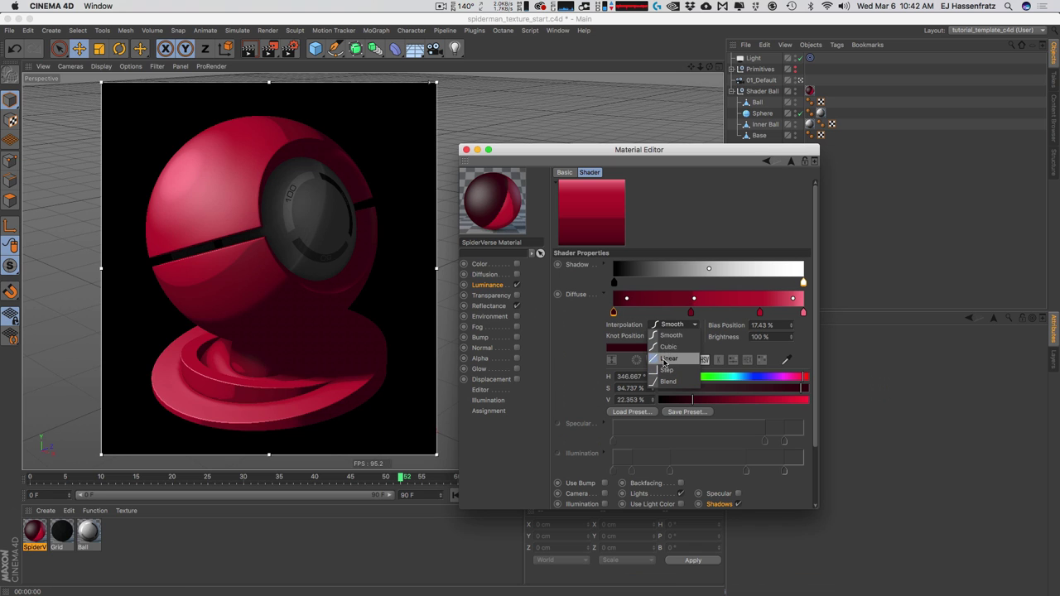
pyautogui.click(618, 346)
pyautogui.click(603, 295)
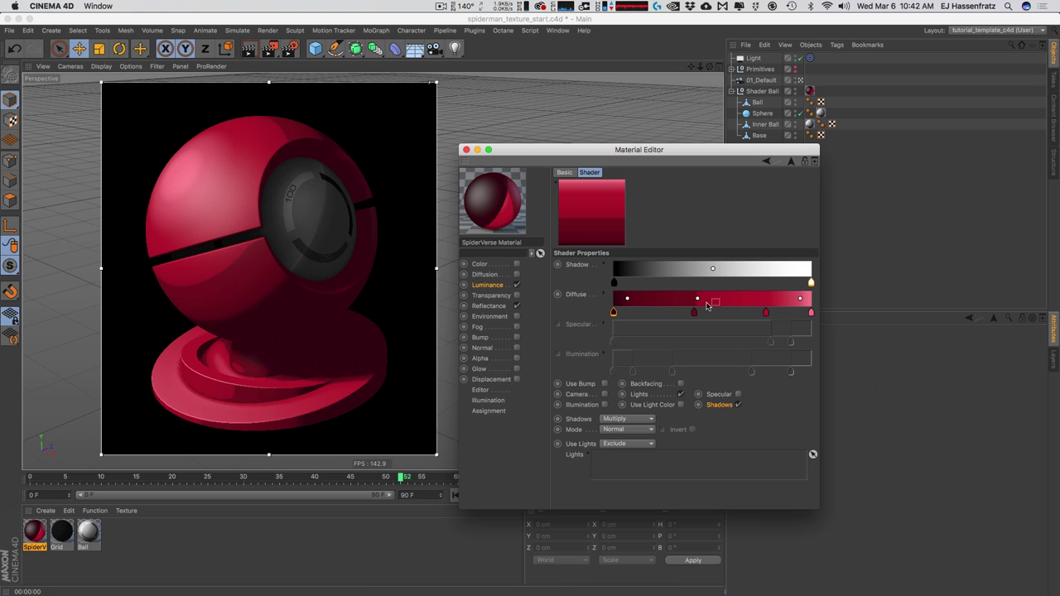
# Shift the Diffuse gradient's middle bias toward the red knot, re-render the view, and pull the last bias slightly toward the red knot.
pyautogui.moveTo(703, 303); pyautogui.dragTo(704, 303)
pyautogui.press('super+r')
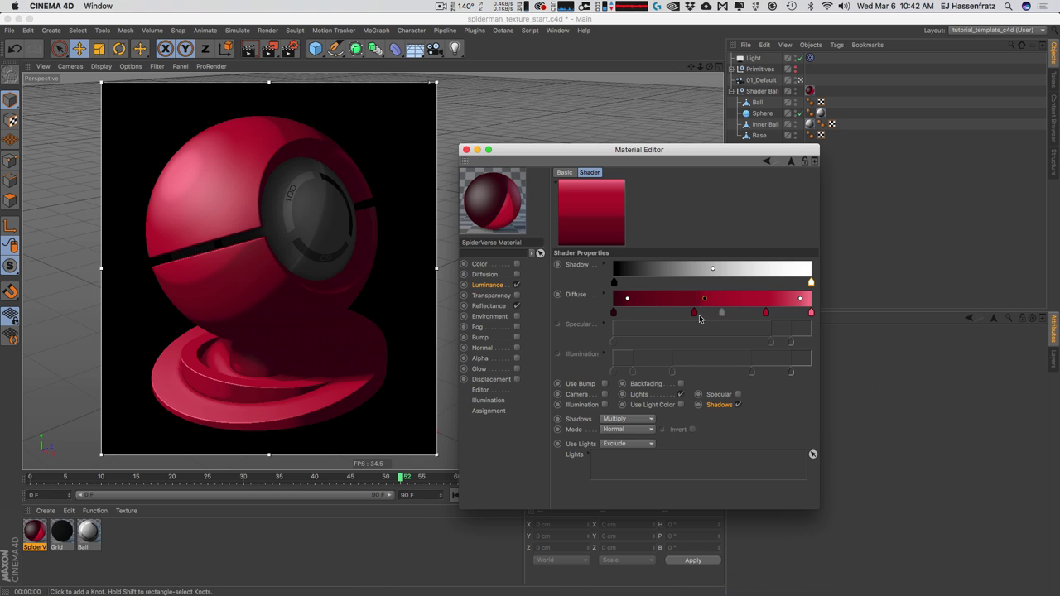
pyautogui.moveTo(703, 303); pyautogui.dragTo(717, 305)
pyautogui.press('super+r')
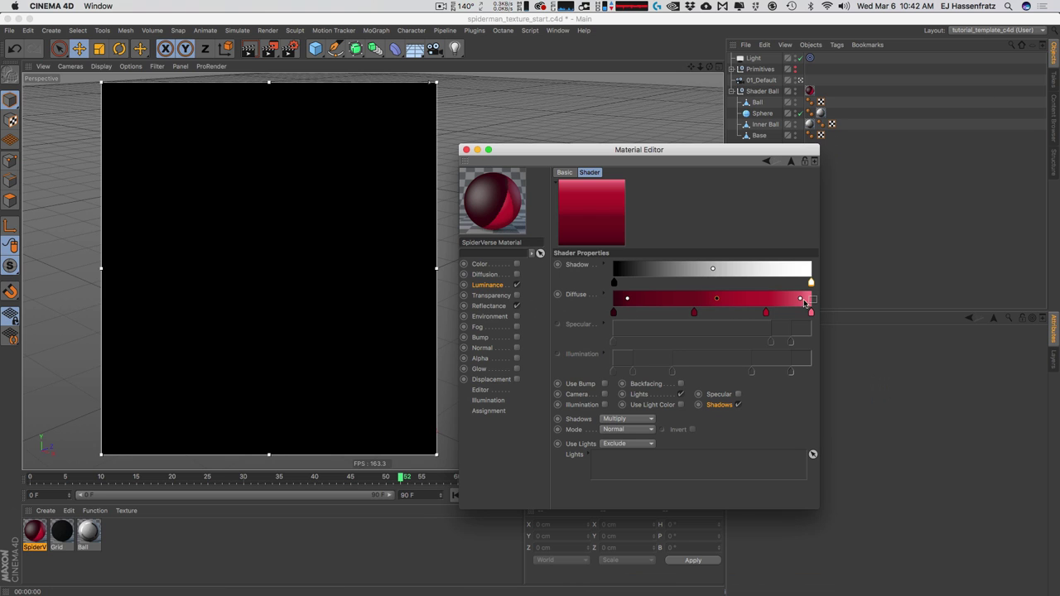
pyautogui.click(612, 312)
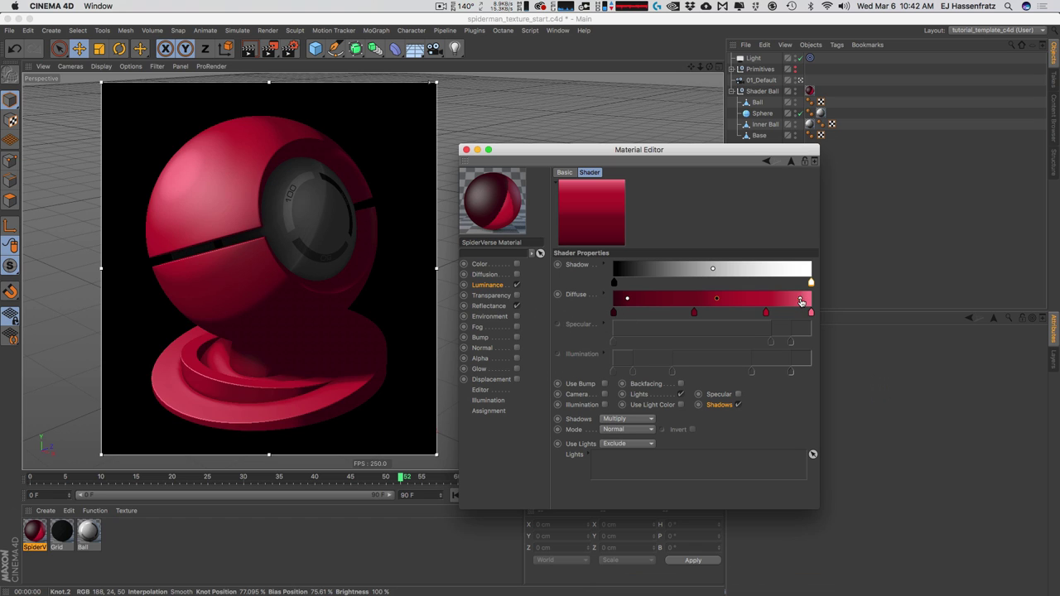
pyautogui.moveTo(801, 299); pyautogui.dragTo(796, 299)
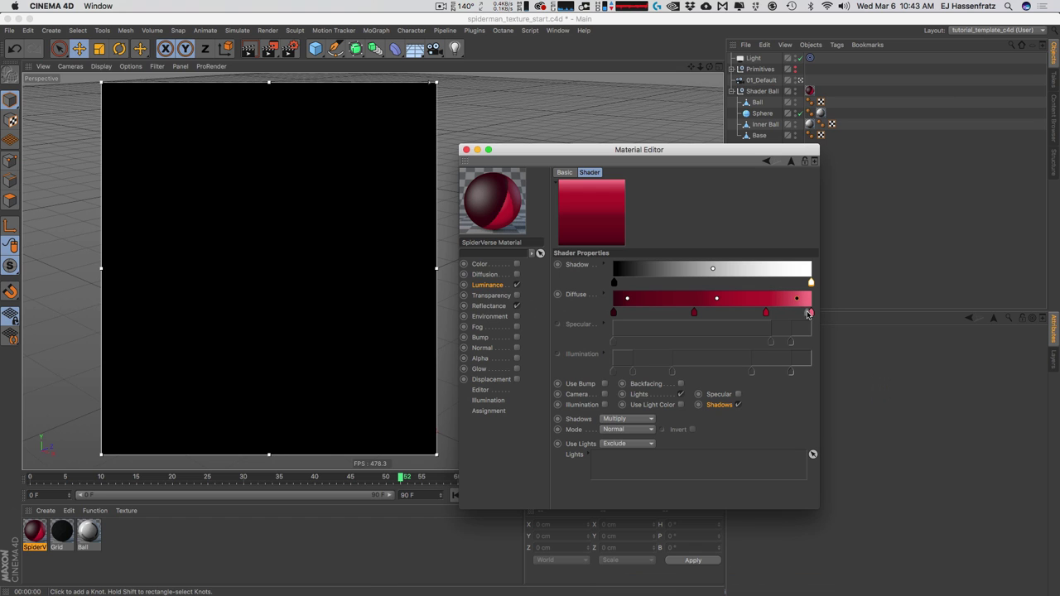
# Raise the saturation of the Diffuse gradient's pink 100% knot to about 61%.
pyautogui.click(811, 313)
pyautogui.doubleClick(811, 313)
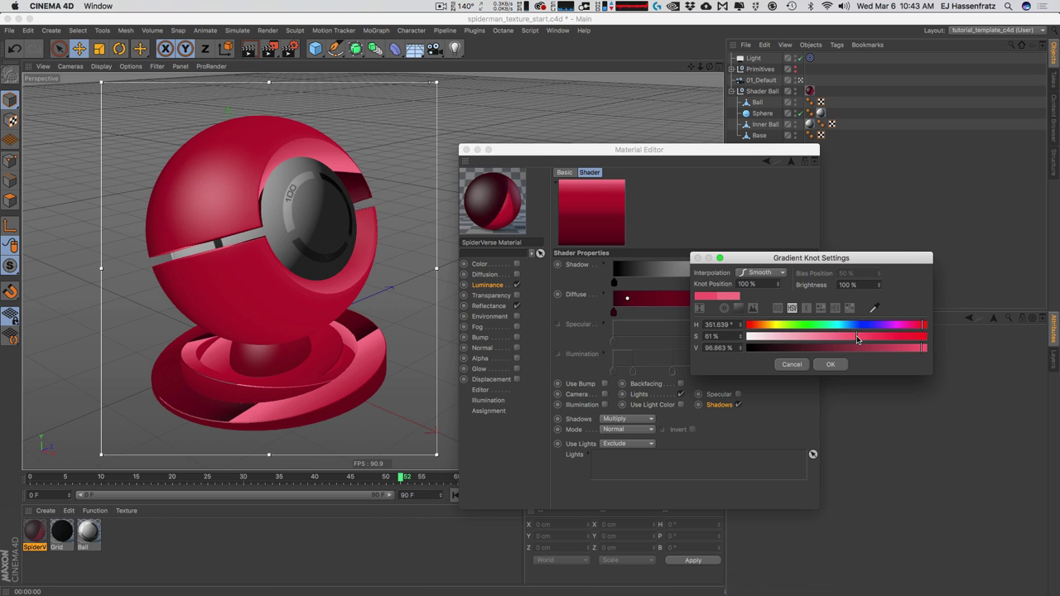
pyautogui.click(858, 335)
pyautogui.click(830, 364)
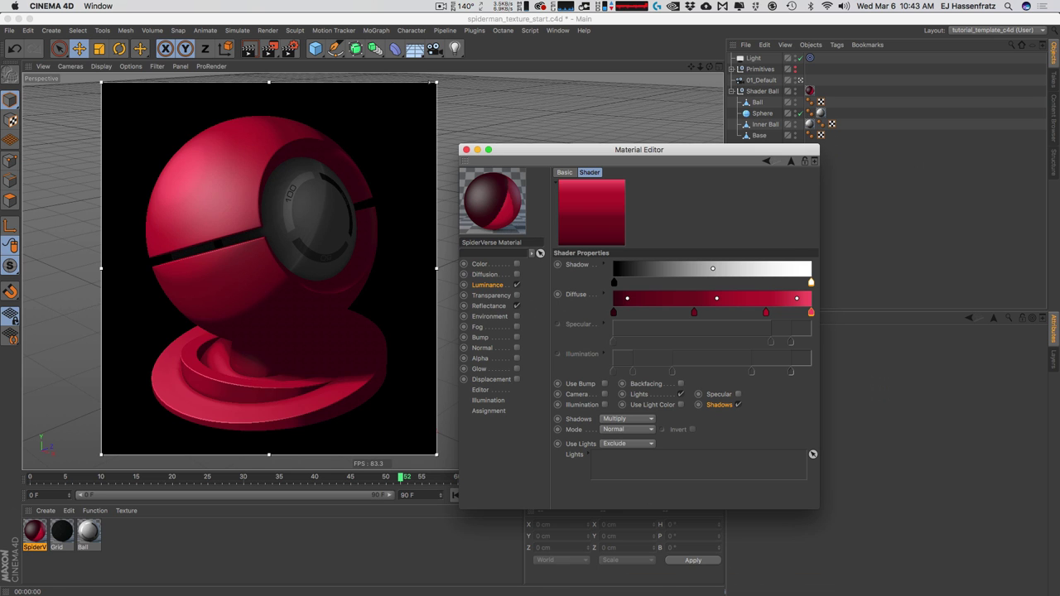
# Switch to Chrome to check the Spider-Verse film still, minimise the browser window and return to Cinema 4D.
pyautogui.press('super+Tab')
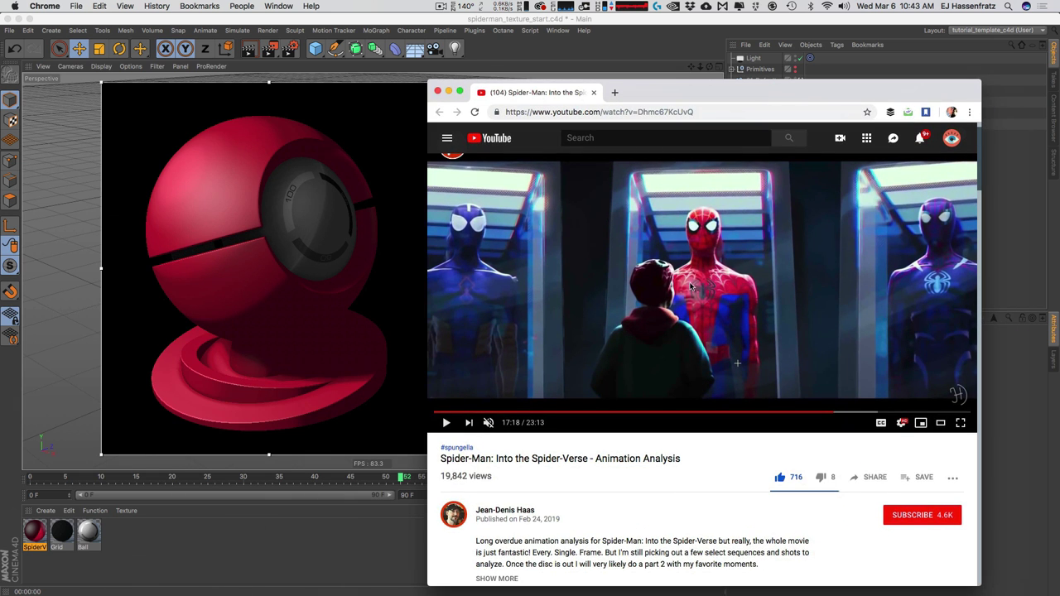
pyautogui.press('super+m')
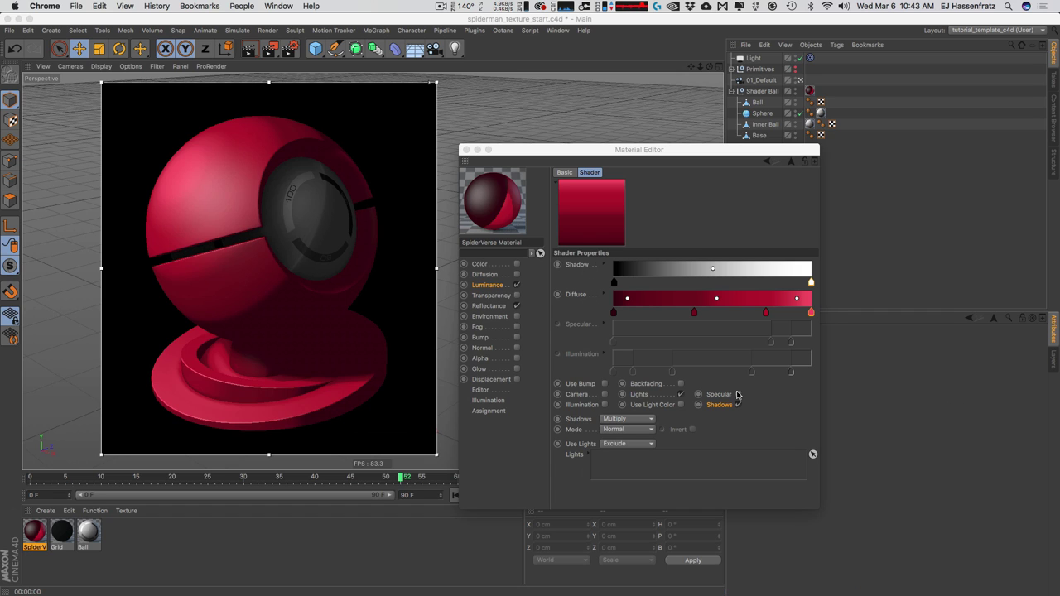
pyautogui.click(651, 396)
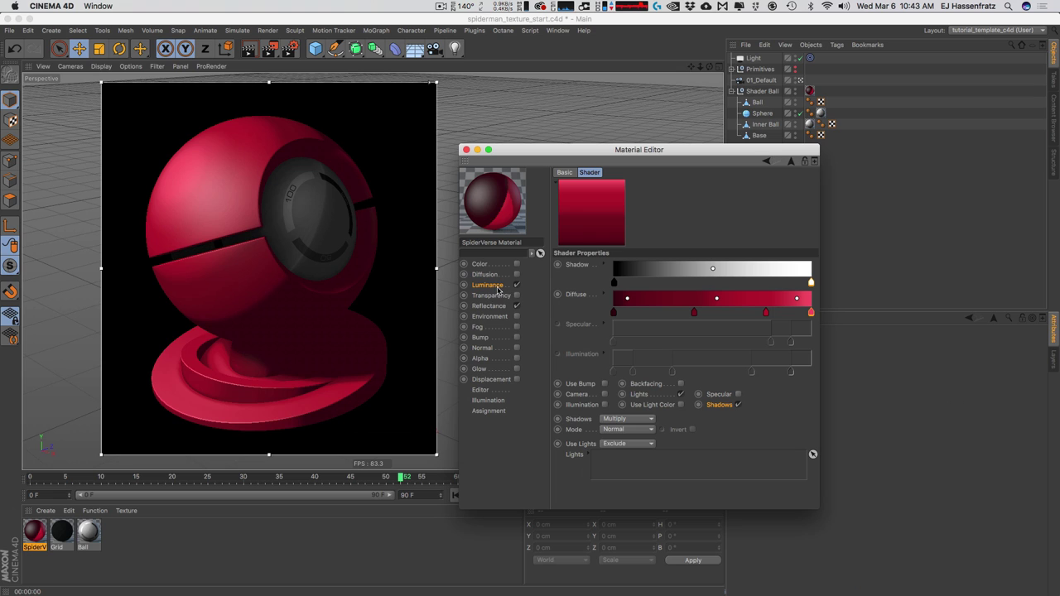
# Return to the Luminance channel's layer list that holds the Cel shader and move the Material Editor slightly up.
pyautogui.click(495, 288)
pyautogui.click(617, 283)
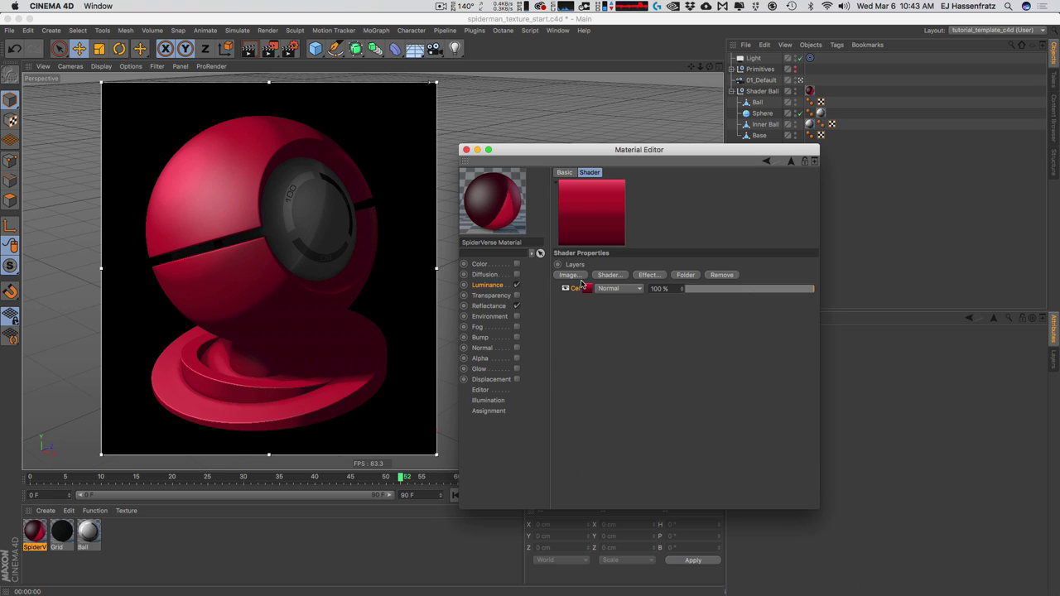
pyautogui.press('super+Tab')
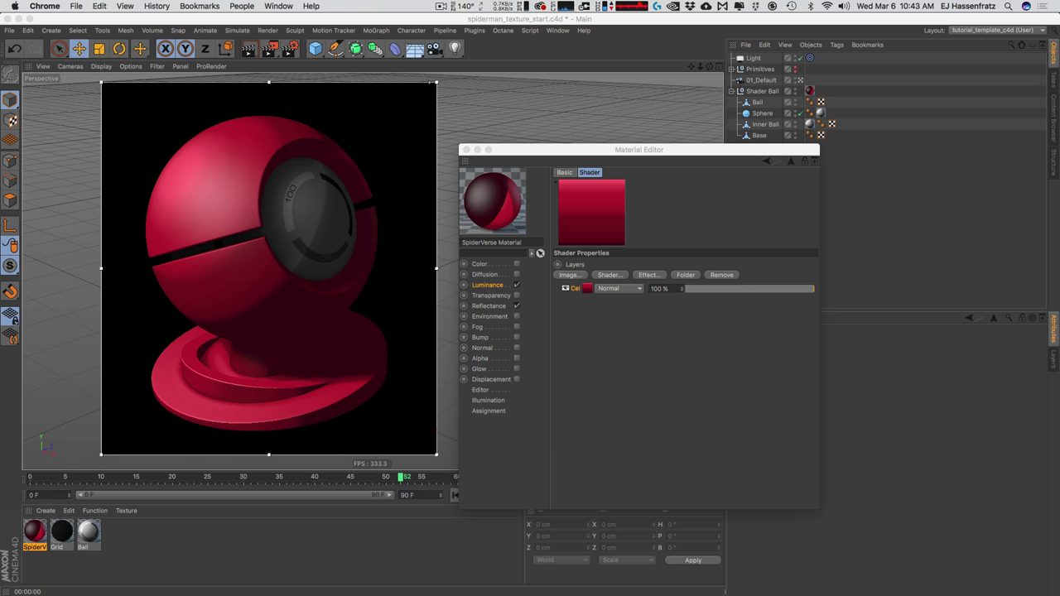
pyautogui.press('super+Tab')
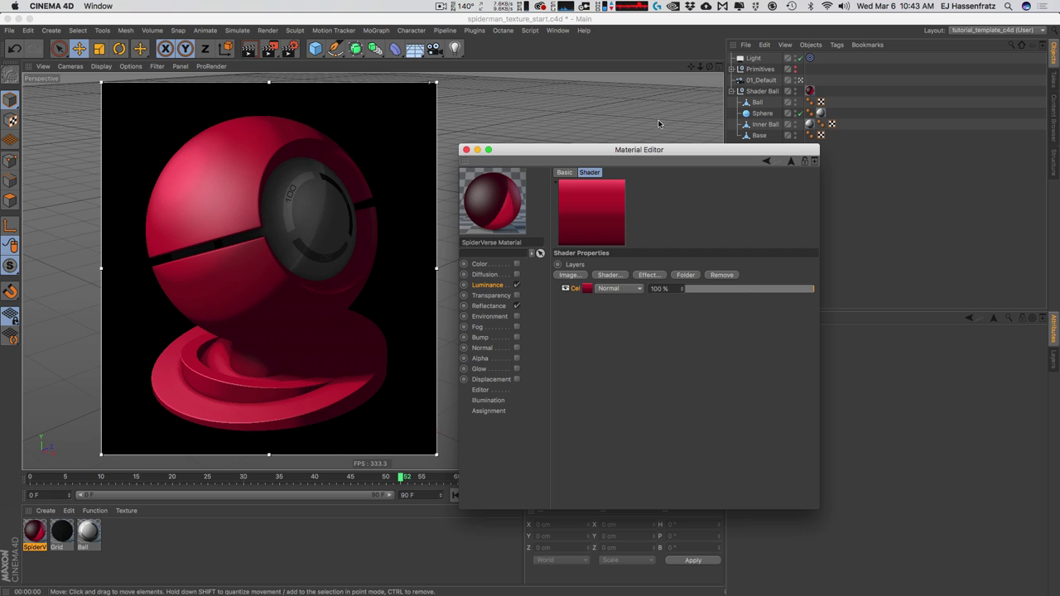
pyautogui.moveTo(639, 150); pyautogui.dragTo(655, 122)
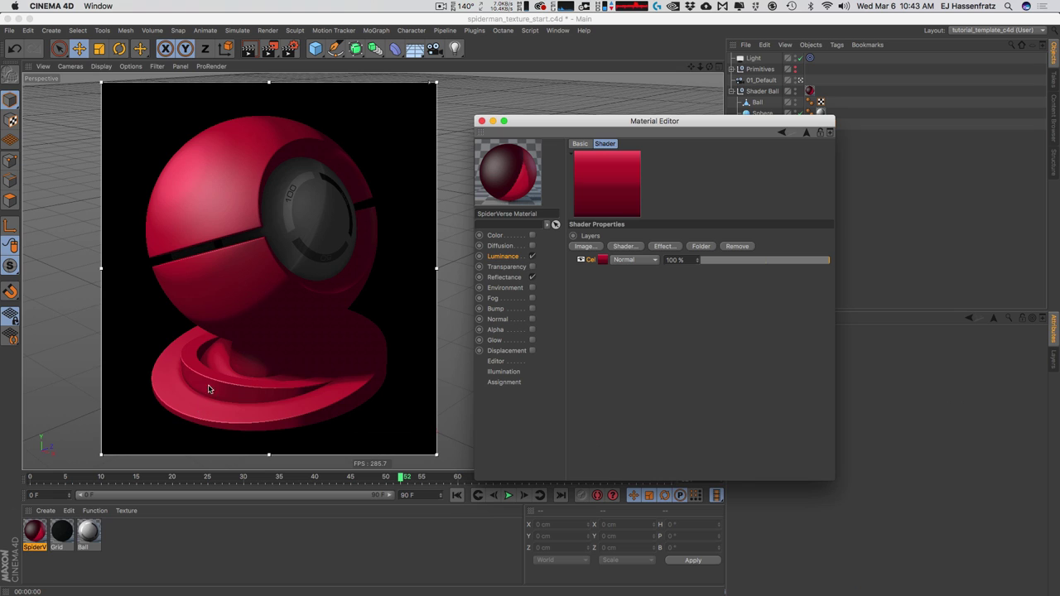
# Add a nested Layer shader above the Cel layer in the Luminance channel and name it Lines.
pyautogui.click(629, 248)
pyautogui.click(657, 375)
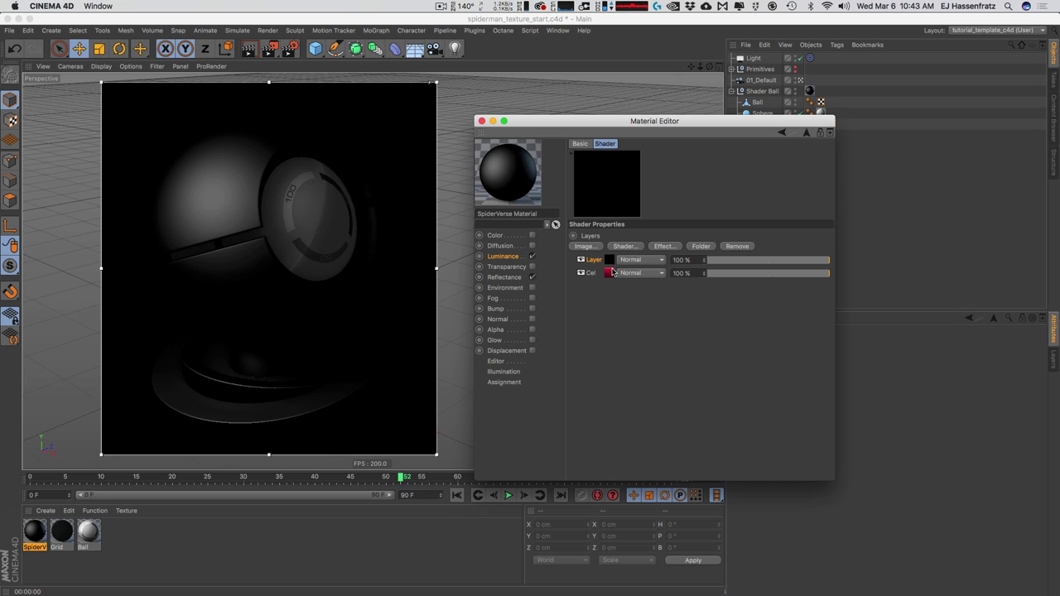
pyautogui.doubleClick(598, 261)
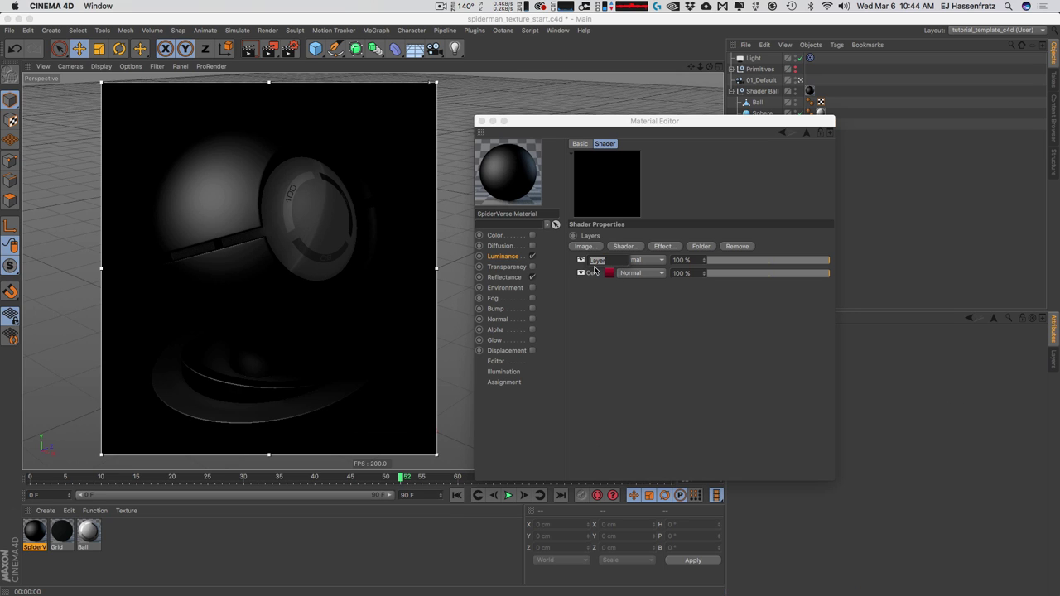
pyautogui.press('BackSpace')
pyautogui.press('Return')
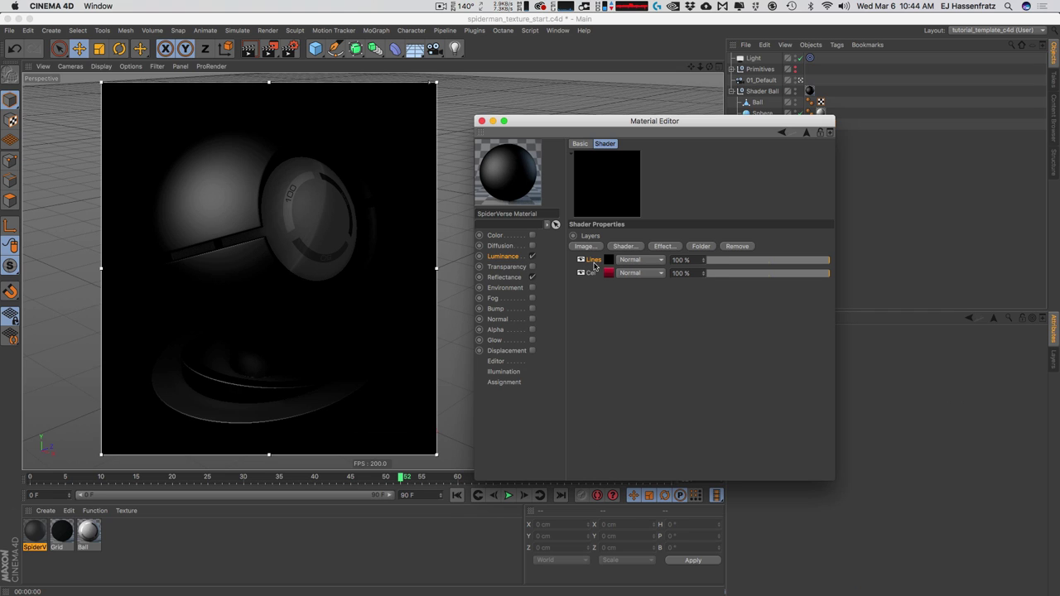
# Add a Tiles shader inside the Lines layer shader, repositioning the Material Editor as needed to reach the shader list.
pyautogui.click(609, 262)
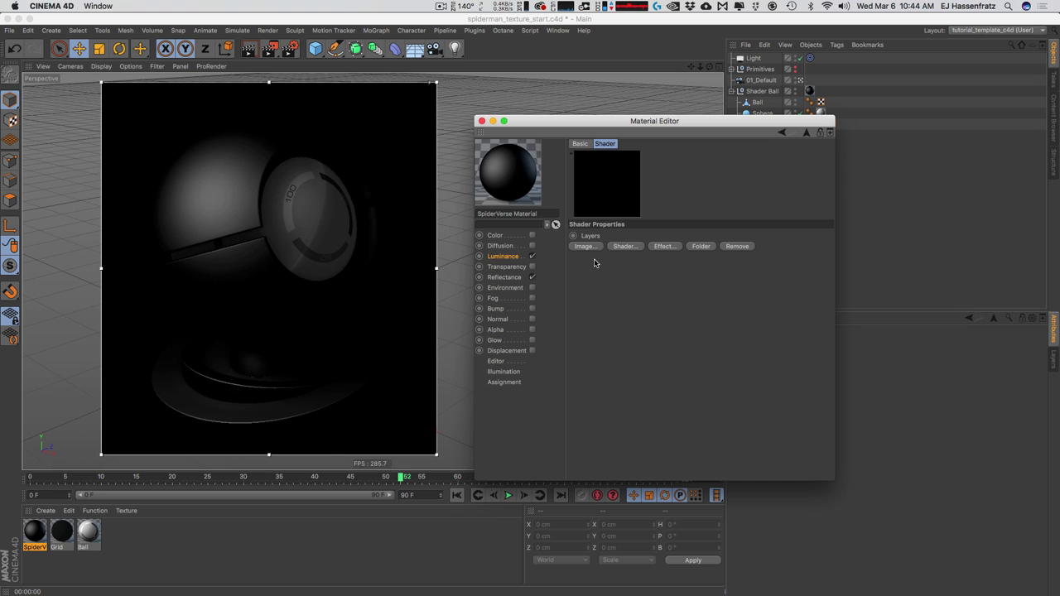
pyautogui.click(625, 247)
pyautogui.moveTo(692, 413)
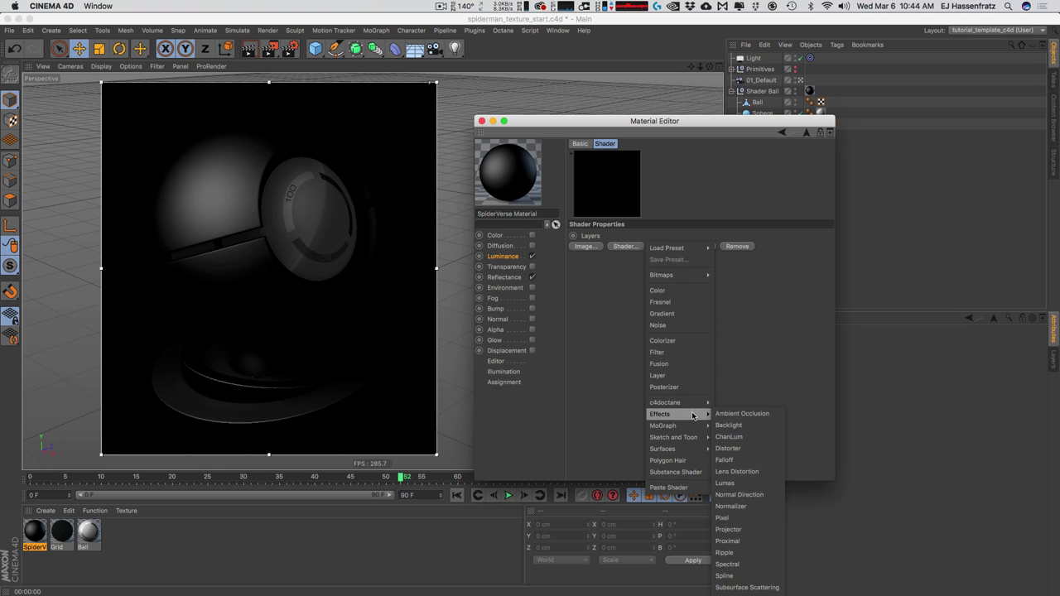
pyautogui.moveTo(693, 449)
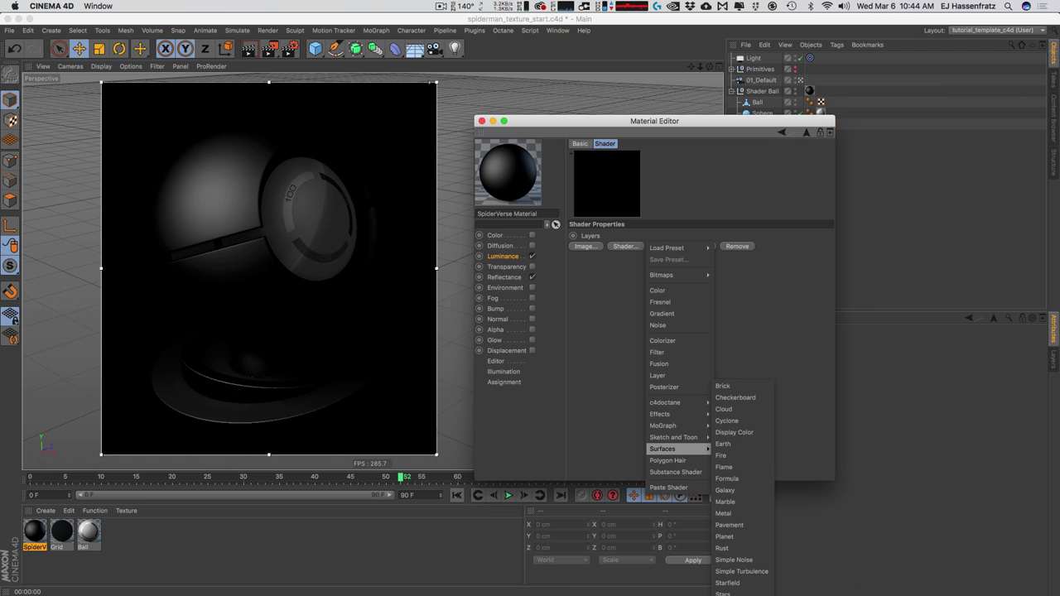
pyautogui.moveTo(648, 120); pyautogui.dragTo(591, 25)
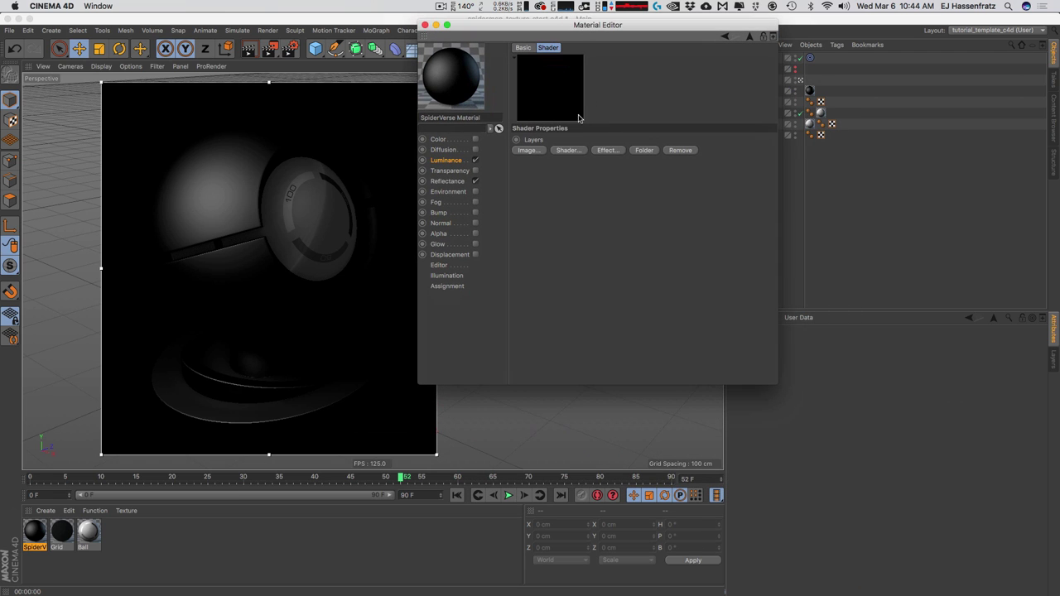
pyautogui.click(568, 150)
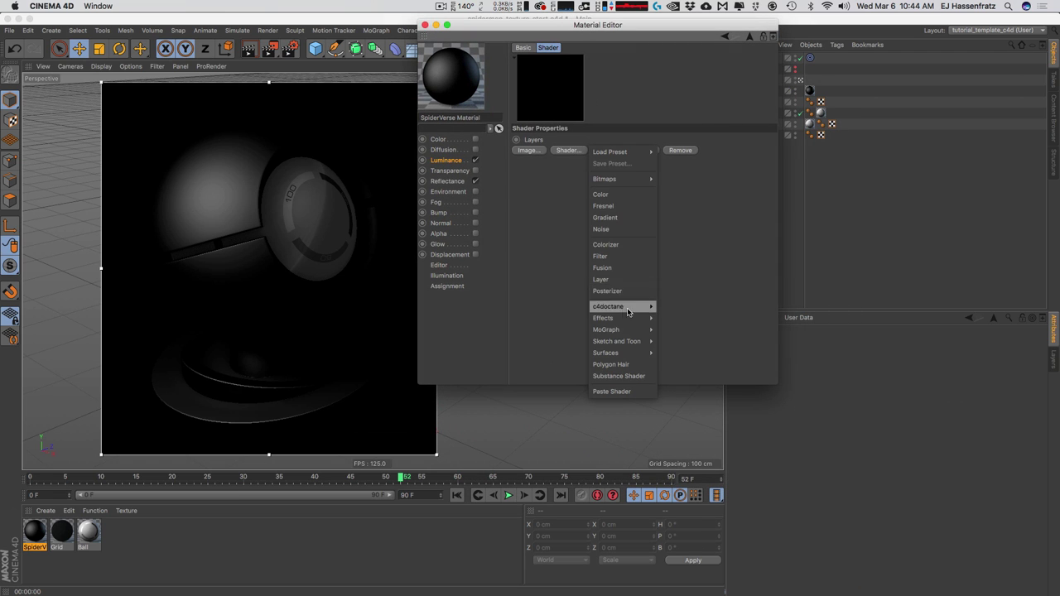
pyautogui.moveTo(625, 355)
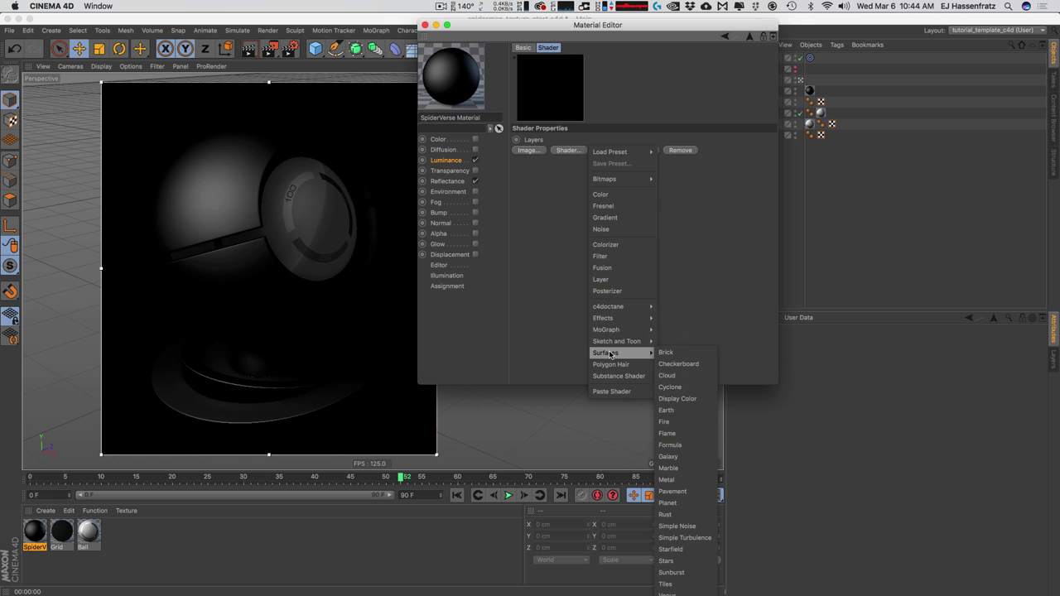
pyautogui.click(667, 583)
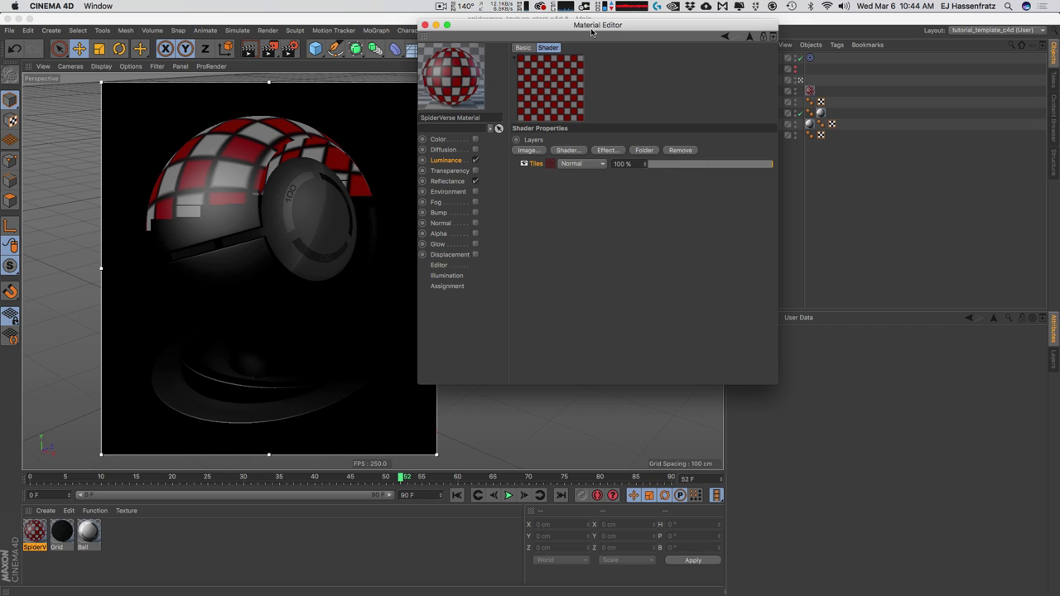
pyautogui.moveTo(579, 25); pyautogui.dragTo(620, 144)
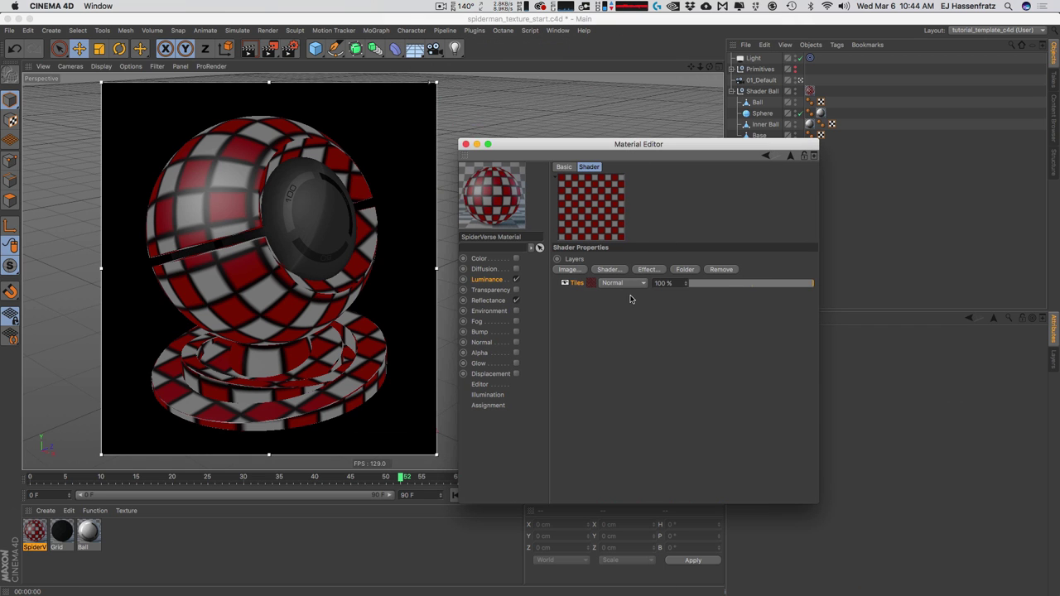
# Rename the Tiles layer as Lines.
pyautogui.doubleClick(587, 288)
pyautogui.write('Lines')
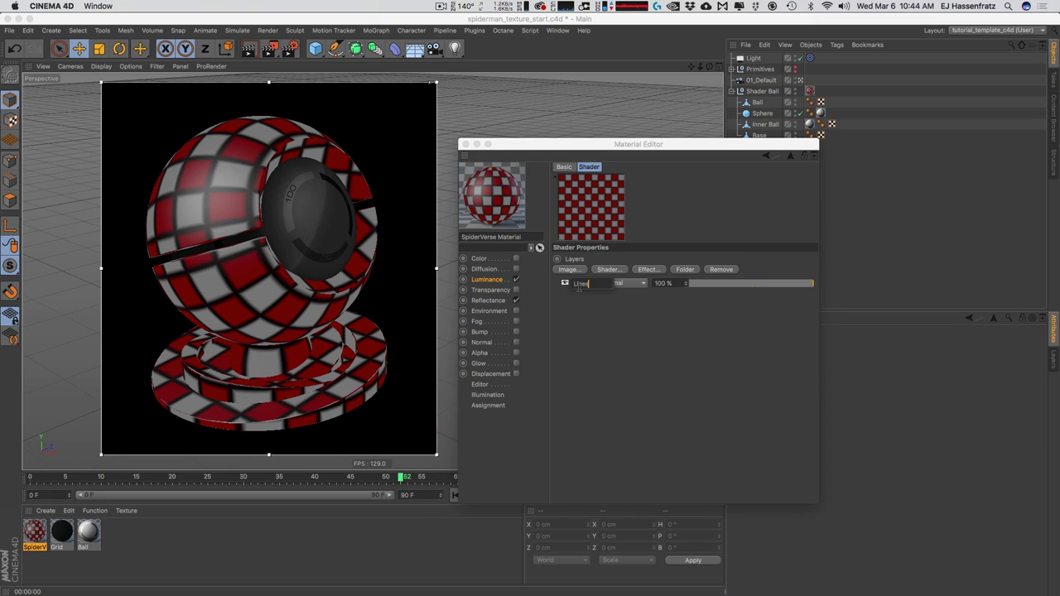
pyautogui.press('Return')
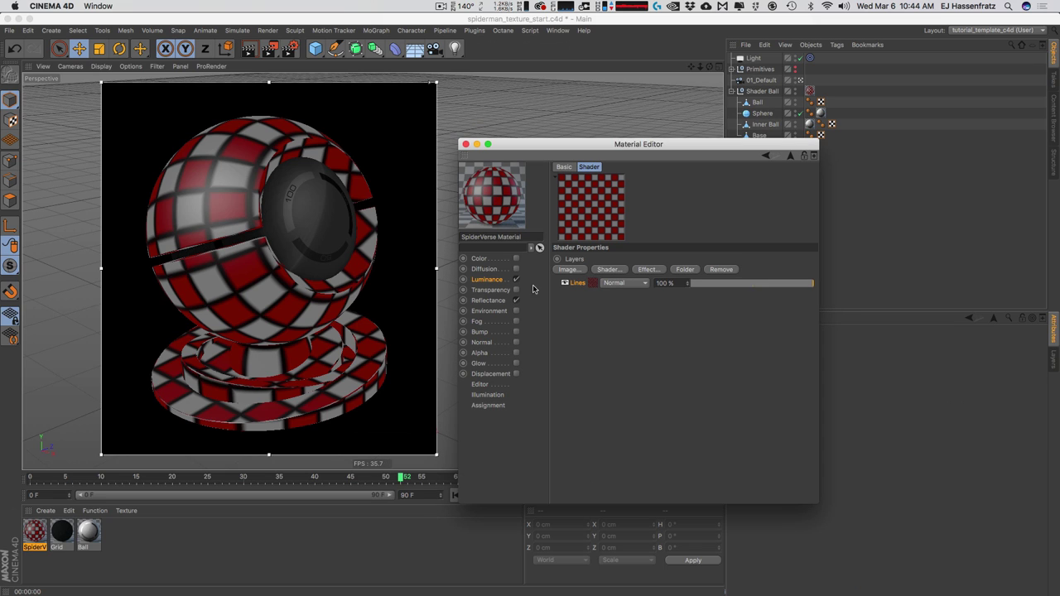
# Set the tile pattern of the Lines layer's Tiles shader to Lines 1.
pyautogui.click(594, 284)
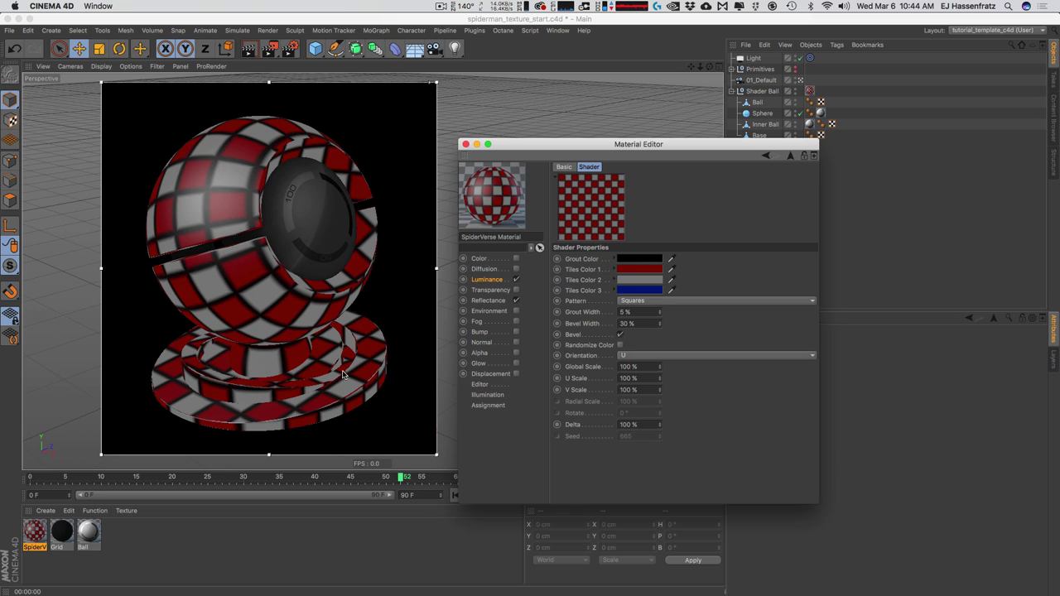
pyautogui.click(647, 301)
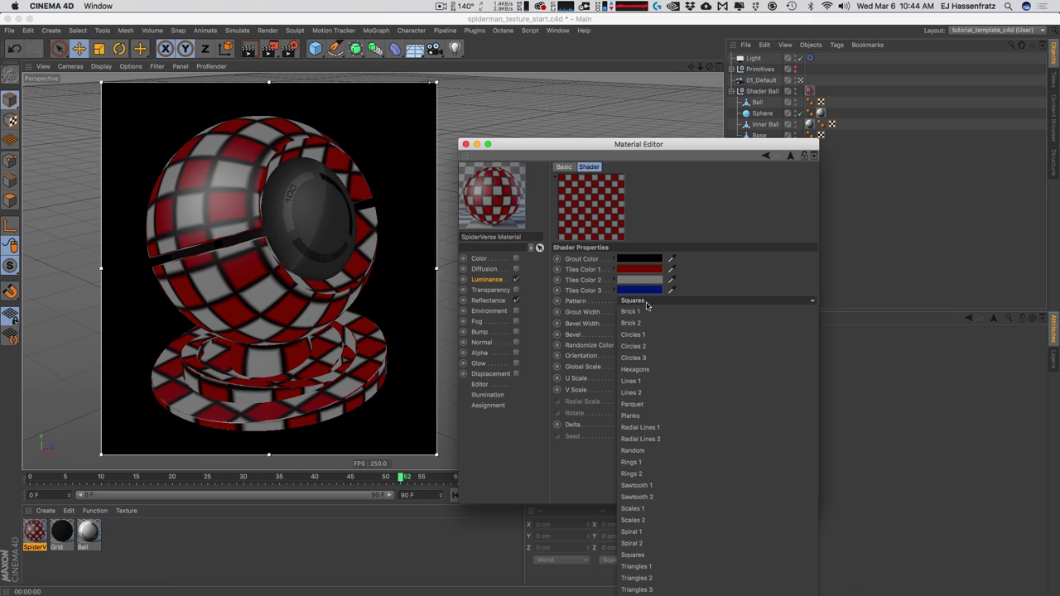
pyautogui.click(651, 381)
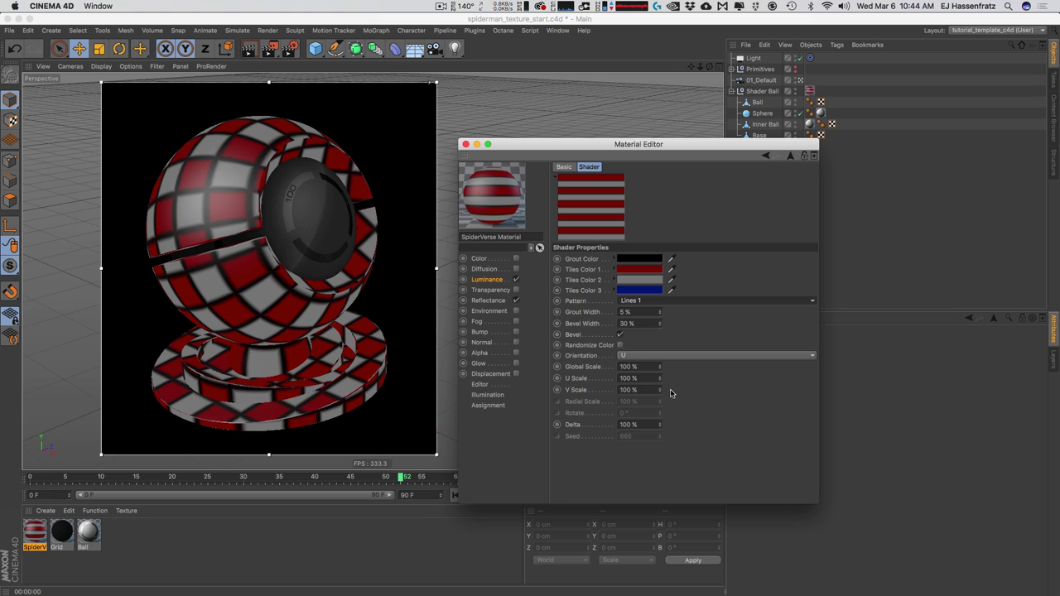
pyautogui.click(679, 305)
pyautogui.click(710, 300)
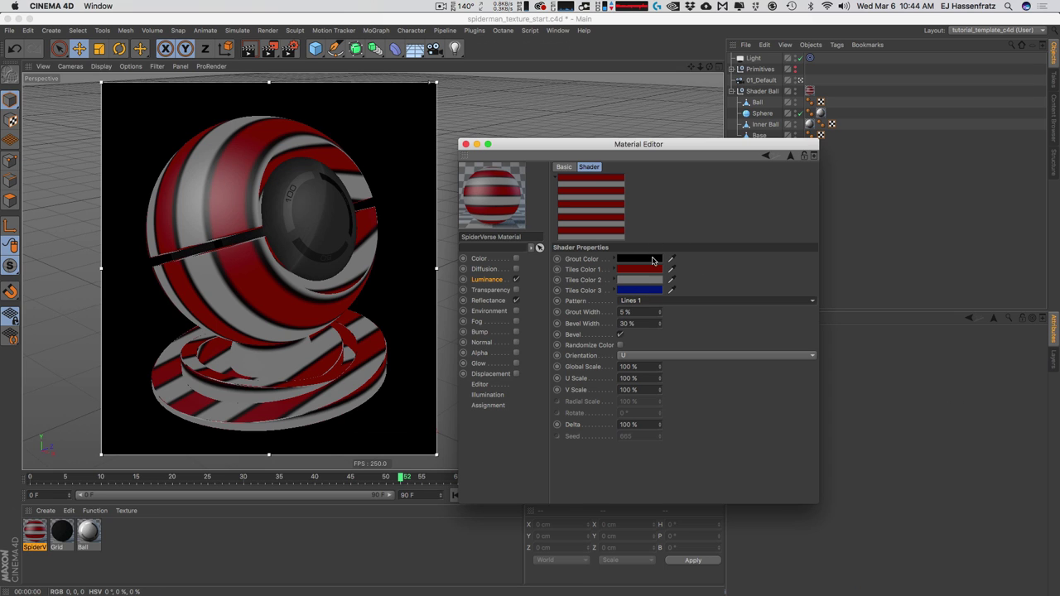
# Change the Tiles shader's grout color to white.
pyautogui.click(639, 259)
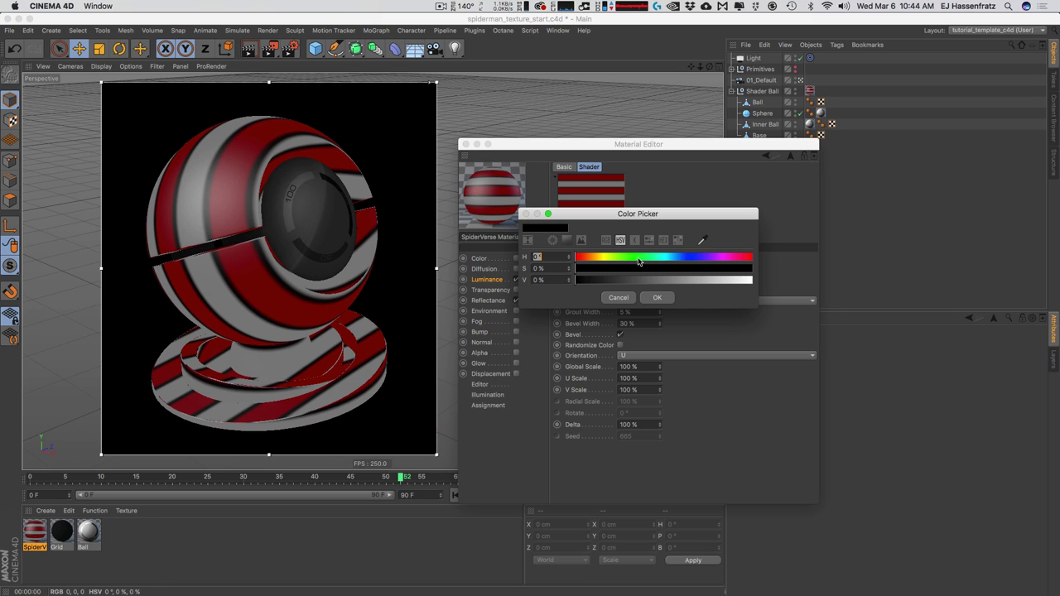
pyautogui.click(648, 279)
pyautogui.moveTo(648, 279); pyautogui.dragTo(749, 279)
pyautogui.click(657, 297)
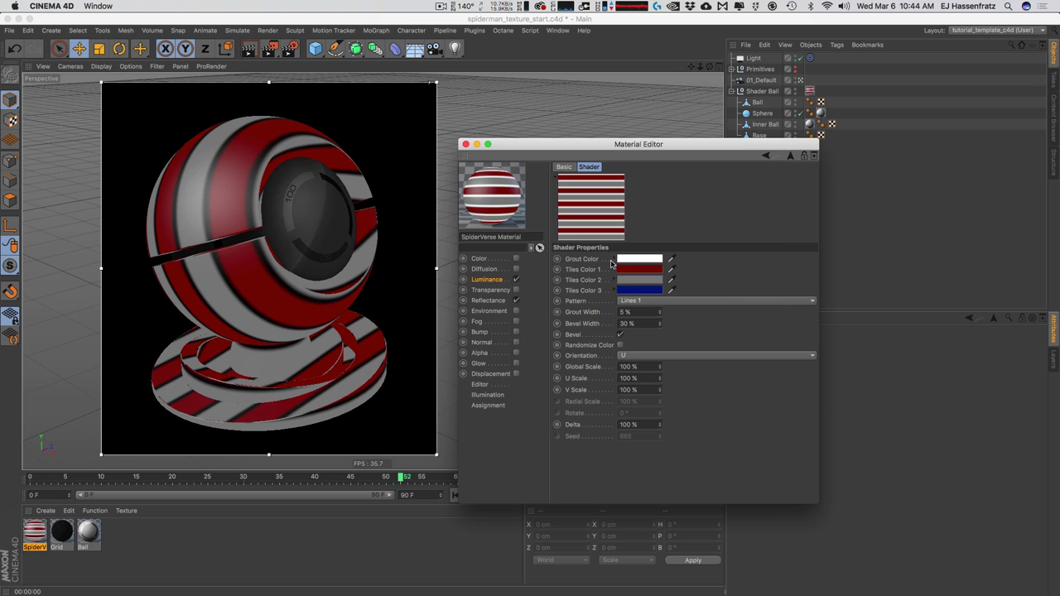
# Make Tiles Color 1 a dark gray with 0% saturation and set Tiles Color 2 to a darker gray at 24% value.
pyautogui.click(639, 269)
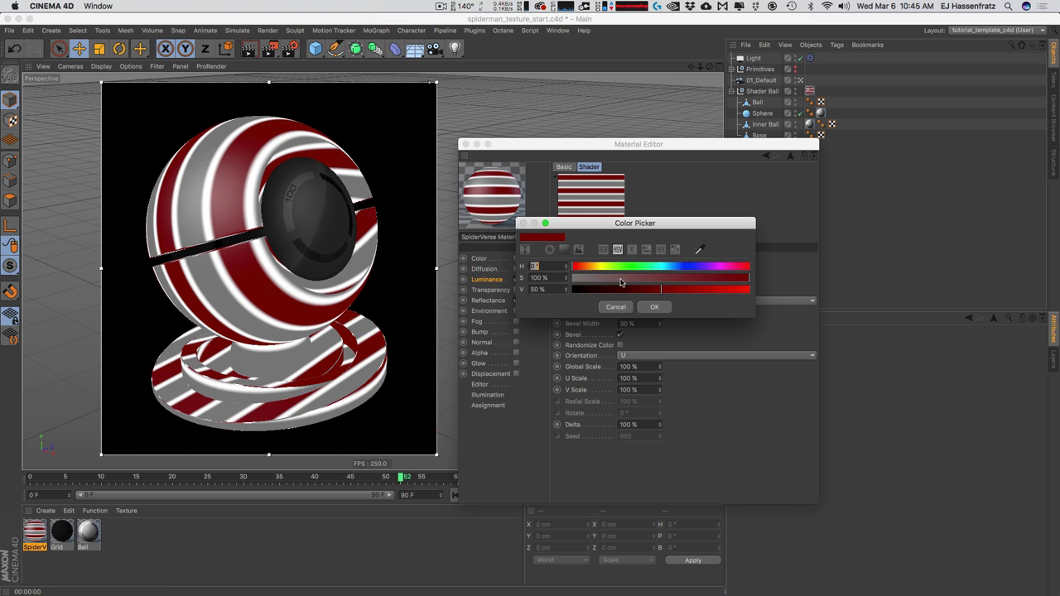
pyautogui.moveTo(623, 279); pyautogui.dragTo(560, 279)
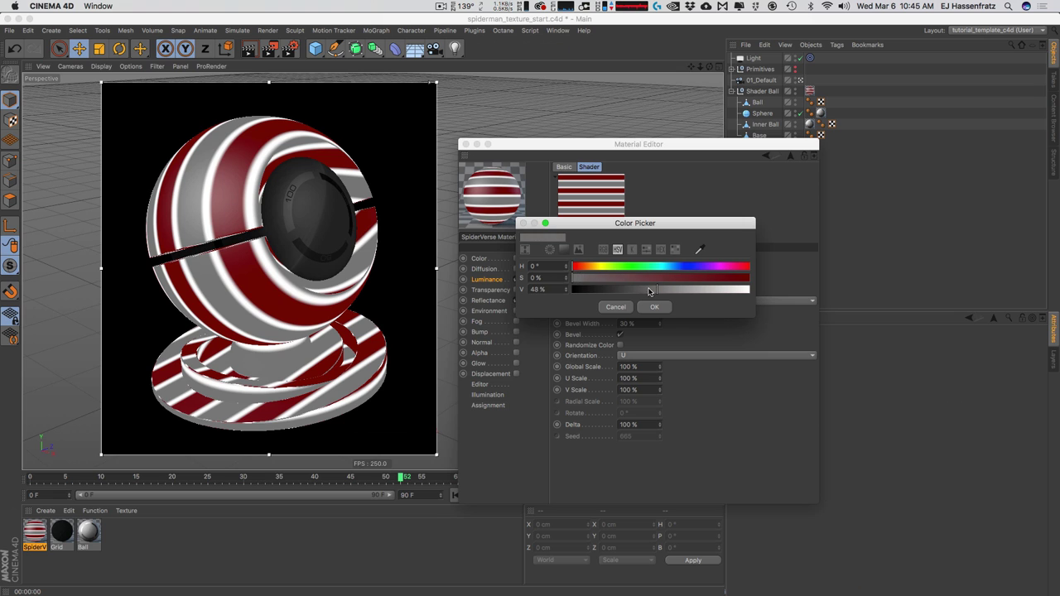
pyautogui.moveTo(649, 291); pyautogui.dragTo(633, 291)
pyautogui.click(654, 306)
pyautogui.click(646, 281)
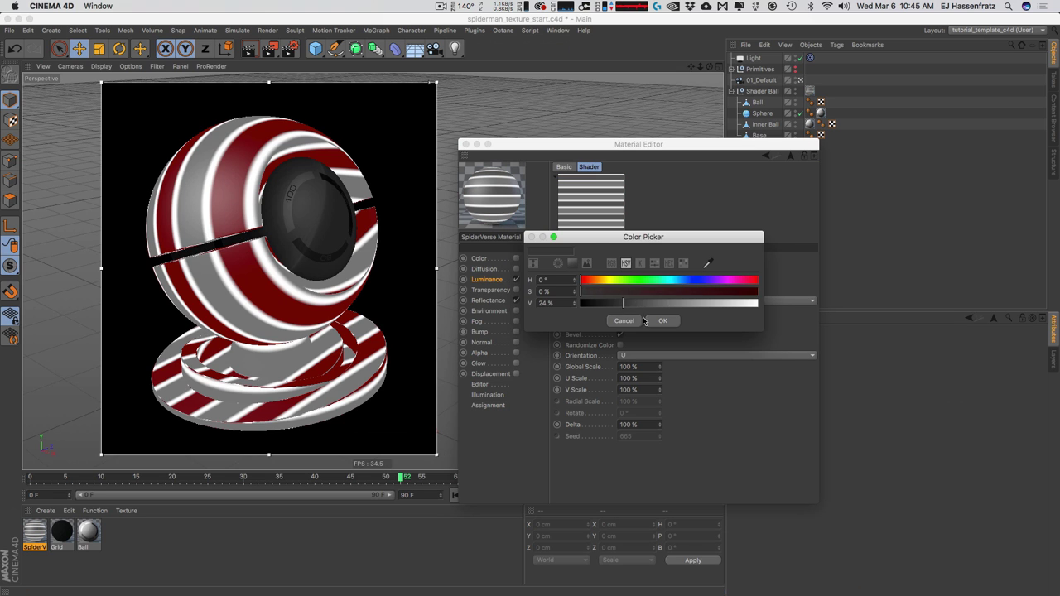
pyautogui.click(660, 321)
# Set Tiles Color 3 to a neutral gray with 0% saturation and 39% value.
pyautogui.click(646, 292)
pyautogui.moveTo(622, 311); pyautogui.dragTo(685, 313)
pyautogui.click(658, 329)
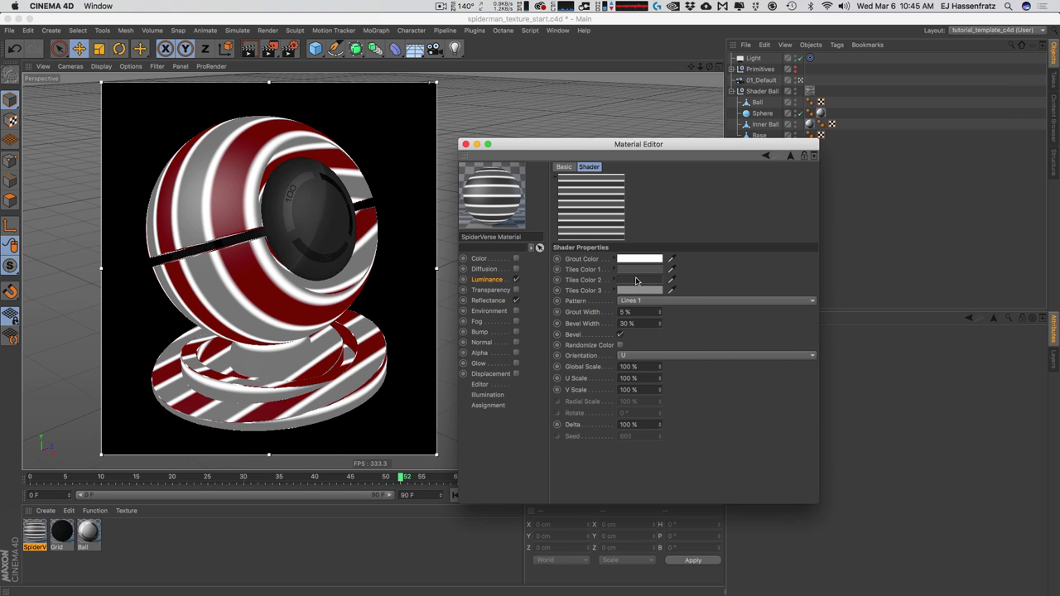
pyautogui.click(639, 290)
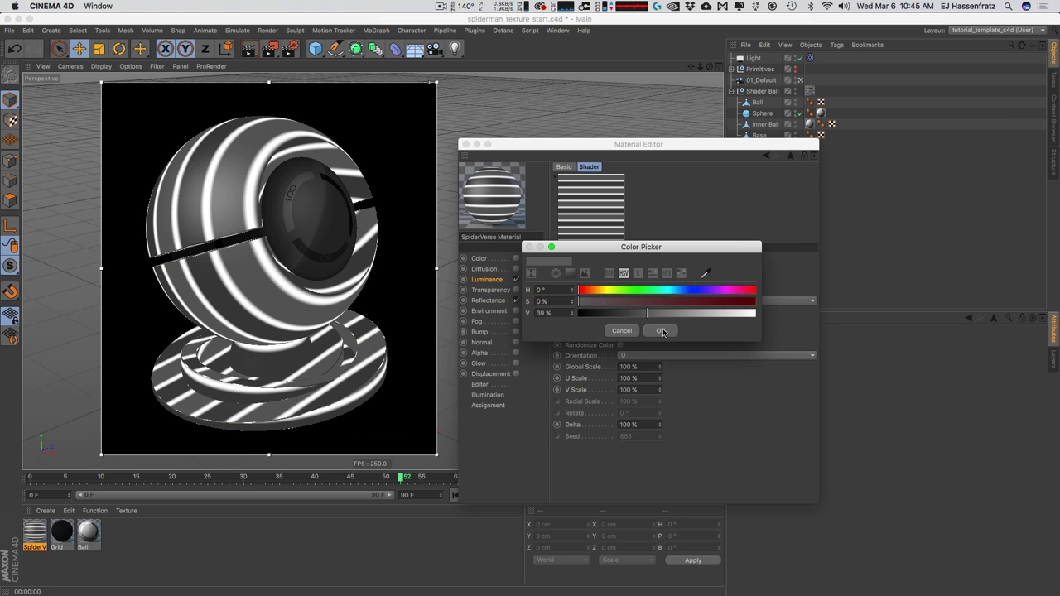
pyautogui.click(662, 331)
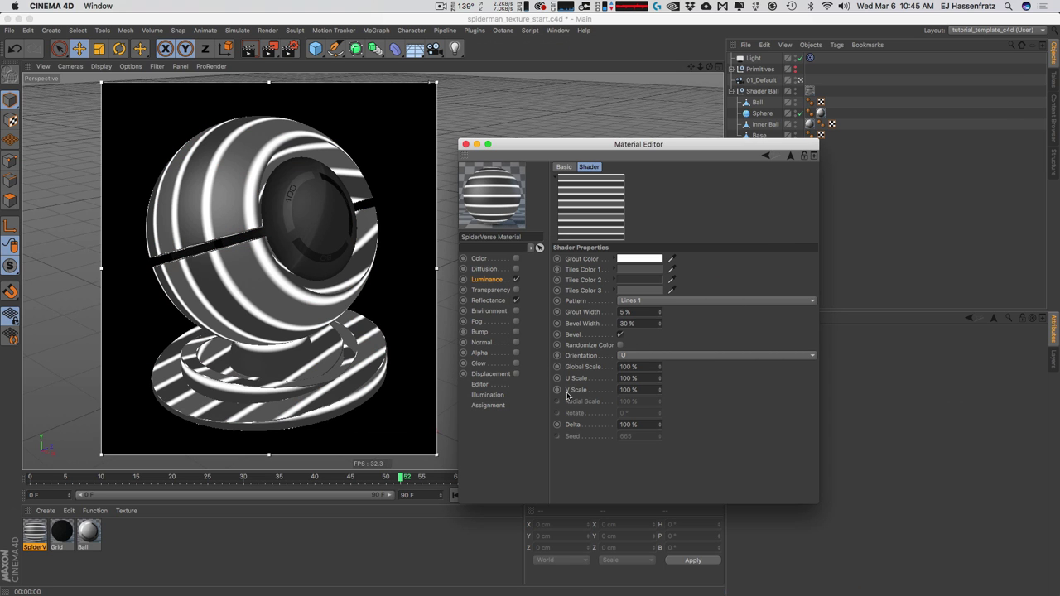
# Enable Randomize Color for the Tiles shader.
pyautogui.click(640, 290)
pyautogui.click(661, 321)
pyautogui.click(620, 344)
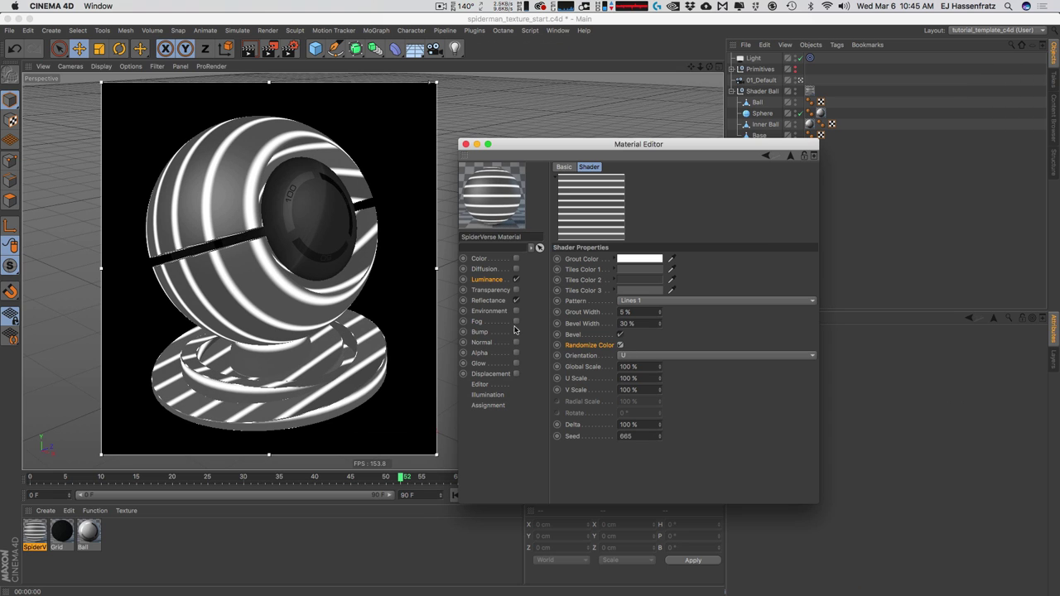
# Darken Tiles Color 3 to a deeper gray and turn off the Tiles shader's Bevel.
pyautogui.click(636, 290)
pyautogui.moveTo(654, 314); pyautogui.dragTo(609, 314)
pyautogui.click(655, 330)
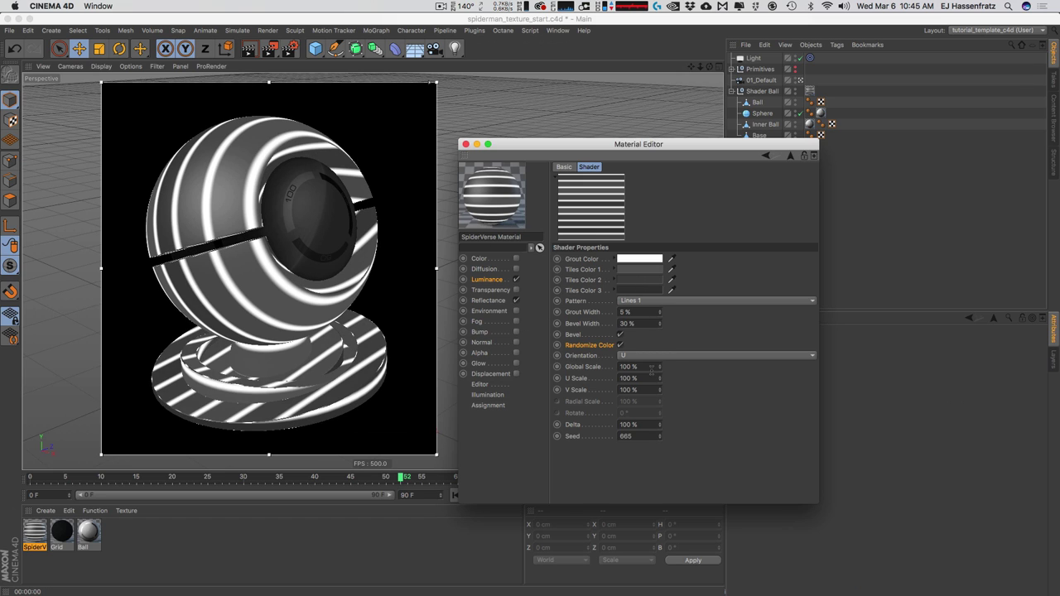
pyautogui.click(620, 335)
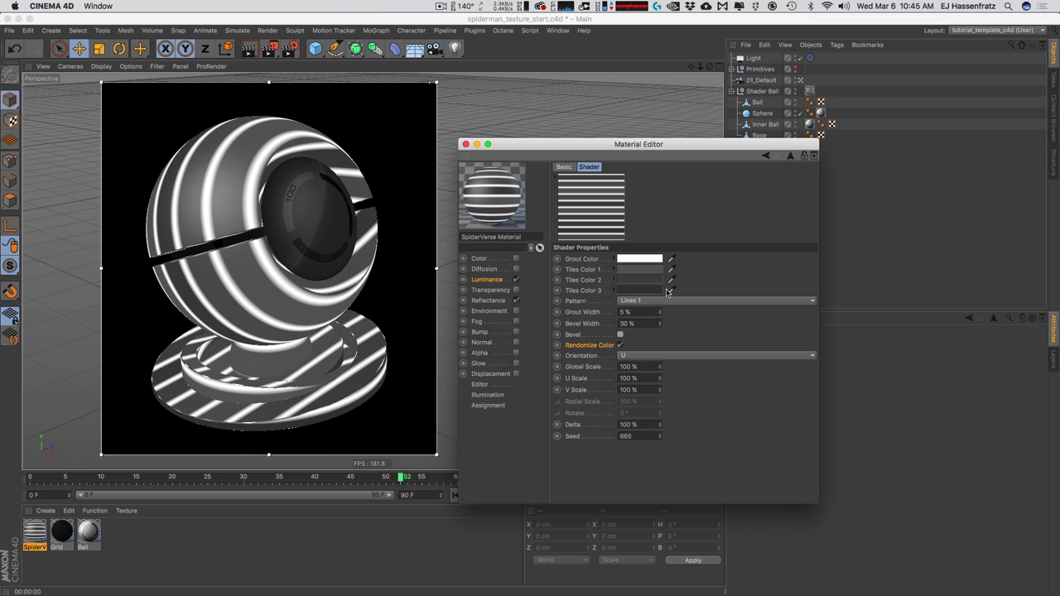
# Set the Tiles shader's Grout Width to 40% and its Global Scale to 10%.
pyautogui.doubleClick(642, 312)
pyautogui.write('40')
pyautogui.press('Return')
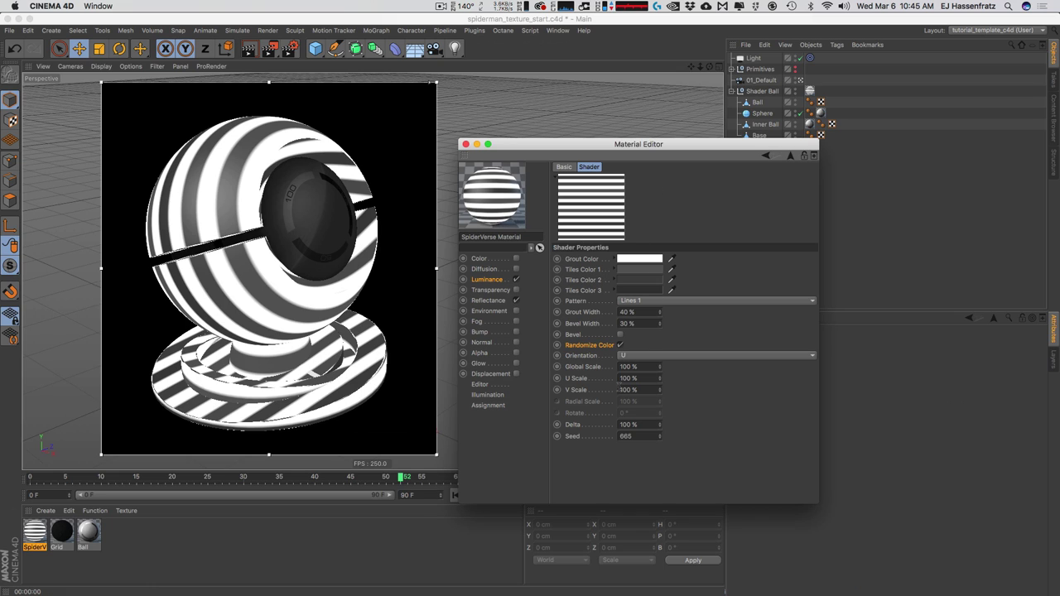
pyautogui.click(649, 367)
pyautogui.write('10')
pyautogui.press('Return')
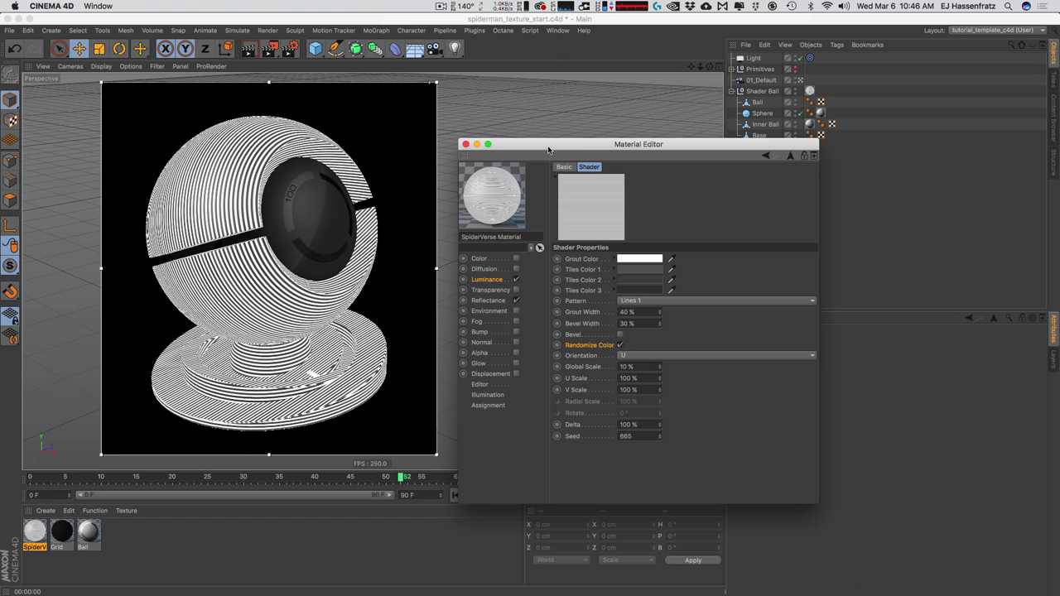
# Review the projection options of the SpiderVerse Material's texture tag on the Shader Ball.
pyautogui.moveTo(569, 146); pyautogui.dragTo(467, 188)
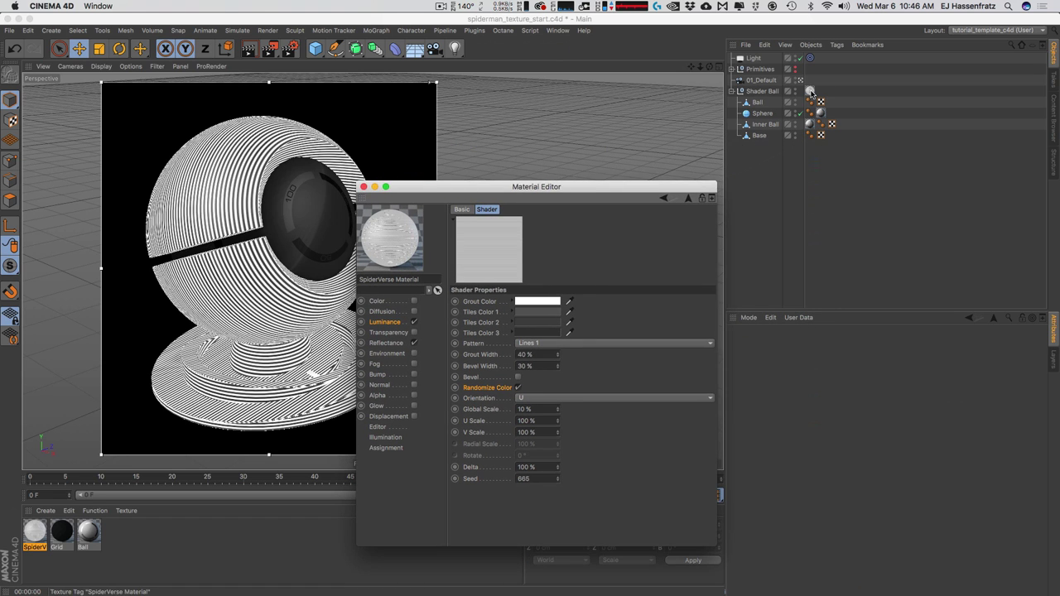
pyautogui.click(820, 102)
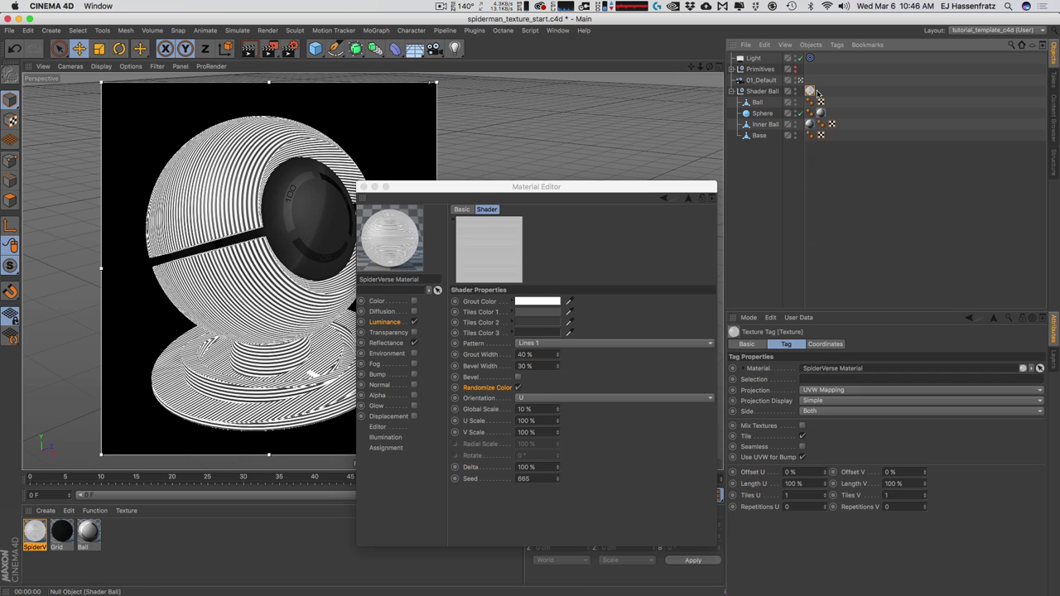
pyautogui.click(842, 392)
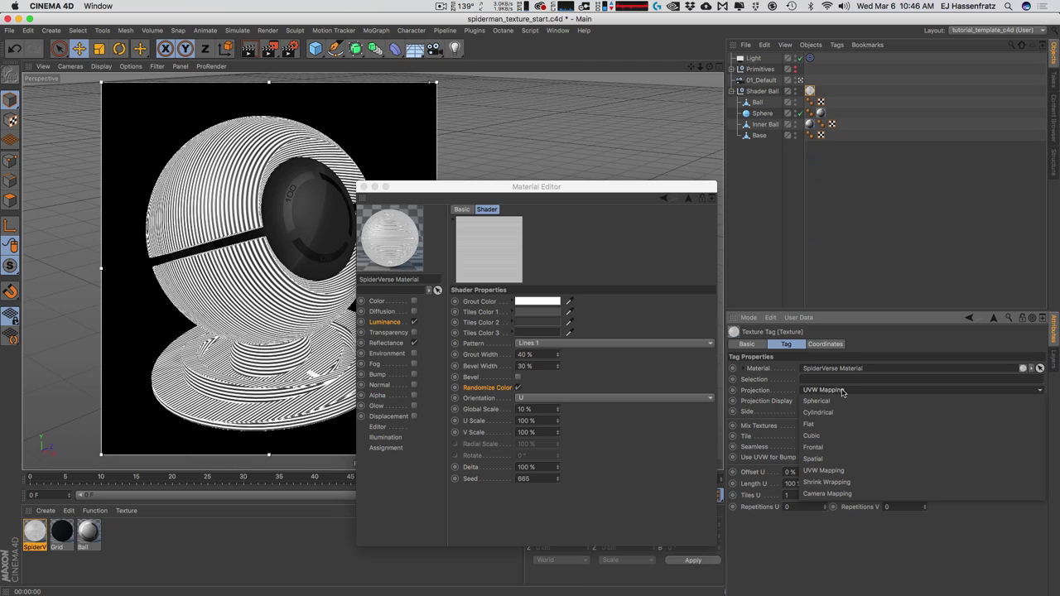
pyautogui.click(871, 344)
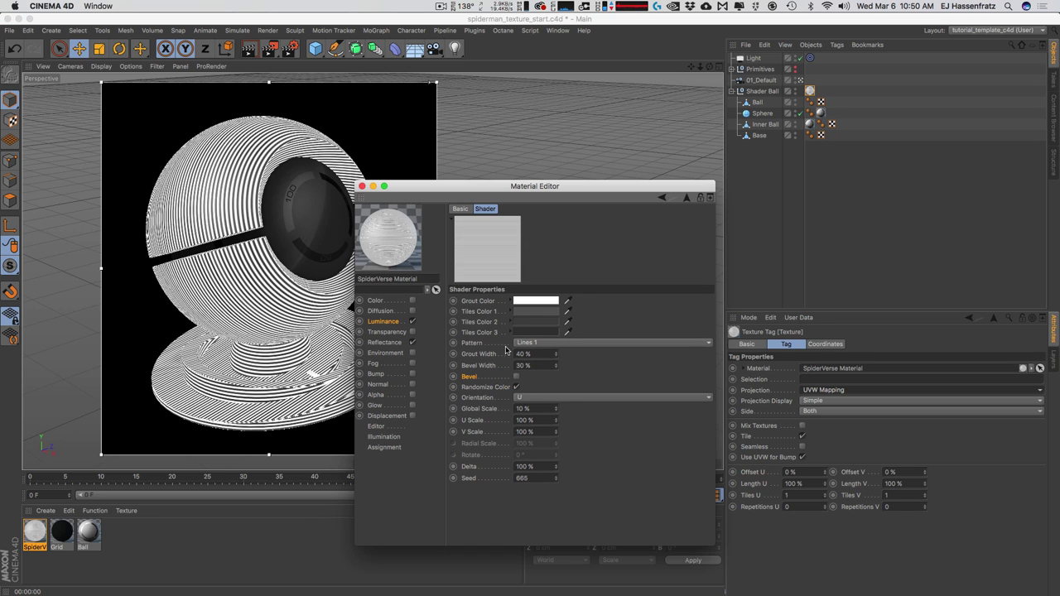
# Add a Projector effect shader above the Lines layer in the Luminance Layer shader and open its settings.
pyautogui.click(388, 323)
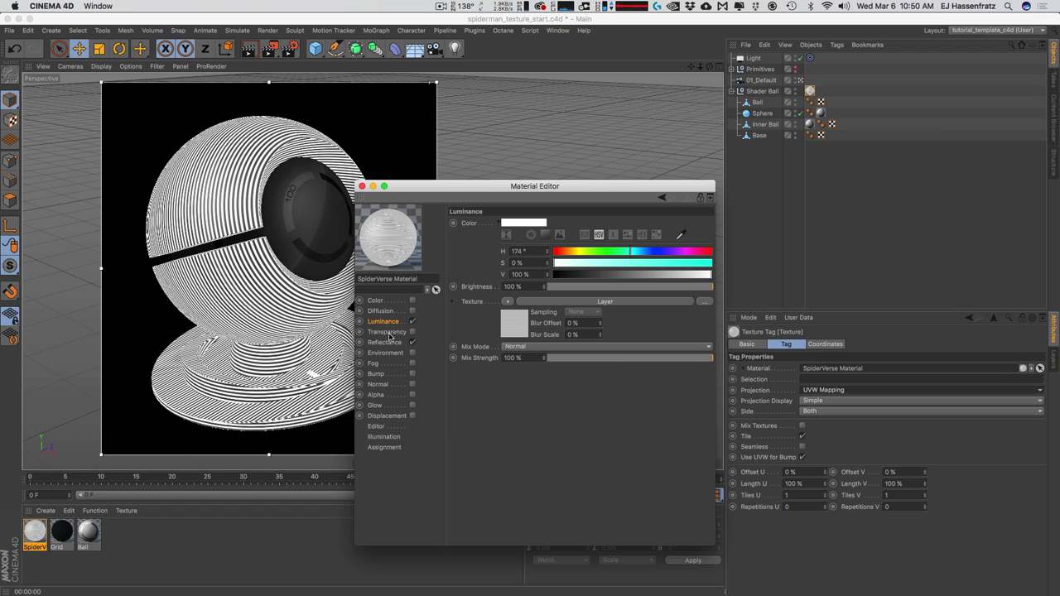
pyautogui.click(556, 303)
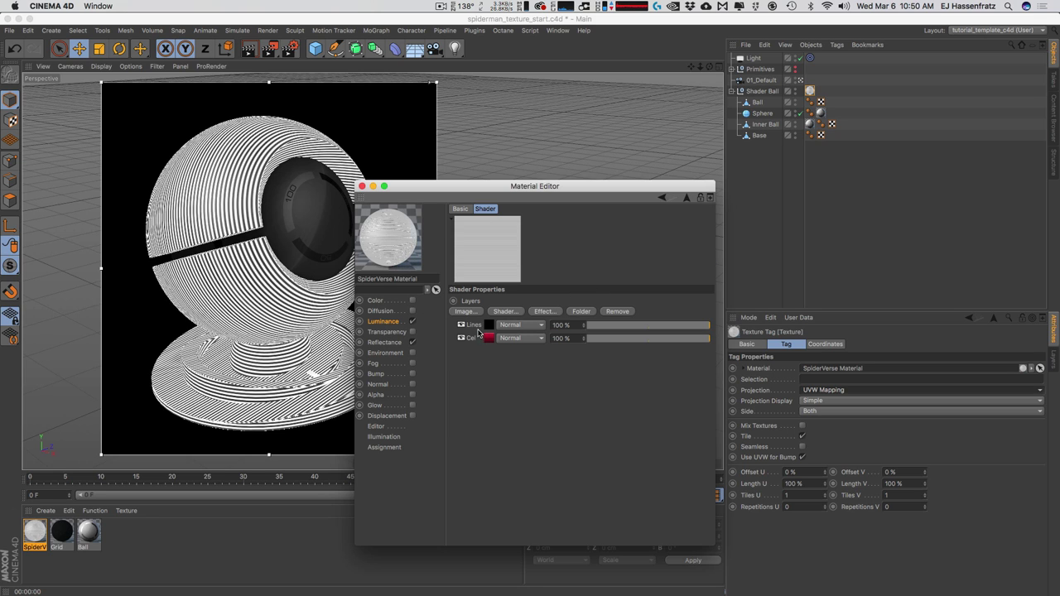
pyautogui.click(503, 312)
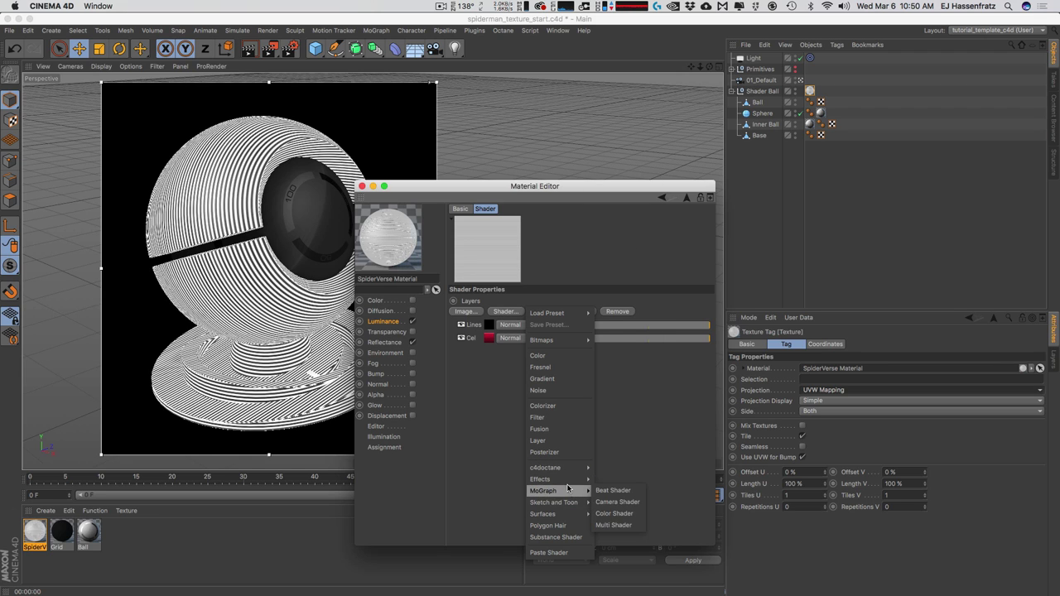
pyautogui.moveTo(551, 479)
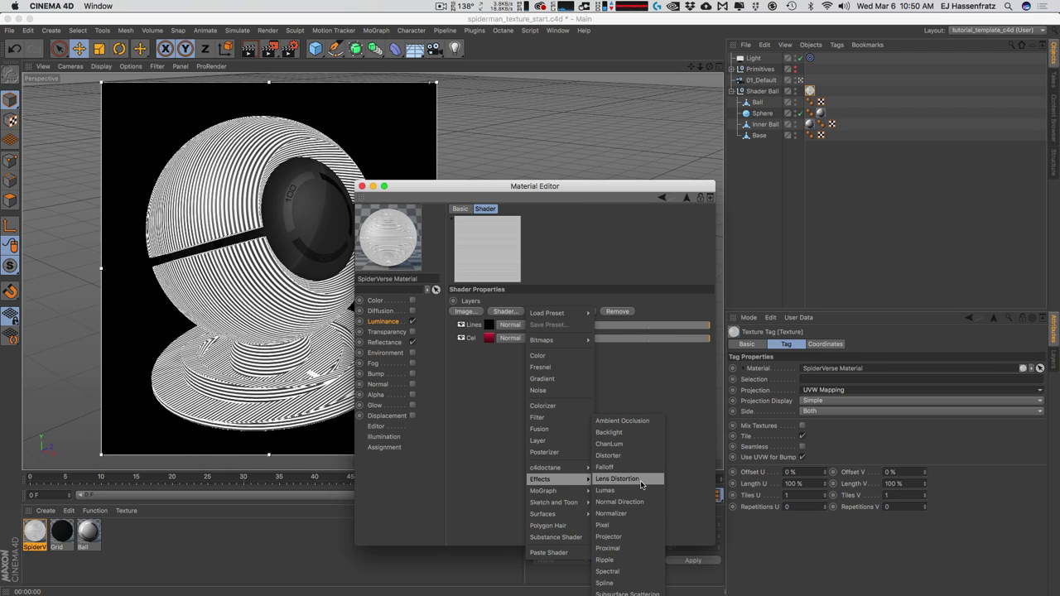
pyautogui.click(632, 538)
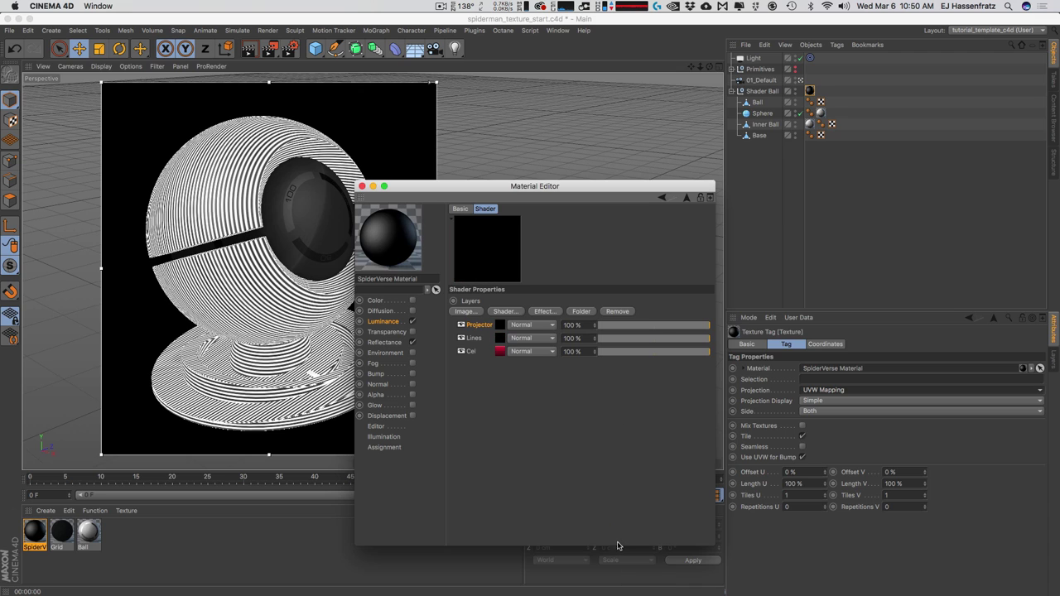
pyautogui.click(501, 326)
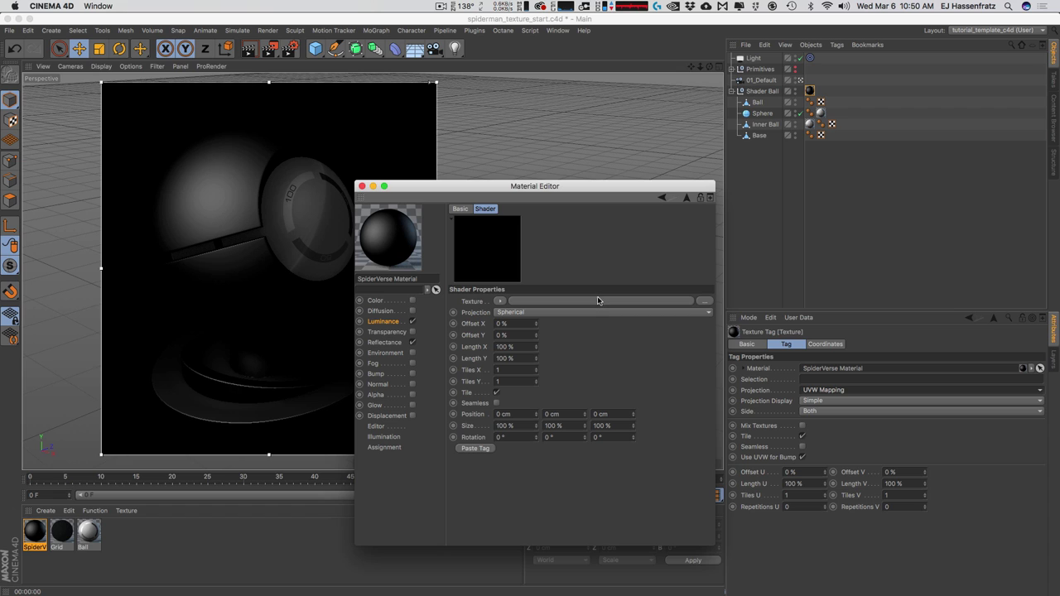
# Rename the Lines entry in the Luminance Layer shader as "Lines Layer".
pyautogui.click(402, 323)
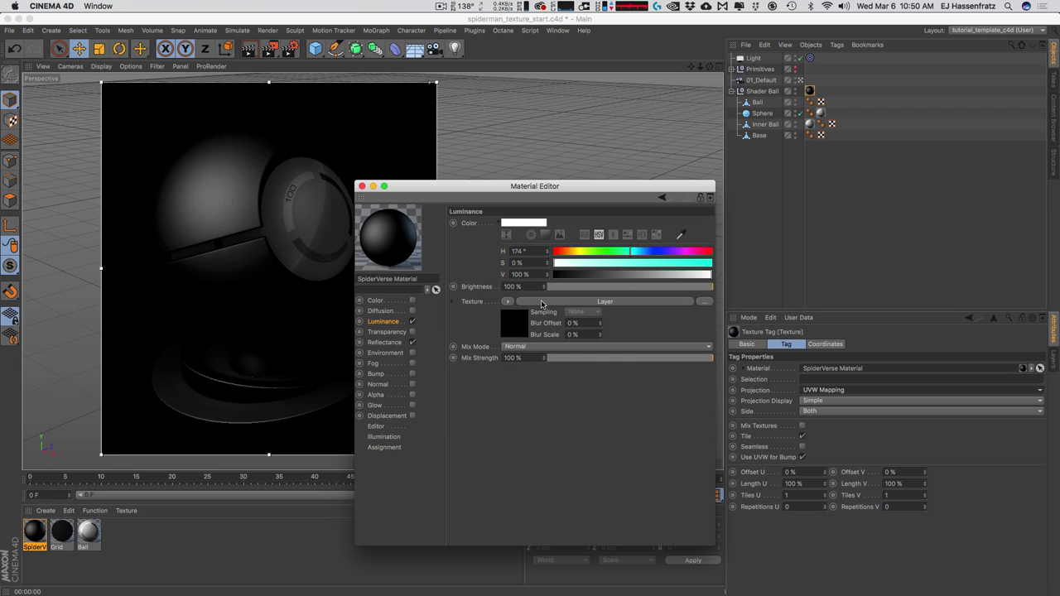
pyautogui.click(542, 305)
pyautogui.click(475, 339)
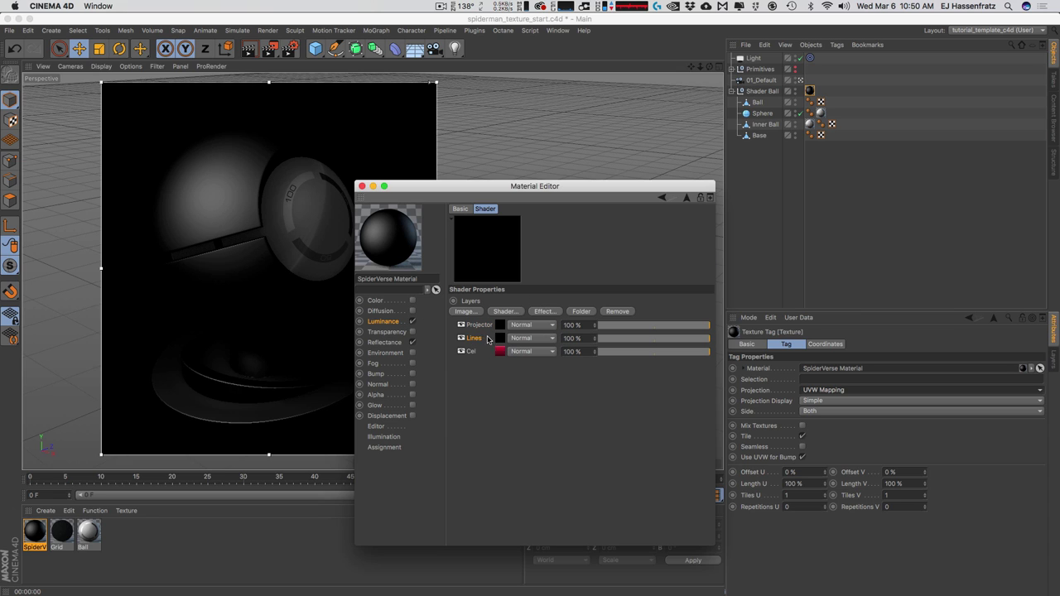
pyautogui.doubleClick(475, 339)
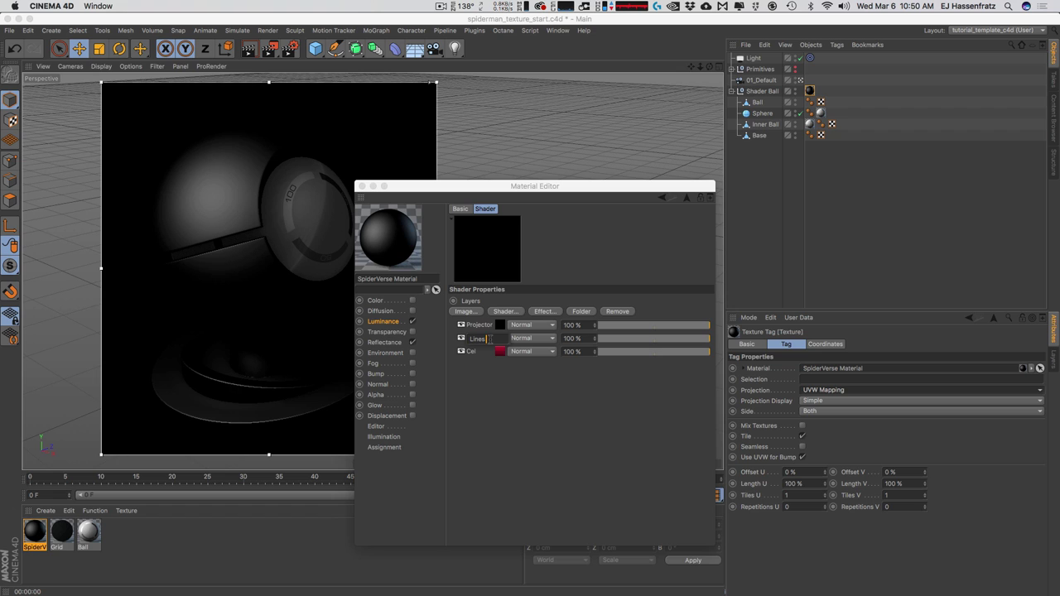
pyautogui.write('Layer')
pyautogui.press('Return')
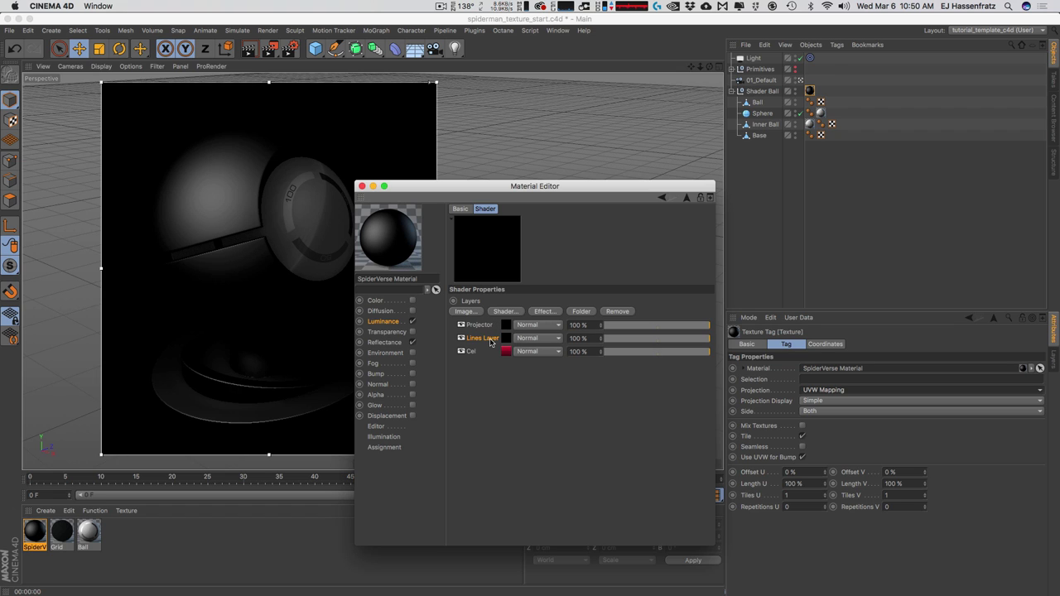
# Copy the Lines Layer shader and delete that layer from the Luminance Layer shader.
pyautogui.rightClick(477, 339)
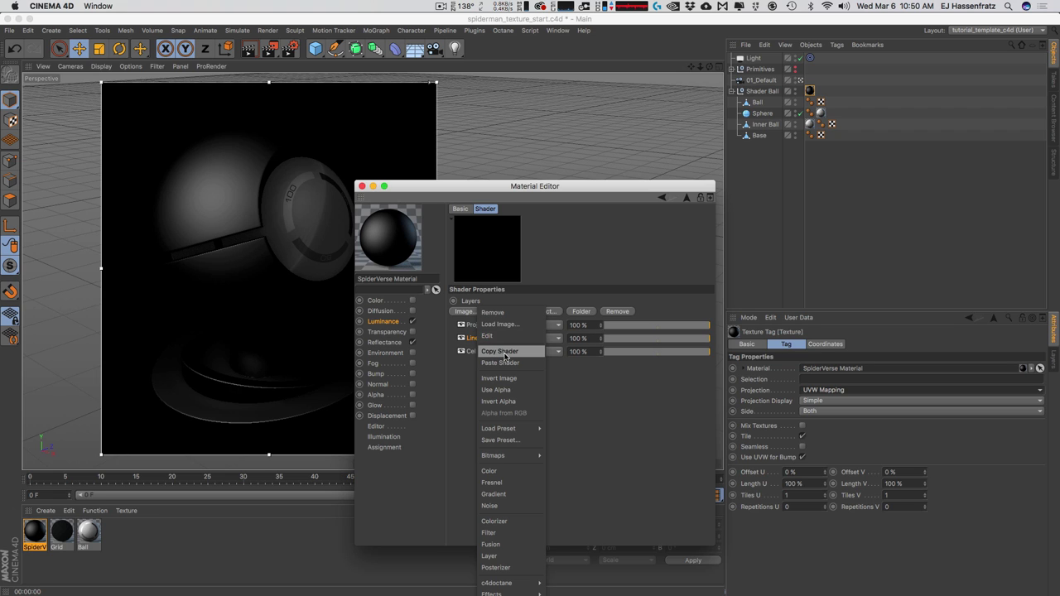
pyautogui.click(506, 356)
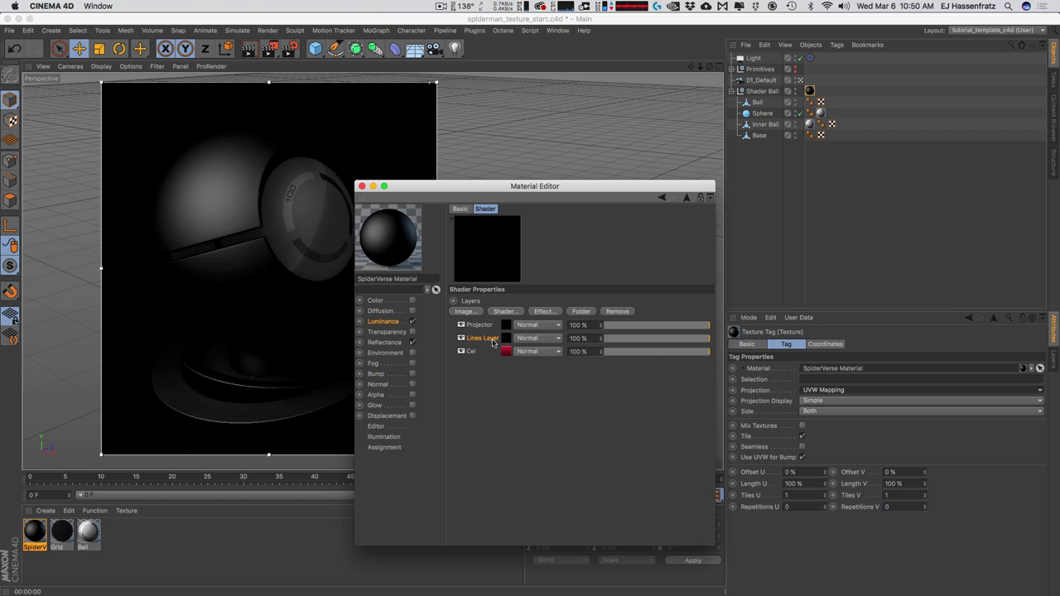
pyautogui.press('Delete')
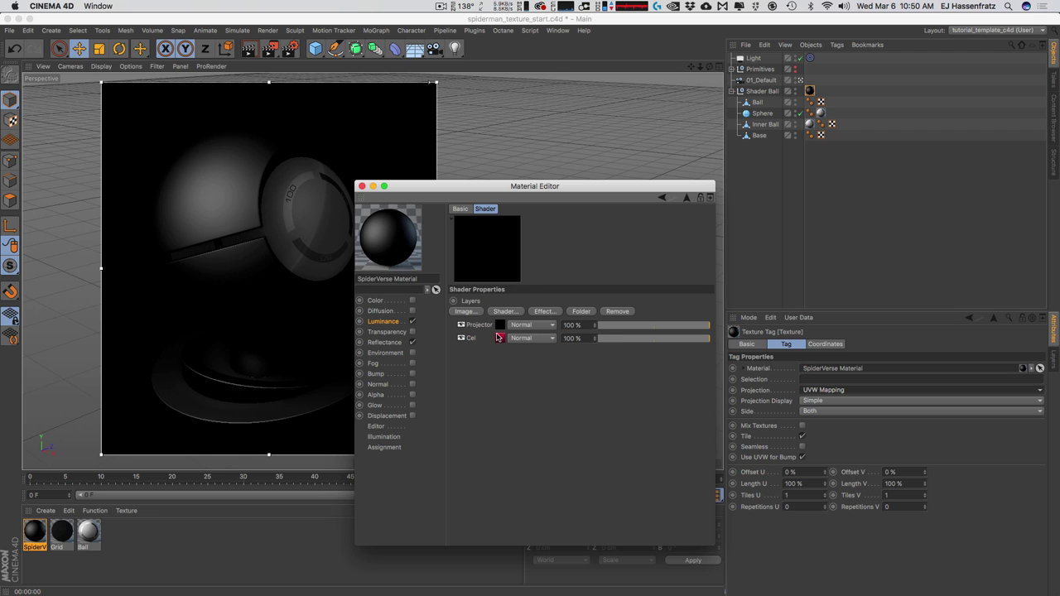
# Paste the copied Lines Layer shader as the Projector shader's texture.
pyautogui.click(497, 328)
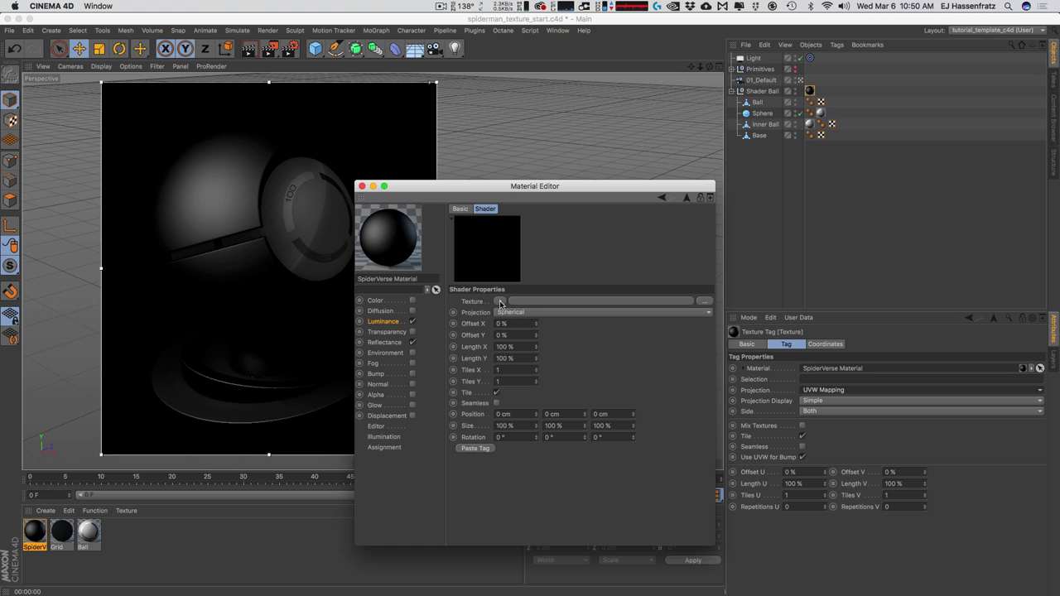
pyautogui.click(502, 303)
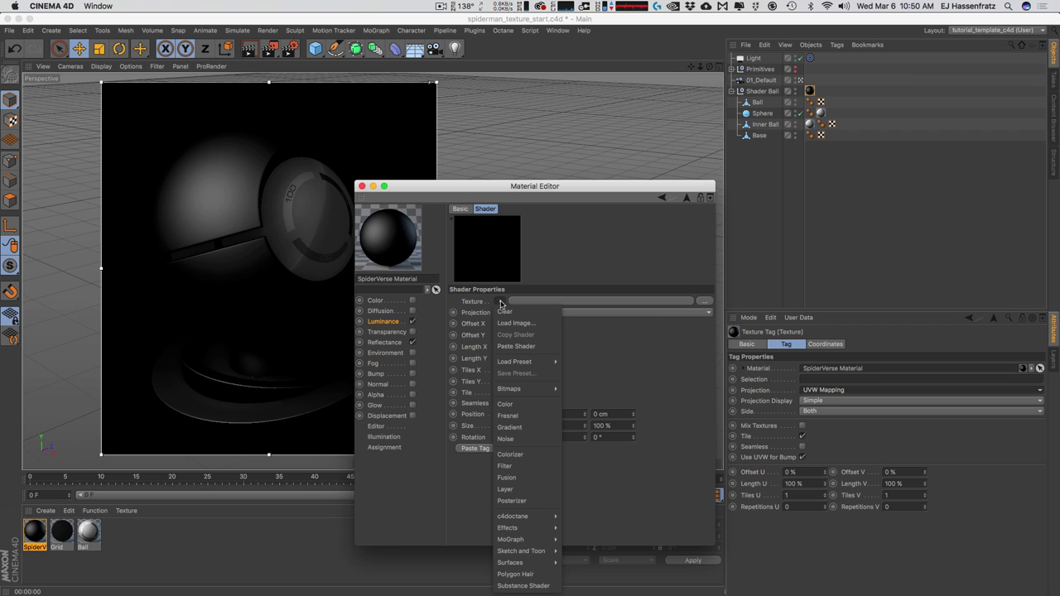
pyautogui.click(538, 346)
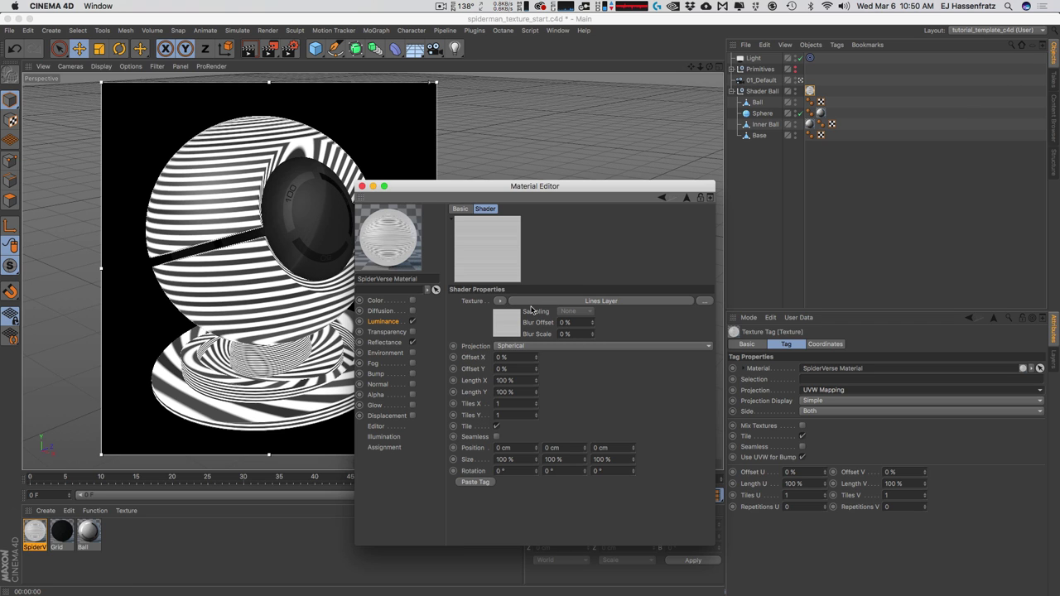
pyautogui.moveTo(572, 189); pyautogui.dragTo(676, 164)
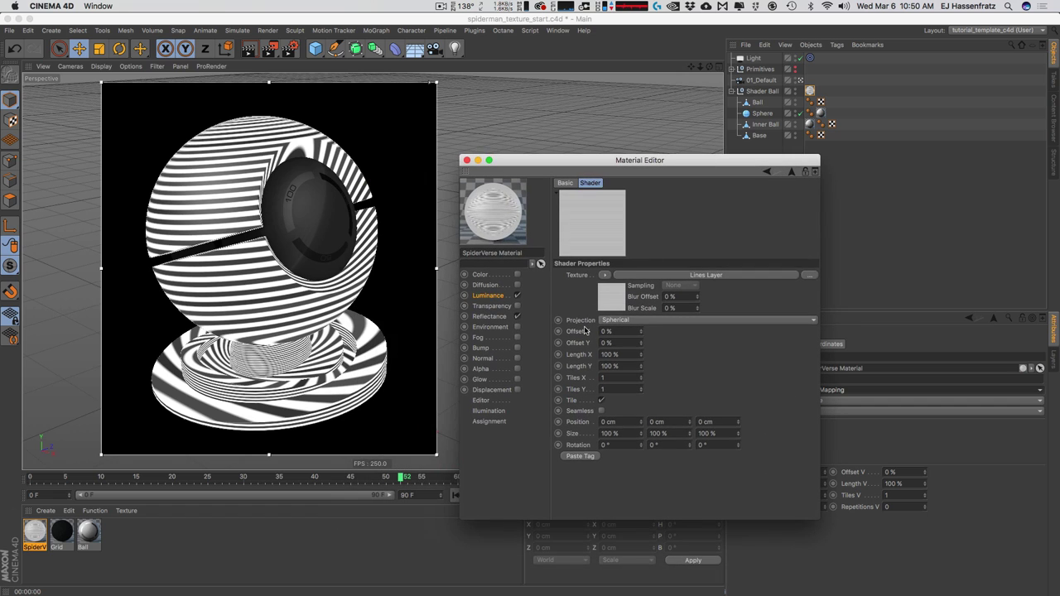
# Try Flat projection in the Projector shader, switch it to Frontal, and check the lines from several viewing angles.
pyautogui.click(649, 321)
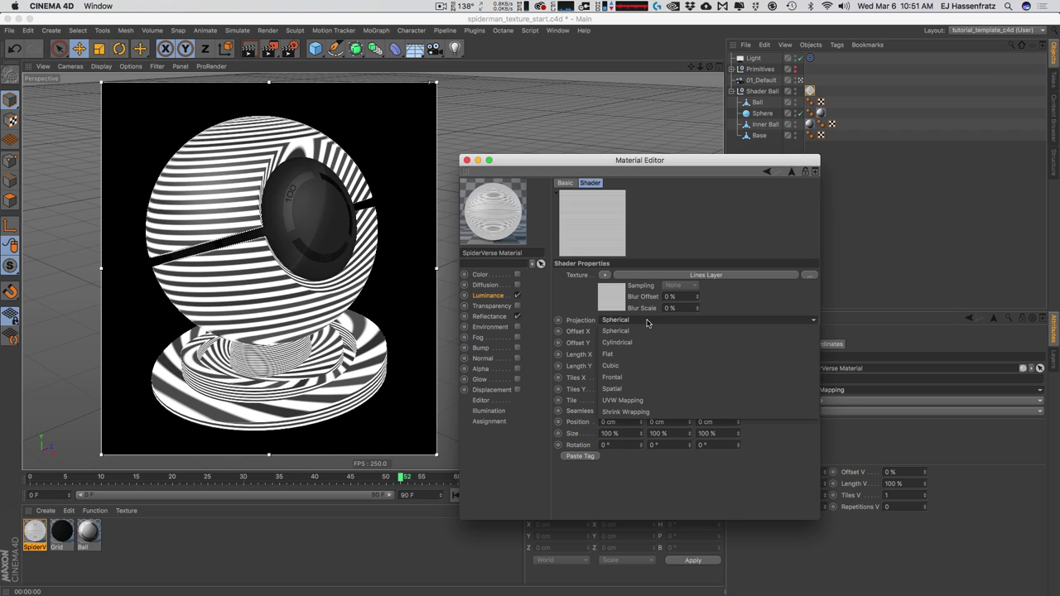
pyautogui.click(613, 354)
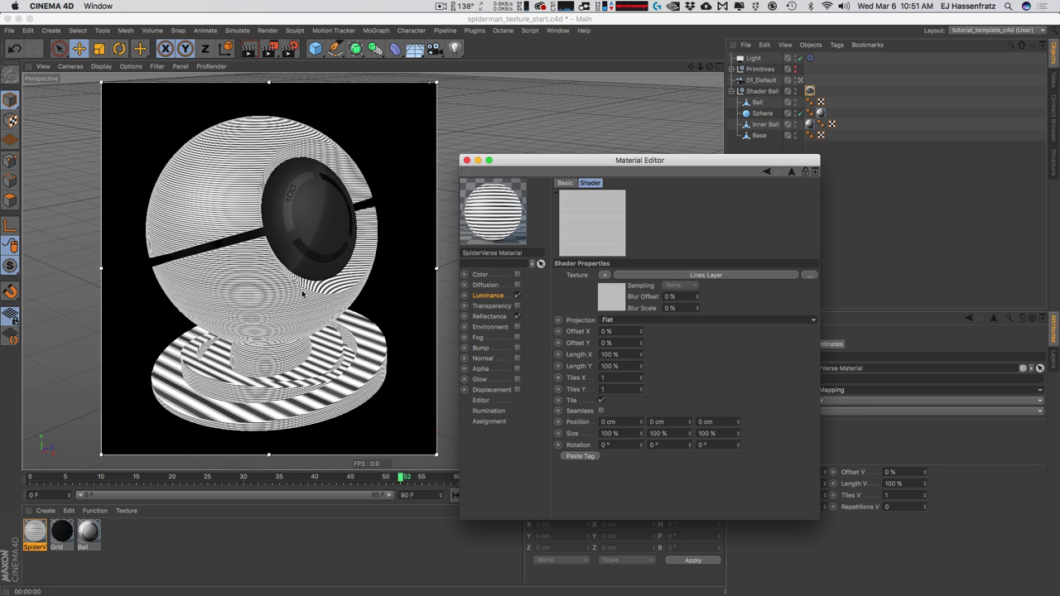
pyautogui.click(621, 321)
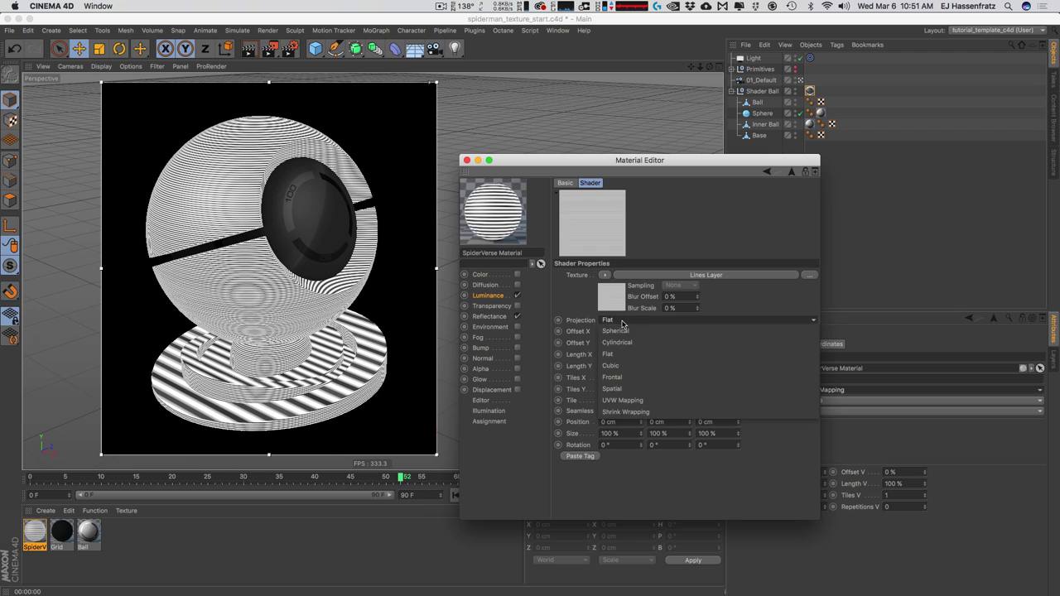
pyautogui.click(612, 376)
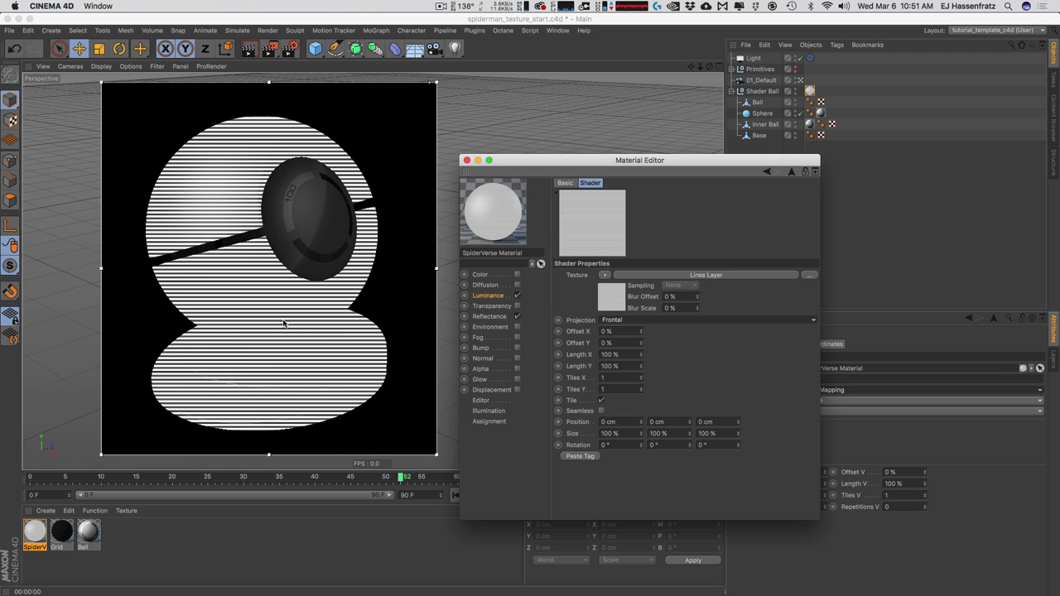
pyautogui.keyDown('alt'); pyautogui.moveTo(213, 276); pyautogui.dragTo(232, 361); pyautogui.keyUp('alt')
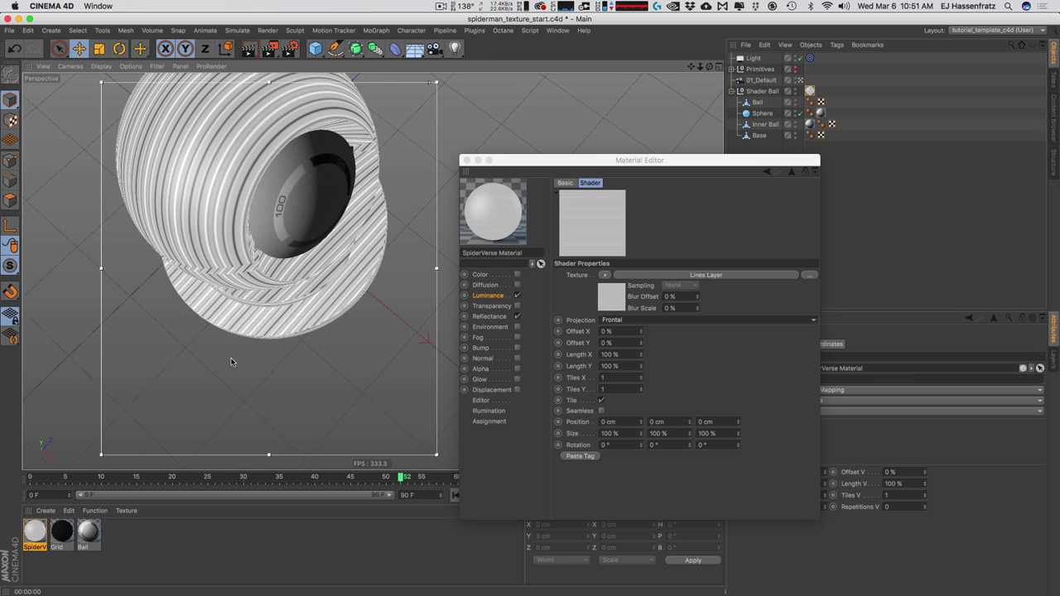
pyautogui.moveTo(237, 313)
pyautogui.keyDown('alt'); pyautogui.mouseDown()
pyautogui.moveTo(230, 301)
pyautogui.moveTo(268, 220)
pyautogui.moveTo(284, 303)
pyautogui.moveTo(265, 348)
pyautogui.moveTo(248, 333)
pyautogui.moveTo(220, 346)
pyautogui.moveTo(231, 312)
pyautogui.moveTo(295, 296)
pyautogui.moveTo(331, 309)
pyautogui.moveTo(282, 378)
pyautogui.mouseUp(); pyautogui.keyUp('alt')
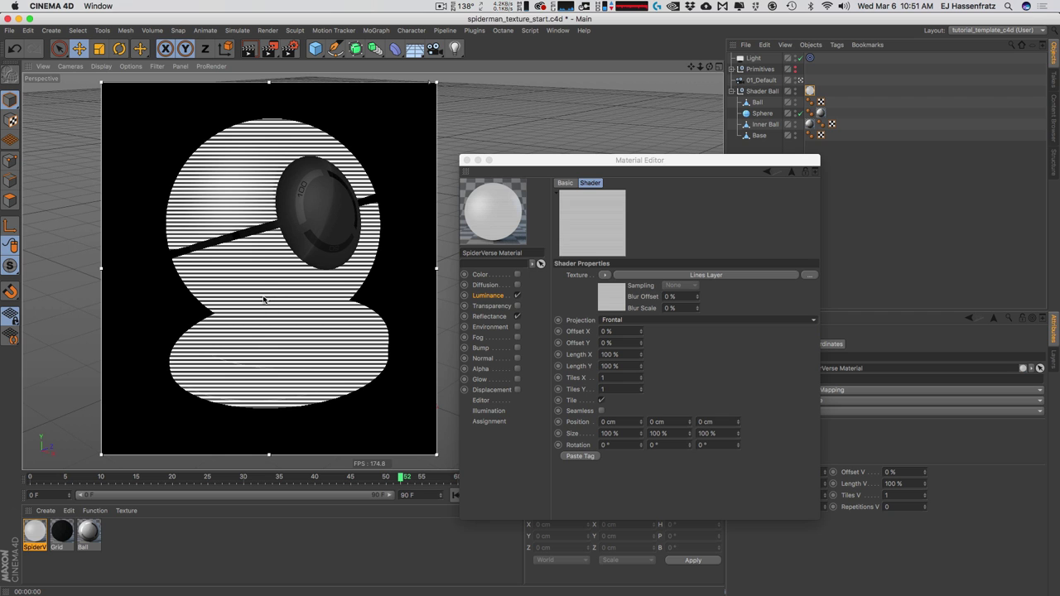
pyautogui.keyDown('alt'); pyautogui.moveTo(236, 317); pyautogui.dragTo(244, 340); pyautogui.keyUp('alt')
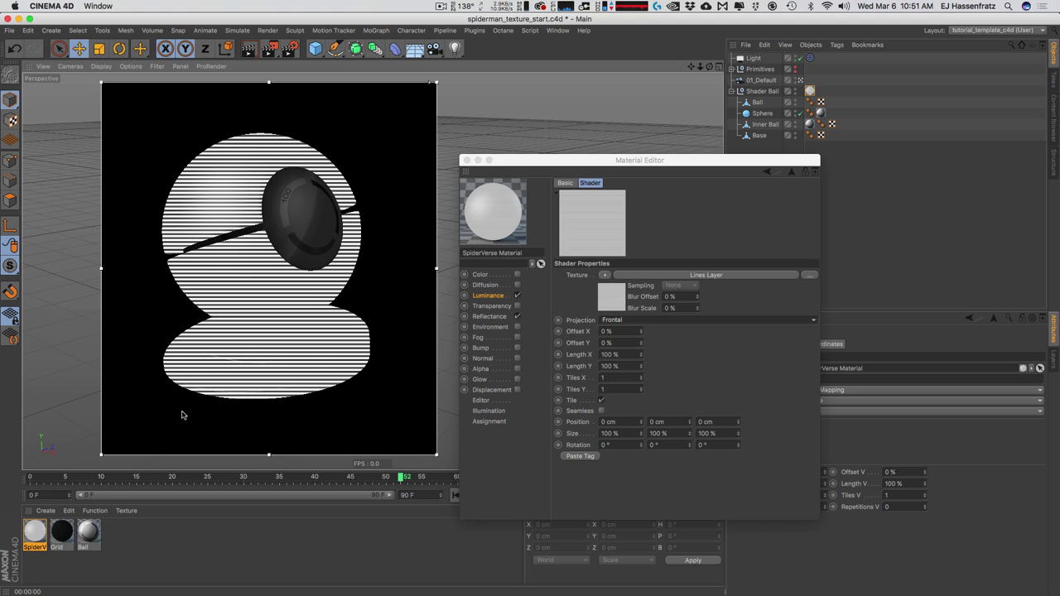
pyautogui.click(550, 326)
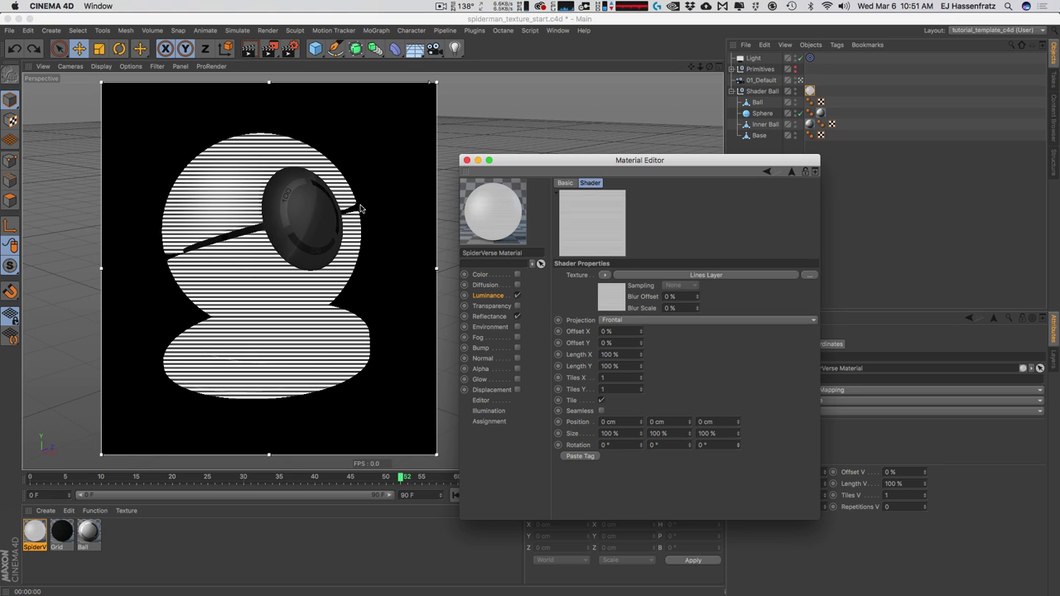
# Add a Transform effect above Lines in the Projector's Lines Layer shader and set its angle to 28°.
pyautogui.click(692, 276)
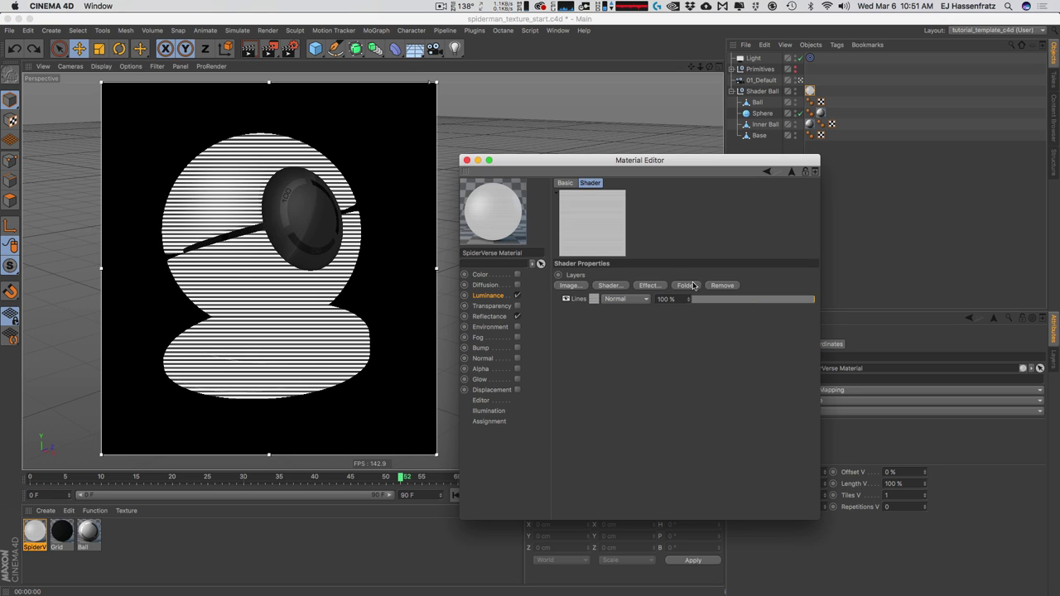
pyautogui.click(650, 286)
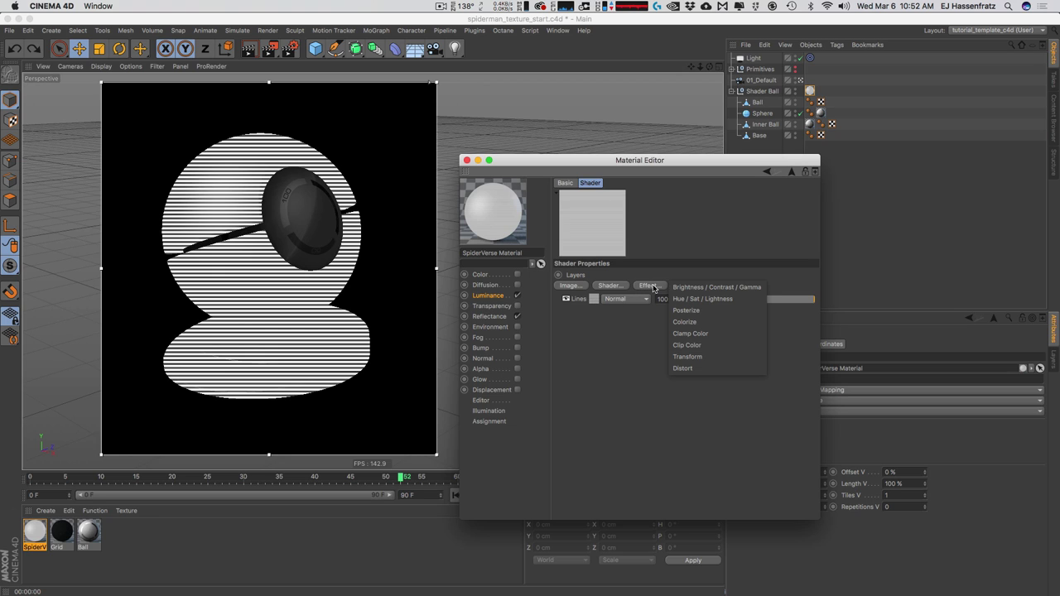
pyautogui.click(694, 360)
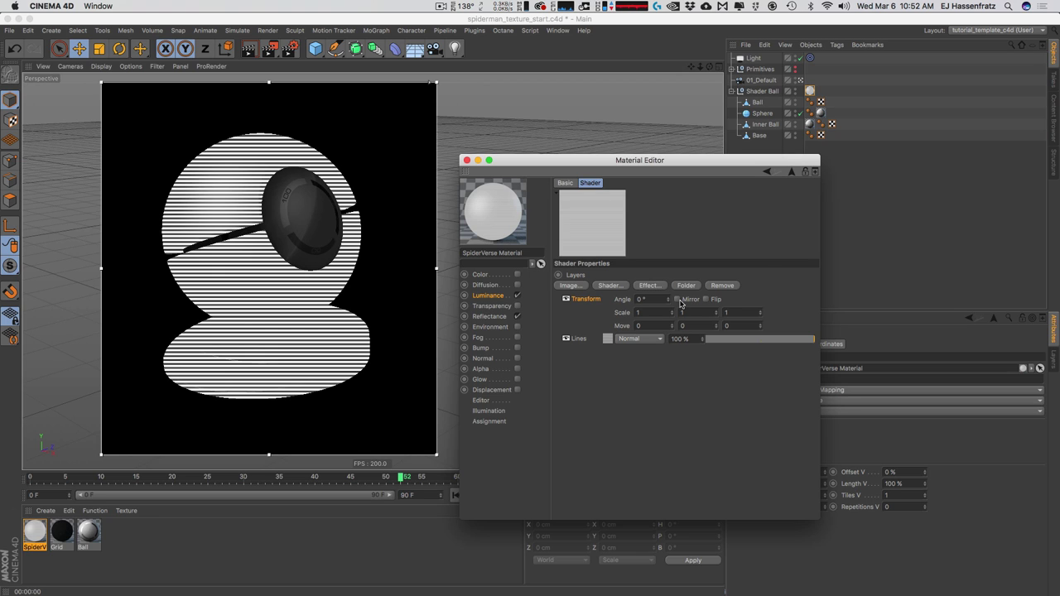
pyautogui.moveTo(668, 301); pyautogui.dragTo(668, 301)
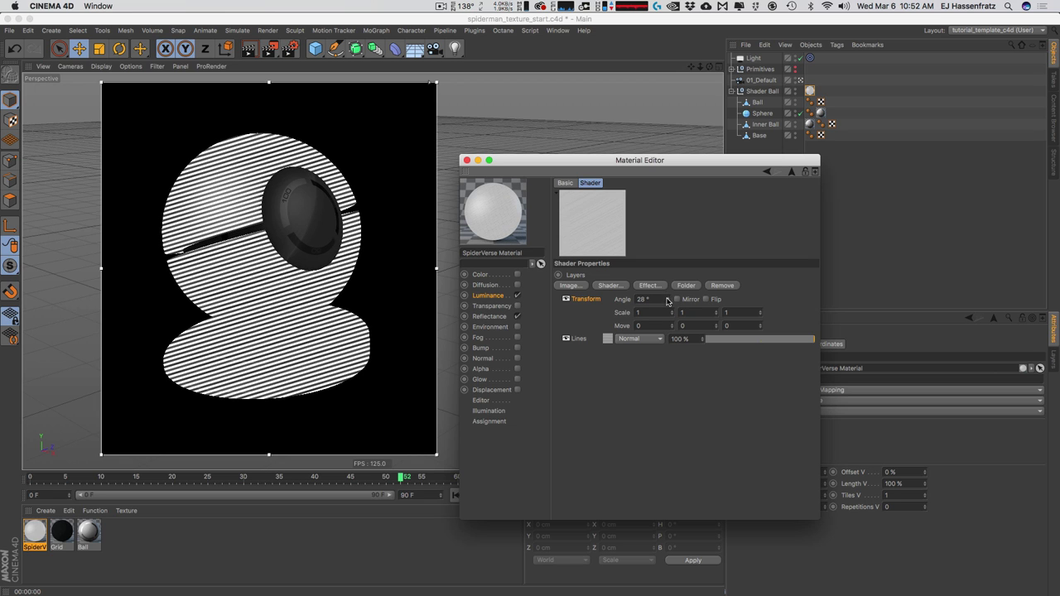
# Try Flat projection in the Projector shader, return it to Frontal, and compare the angled lines from different viewing angles.
pyautogui.click(644, 300)
pyautogui.press('Return')
pyautogui.click(489, 296)
pyautogui.click(602, 303)
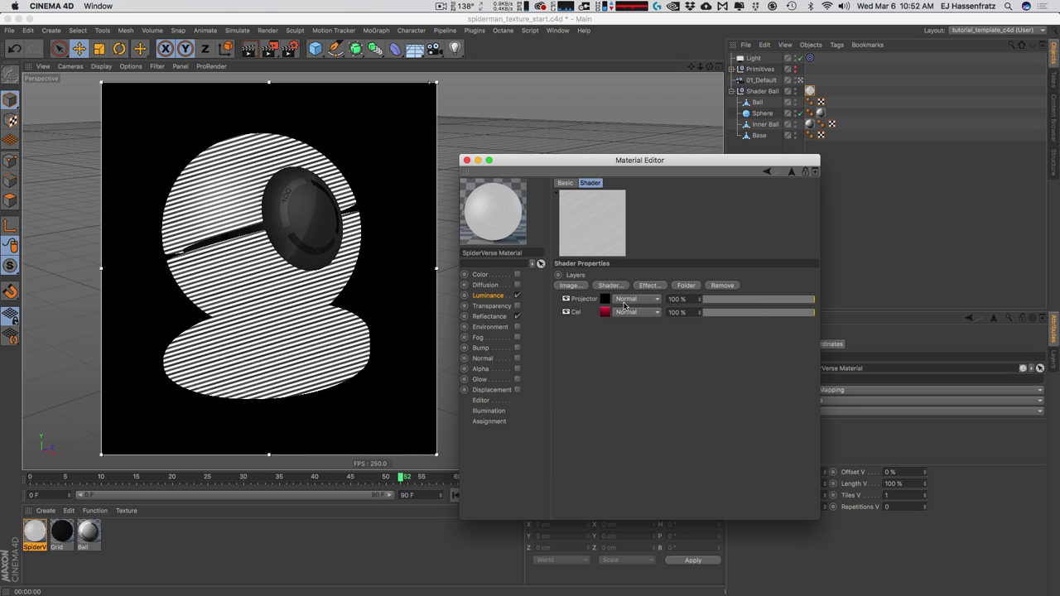
pyautogui.click(603, 303)
pyautogui.keyDown('alt'); pyautogui.moveTo(252, 311); pyautogui.dragTo(270, 385); pyautogui.keyUp('alt')
pyautogui.moveTo(237, 331)
pyautogui.keyDown('alt'); pyautogui.mouseDown()
pyautogui.moveTo(267, 210)
pyautogui.moveTo(230, 314)
pyautogui.mouseUp(); pyautogui.keyUp('alt')
pyautogui.click(629, 319)
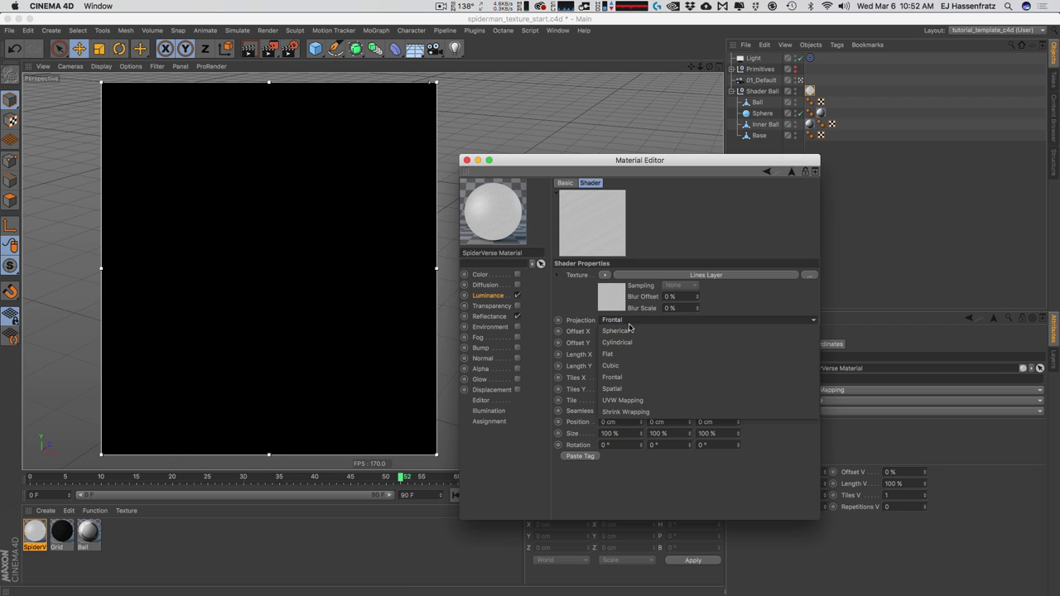
pyautogui.click(646, 355)
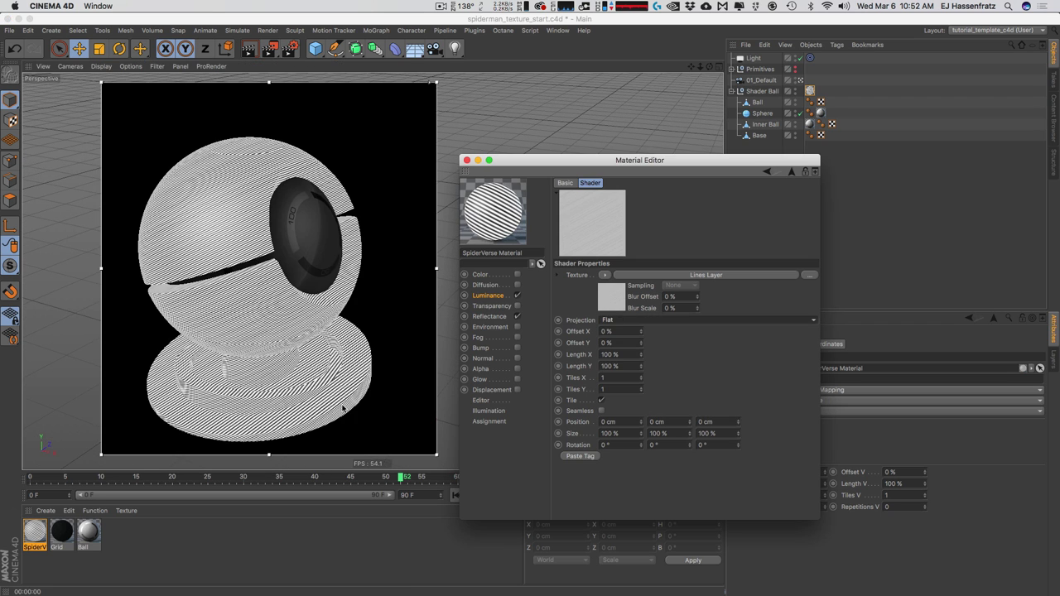
pyautogui.keyDown('alt'); pyautogui.moveTo(272, 423); pyautogui.dragTo(274, 266); pyautogui.keyUp('alt')
pyautogui.click(612, 319)
pyautogui.click(617, 375)
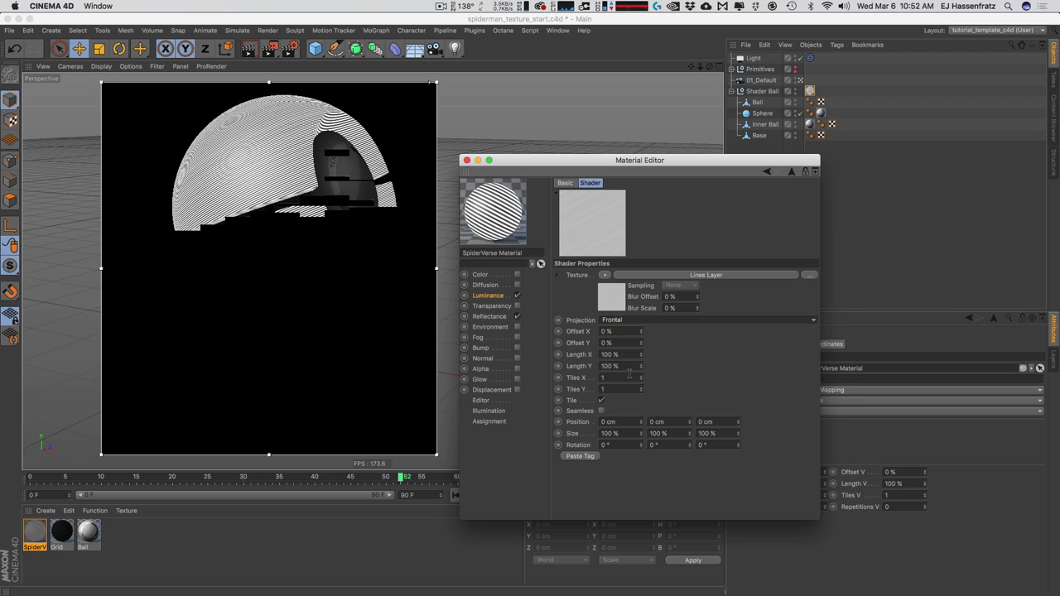
pyautogui.keyDown('alt'); pyautogui.moveTo(337, 303); pyautogui.dragTo(307, 295); pyautogui.keyUp('alt')
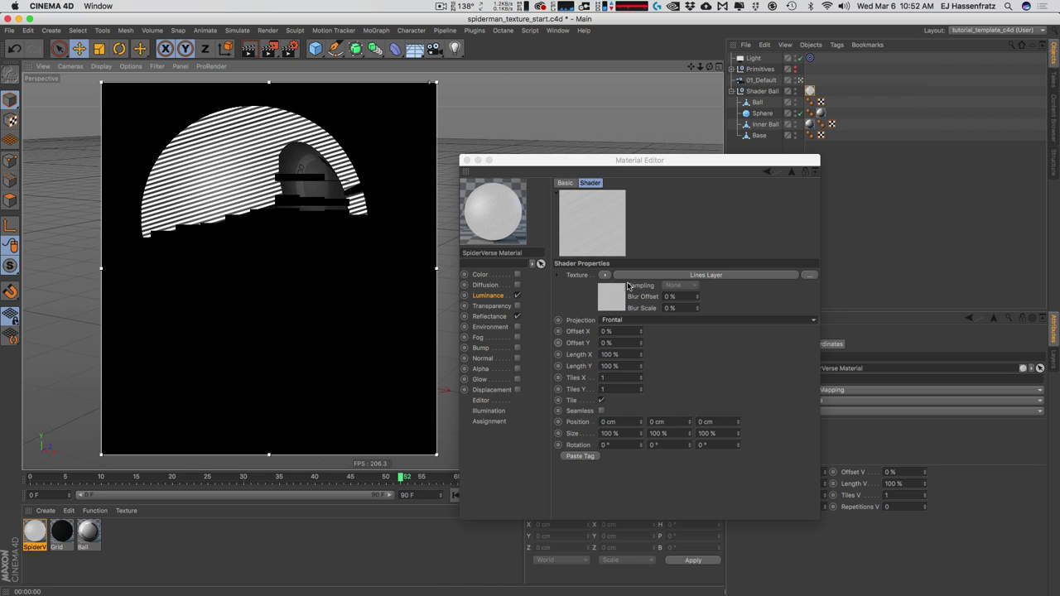
# Rename the Layer shader in the material's Luminance channel as SpiderVerse.
pyautogui.click(483, 306)
pyautogui.click(500, 297)
pyautogui.click(635, 281)
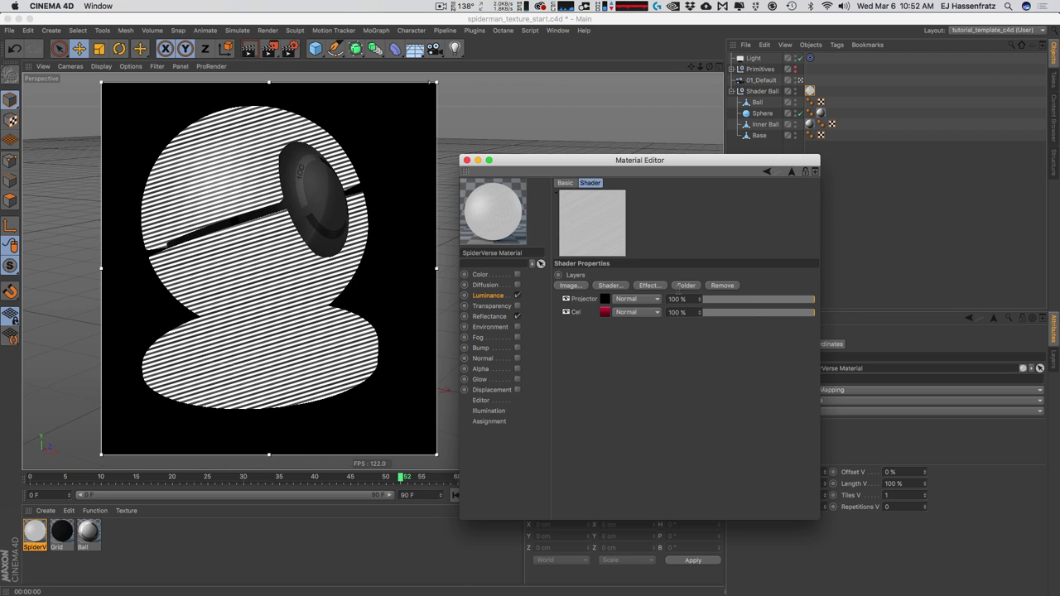
pyautogui.click(564, 182)
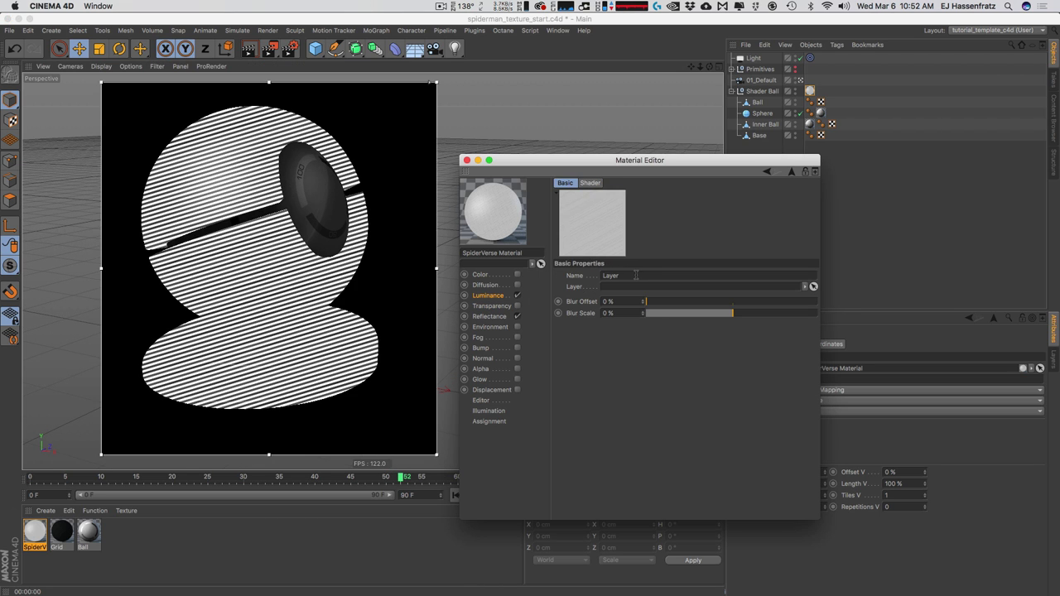
pyautogui.write('SpiderVerse')
pyautogui.click(495, 296)
pyautogui.click(644, 281)
# Rename the Projector layer in the SpiderVerse Layer shader as Lines Group.
pyautogui.click(589, 183)
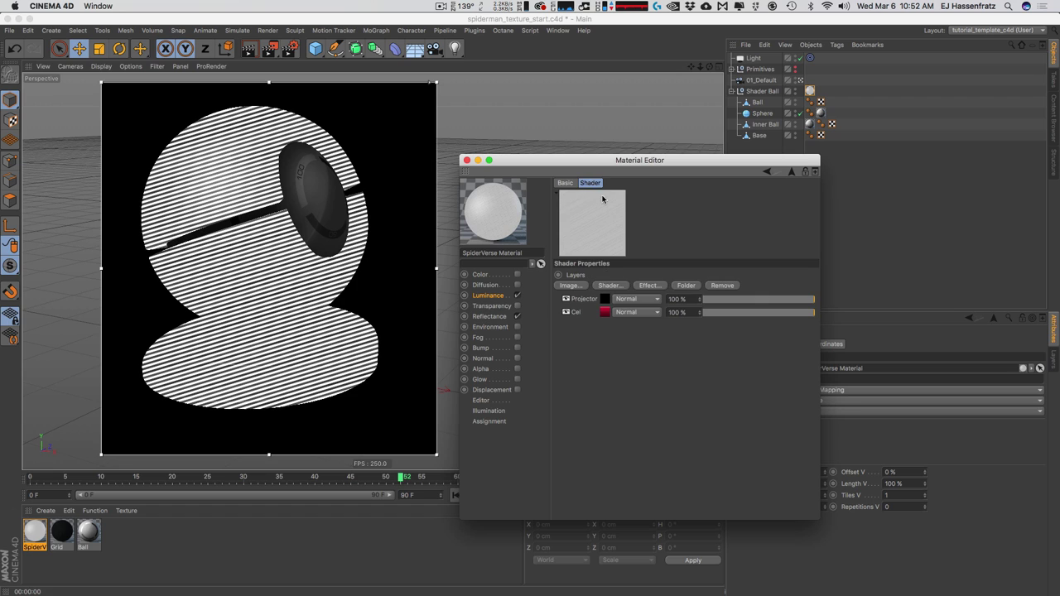
pyautogui.click(585, 303)
pyautogui.doubleClick(588, 301)
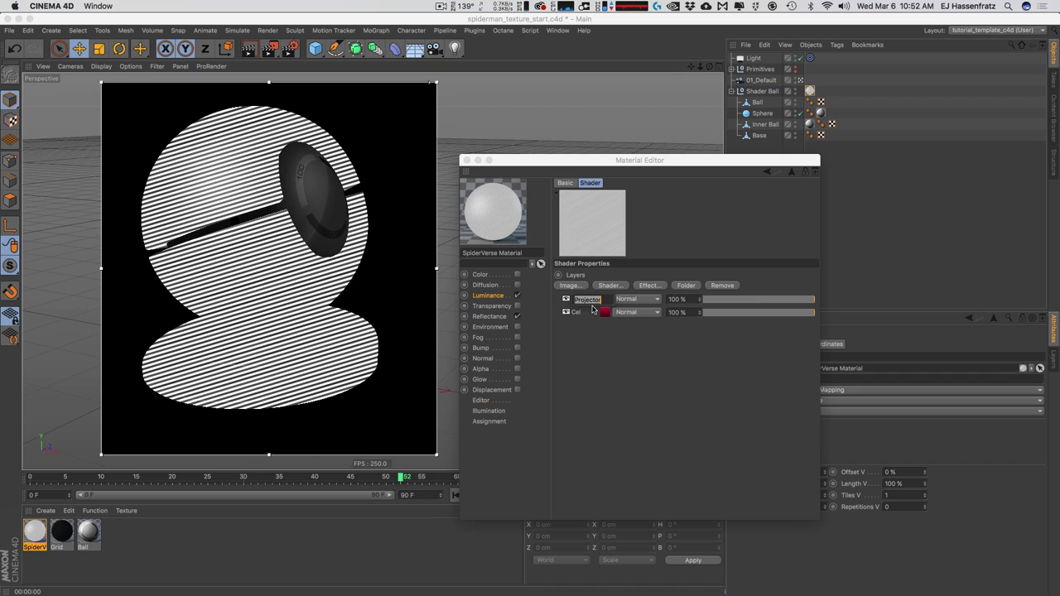
pyautogui.write('Lines Group')
pyautogui.press('Return')
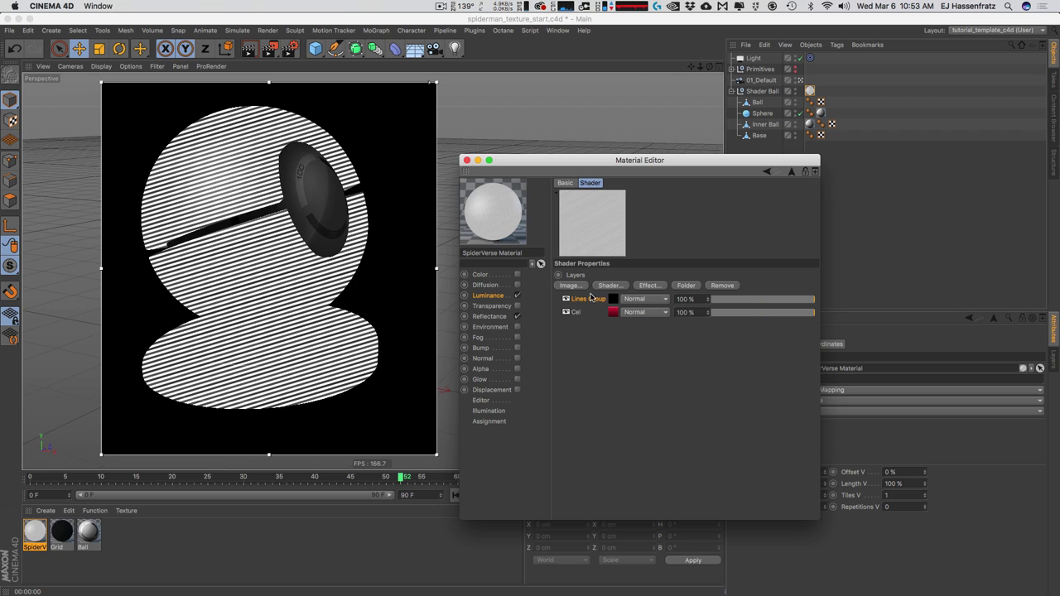
# Add a folder to the SpiderVerse layers with Lines Group inside it, and duplicate the red Cel layer.
pyautogui.click(686, 285)
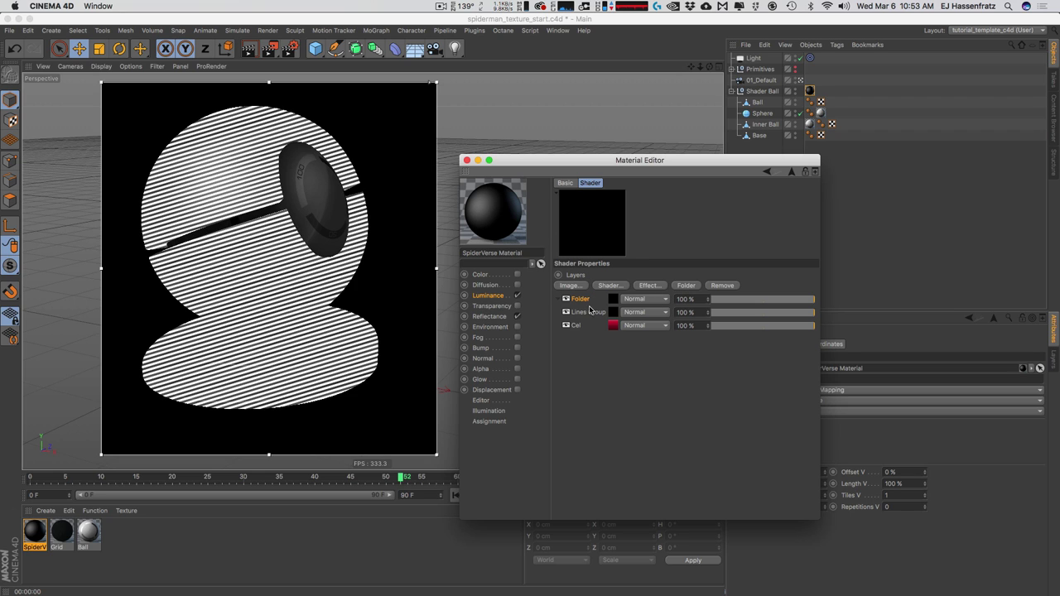
pyautogui.moveTo(589, 312); pyautogui.dragTo(582, 299)
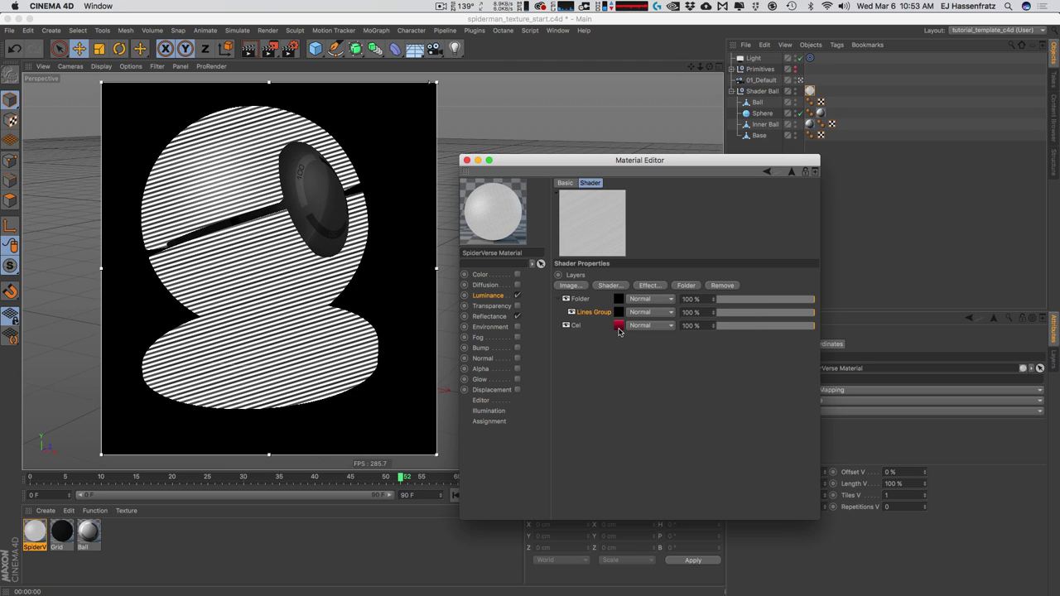
pyautogui.moveTo(617, 328); pyautogui.dragTo(618, 328)
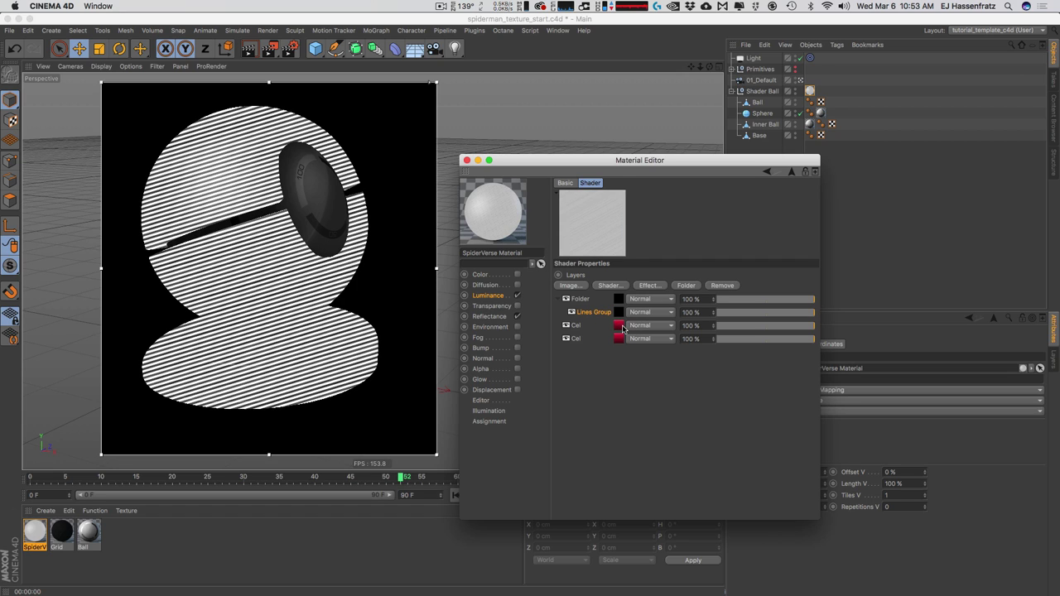
pyautogui.doubleClick(577, 340)
pyautogui.press('Return')
pyautogui.doubleClick(577, 327)
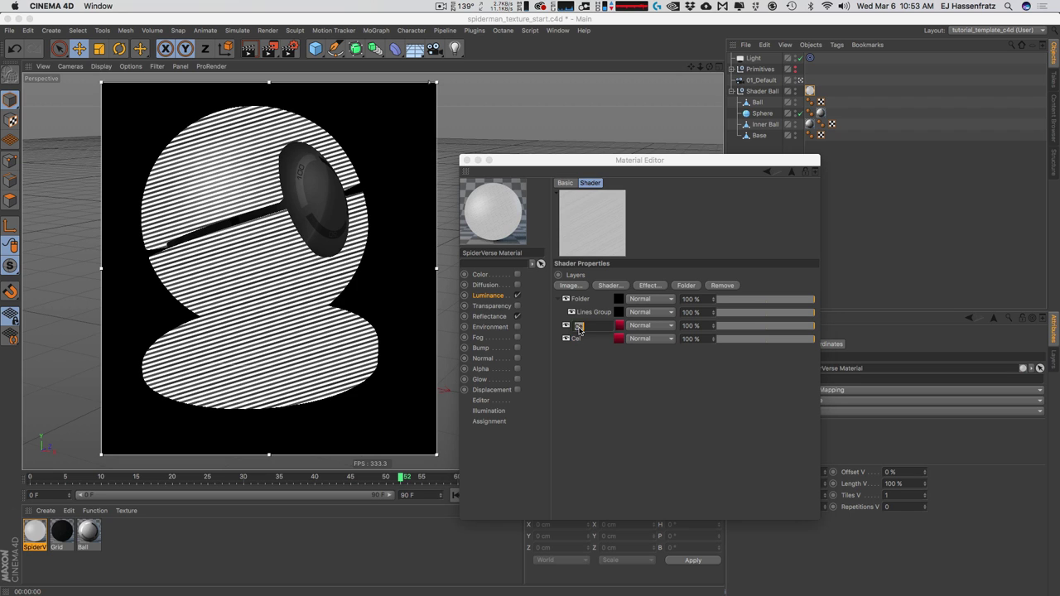
pyautogui.click(591, 353)
# Turn off Shadows in the upper Cel copy and remove the two middle knots from its Diffuse gradient.
pyautogui.click(616, 336)
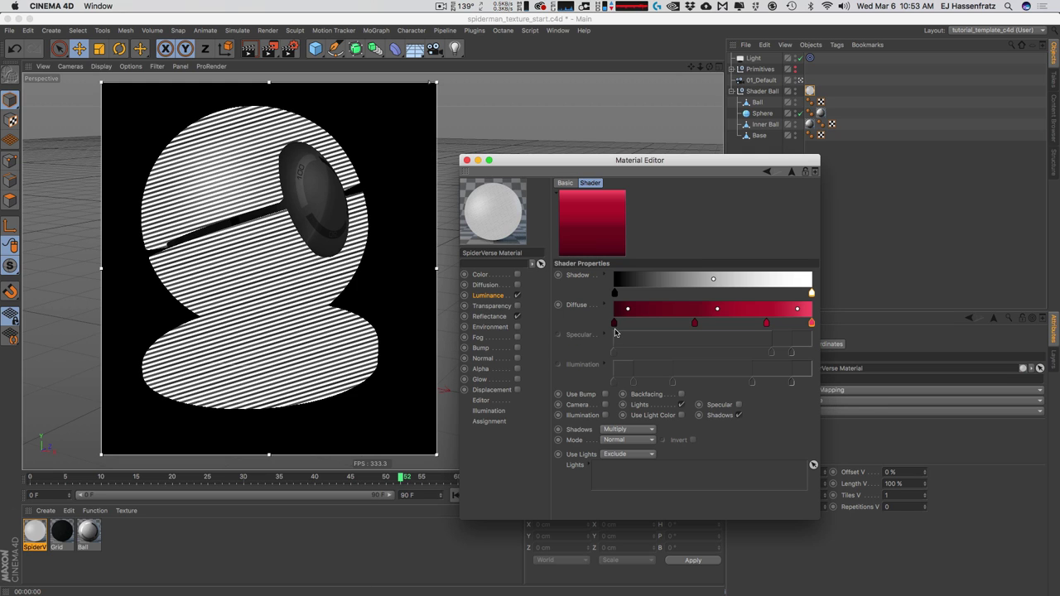
pyautogui.click(737, 415)
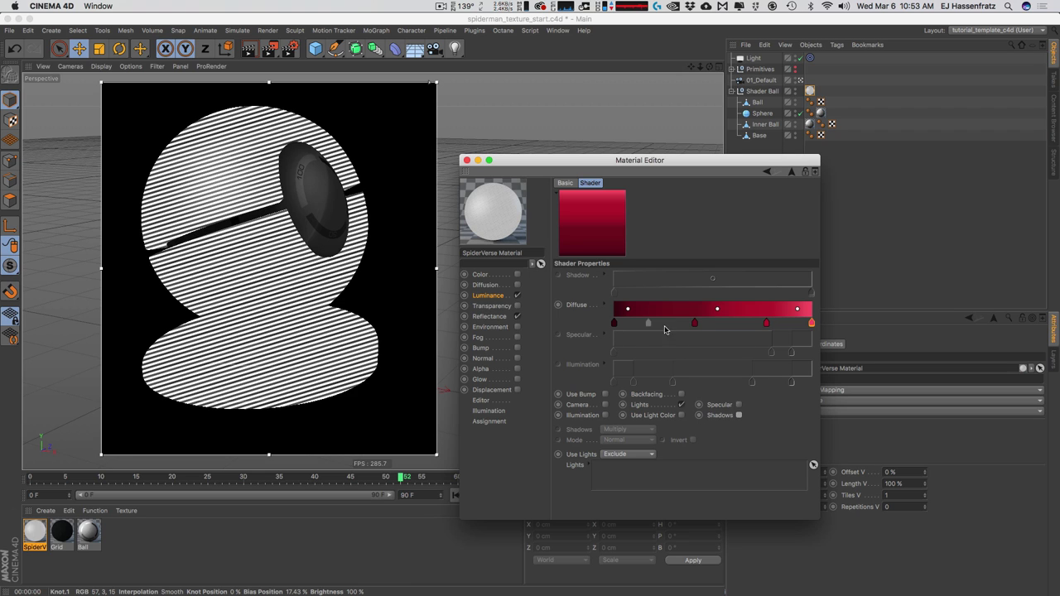
pyautogui.moveTo(694, 325)
pyautogui.mouseDown()
pyautogui.moveTo(767, 326)
pyautogui.moveTo(757, 367)
pyautogui.mouseUp()
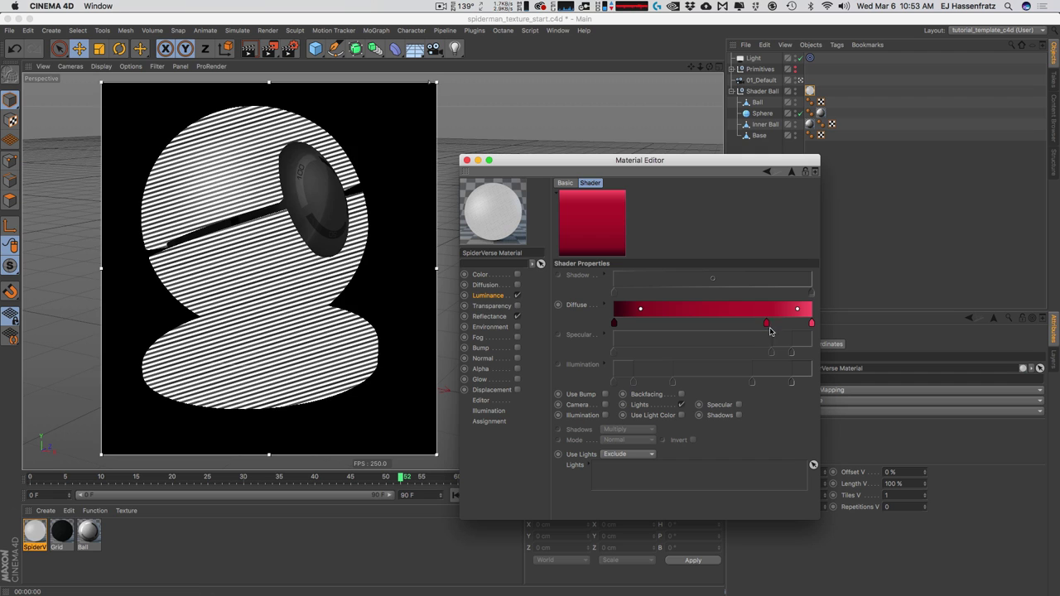
pyautogui.moveTo(766, 323); pyautogui.dragTo(764, 395)
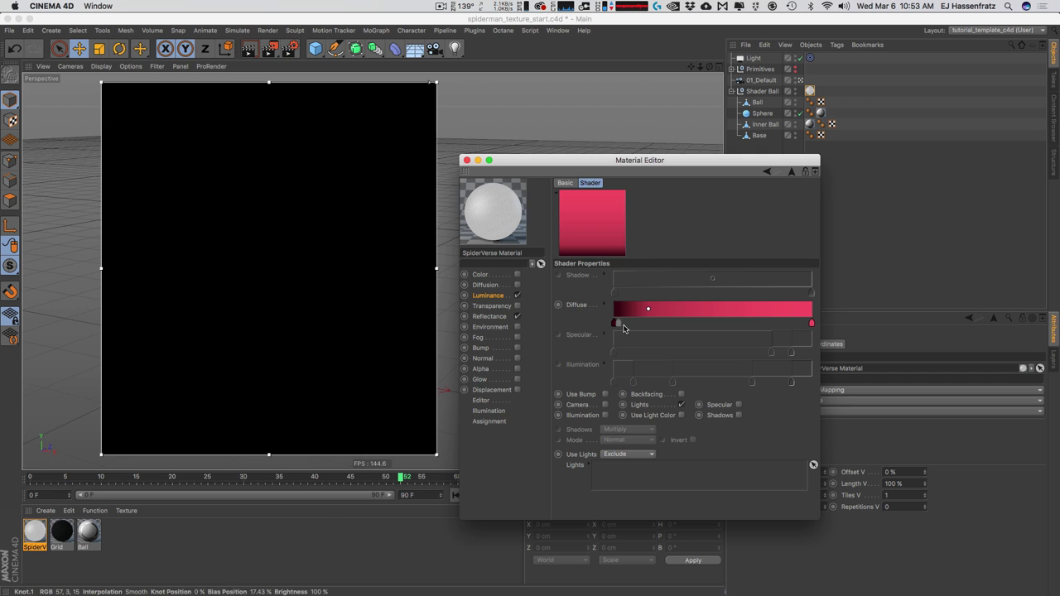
# Recolour the copied Cel shader's Diffuse gradient to run from a black start knot to a white end knot.
pyautogui.doubleClick(649, 311)
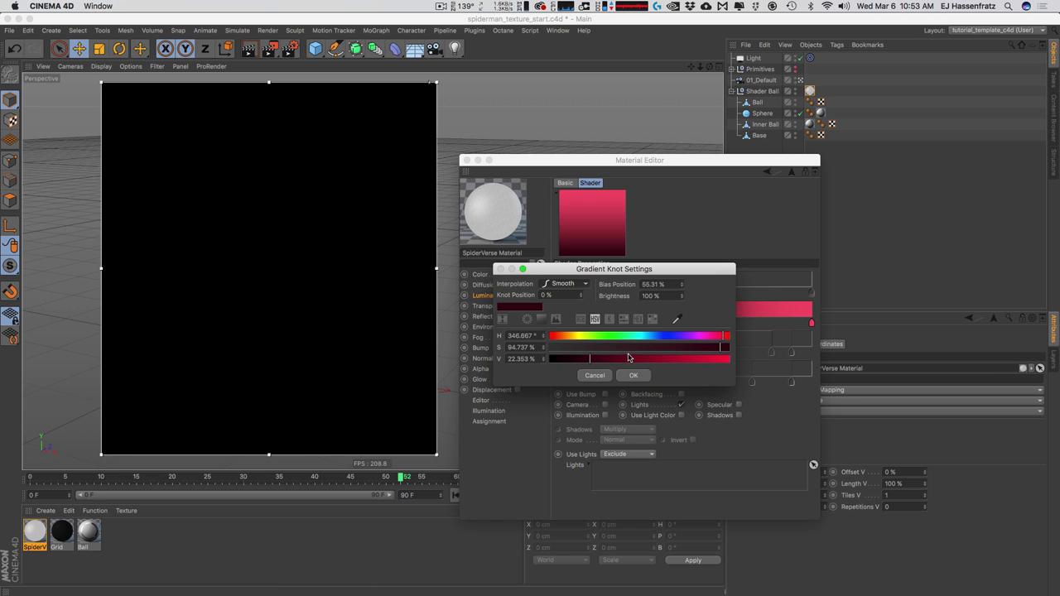
pyautogui.click(636, 375)
pyautogui.doubleClick(811, 323)
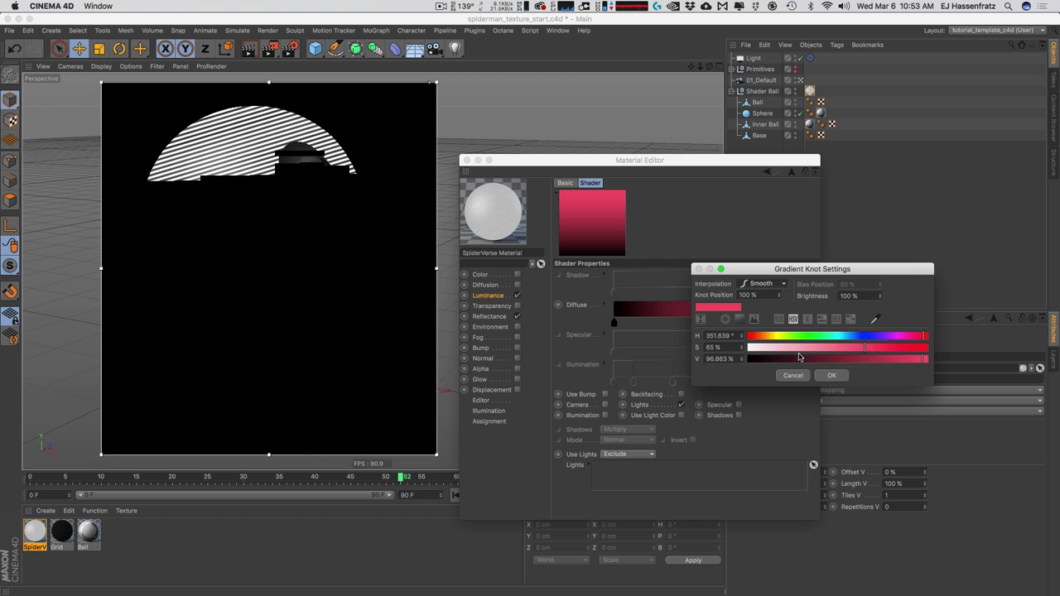
pyautogui.moveTo(923, 347); pyautogui.dragTo(750, 346)
pyautogui.click(925, 359)
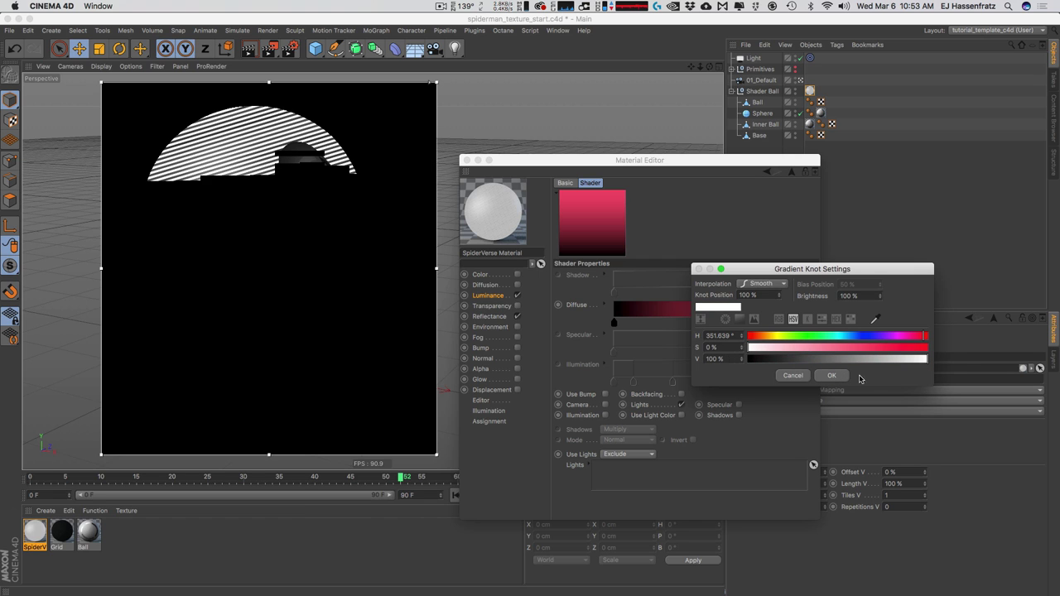
pyautogui.click(830, 375)
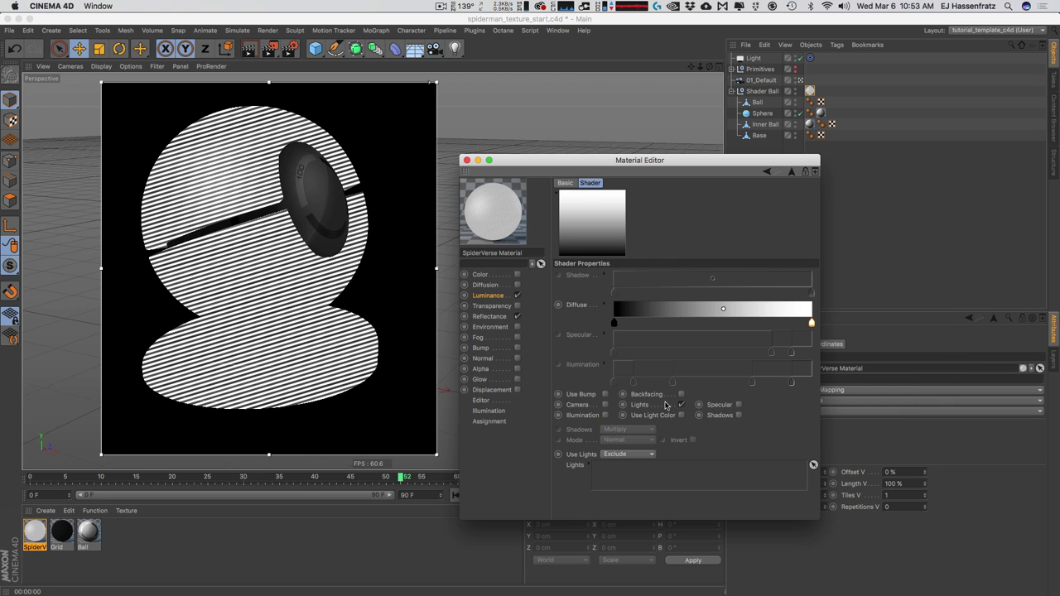
# Move the black-and-white Cel layer into the folder beneath Lines Group and set Lines Group's blend mode to Multiply.
pyautogui.click(497, 300)
pyautogui.click(683, 313)
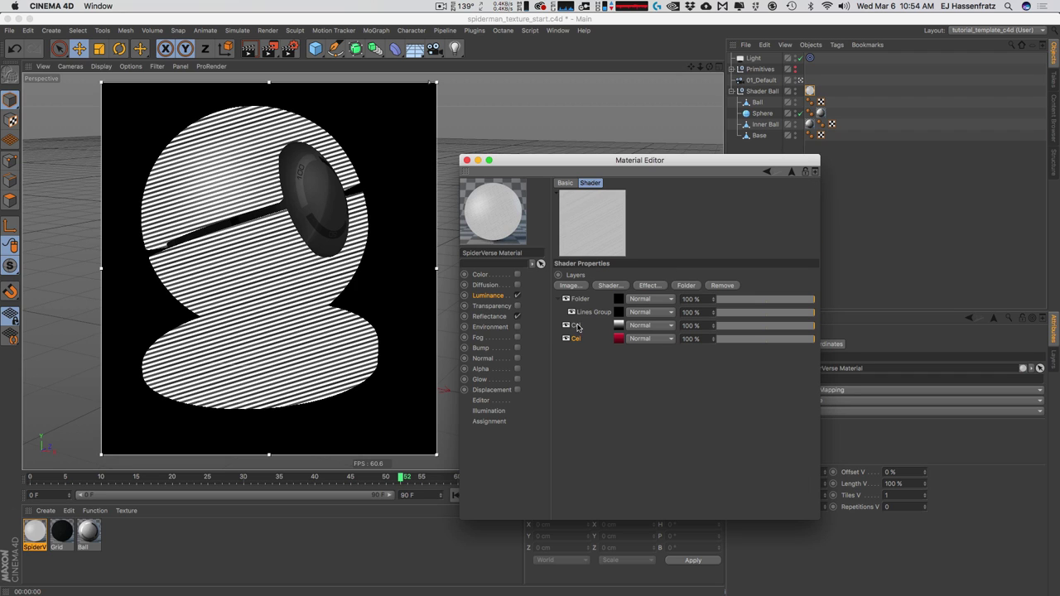
pyautogui.moveTo(577, 325); pyautogui.dragTo(649, 329)
pyautogui.click(648, 312)
pyautogui.click(651, 339)
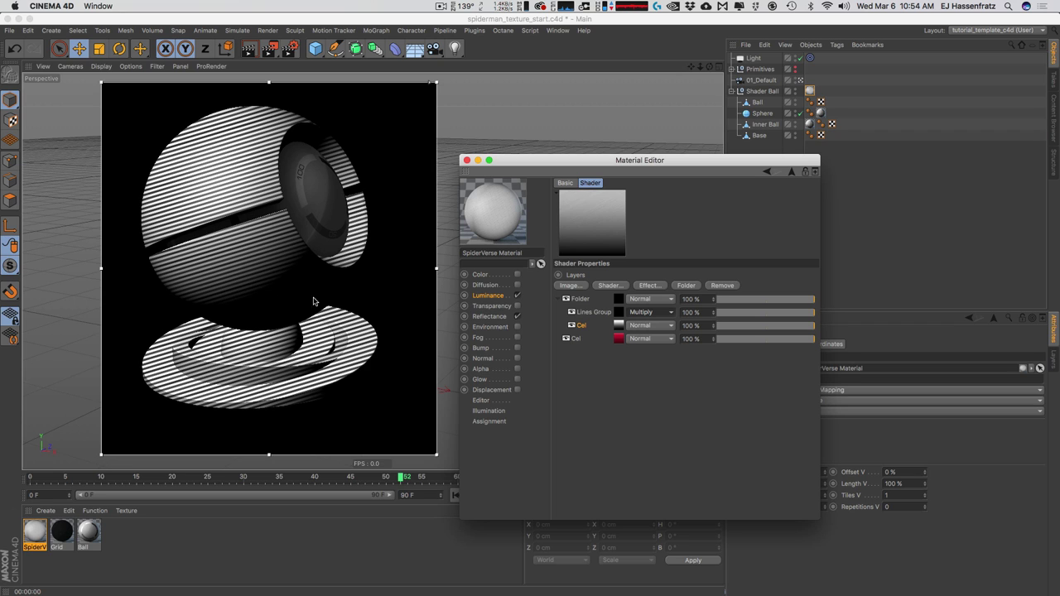
# Invert the black-and-white Cel shader's Diffuse gradient and move its black knot to about 16%.
pyautogui.doubleClick(618, 326)
pyautogui.rightClick(650, 323)
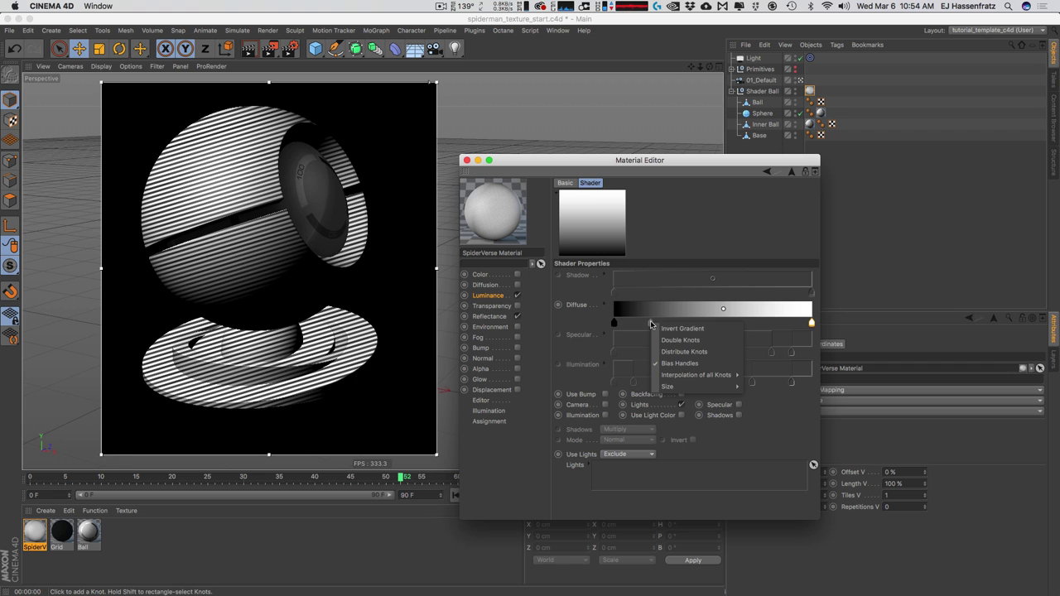
pyautogui.click(681, 329)
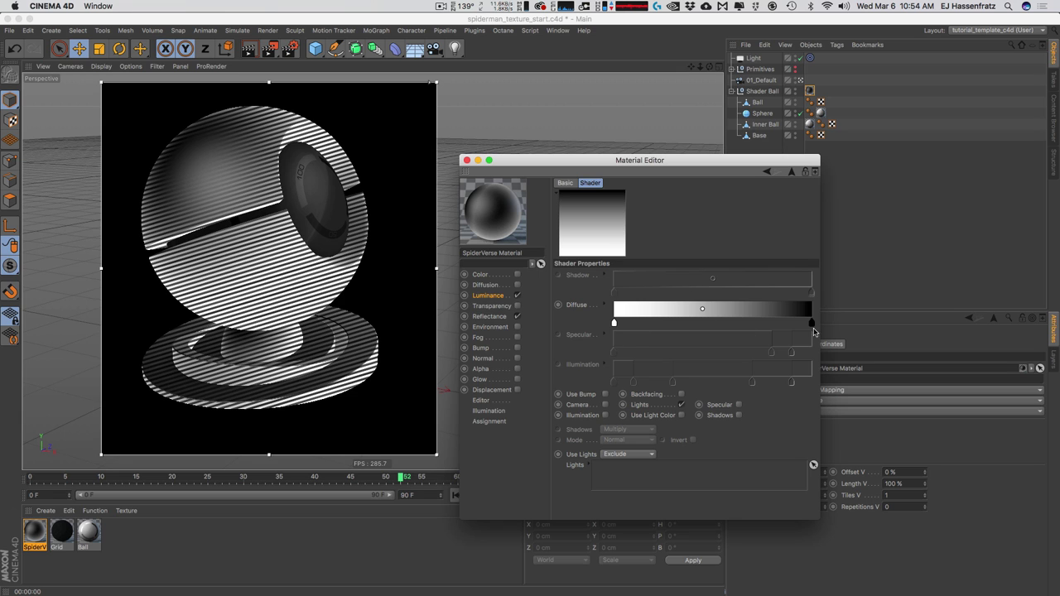
pyautogui.moveTo(812, 324); pyautogui.dragTo(723, 323)
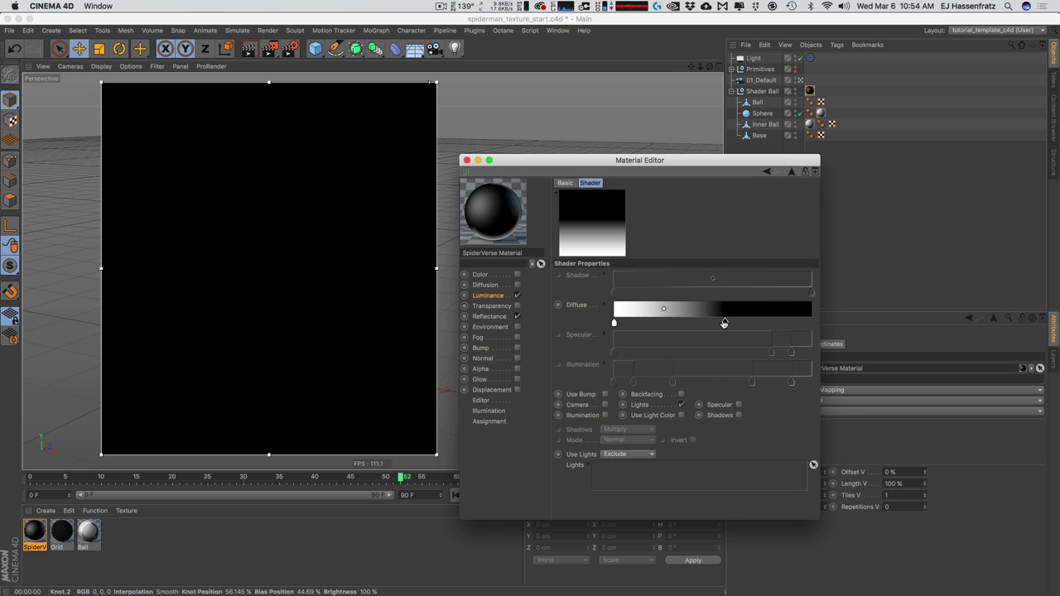
pyautogui.moveTo(724, 324); pyautogui.dragTo(645, 322)
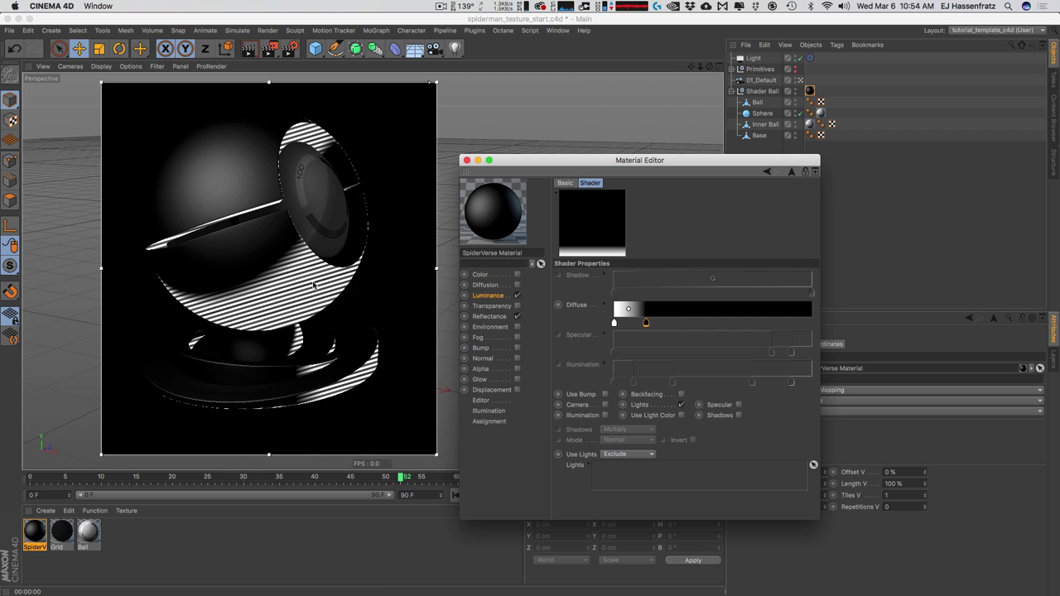
# Enable Backfacing in the Cel shader, compare it on and off, and move the black Diffuse knot to just before the gradient's midpoint.
pyautogui.click(680, 395)
pyautogui.click(679, 415)
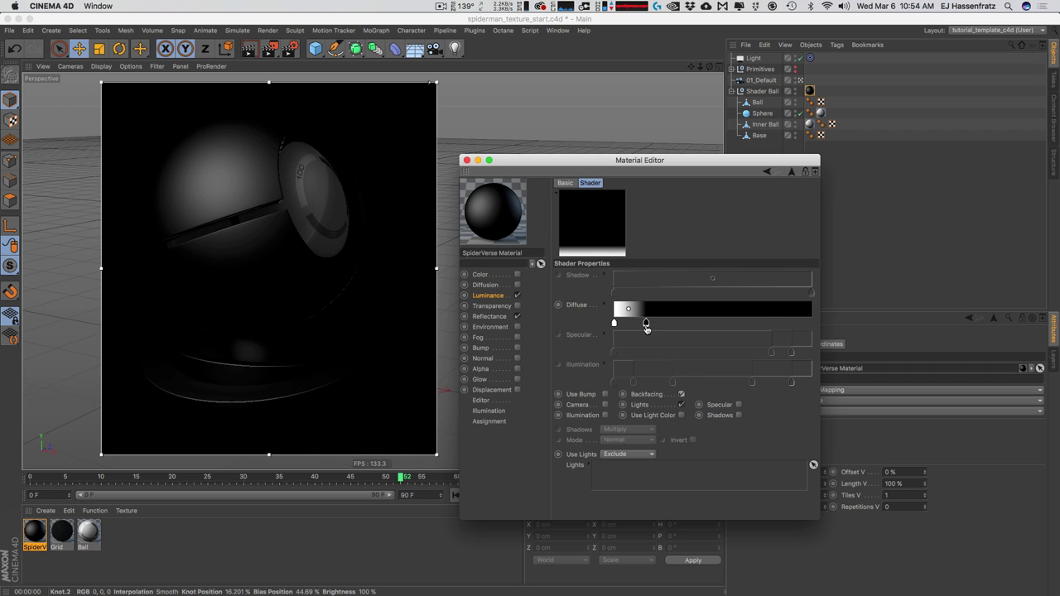
pyautogui.moveTo(646, 323); pyautogui.dragTo(699, 323)
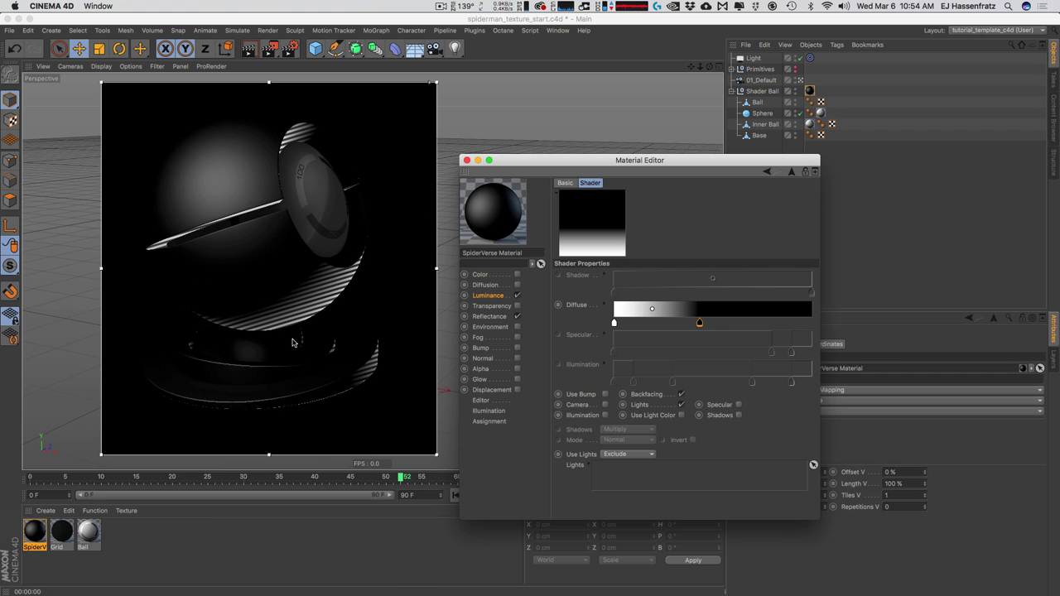
pyautogui.click(680, 395)
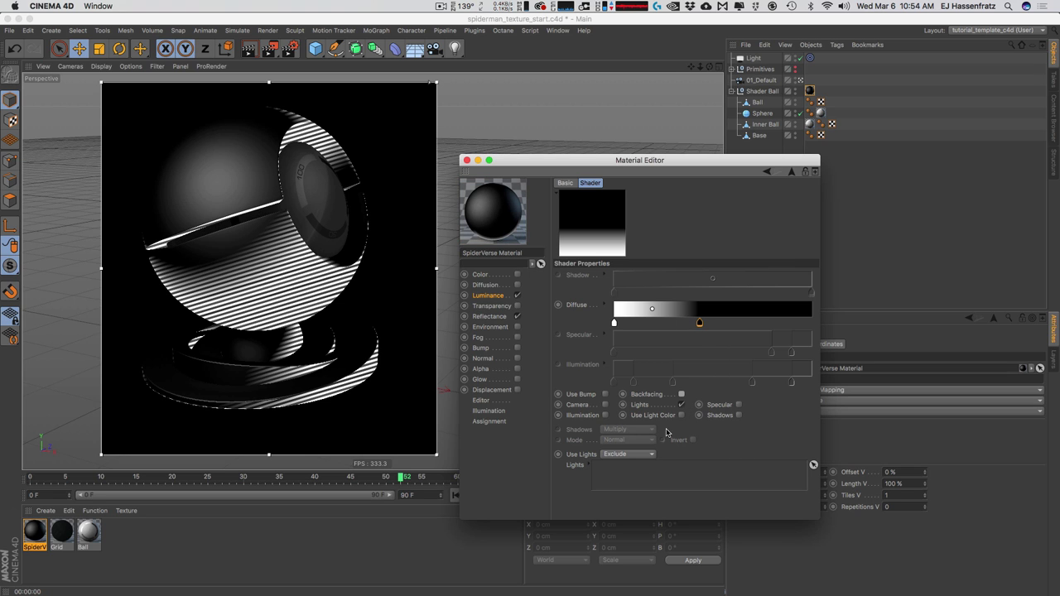
pyautogui.click(681, 395)
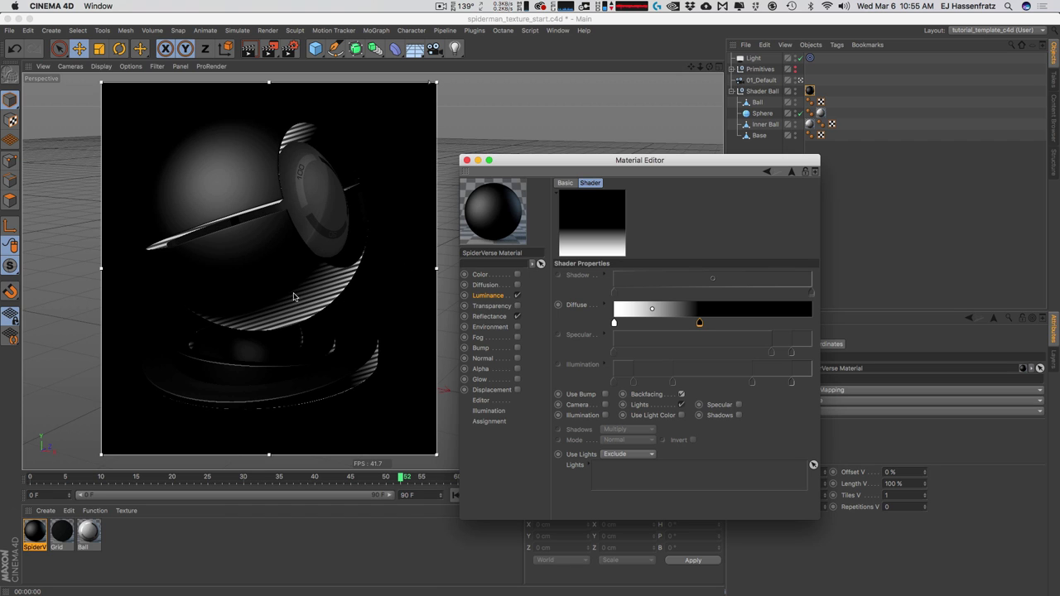
pyautogui.moveTo(700, 324); pyautogui.dragTo(711, 323)
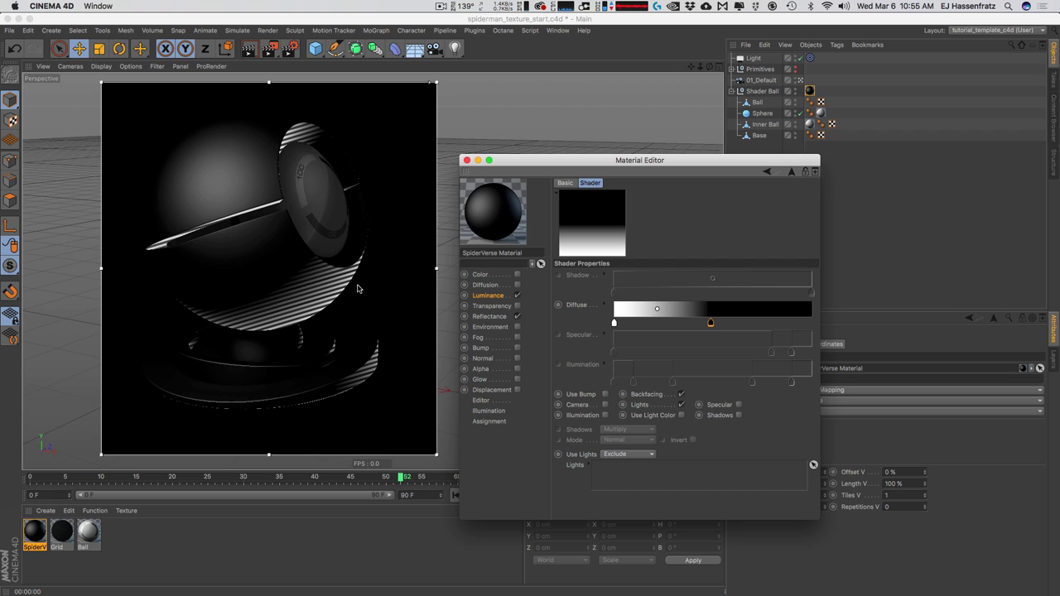
# Rename the Luminance layer folder as Lines Folder and set its blend mode to Burn.
pyautogui.click(488, 296)
pyautogui.click(704, 276)
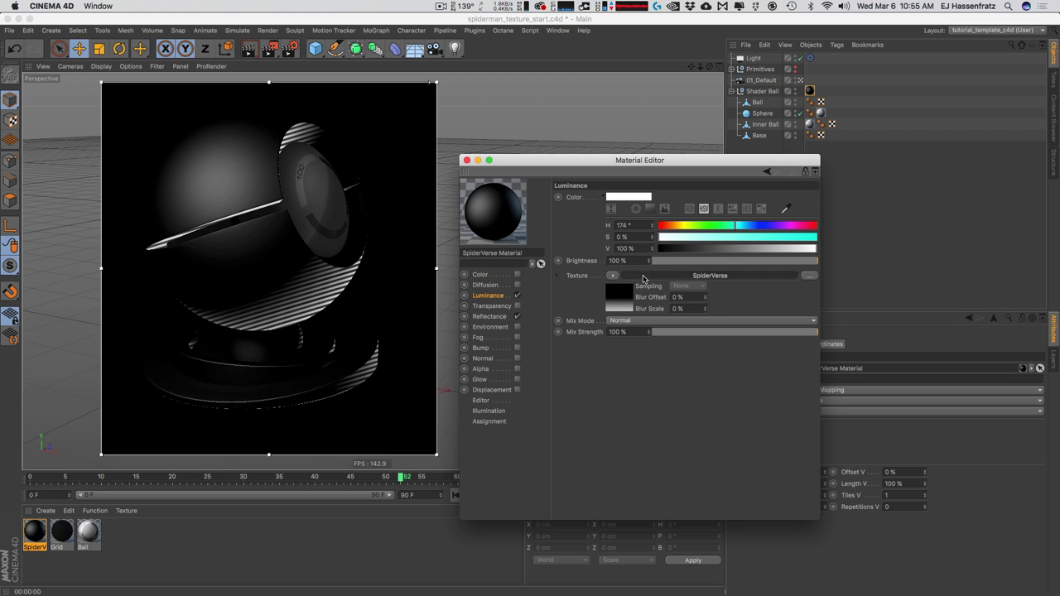
pyautogui.doubleClick(579, 299)
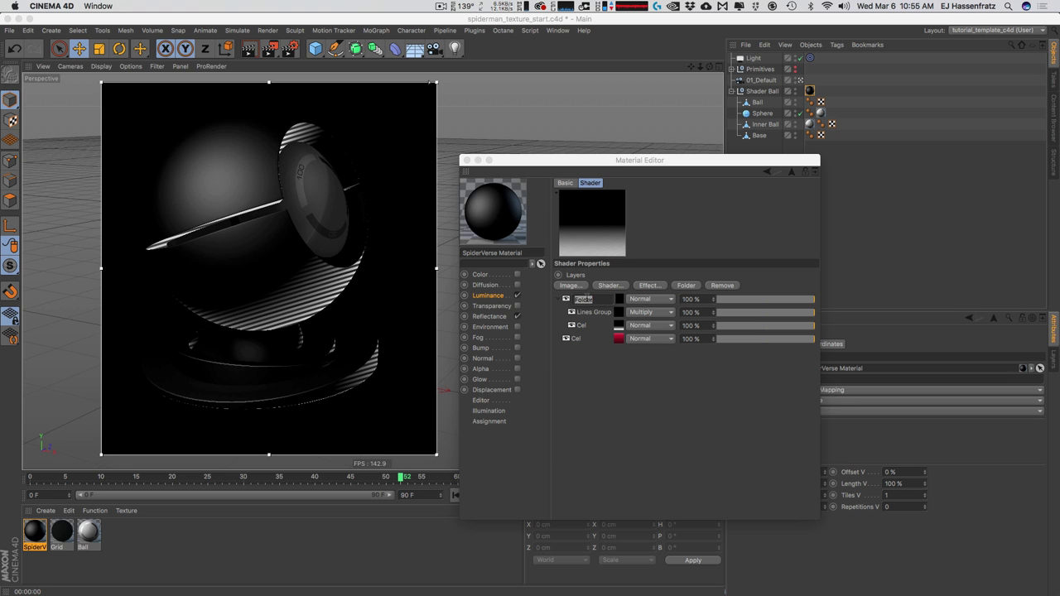
pyautogui.write('Lines Folder')
pyautogui.press('Return')
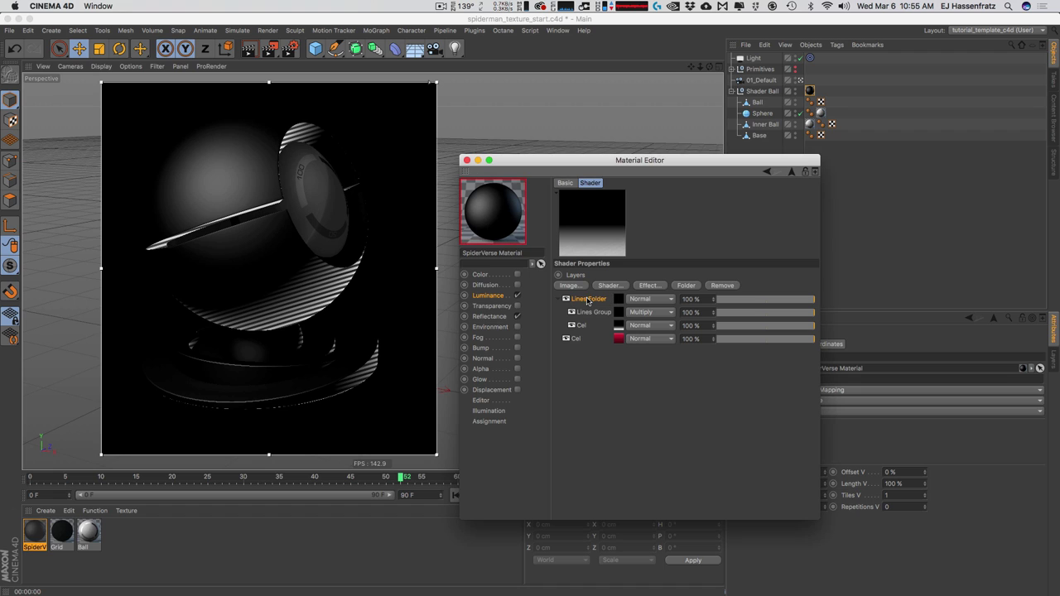
pyautogui.click(649, 301)
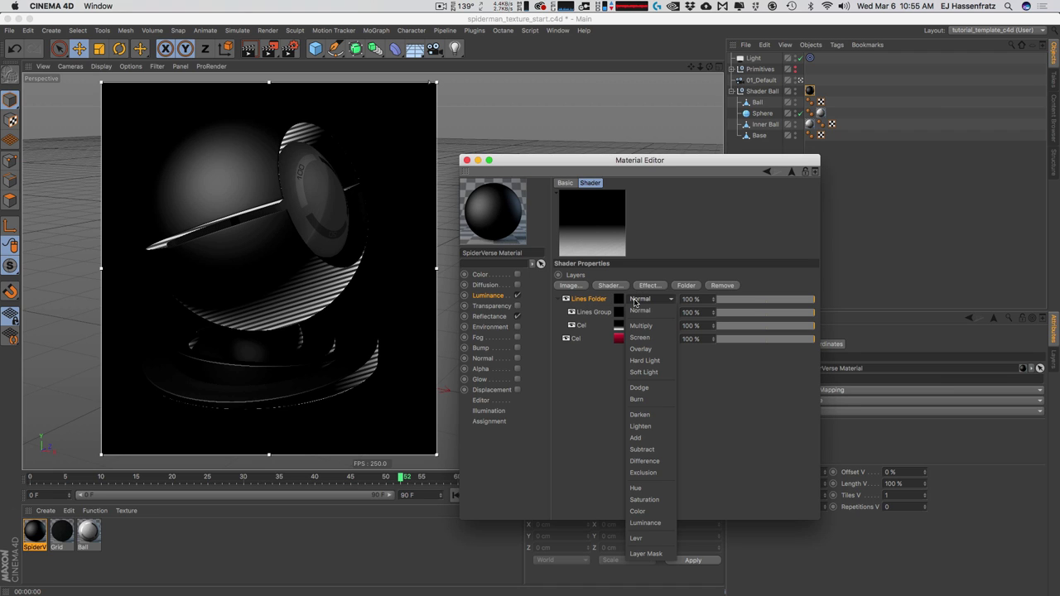
pyautogui.click(642, 399)
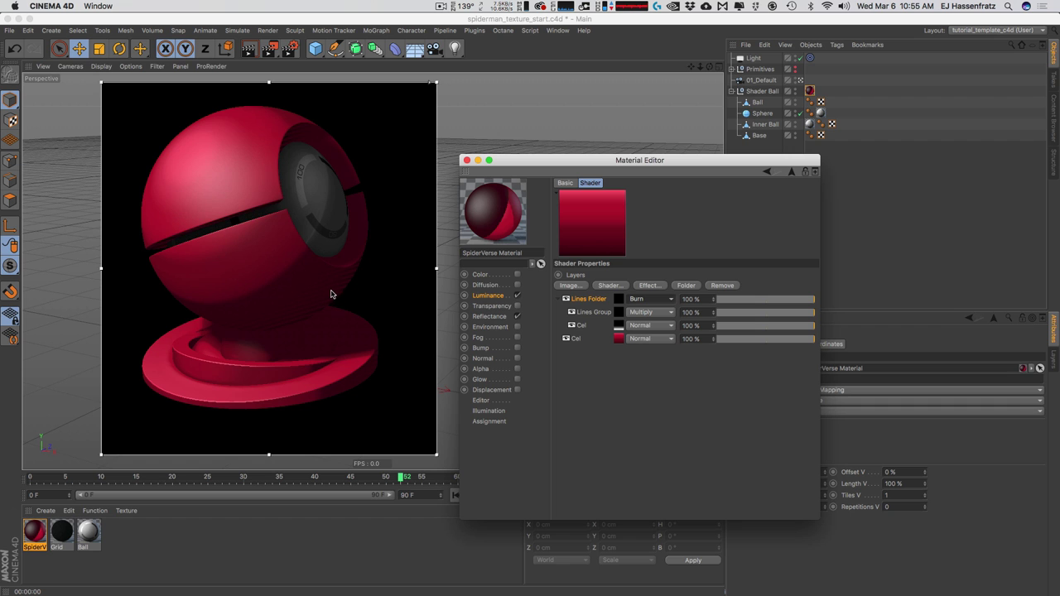
# Inspect the lines on the shader ball up close and move the black-and-white Cel shader's black Diffuse knot to about 63%.
pyautogui.keyDown('alt'); pyautogui.moveTo(337, 293); pyautogui.dragTo(388, 281, button='right'); pyautogui.keyUp('alt')
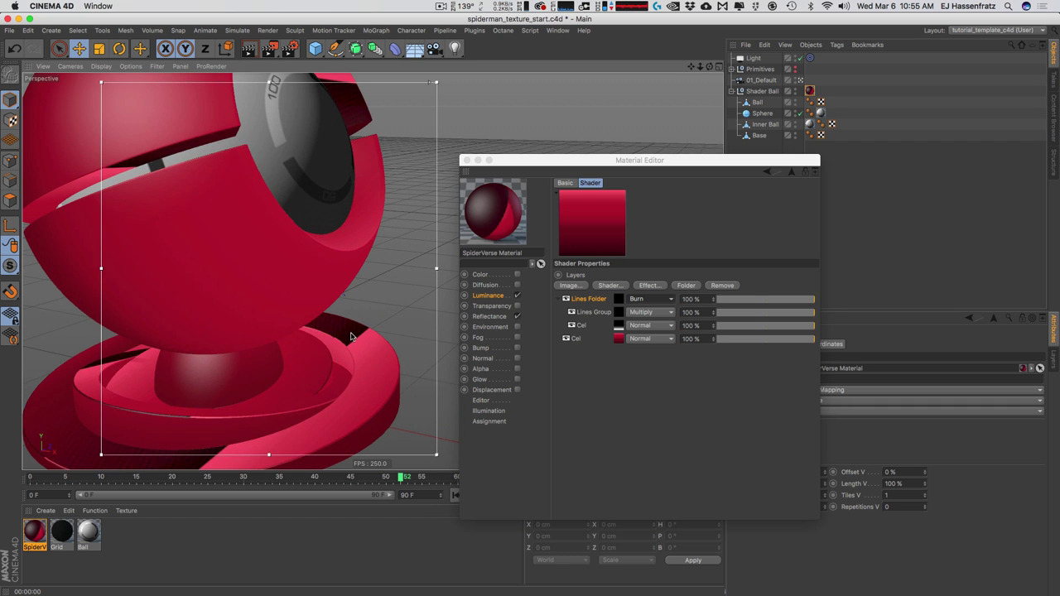
pyautogui.scroll(2, 351, 336)
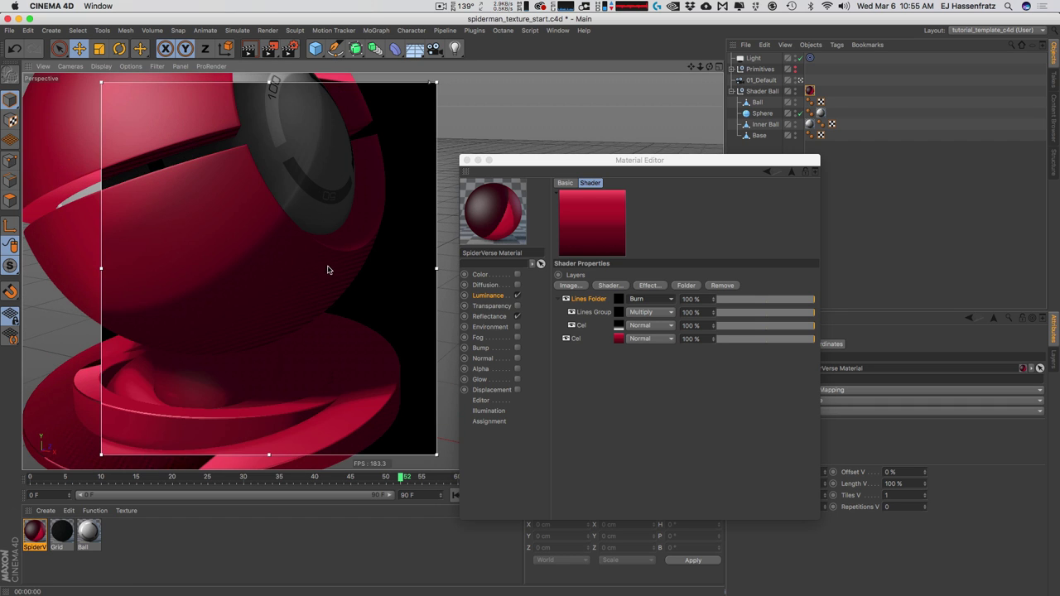
pyautogui.keyDown('alt'); pyautogui.moveTo(328, 270); pyautogui.dragTo(279, 291, button='right'); pyautogui.keyUp('alt')
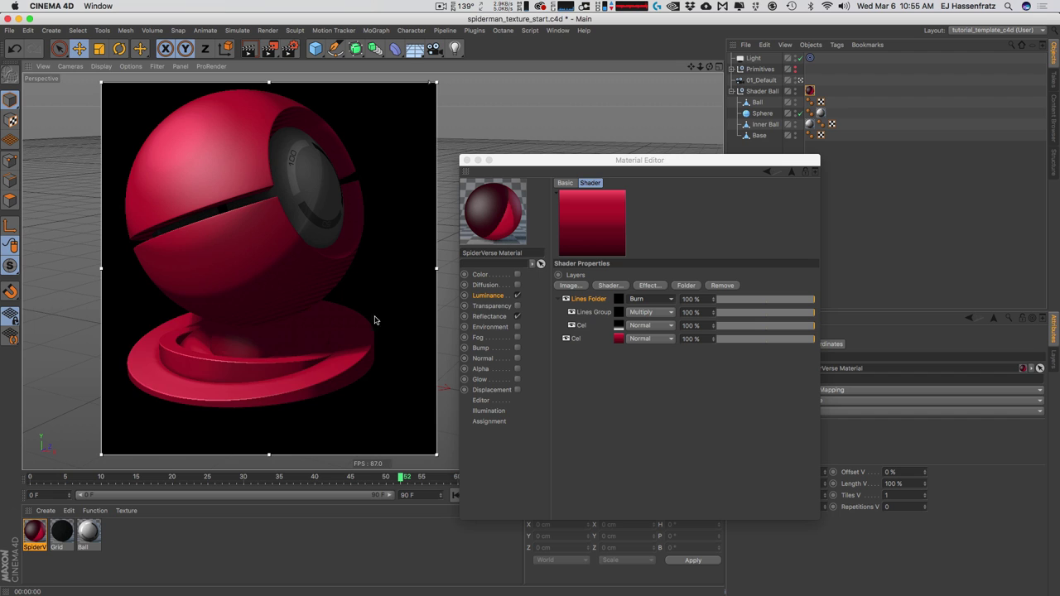
pyautogui.click(614, 326)
pyautogui.moveTo(679, 323); pyautogui.dragTo(740, 332)
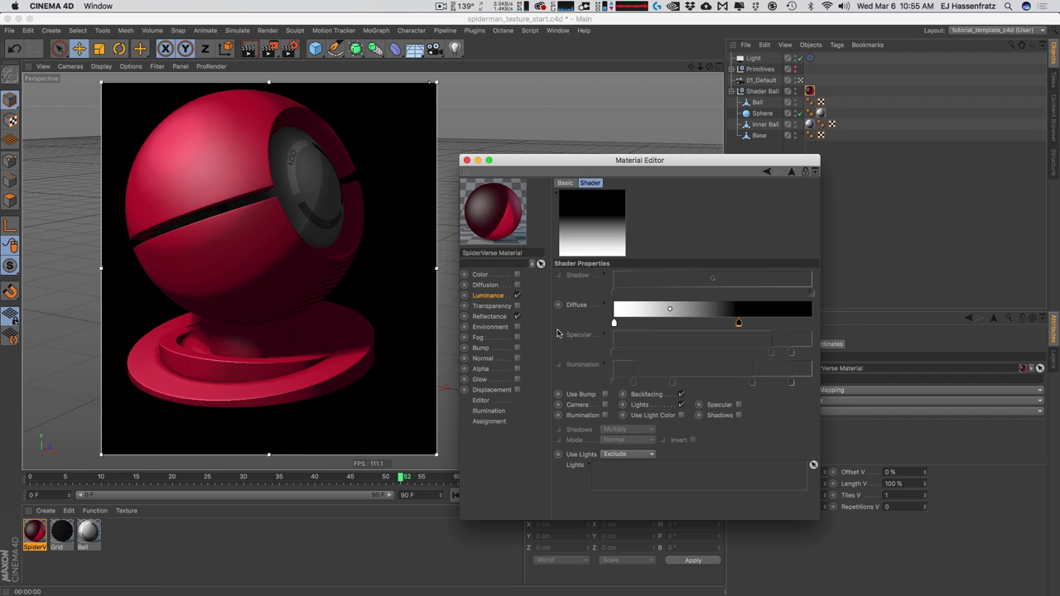
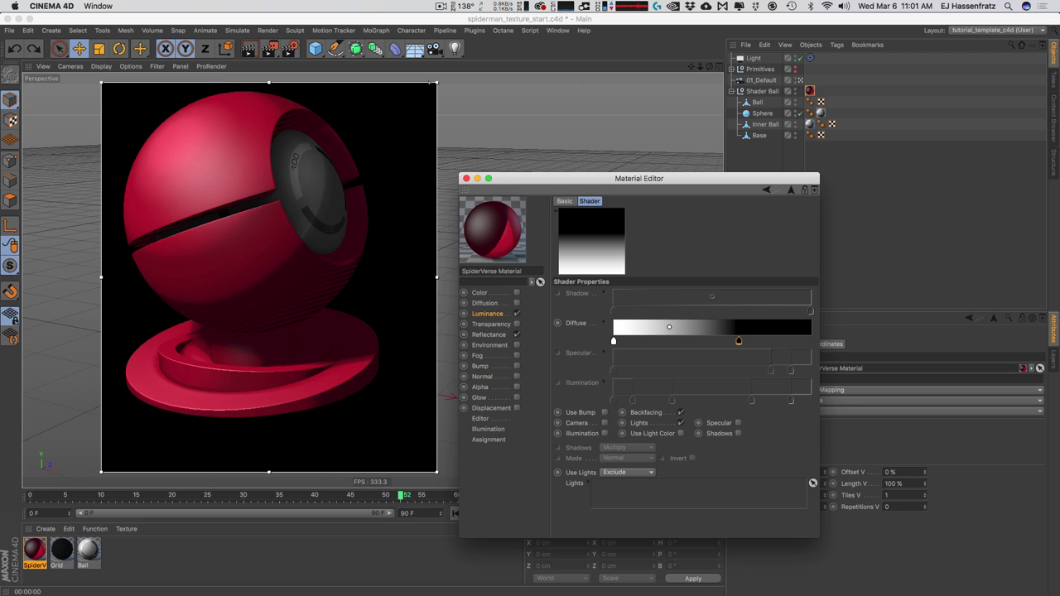
# Look at the Spider-Verse reference video in Chrome and return to the Material Editor in Cinema 4D.
pyautogui.press('super+Tab')
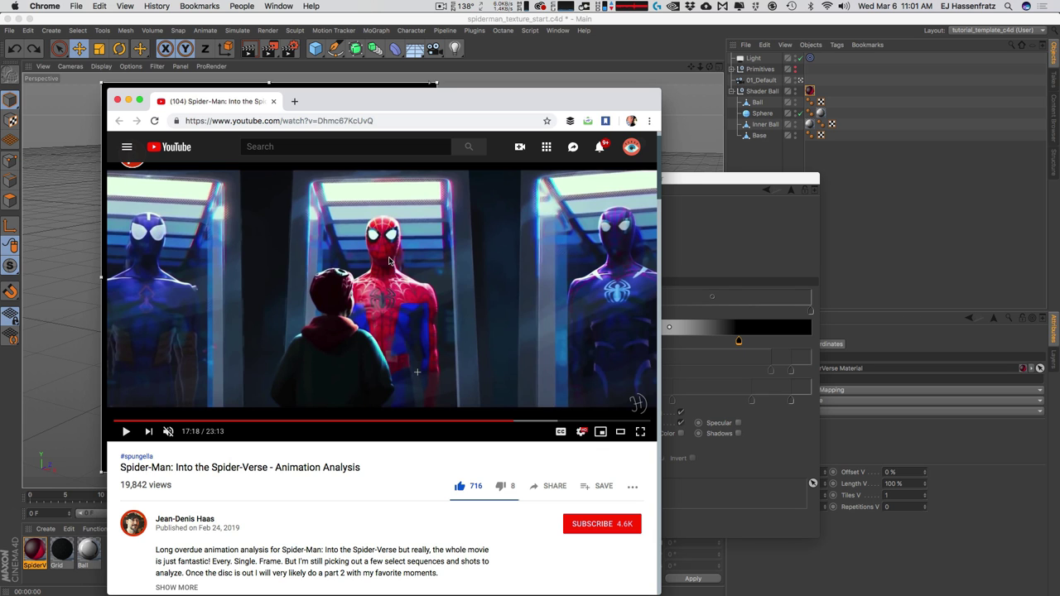
pyautogui.doubleClick(480, 108)
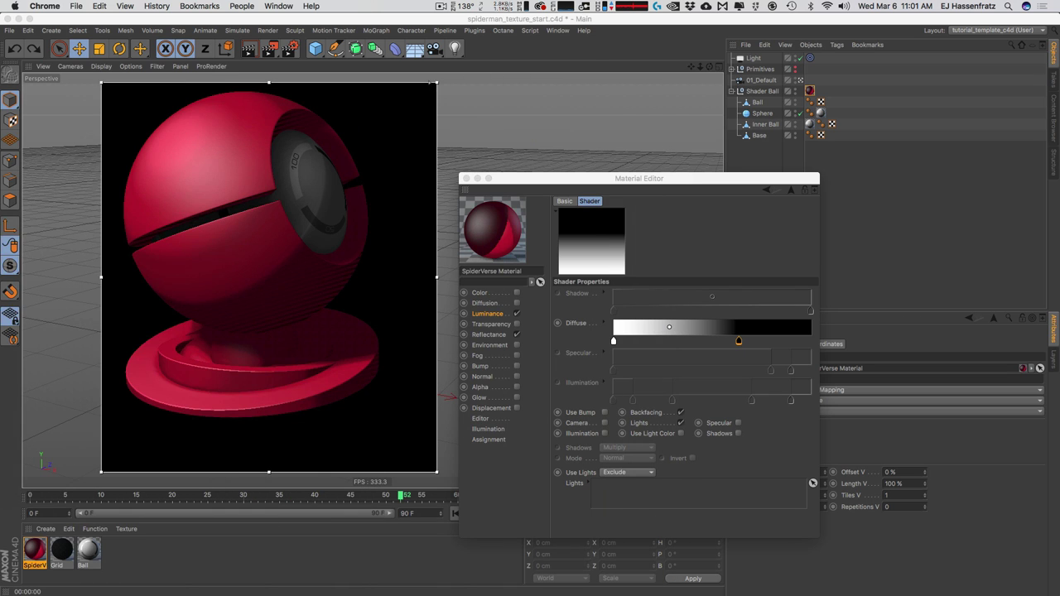
pyautogui.click(593, 177)
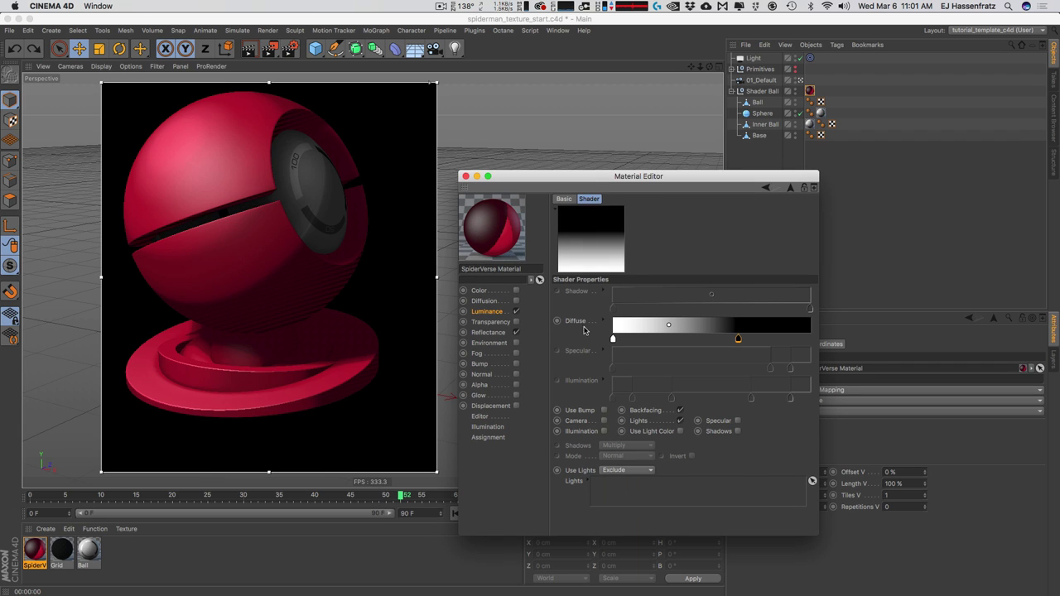
# Set the default specular in Reflectance to 97% width, 10% falloff, 30% inner width and 33% specular strength.
pyautogui.click(490, 332)
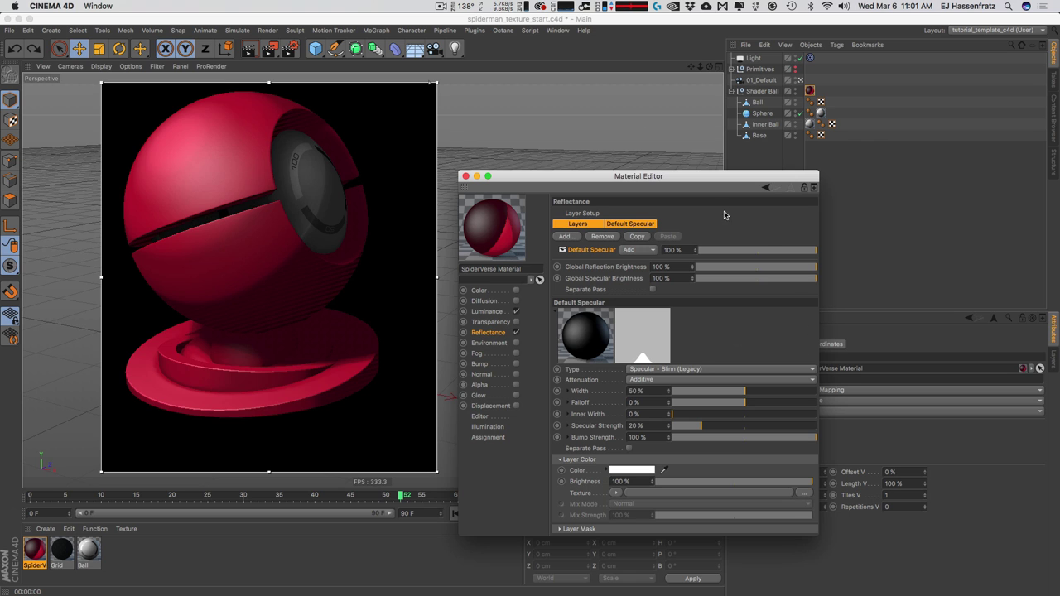
pyautogui.moveTo(702, 175); pyautogui.dragTo(705, 145)
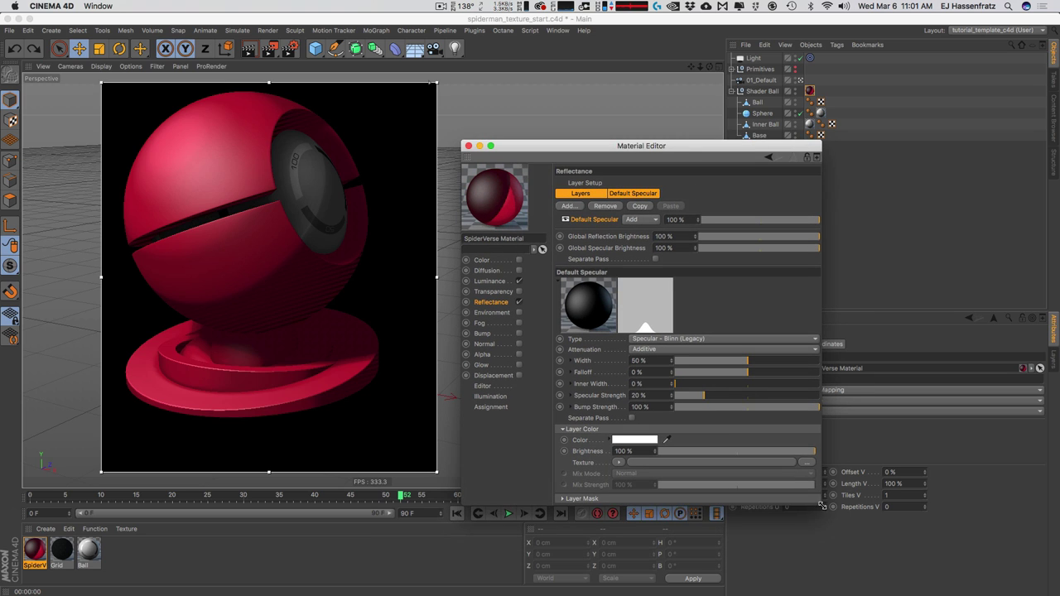
pyautogui.moveTo(821, 505); pyautogui.dragTo(866, 548)
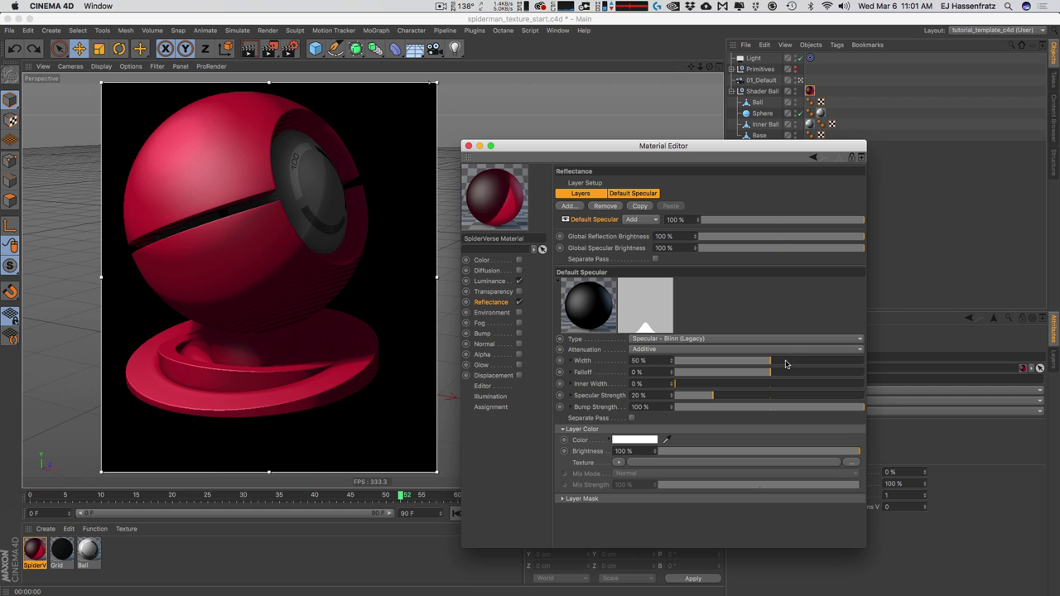
pyautogui.moveTo(786, 363); pyautogui.dragTo(808, 374)
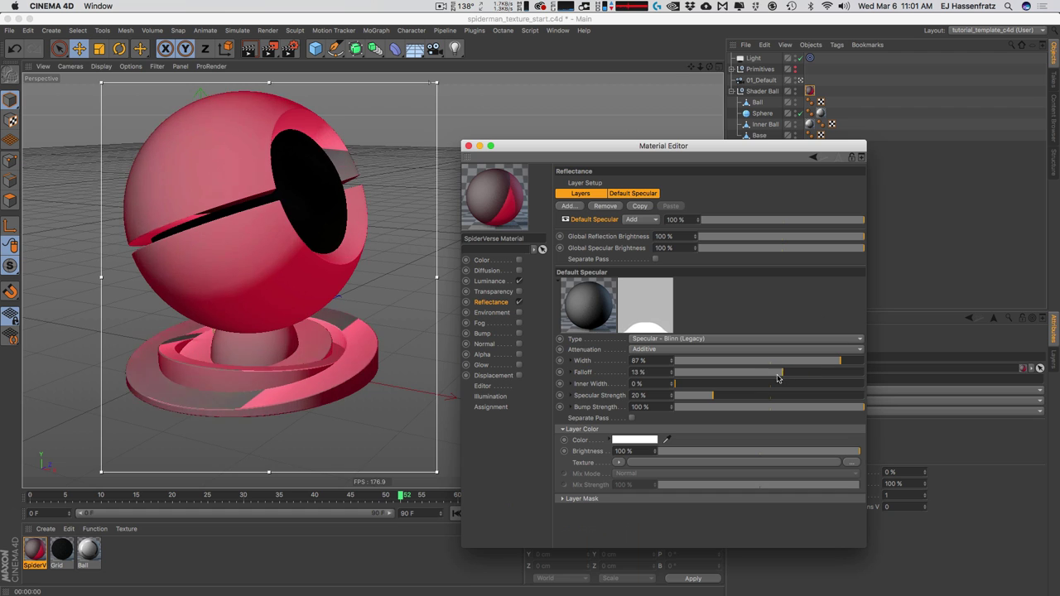
pyautogui.moveTo(712, 395); pyautogui.dragTo(813, 395)
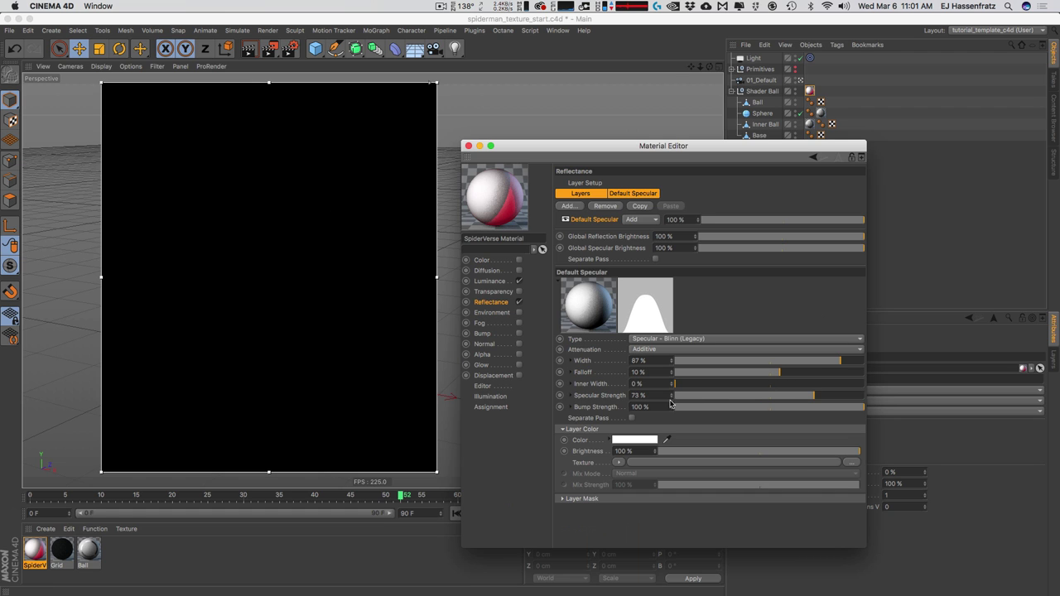
pyautogui.moveTo(708, 384); pyautogui.dragTo(731, 383)
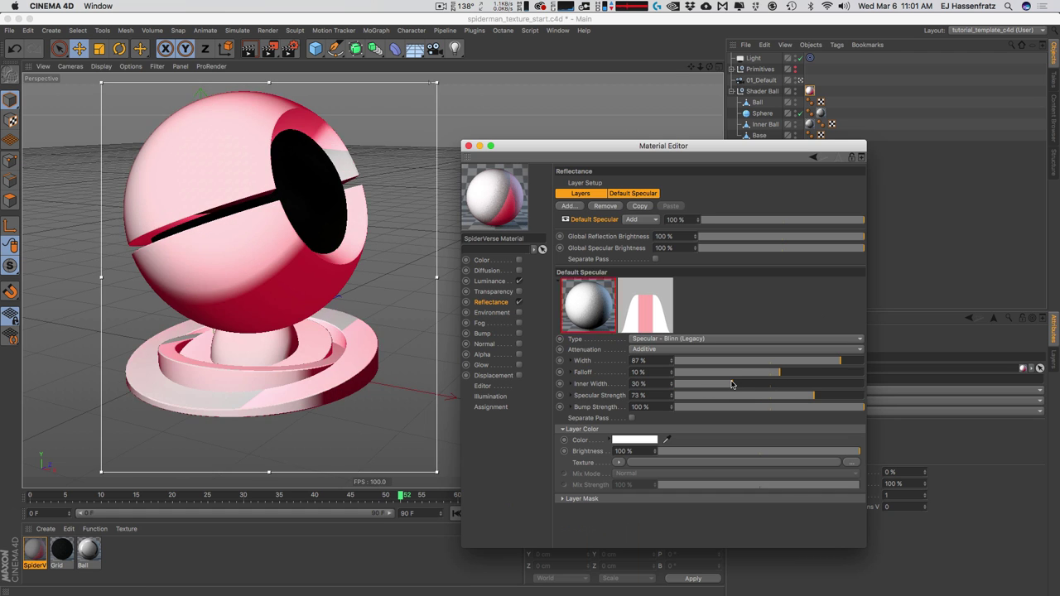
pyautogui.moveTo(813, 395); pyautogui.dragTo(761, 396)
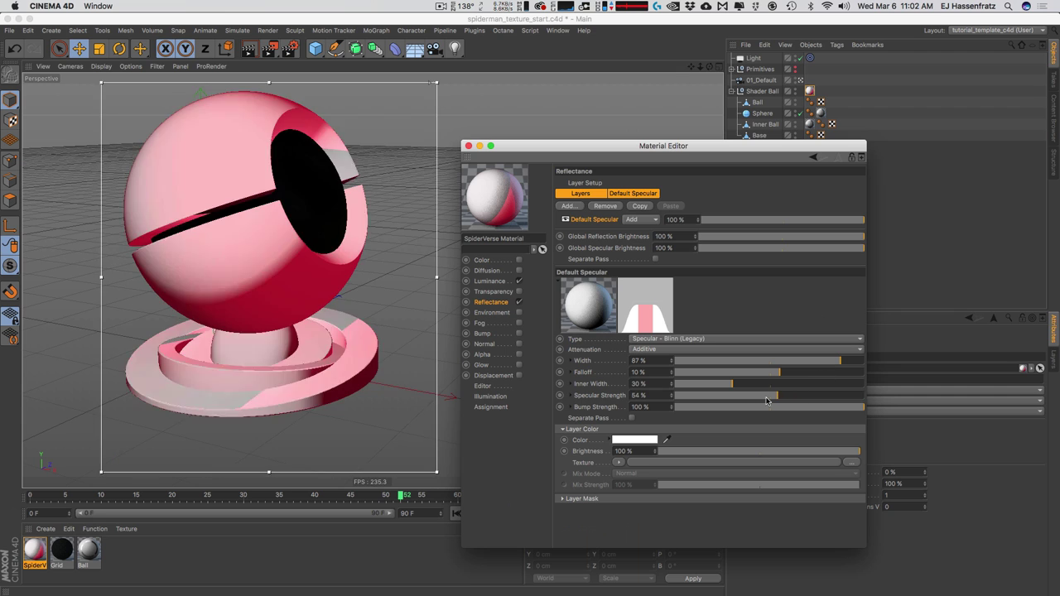
pyautogui.moveTo(840, 361); pyautogui.dragTo(859, 361)
pyautogui.moveTo(762, 396); pyautogui.dragTo(737, 397)
pyautogui.hotkey('ctrl', 'r')
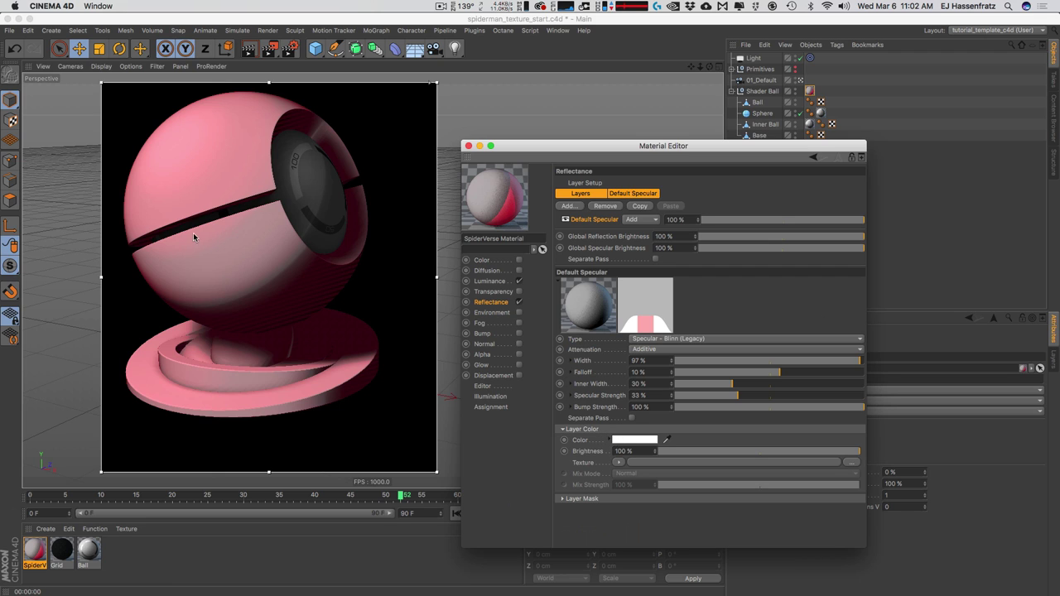
# Tint the default specular's layer color light red, with hue 0°, about 50% saturation and 100% value.
pyautogui.click(643, 444)
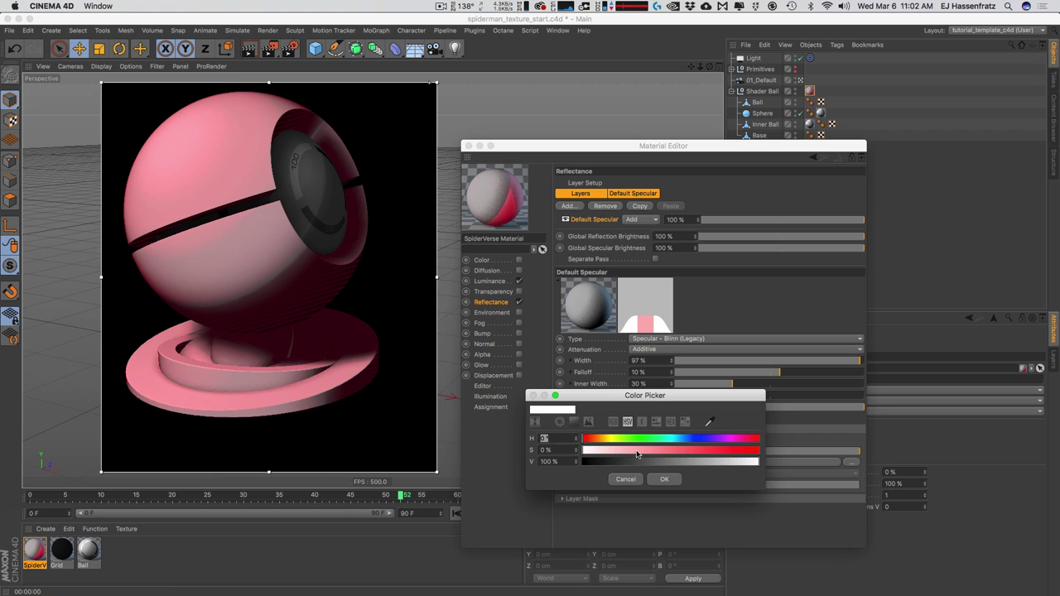
pyautogui.click(634, 450)
pyautogui.click(666, 450)
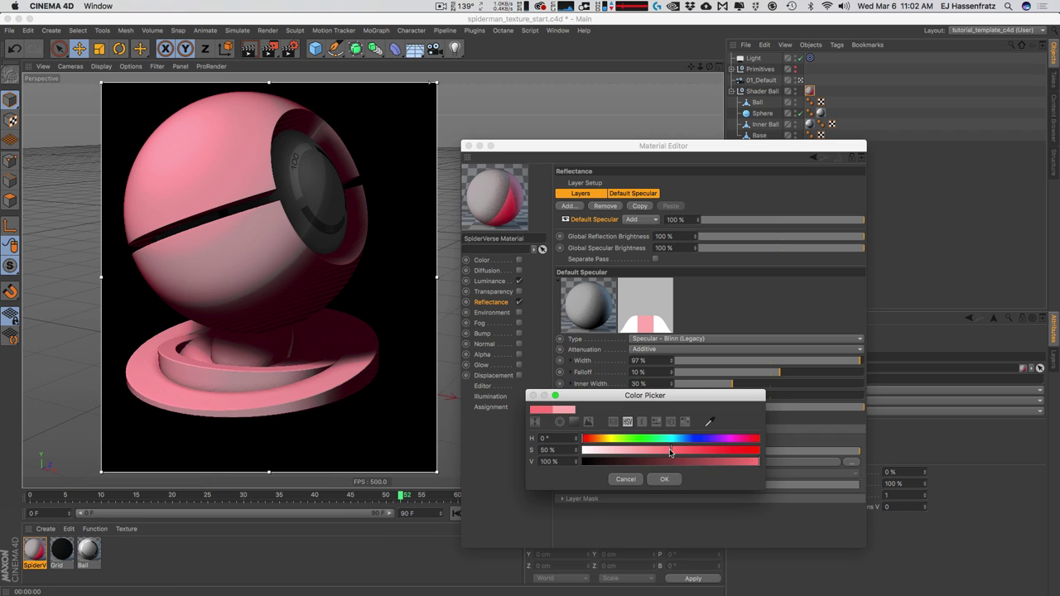
pyautogui.click(665, 480)
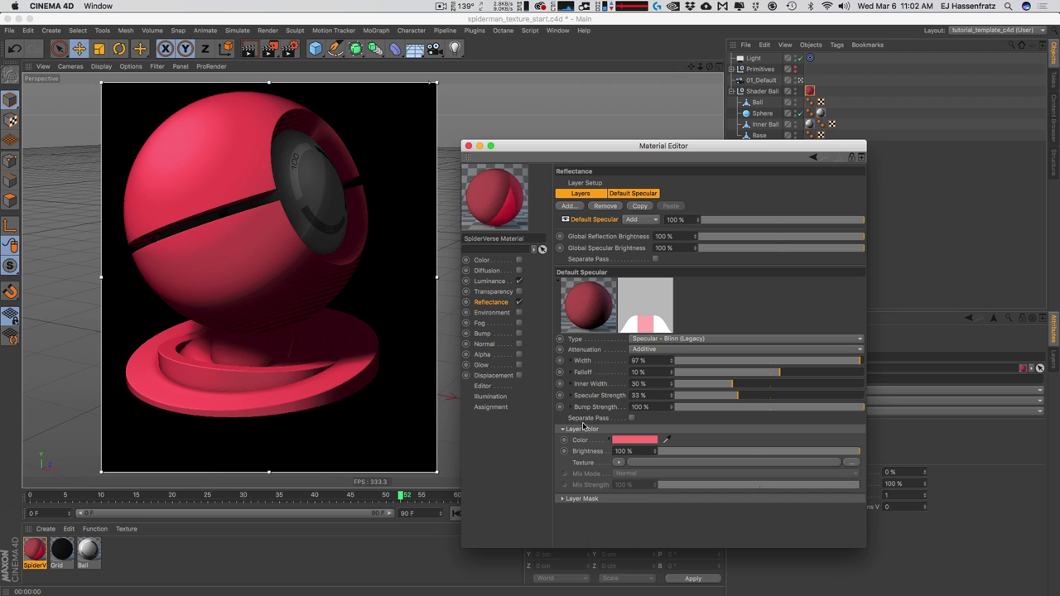
# Set the default specular's Width to 88%, Inner Width to 13% and Falloff to -14%, and compare Reflectance off and on.
pyautogui.moveTo(825, 364); pyautogui.dragTo(804, 362)
pyautogui.moveTo(731, 385); pyautogui.dragTo(697, 390)
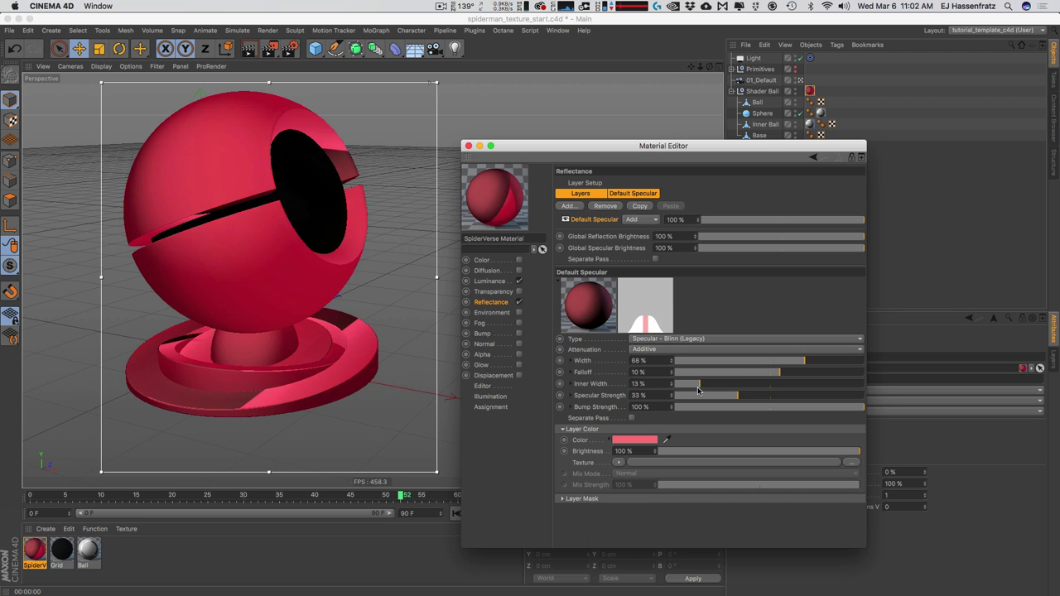
pyautogui.click(753, 374)
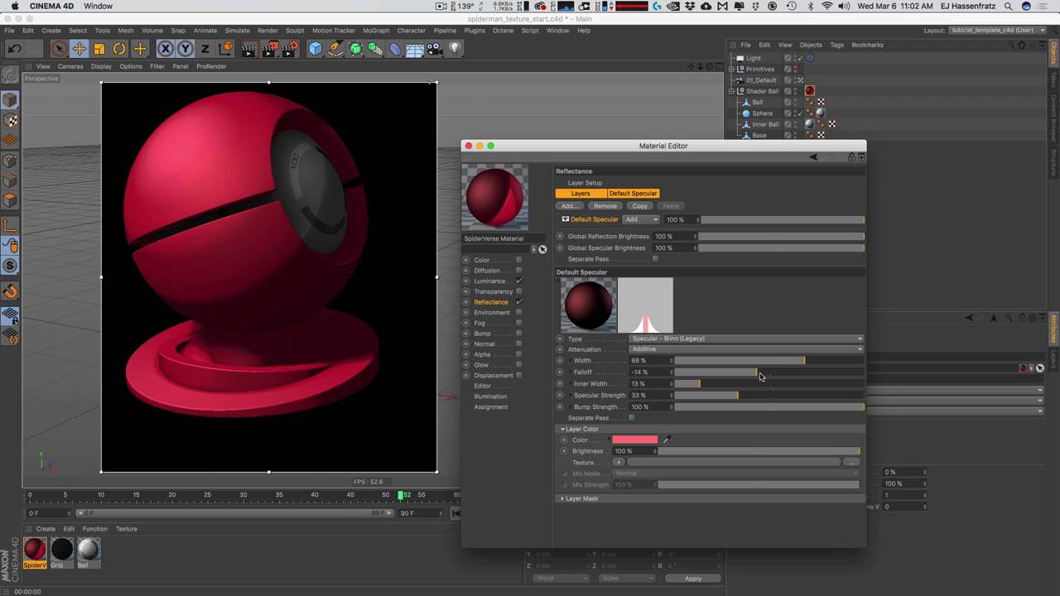
pyautogui.moveTo(818, 362); pyautogui.dragTo(836, 361)
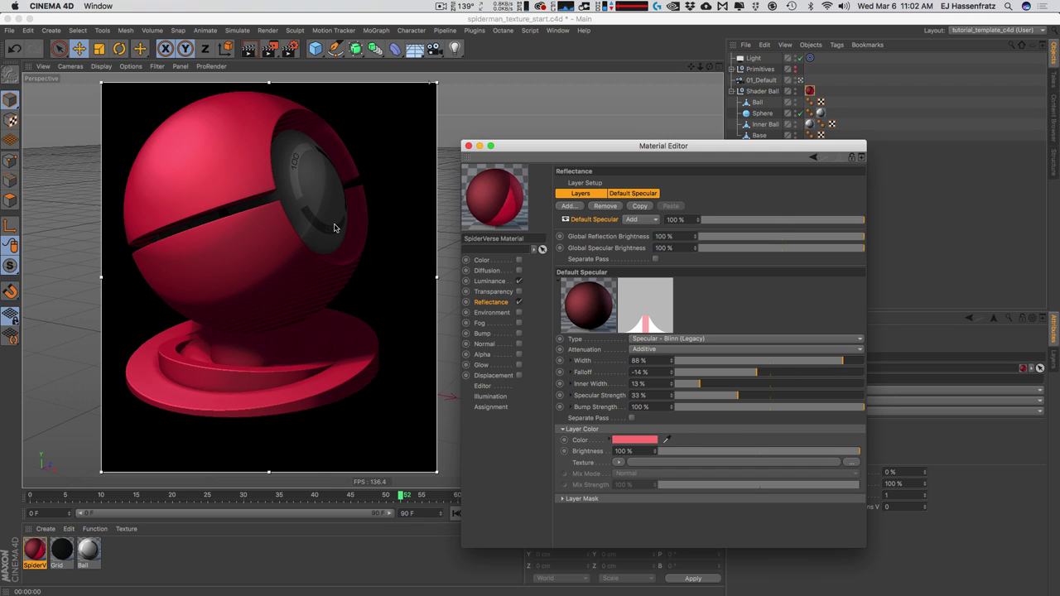
pyautogui.click(519, 302)
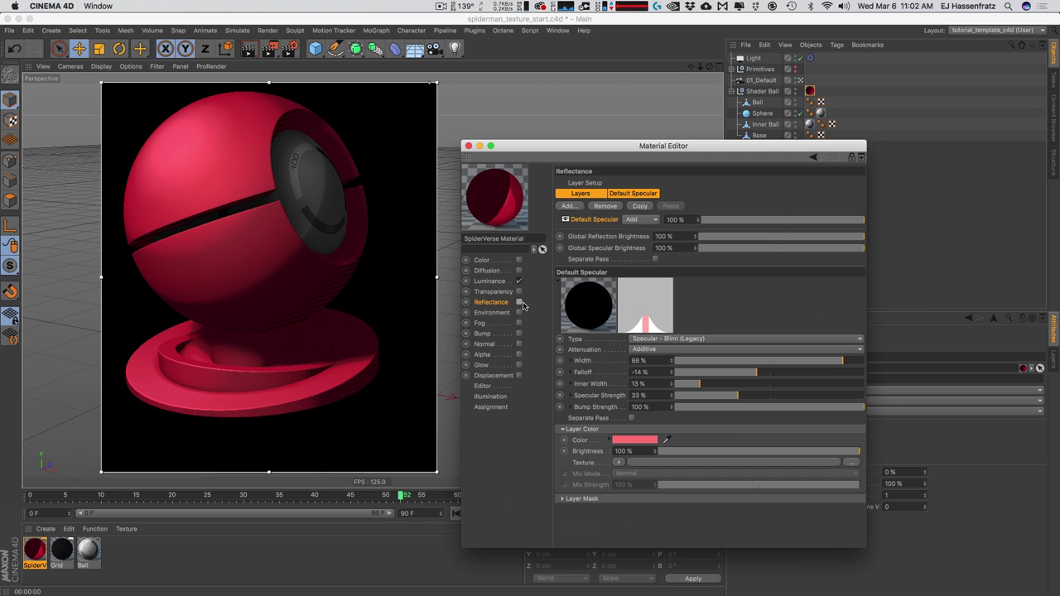
pyautogui.click(519, 303)
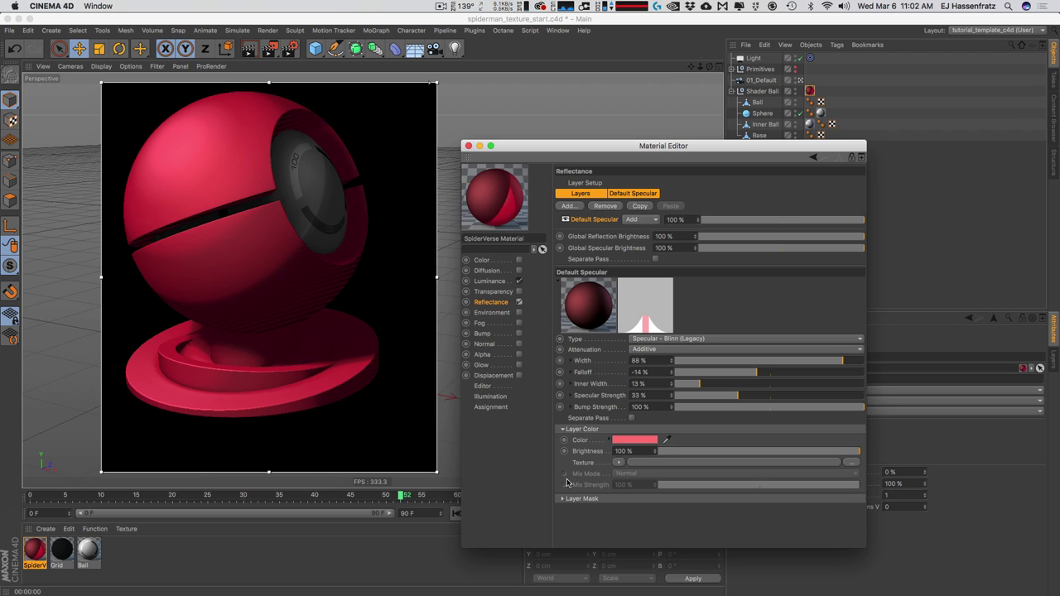
# Load a Tiles surface shader as the texture of the default specular's Layer Mask and enlarge the Material Editor.
pyautogui.click(614, 498)
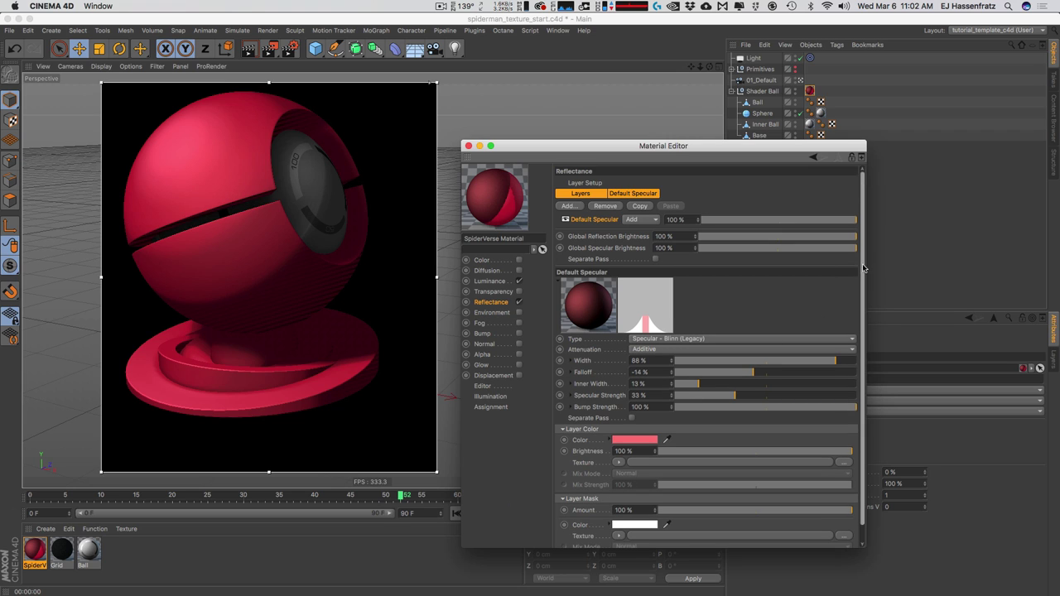
pyautogui.scroll(-1, 787, 339)
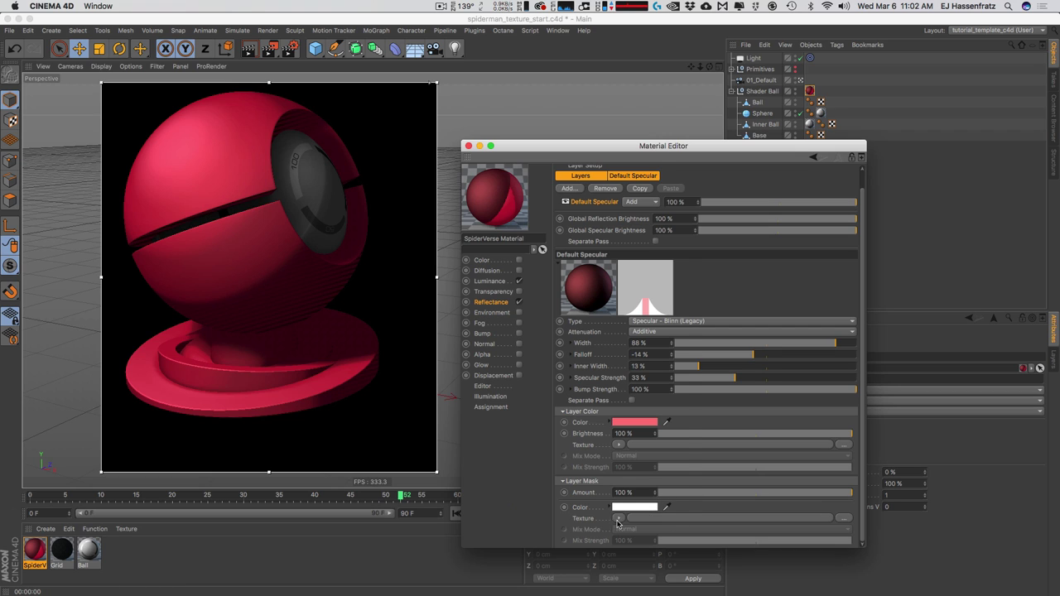
pyautogui.click(618, 519)
pyautogui.moveTo(644, 452)
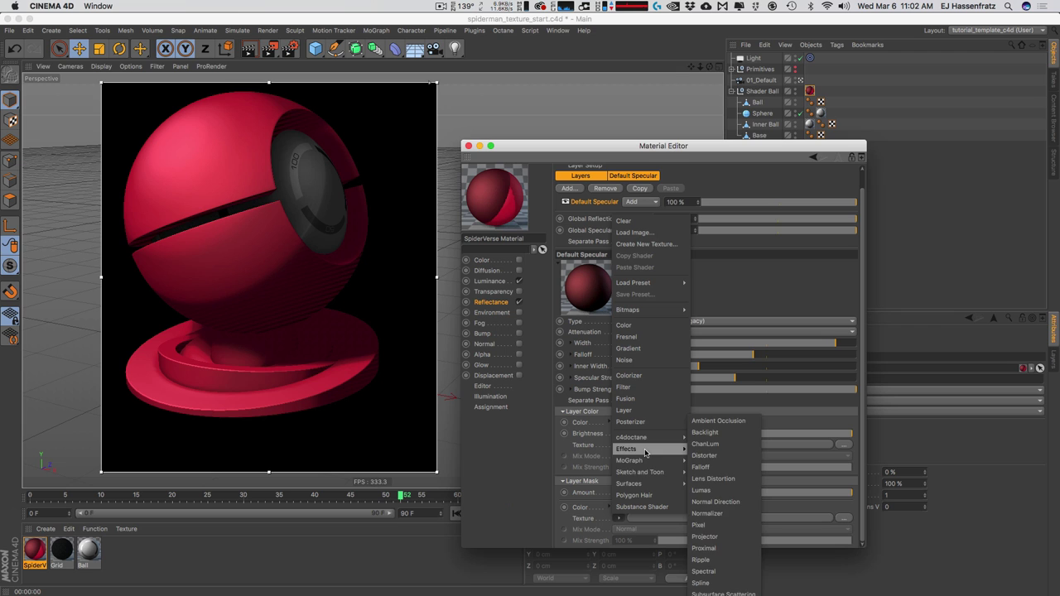
pyautogui.click(648, 156)
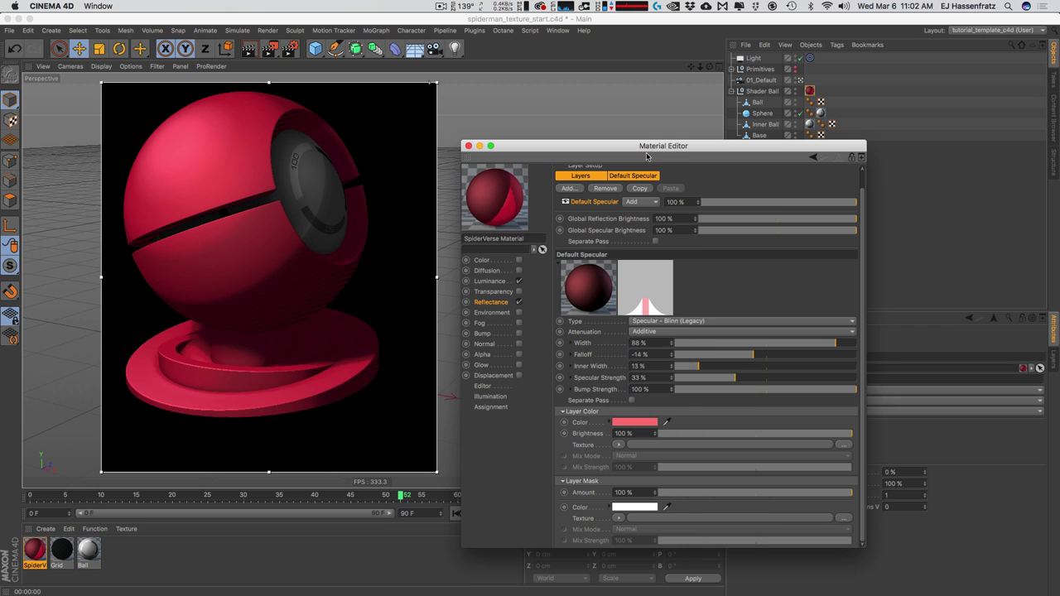
pyautogui.moveTo(648, 157); pyautogui.dragTo(577, 38)
pyautogui.click(547, 400)
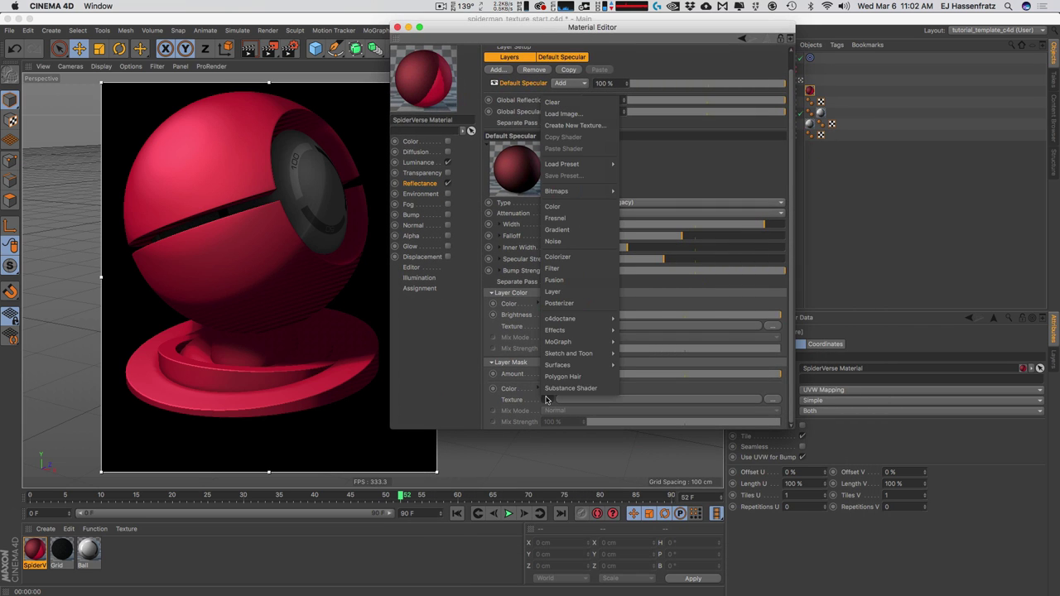
pyautogui.moveTo(576, 332)
pyautogui.moveTo(571, 365)
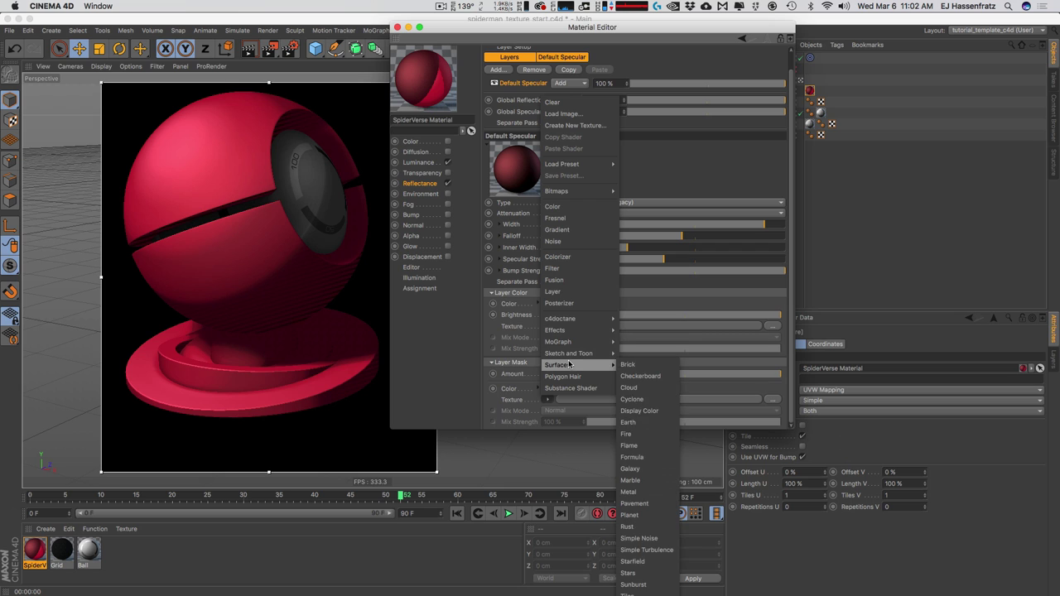
pyautogui.click(646, 593)
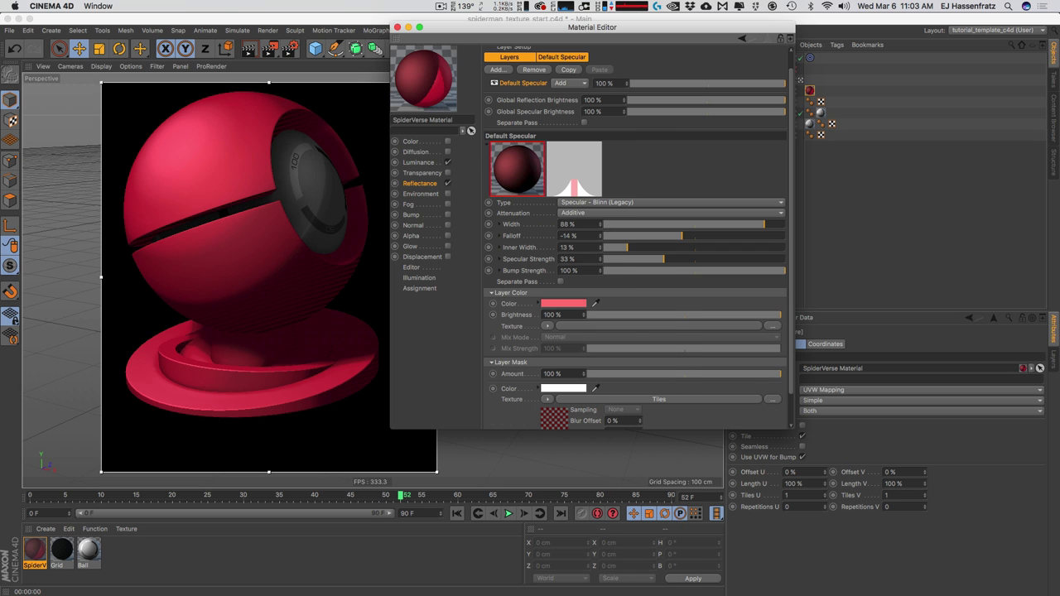
pyautogui.moveTo(793, 431); pyautogui.dragTo(866, 532)
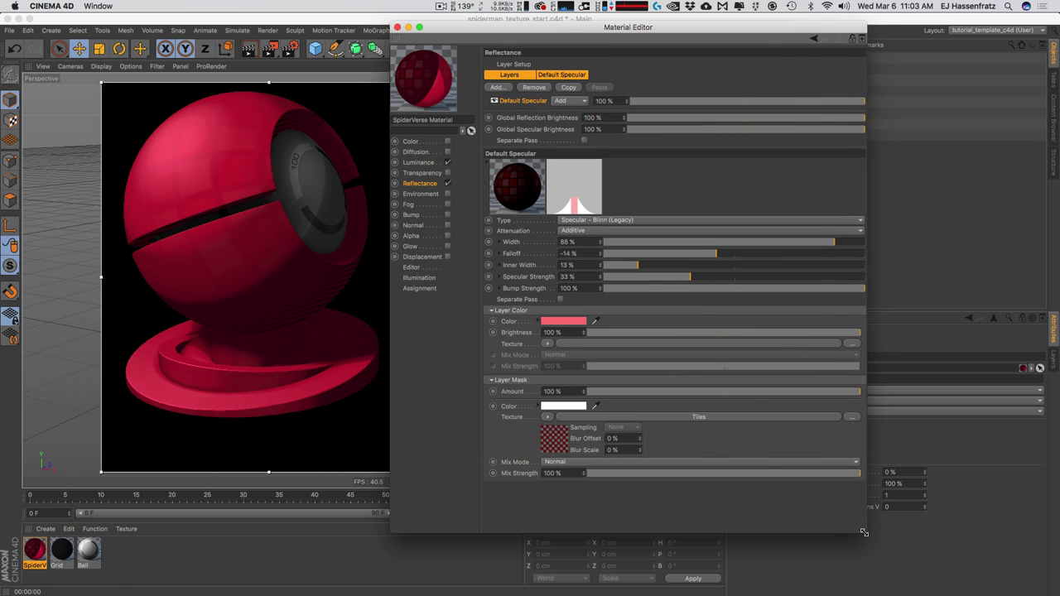
# Open the mask's Tiles shader and set its pattern to Circles 2 after comparing it with Circles 1.
pyautogui.click(710, 419)
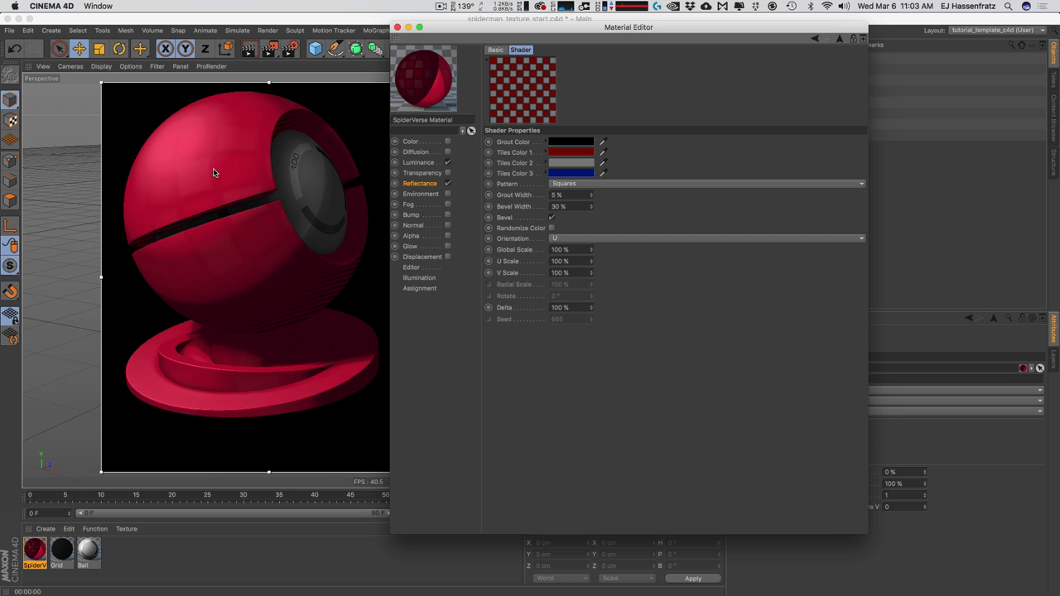
pyautogui.moveTo(478, 31); pyautogui.dragTo(536, 57)
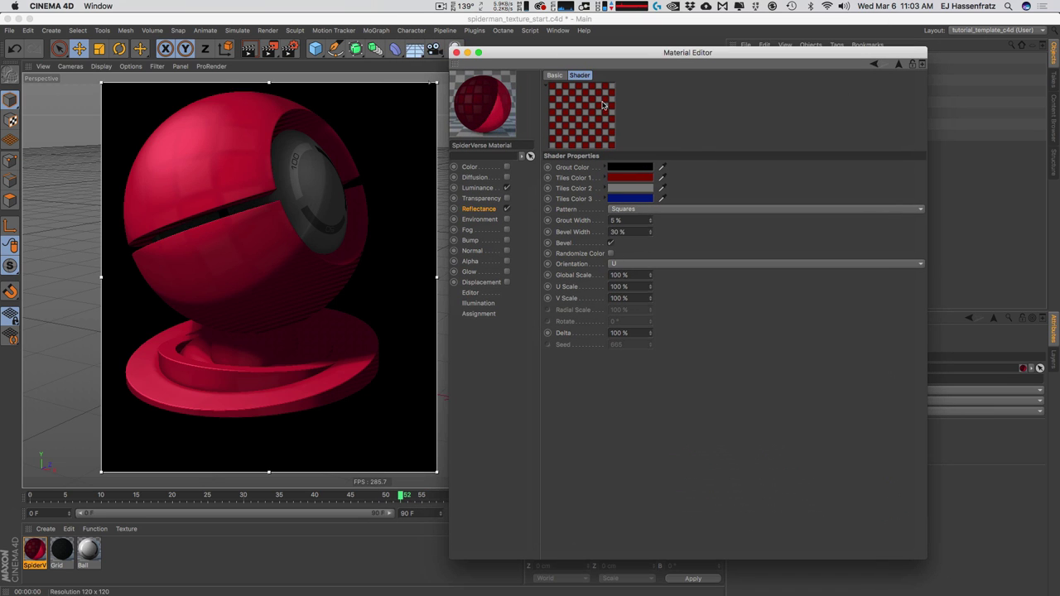
pyautogui.click(668, 209)
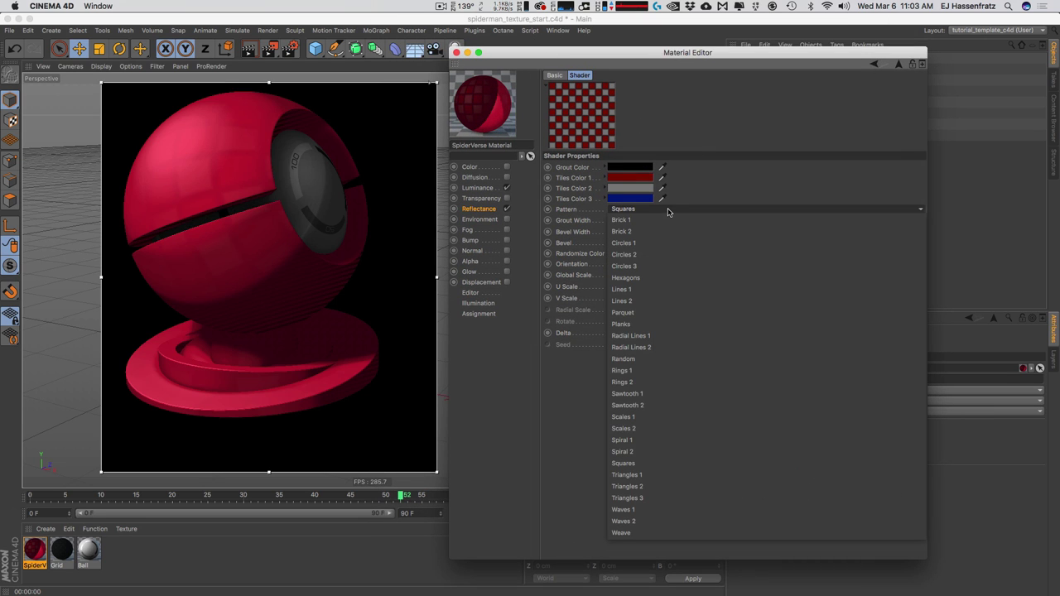
pyautogui.click(640, 253)
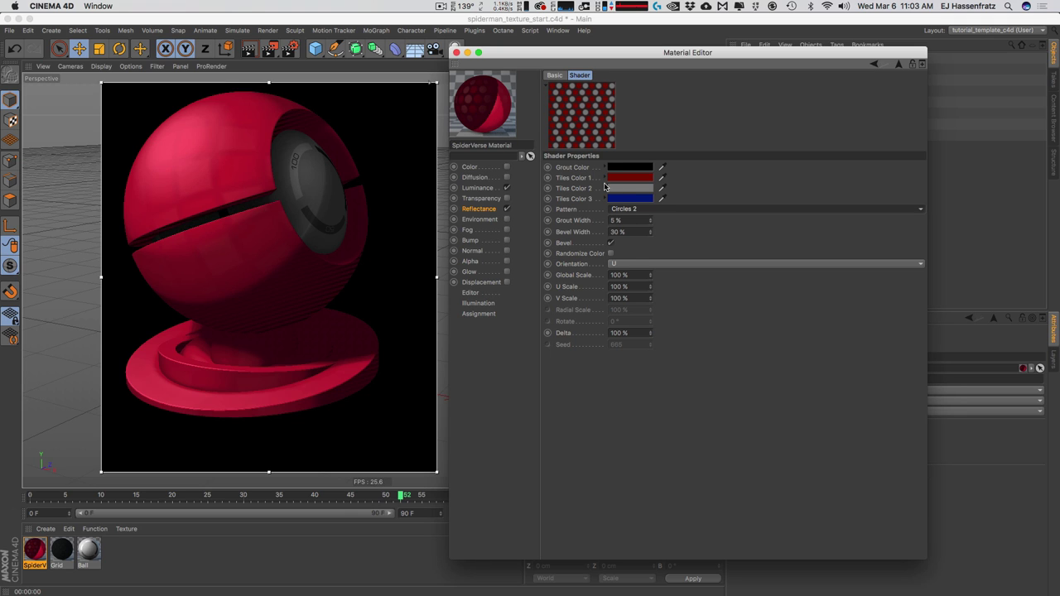
pyautogui.click(629, 208)
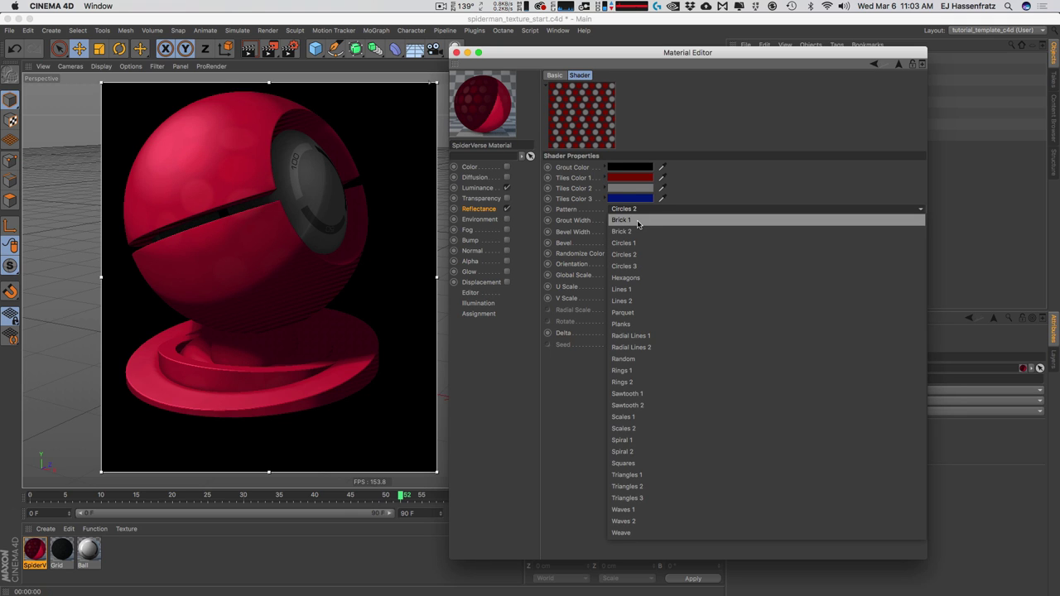
pyautogui.click(637, 240)
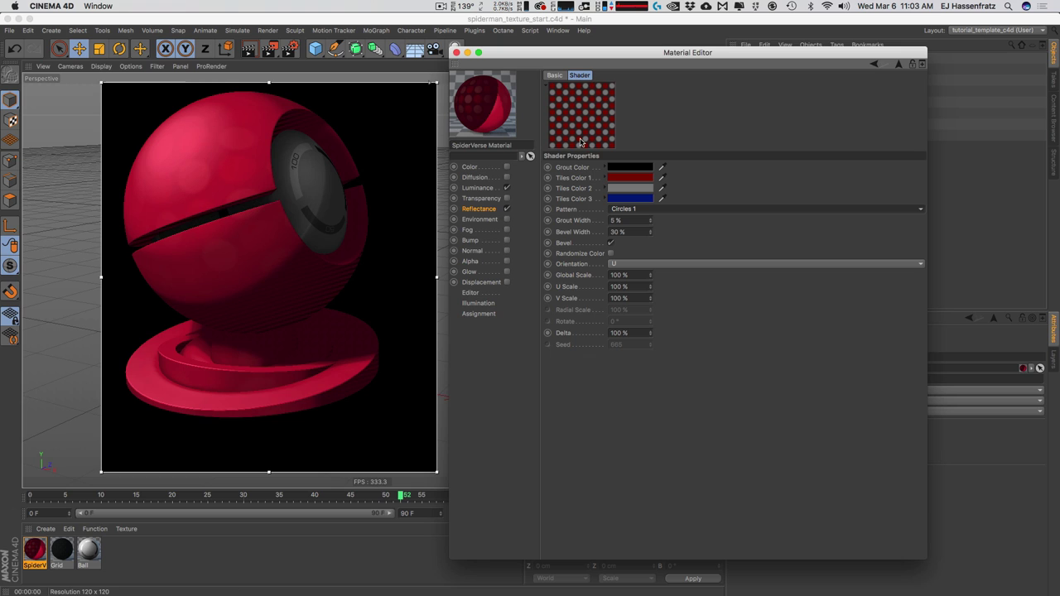
pyautogui.click(632, 210)
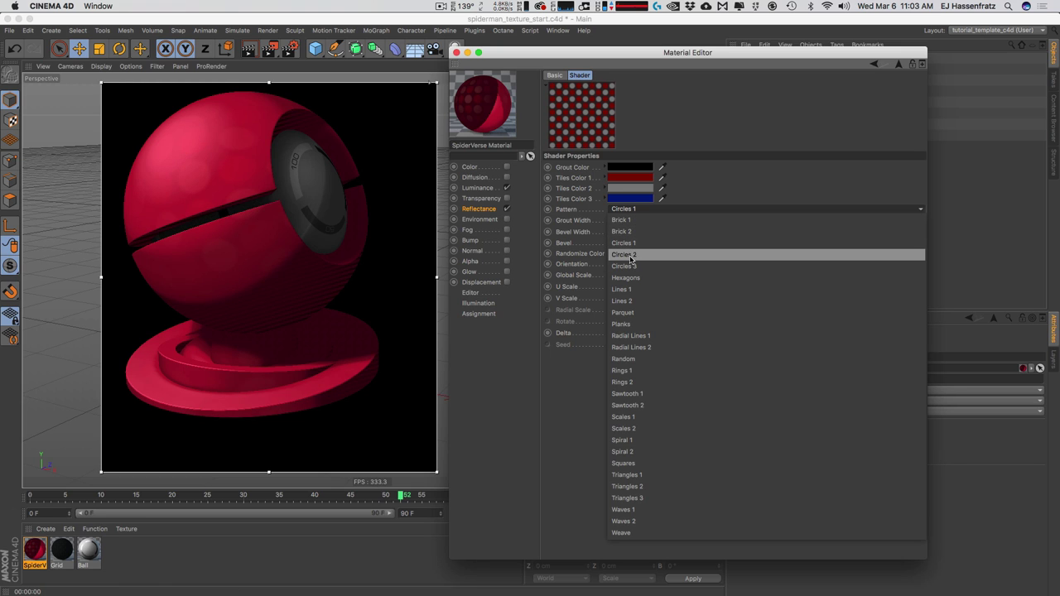
pyautogui.click(637, 252)
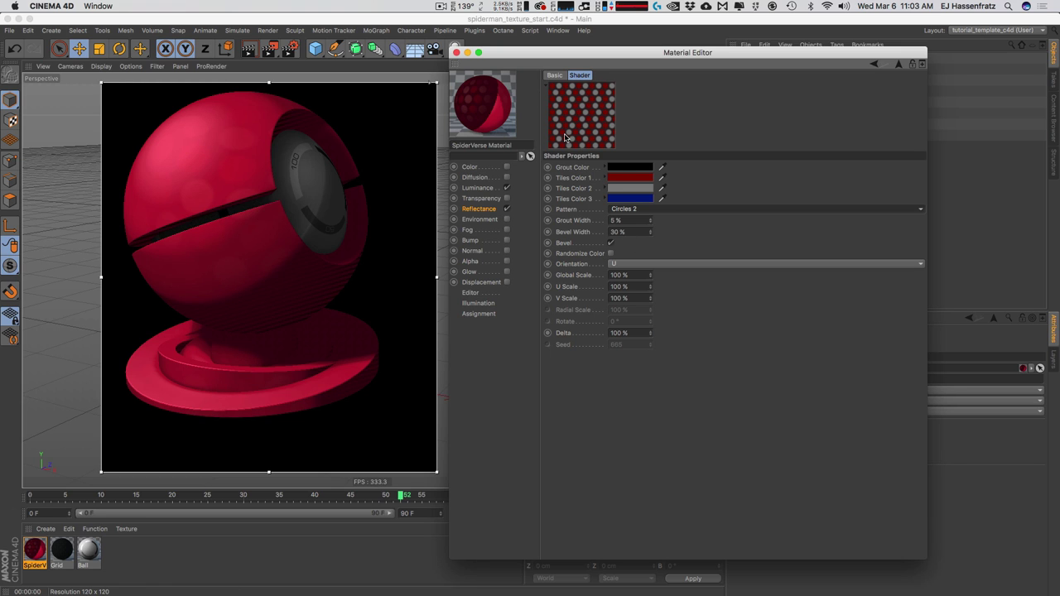
pyautogui.moveTo(633, 53); pyautogui.dragTo(667, 68)
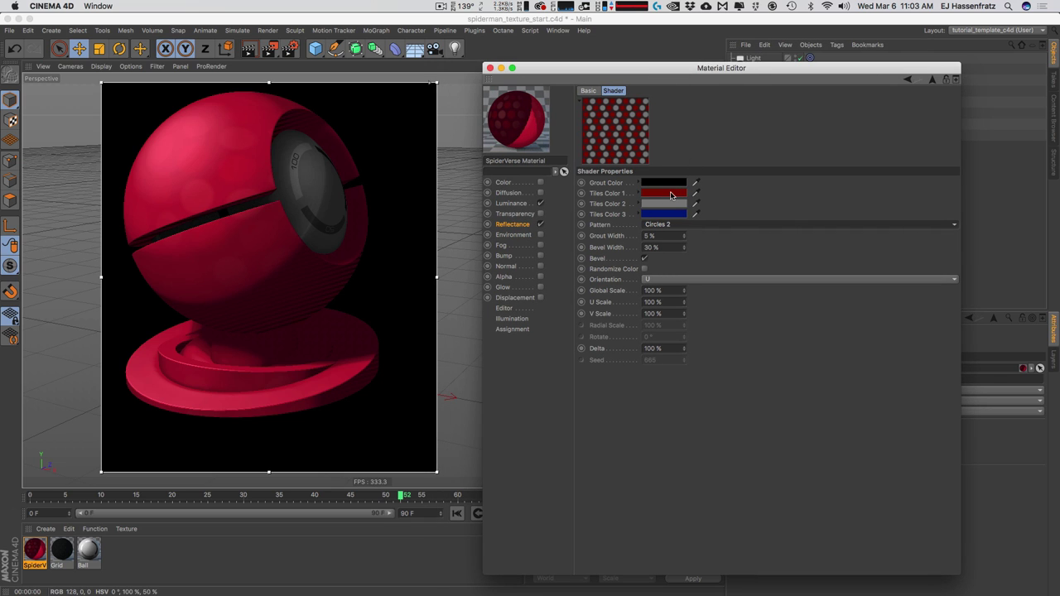
# Turn all three tile colors into greys with 0% saturation, giving Tiles Color 2 a value of 78%.
pyautogui.click(674, 194)
pyautogui.moveTo(650, 206); pyautogui.dragTo(609, 204)
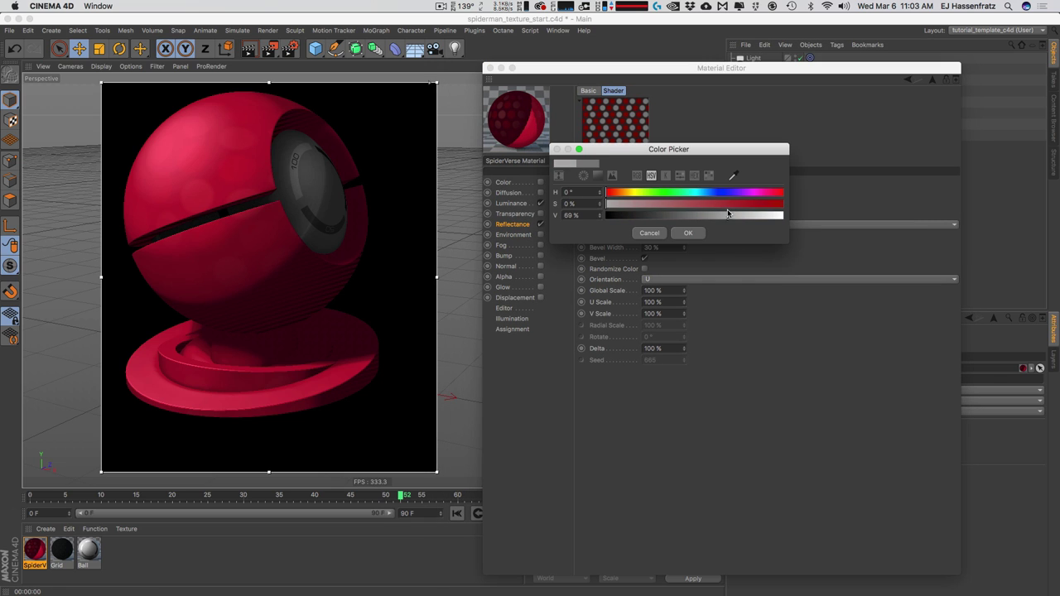
pyautogui.click(687, 233)
pyautogui.click(675, 206)
pyautogui.moveTo(712, 230); pyautogui.dragTo(749, 230)
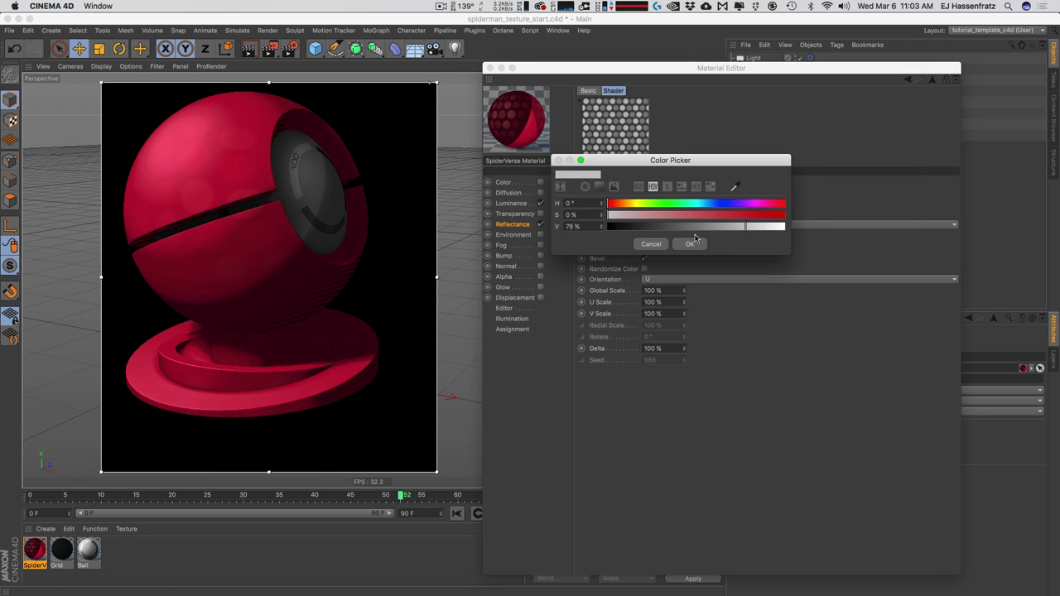
pyautogui.click(689, 244)
pyautogui.click(675, 216)
pyautogui.click(706, 239)
pyautogui.moveTo(660, 225); pyautogui.dragTo(609, 226)
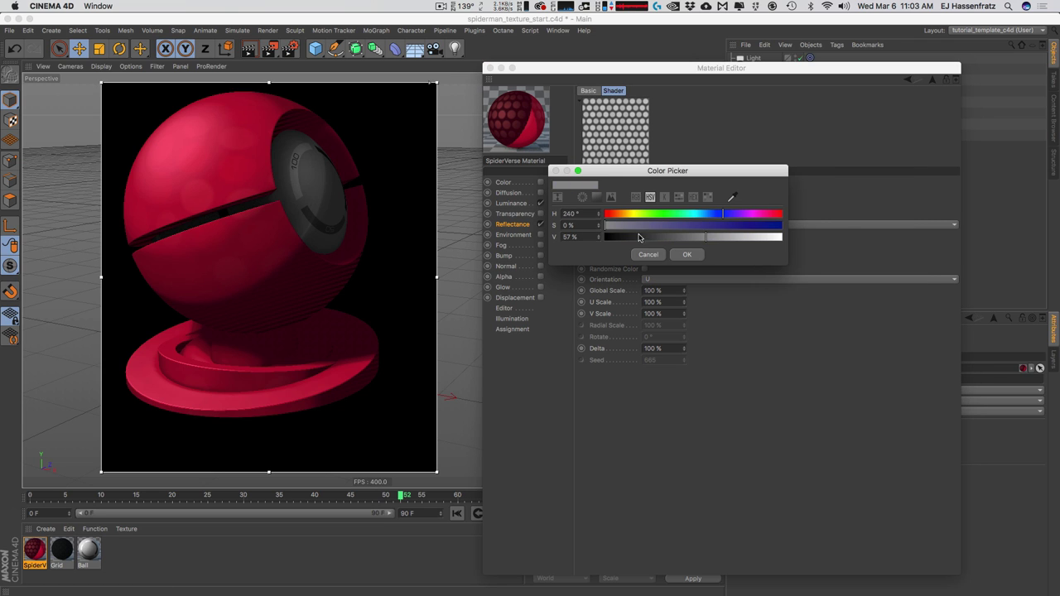
pyautogui.click(688, 255)
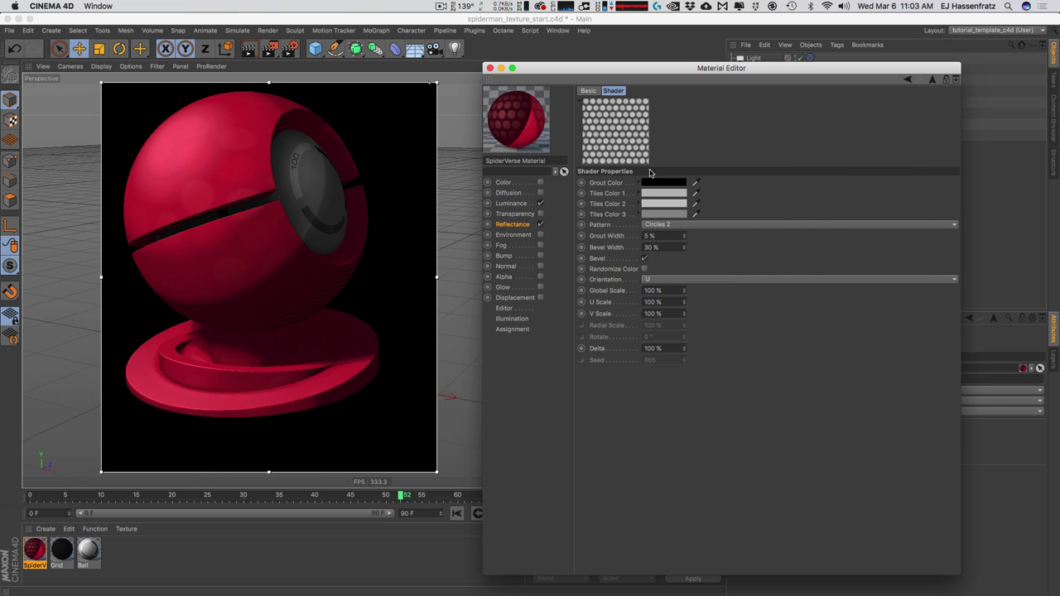
# Adjust the tile brightness with white for Tiles Color 1, mid grey for Tiles Color 2 and darker grey for Tiles Color 3.
pyautogui.click(671, 217)
pyautogui.click(681, 257)
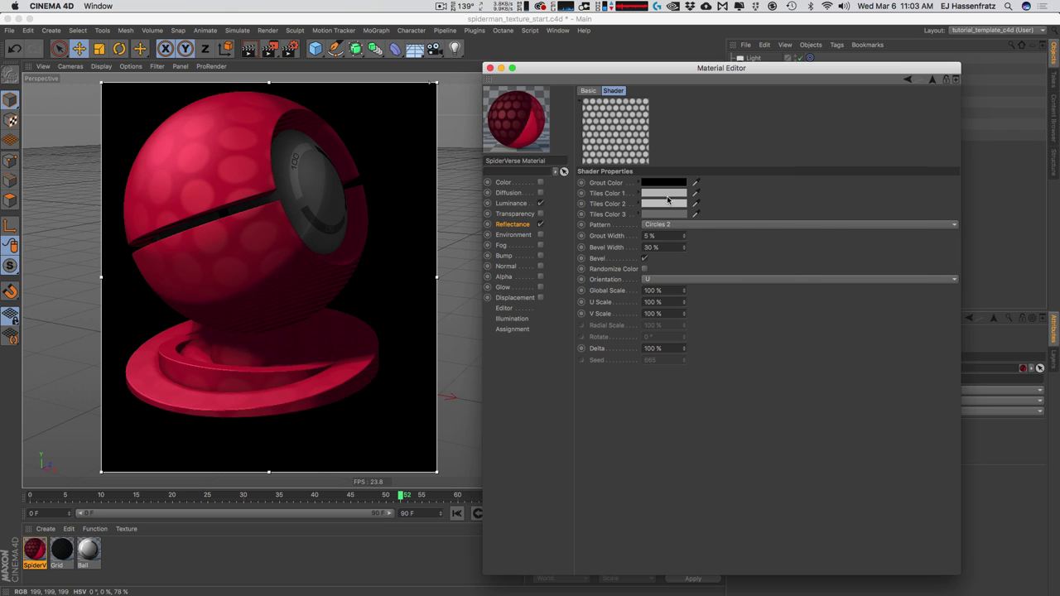
pyautogui.click(678, 224)
pyautogui.moveTo(733, 215); pyautogui.dragTo(742, 216)
pyautogui.click(686, 233)
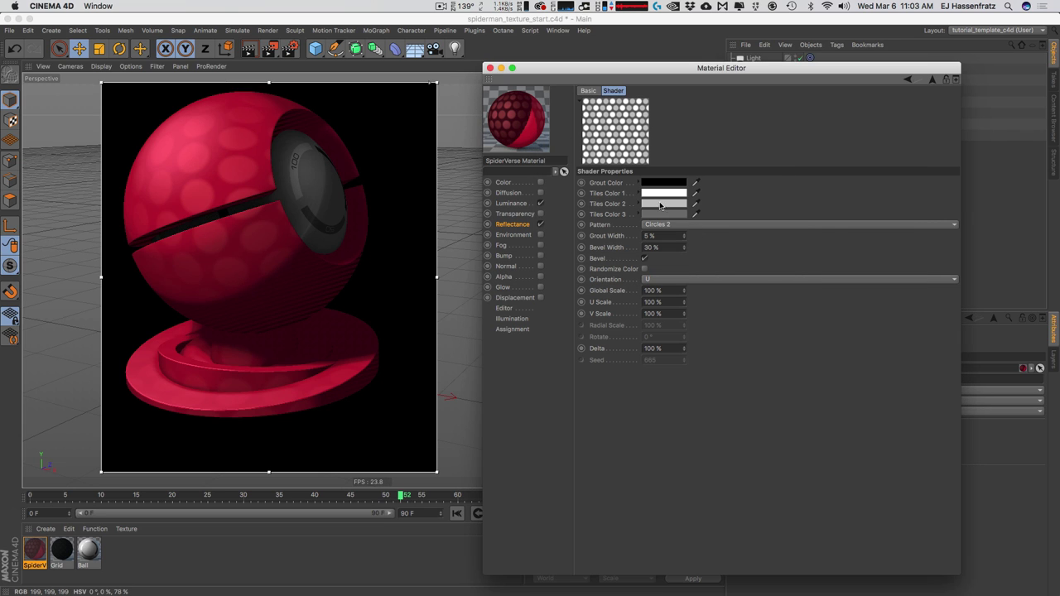
pyautogui.click(667, 208)
pyautogui.click(714, 224)
pyautogui.click(686, 242)
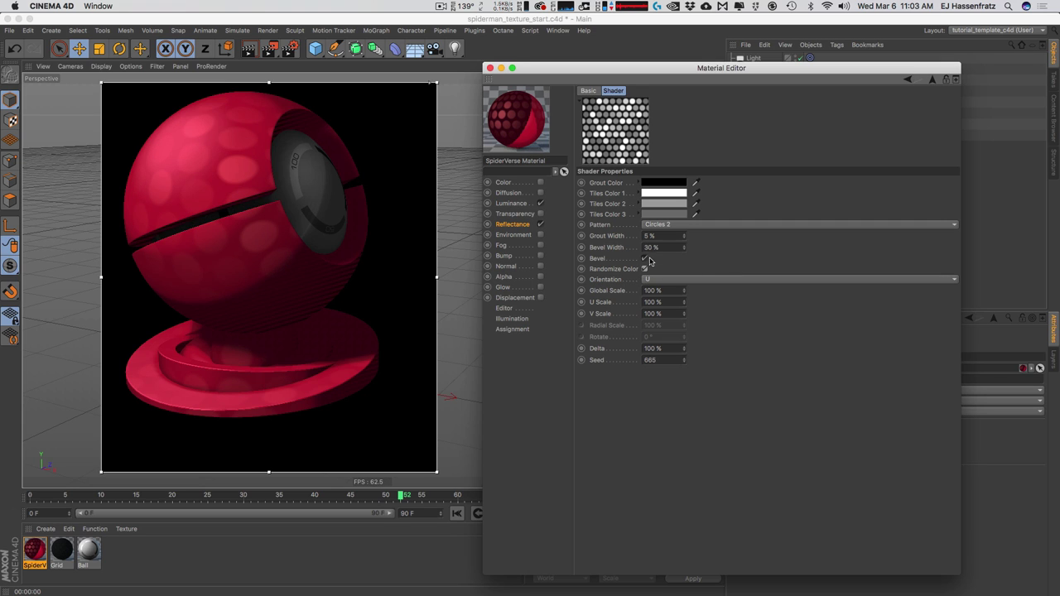
# Enable Randomize Color and disable Bevel in the Tiles shader, with Grout Width at 45% and Bevel Width at 20%.
pyautogui.click(644, 260)
pyautogui.click(644, 268)
pyautogui.click(648, 235)
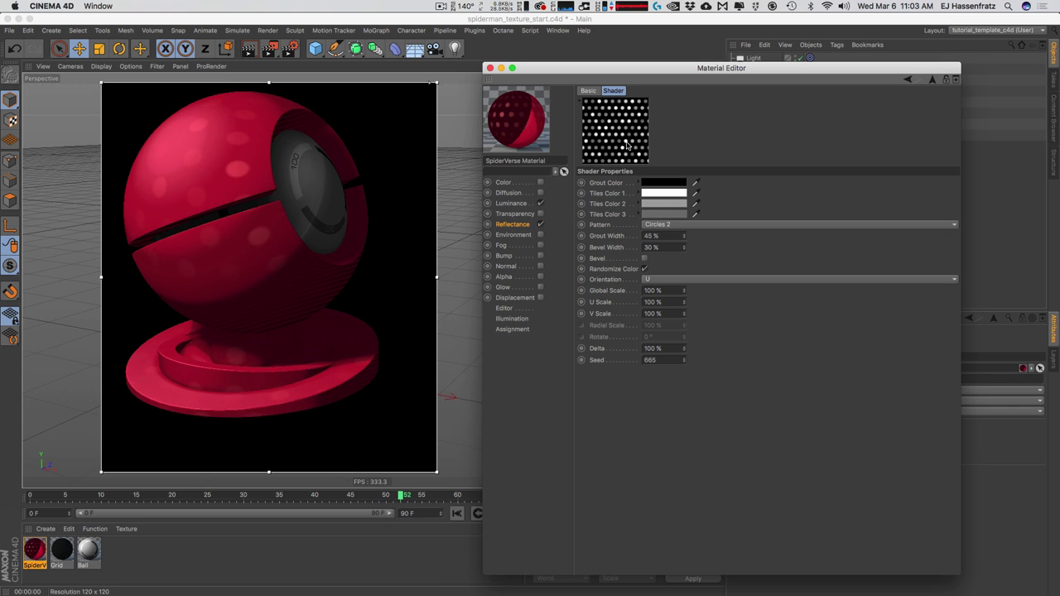
pyautogui.write('20')
pyautogui.press('Return')
pyautogui.moveTo(684, 246); pyautogui.dragTo(684, 269)
# Shrink the circle pattern to a Global Scale of 10% and fine-tune the Grout Width.
pyautogui.doubleClick(654, 290)
pyautogui.write('10')
pyautogui.press('Return')
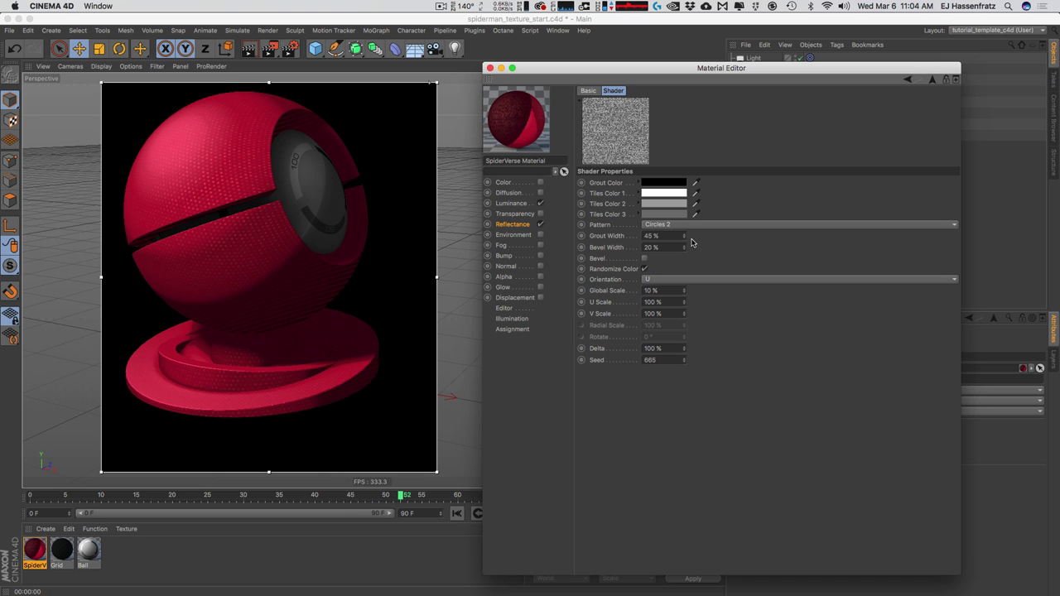
pyautogui.moveTo(683, 239); pyautogui.dragTo(683, 241)
# Duplicate the Default Specular layer in Reflectance and rename the original layer Subtle.
pyautogui.click(513, 225)
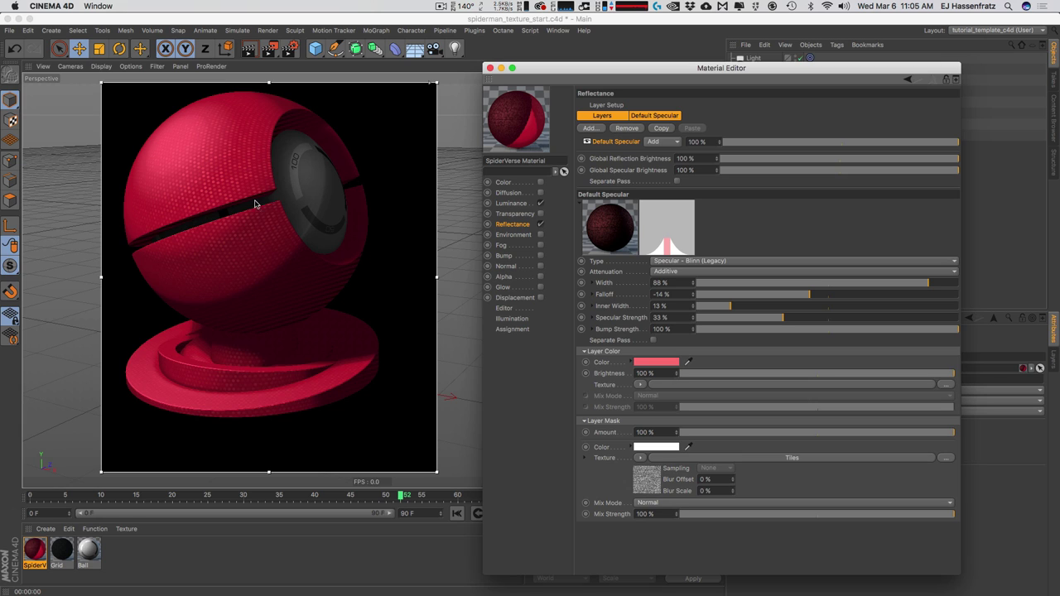
pyautogui.click(663, 128)
pyautogui.click(694, 129)
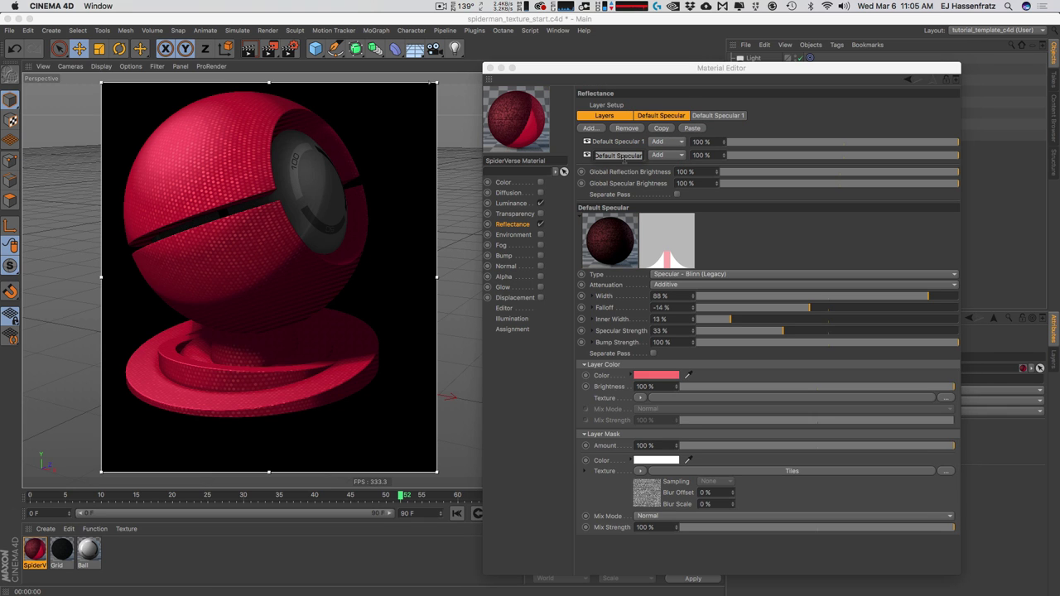
pyautogui.write('Subtle')
pyautogui.press('Return')
# Rename the duplicated specular layer, Default Specular 1, as Hot Spec.
pyautogui.click(615, 143)
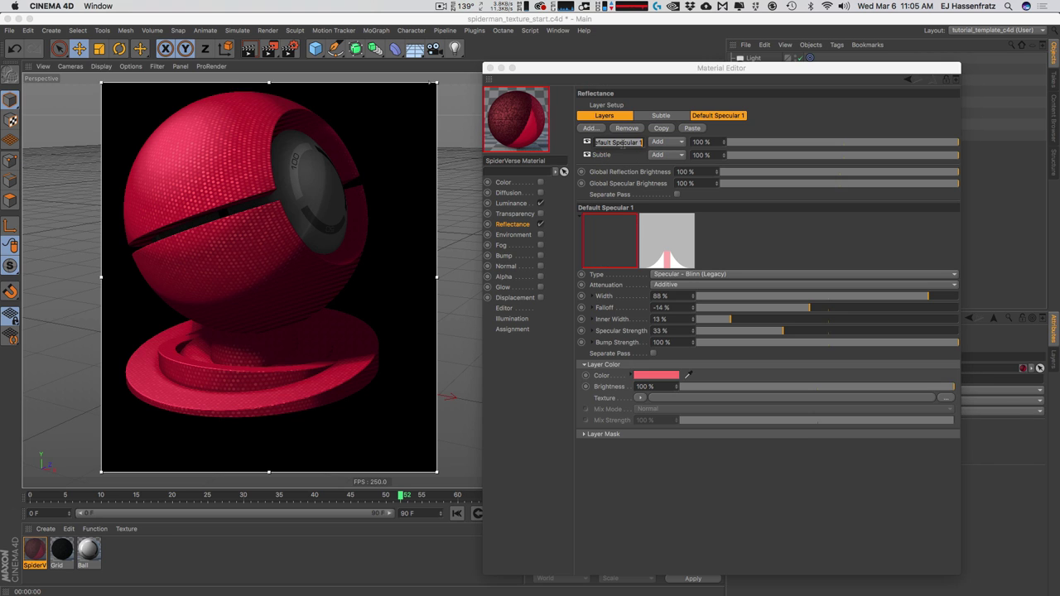
pyautogui.doubleClick(617, 142)
pyautogui.write('Hot Spe')
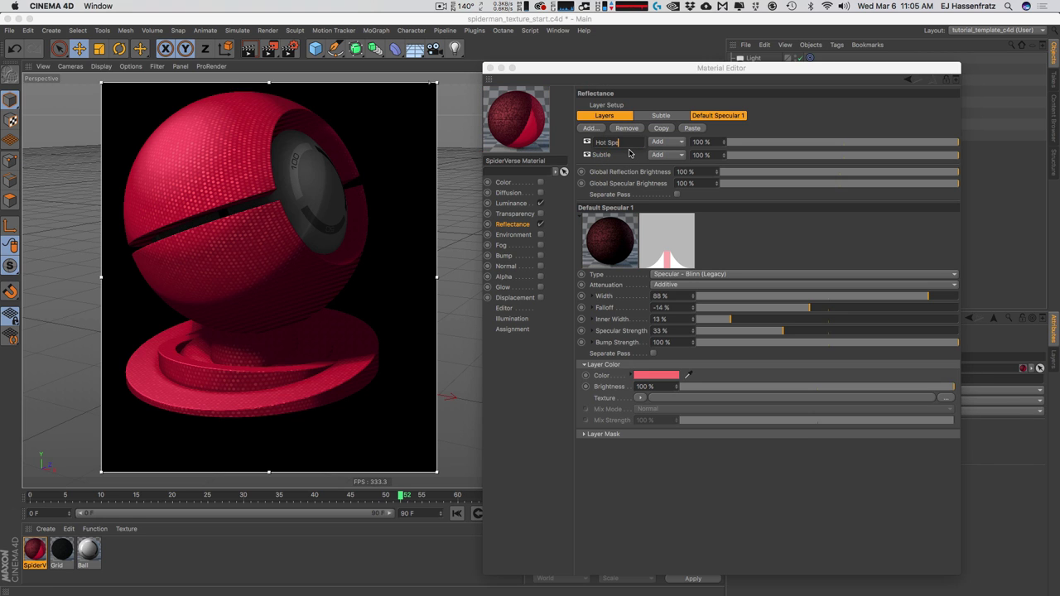
pyautogui.write('c')
pyautogui.press('Return')
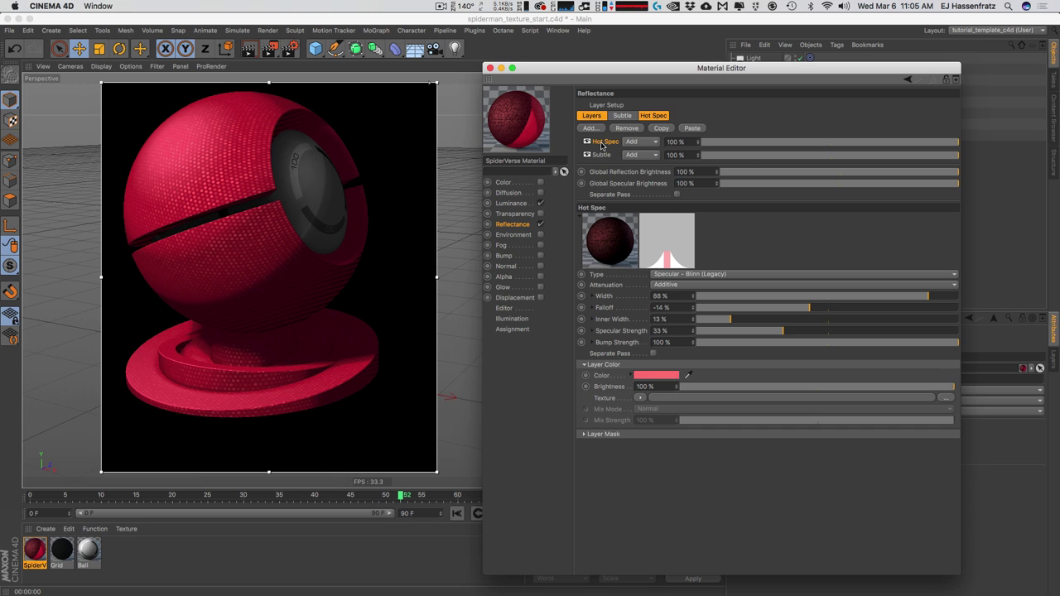
# Tint Hot Spec pink with hue 319°, about 40% saturation and 100% value, and set Width to 46% and Specular Strength to 100%.
pyautogui.click(658, 375)
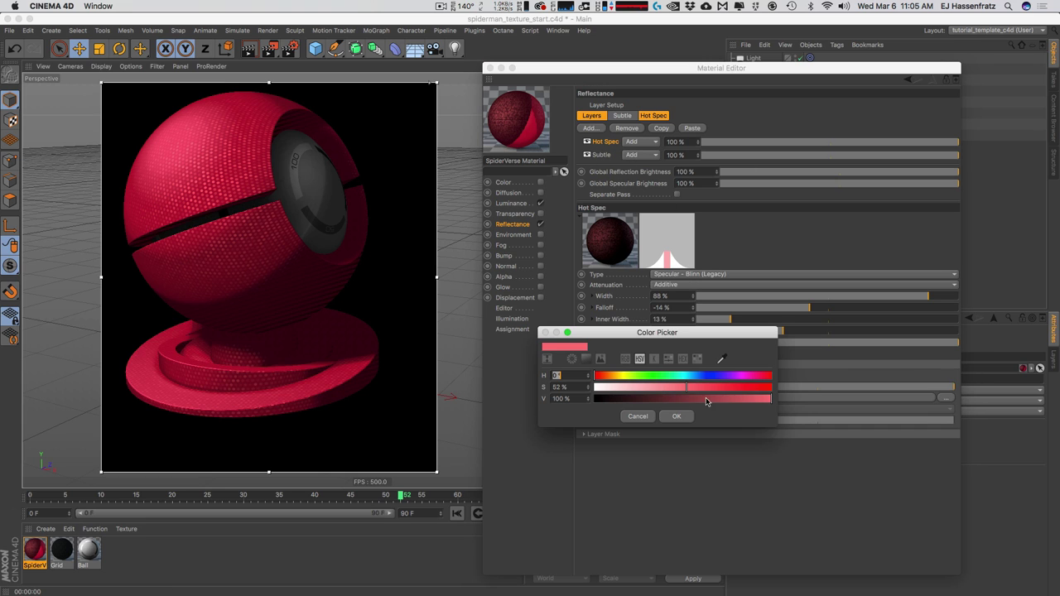
pyautogui.moveTo(673, 389); pyautogui.dragTo(651, 387)
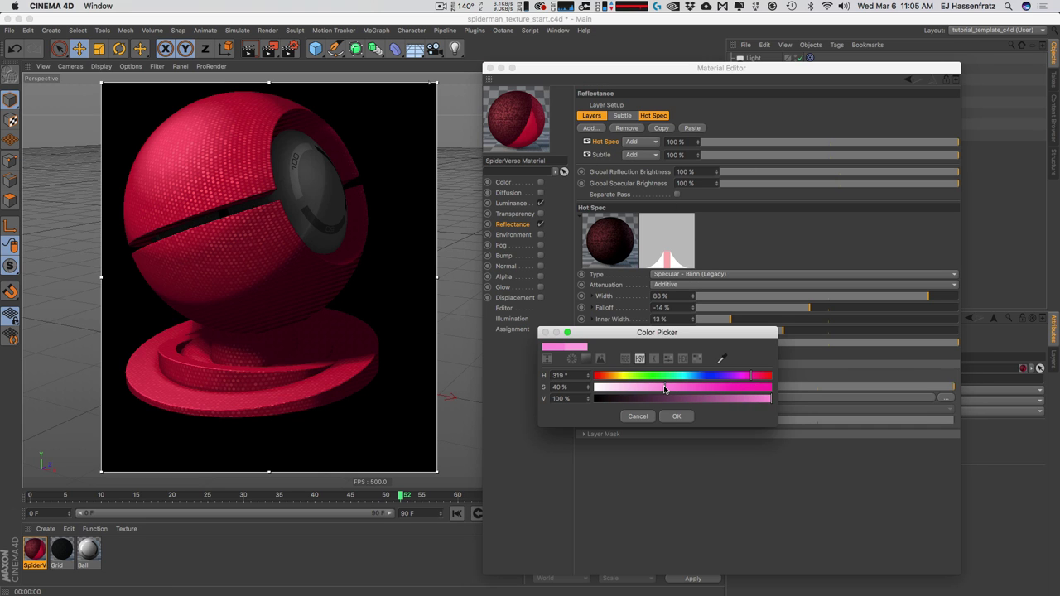
pyautogui.click(676, 416)
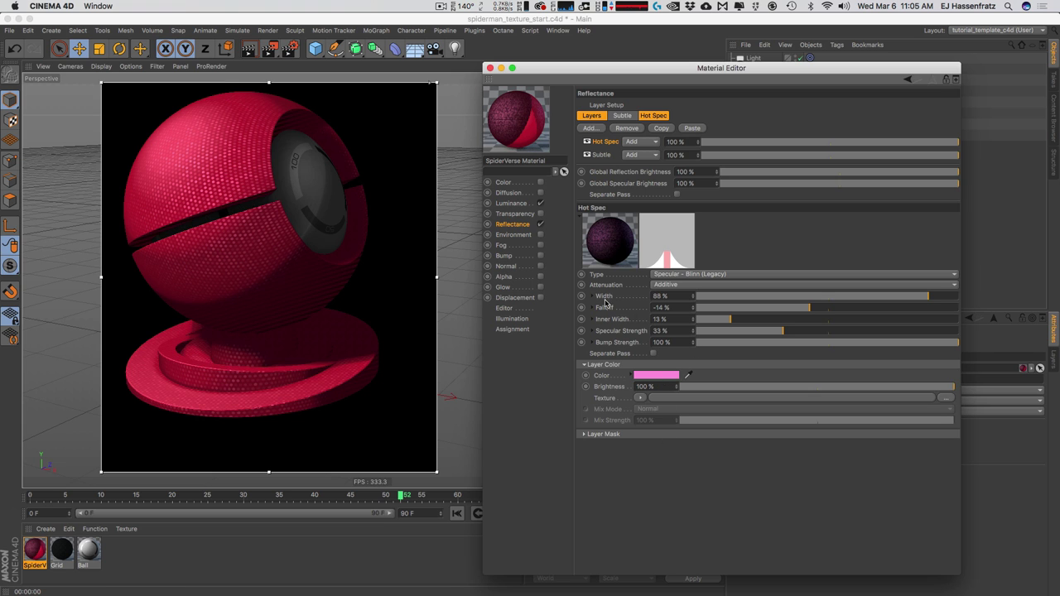
pyautogui.moveTo(903, 298); pyautogui.dragTo(818, 295)
pyautogui.moveTo(865, 330); pyautogui.dragTo(955, 331)
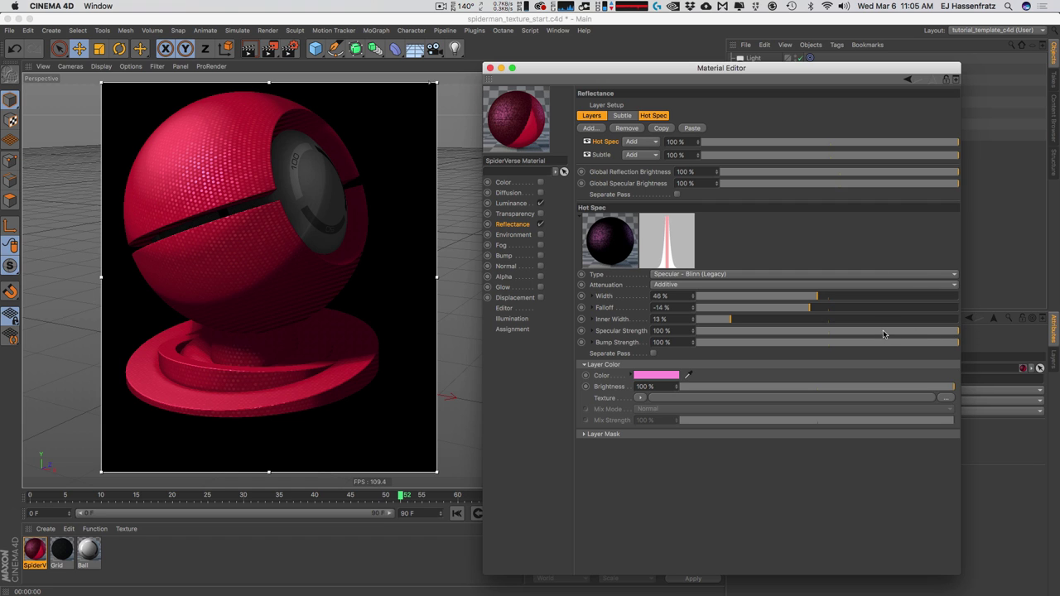
# Set Hot Spec's Inner Width to 11%, Falloff to -24%, Width to 36% and layer color Brightness to 160%.
pyautogui.moveTo(723, 318); pyautogui.dragTo(719, 318)
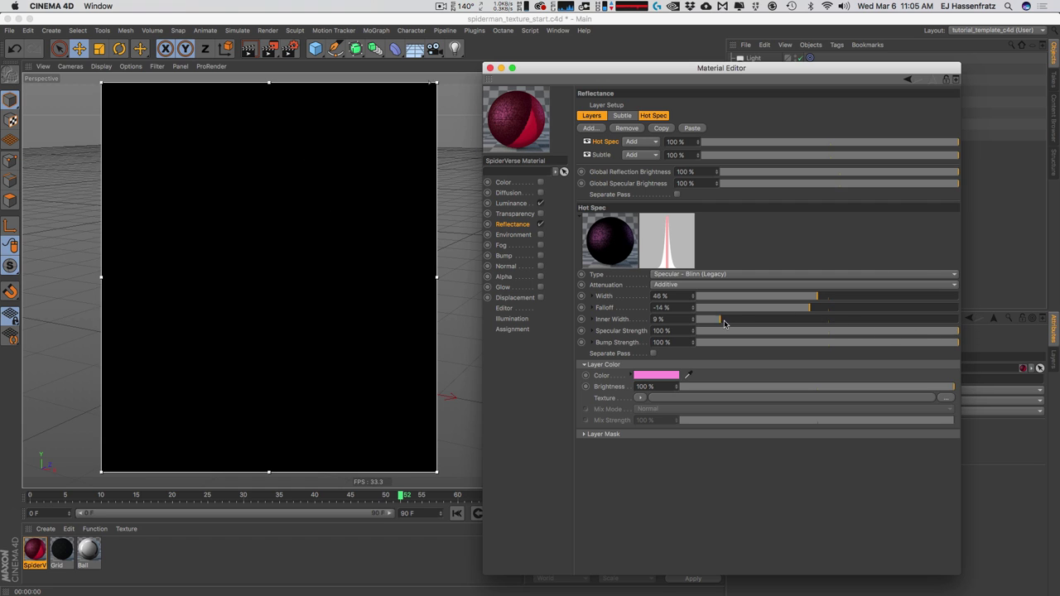
pyautogui.moveTo(809, 307); pyautogui.dragTo(798, 310)
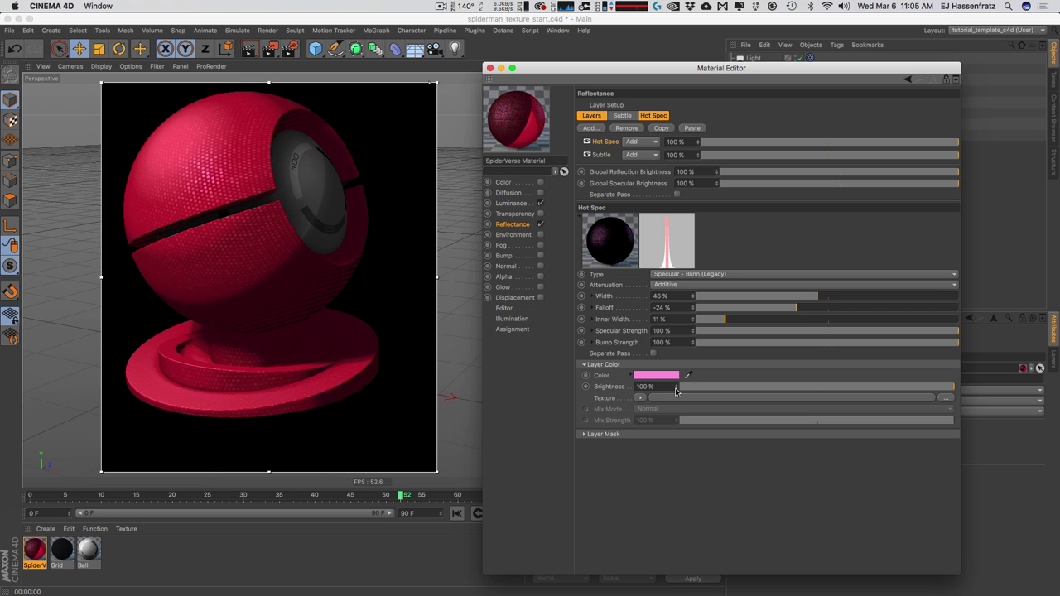
pyautogui.moveTo(677, 390); pyautogui.dragTo(659, 387)
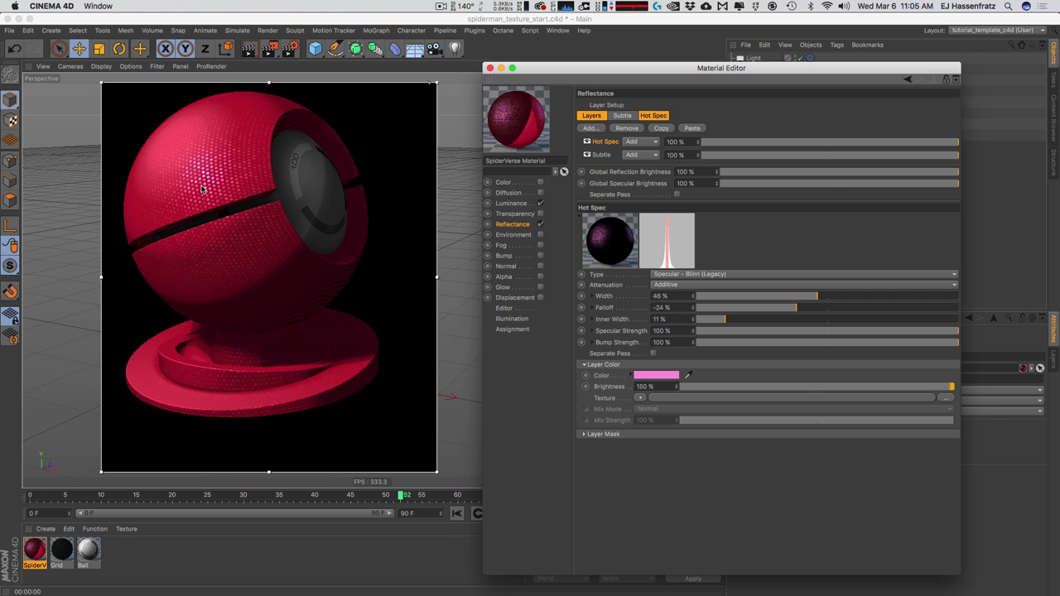
pyautogui.moveTo(809, 296); pyautogui.dragTo(790, 296)
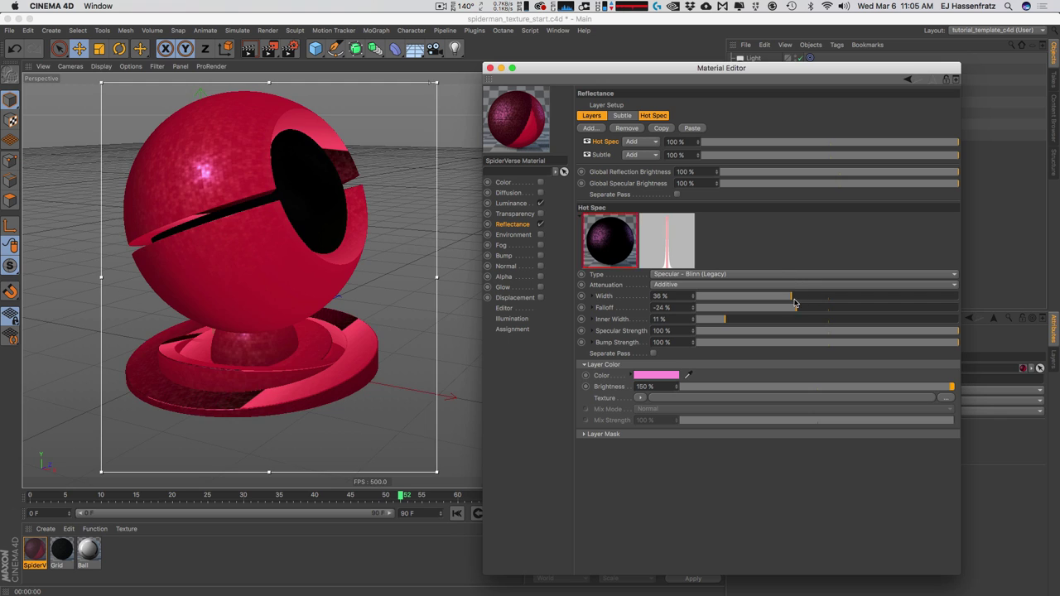
pyautogui.click(654, 386)
pyautogui.write('160')
pyautogui.press('Return')
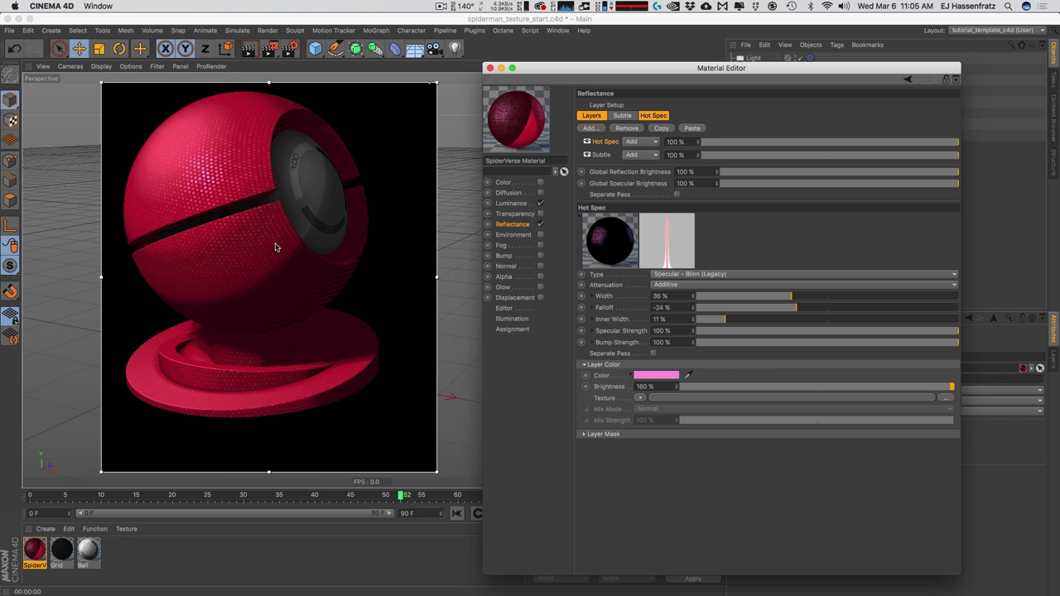
# Set the Grout Width of the Tiles shader in Hot Spec's layer mask to 25%.
pyautogui.click(631, 436)
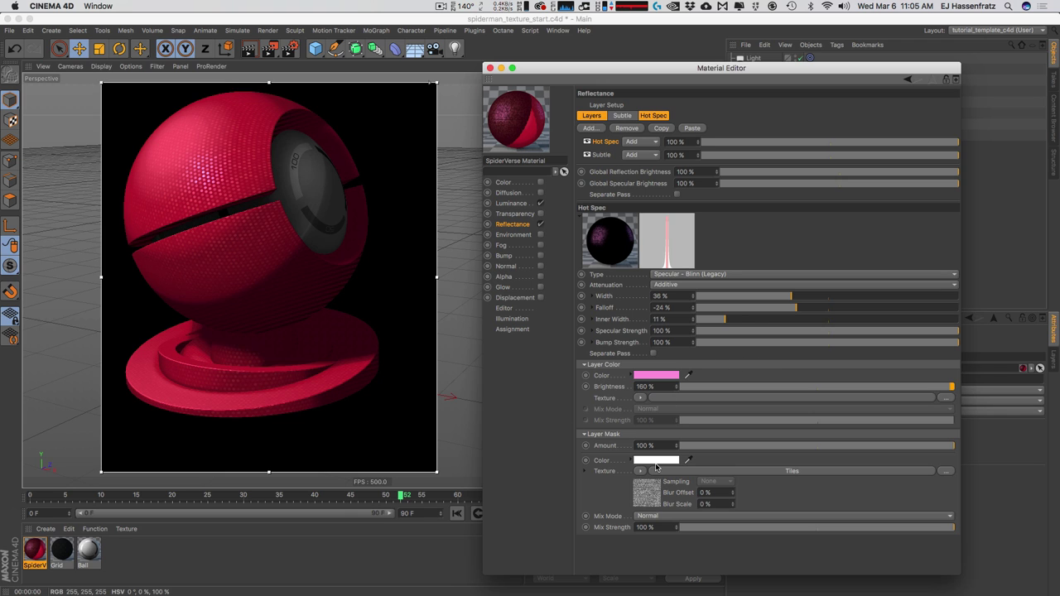
pyautogui.click(697, 471)
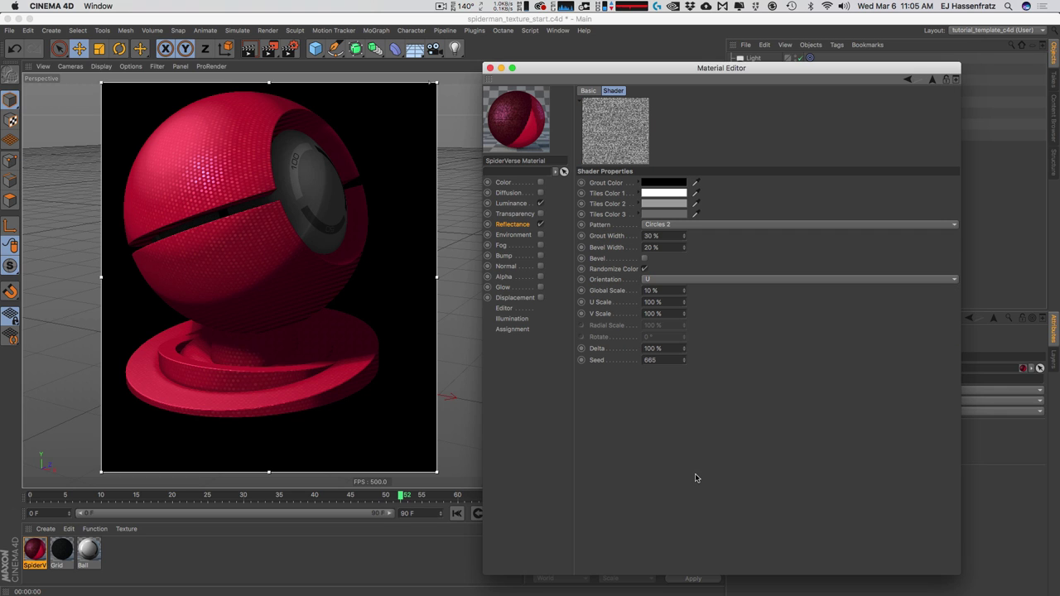
pyautogui.click(669, 236)
pyautogui.write('21')
pyautogui.press('Return')
pyautogui.click(684, 233)
pyautogui.doubleClick(650, 236)
pyautogui.write('25')
pyautogui.press('Return')
pyautogui.click(518, 225)
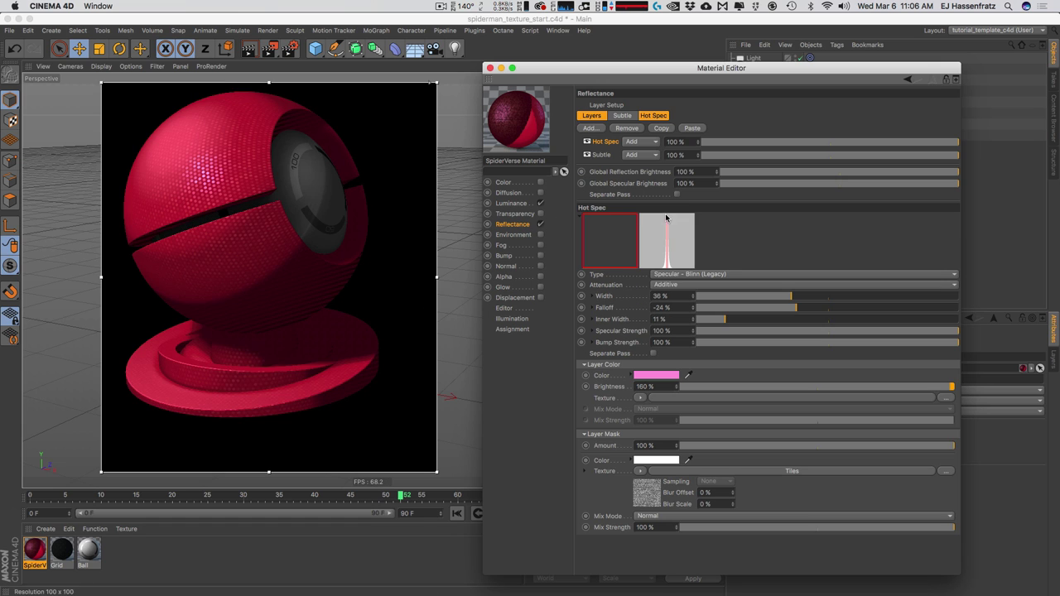
# Set the Grout Width of the Tiles shader in the Subtle layer's mask to 35%.
pyautogui.click(603, 155)
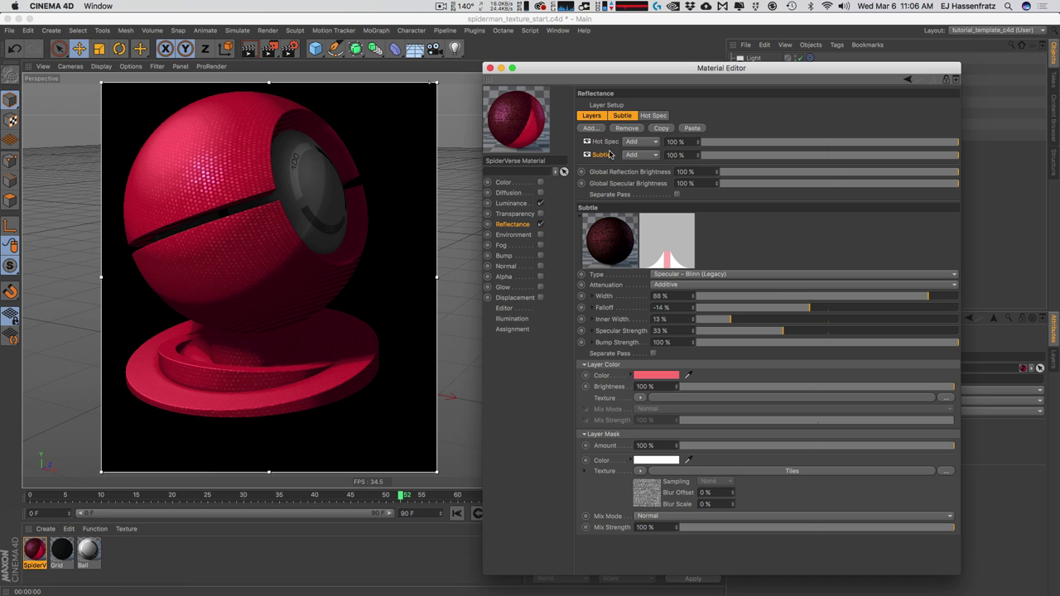
pyautogui.click(687, 472)
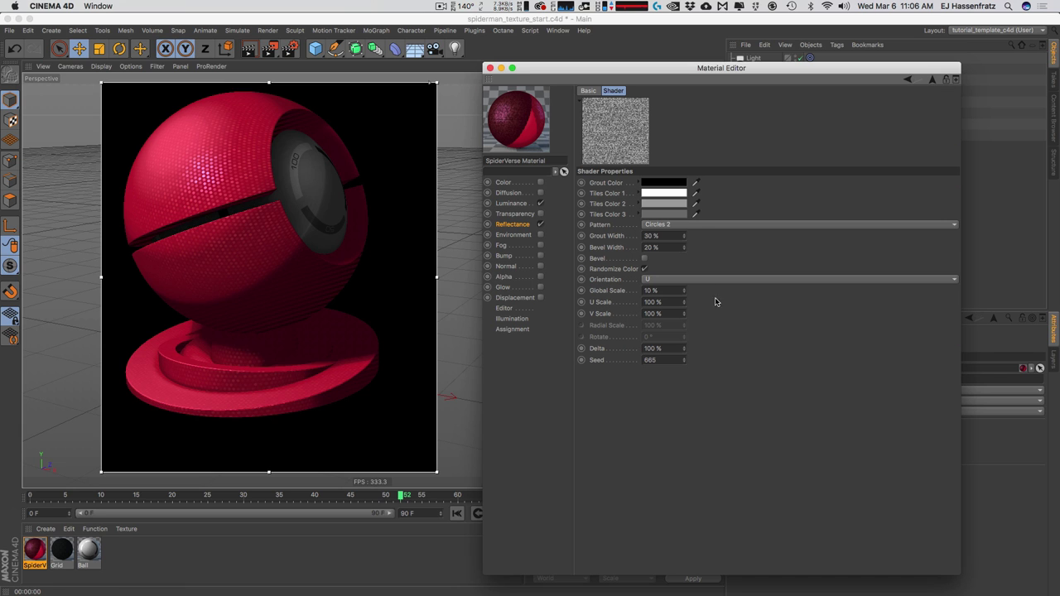
pyautogui.moveTo(687, 238); pyautogui.dragTo(681, 233)
pyautogui.moveTo(684, 236); pyautogui.dragTo(687, 243)
pyautogui.click(518, 224)
# Rename the Subtle layer as Mid Size Dots and set its Width to 65%.
pyautogui.doubleClick(602, 155)
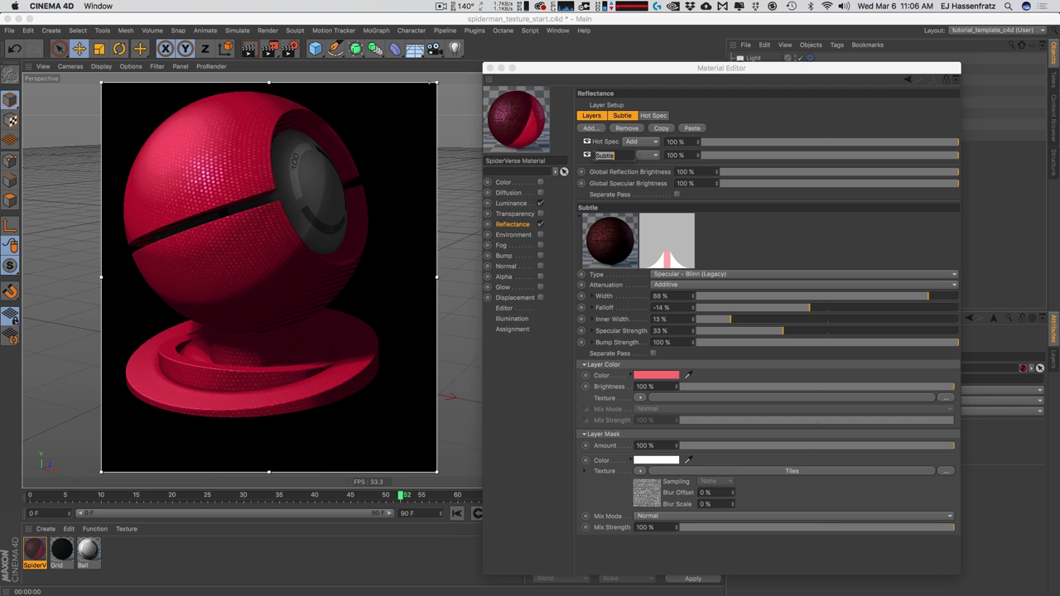
pyautogui.write('Mid Size')
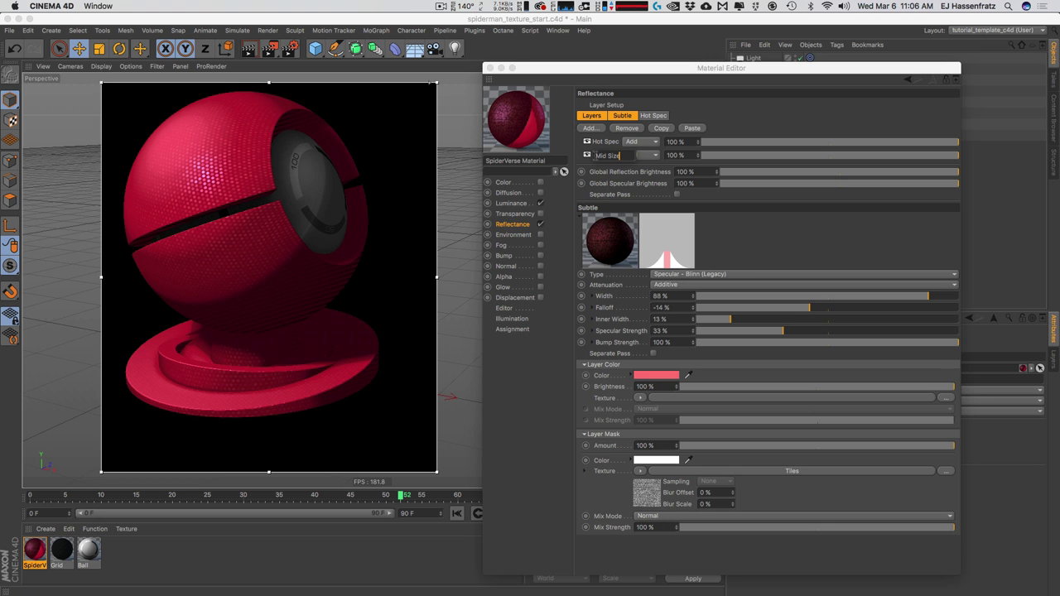
pyautogui.write(' Dots')
pyautogui.press('Return')
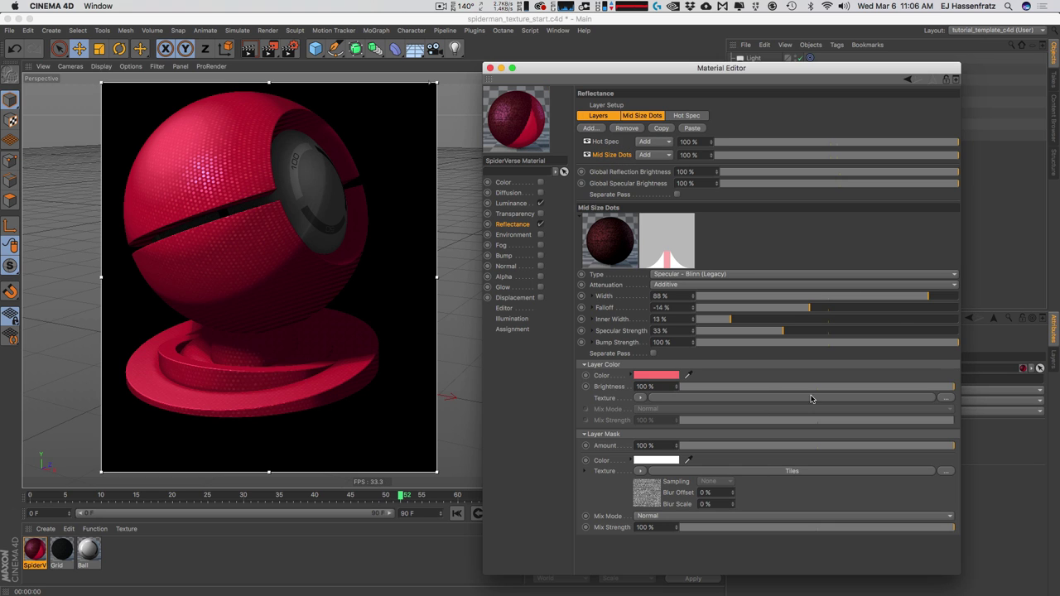
pyautogui.moveTo(908, 300); pyautogui.dragTo(861, 300)
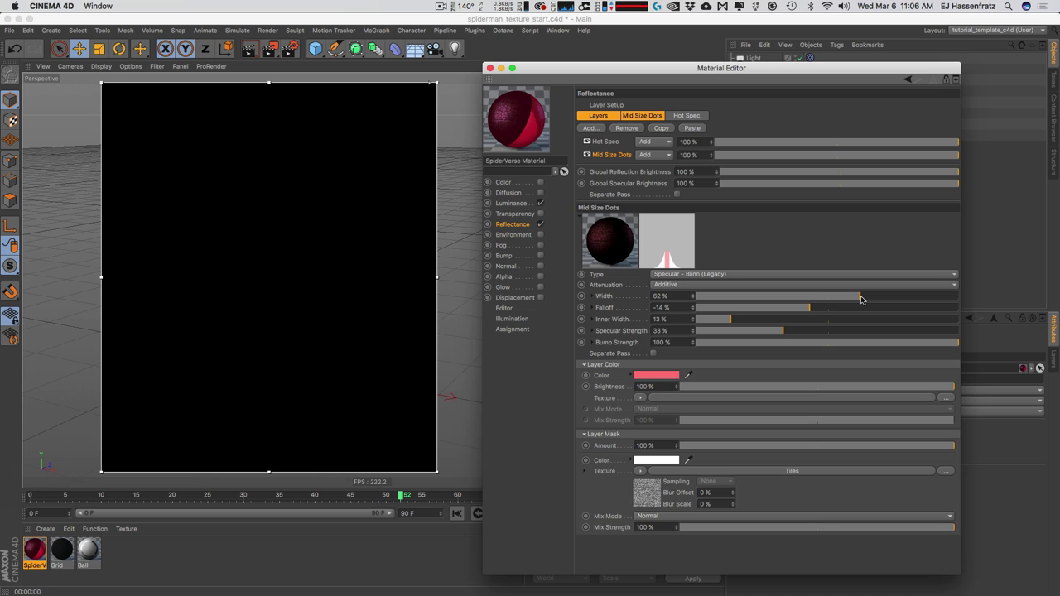
pyautogui.click(868, 299)
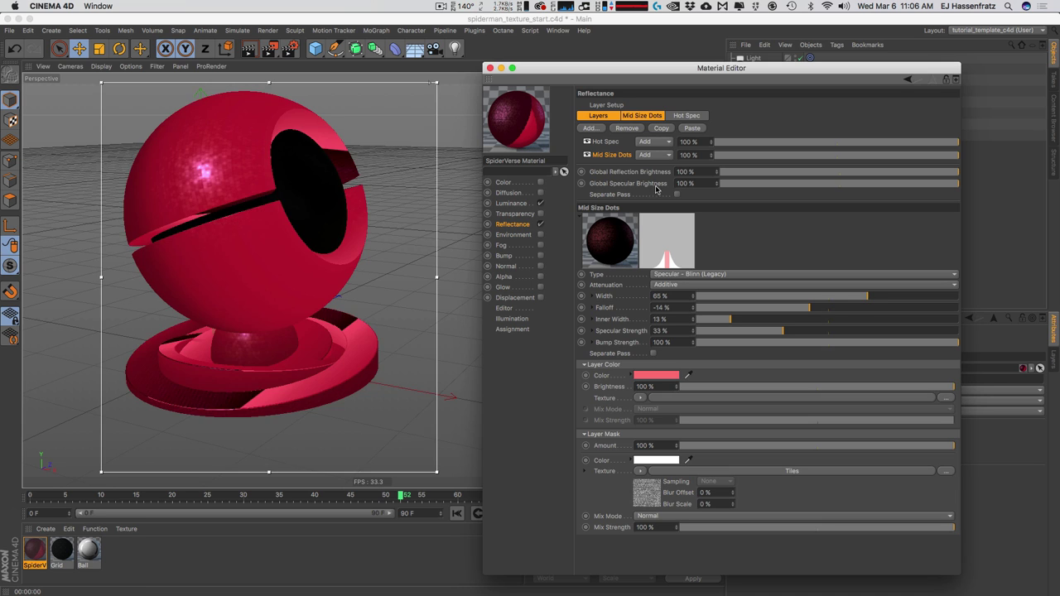
# Duplicate the Mid Size Dots layer and rename the lowest layer in the stack Small Dots.
pyautogui.click(692, 129)
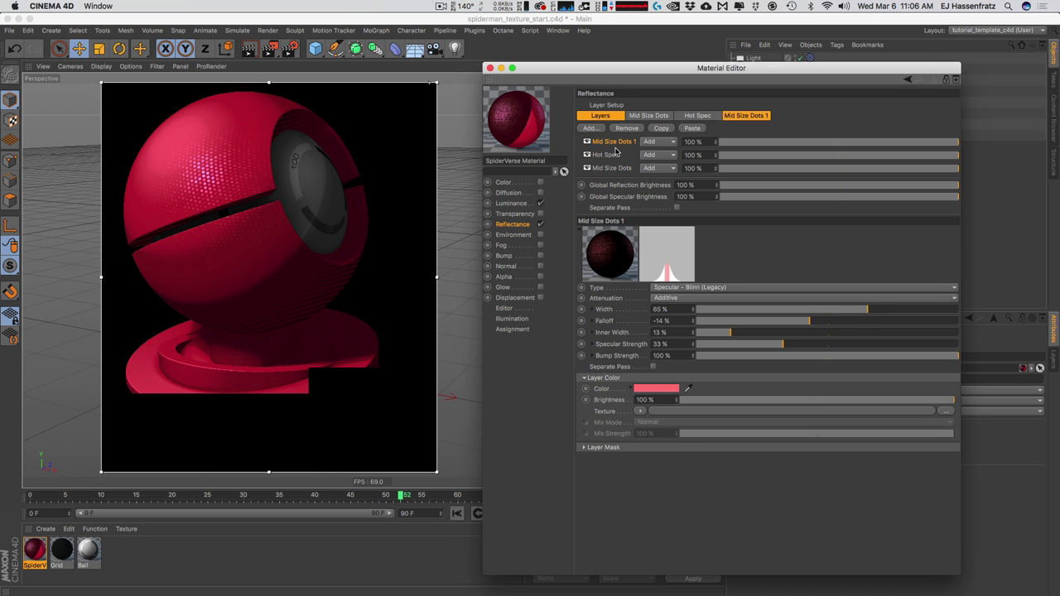
pyautogui.click(611, 169)
pyautogui.doubleClick(611, 169)
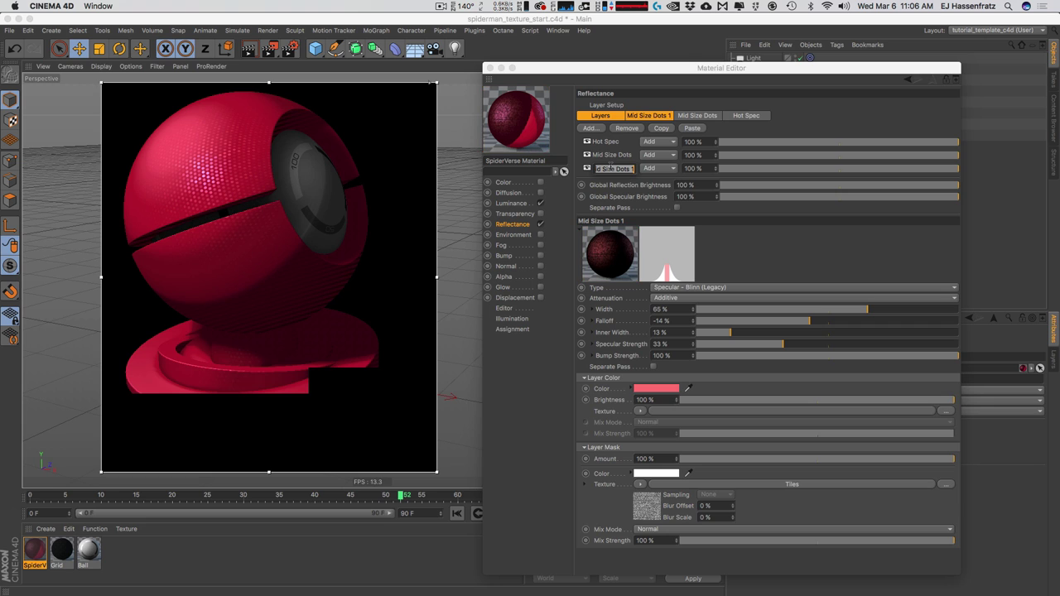
pyautogui.write('s')
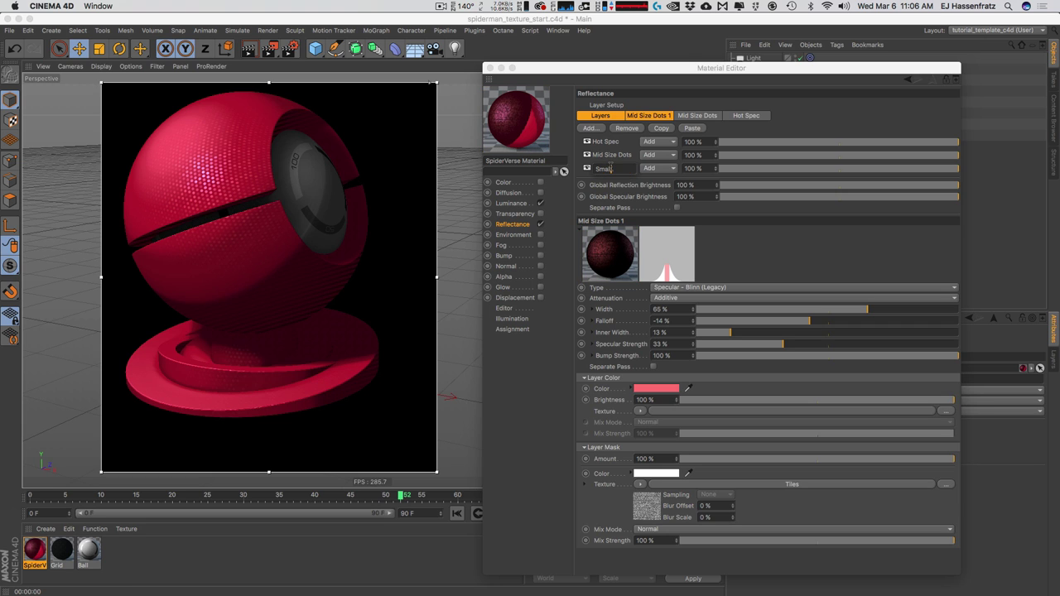
pyautogui.write('mall Dots')
pyautogui.press('Return')
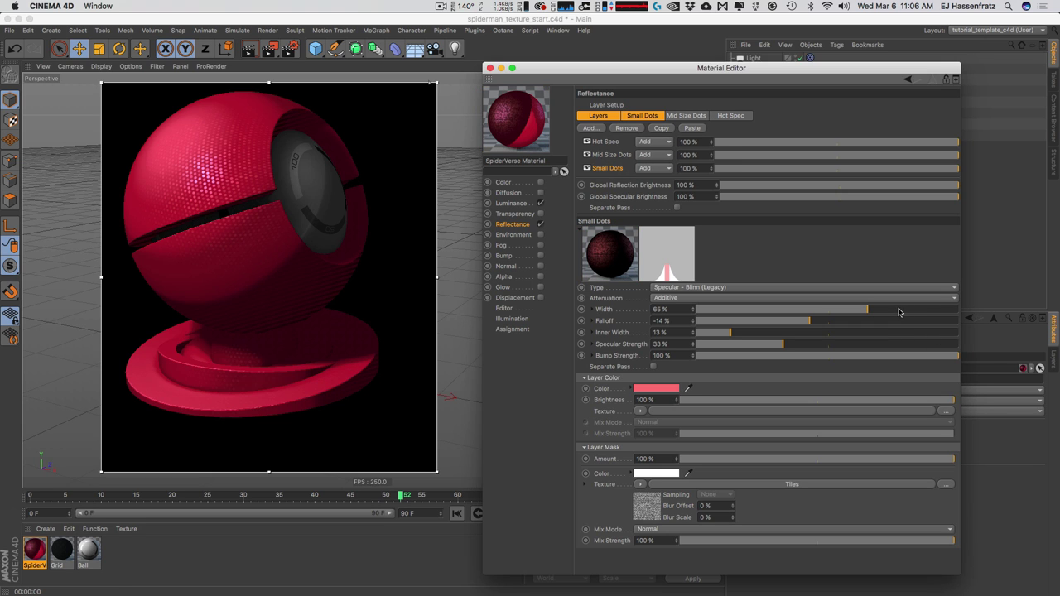
# Set the Grout Width of Small Dots' Tiles mask to 65% and the layer's Width to 79%.
pyautogui.moveTo(899, 310); pyautogui.dragTo(936, 311)
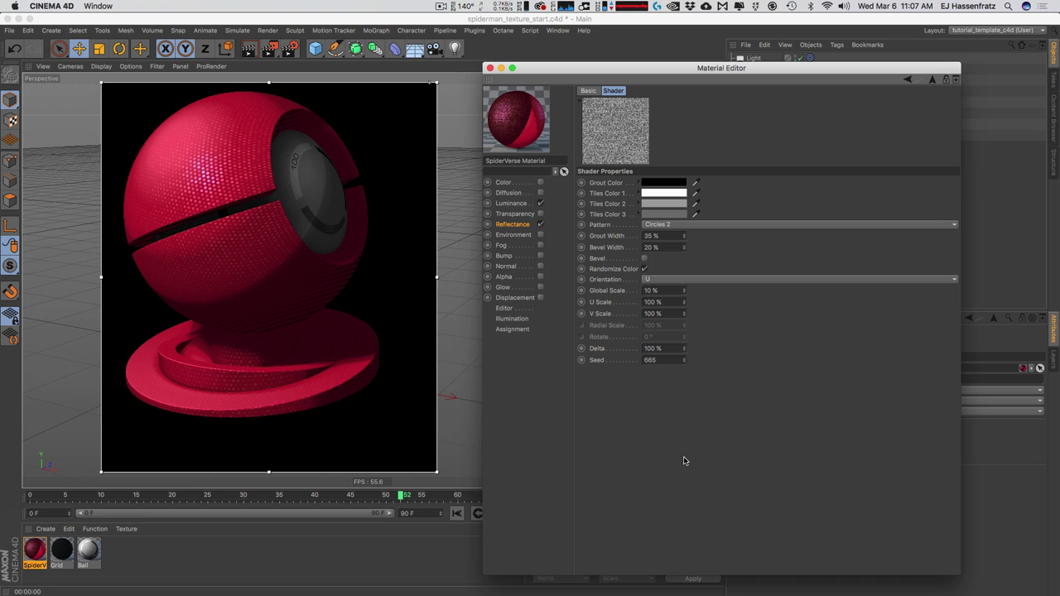
pyautogui.click(677, 484)
pyautogui.moveTo(684, 237); pyautogui.dragTo(685, 239)
pyautogui.moveTo(684, 238); pyautogui.dragTo(684, 236)
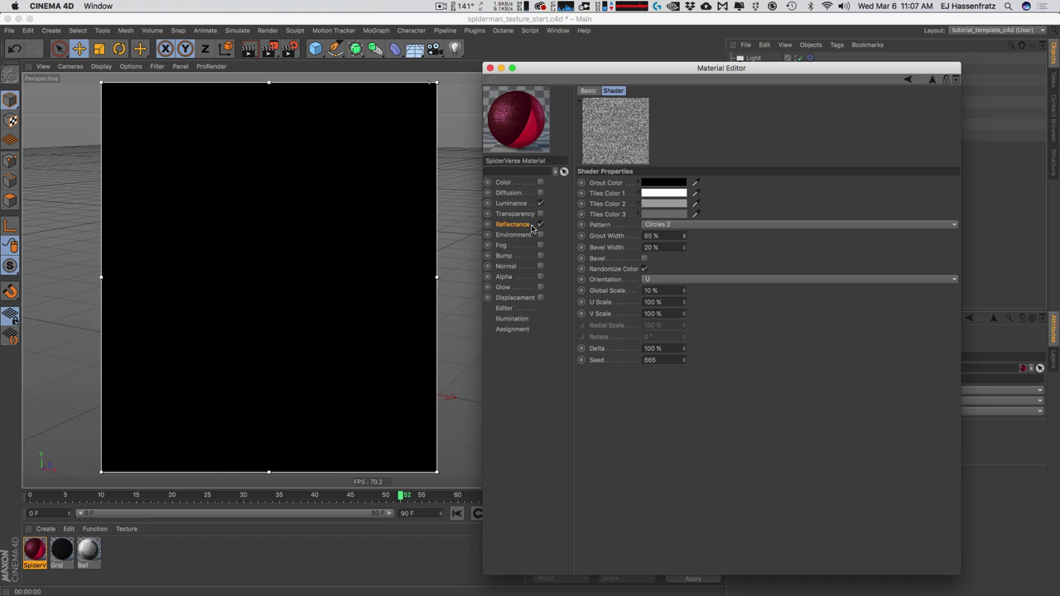
pyautogui.click(512, 225)
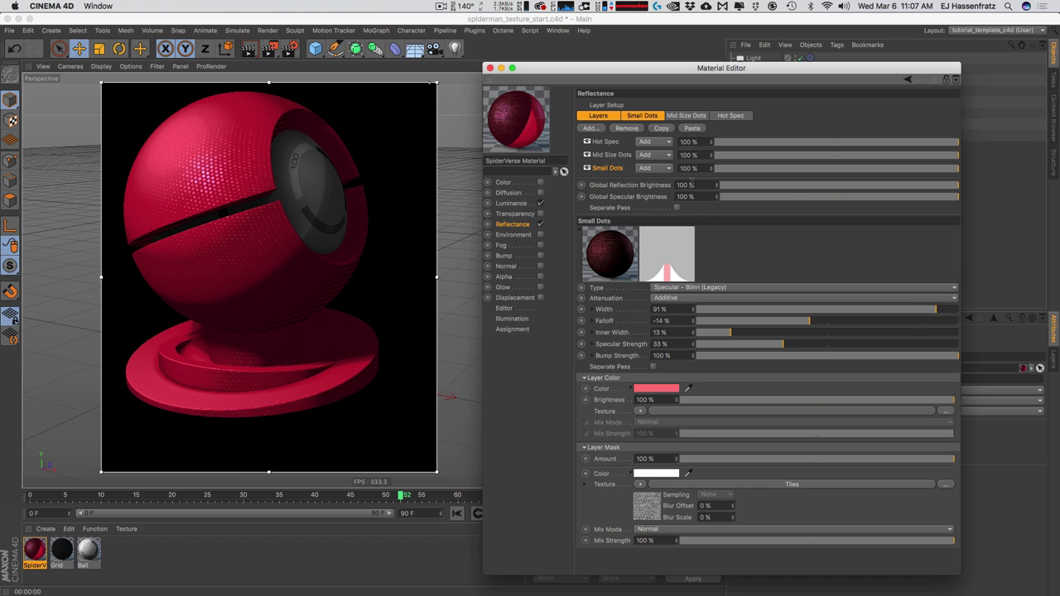
pyautogui.click(903, 310)
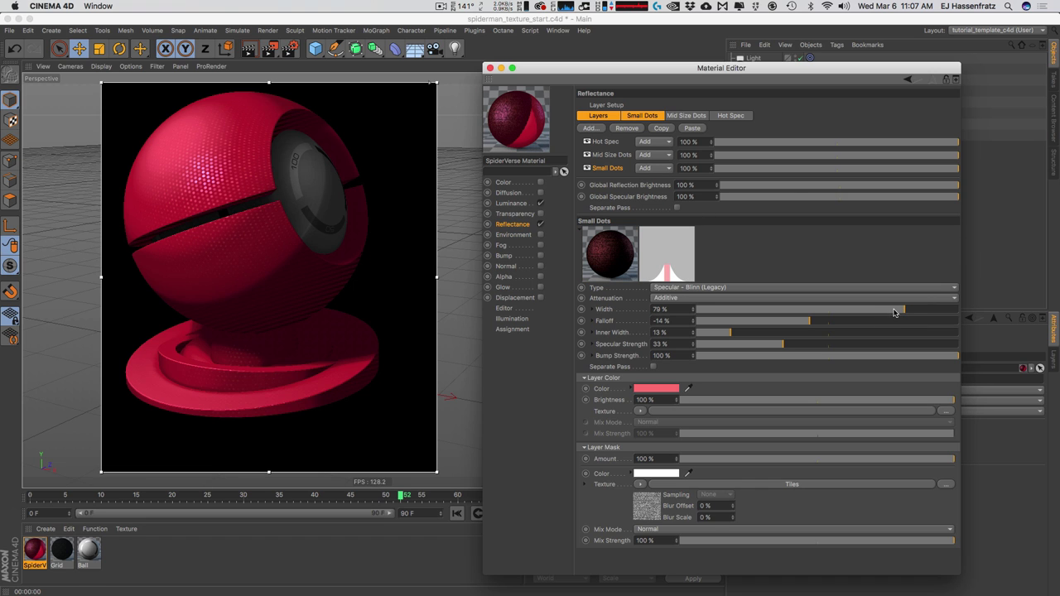
# Set the Width of Mid Size Dots to 72% and the Width of Small Dots to 75%.
pyautogui.click(608, 155)
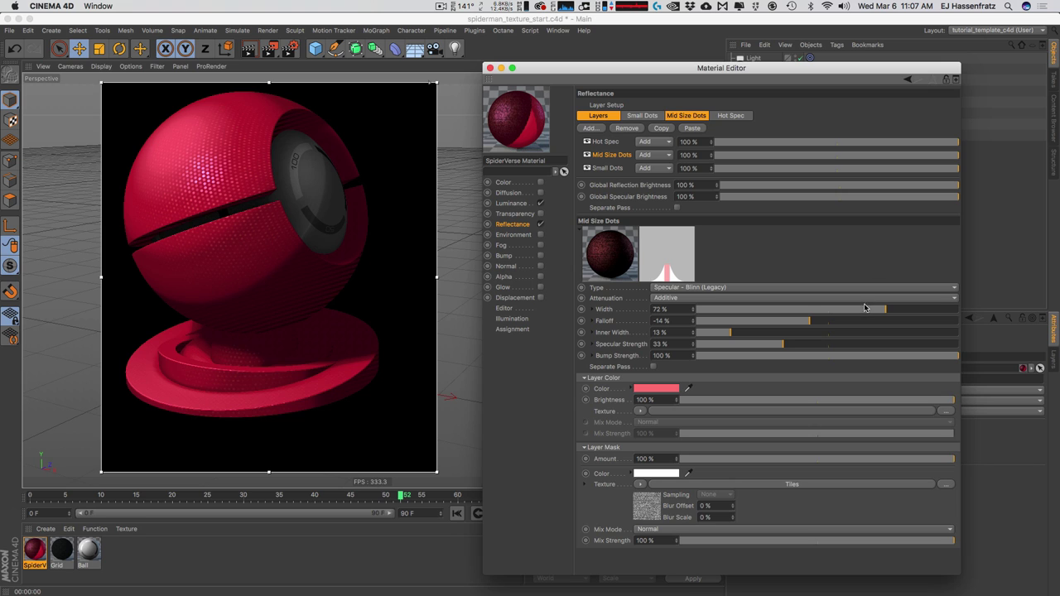
pyautogui.click(621, 168)
pyautogui.moveTo(916, 312); pyautogui.dragTo(887, 313)
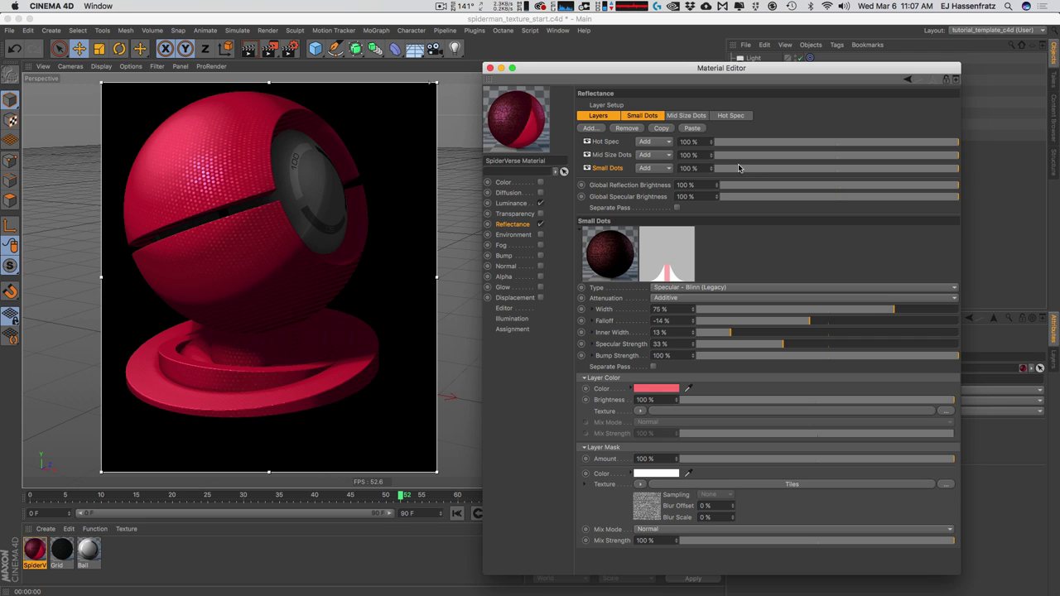
# Lower the Specular Strength of the Small Dots layer and compare it with Mid Size Dots.
pyautogui.click(612, 155)
pyautogui.click(608, 168)
pyautogui.moveTo(767, 345); pyautogui.dragTo(748, 348)
pyautogui.click(621, 156)
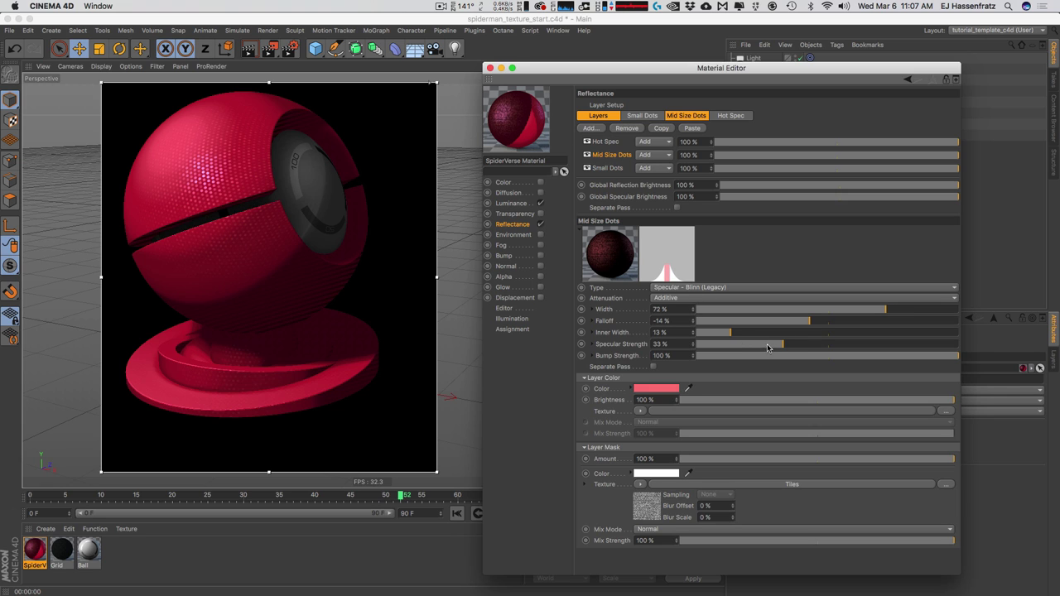
# Raise the layer color Brightness of Hot Spec to 183%.
pyautogui.click(607, 142)
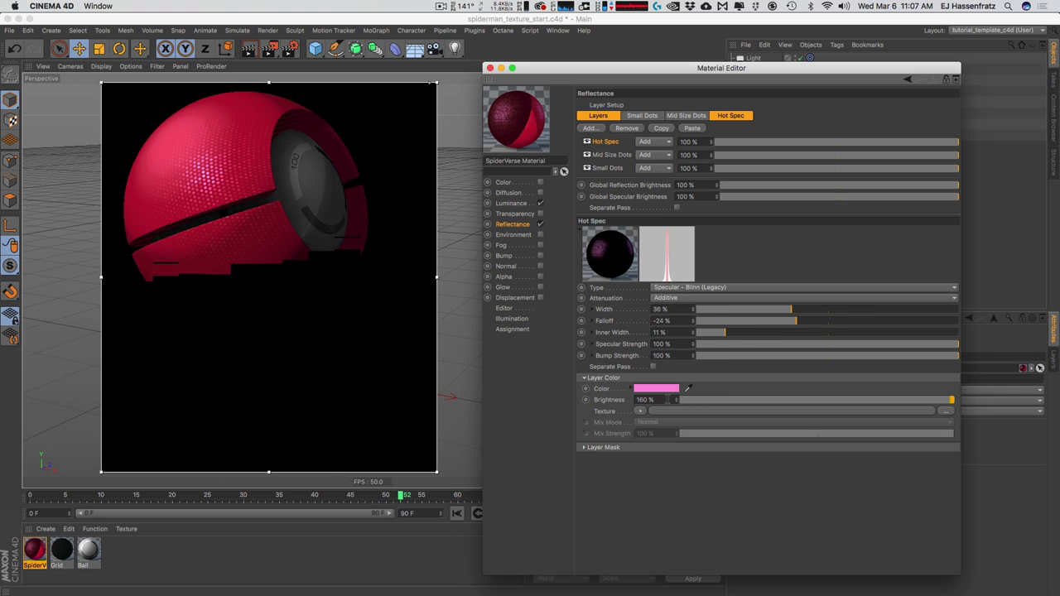
pyautogui.moveTo(675, 400); pyautogui.dragTo(675, 403)
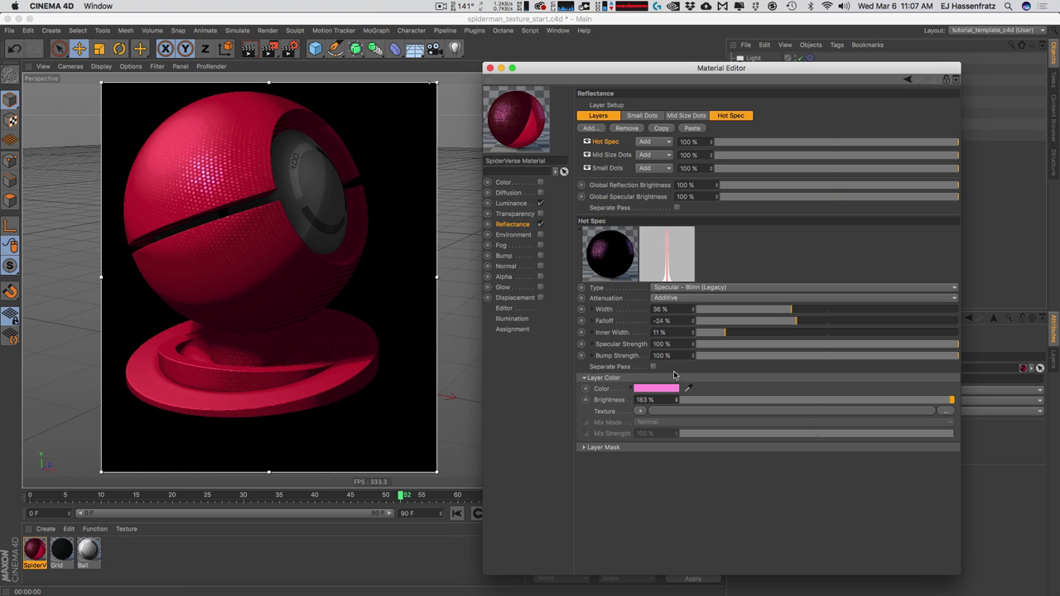
# Fine-tune the Hot Spec layer's color brightness and set Mid Size Dots to 120% brightness and 40% specular strength.
pyautogui.moveTo(675, 399); pyautogui.dragTo(678, 401)
pyautogui.click(611, 155)
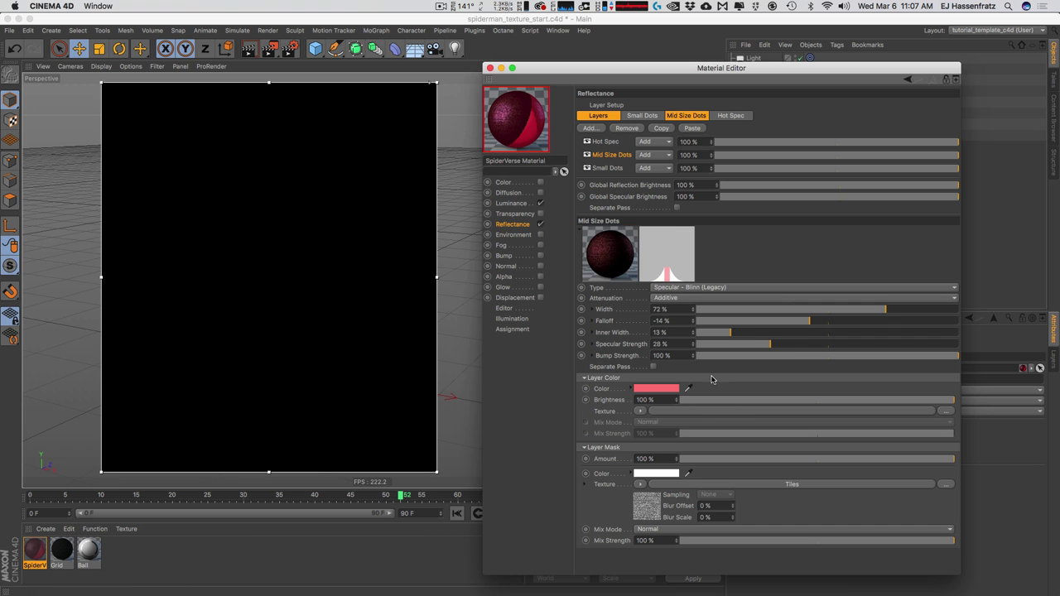
pyautogui.moveTo(677, 396); pyautogui.dragTo(681, 392)
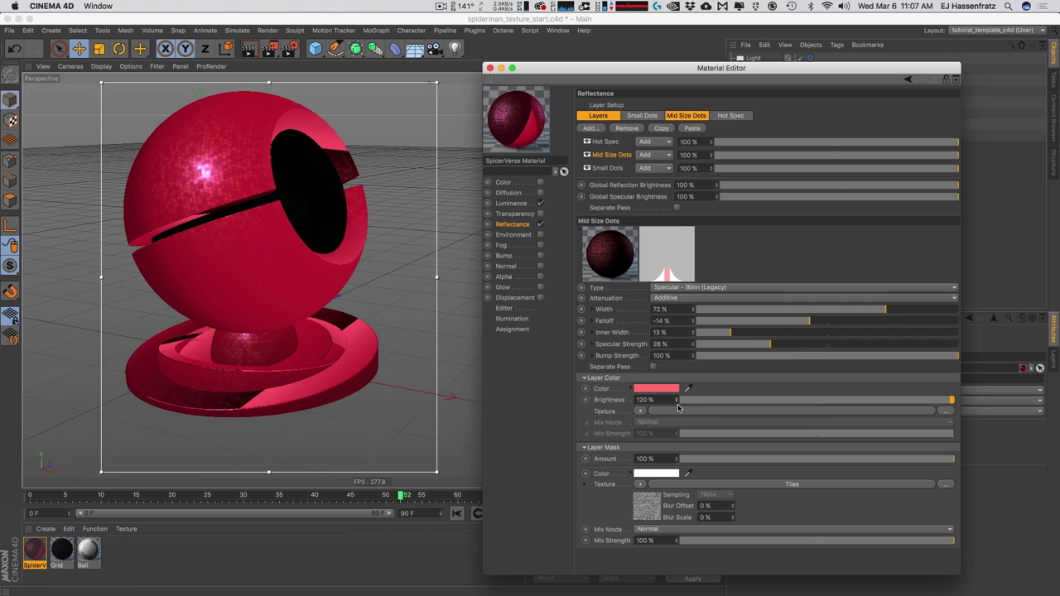
pyautogui.click(800, 344)
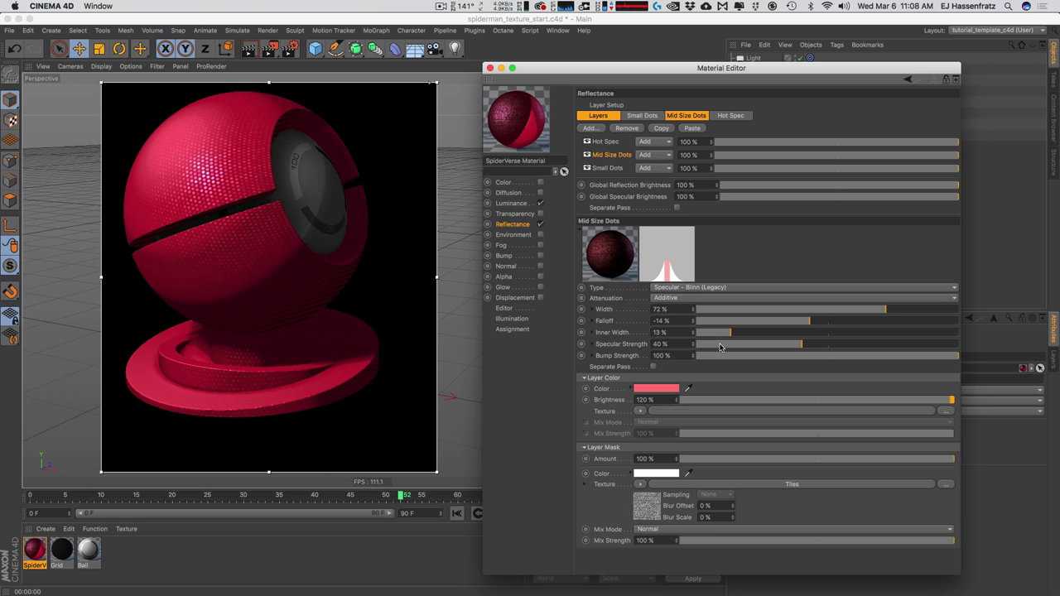
# In the Luminance channel's layer shader, set the Lines Folder opacity to 51%.
pyautogui.click(513, 205)
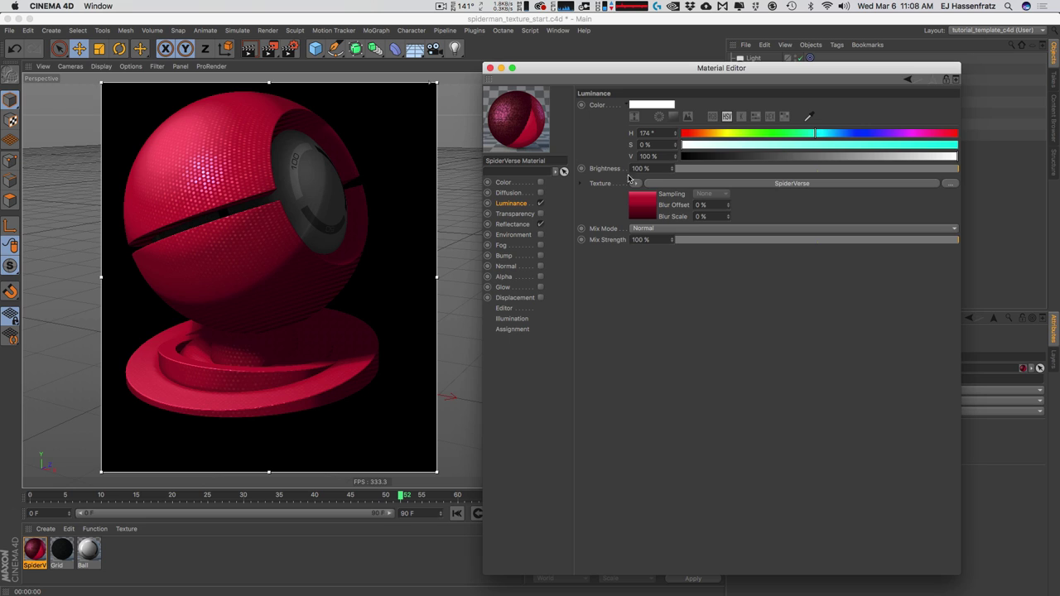
pyautogui.click(676, 184)
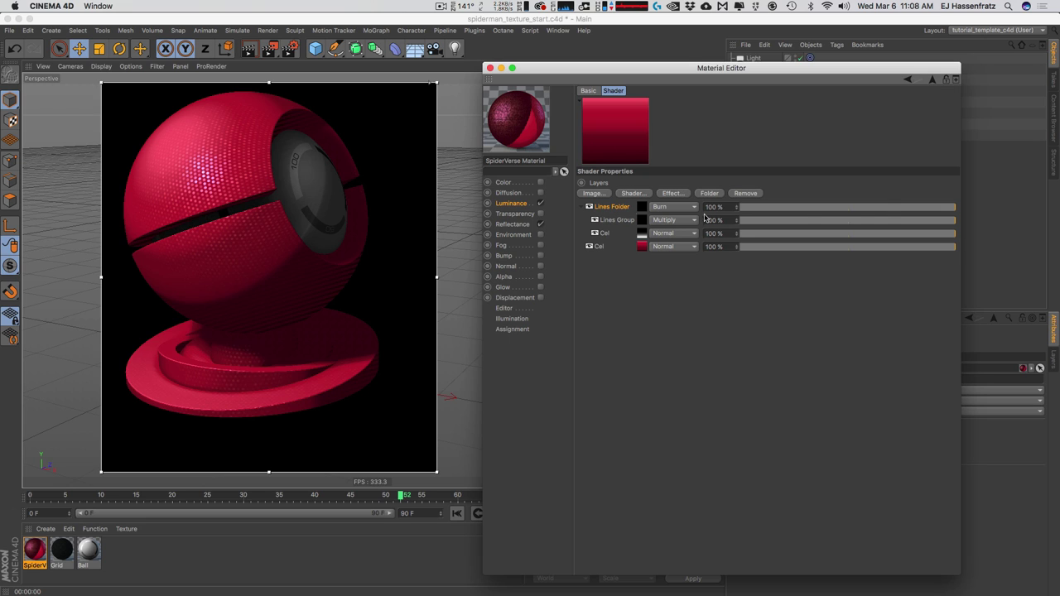
pyautogui.moveTo(881, 211); pyautogui.dragTo(849, 212)
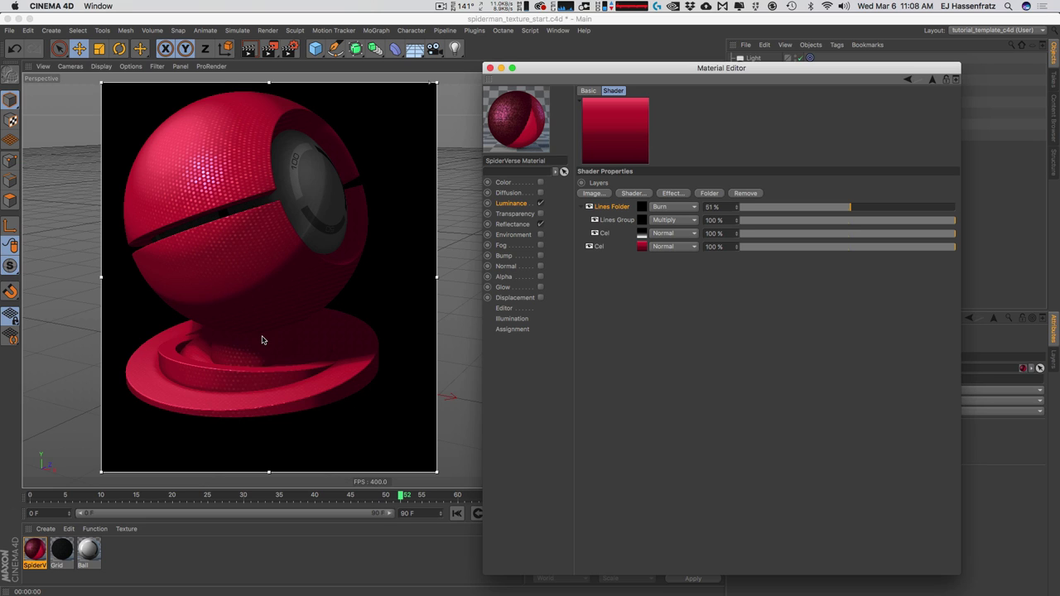
# Enable Alpha Mode for the interactive render region.
pyautogui.click(432, 84)
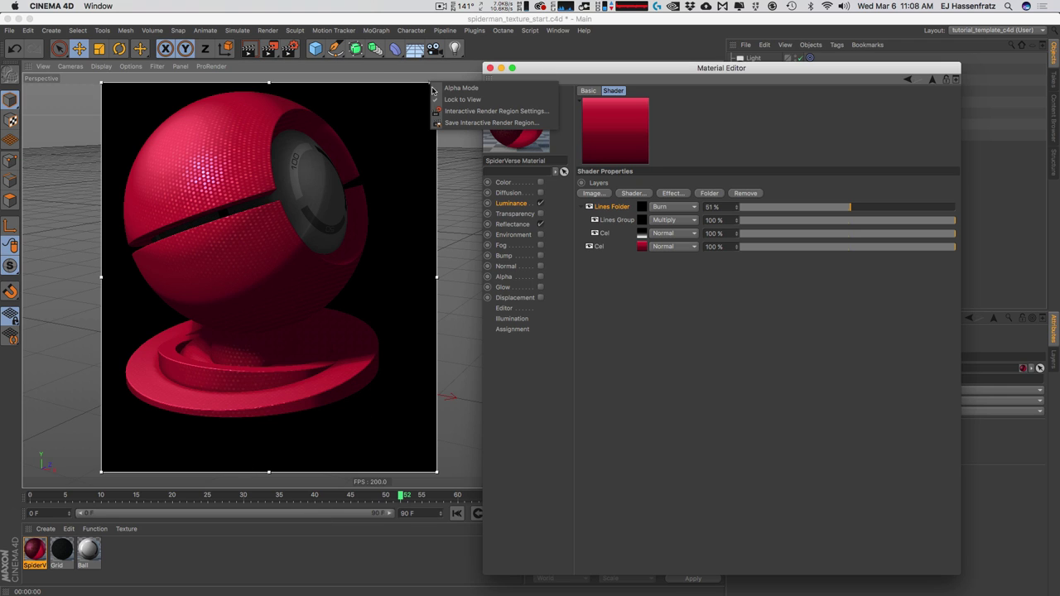
pyautogui.click(462, 88)
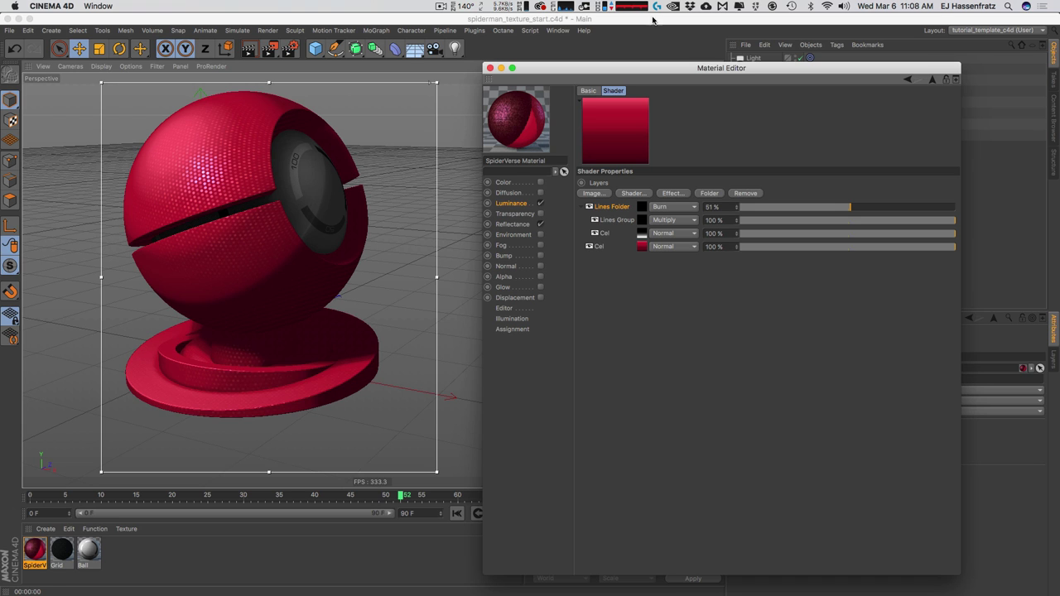
# Reposition the light in the four-view layout to about X 82, Y 418, Z -569 cm and return to the perspective view.
pyautogui.moveTo(604, 70); pyautogui.dragTo(802, 180)
pyautogui.click(711, 67)
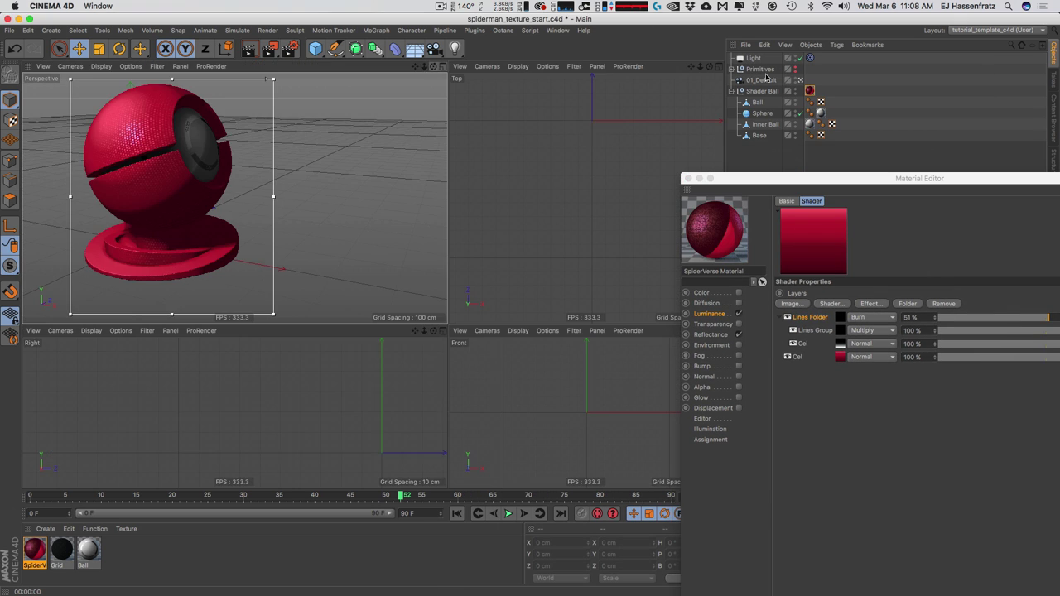
pyautogui.click(752, 58)
pyautogui.moveTo(640, 160); pyautogui.dragTo(656, 158)
pyautogui.moveTo(613, 346)
pyautogui.mouseDown()
pyautogui.moveTo(631, 343)
pyautogui.moveTo(607, 354)
pyautogui.mouseUp()
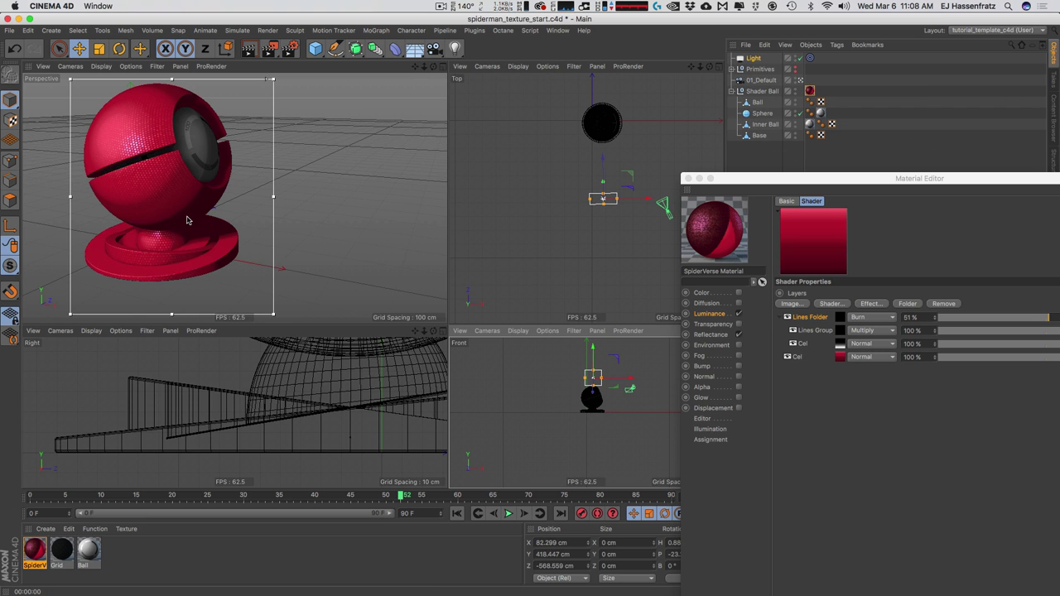
pyautogui.click(440, 67)
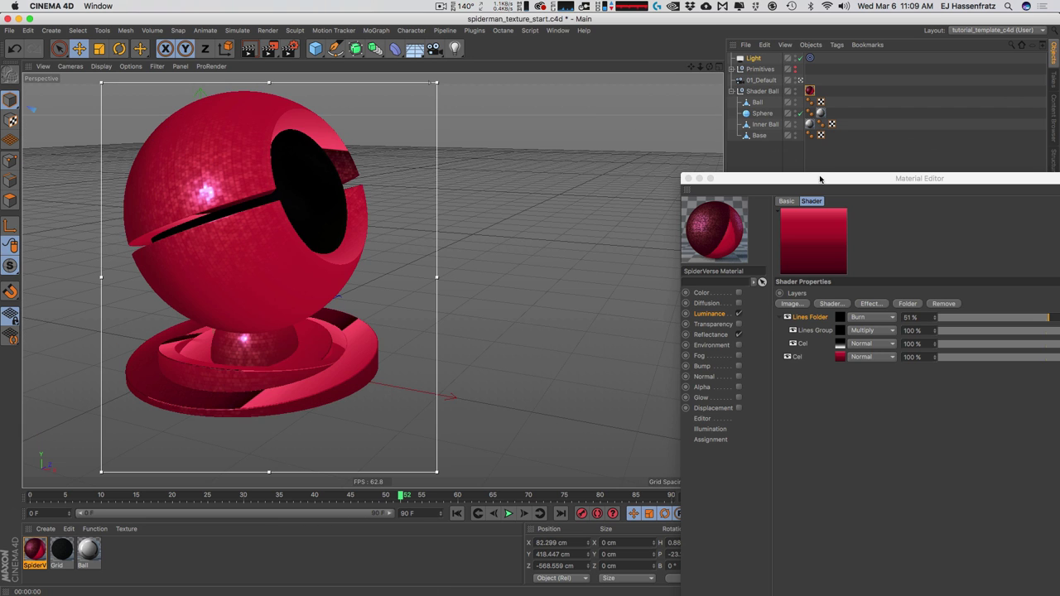
pyautogui.moveTo(820, 176); pyautogui.dragTo(606, 41)
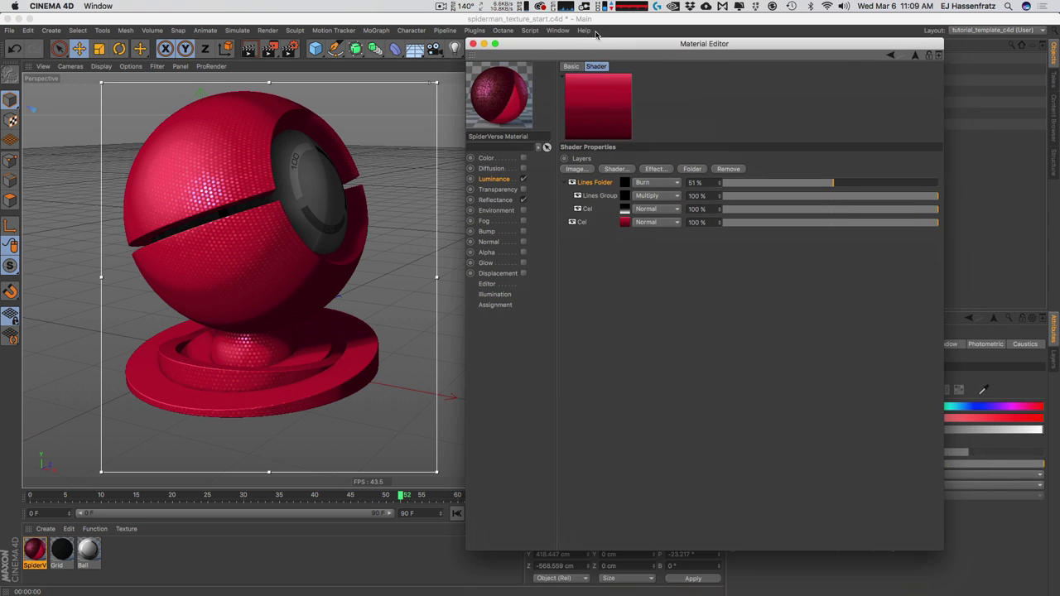
# Brighten the darkest knot of the Diffuse gradient in the base red Cel shader.
pyautogui.click(627, 221)
pyautogui.doubleClick(623, 209)
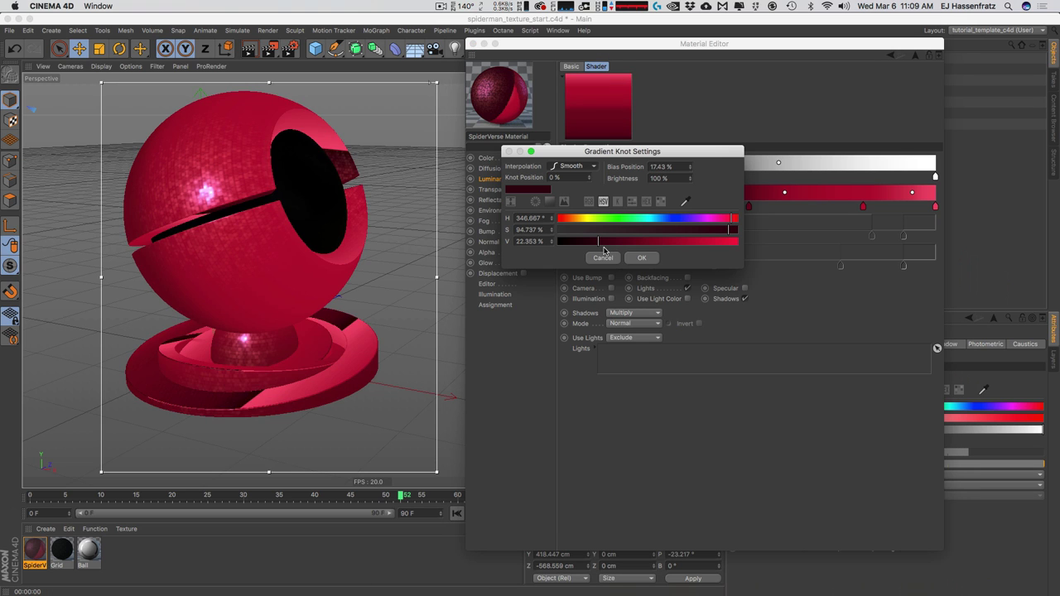
pyautogui.moveTo(596, 240); pyautogui.dragTo(610, 240)
pyautogui.click(642, 257)
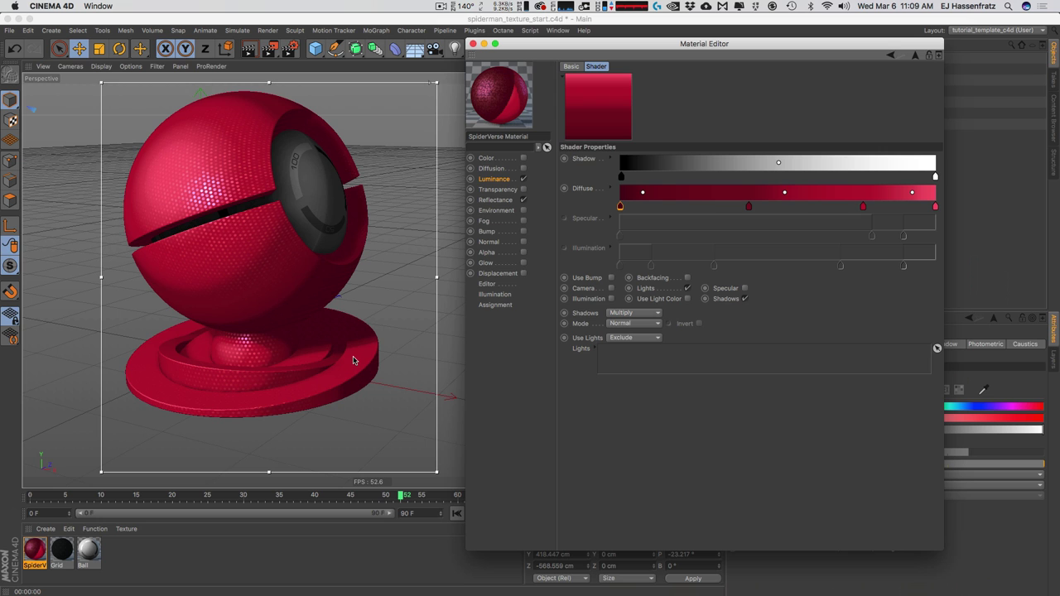
# Switch to Chrome to examine the Spider-Verse reference video, and return to the Material Editor in Cinema 4D.
pyautogui.press('super+Tab')
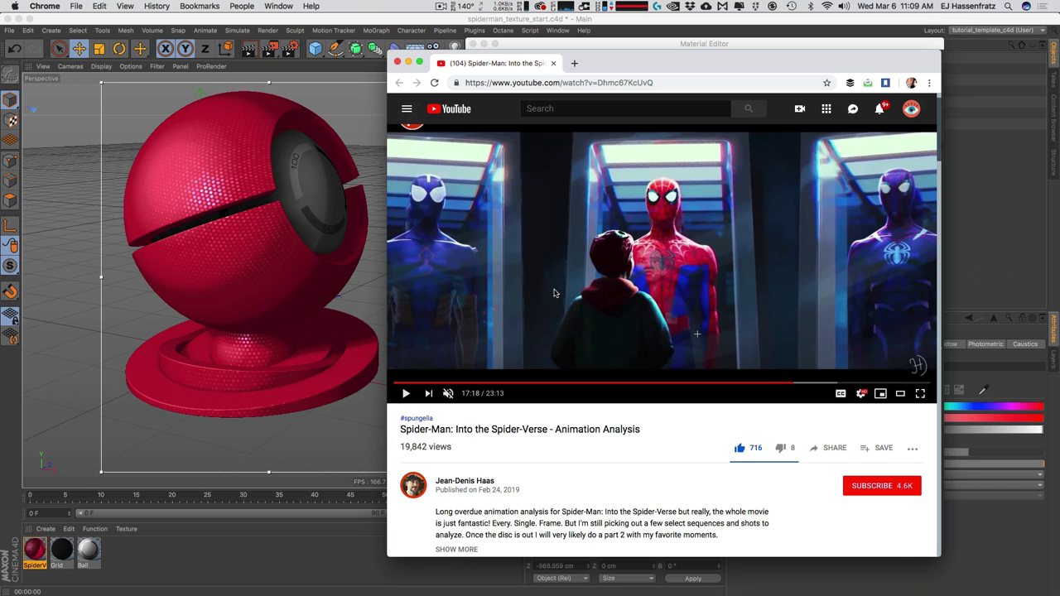
pyautogui.moveTo(629, 64); pyautogui.dragTo(360, 84)
pyautogui.click(936, 348)
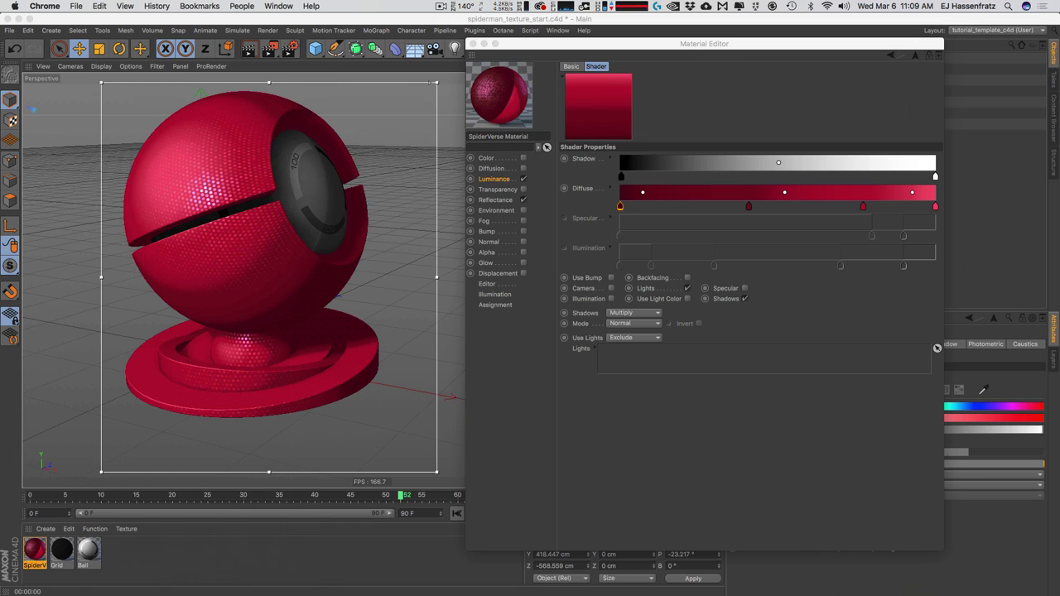
pyautogui.click(668, 88)
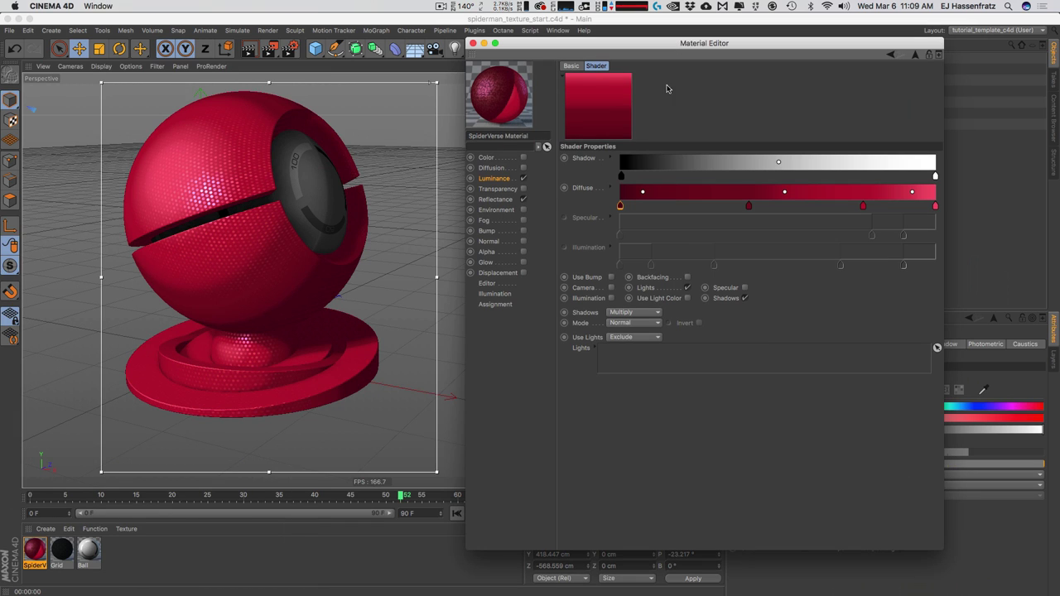
# Add a new folder at the top of the Luminance layer stack and name it Rim Highlight.
pyautogui.click(495, 179)
pyautogui.click(662, 166)
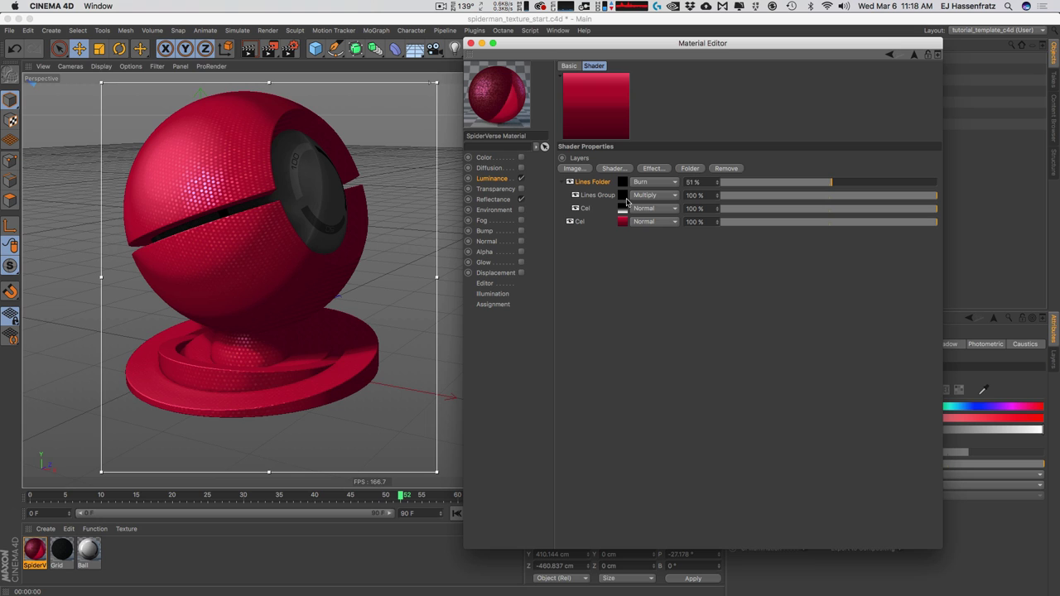
pyautogui.click(689, 168)
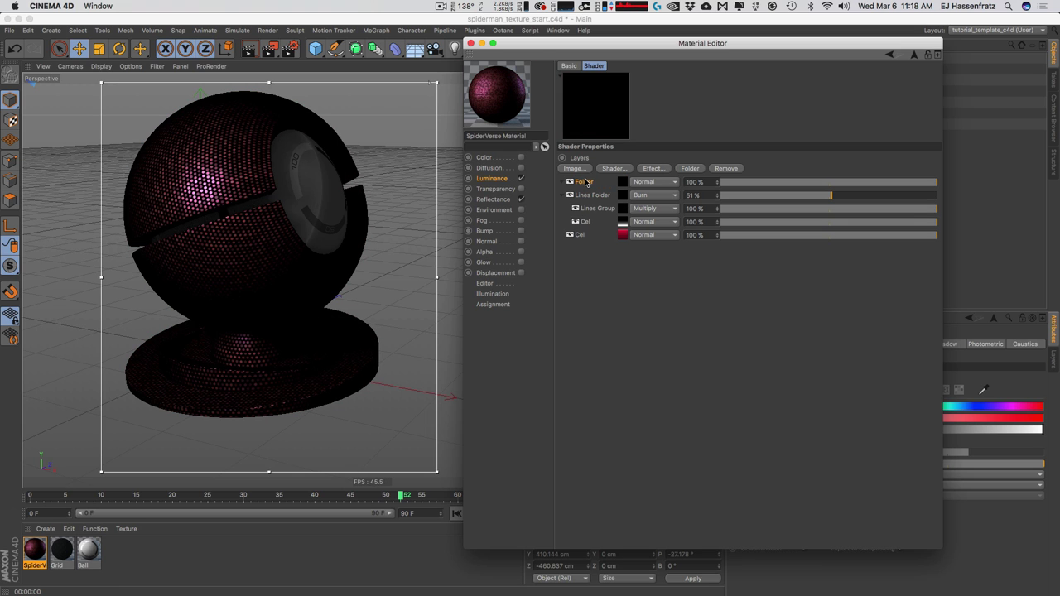
pyautogui.doubleClick(585, 182)
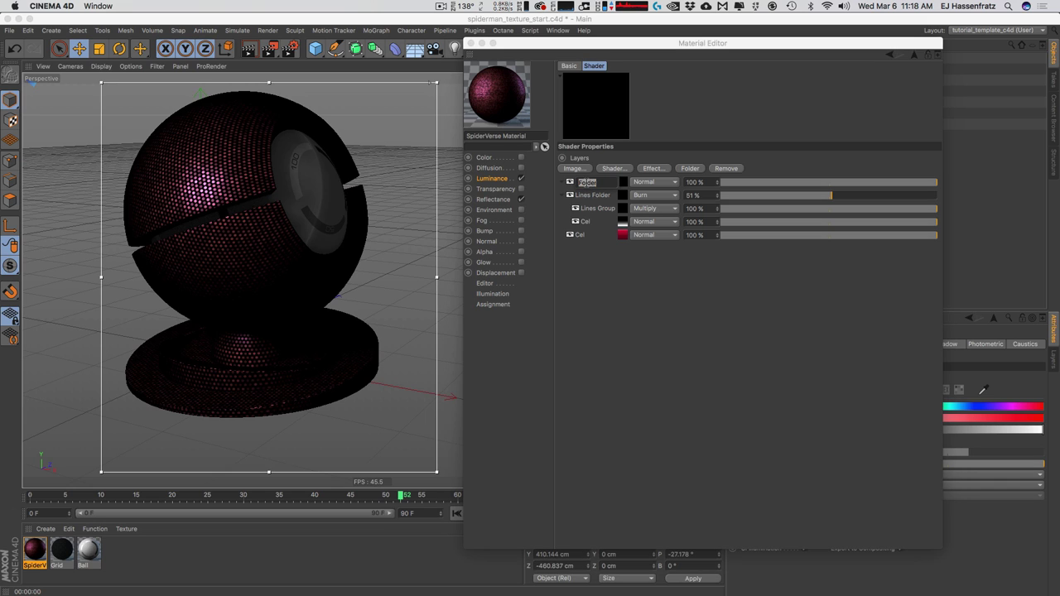
pyautogui.write('Rim Highlight')
pyautogui.press('Return')
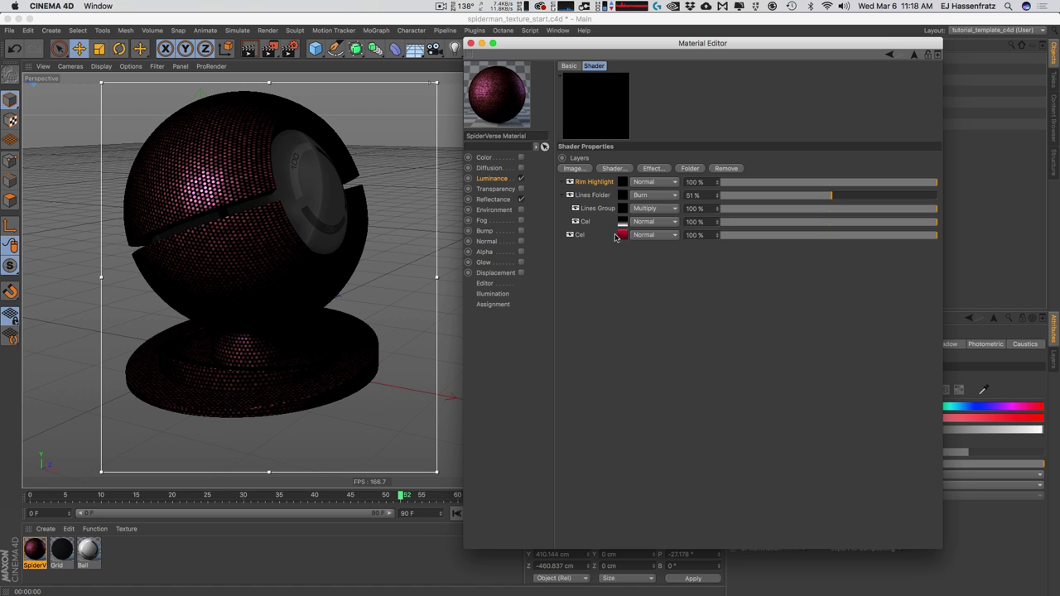
# Copy the lines' Cel shader into the Rim Highlight folder and isolate it by hiding the other layers and disabling Reflectance.
pyautogui.moveTo(628, 225); pyautogui.dragTo(607, 188)
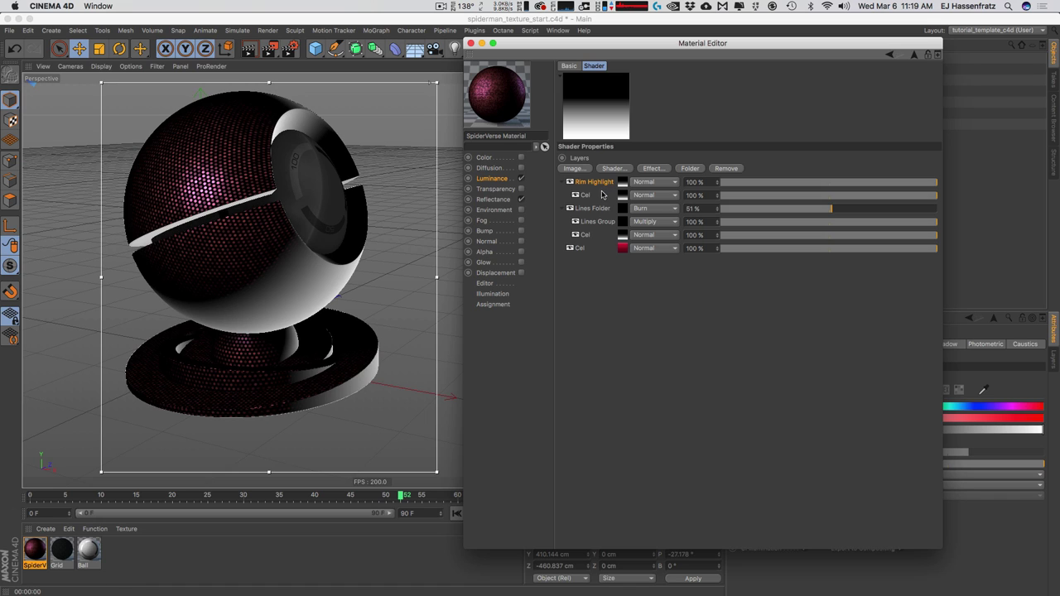
pyautogui.click(569, 207)
pyautogui.click(569, 247)
pyautogui.click(520, 199)
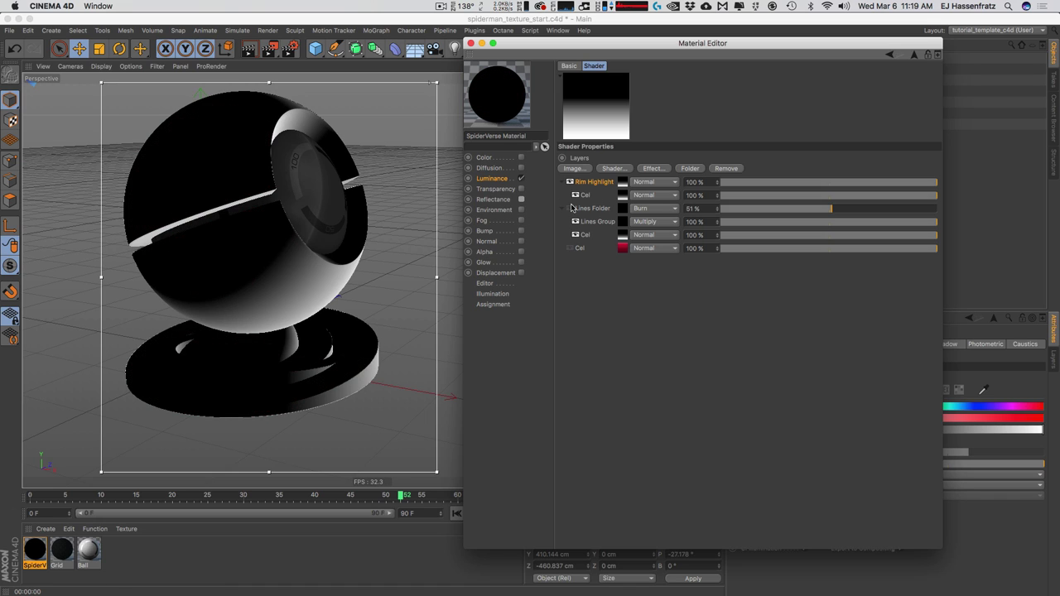
# Add a Fresnel shader above the Cel in the Rim Highlight folder and set that Cel's blend mode to Layer Mask.
pyautogui.click(586, 196)
pyautogui.click(627, 169)
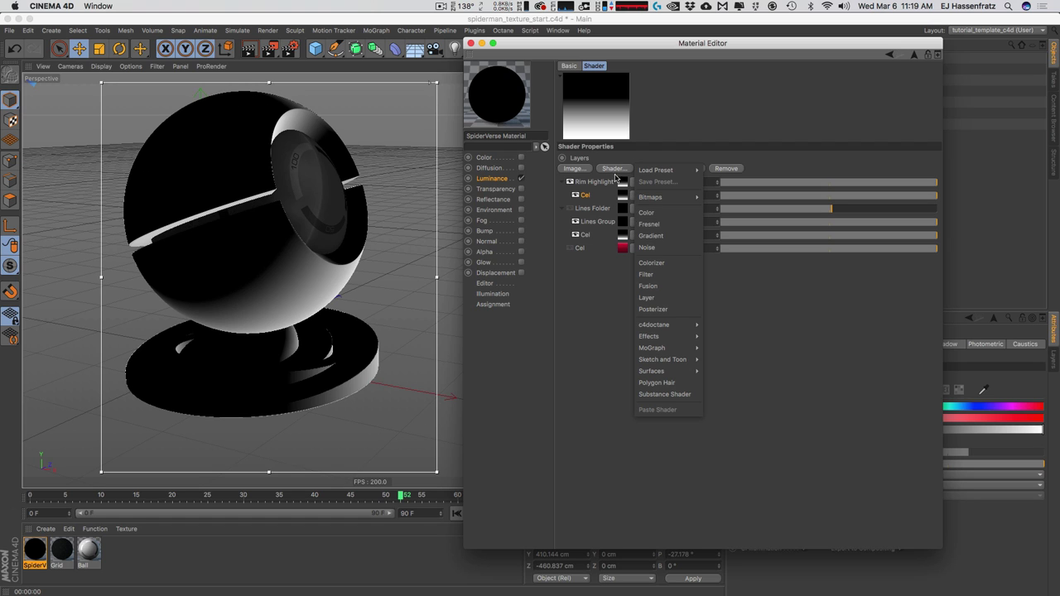
pyautogui.click(672, 225)
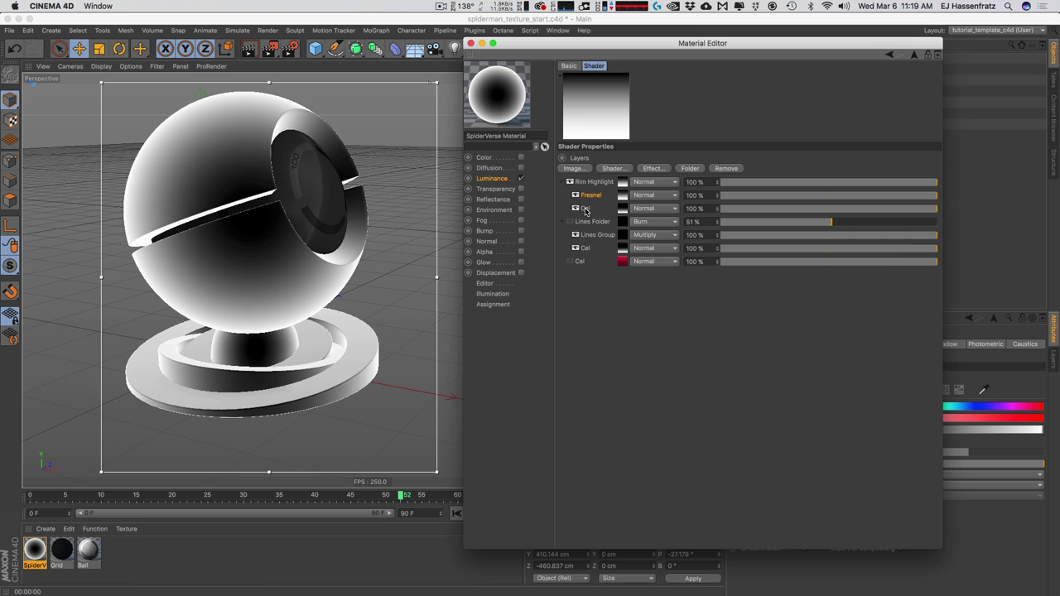
pyautogui.click(586, 208)
pyautogui.click(648, 208)
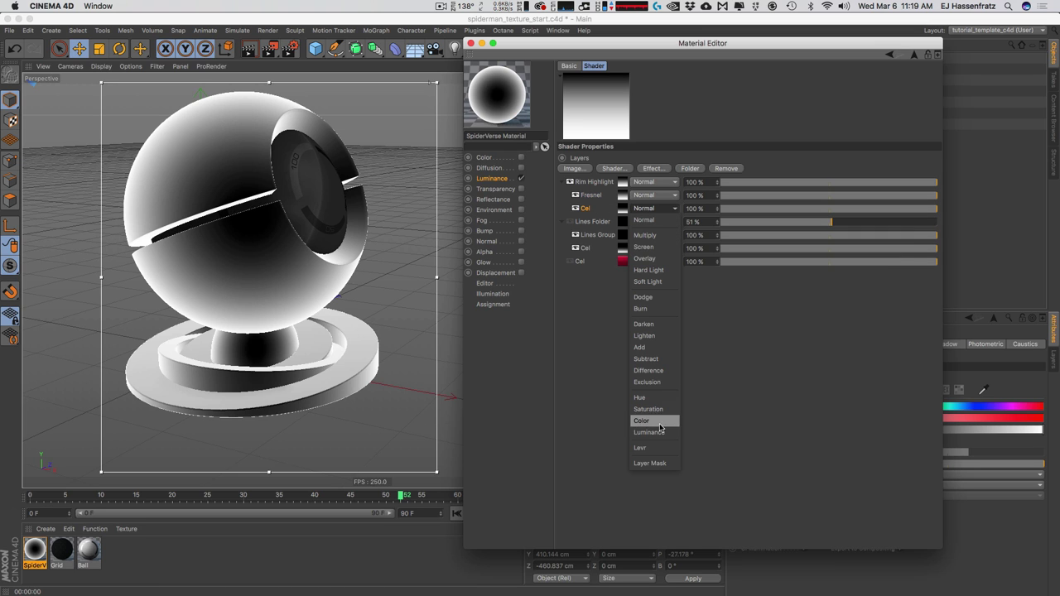
pyautogui.click(650, 463)
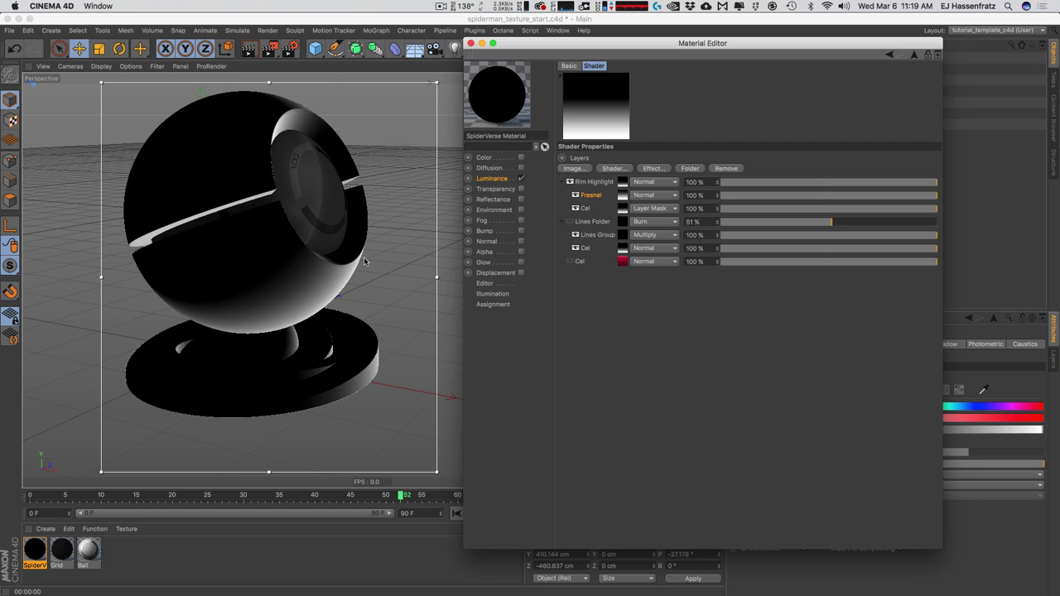
# Invert the Diffuse gradient of the Rim Highlight's mask Cel and move its black knot closer to the white end.
pyautogui.click(623, 208)
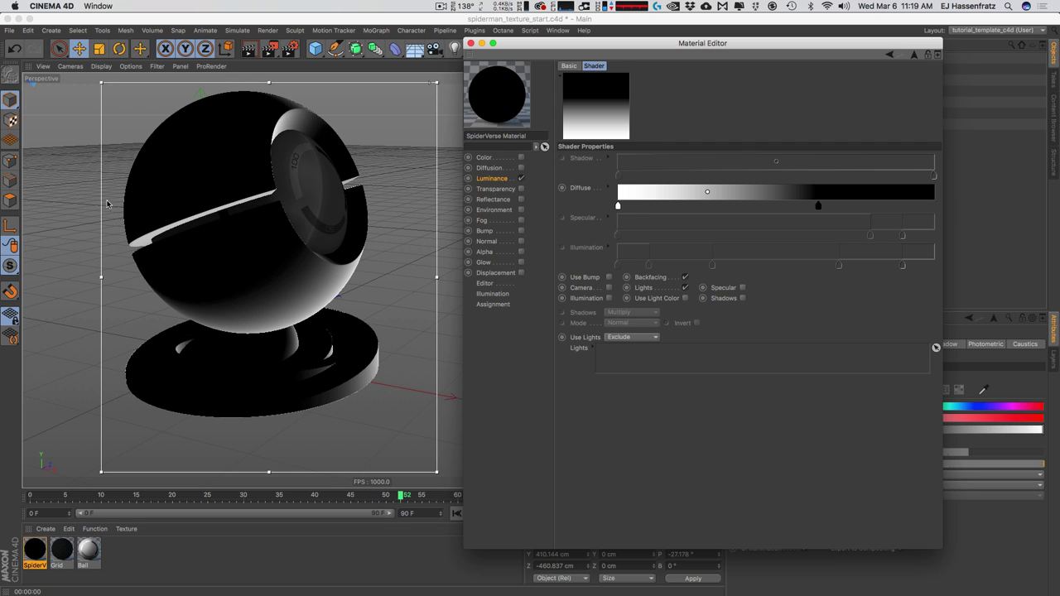
pyautogui.rightClick(646, 208)
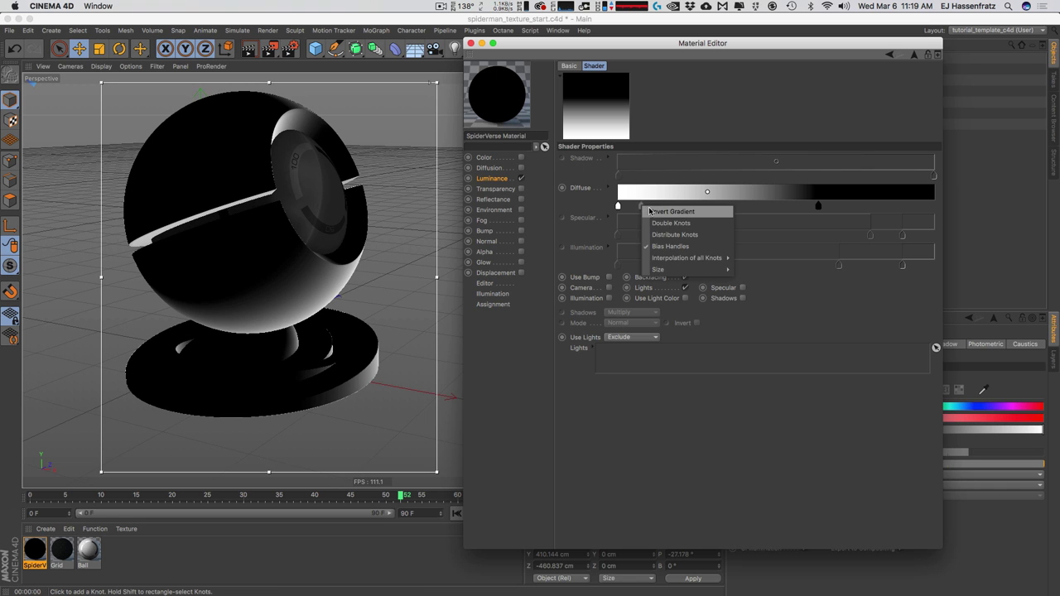
pyautogui.click(651, 212)
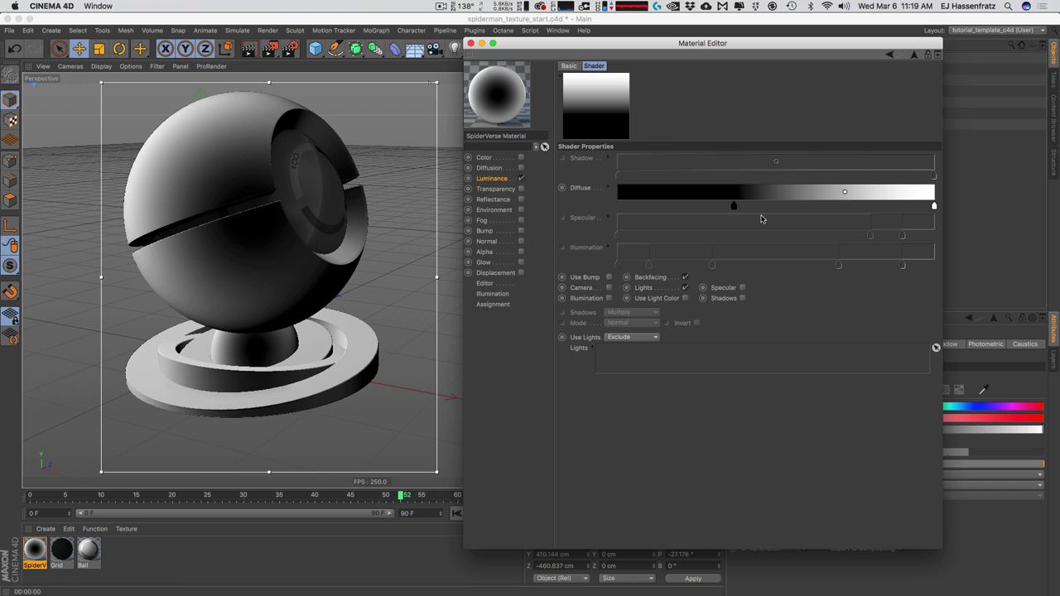
pyautogui.moveTo(732, 207); pyautogui.dragTo(821, 209)
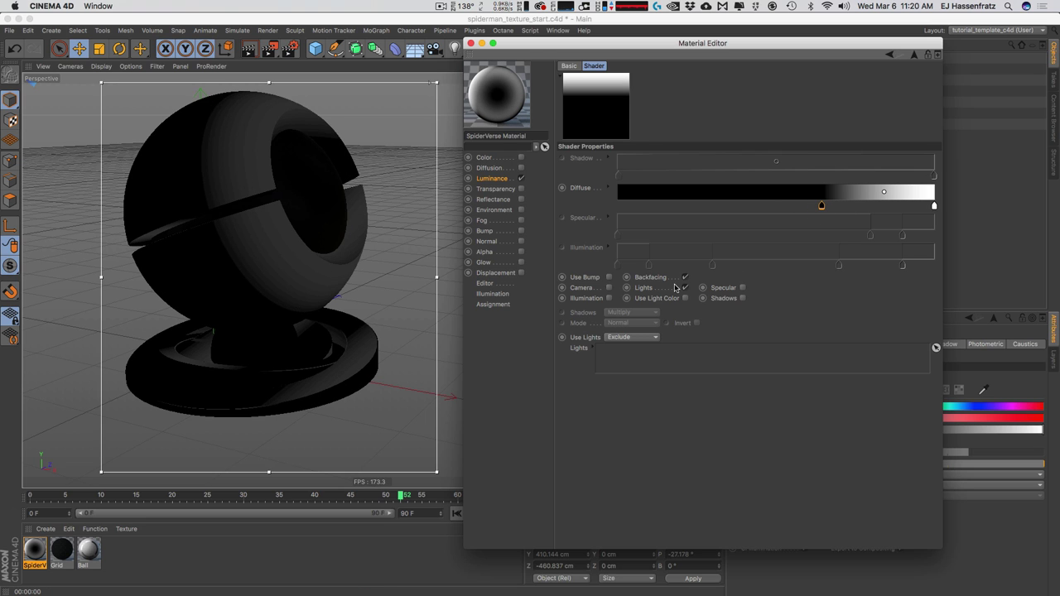
pyautogui.click(685, 278)
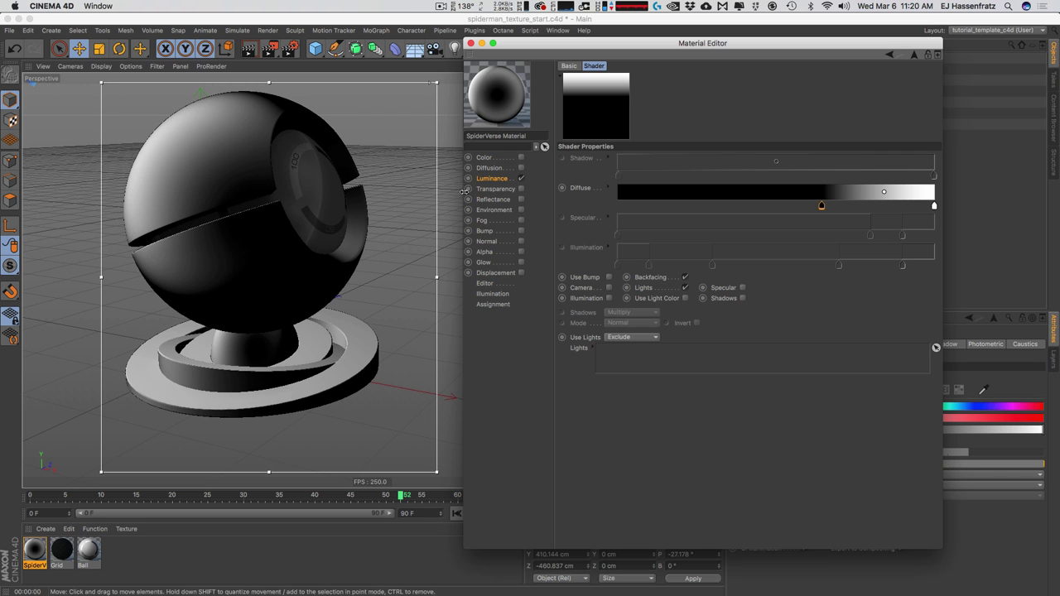
# Tighten the Rim Highlight's Fresnel gradient by moving its black knot to about 23.3%.
pyautogui.click(501, 183)
pyautogui.click(667, 168)
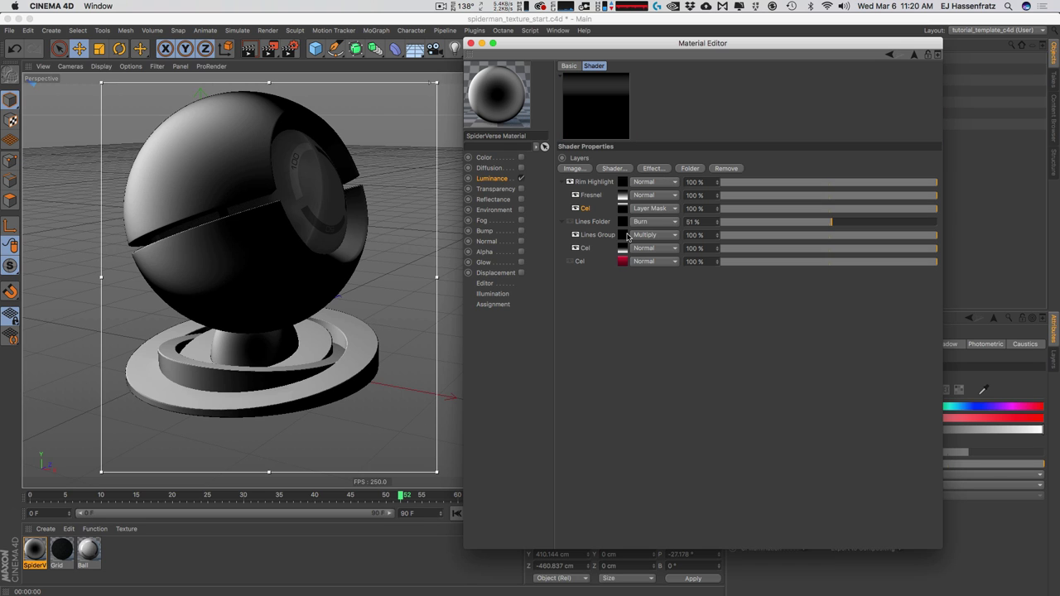
pyautogui.click(622, 197)
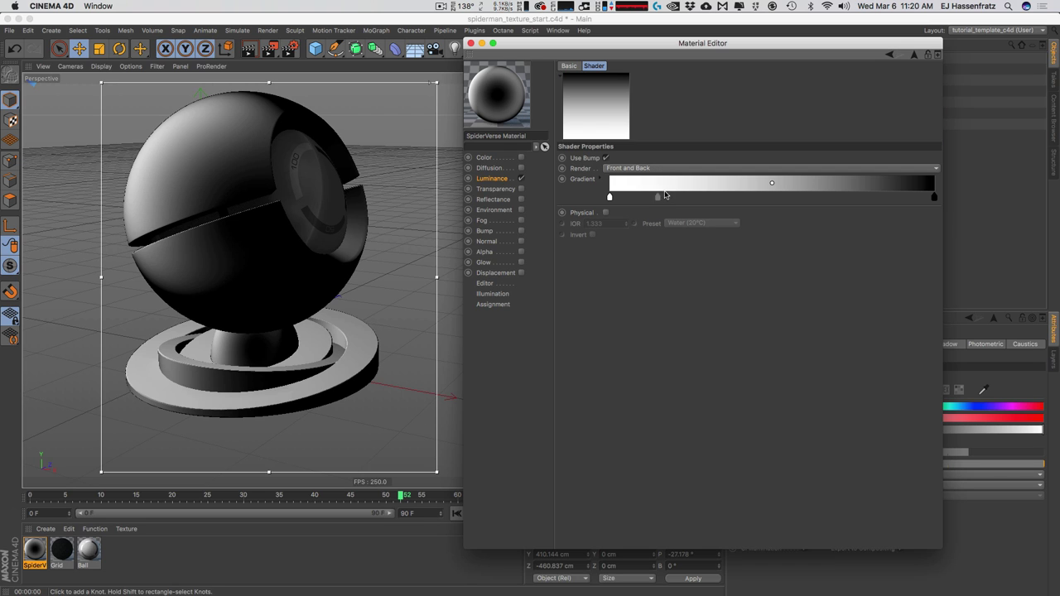
pyautogui.click(932, 198)
pyautogui.moveTo(932, 198); pyautogui.dragTo(685, 199)
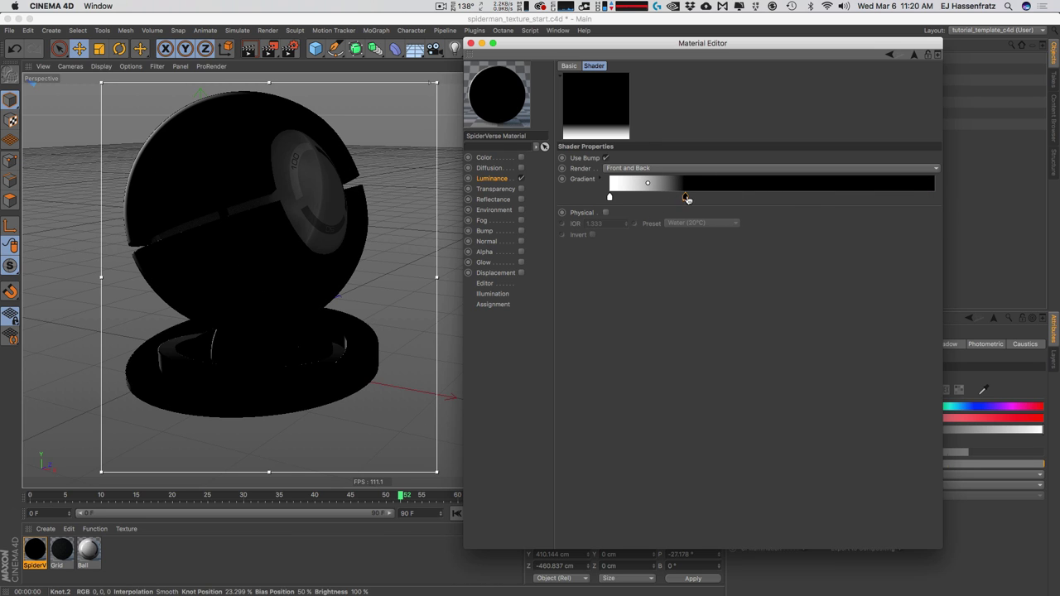
# Widen the Rim Highlight's Fresnel gradient with the black knot at about 37.4%, white knot at about 11.6%, and bias at about 82.9%.
pyautogui.moveTo(686, 199); pyautogui.dragTo(730, 199)
pyautogui.moveTo(610, 201); pyautogui.dragTo(645, 200)
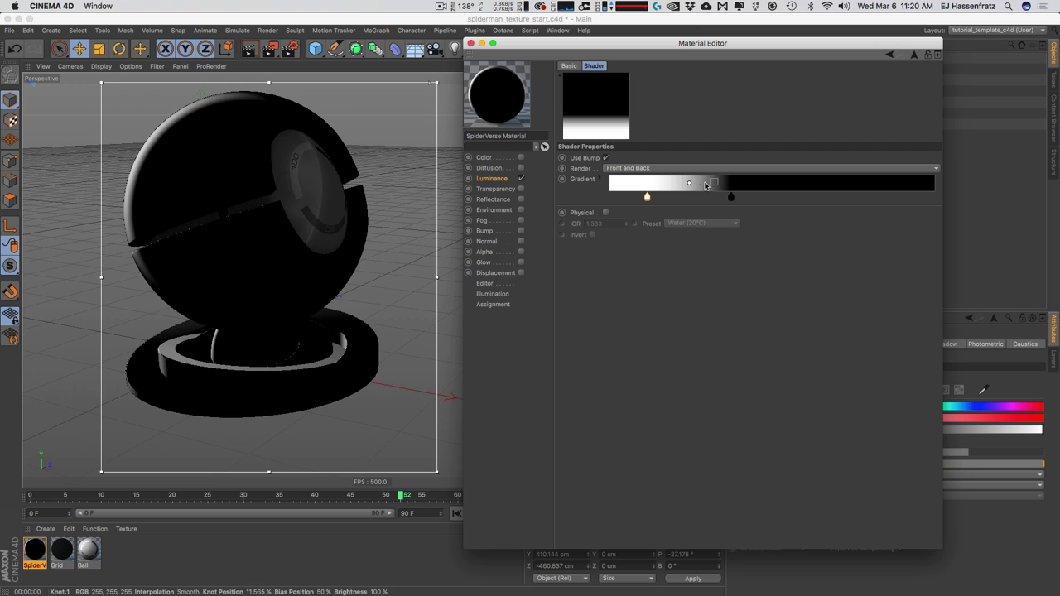
pyautogui.moveTo(689, 183); pyautogui.dragTo(717, 184)
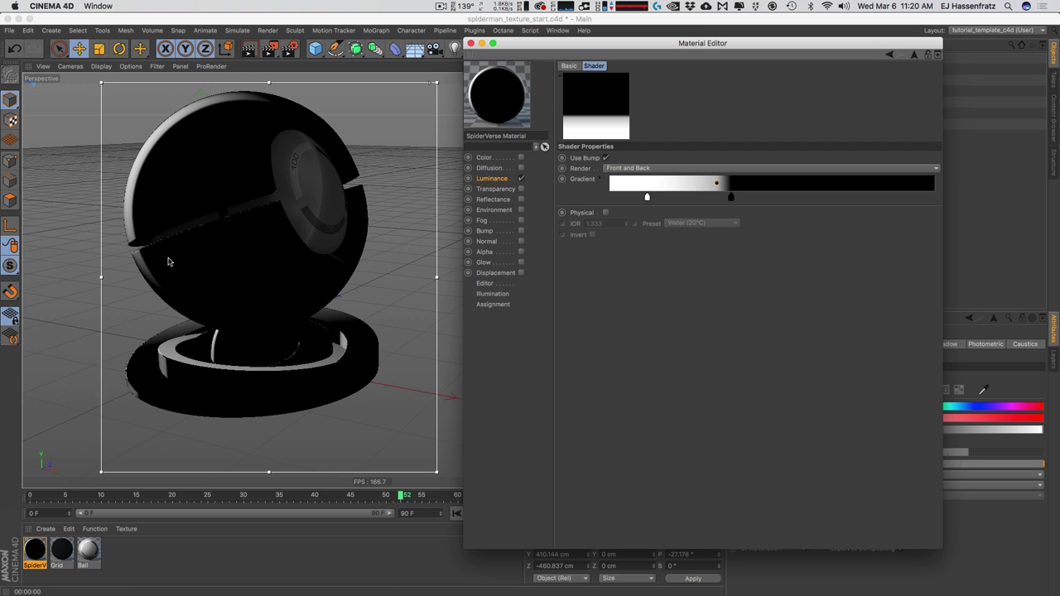
# Tint the white knot of the Rim Highlight's Fresnel gradient a pale pink.
pyautogui.doubleClick(646, 197)
pyautogui.click(629, 219)
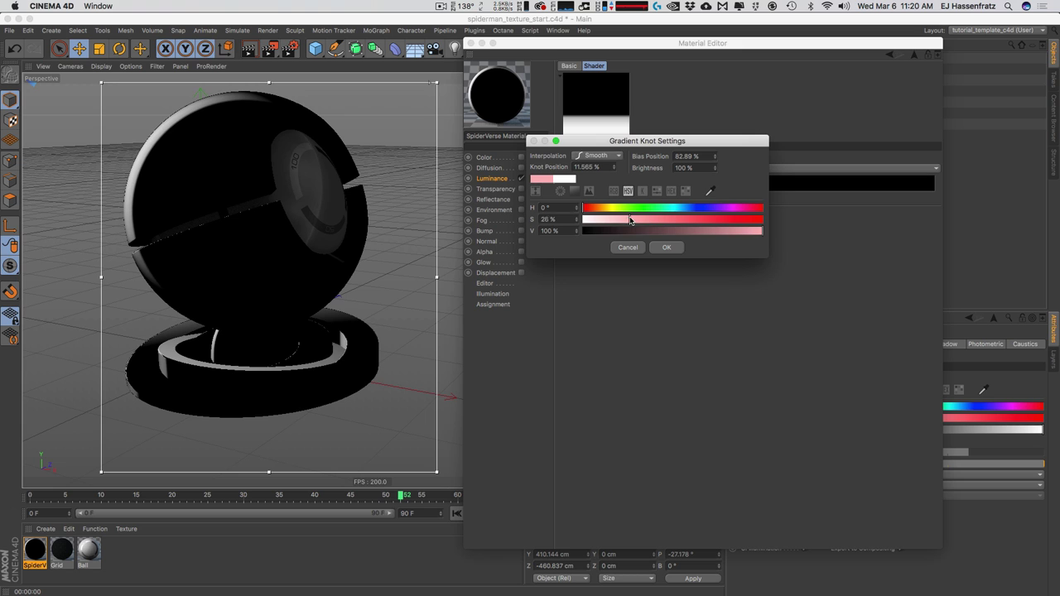
pyautogui.click(667, 248)
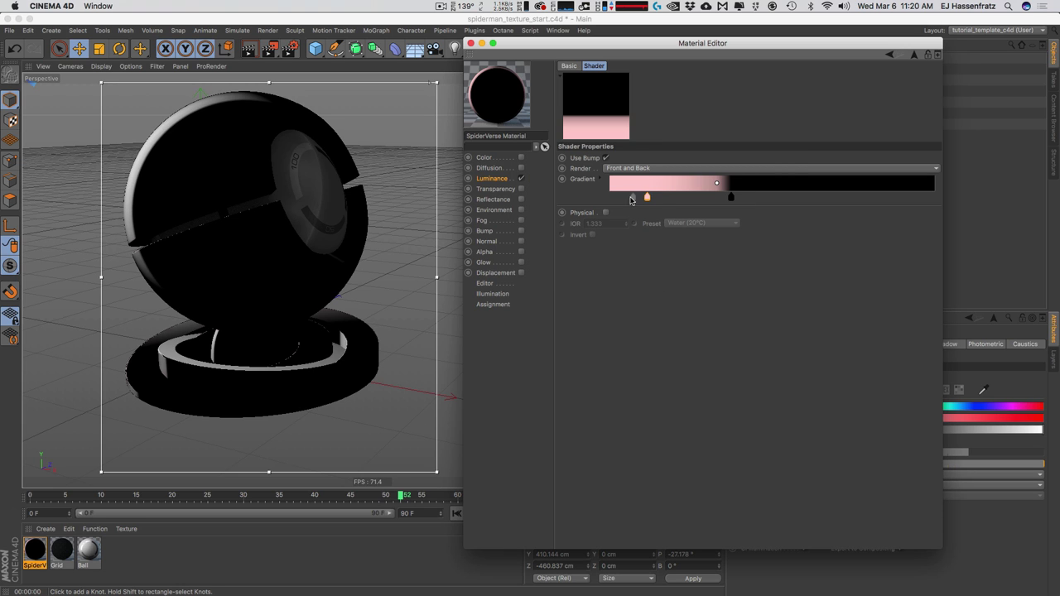
# Add a white knot near the start of the Fresnel gradient and move the pink knot to about 22.6%.
pyautogui.click(614, 197)
pyautogui.doubleClick(614, 197)
pyautogui.click(604, 220)
pyautogui.click(631, 246)
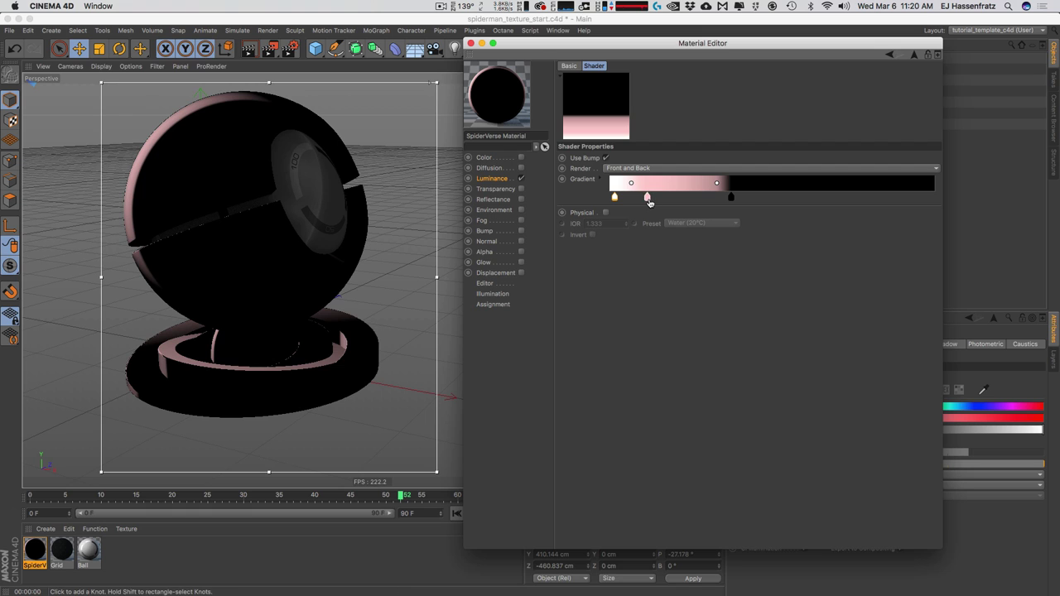
pyautogui.moveTo(646, 197); pyautogui.dragTo(682, 197)
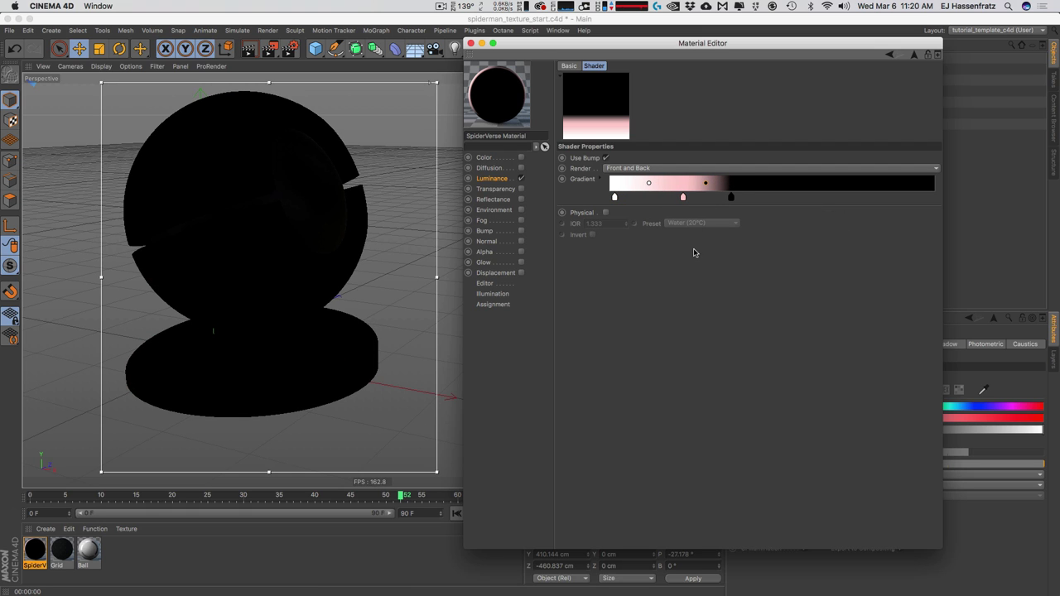
# Turn the Lines Folder, the base Cel layer and the Reflectance channel back on.
pyautogui.click(504, 180)
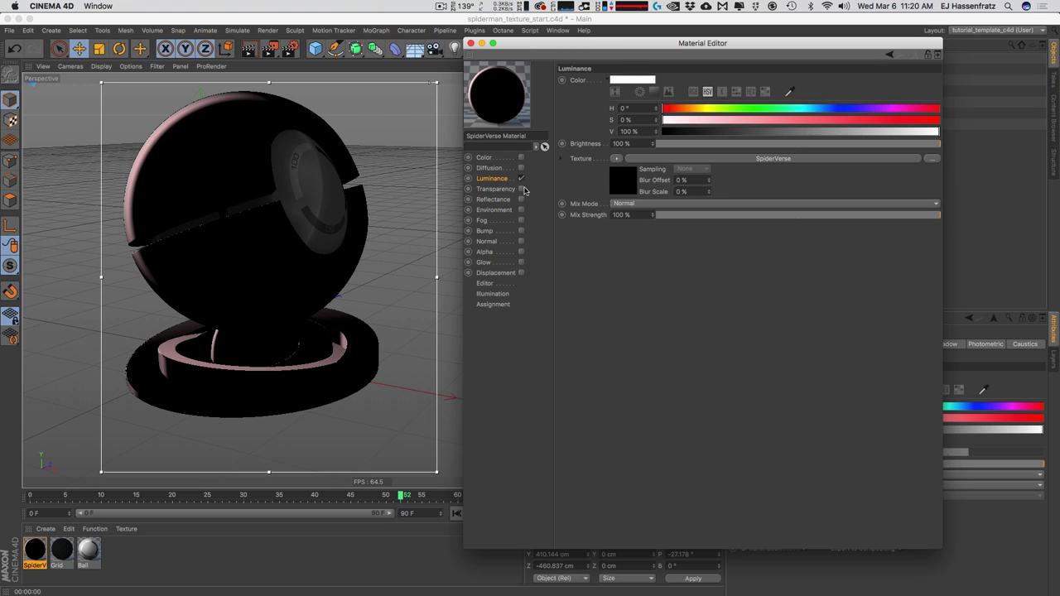
pyautogui.click(650, 159)
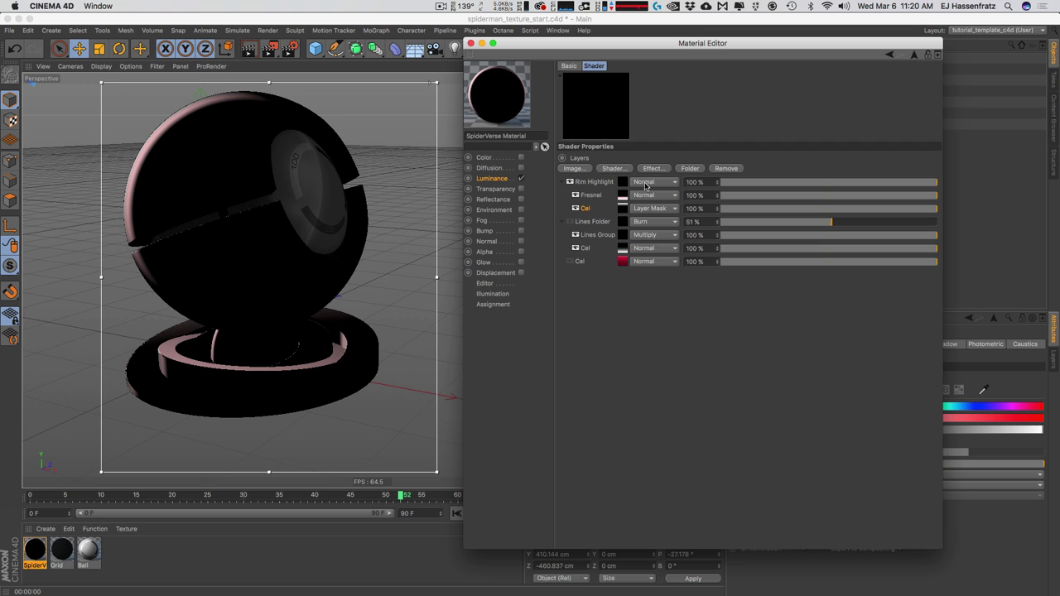
pyautogui.click(571, 222)
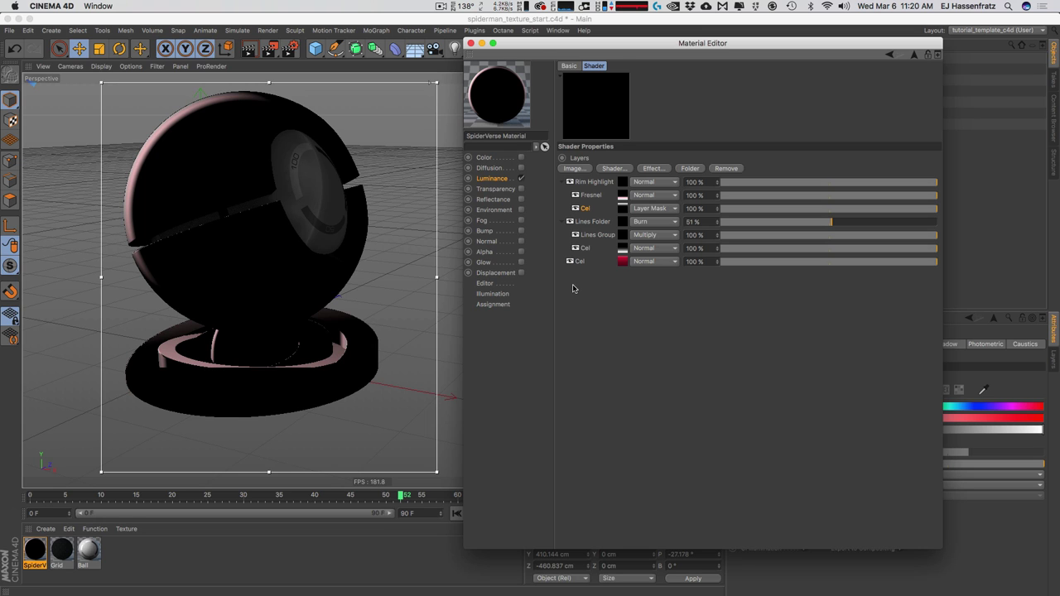
pyautogui.click(514, 200)
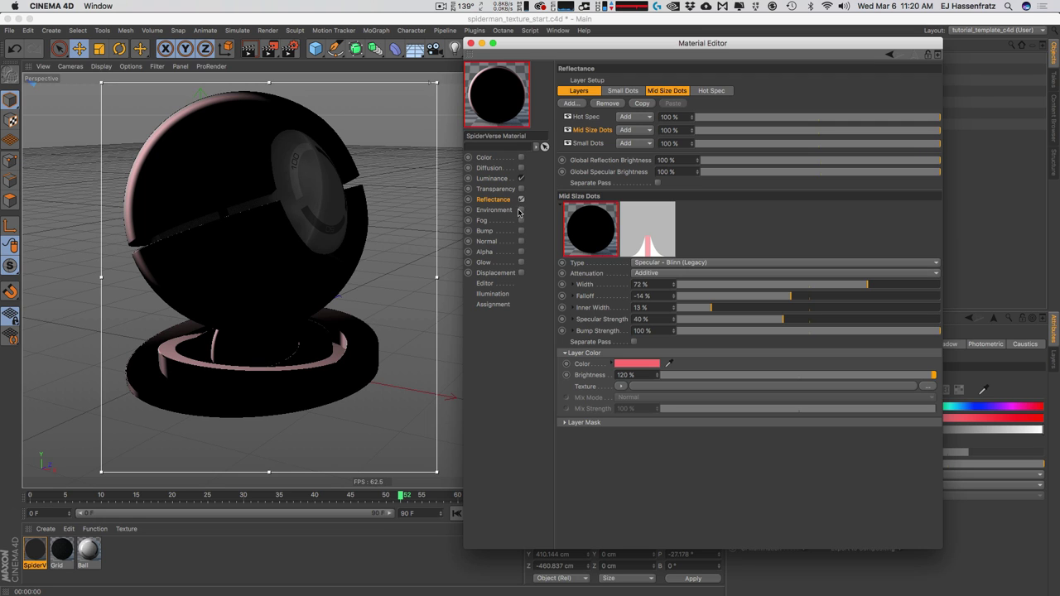
# Set the Rim Highlight folder's blend mode to Add in the Luminance layers.
pyautogui.click(512, 178)
pyautogui.click(640, 178)
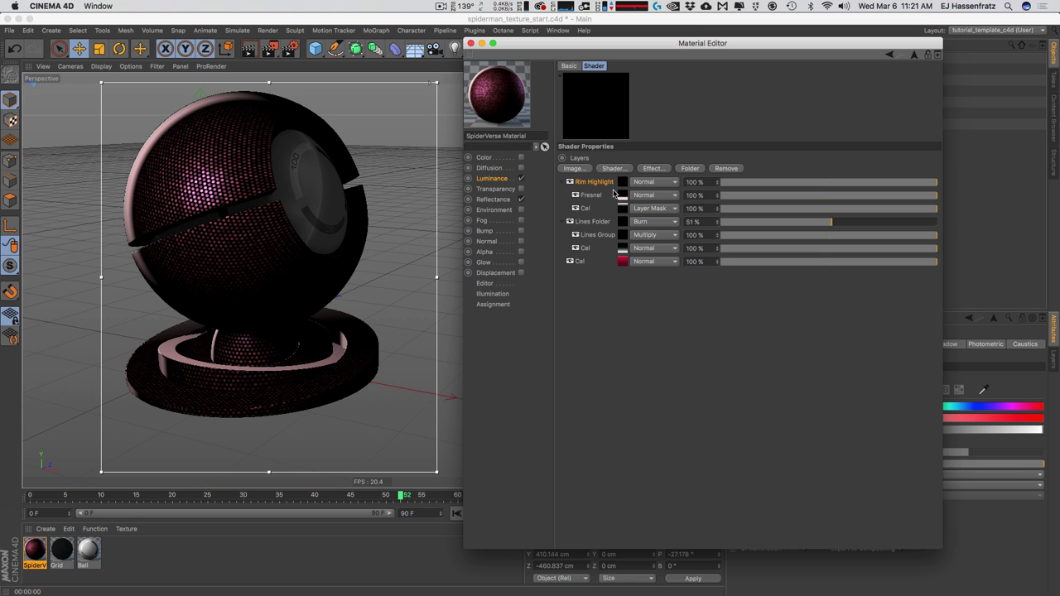
pyautogui.click(647, 182)
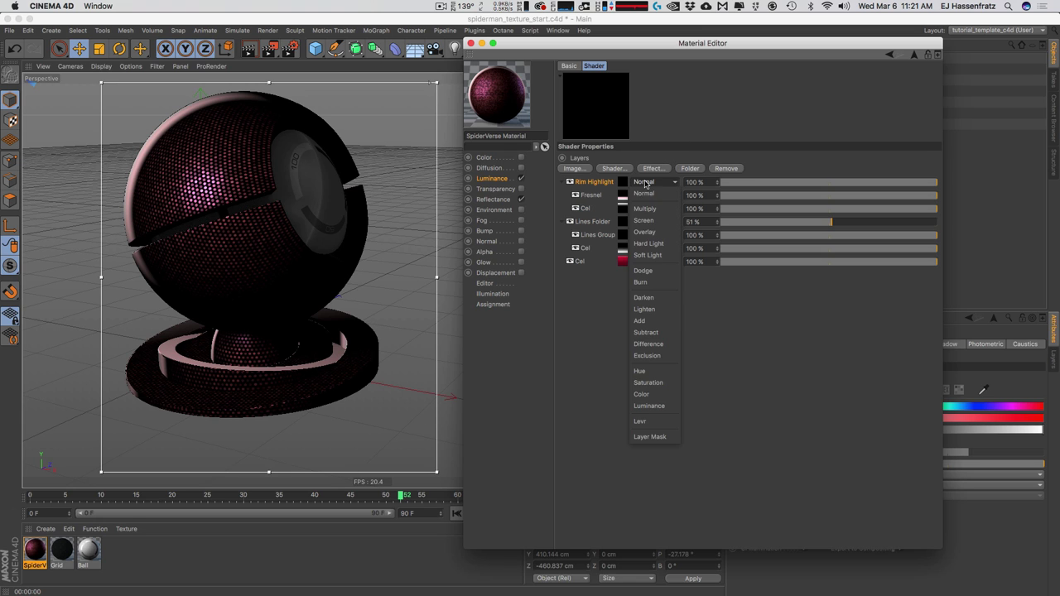
pyautogui.click(649, 320)
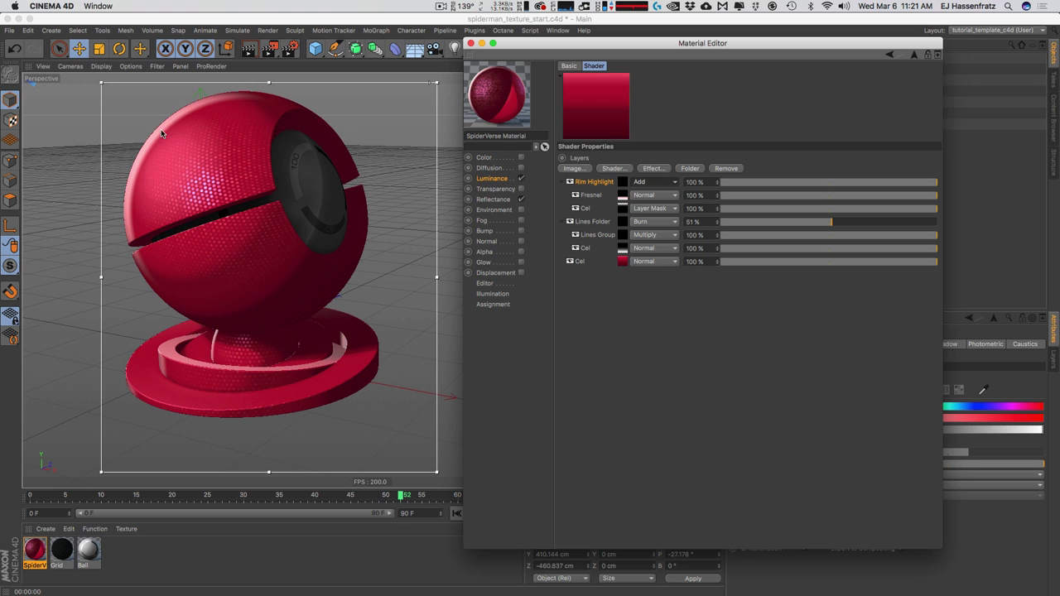
# Soften the Rim Highlight's mask by moving the black knot of its Cel's Diffuse gradient farther from the white end.
pyautogui.click(623, 212)
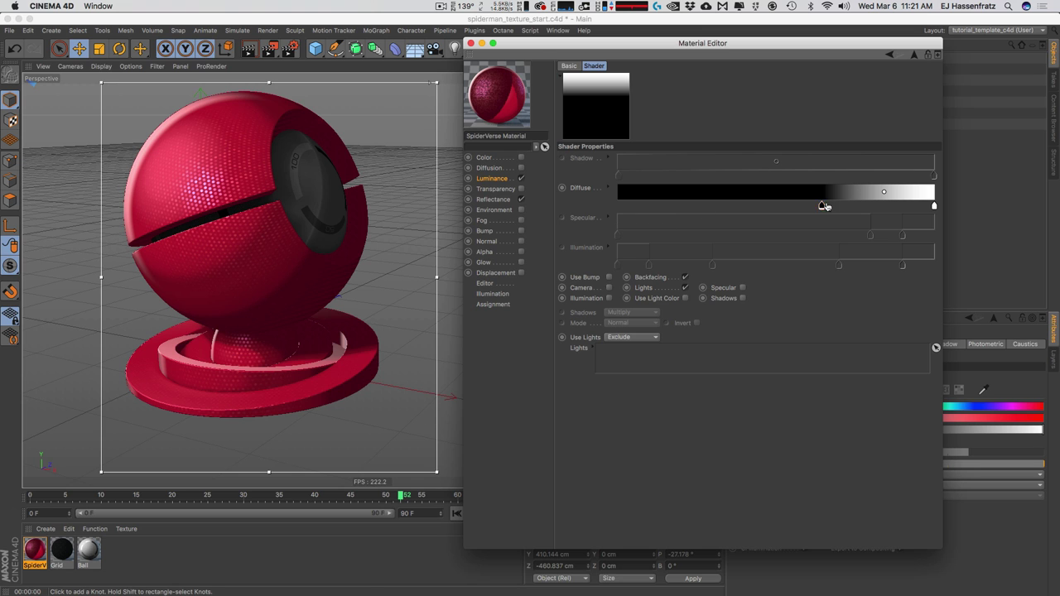
pyautogui.moveTo(823, 207); pyautogui.dragTo(778, 206)
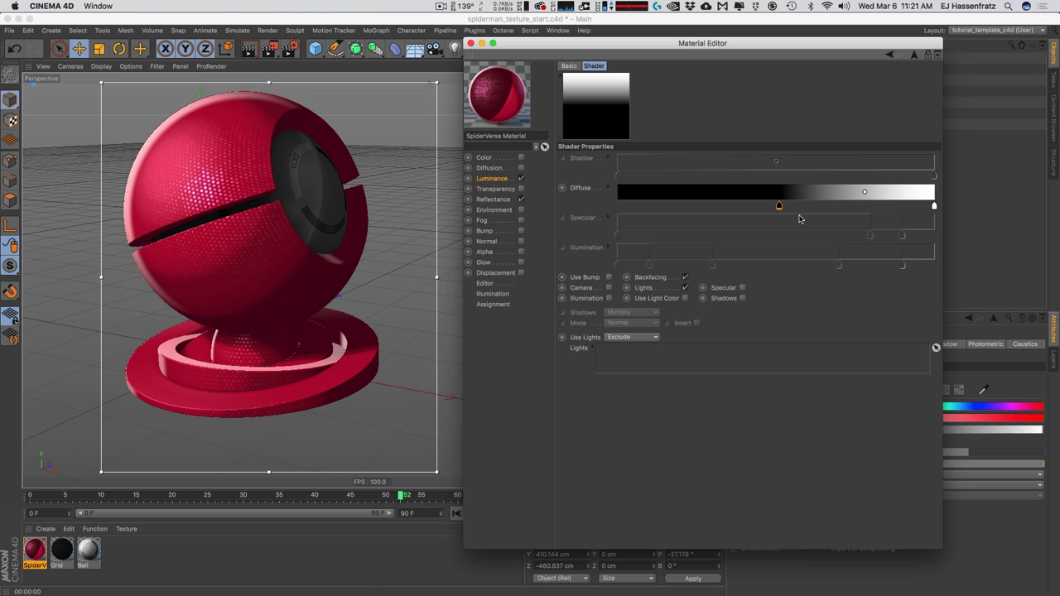
pyautogui.moveTo(776, 207); pyautogui.dragTo(798, 207)
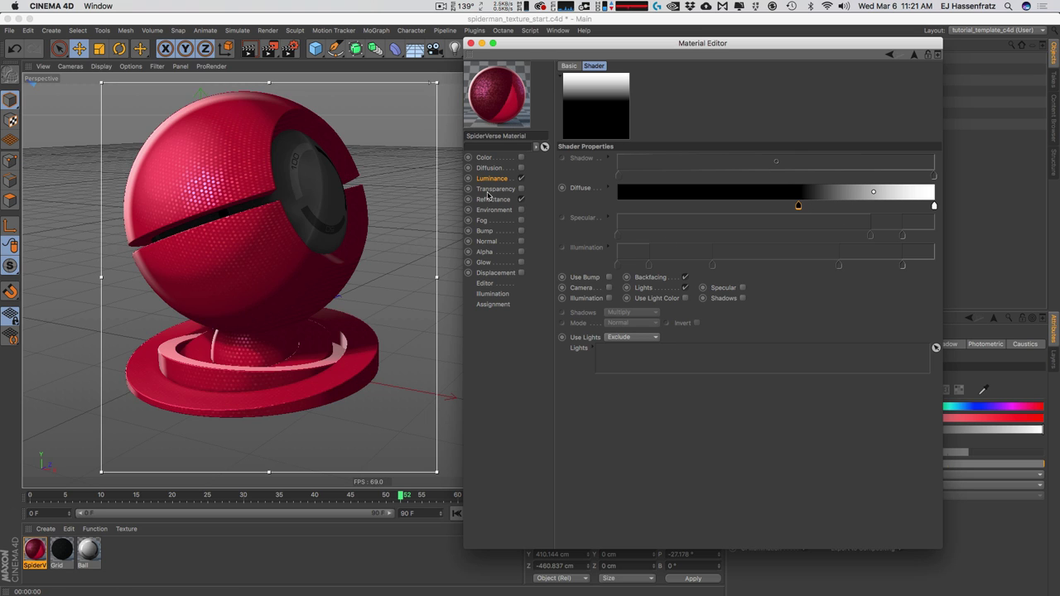
# Lighten the pink knot of the Rim Highlight's Fresnel gradient to a near-white pink (RGB 255, 235, 235) and shift the white knot inward.
pyautogui.click(494, 178)
pyautogui.click(613, 187)
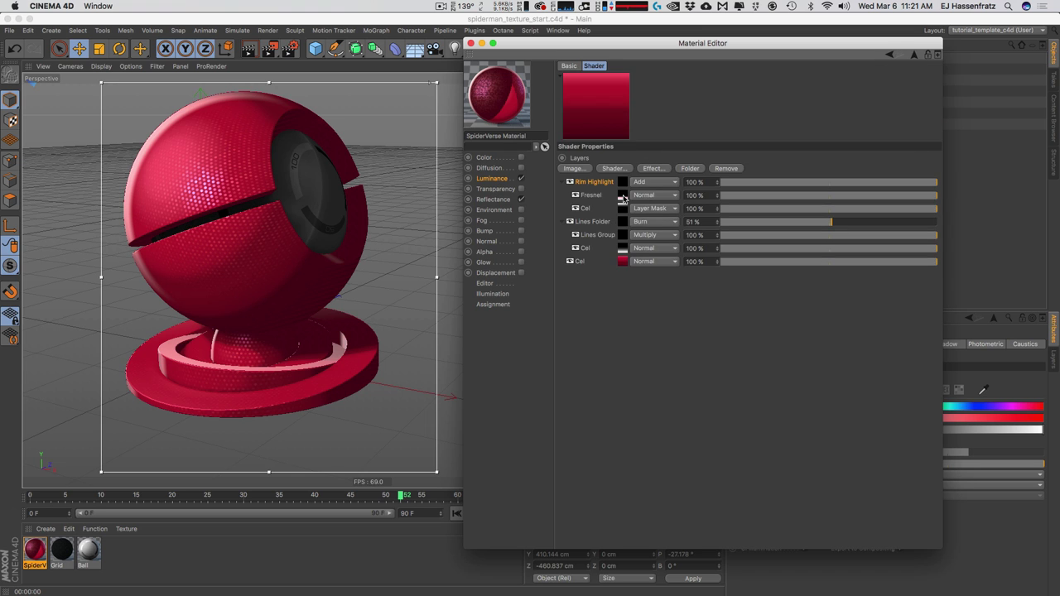
pyautogui.click(621, 196)
pyautogui.doubleClick(684, 199)
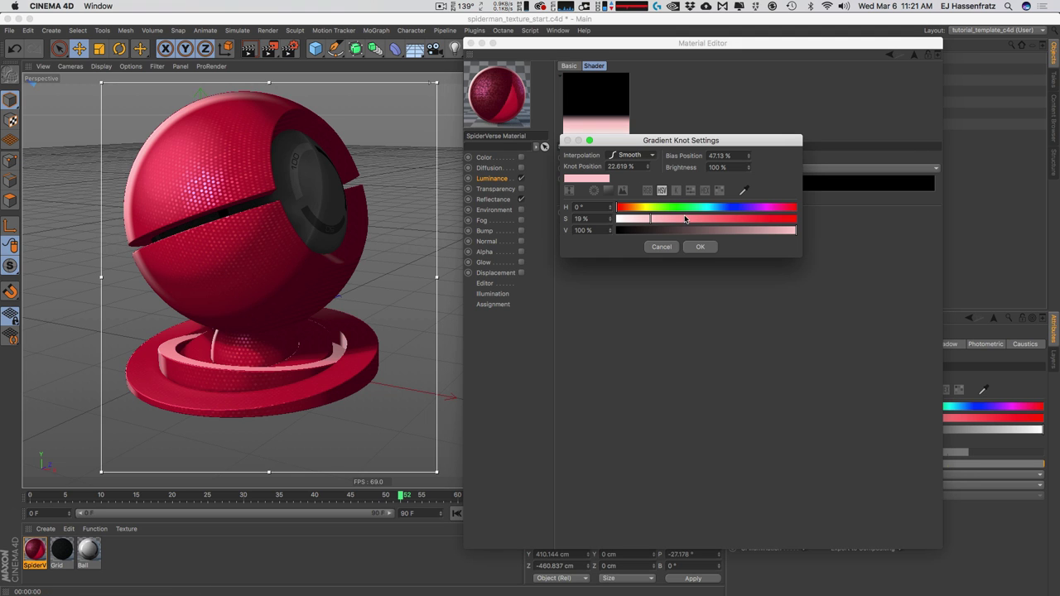
pyautogui.moveTo(684, 219); pyautogui.dragTo(629, 197)
pyautogui.click(699, 246)
# Tighten the Rim Highlight's Fresnel gradient by shifting its black, pink and white knots toward the white end, and return to the layer stack.
pyautogui.click(731, 198)
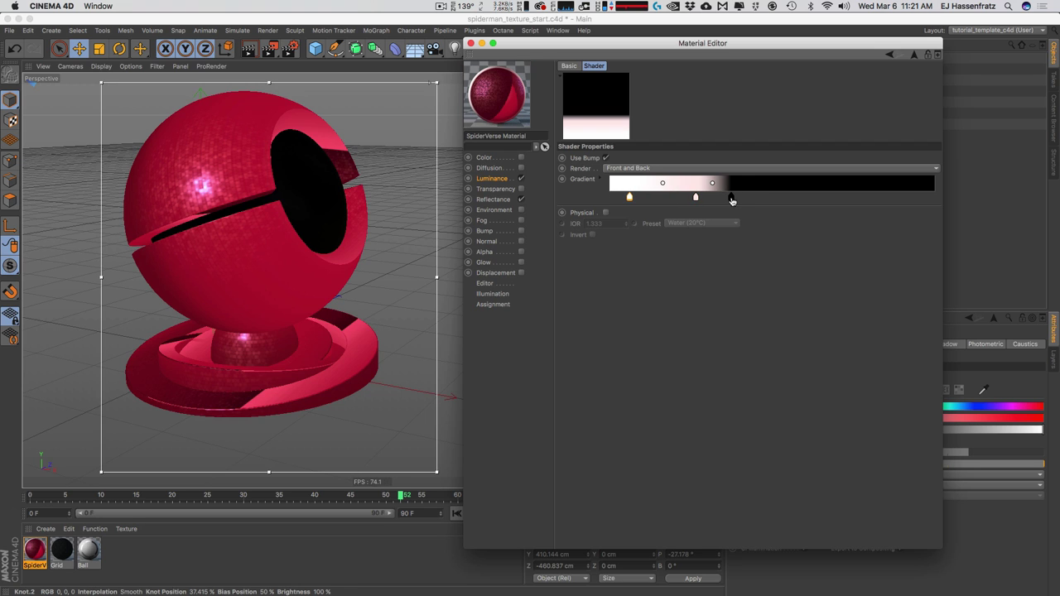
pyautogui.moveTo(732, 200); pyautogui.dragTo(741, 199)
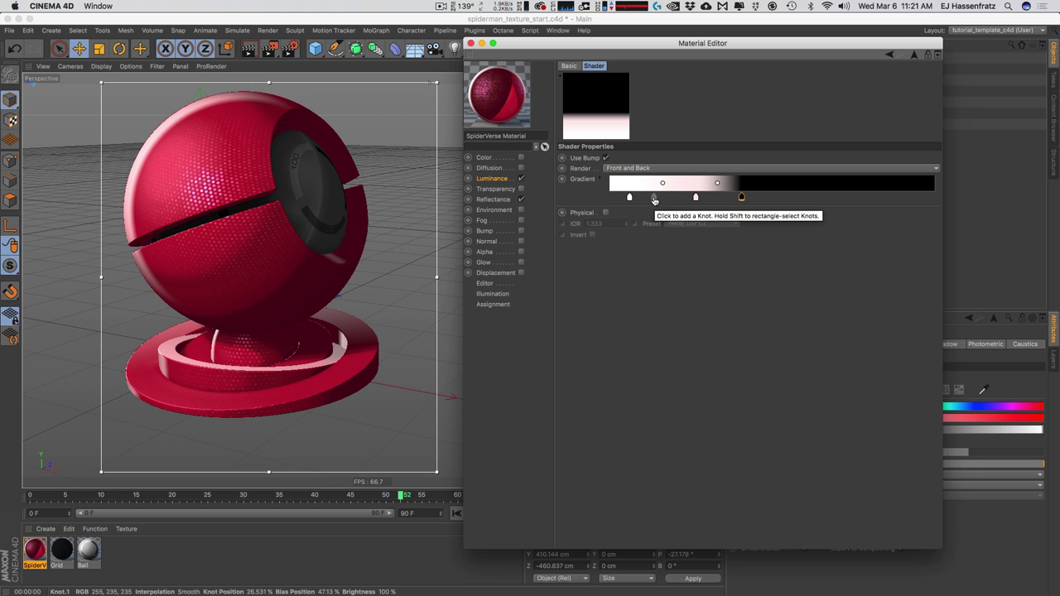
pyautogui.moveTo(696, 198); pyautogui.dragTo(665, 198)
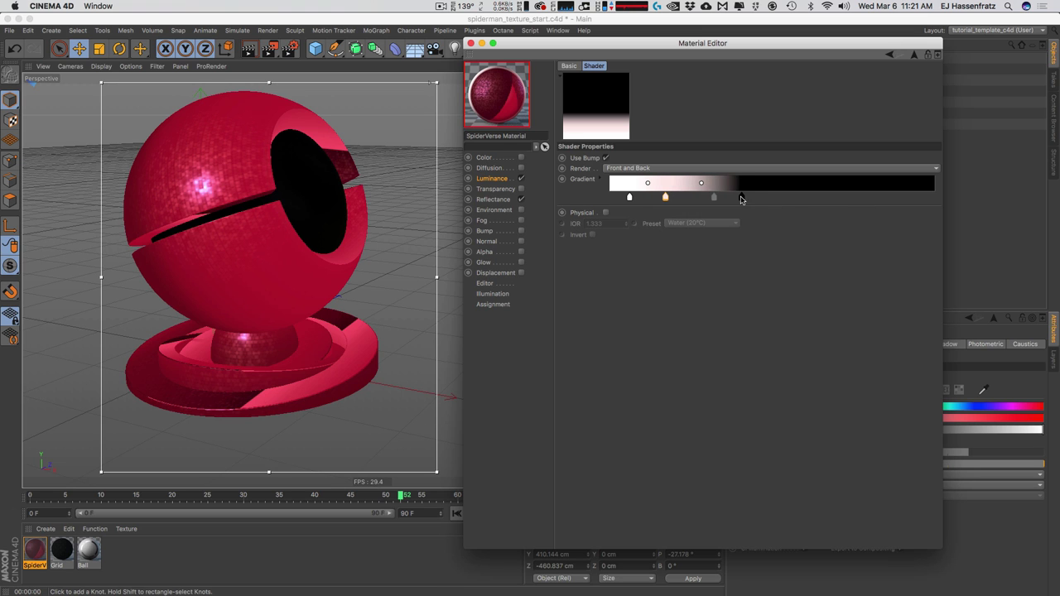
pyautogui.moveTo(741, 198); pyautogui.dragTo(713, 198)
pyautogui.moveTo(629, 197); pyautogui.dragTo(615, 197)
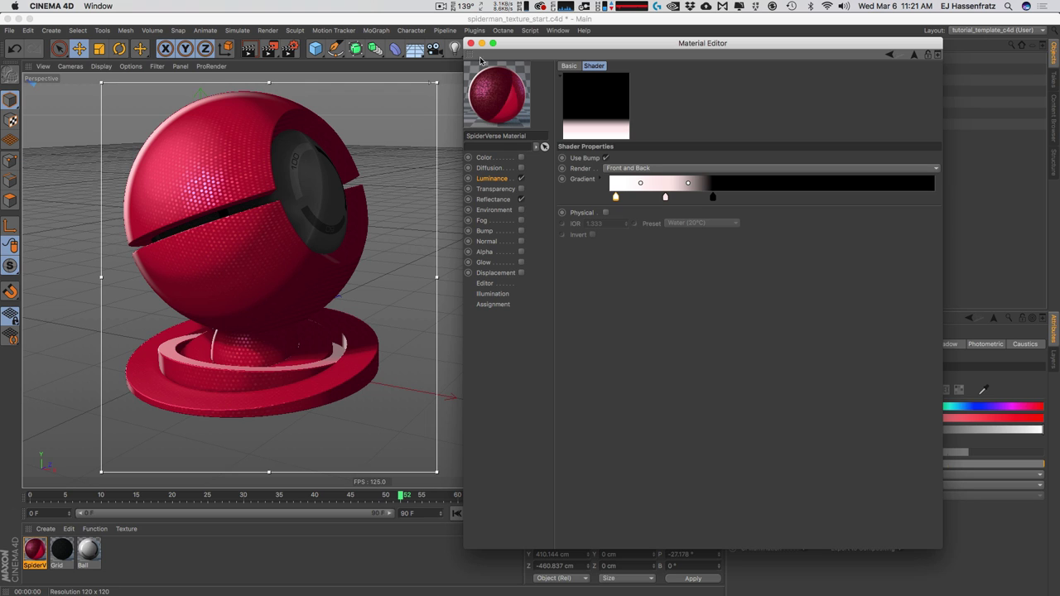
pyautogui.click(494, 179)
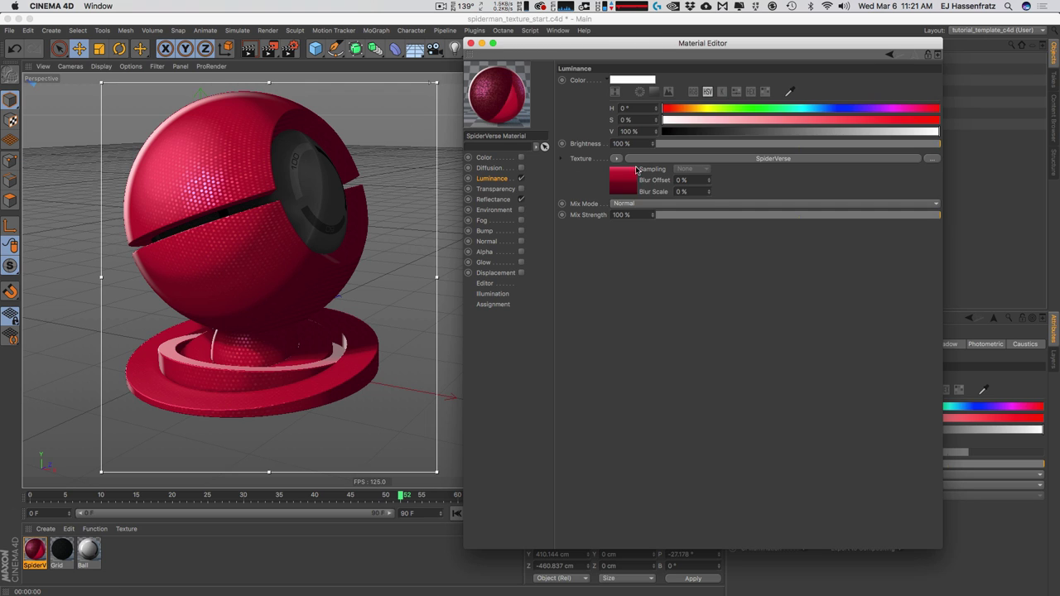
pyautogui.click(633, 187)
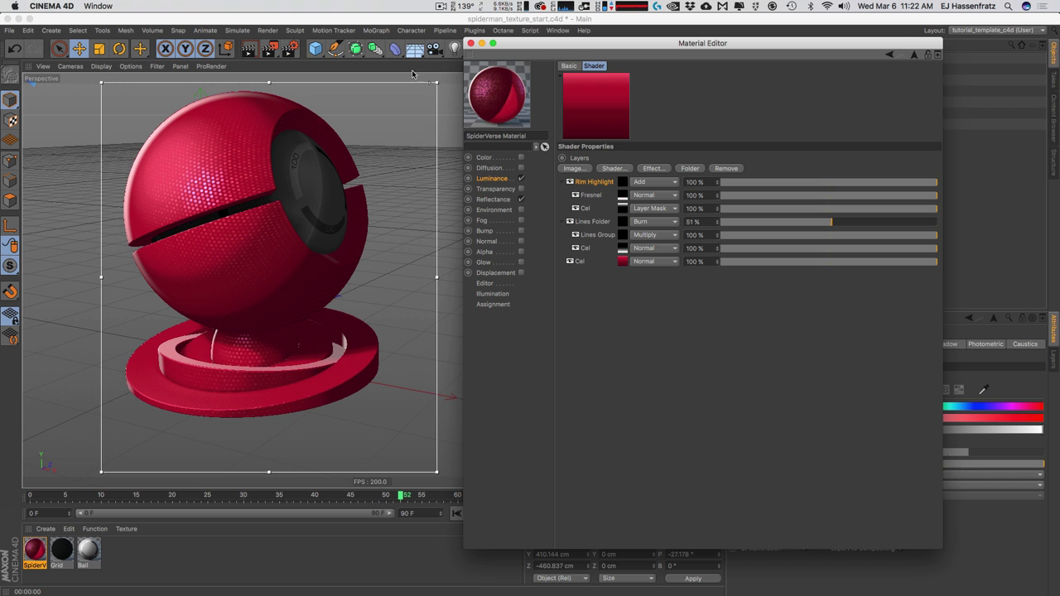
# Close the material editor and move the area light around the shader ball, leaving it at about X 89, Y 457, Z -422 cm.
pyautogui.click(470, 43)
pyautogui.click(717, 67)
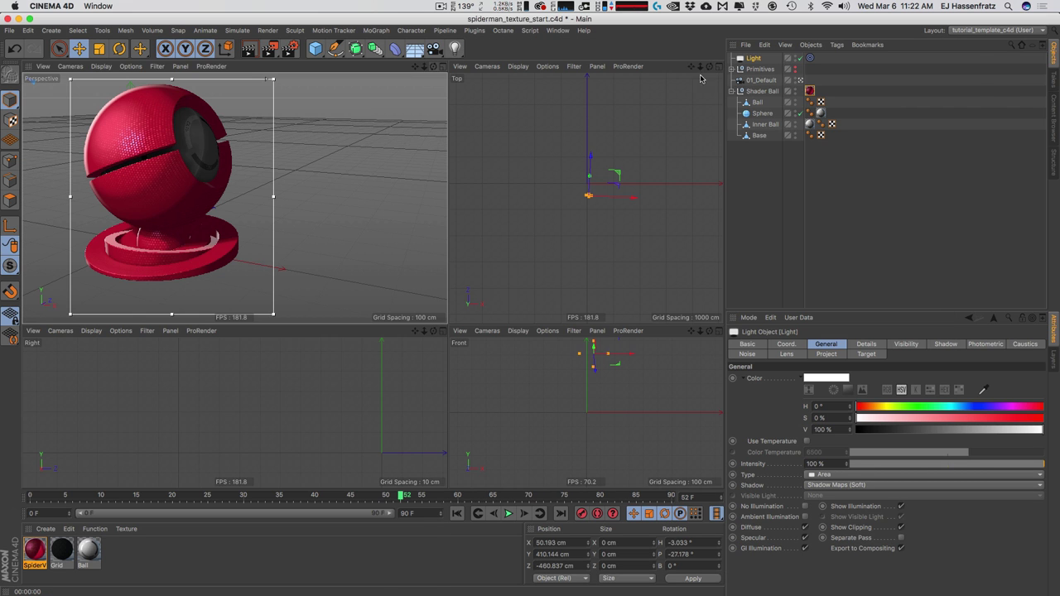
pyautogui.moveTo(634, 382); pyautogui.dragTo(661, 408)
pyautogui.moveTo(629, 239); pyautogui.dragTo(631, 228)
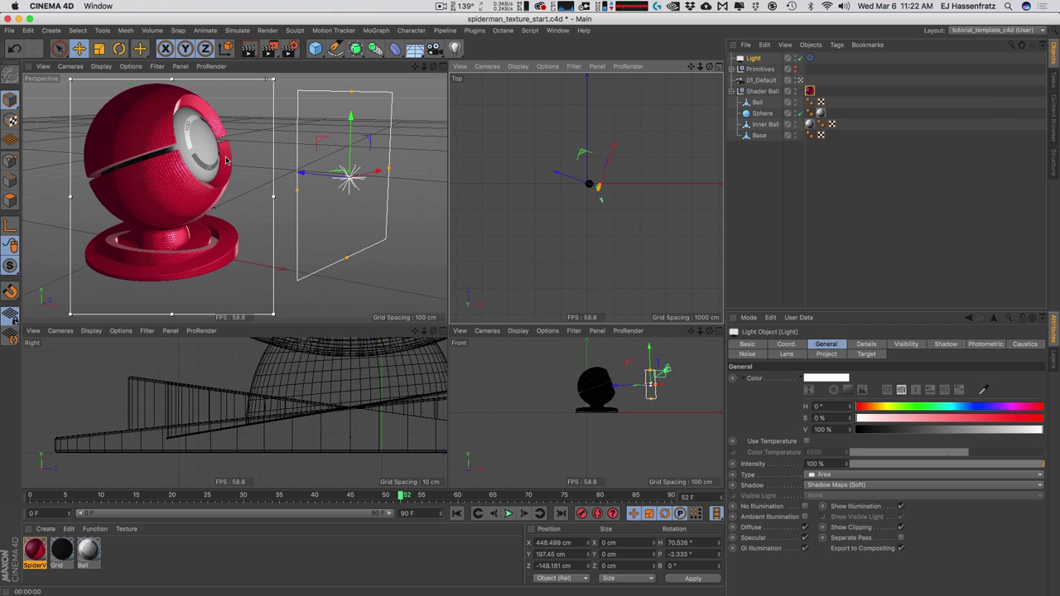
pyautogui.moveTo(646, 215); pyautogui.dragTo(663, 237)
pyautogui.moveTo(145, 137); pyautogui.dragTo(175, 108)
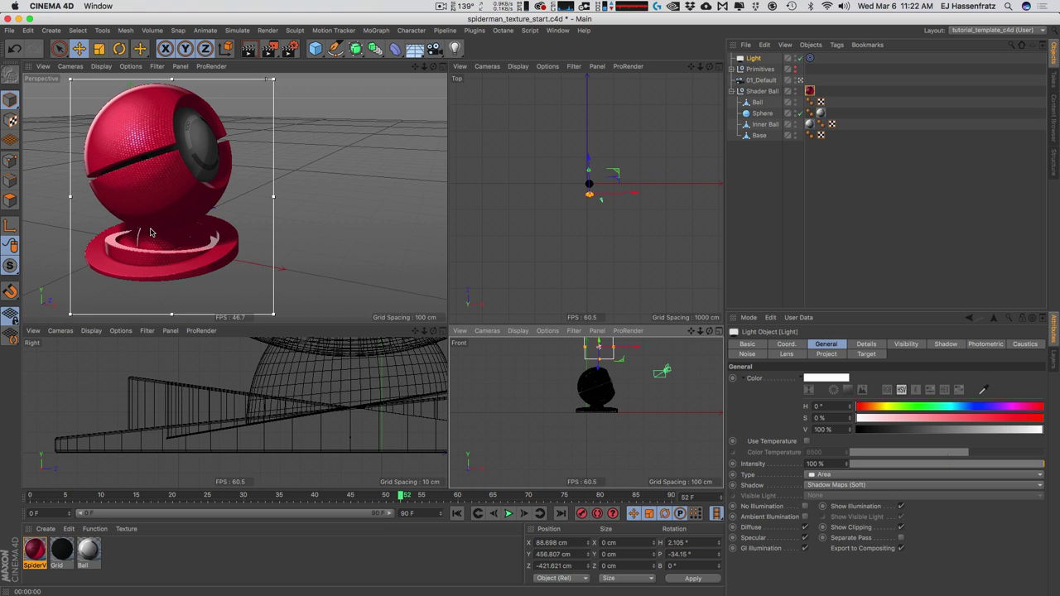
pyautogui.click(441, 68)
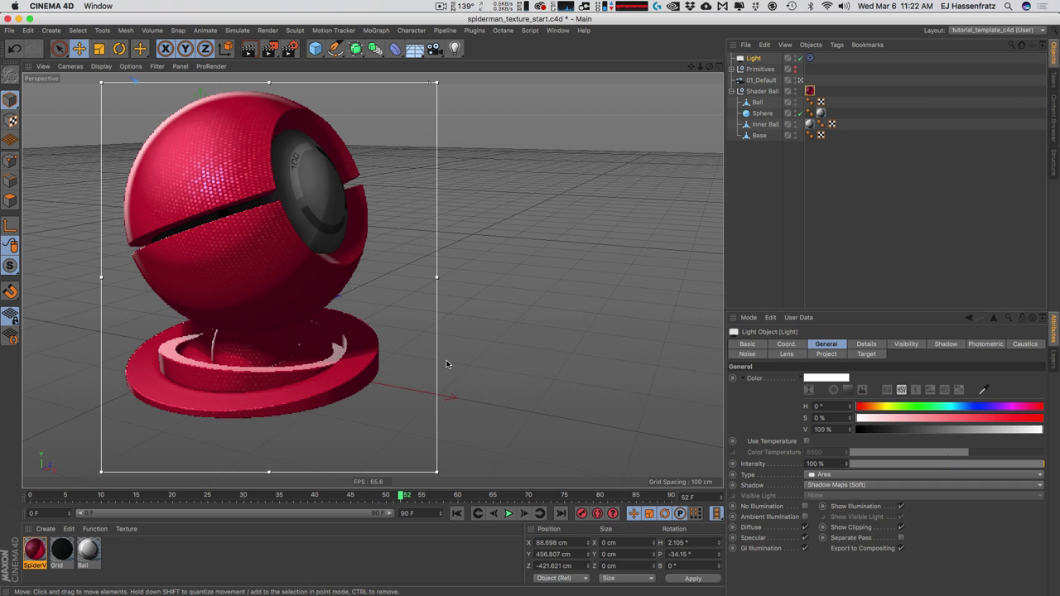
# Reopen the SpiderVerse material beside the shader ball and show its Luminance layer stack.
pyautogui.doubleClick(34, 551)
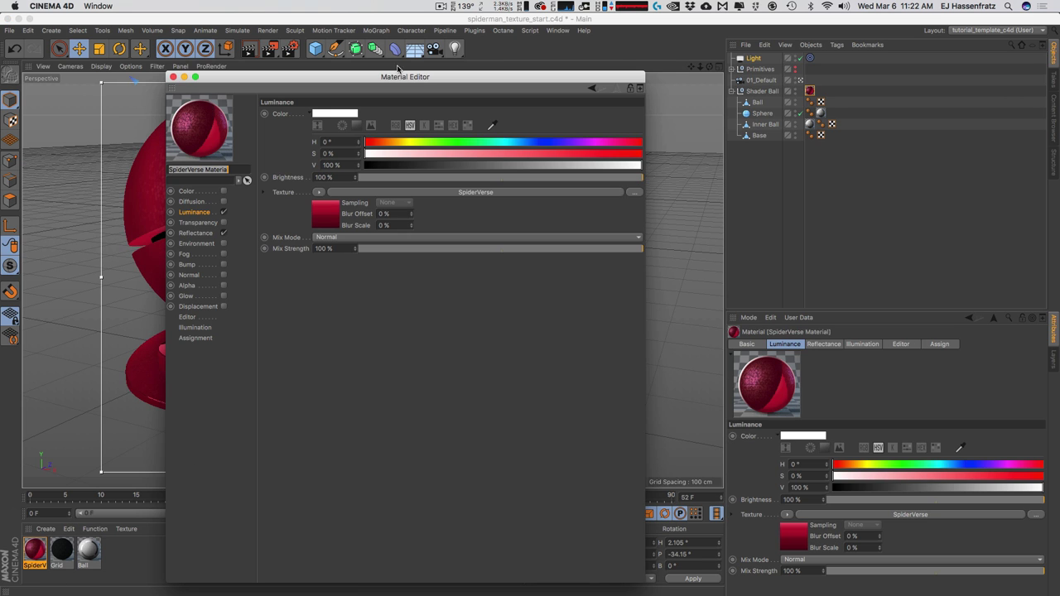
pyautogui.moveTo(399, 76); pyautogui.dragTo(668, 47)
pyautogui.click(702, 165)
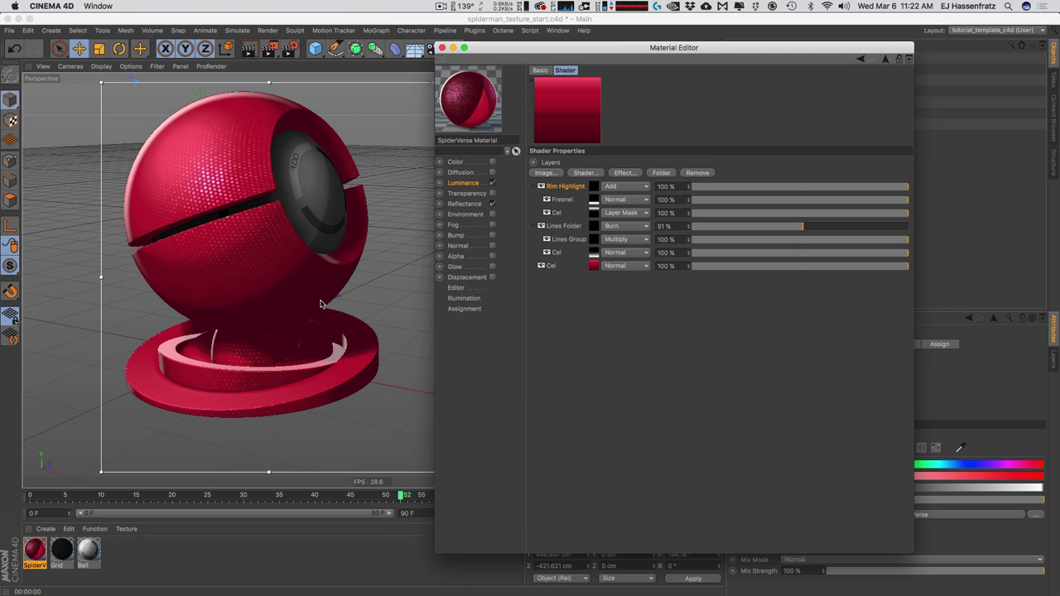
# Switch to Chrome to examine the lighting in the Spider-Verse reference video, and return to the material in Cinema 4D.
pyautogui.press('super+Tab')
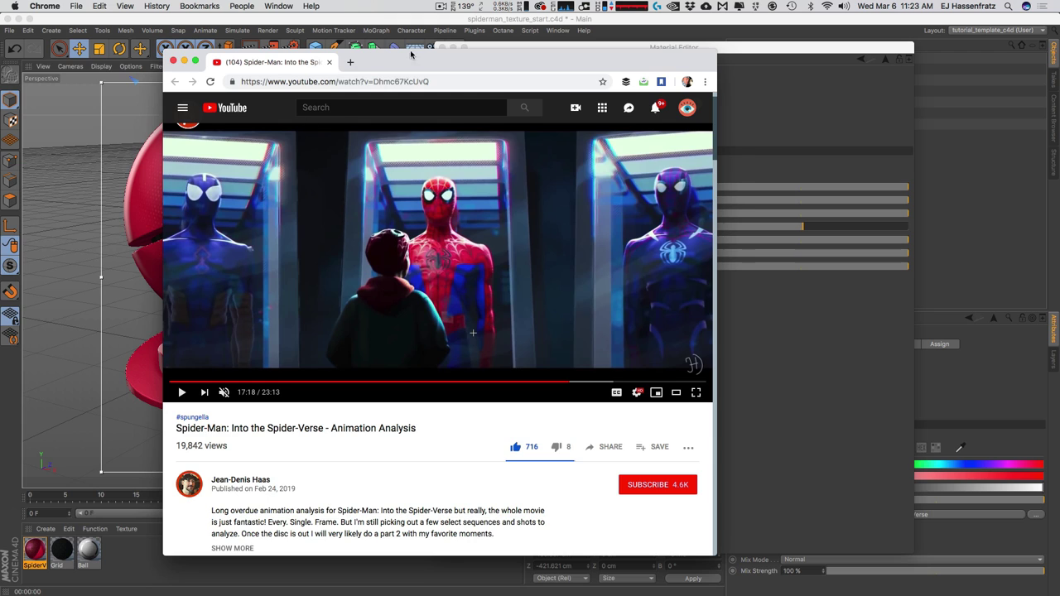
pyautogui.press('super+m')
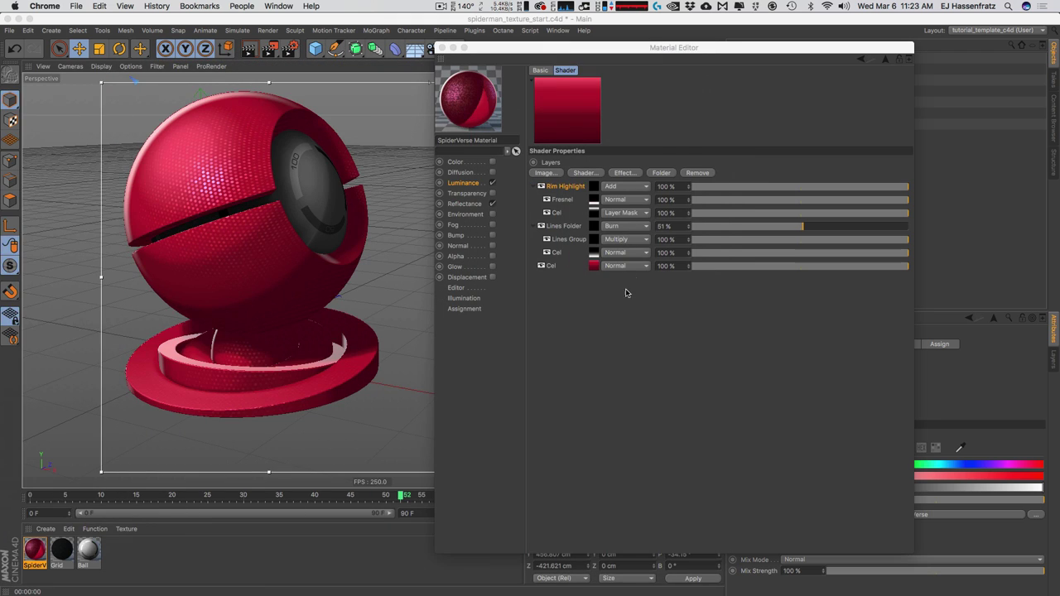
pyautogui.click(604, 338)
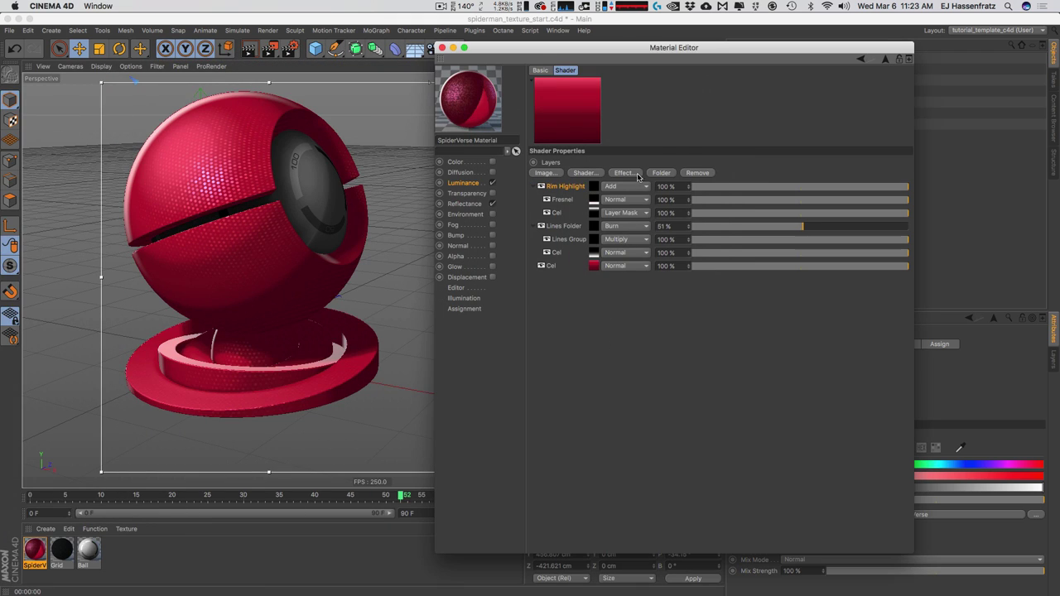
# Add a new folder above Rim Highlight in the layer stack and name it Back Light.
pyautogui.click(660, 172)
pyautogui.moveTo(567, 199); pyautogui.dragTo(560, 187)
pyautogui.doubleClick(558, 186)
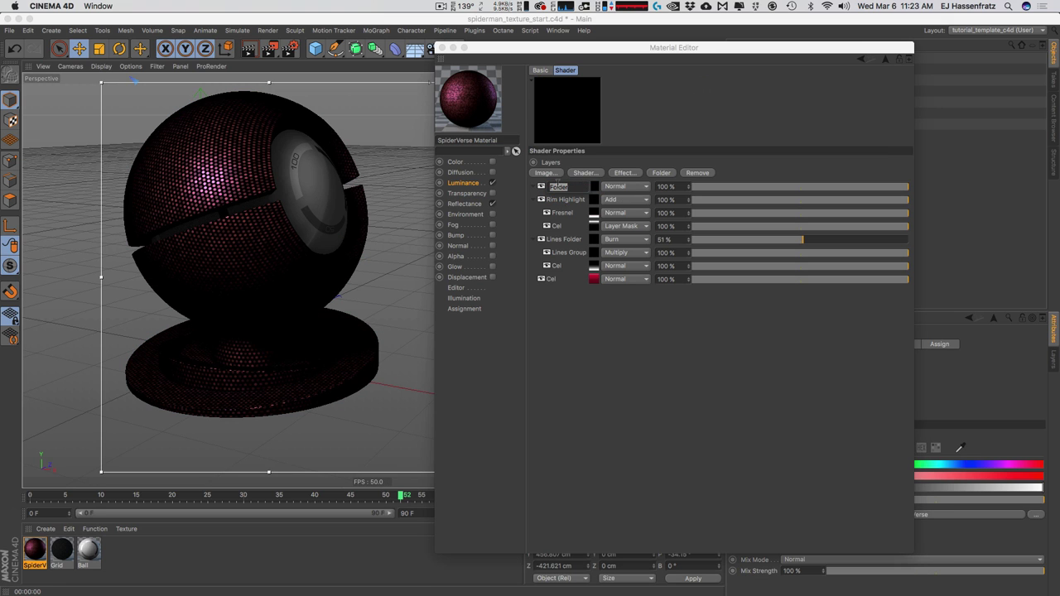
pyautogui.write('Back Light')
pyautogui.press('Return')
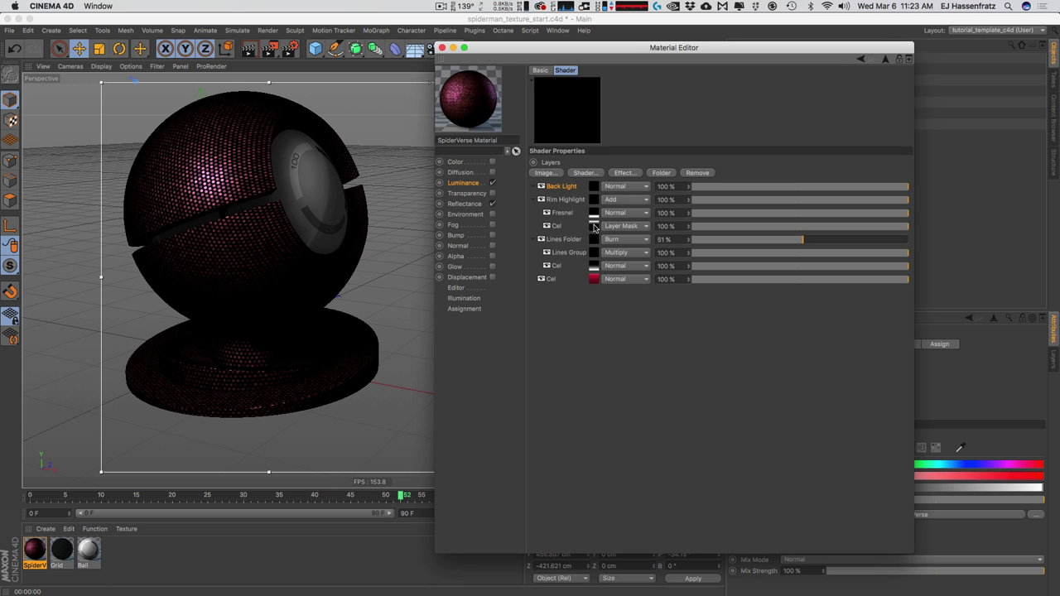
# Copy the Cel and Fresnel layers from Rim Highlight into the Back Light folder, and hide the Rim Highlight and Lines Folder groups.
pyautogui.moveTo(594, 227); pyautogui.dragTo(566, 191)
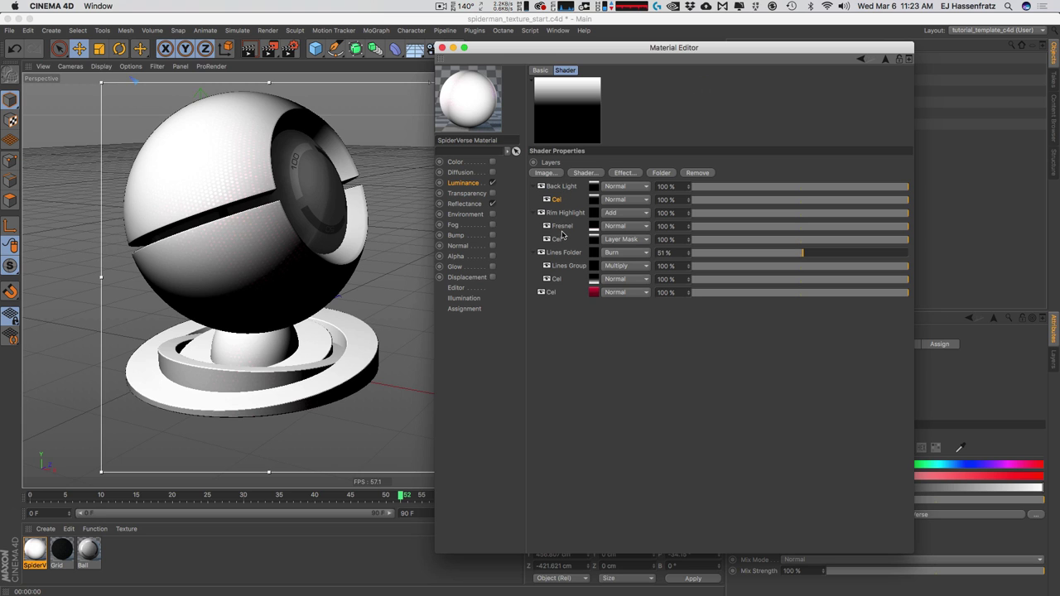
pyautogui.moveTo(592, 228); pyautogui.dragTo(590, 199)
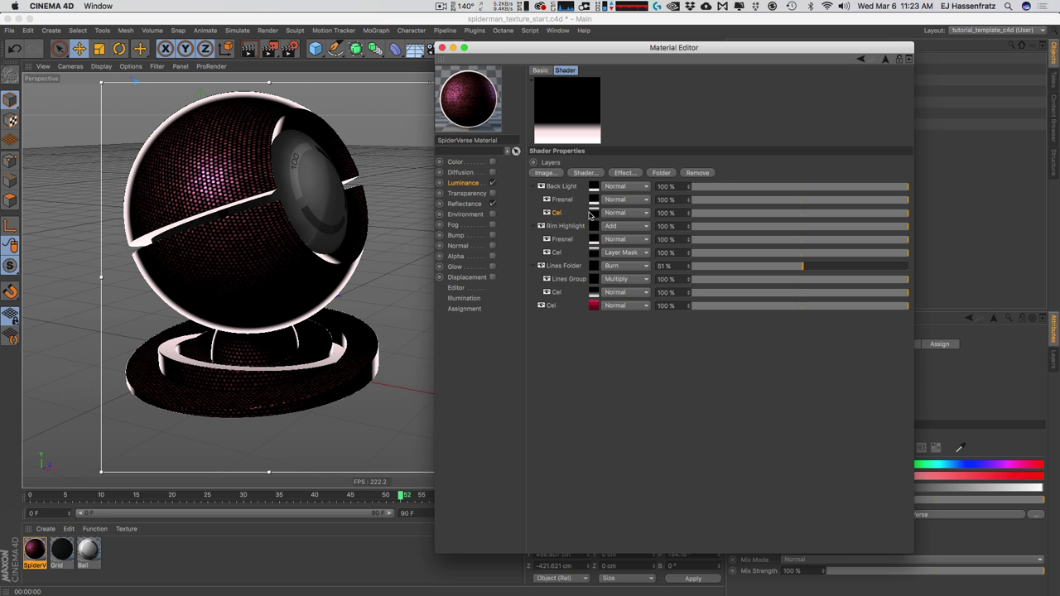
pyautogui.click(541, 226)
pyautogui.click(541, 266)
# Set the Back Light folder's blend mode to Add and its Cel layer's blend mode to Layer Mask.
pyautogui.click(615, 187)
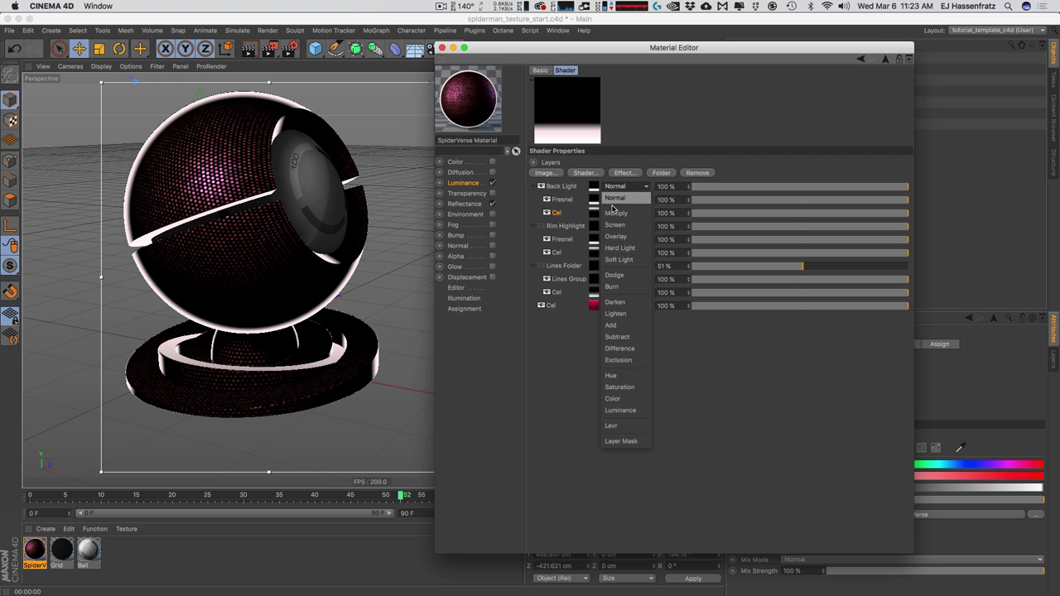
pyautogui.click(625, 317)
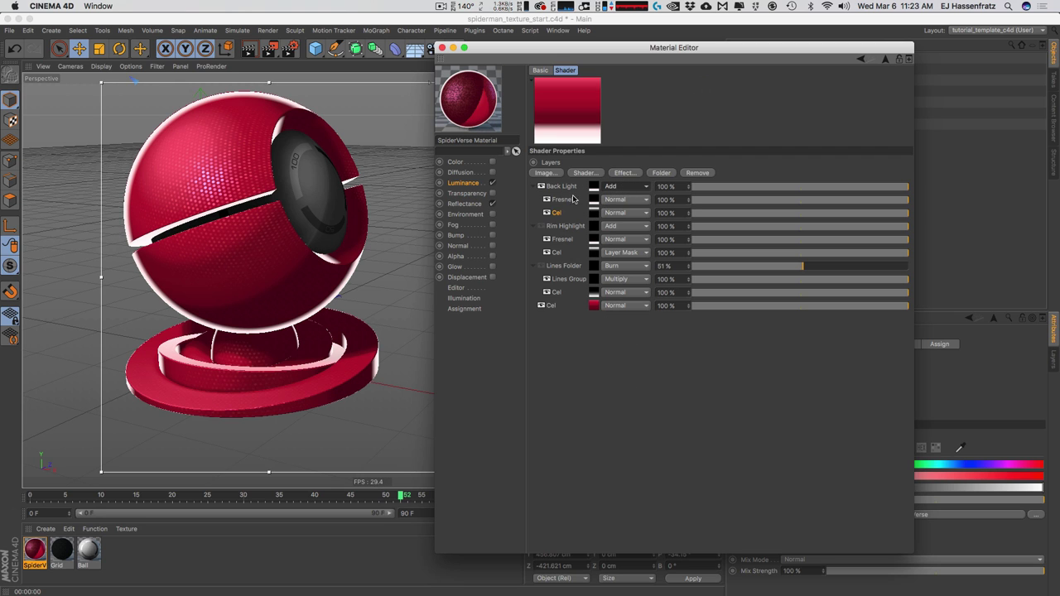
pyautogui.click(616, 214)
pyautogui.click(621, 467)
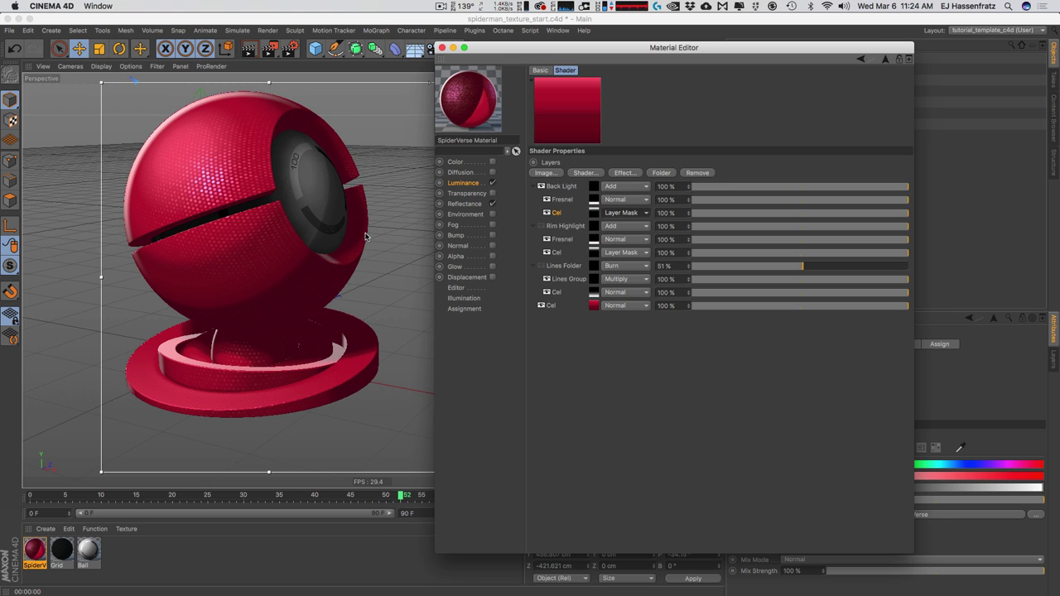
# Reverse the Back Light Cel's Diffuse gradient, with white at the start and the black knot about three quarters along.
pyautogui.click(591, 213)
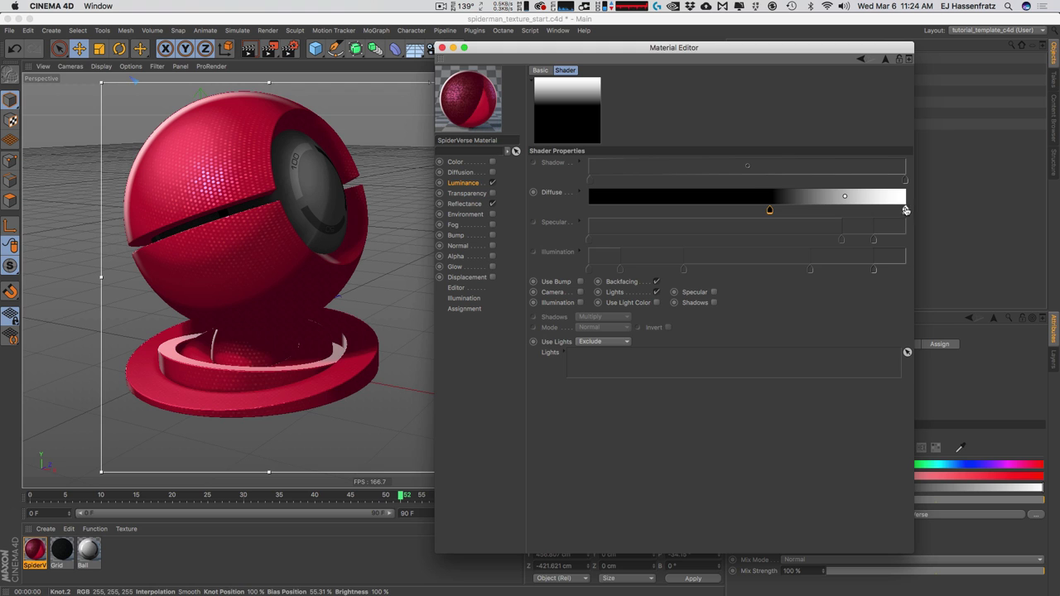
pyautogui.moveTo(904, 209); pyautogui.dragTo(590, 211)
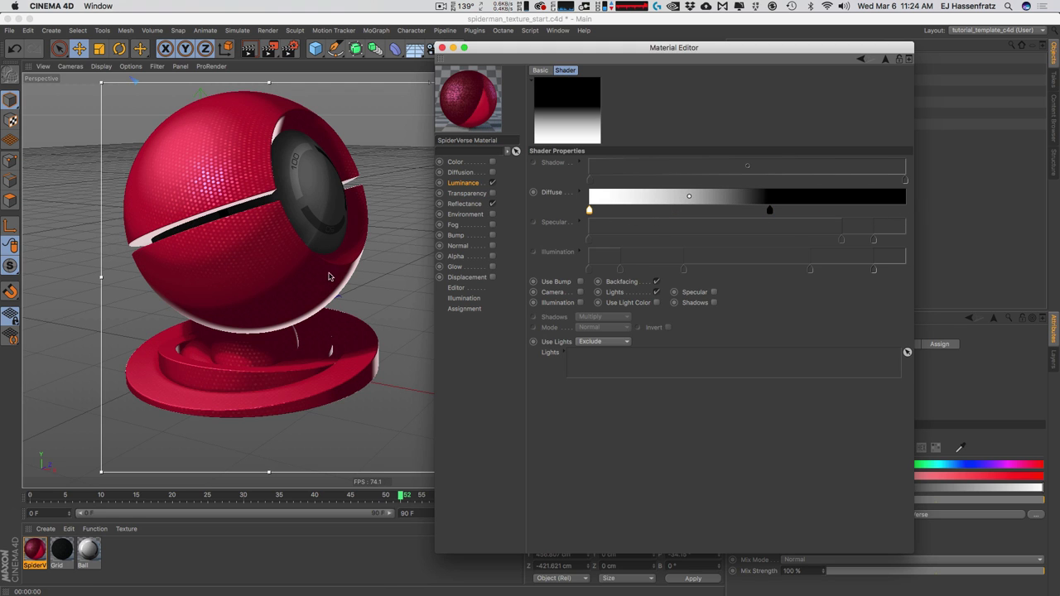
pyautogui.moveTo(769, 210); pyautogui.dragTo(834, 211)
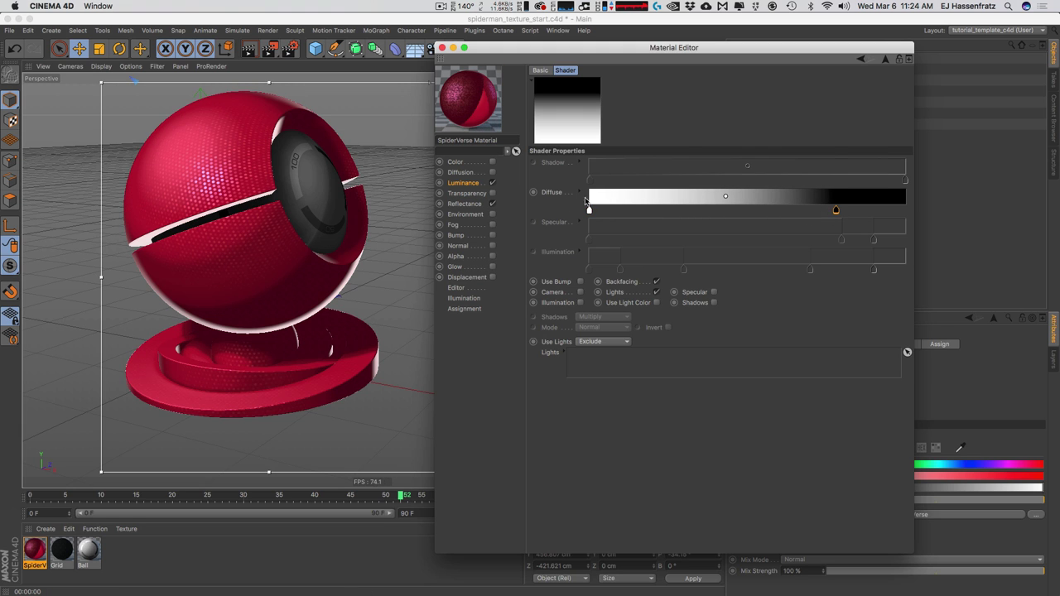
pyautogui.click(460, 183)
pyautogui.click(576, 183)
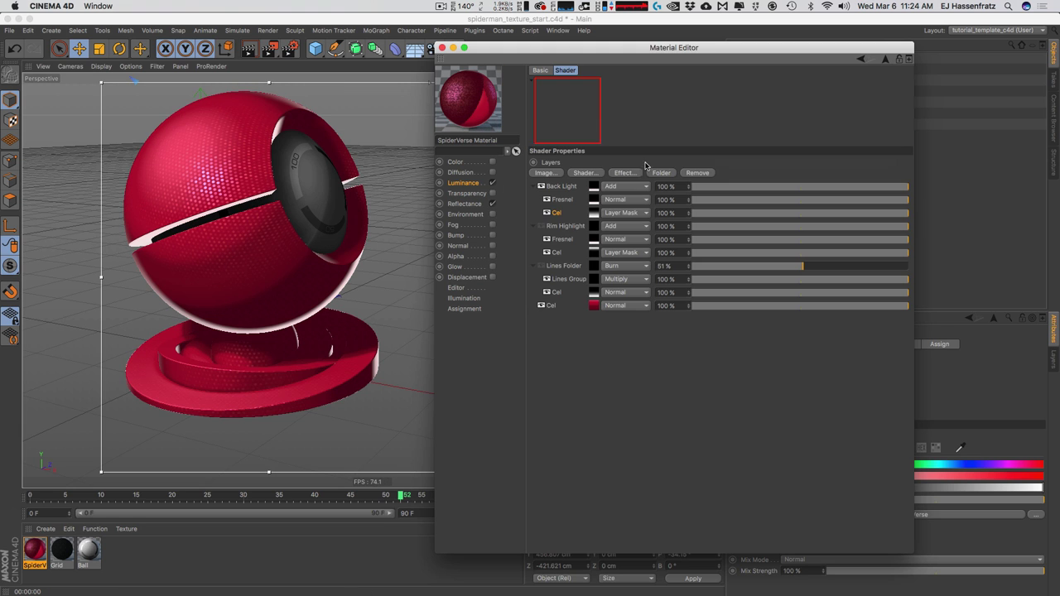
# Remove the pale pink middle knot from the Back Light Fresnel gradient and move its black knot to about the halfway point.
pyautogui.click(593, 201)
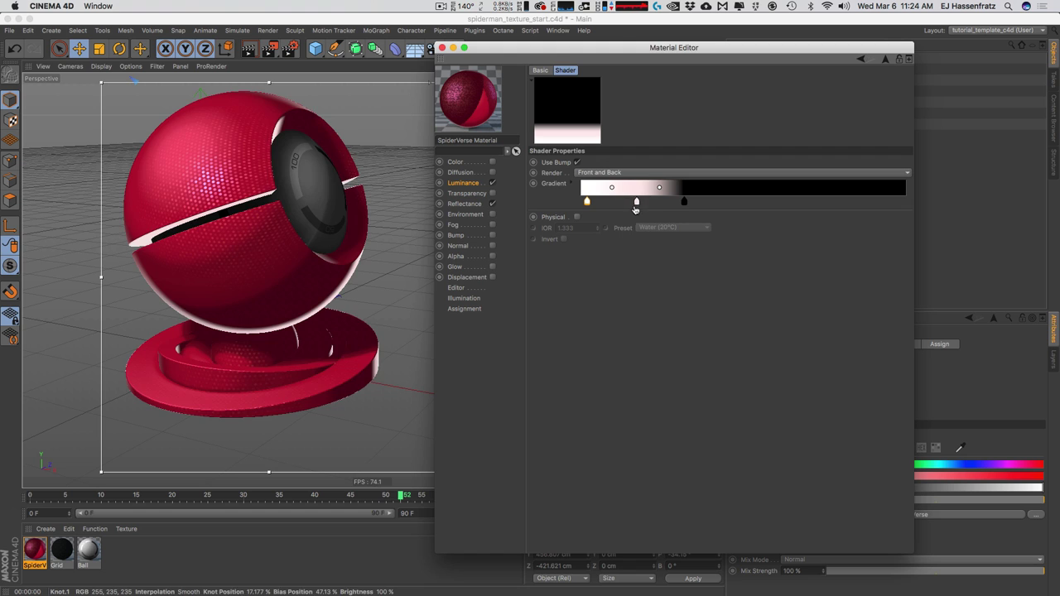
pyautogui.click(685, 202)
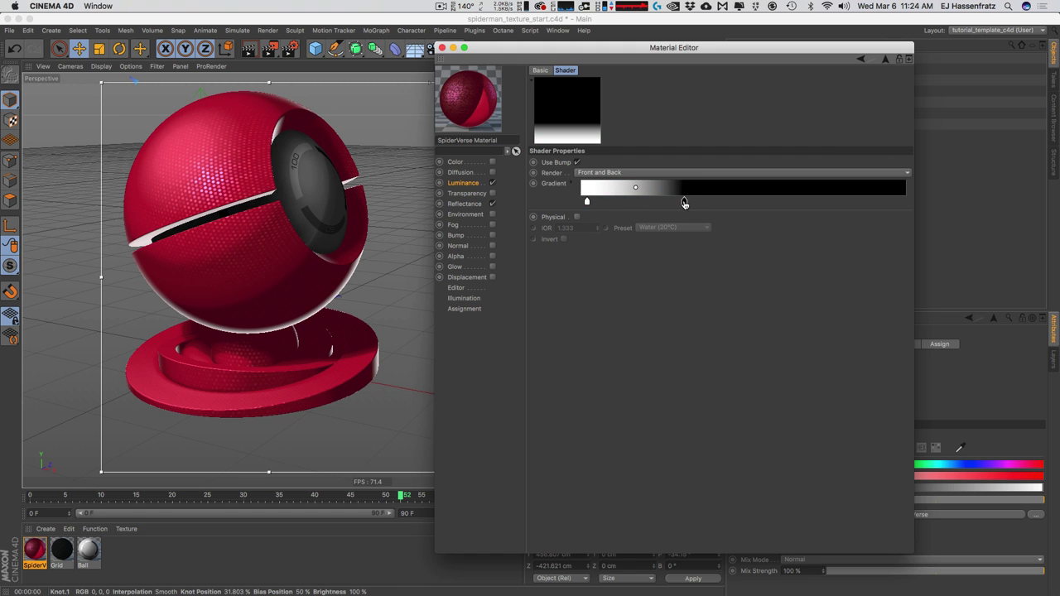
pyautogui.moveTo(685, 204); pyautogui.dragTo(741, 204)
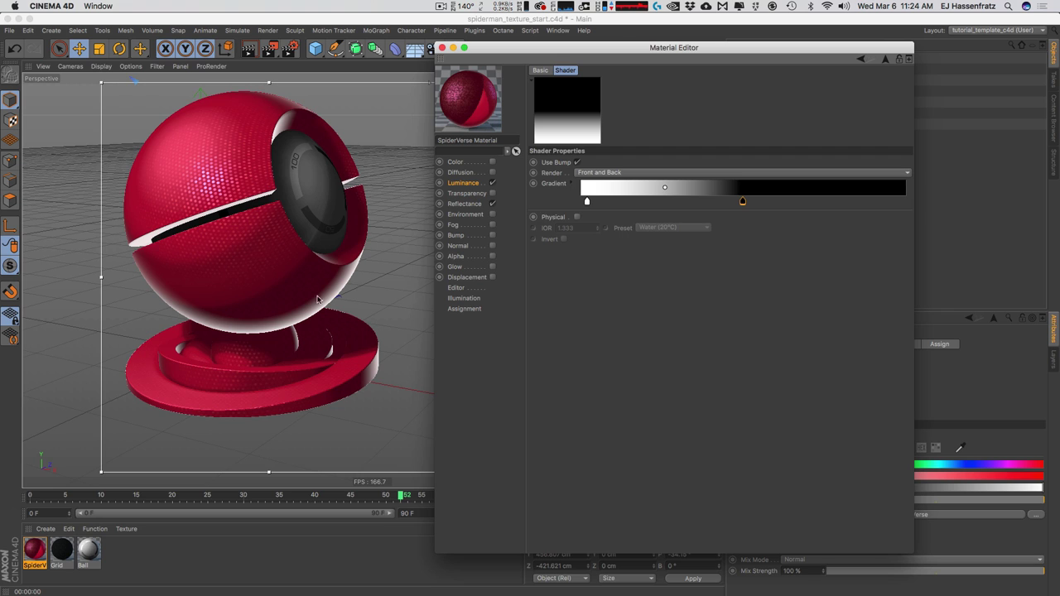
# Recolor the white knot of the Back Light Fresnel gradient to a pinkish red picked from the shader ball.
pyautogui.doubleClick(587, 201)
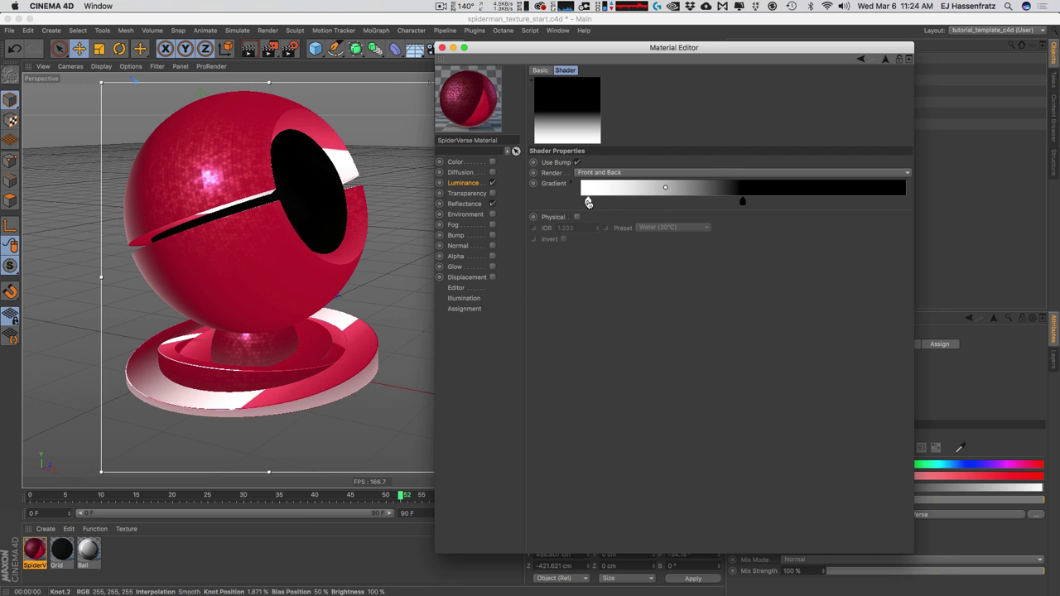
pyautogui.moveTo(582, 227); pyautogui.dragTo(678, 234)
pyautogui.click(650, 194)
pyautogui.click(287, 222)
pyautogui.click(608, 251)
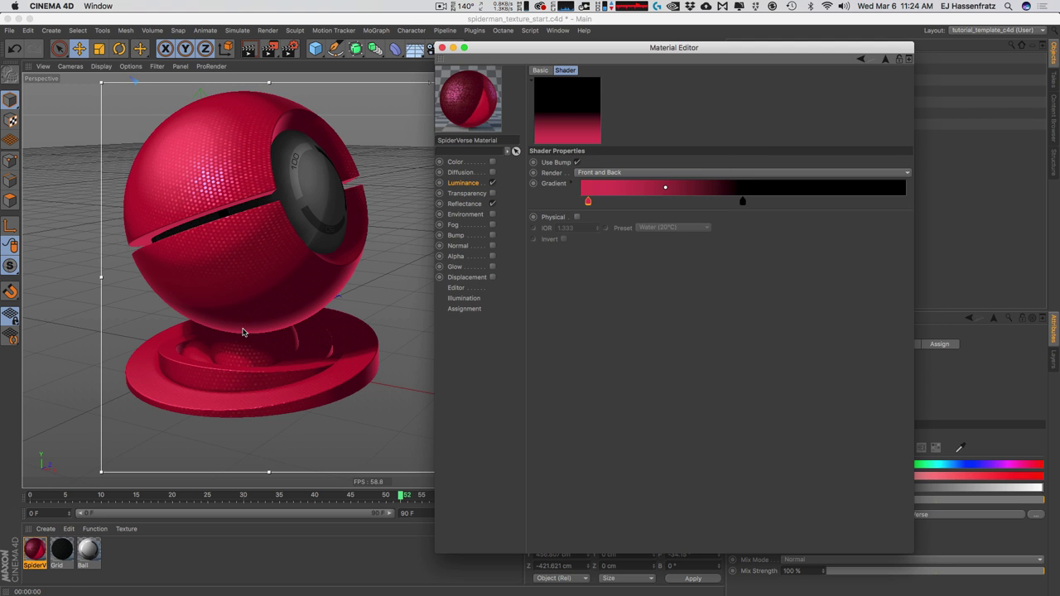
# Show the Rim Highlight and Lines Folder groups again, and lower the Back Light folder's opacity to 63%.
pyautogui.click(464, 182)
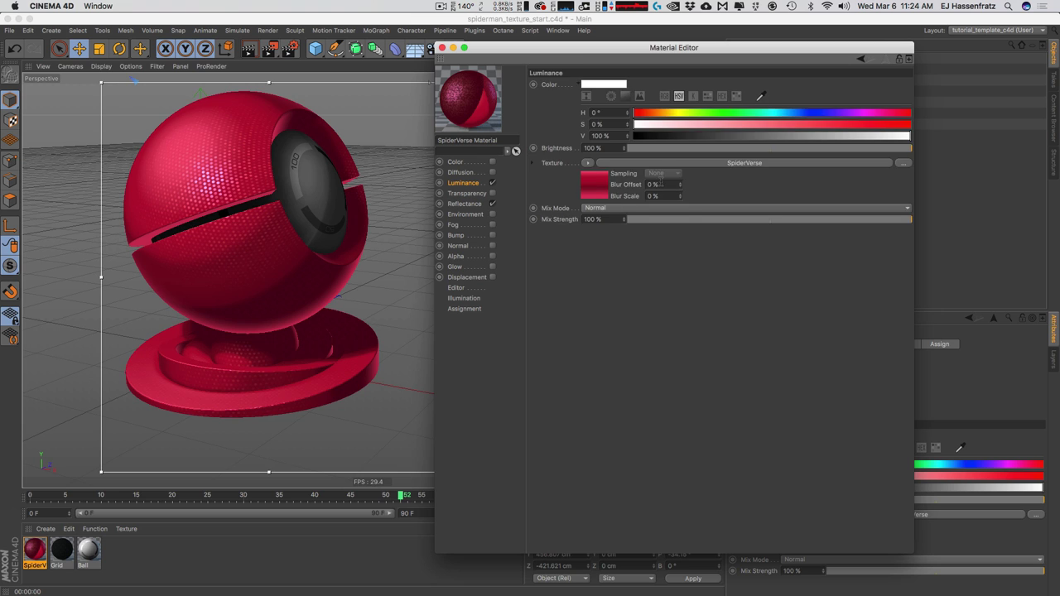
pyautogui.click(667, 171)
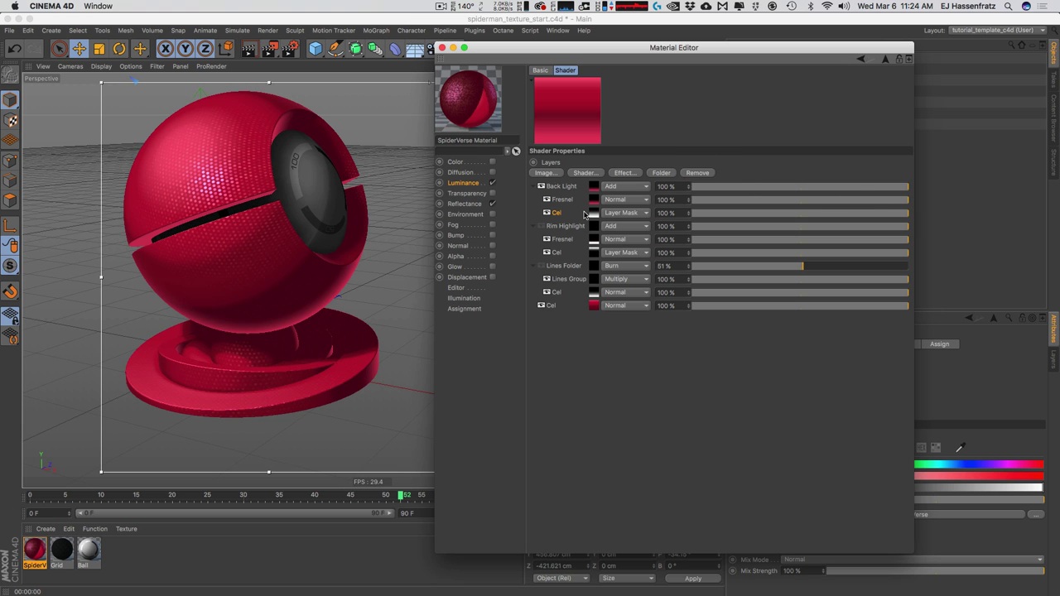
pyautogui.click(540, 226)
pyautogui.click(540, 265)
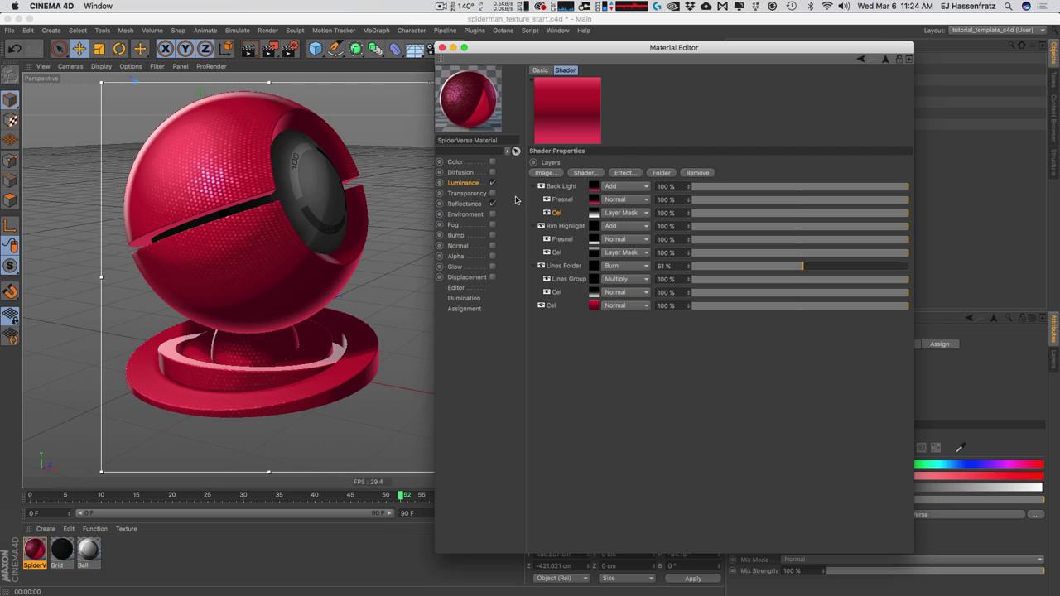
pyautogui.moveTo(864, 185); pyautogui.dragTo(795, 191)
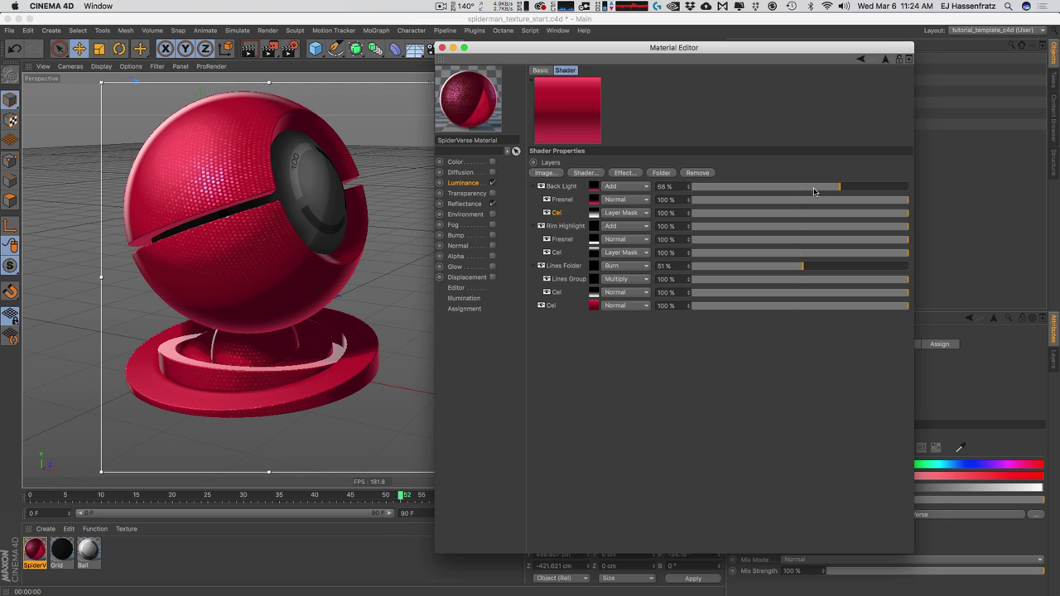
pyautogui.moveTo(832, 190); pyautogui.dragTo(824, 190)
# Widen the Rim Highlight Fresnel gradient by shifting its white, pale pink and black knots slightly toward the black end.
pyautogui.click(595, 250)
pyautogui.moveTo(685, 203); pyautogui.dragTo(706, 202)
pyautogui.moveTo(639, 203); pyautogui.dragTo(597, 202)
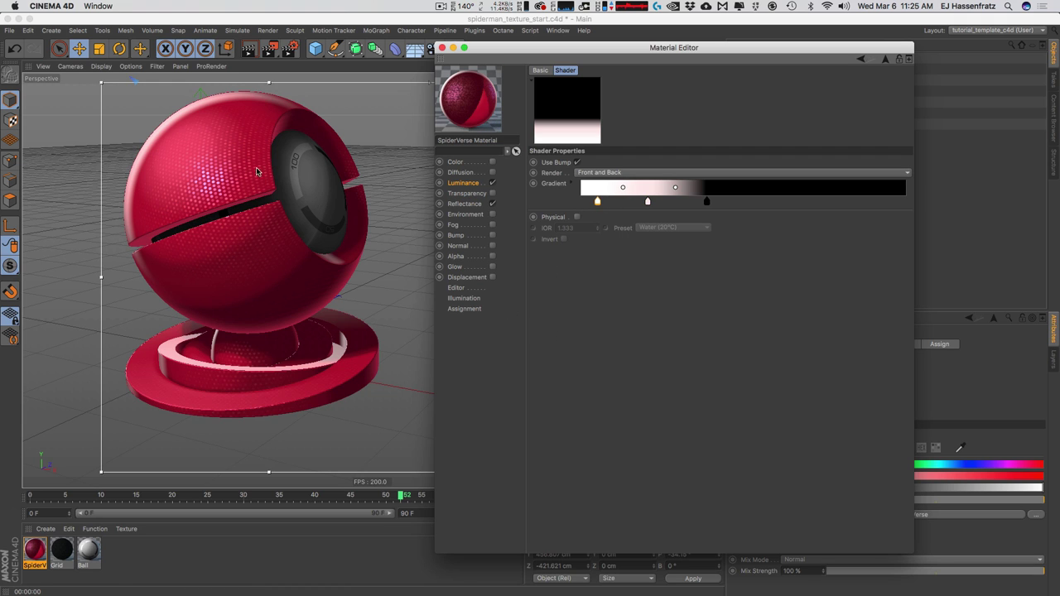
pyautogui.click(473, 184)
pyautogui.click(616, 174)
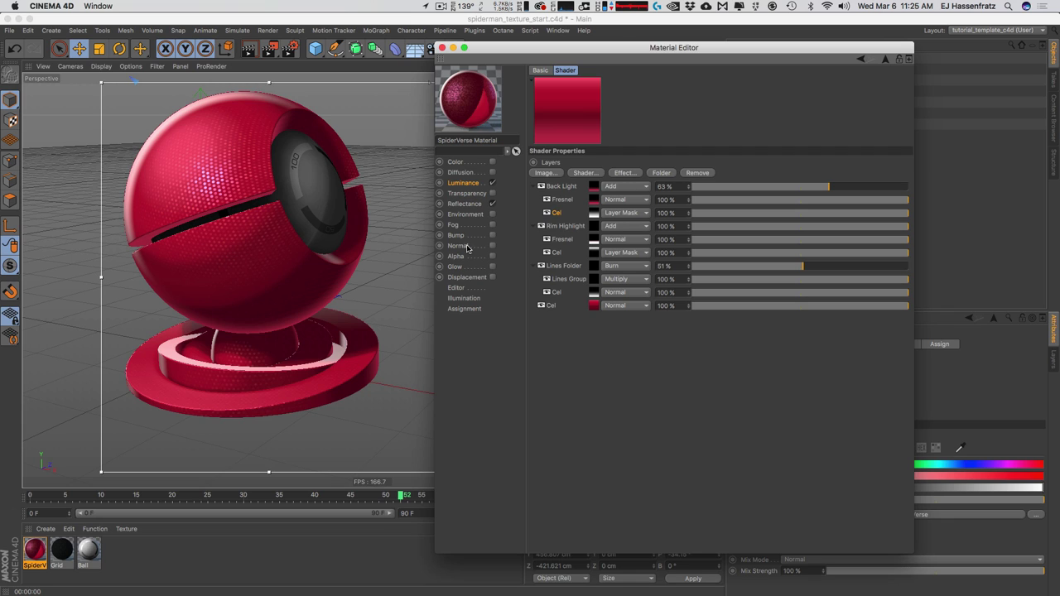
# Enable the material's Bump channel, load a Layer shader as its texture and name that shader Noise.
pyautogui.click(493, 235)
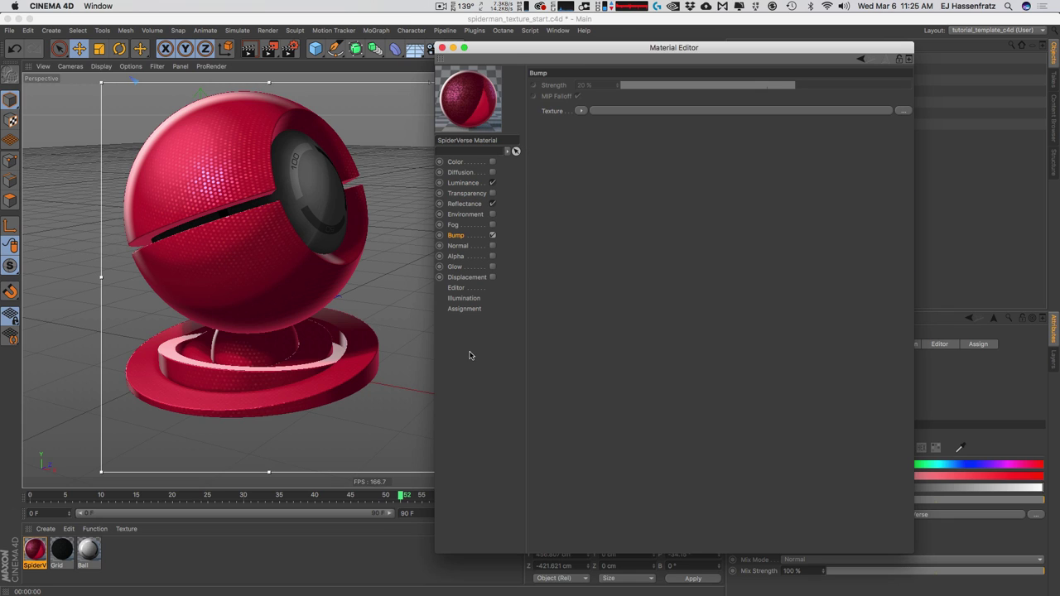
pyautogui.click(579, 111)
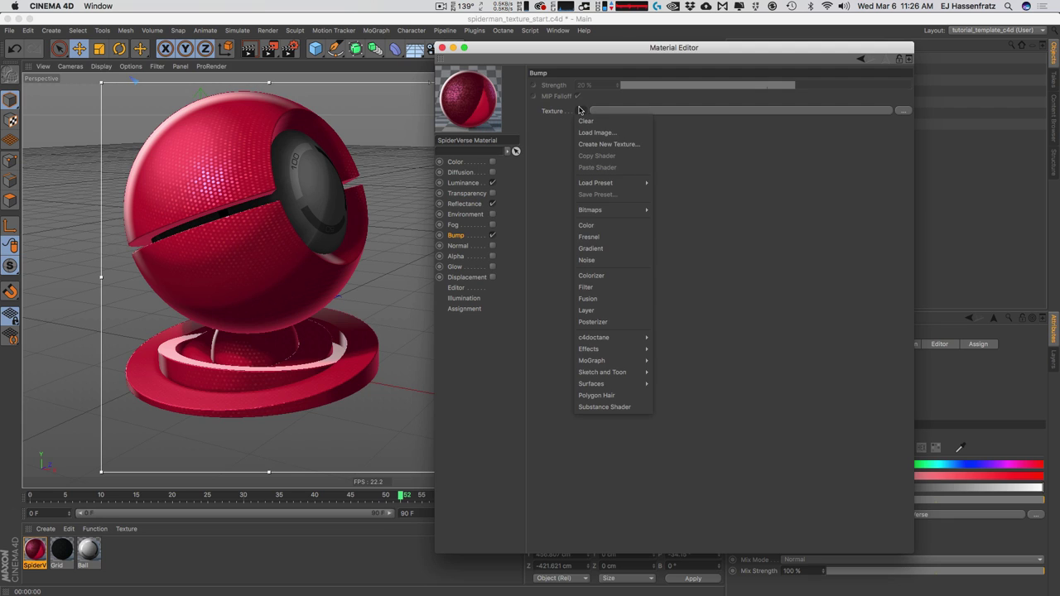
pyautogui.click(606, 312)
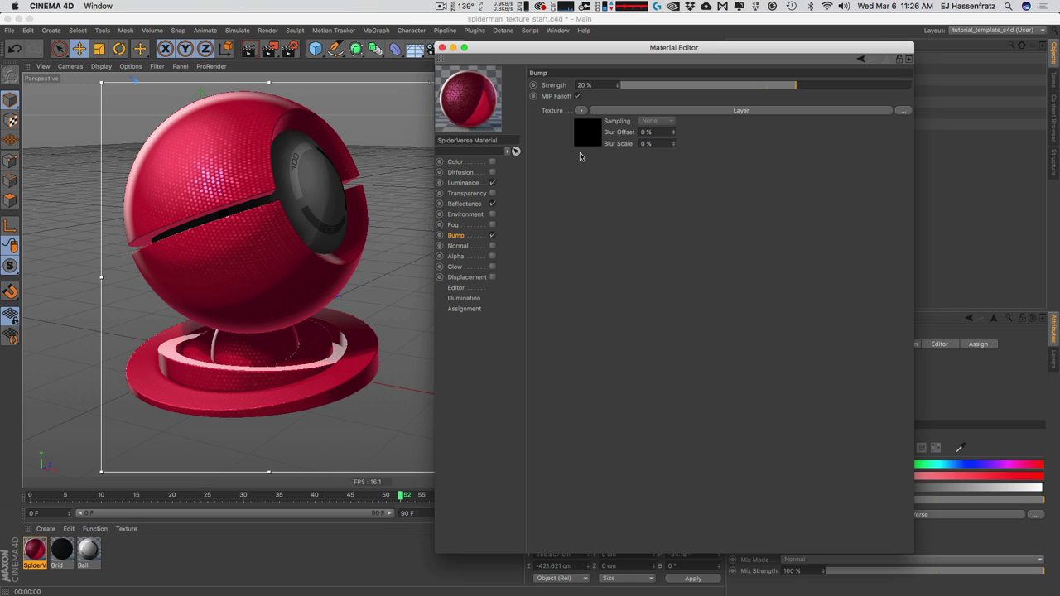
pyautogui.click(752, 113)
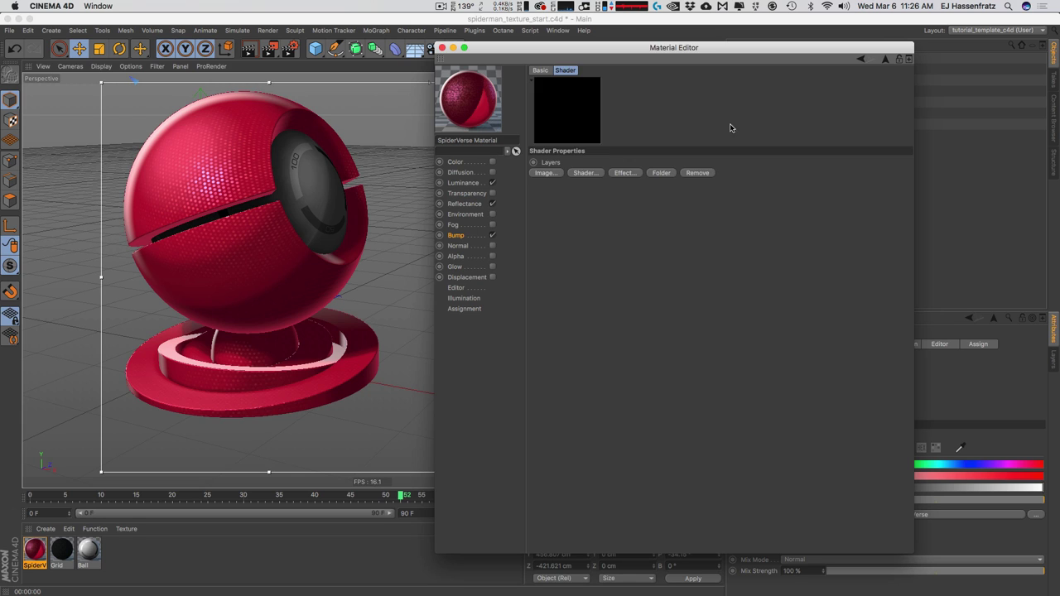
pyautogui.click(540, 69)
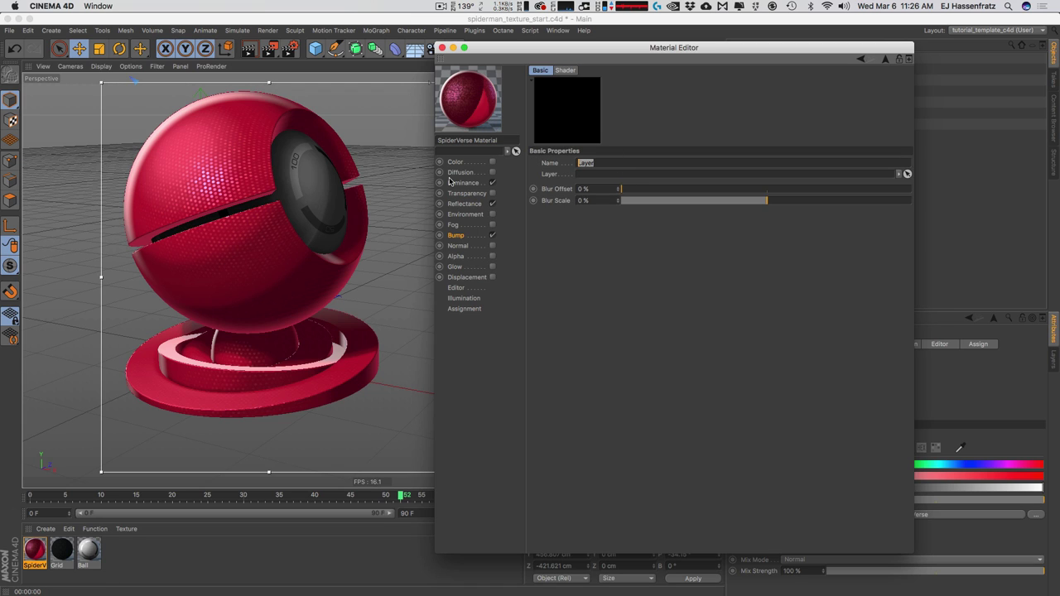
pyautogui.write('Noise')
pyautogui.press('Return')
# Add a Noise shader to the Bump channel's layer stack.
pyautogui.click(565, 71)
pyautogui.click(588, 173)
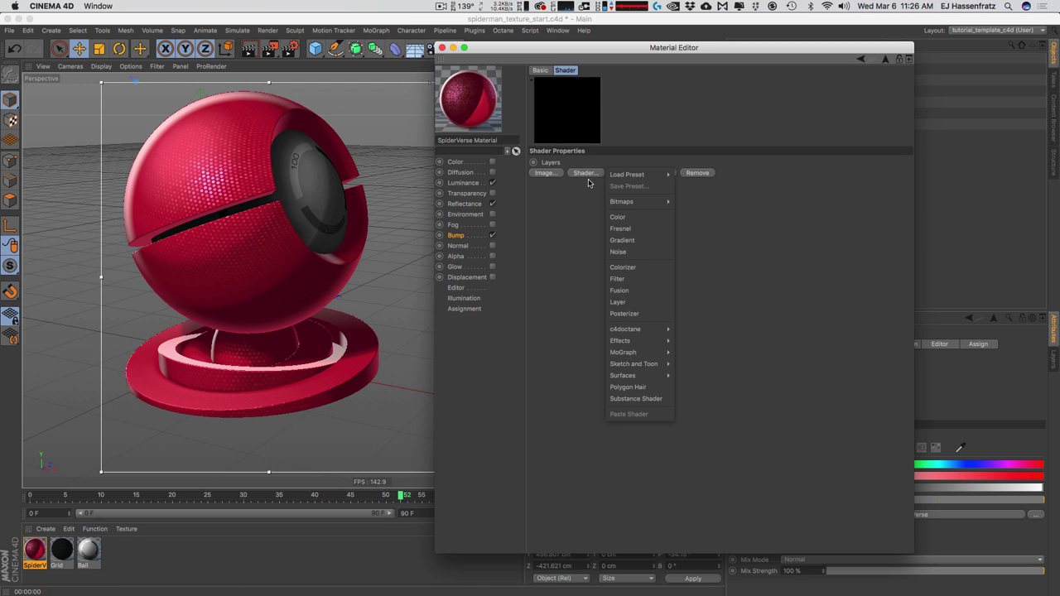
pyautogui.click(629, 252)
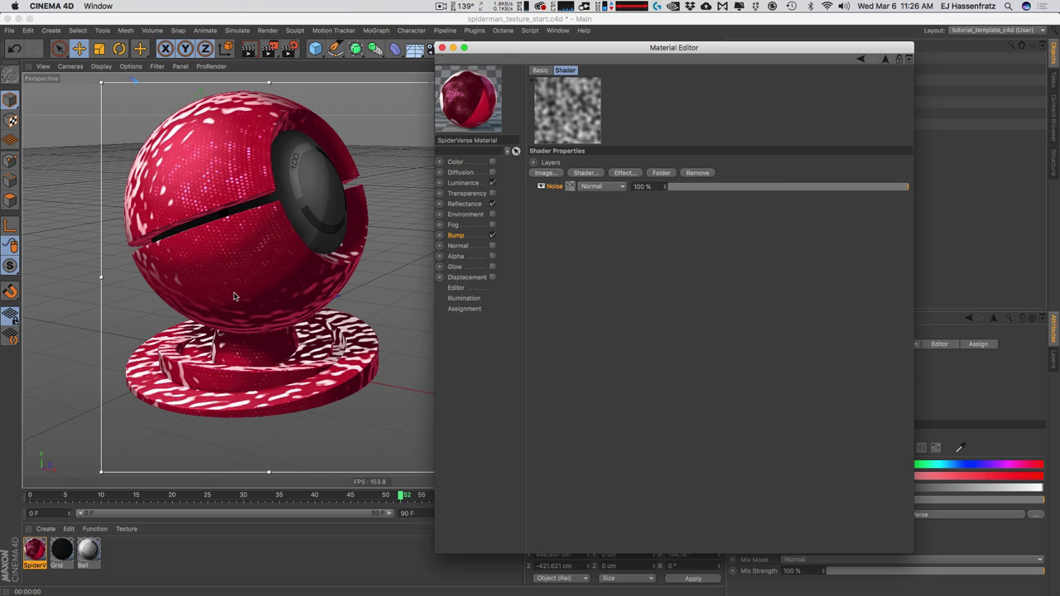
# Turn off Use Bump in the Fresnel shaders of both the Back Light and Rim Highlight folders of the Luminance channel.
pyautogui.click(466, 183)
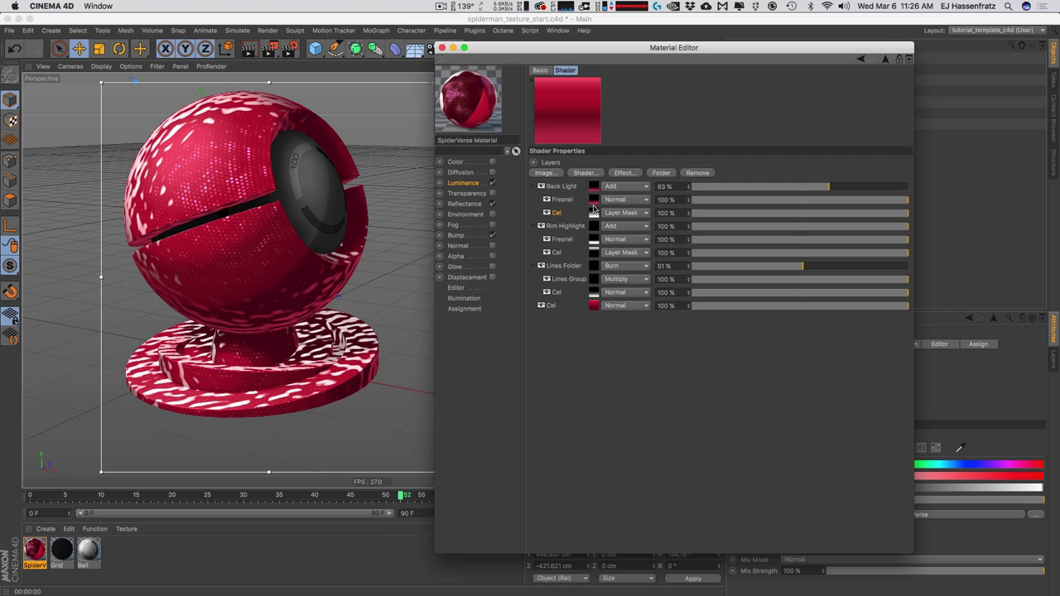
pyautogui.click(594, 199)
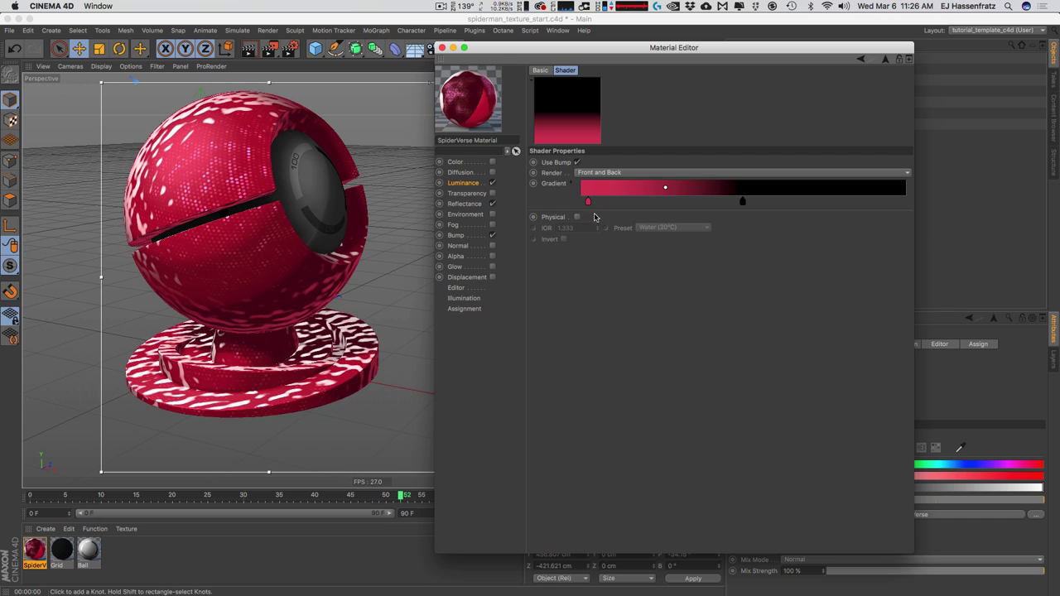
pyautogui.click(577, 163)
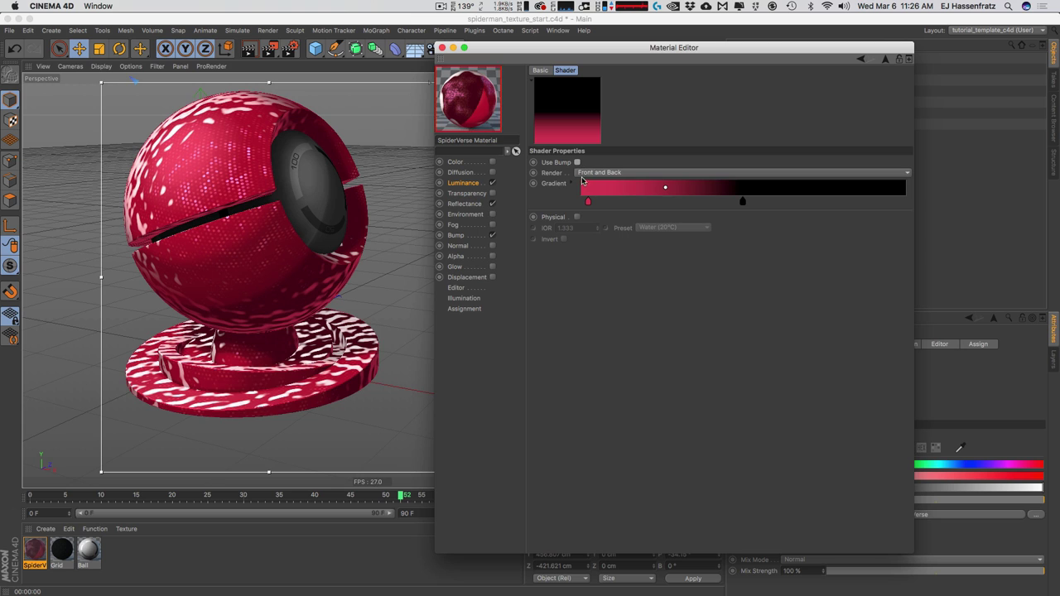
pyautogui.click(465, 183)
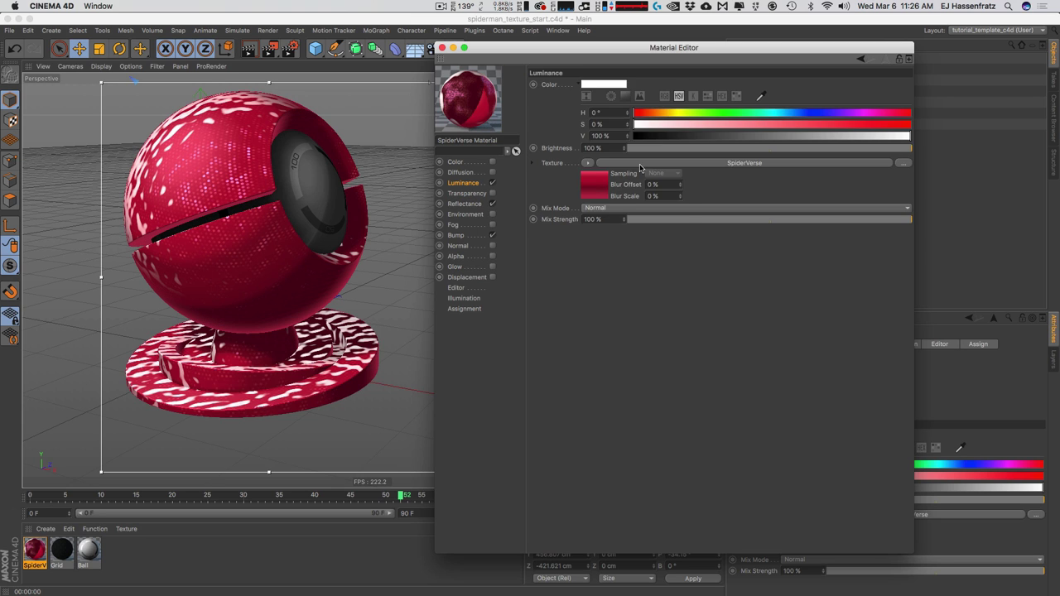
pyautogui.click(590, 192)
pyautogui.click(594, 238)
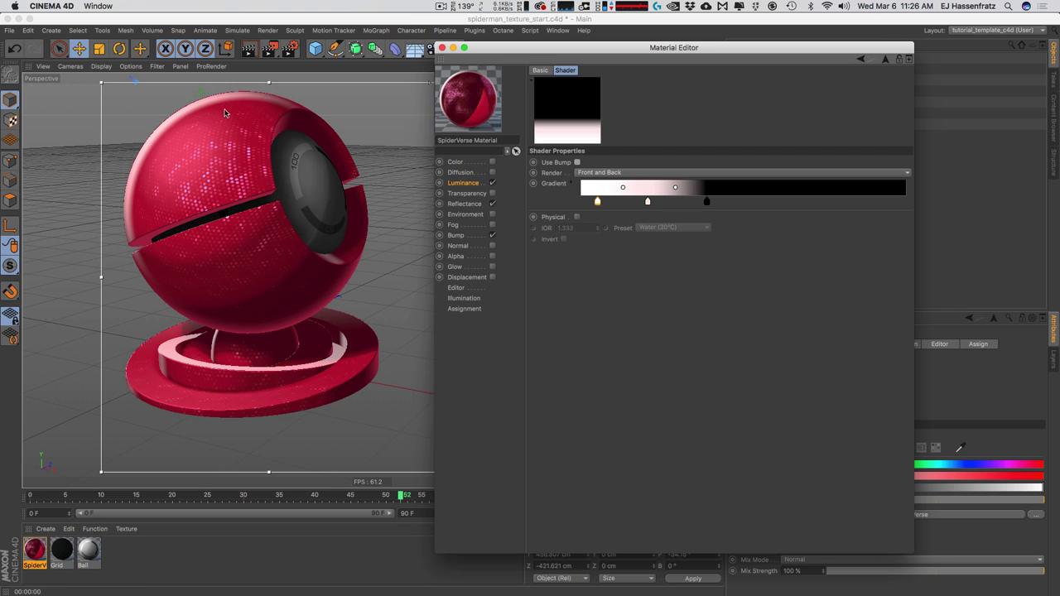
# Turn on Use Bump in the base Cel shader of the Luminance channel's layer stack and return to that stack.
pyautogui.click(474, 183)
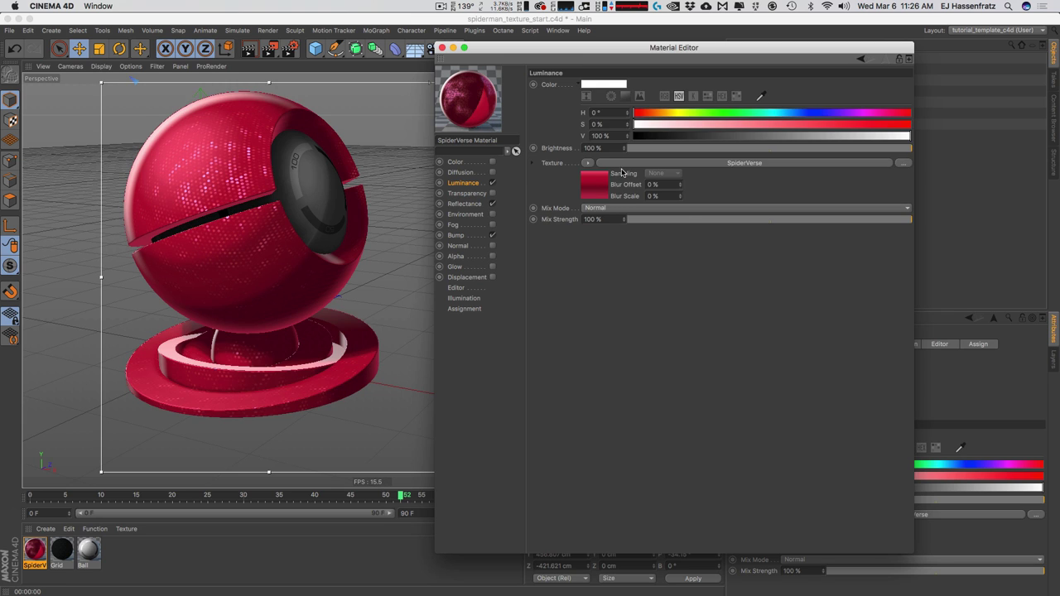
pyautogui.click(686, 231)
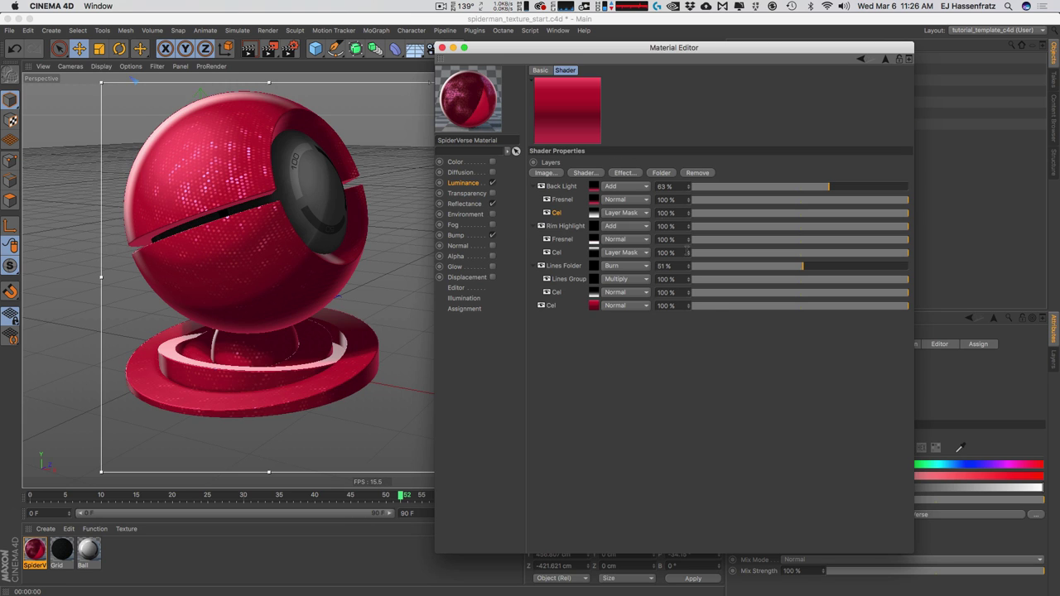
pyautogui.click(593, 307)
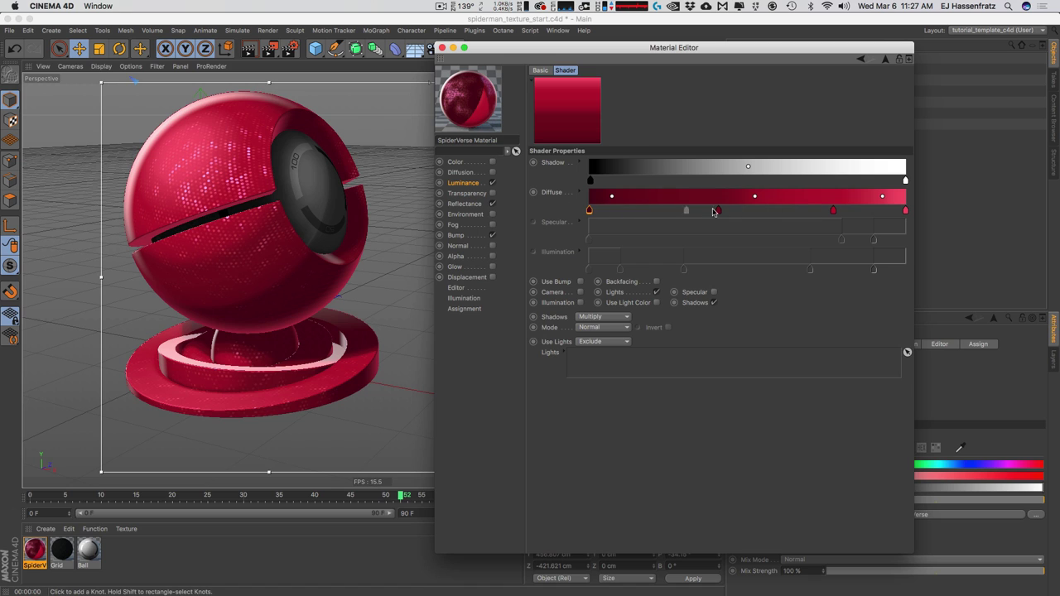
pyautogui.click(579, 281)
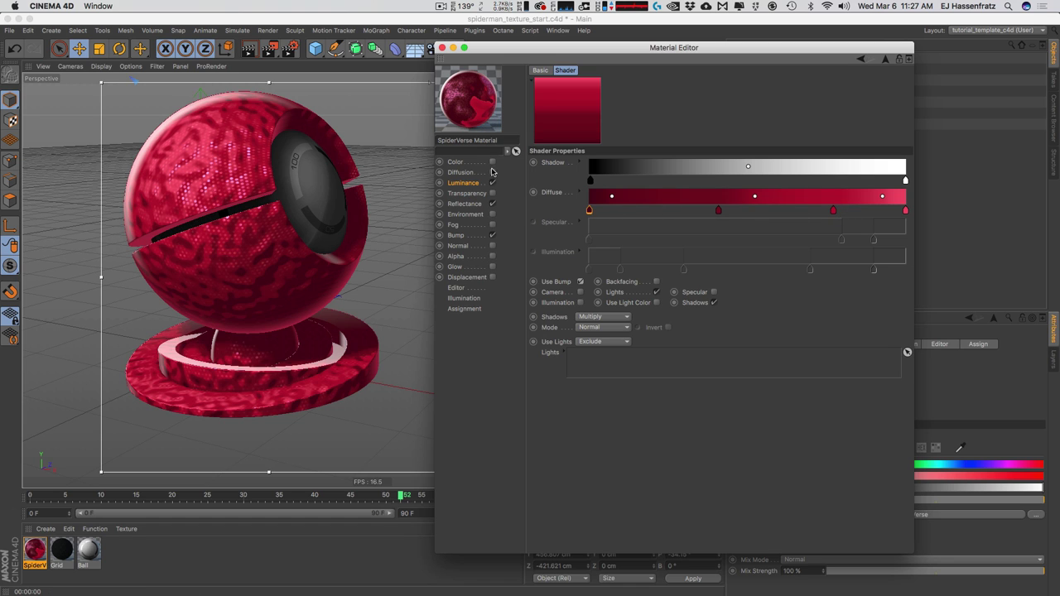
pyautogui.click(467, 182)
pyautogui.click(632, 165)
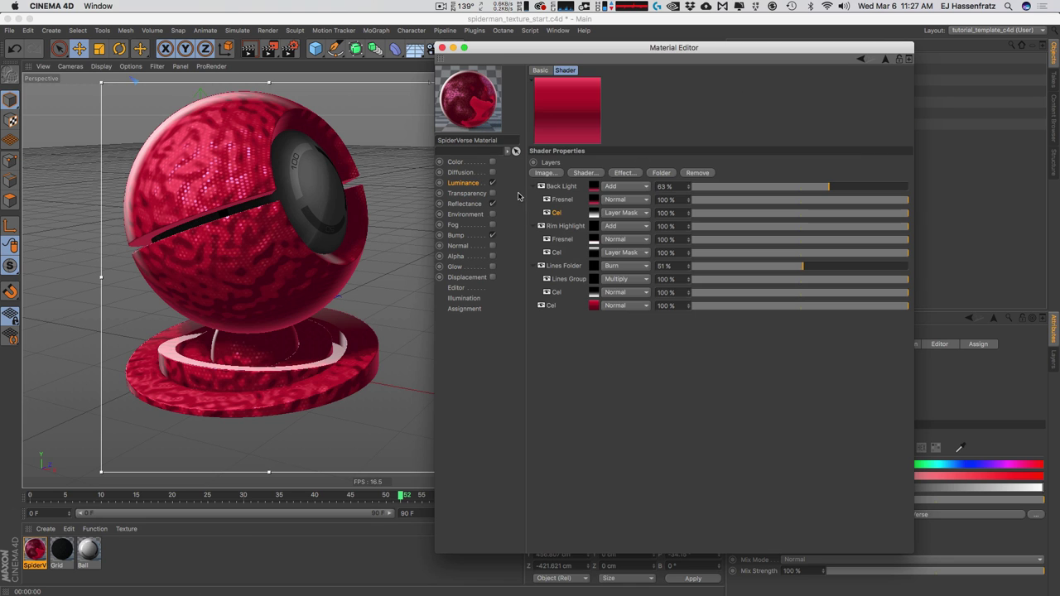
# Try a Bump Strength of 0% on the Mid Size Dots layer of the Reflectance channel and undo it.
pyautogui.click(479, 205)
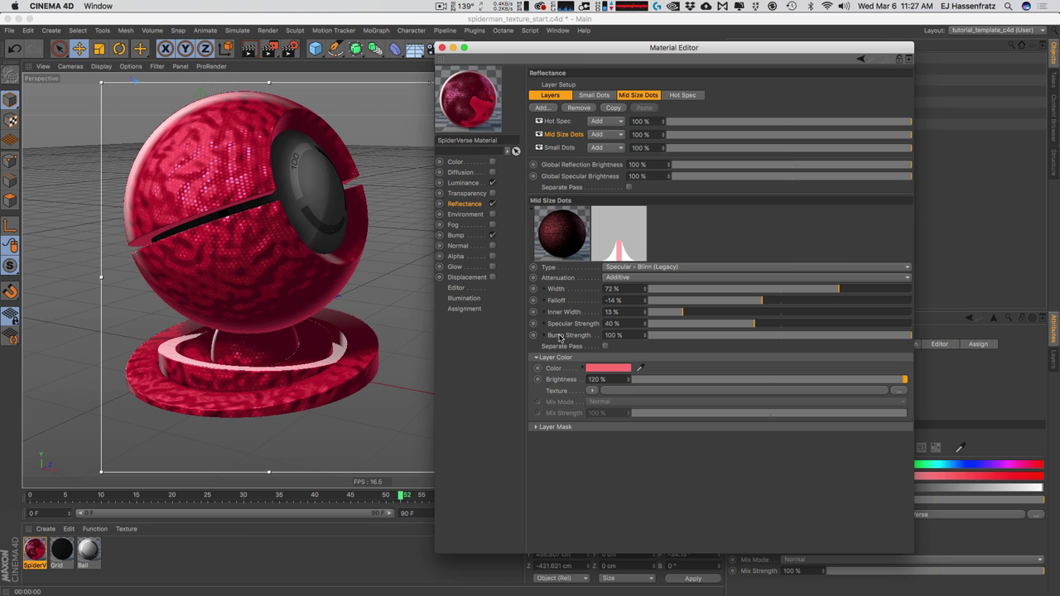
pyautogui.click(559, 425)
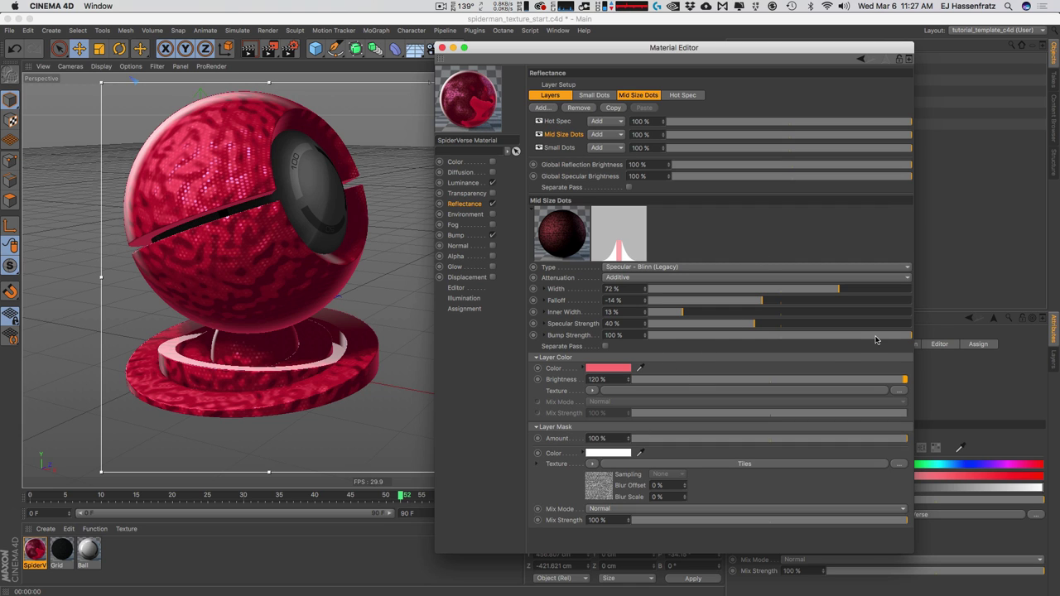
pyautogui.moveTo(875, 335); pyautogui.dragTo(579, 337)
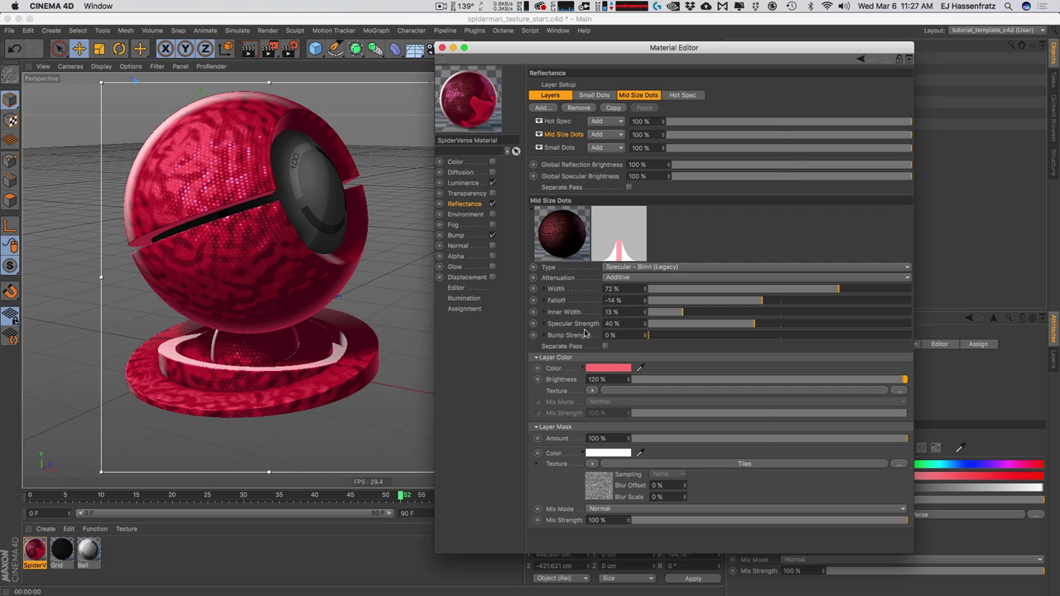
pyautogui.press('super+z')
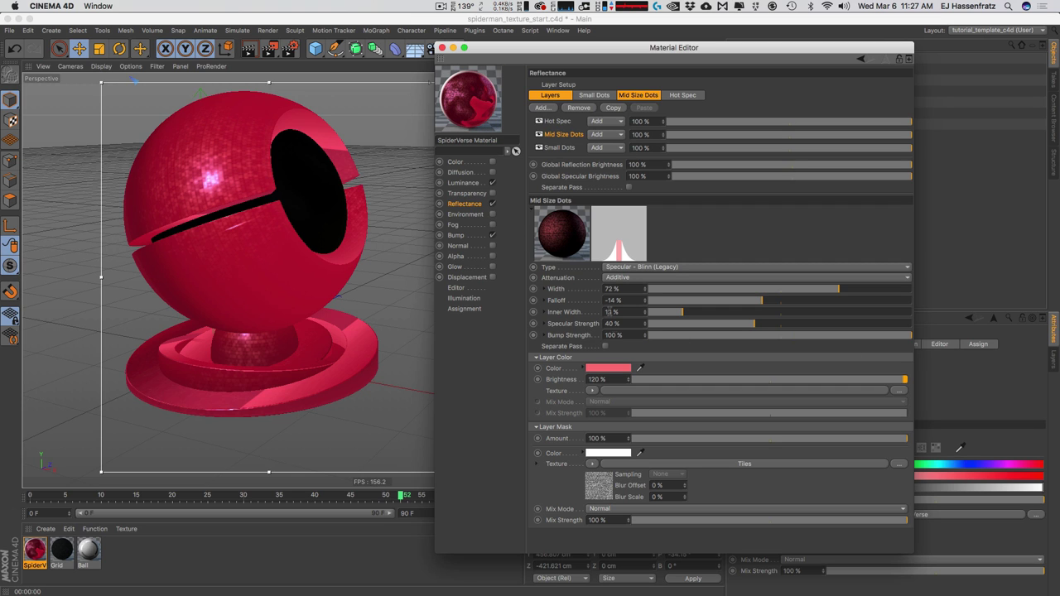
# Raise the Bump channel's Strength to 51% and set its Noise shader's Global Scale to 1200%.
pyautogui.click(470, 236)
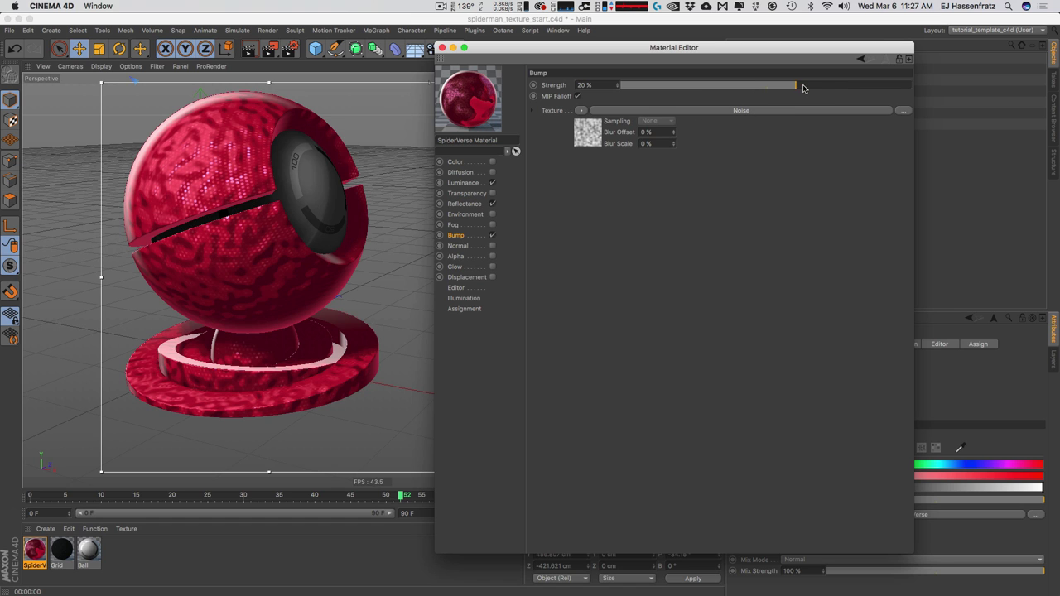
pyautogui.moveTo(802, 87); pyautogui.dragTo(840, 89)
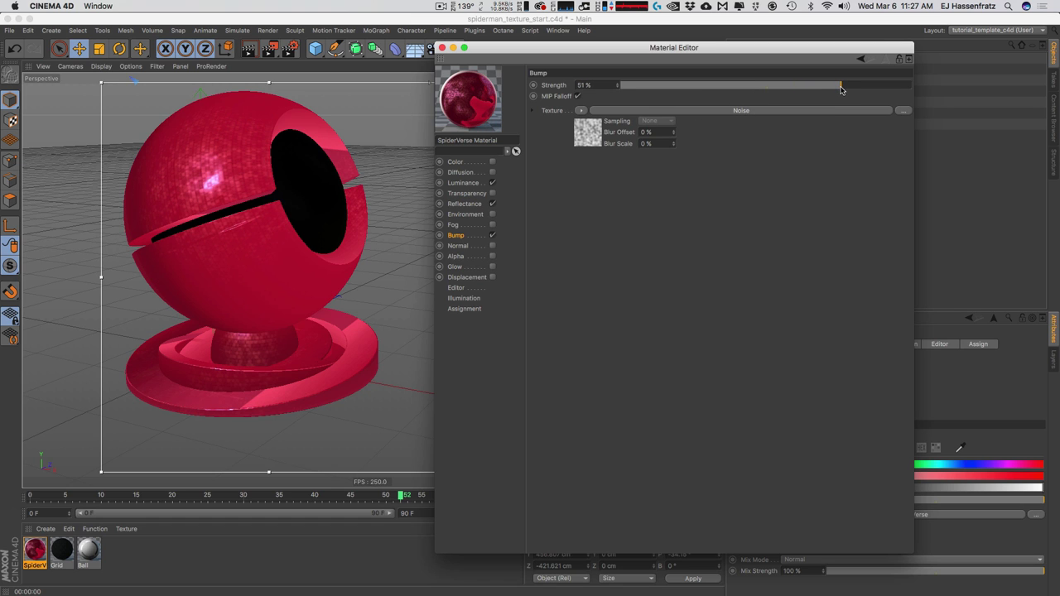
pyautogui.click(769, 111)
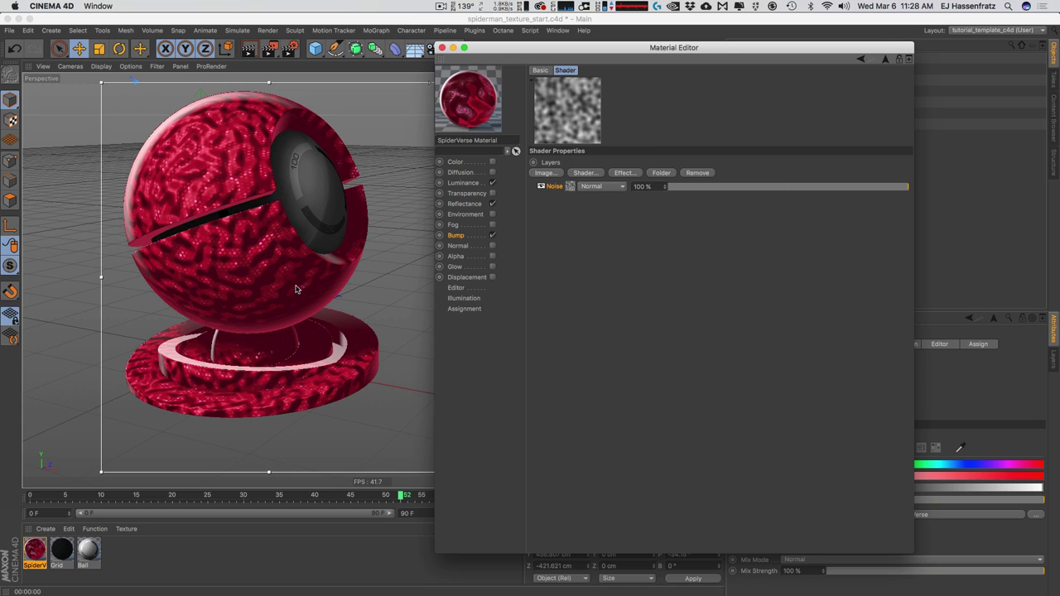
pyautogui.click(570, 187)
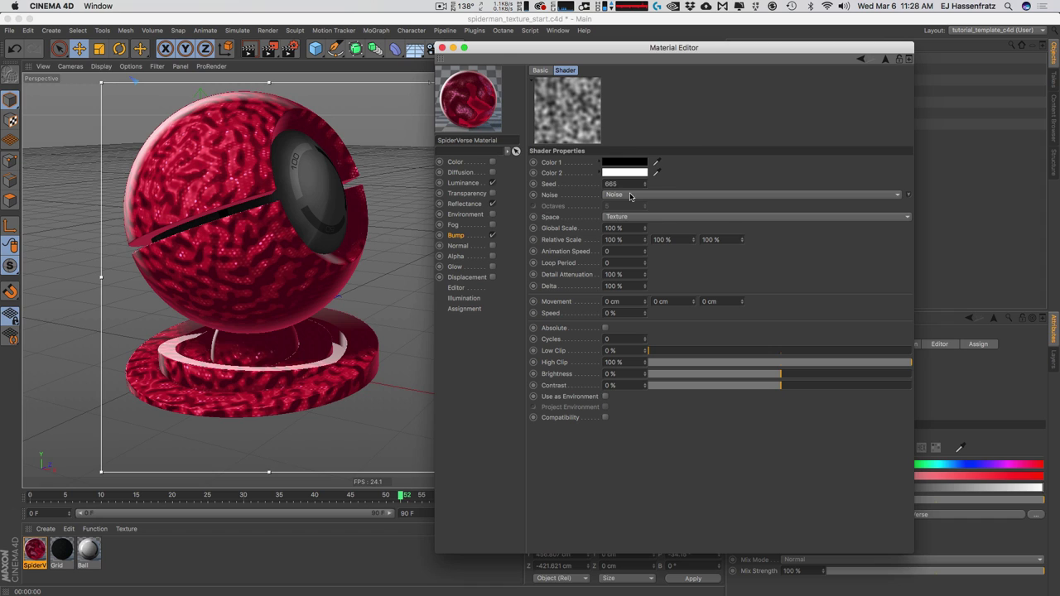
pyautogui.click(633, 228)
pyautogui.write('1200')
pyautogui.press('Return')
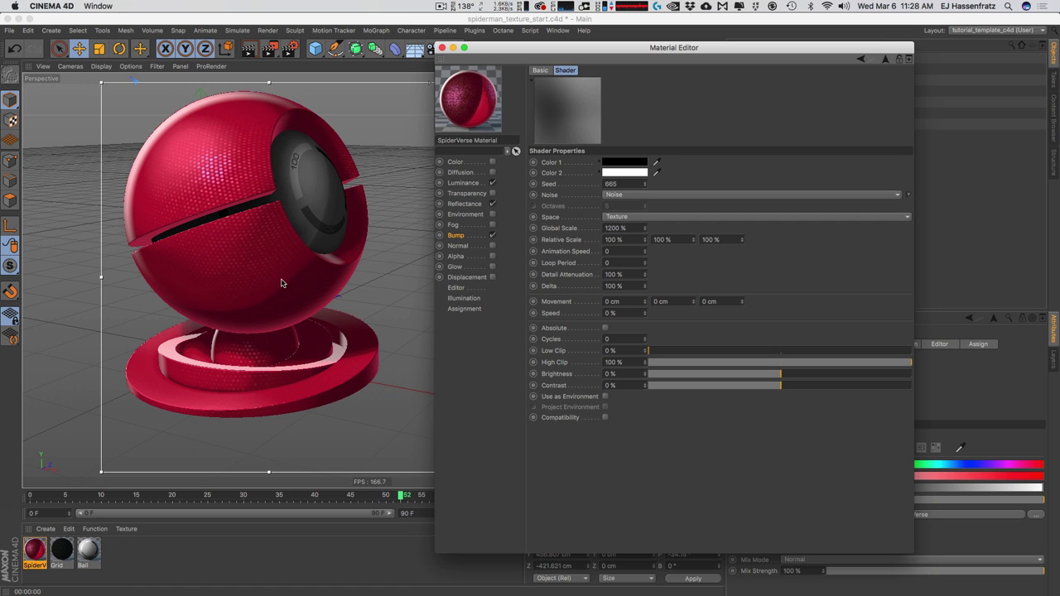
# Switch the Bump channel off and on to compare, and set its Noise shader's Contrast to 40%.
pyautogui.click(492, 236)
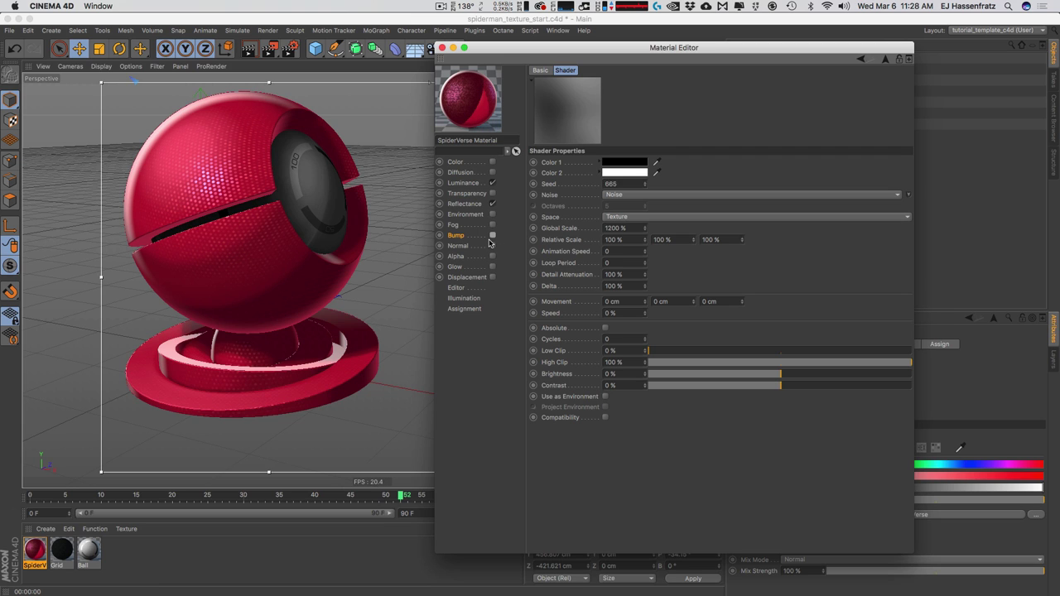
pyautogui.click(492, 237)
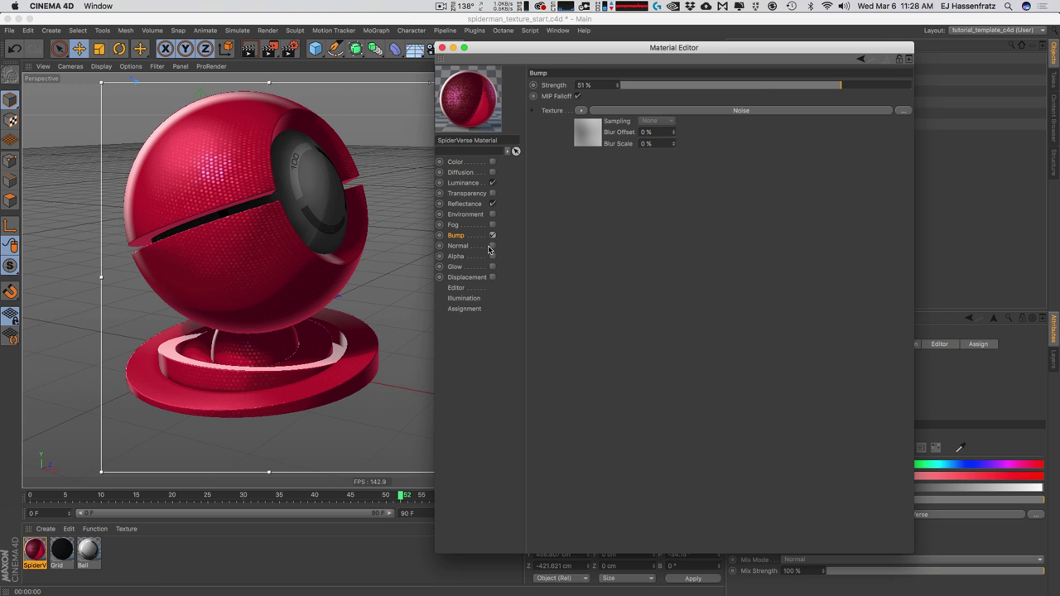
pyautogui.click(687, 113)
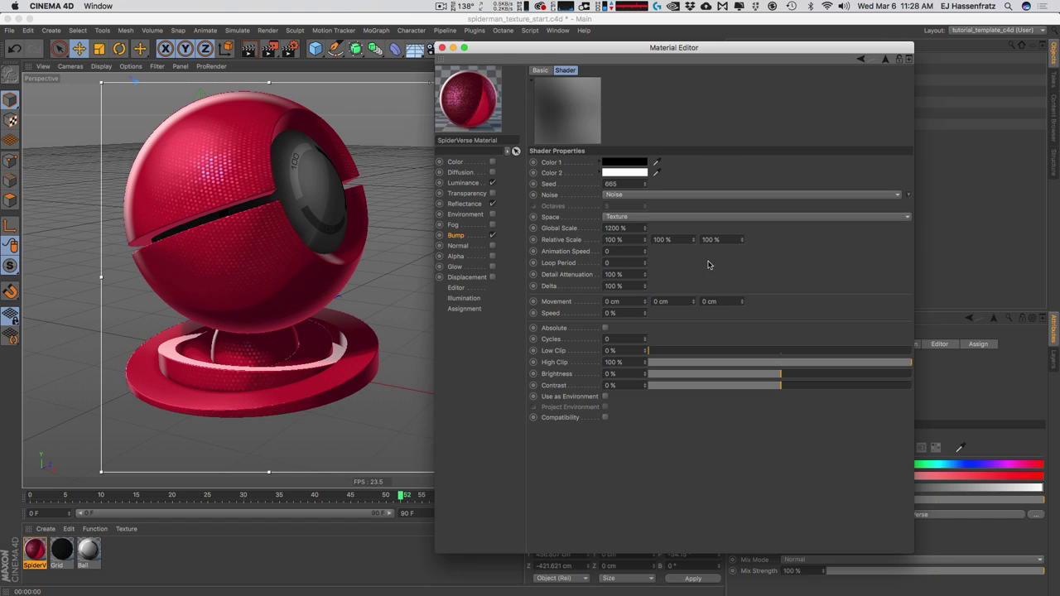
pyautogui.click(835, 386)
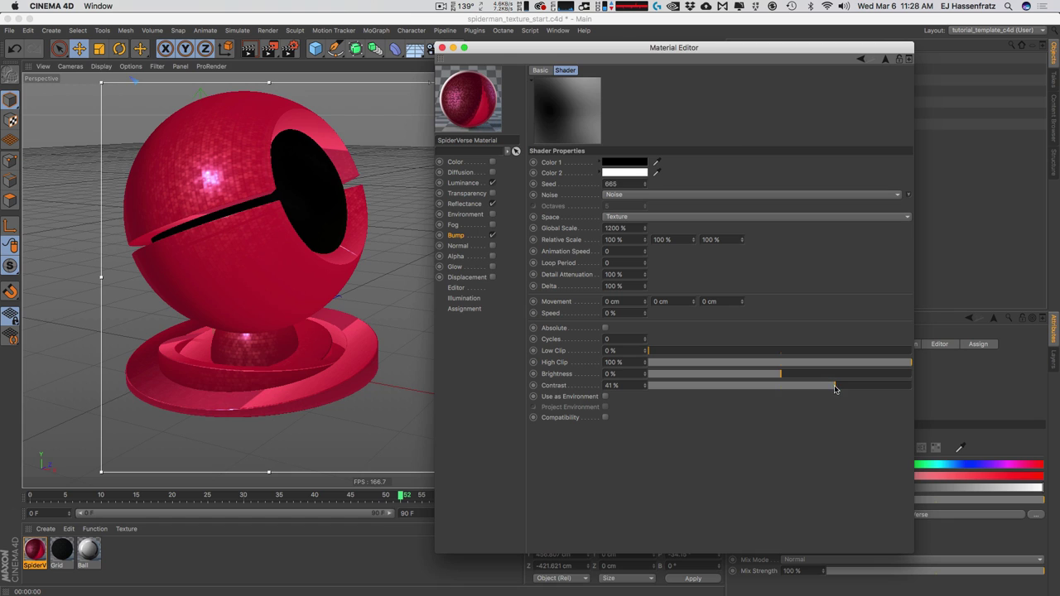
pyautogui.moveTo(834, 389); pyautogui.dragTo(830, 389)
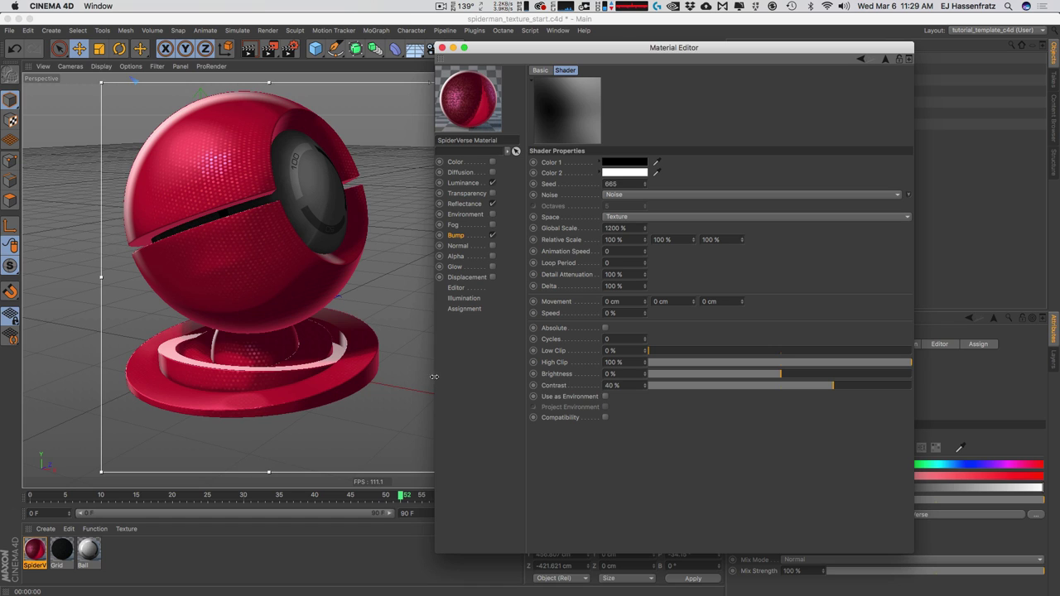
# Duplicate the Noise layer in the Bump channel's layer stack and set the upper copy's blend mode to Overlay.
pyautogui.click(458, 235)
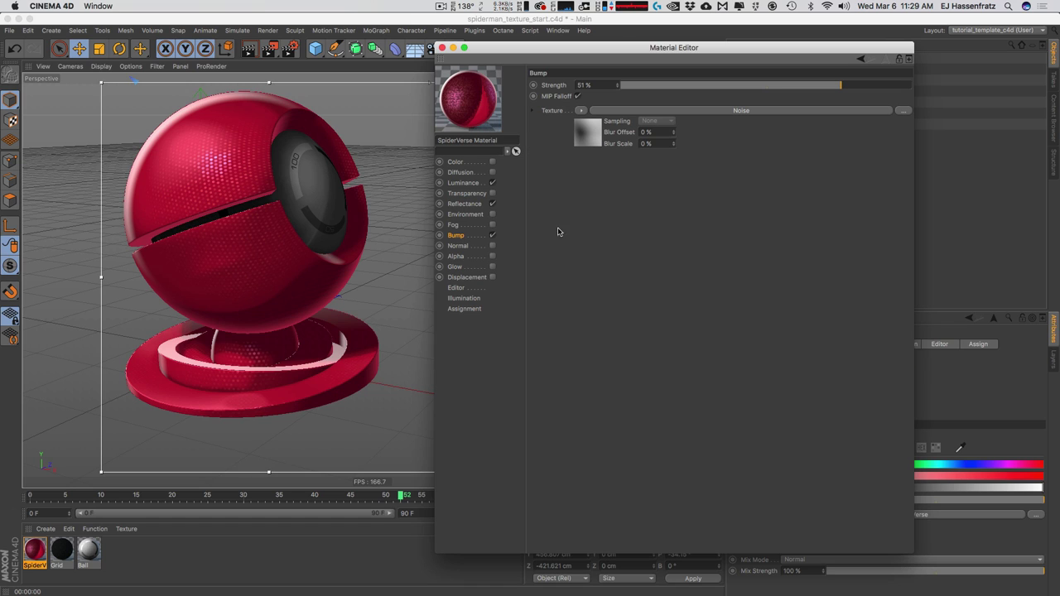
pyautogui.click(674, 116)
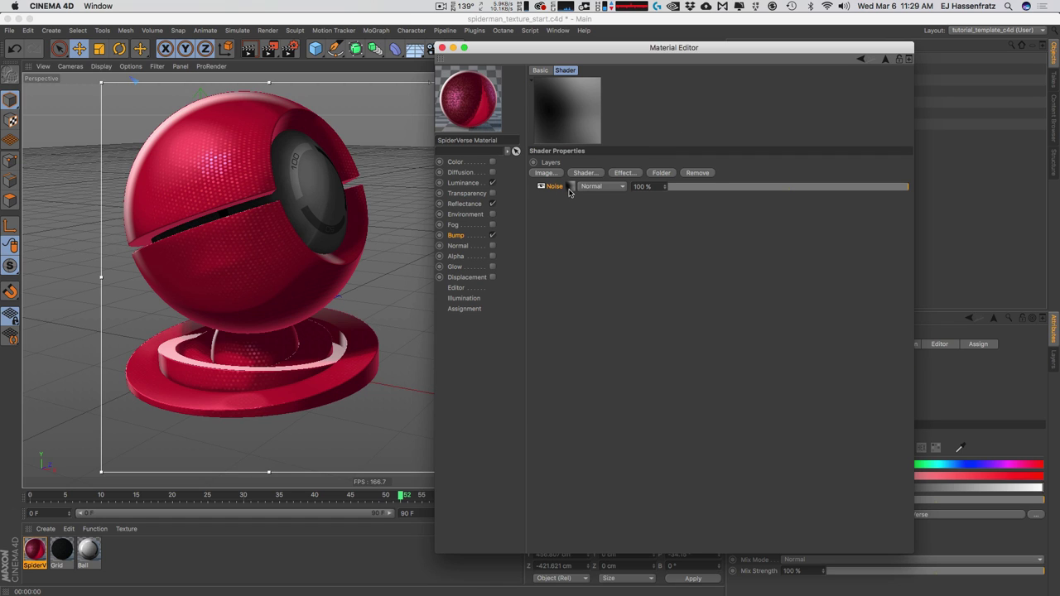
pyautogui.keyDown('ctrl'); pyautogui.moveTo(577, 185); pyautogui.dragTo(569, 212); pyautogui.keyUp('ctrl')
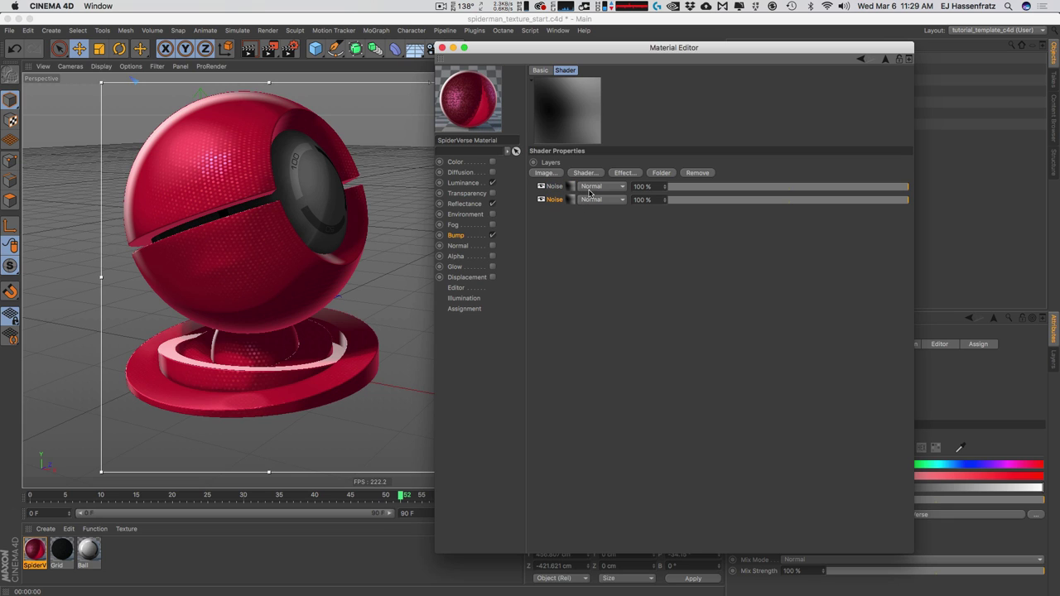
pyautogui.click(595, 189)
pyautogui.click(578, 250)
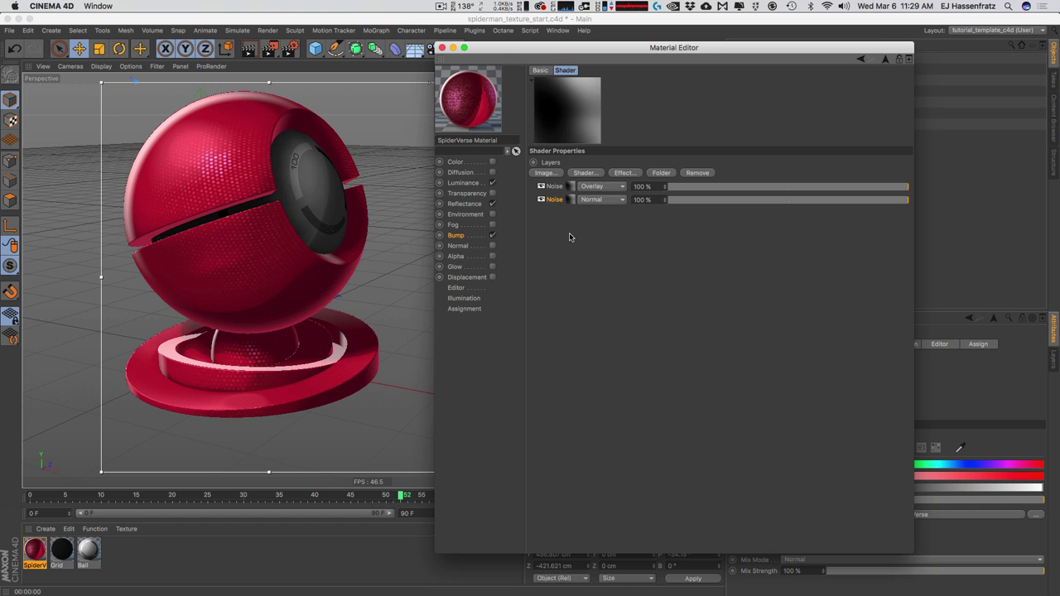
# Browse the noise previews and change the upper Noise layer's noise type to Blistered Turbulence.
pyautogui.click(573, 187)
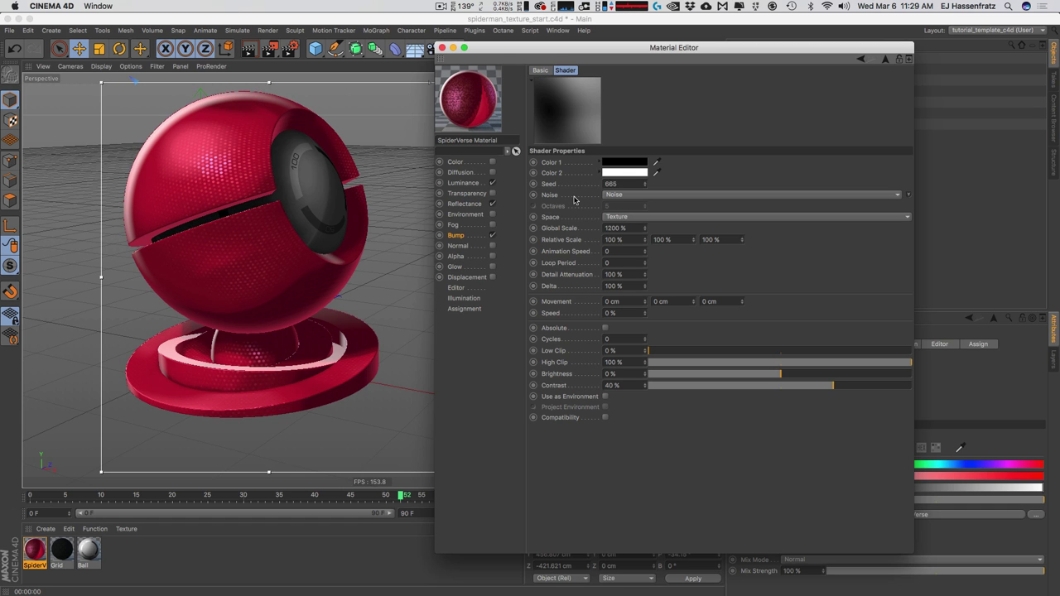
pyautogui.click(655, 197)
pyautogui.click(701, 207)
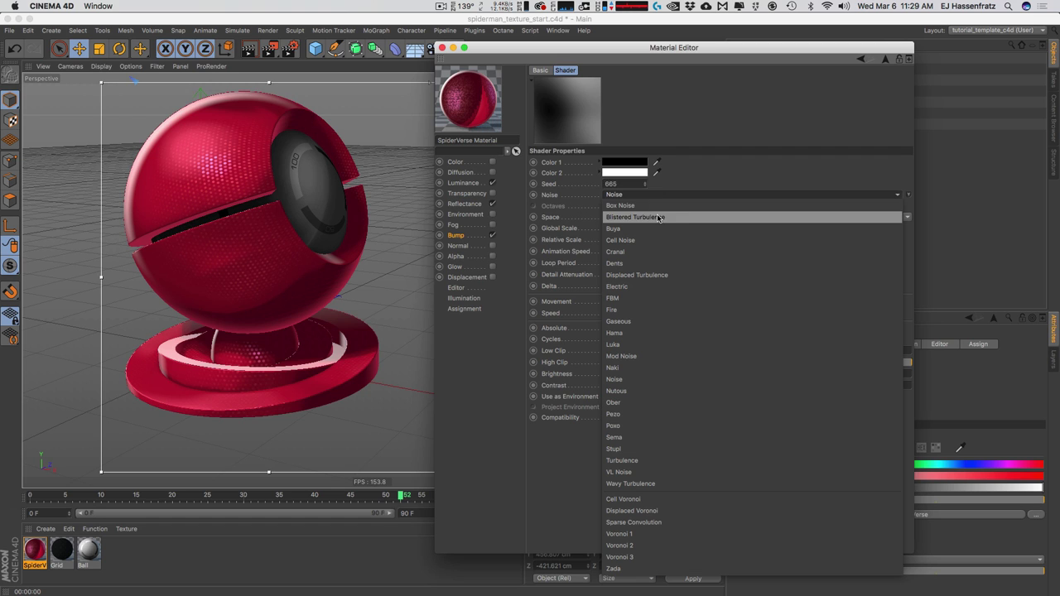
pyautogui.click(908, 196)
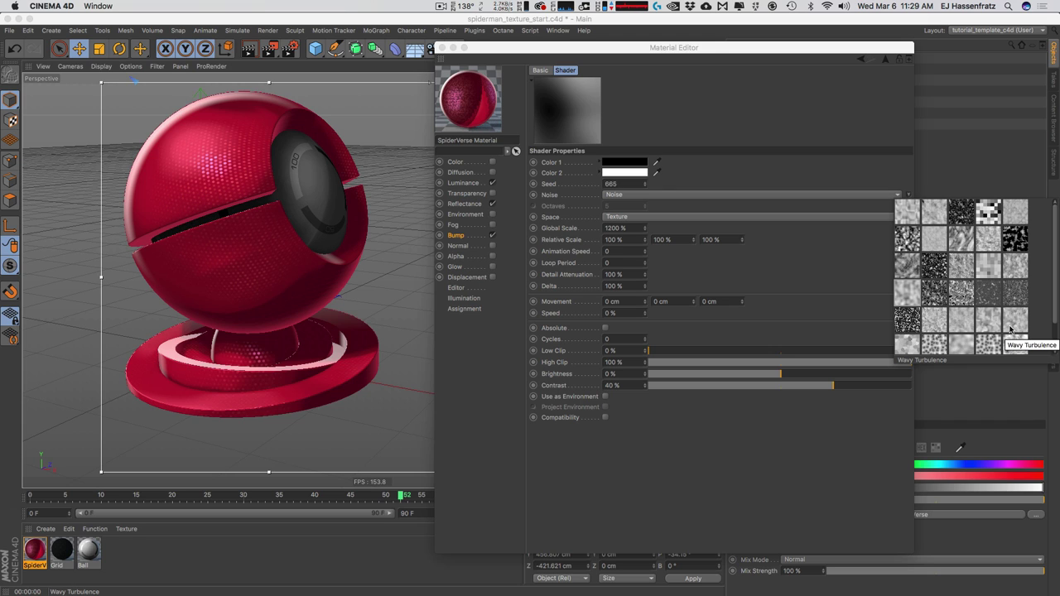
pyautogui.click(695, 197)
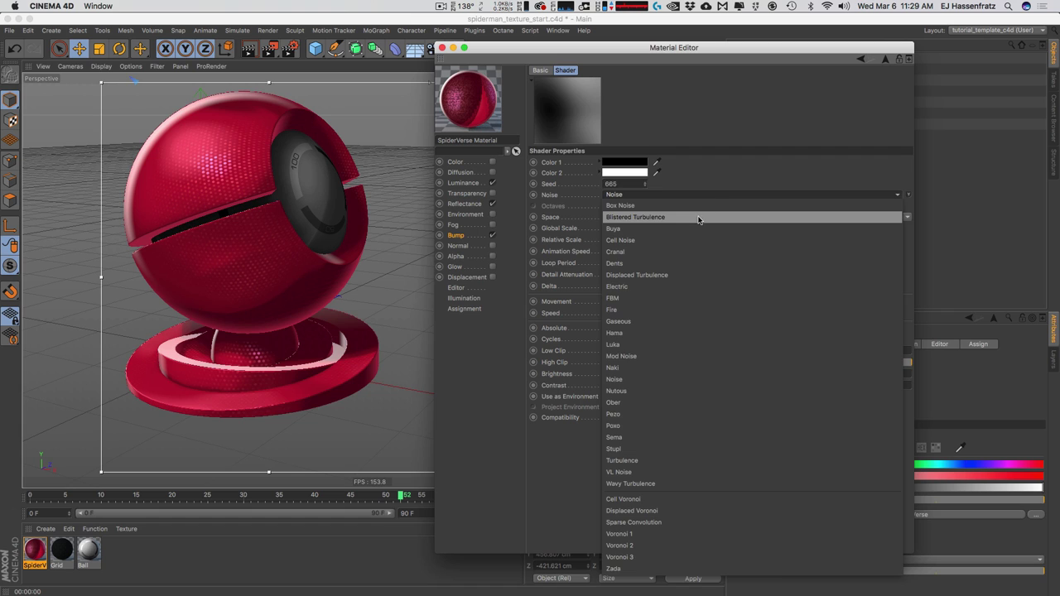
pyautogui.click(698, 217)
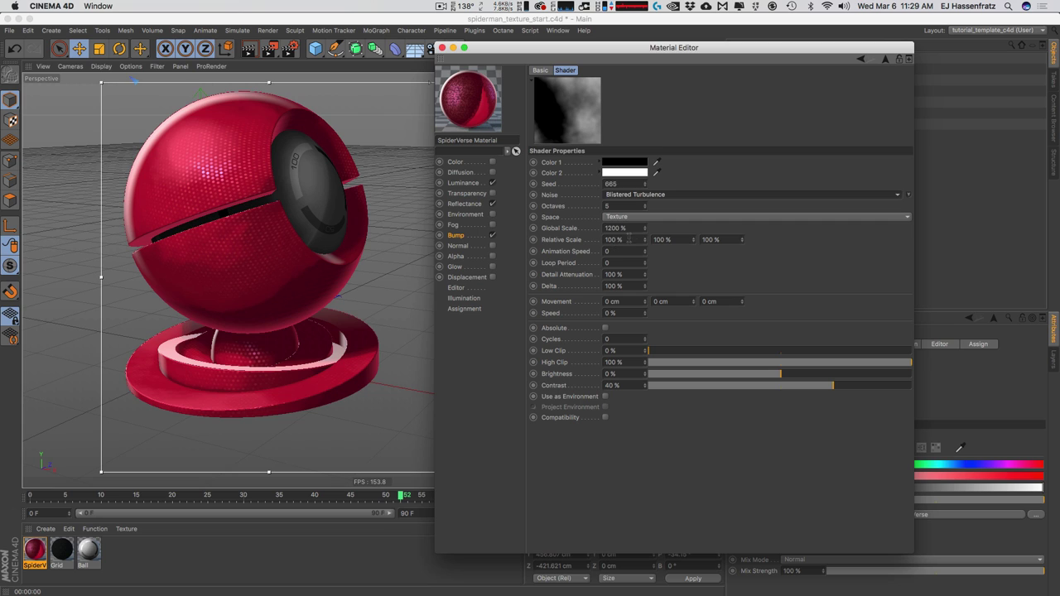
# Set the Blistered Turbulence noise's Global Scale to 600%.
pyautogui.moveTo(636, 228); pyautogui.dragTo(595, 226)
pyautogui.write('600')
pyautogui.press('Return')
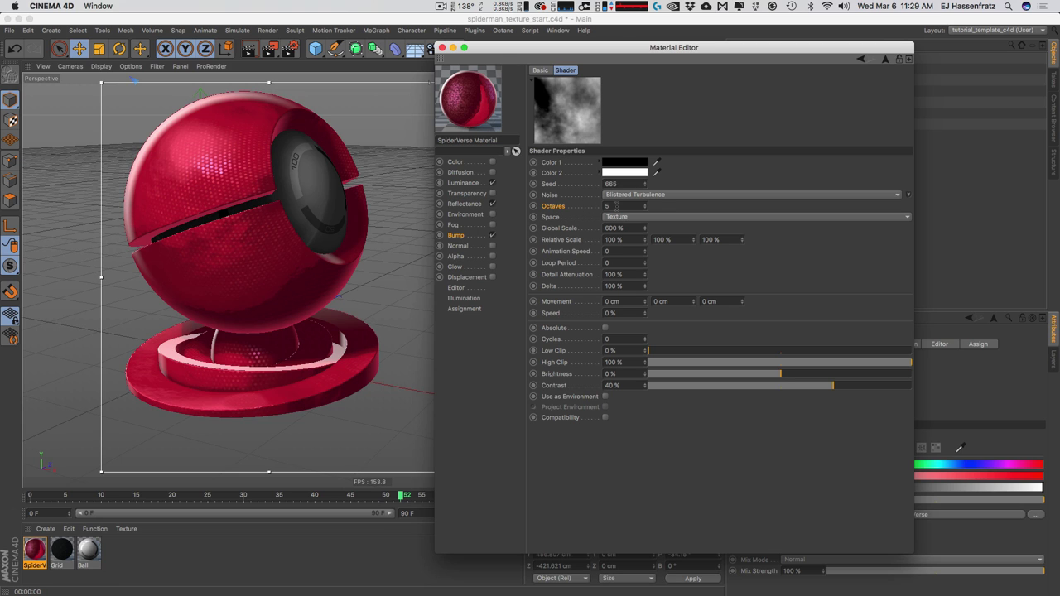
# Reduce the Blistered Turbulence noise's Octaves to 2, undoing and redoing the change to compare the detail.
pyautogui.moveTo(645, 207); pyautogui.dragTo(646, 222)
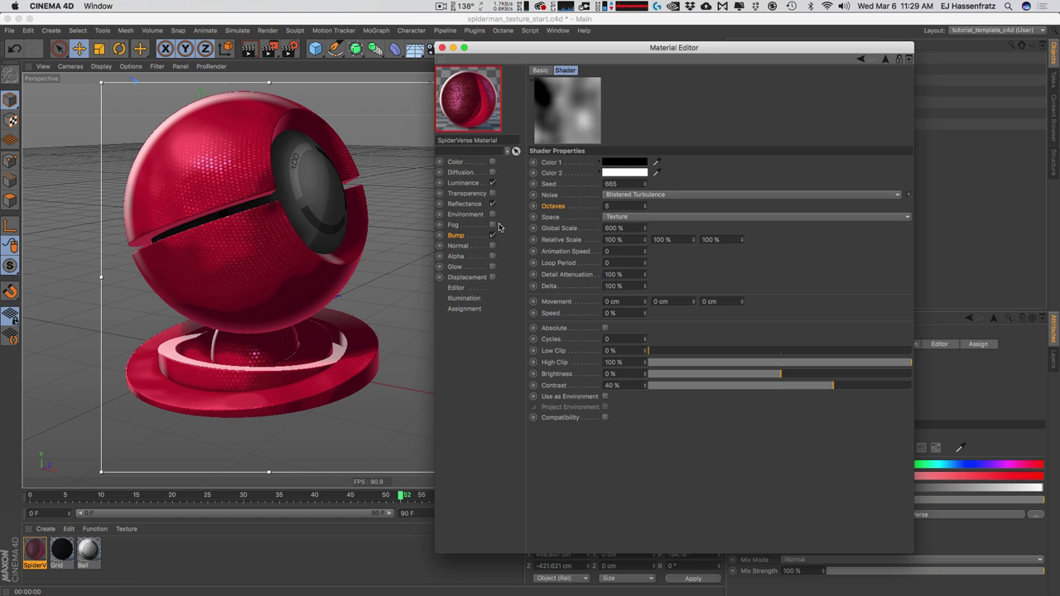
pyautogui.press('super+z')
pyautogui.press('super+z')
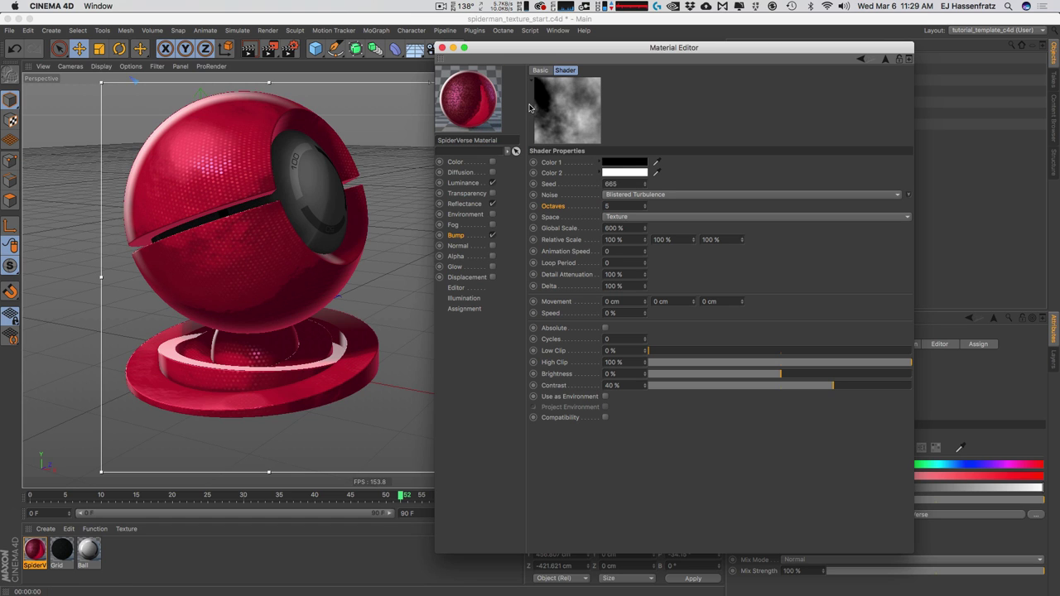
pyautogui.press('super+shift+z')
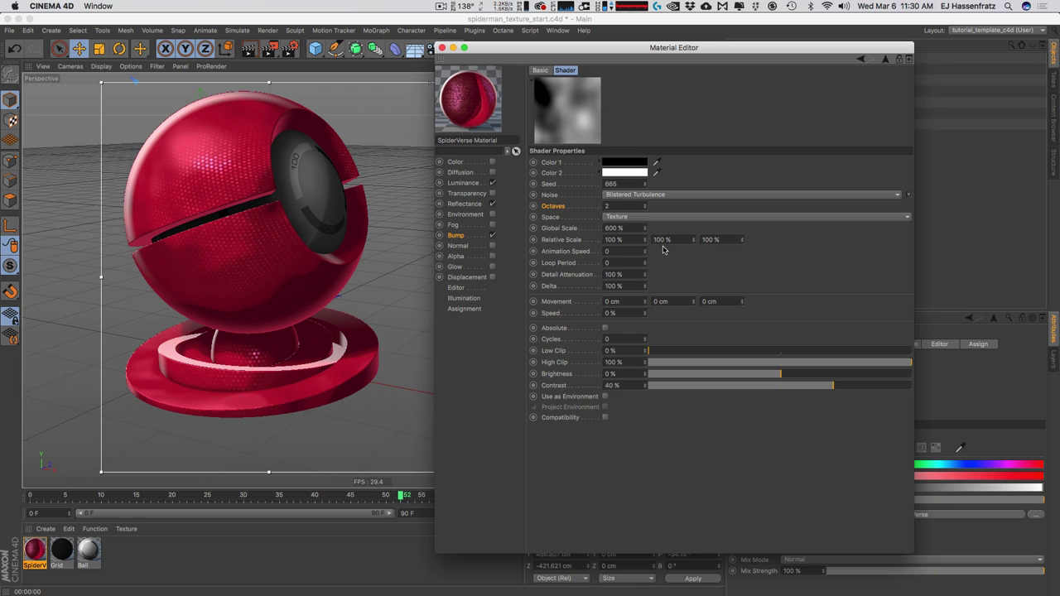
# Stretch the Blistered Turbulence noise by trying 500% and settling on 300% for its second Relative Scale value.
pyautogui.write('5')
pyautogui.press('Return')
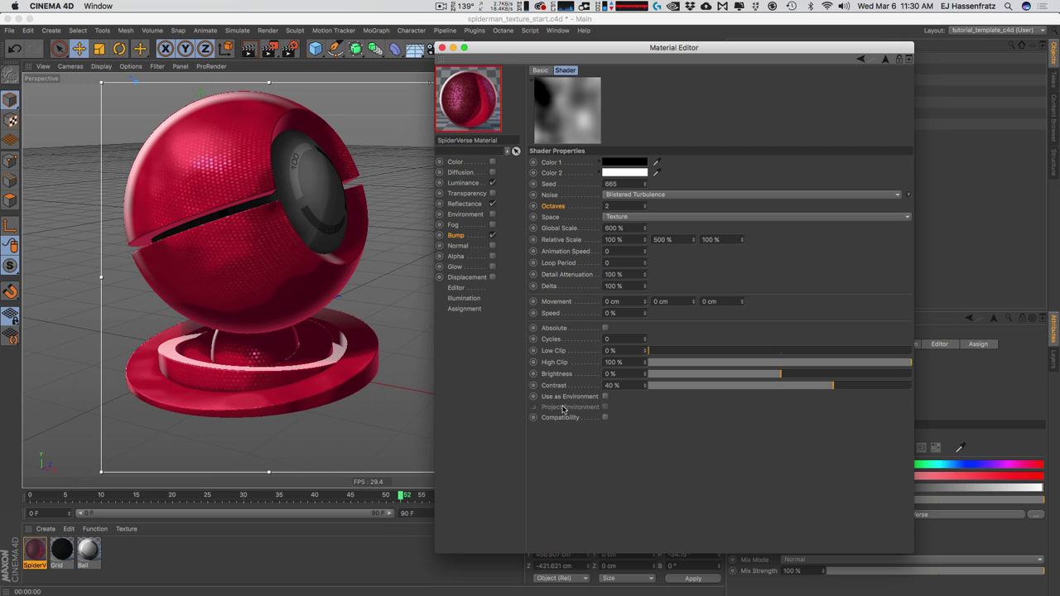
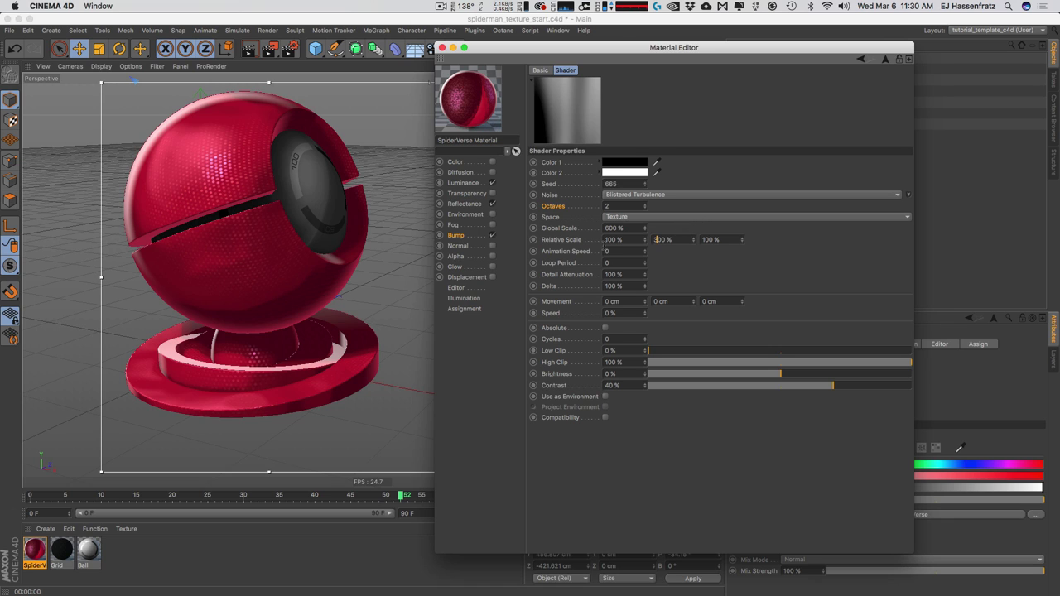
pyautogui.press('Return')
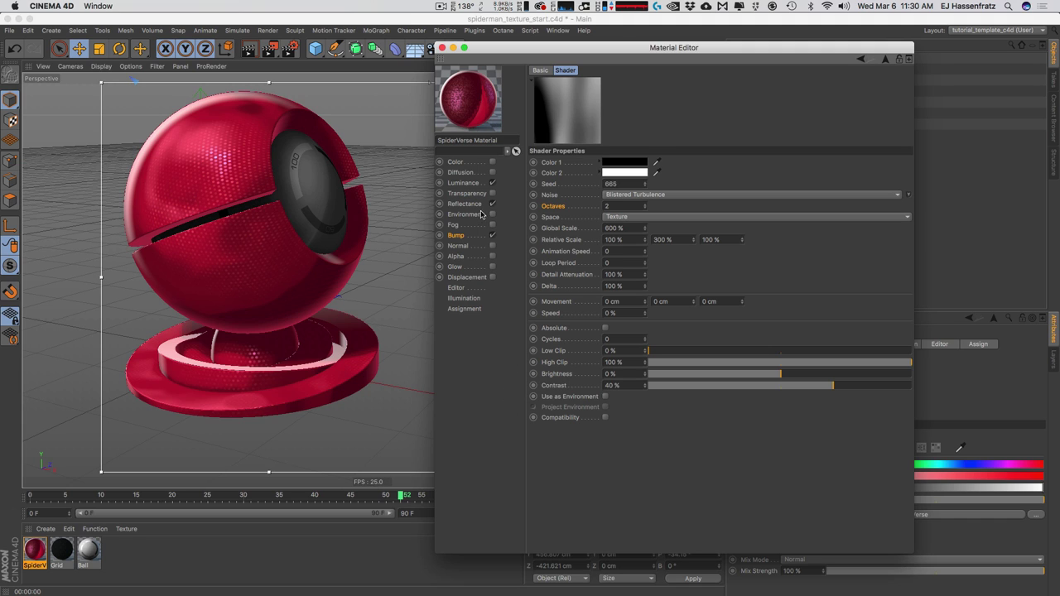
# Duplicate the upper Noise layer in the bump texture's layer stack and set the copy's blend mode to Overlay.
pyautogui.click(466, 237)
pyautogui.click(667, 111)
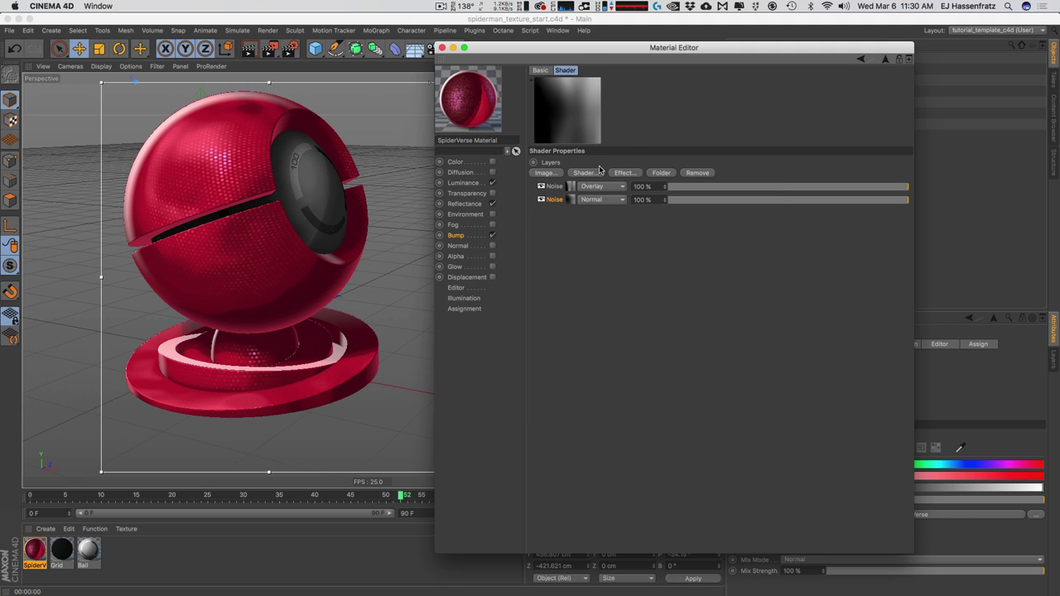
pyautogui.keyDown('ctrl'); pyautogui.moveTo(570, 190); pyautogui.dragTo(570, 191); pyautogui.keyUp('ctrl')
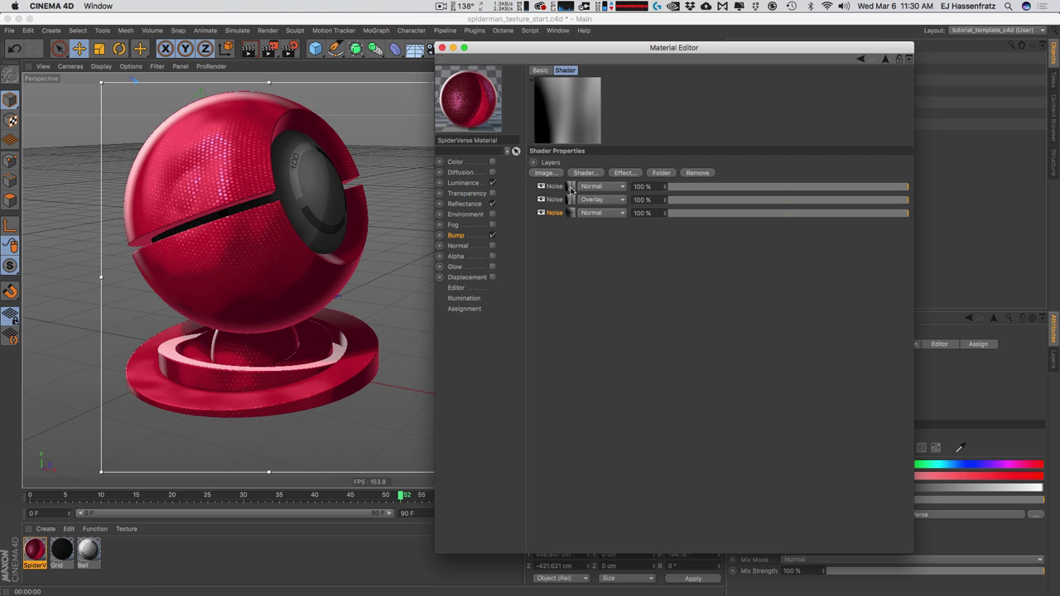
pyautogui.click(621, 188)
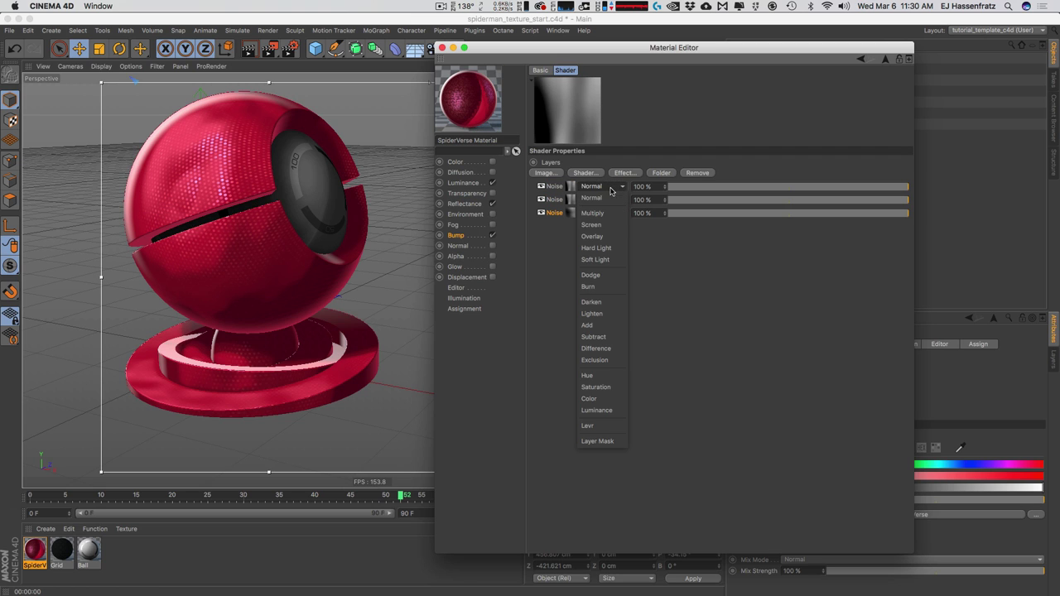
pyautogui.click(612, 235)
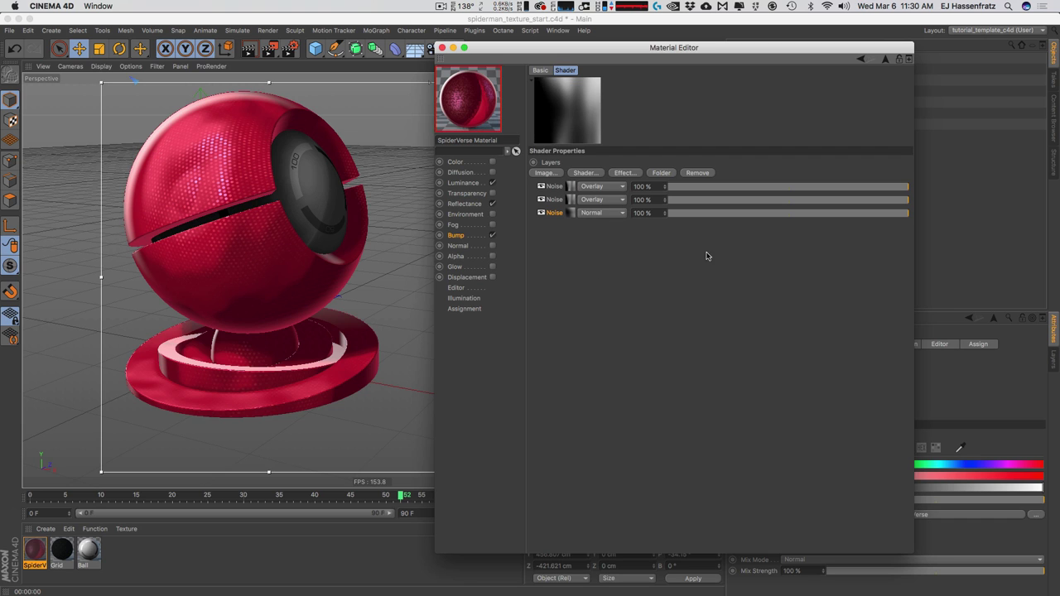
# Try the Multiply blend mode on the topmost bump Noise layer and return it to Overlay.
pyautogui.click(587, 189)
pyautogui.click(592, 215)
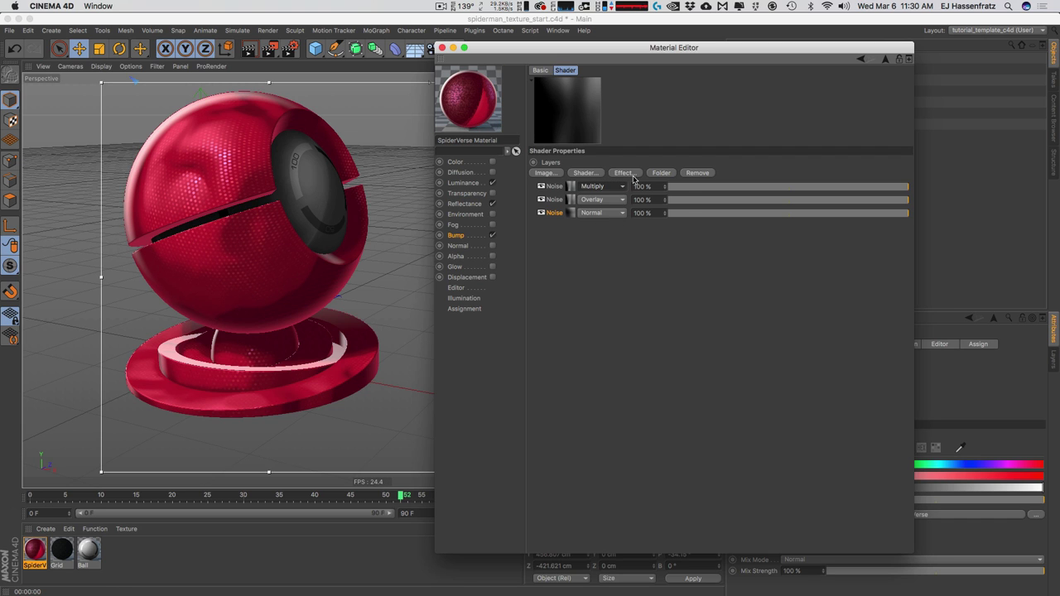
pyautogui.click(595, 189)
pyautogui.click(593, 236)
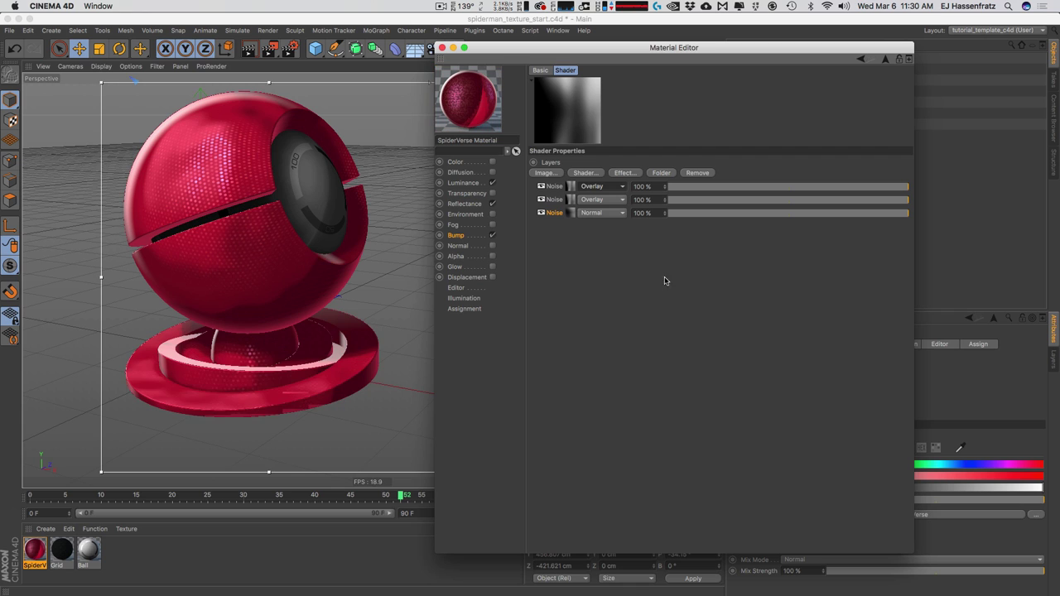
# Change the topmost bump Noise layer's noise type to Stupl and set its Octaves to 5.
pyautogui.click(570, 189)
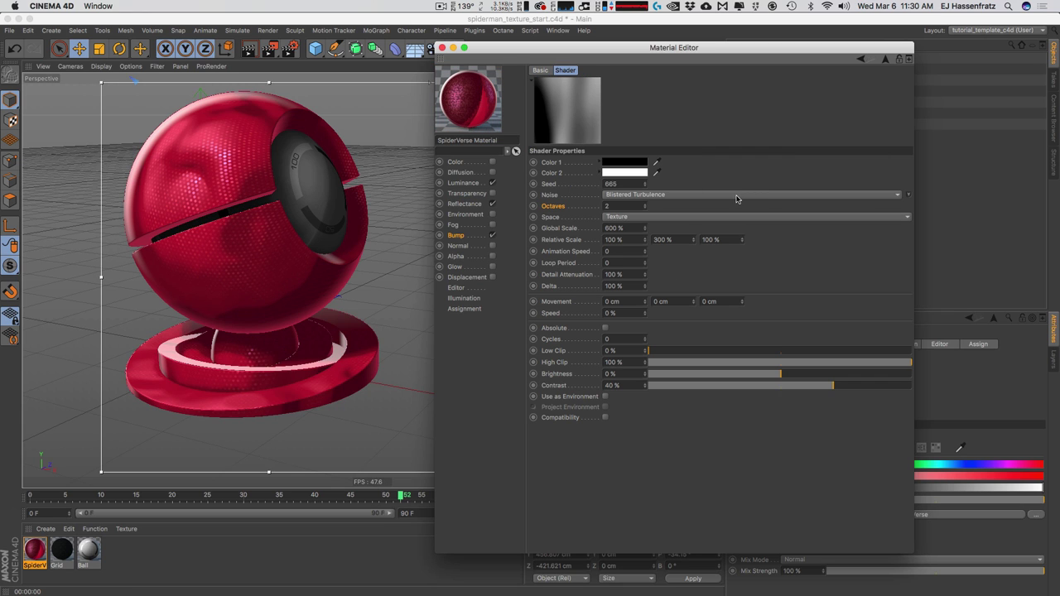
pyautogui.click(908, 195)
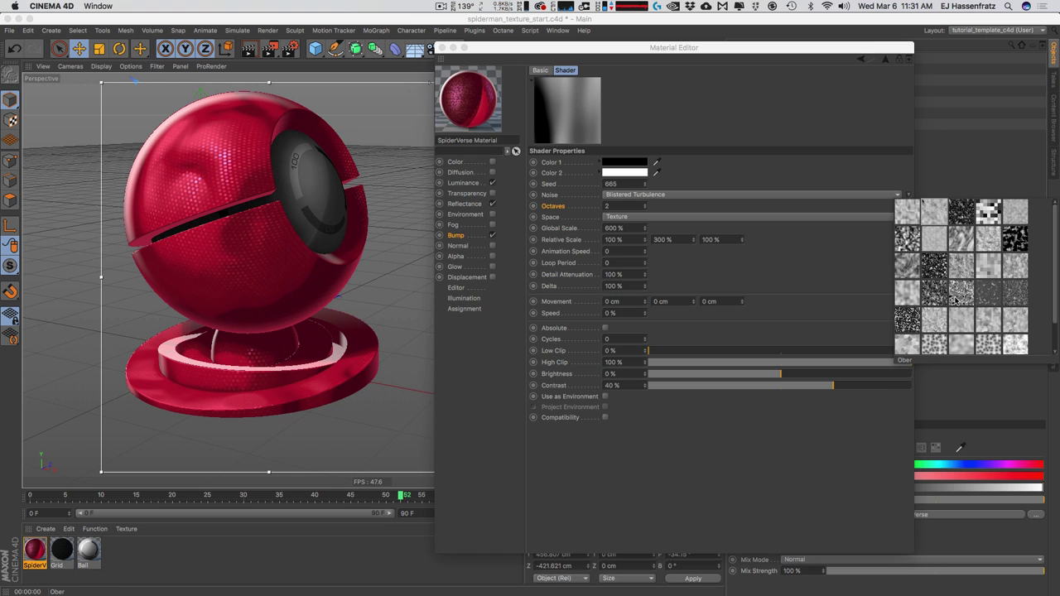
pyautogui.click(932, 328)
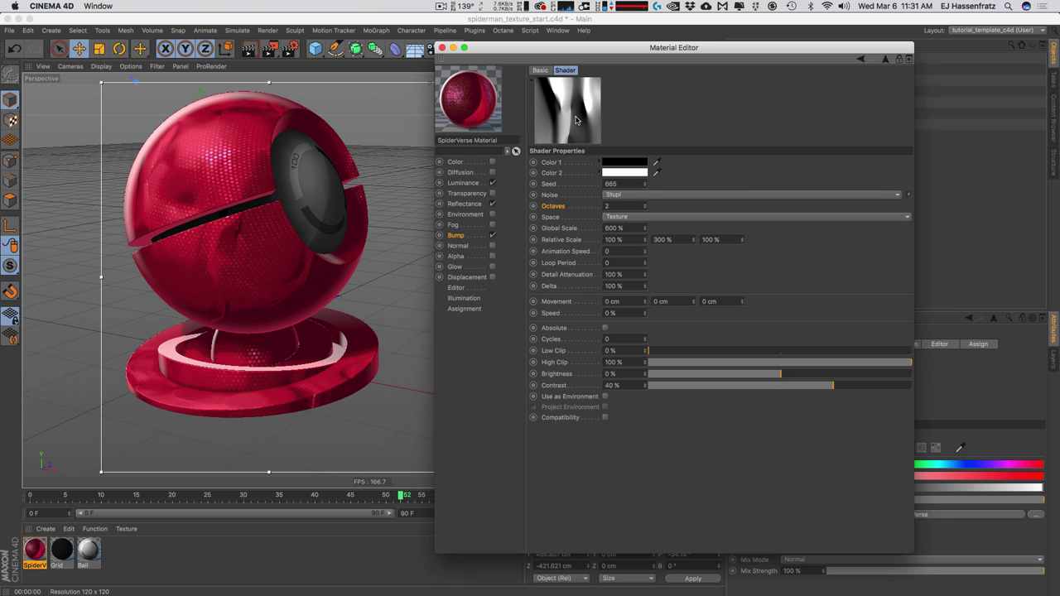
pyautogui.click(617, 206)
pyautogui.press('Return')
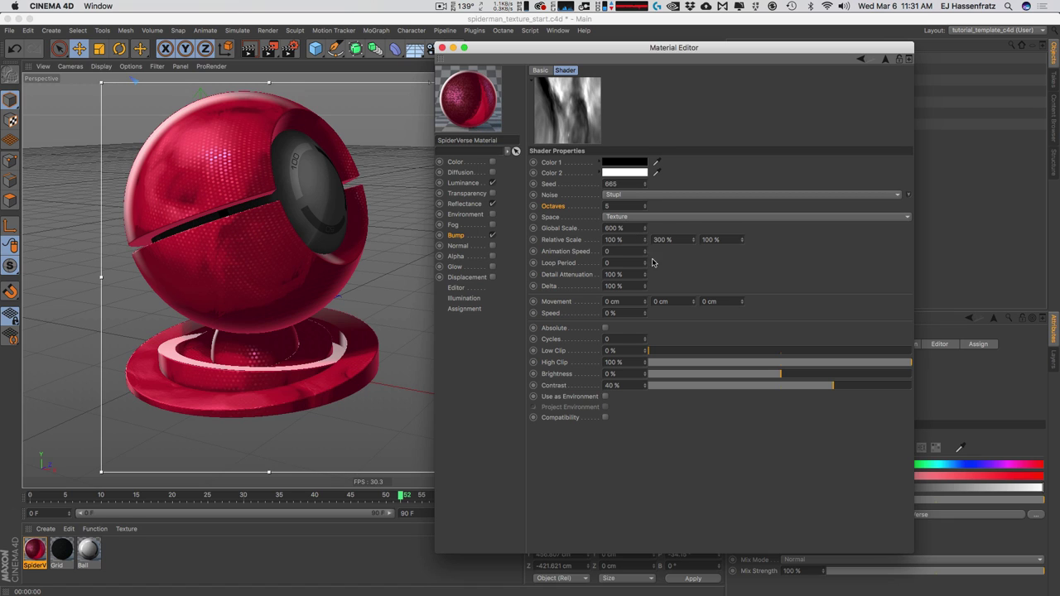
# Set the Stupl noise's second Relative Scale value to 100% and its Global Scale to 500%.
pyautogui.click(672, 241)
pyautogui.write('100')
pyautogui.press('Return')
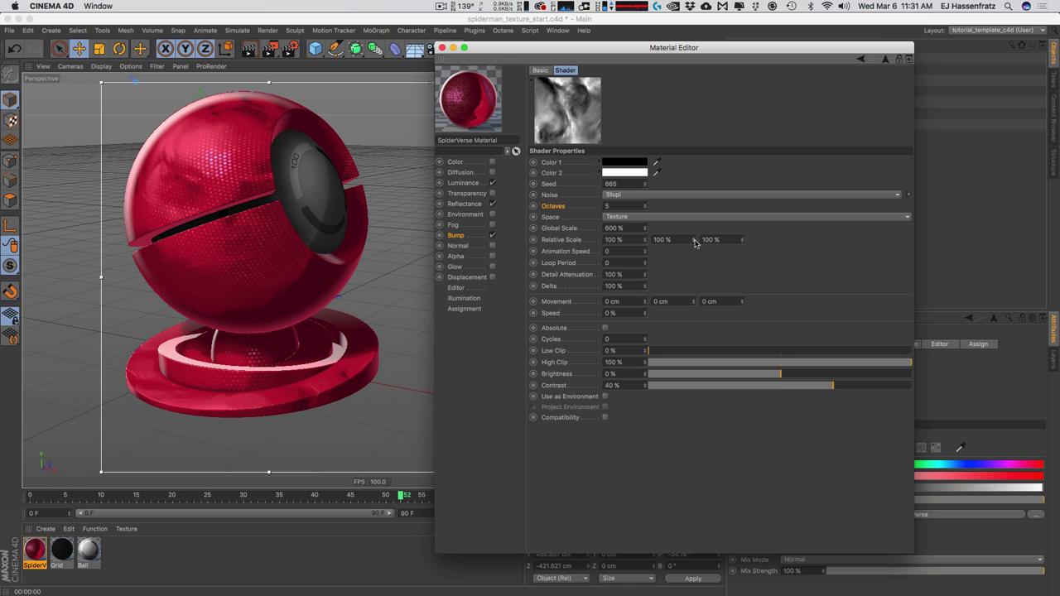
pyautogui.click(633, 229)
pyautogui.write('500')
pyautogui.press('Return')
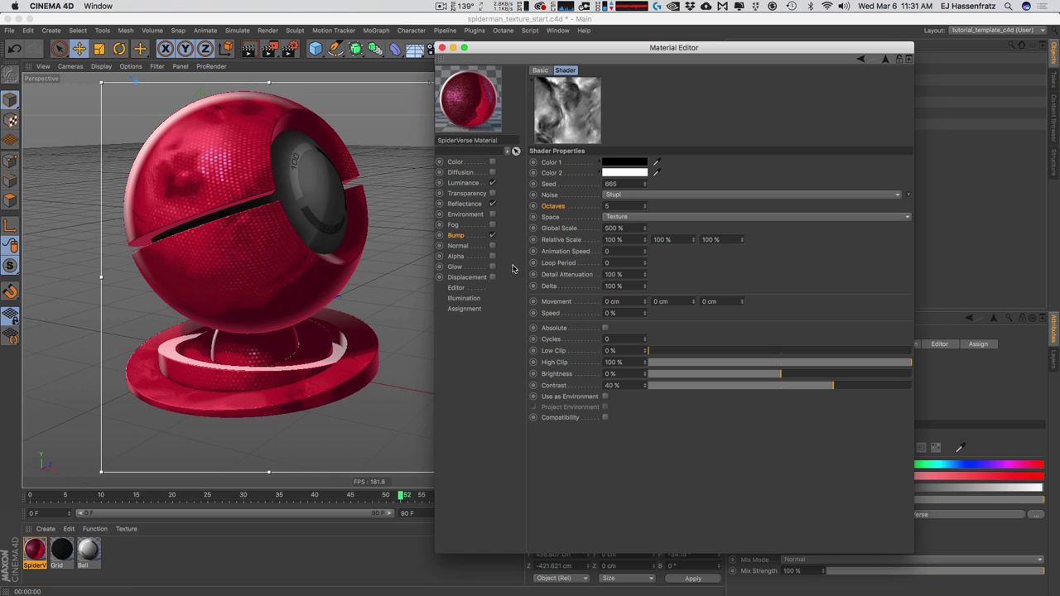
# Set the Stupl noise's Contrast to 20% and its Brightness to 15%.
pyautogui.moveTo(827, 386); pyautogui.dragTo(807, 386)
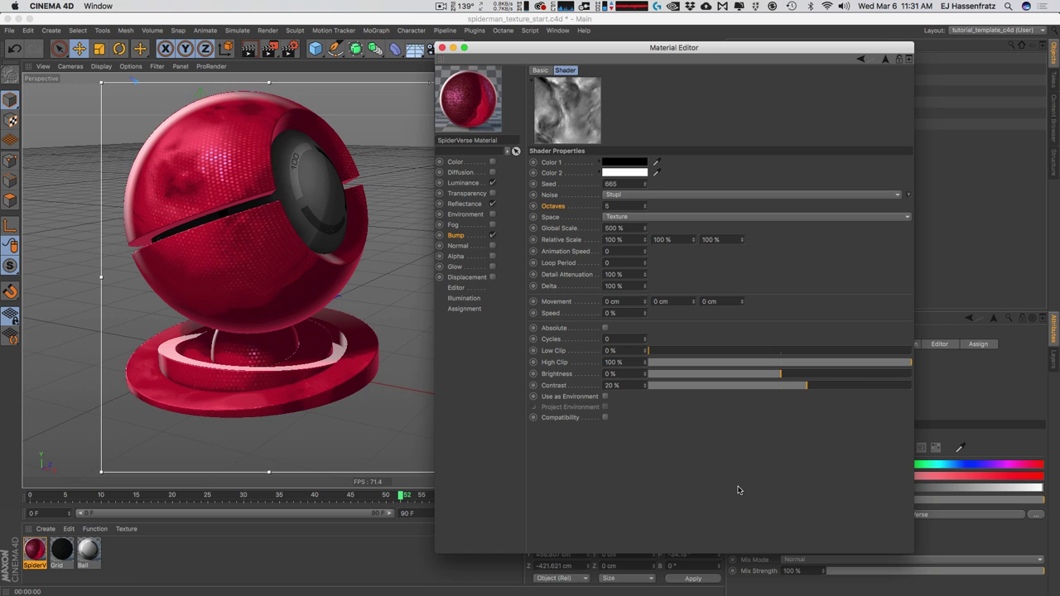
pyautogui.click(796, 375)
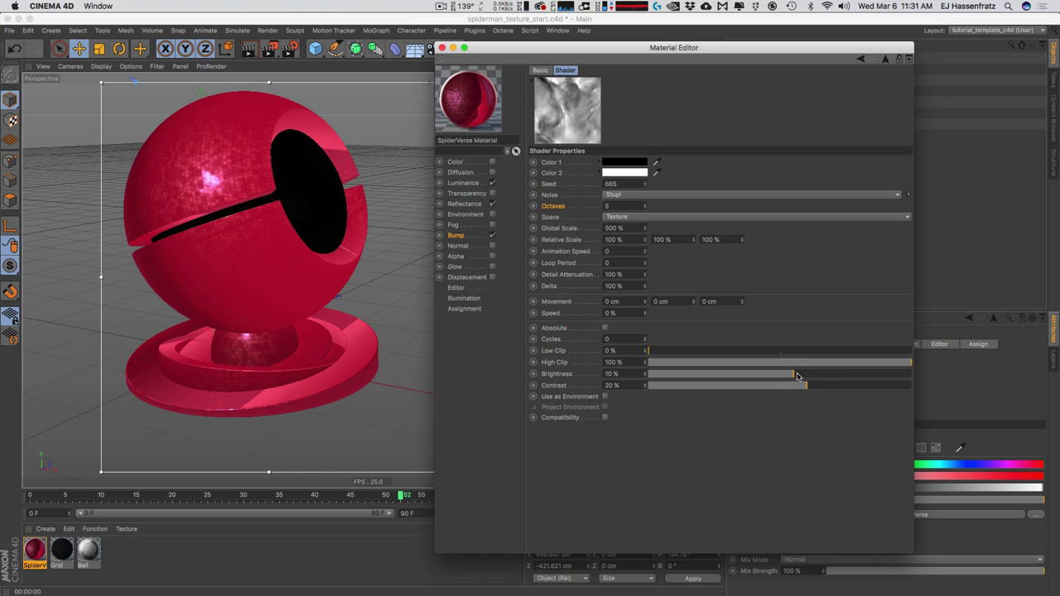
pyautogui.moveTo(797, 375); pyautogui.dragTo(799, 375)
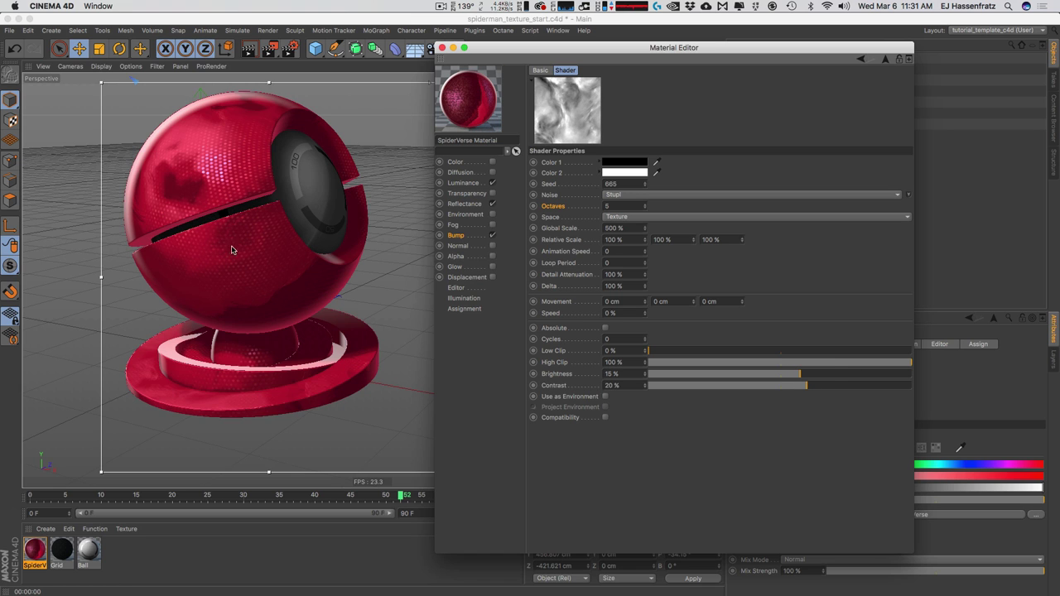
# Return to the bump layer stack and reduce the topmost Noise layer's opacity to 30%.
pyautogui.click(469, 236)
pyautogui.click(719, 111)
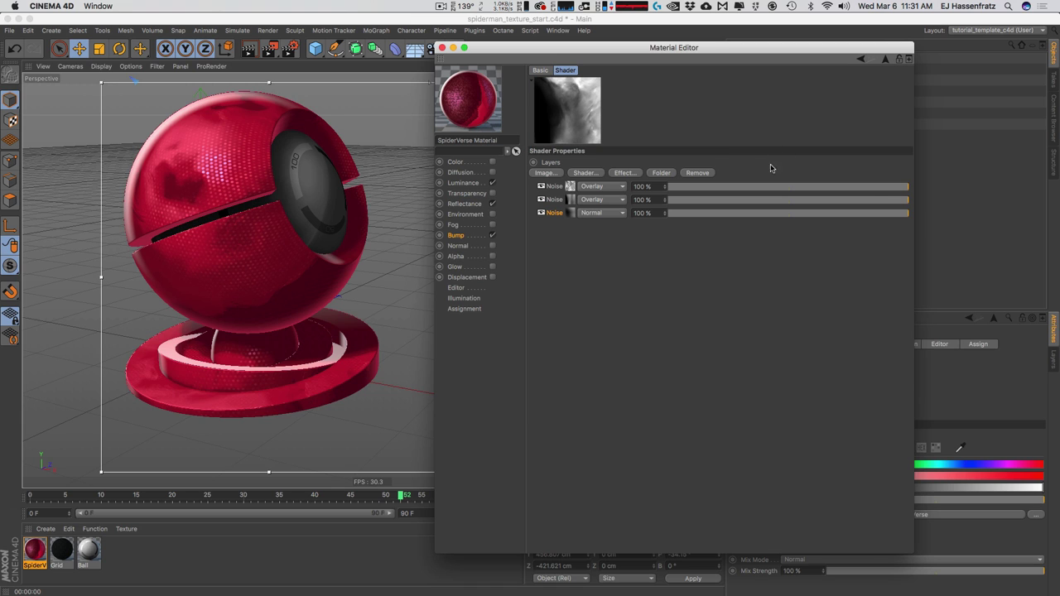
pyautogui.moveTo(870, 190); pyautogui.dragTo(742, 189)
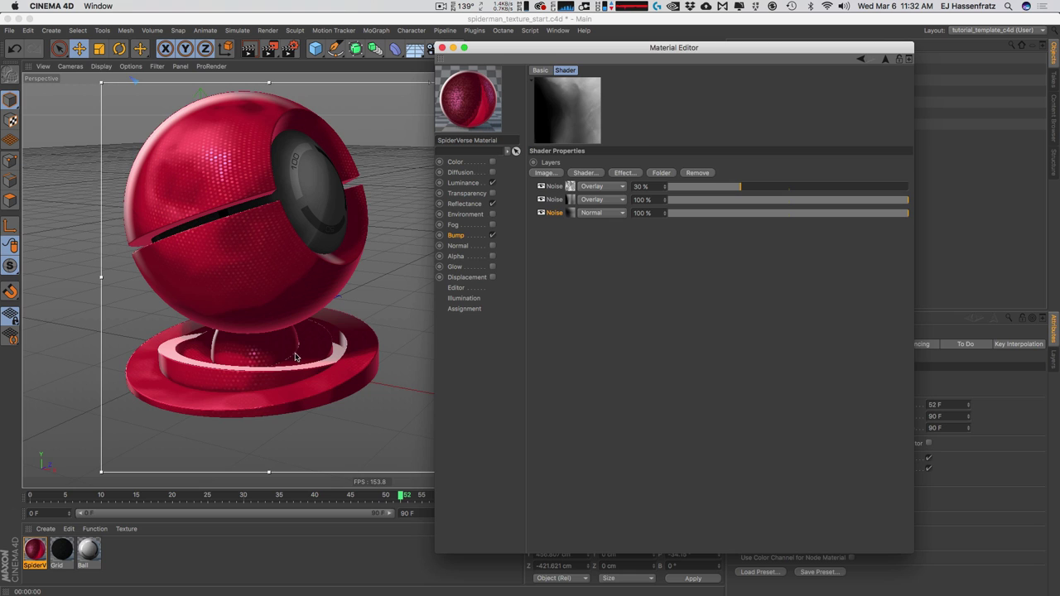
# Change the blend mode of the upper two bump Noise layers from Overlay to Screen.
pyautogui.click(596, 186)
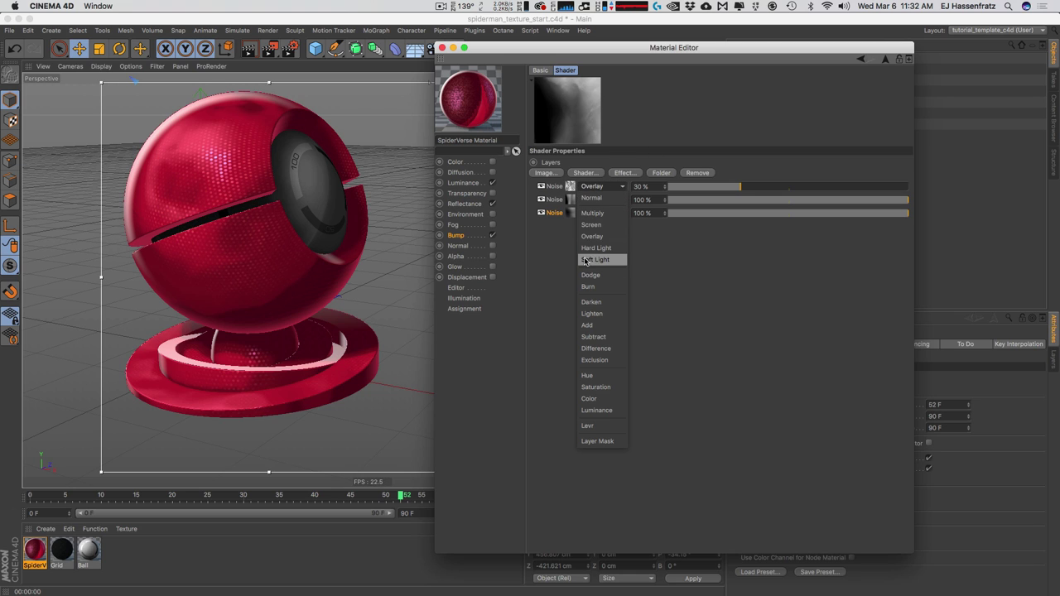
pyautogui.click(592, 226)
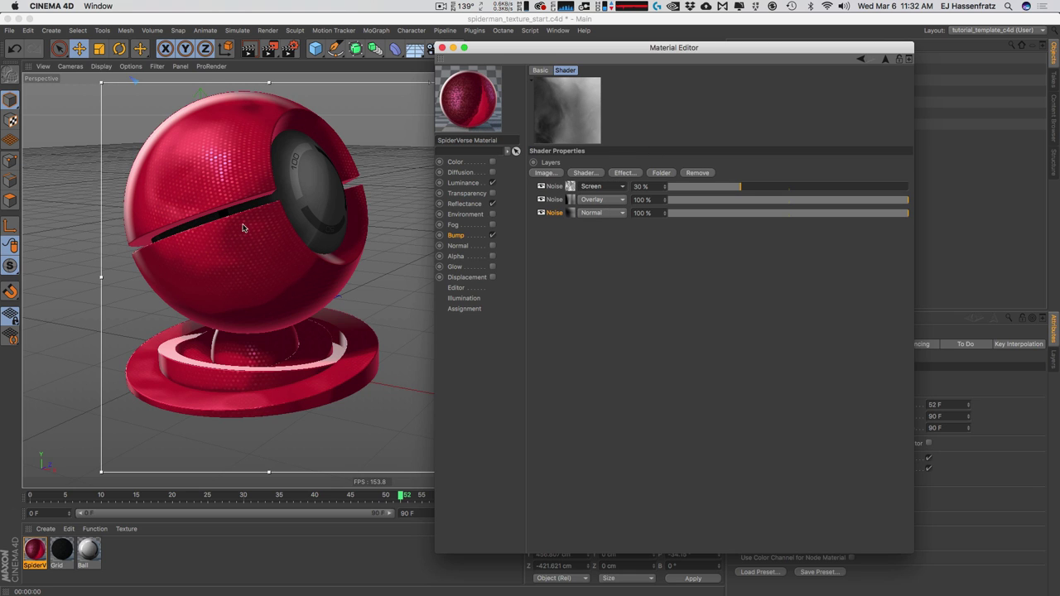
pyautogui.click(597, 199)
pyautogui.click(592, 239)
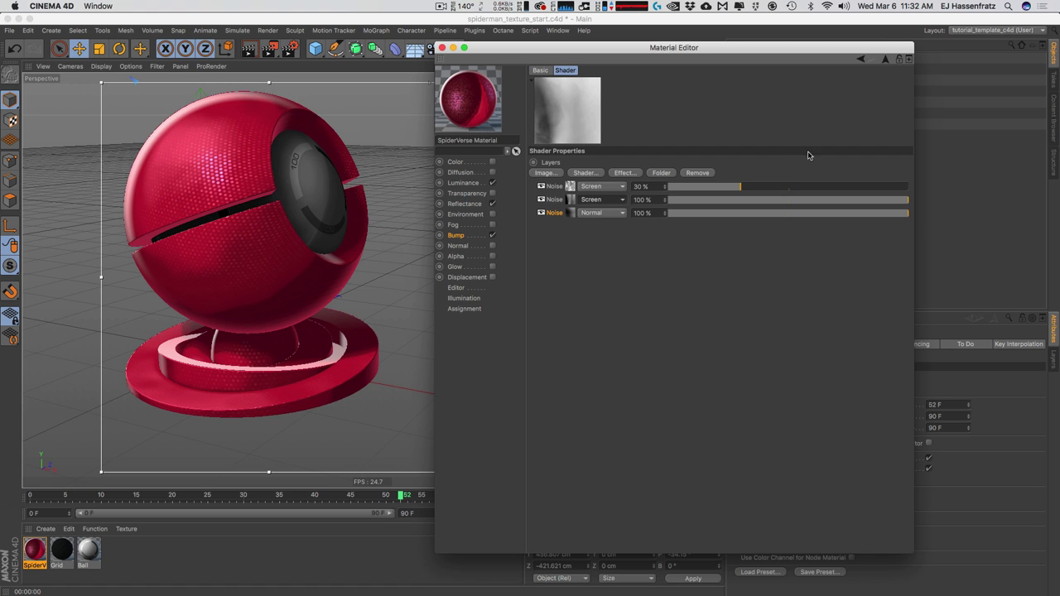
# Raise the topmost Noise layer's opacity in stages to 70%.
pyautogui.click(790, 190)
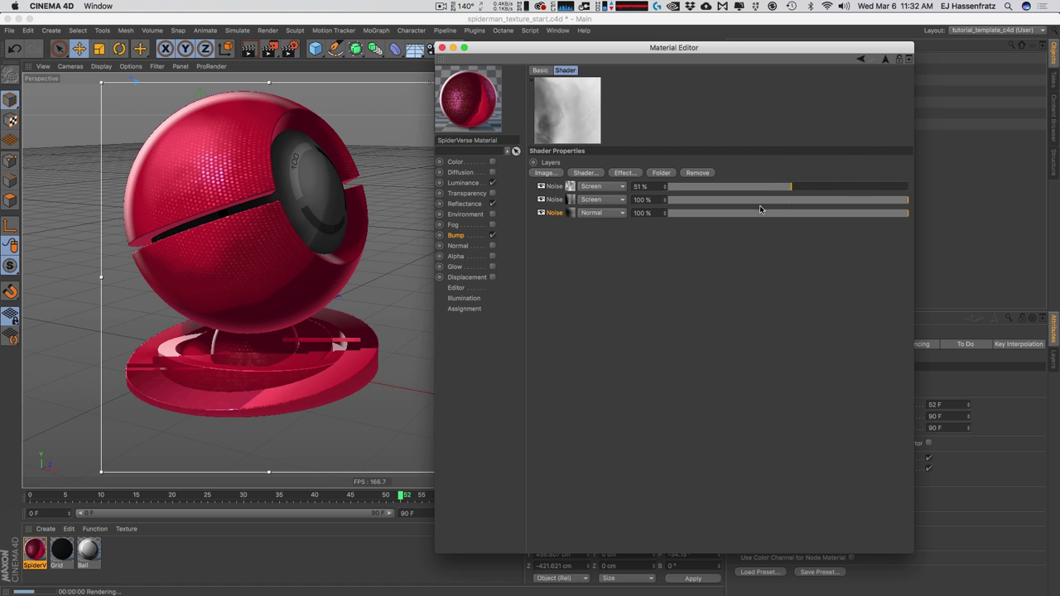
pyautogui.click(818, 189)
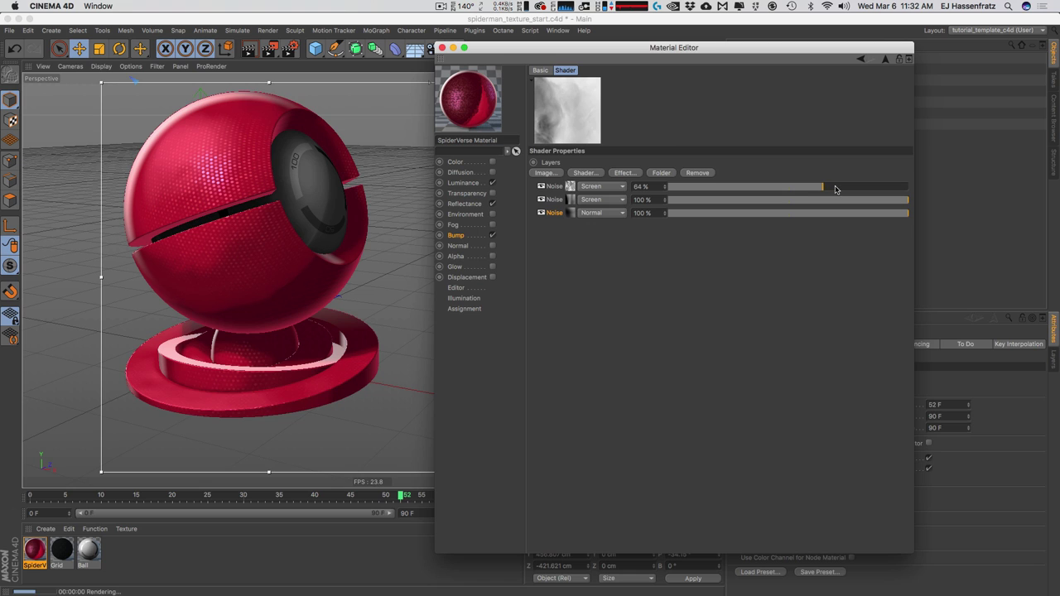
pyautogui.click(836, 190)
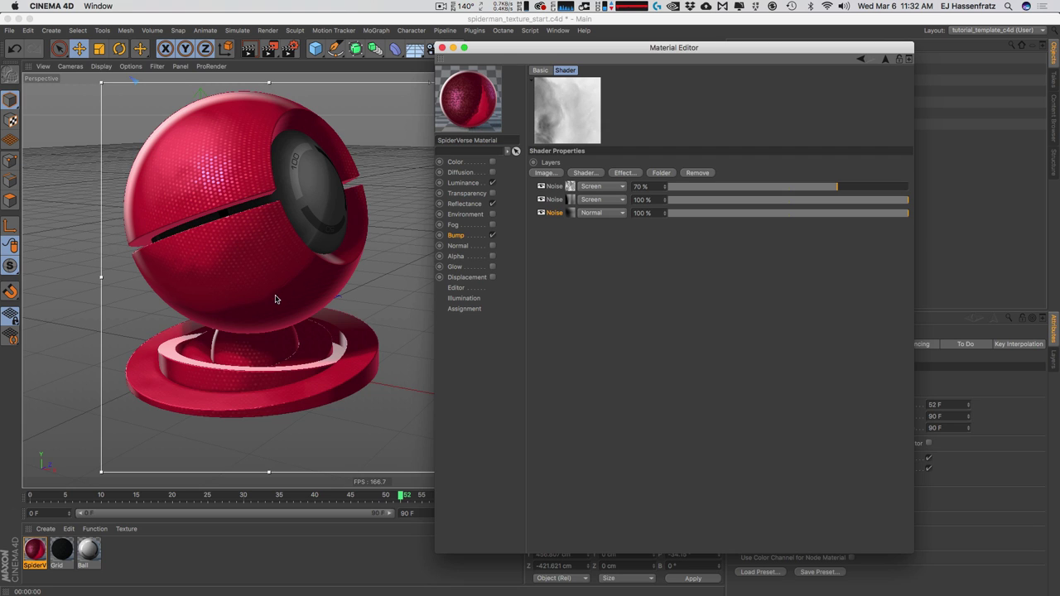
# Increase the Bump channel's Strength, trying 100% and settling on 75%.
pyautogui.click(457, 236)
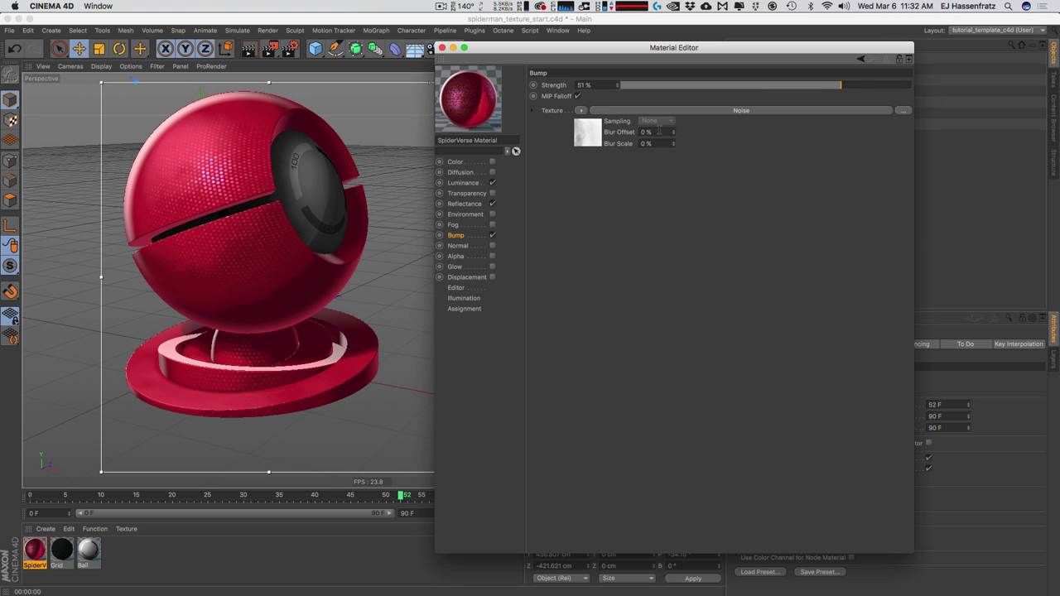
pyautogui.moveTo(860, 85); pyautogui.dragTo(939, 93)
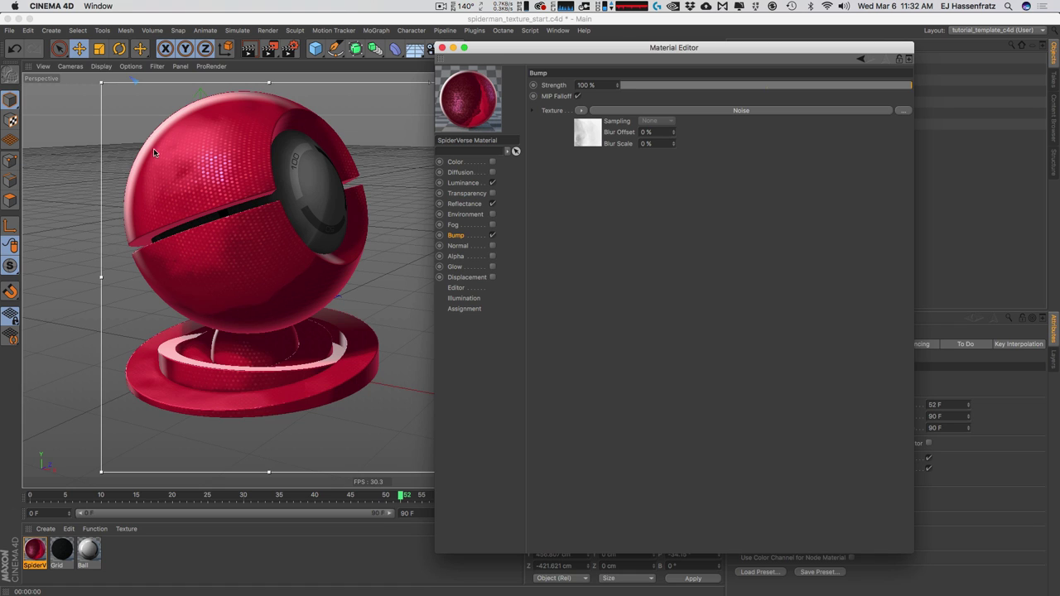
pyautogui.moveTo(907, 93); pyautogui.dragTo(876, 90)
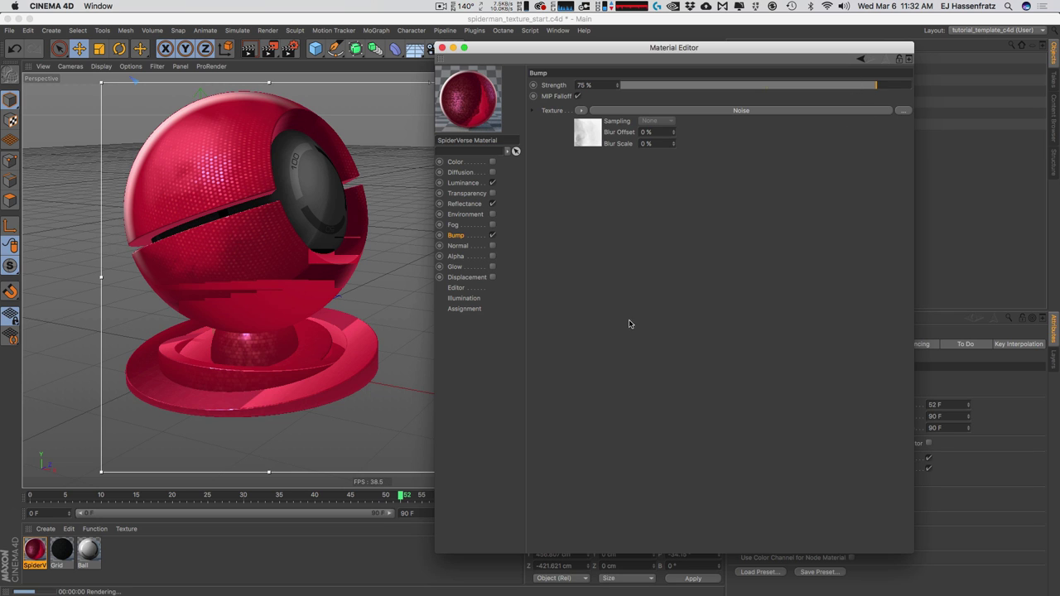
# Set the Stupl noise's Octaves to 6 after trying 2.3, and raise its Brightness to 22%.
pyautogui.click(755, 111)
pyautogui.click(569, 188)
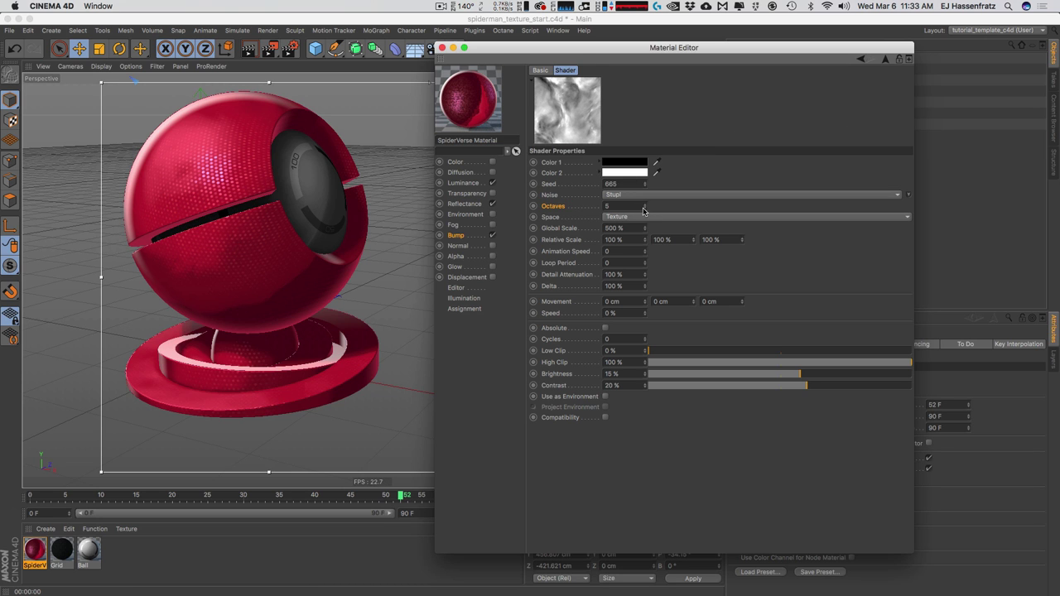
pyautogui.moveTo(644, 211); pyautogui.dragTo(636, 251)
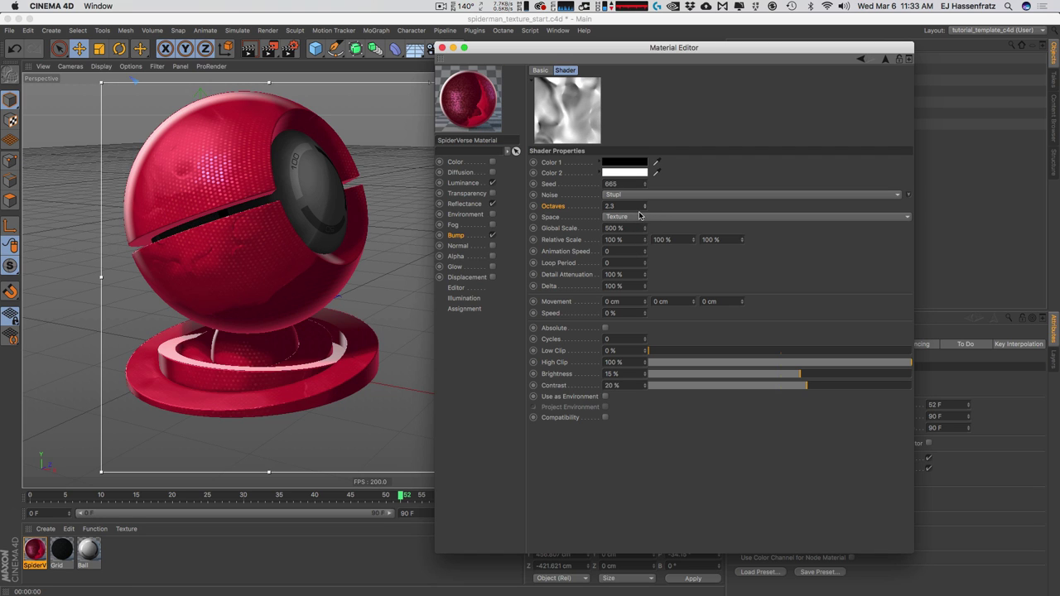
pyautogui.moveTo(644, 208); pyautogui.dragTo(646, 210)
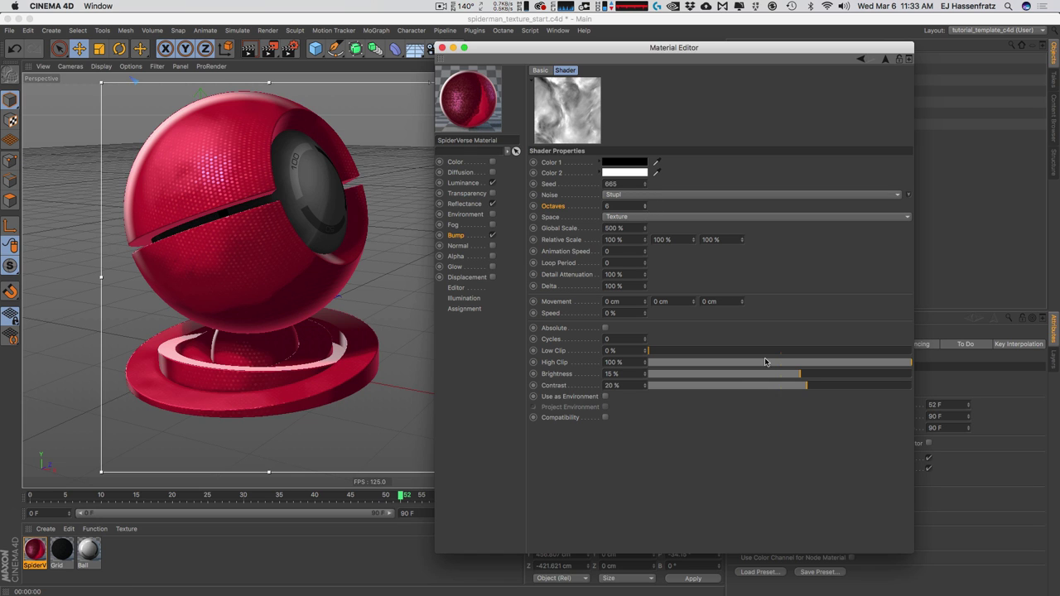
pyautogui.moveTo(789, 378); pyautogui.dragTo(810, 377)
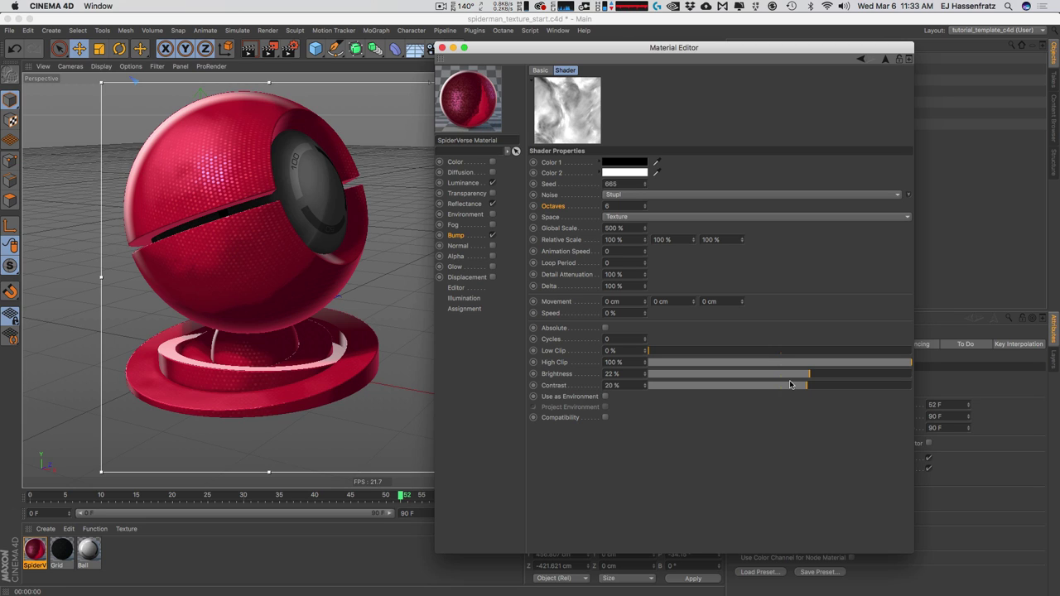
# Add a Noise shader to the Luminance channel's layer stack and place it above the Back Light folder.
pyautogui.click(487, 174)
pyautogui.click(461, 184)
pyautogui.click(668, 164)
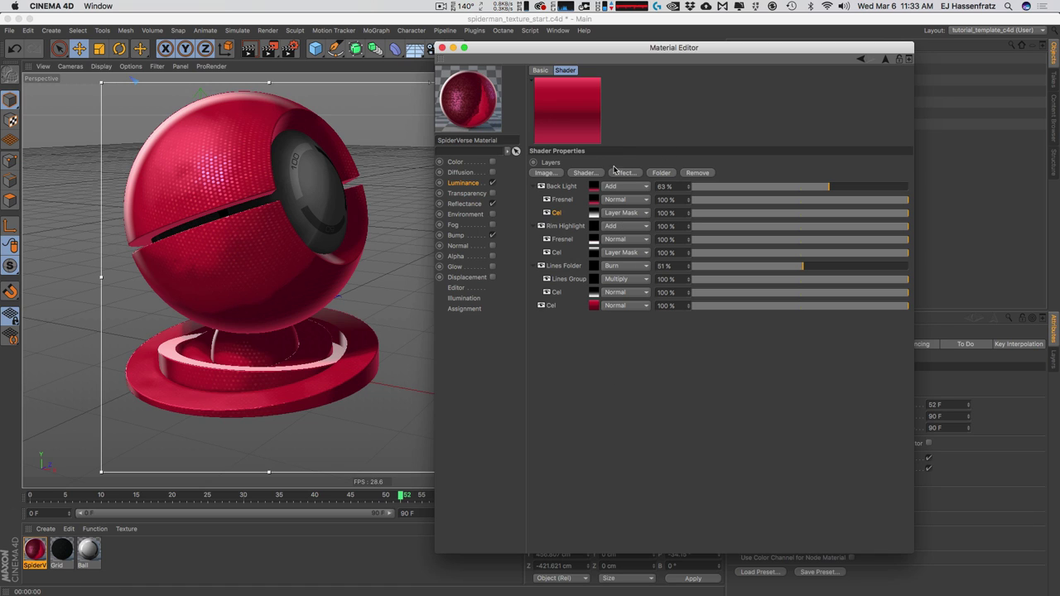
pyautogui.click(583, 172)
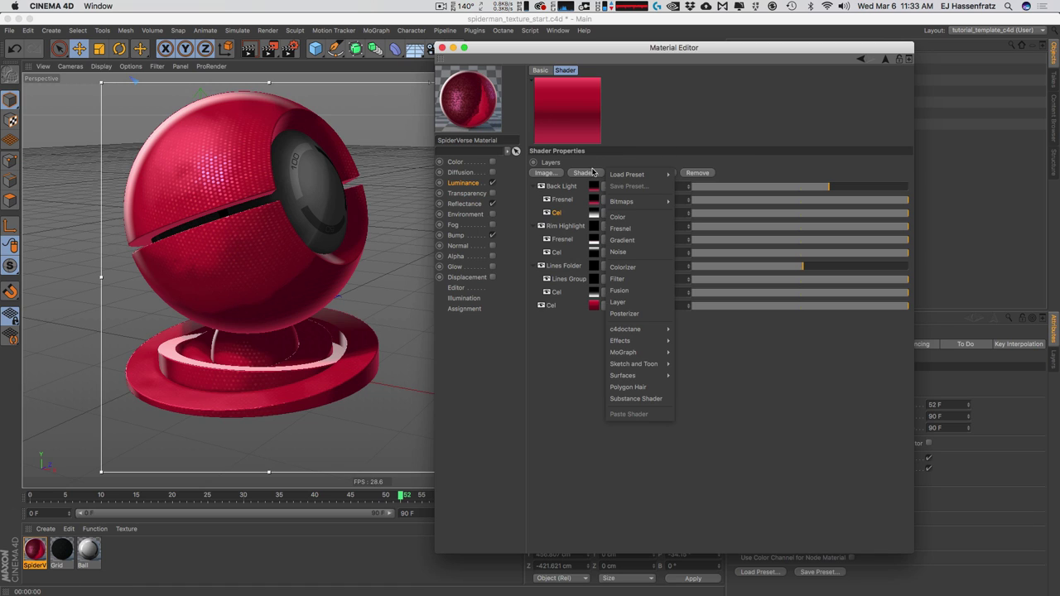
pyautogui.click(618, 252)
pyautogui.moveTo(561, 202); pyautogui.dragTo(563, 187)
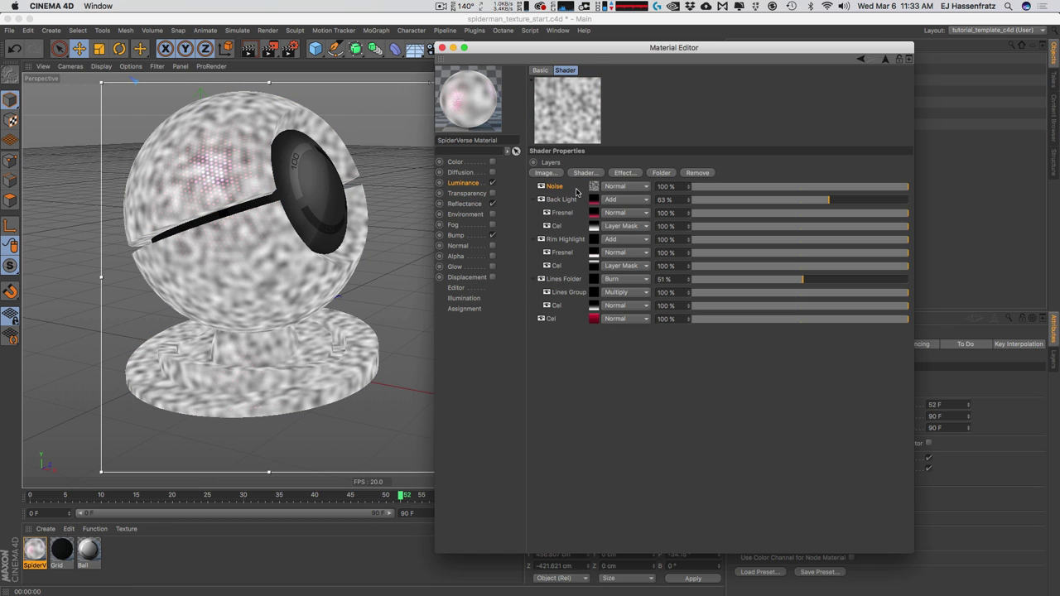
# Change the Luminance channel's topmost Noise layer to the Wavy Turbulence noise type.
pyautogui.click(594, 187)
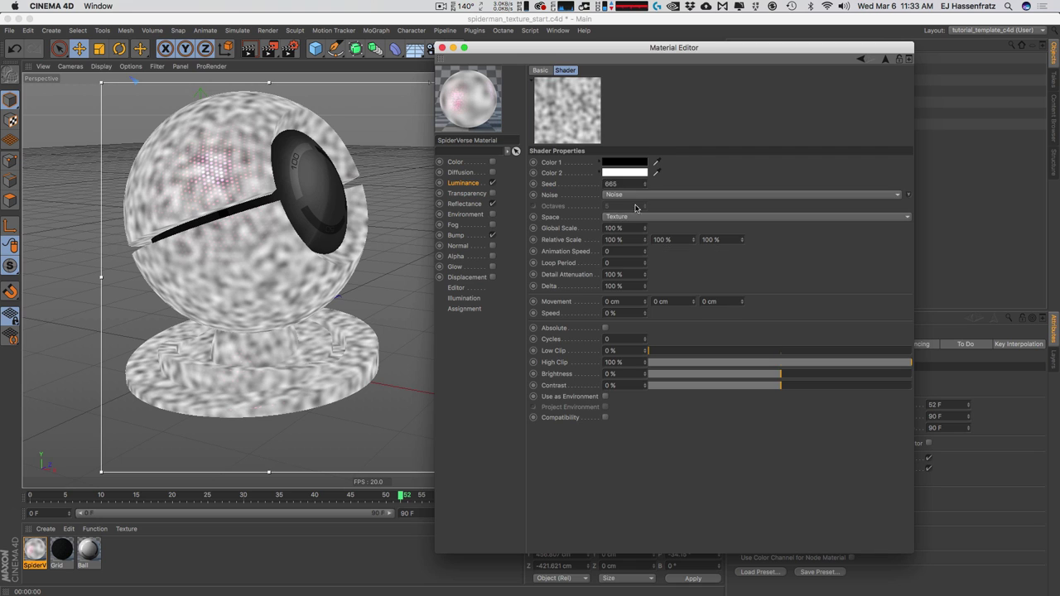
pyautogui.click(636, 196)
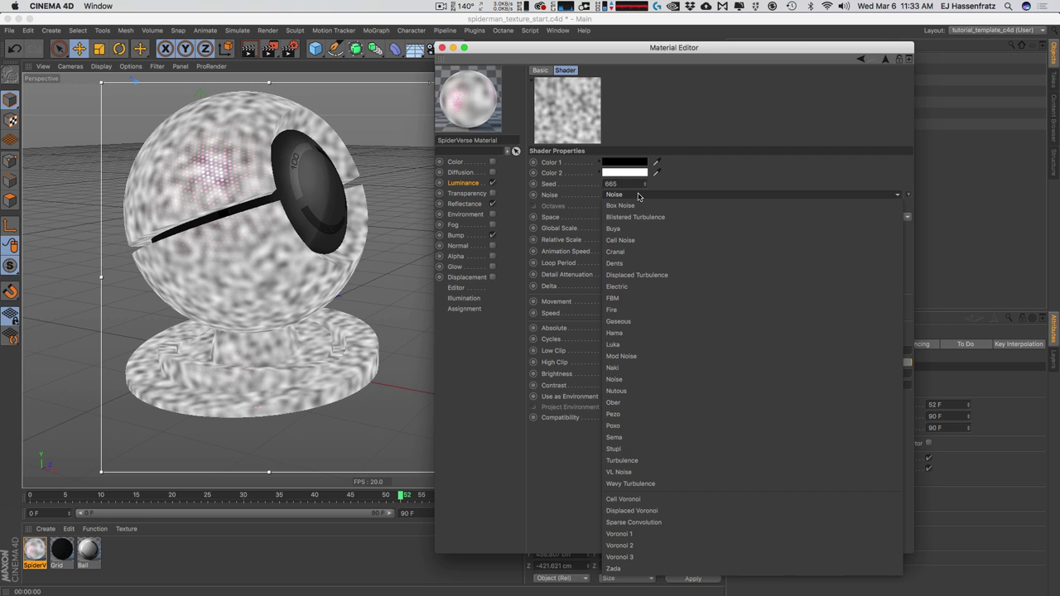
pyautogui.click(683, 191)
pyautogui.click(909, 195)
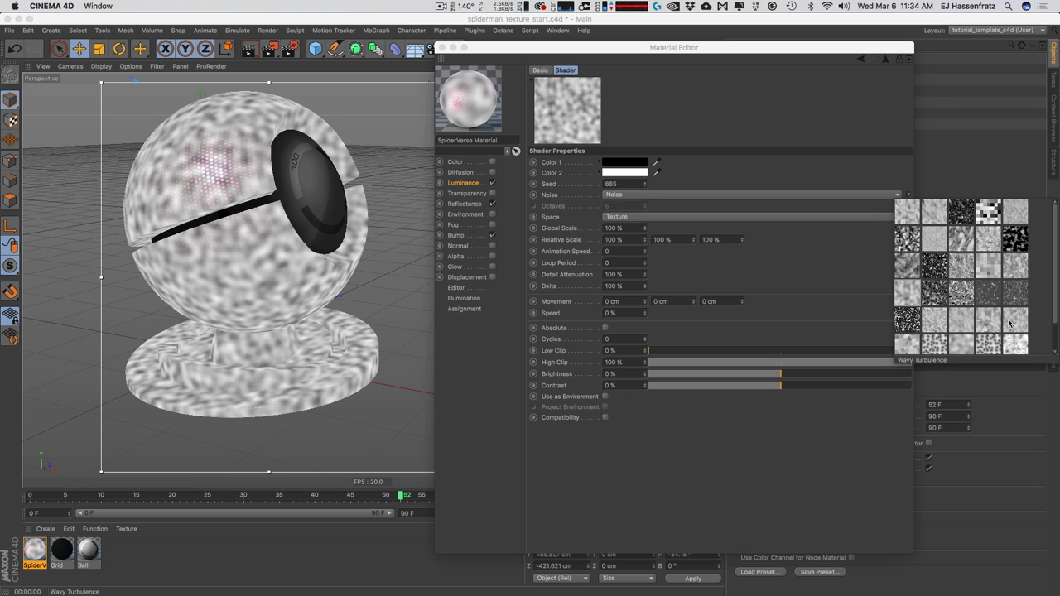
pyautogui.click(1008, 322)
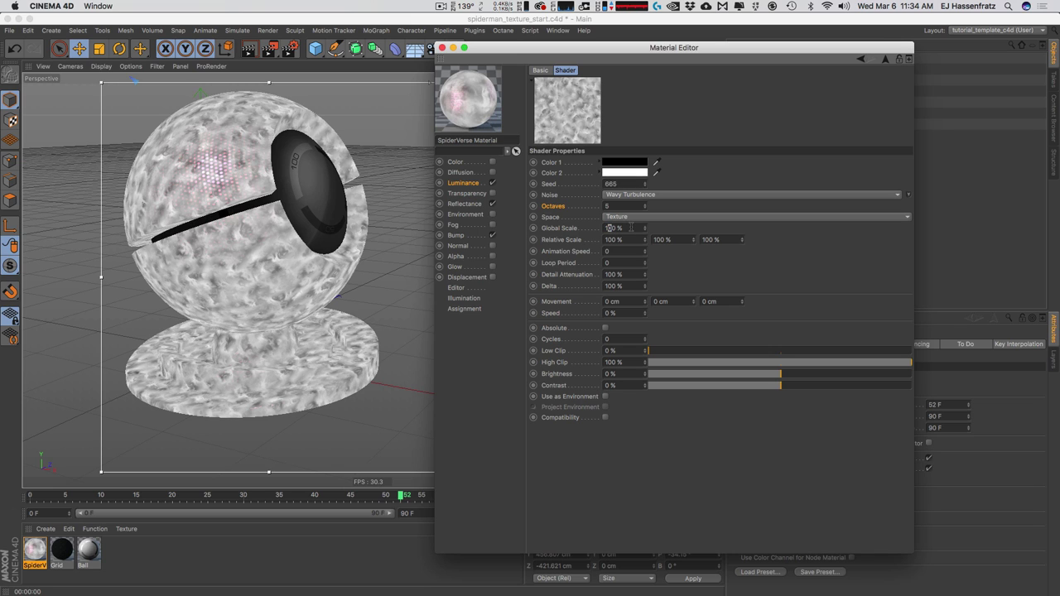
# Set the Wavy Turbulence noise's Global Scale to 1200%, Octaves to 2 and Contrast to 15%.
pyautogui.write('0')
pyautogui.press('Return')
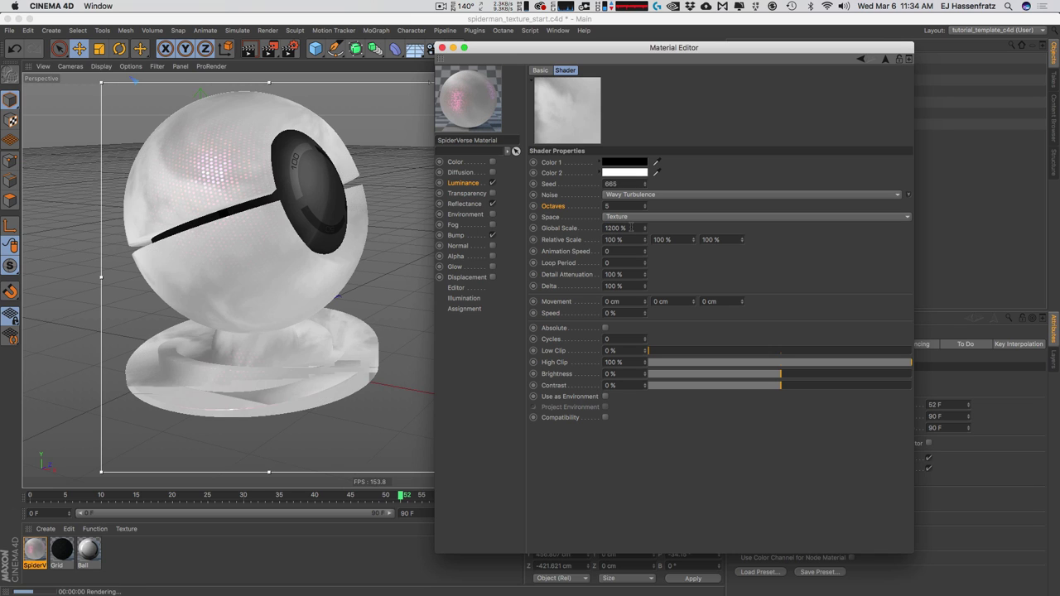
pyautogui.moveTo(644, 209); pyautogui.dragTo(646, 218)
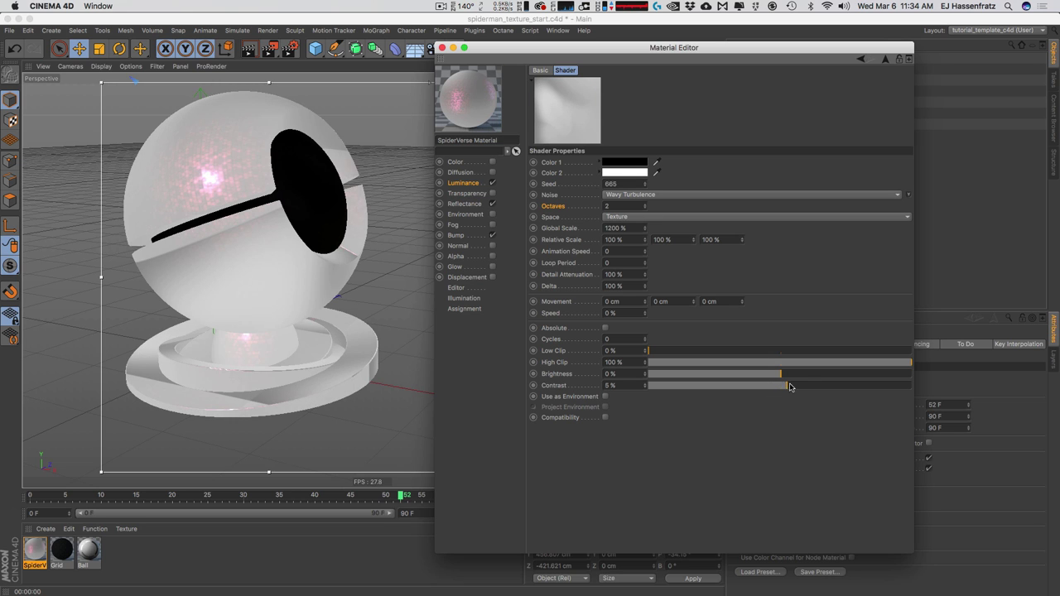
pyautogui.moveTo(784, 390); pyautogui.dragTo(799, 387)
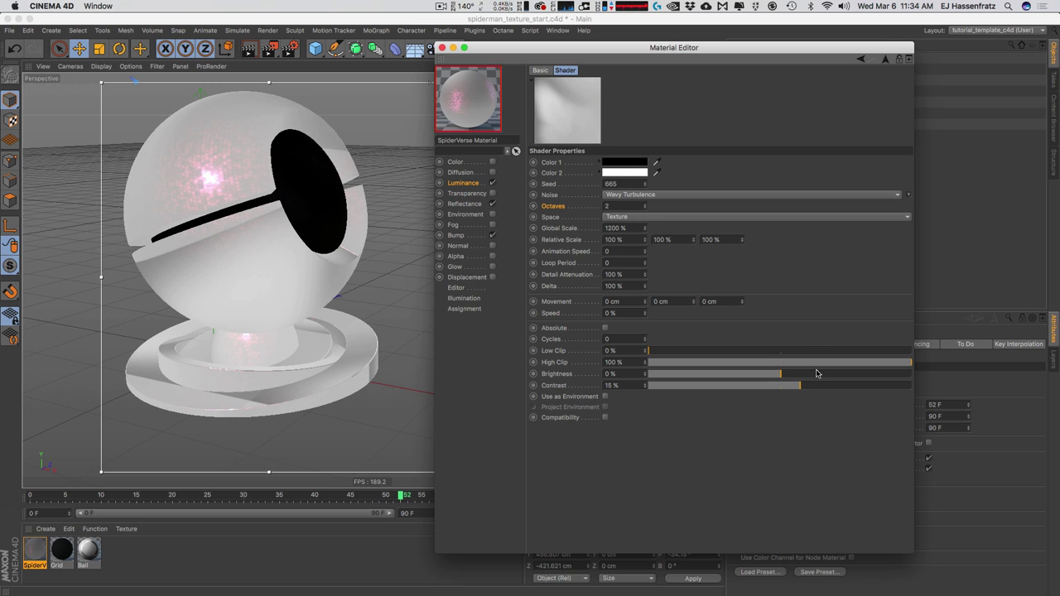
# Blend the Luminance Noise layer with Multiply at 40% opacity and compare the material with the layer off and on.
pyautogui.click(464, 183)
pyautogui.click(605, 187)
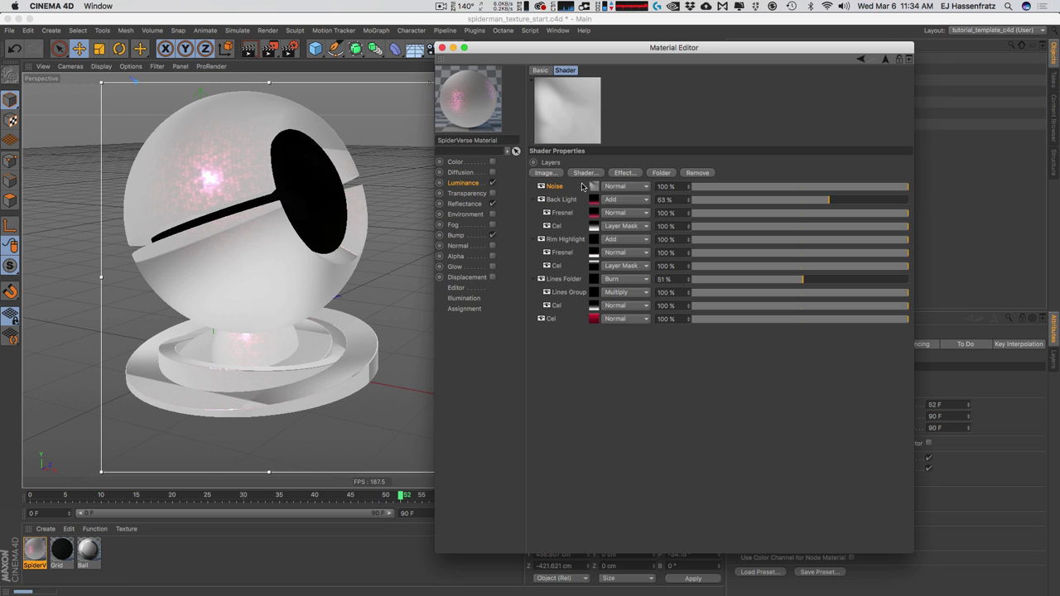
pyautogui.click(623, 186)
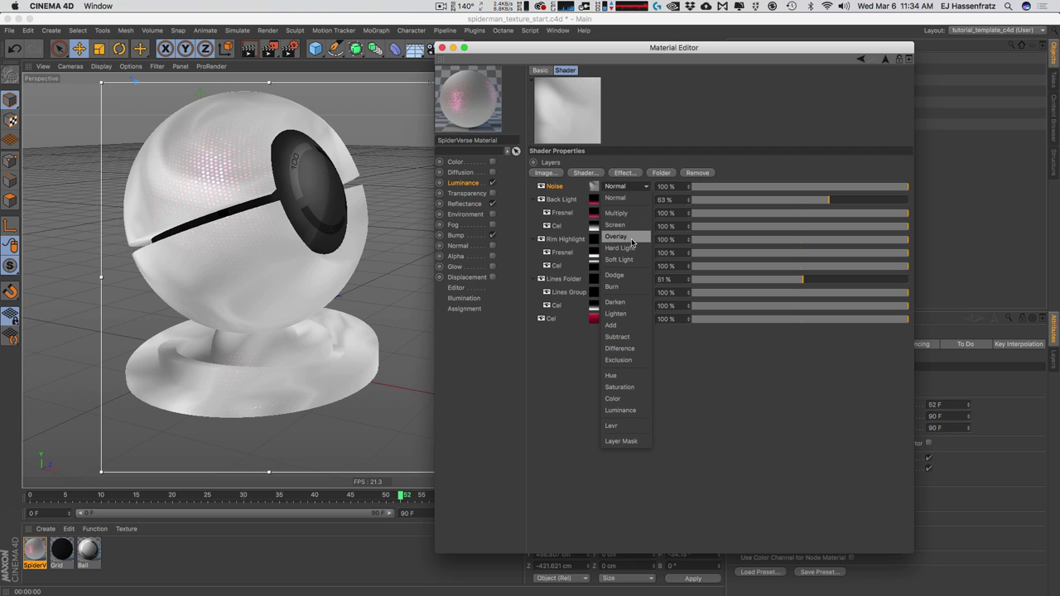
pyautogui.click(616, 212)
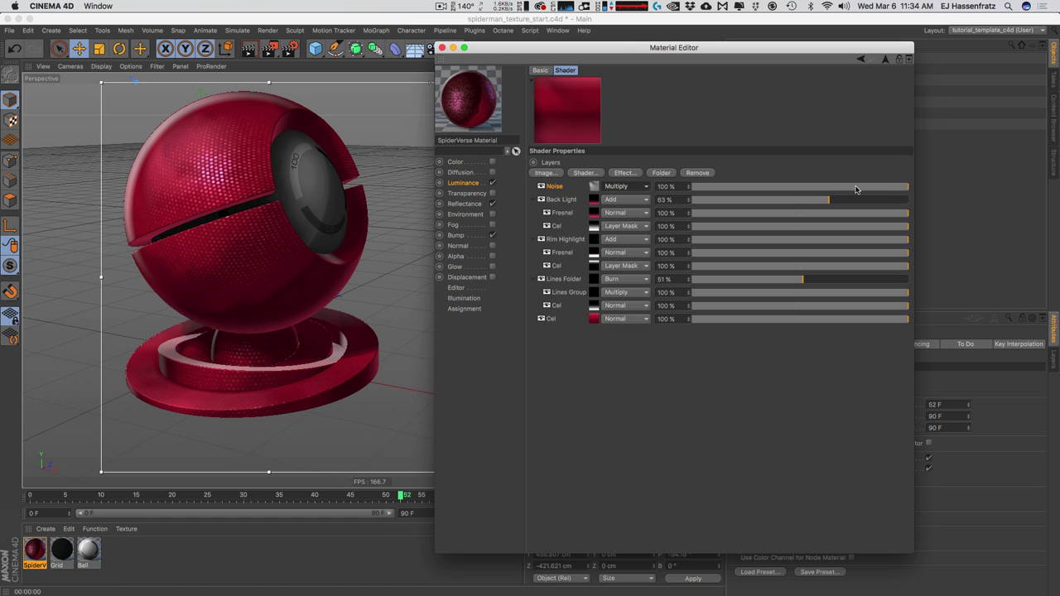
pyautogui.moveTo(856, 187); pyautogui.dragTo(778, 189)
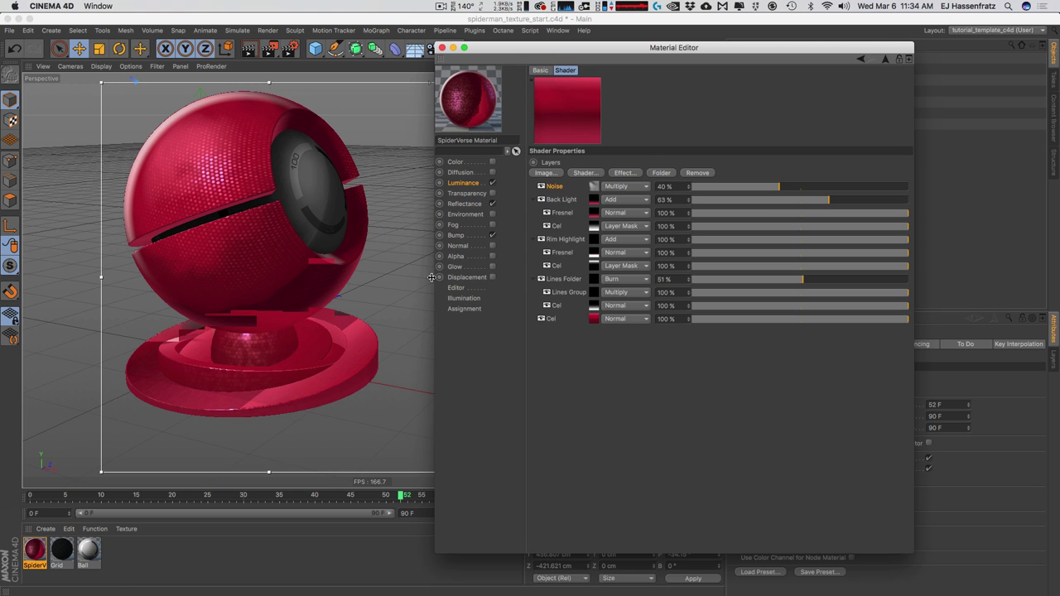
pyautogui.click(540, 186)
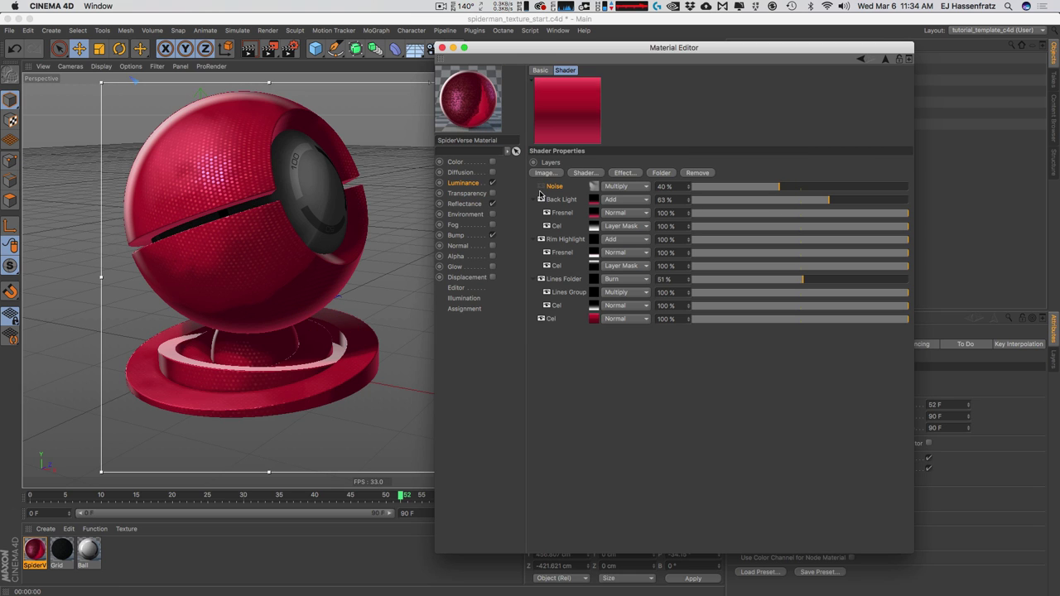
pyautogui.click(540, 188)
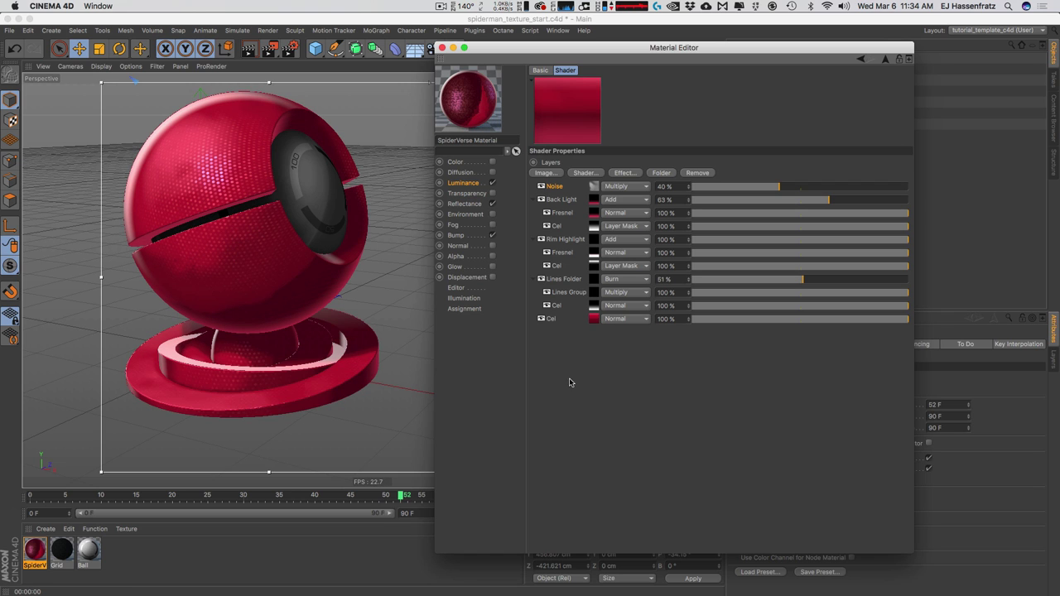
# Try the Screen, Dodge and Burn blend modes on the Noise layer, then return it to Multiply.
pyautogui.click(625, 186)
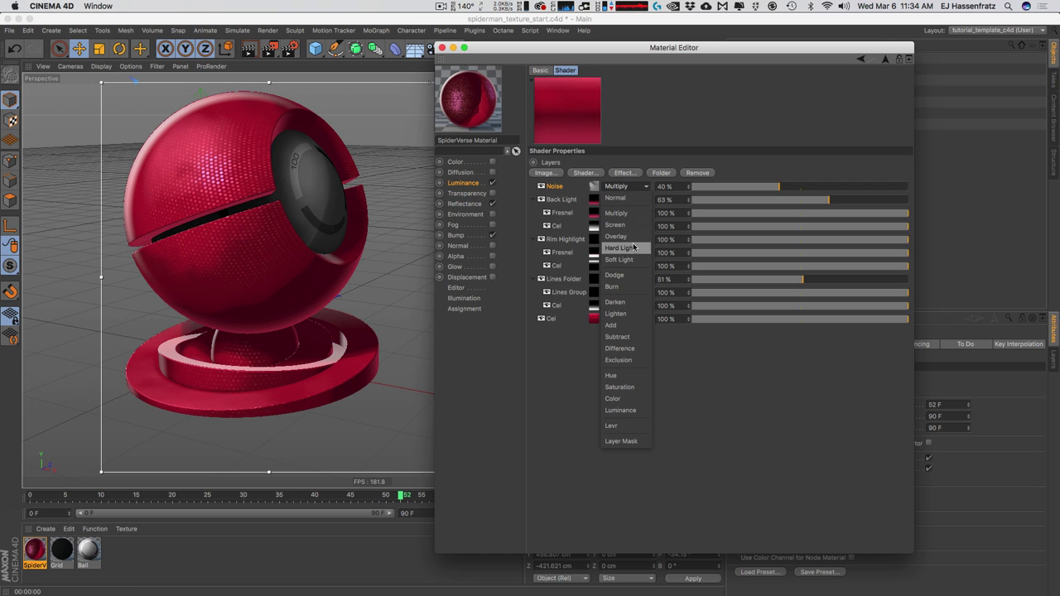
pyautogui.click(626, 238)
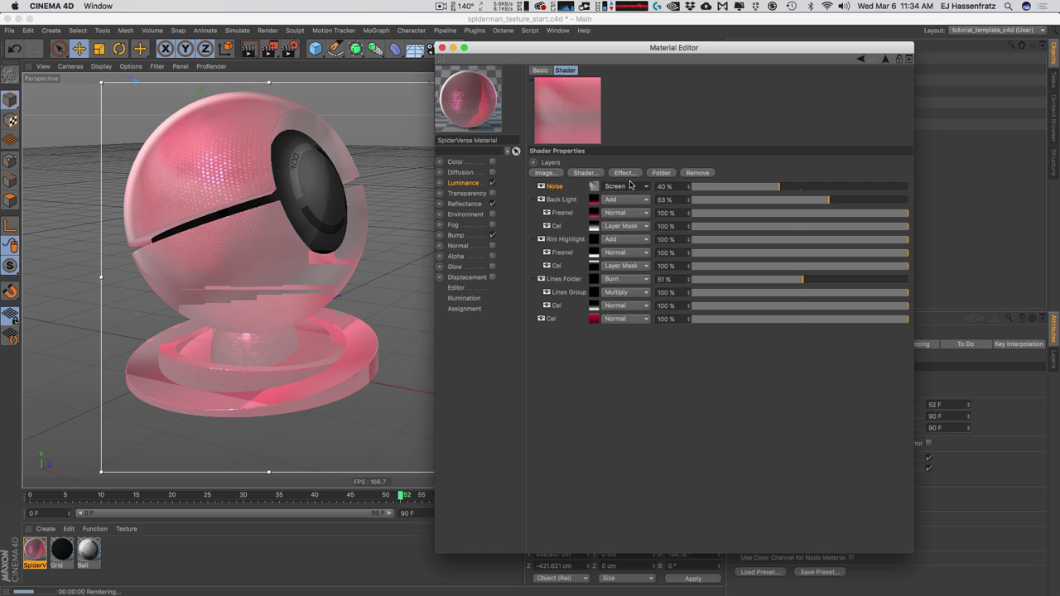
pyautogui.click(614, 183)
pyautogui.click(627, 275)
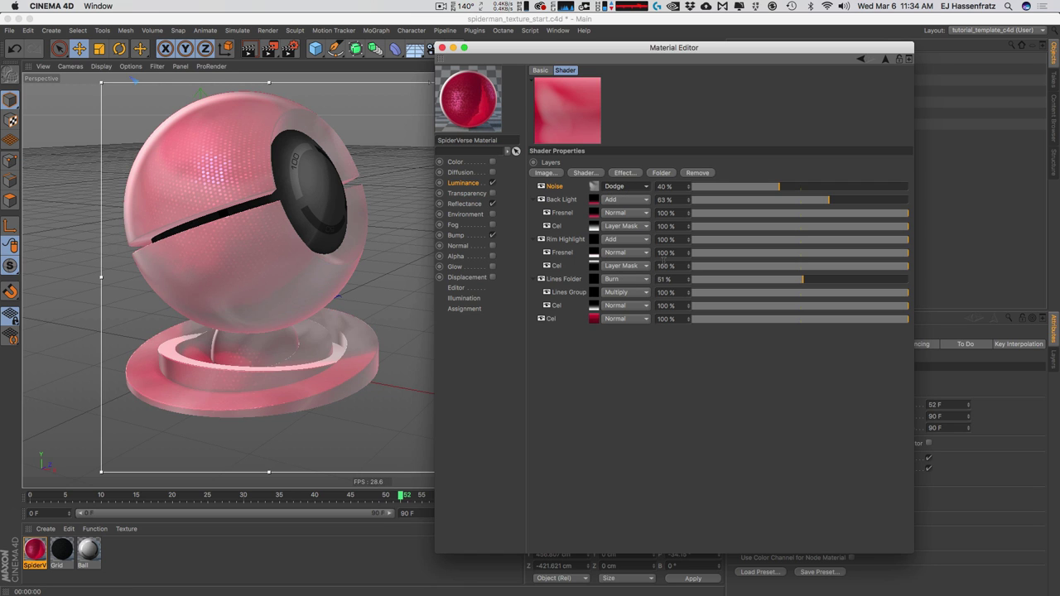
pyautogui.click(617, 186)
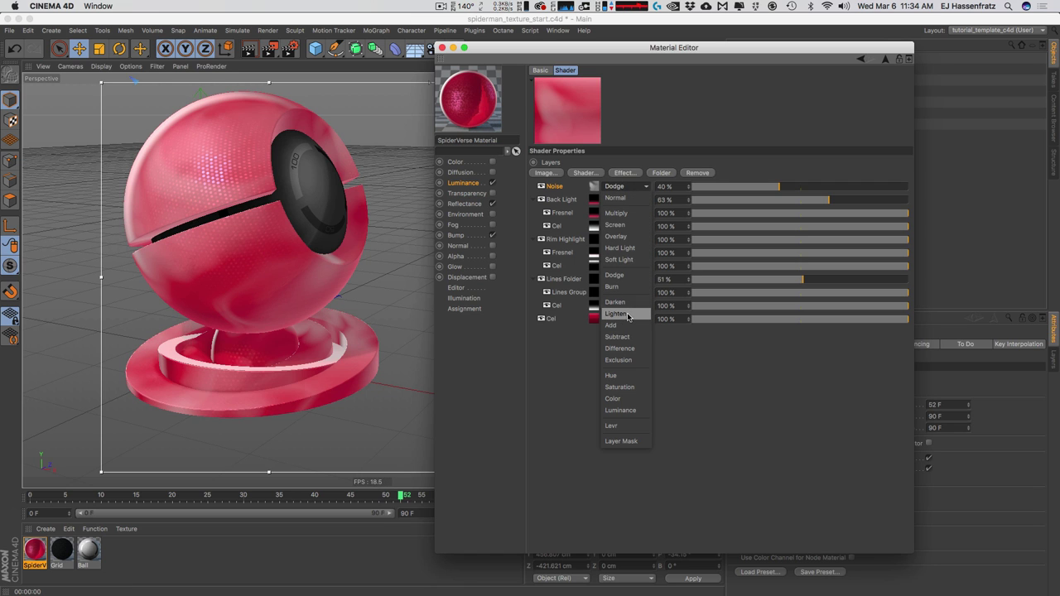
pyautogui.click(615, 286)
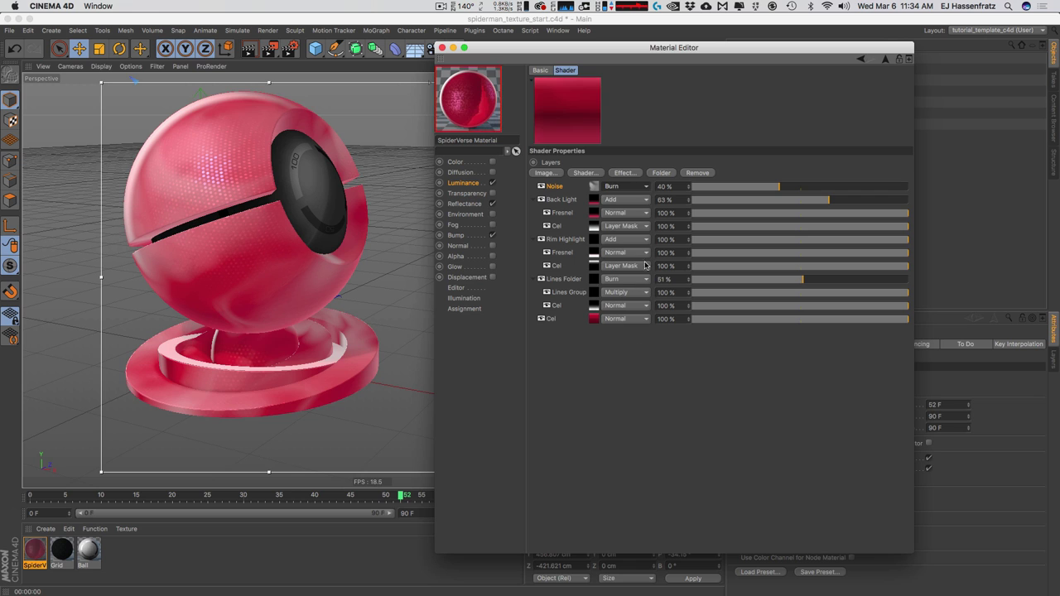
pyautogui.click(627, 190)
pyautogui.click(637, 214)
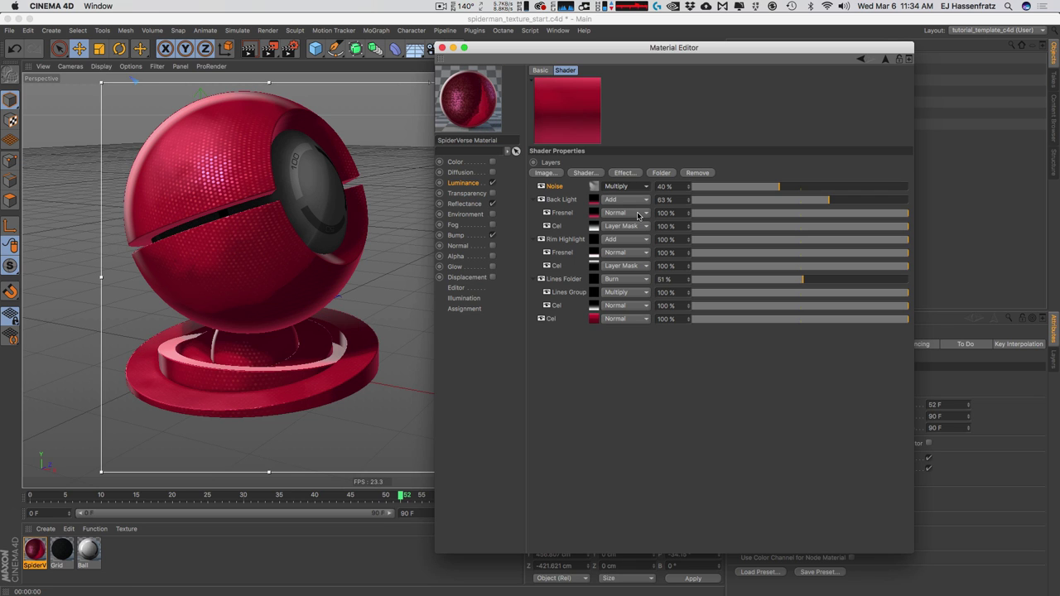
# Try Dodge on the Noise layer, settle on the Burn blend mode, and check the layer's effect by toggling its visibility.
pyautogui.click(627, 186)
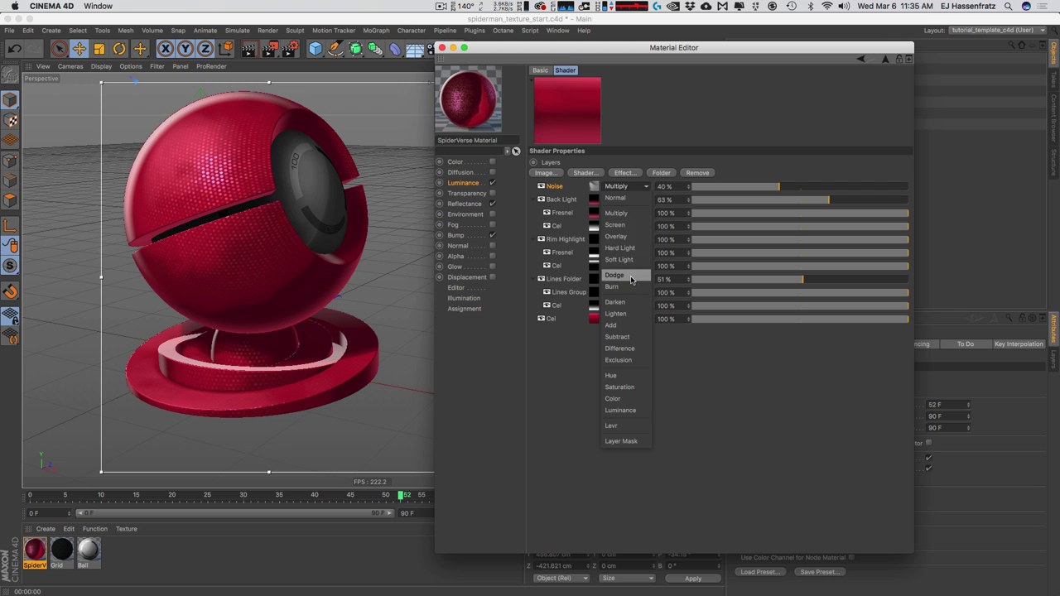
pyautogui.click(630, 276)
pyautogui.click(626, 186)
pyautogui.click(616, 285)
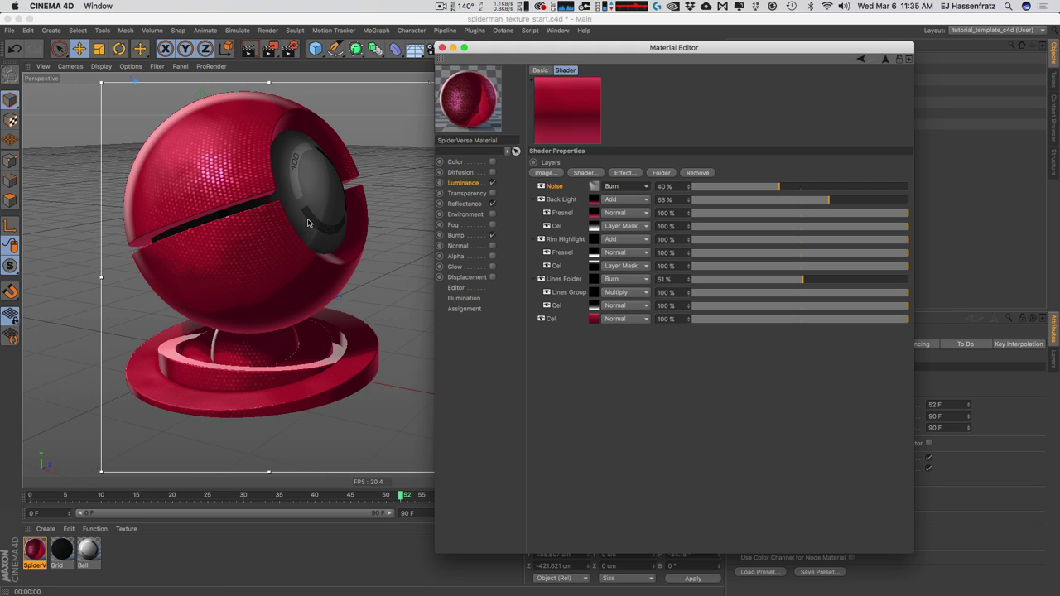
pyautogui.click(542, 187)
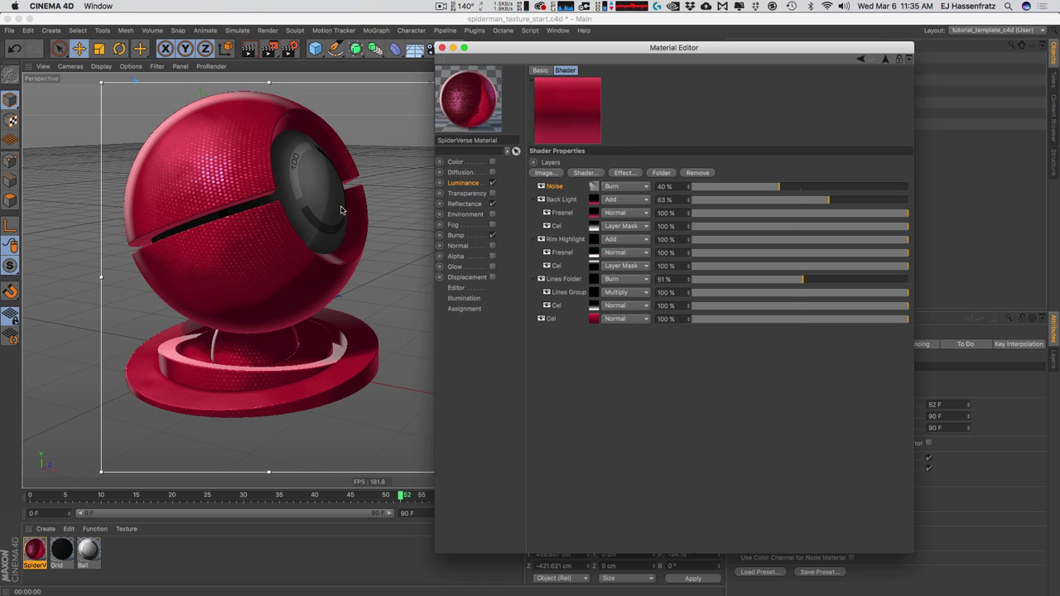
# Add an Ambient Occlusion shader on top of the Luminance layers, blend it with Multiply, and compare it off and on.
pyautogui.click(624, 173)
pyautogui.click(621, 172)
pyautogui.click(586, 173)
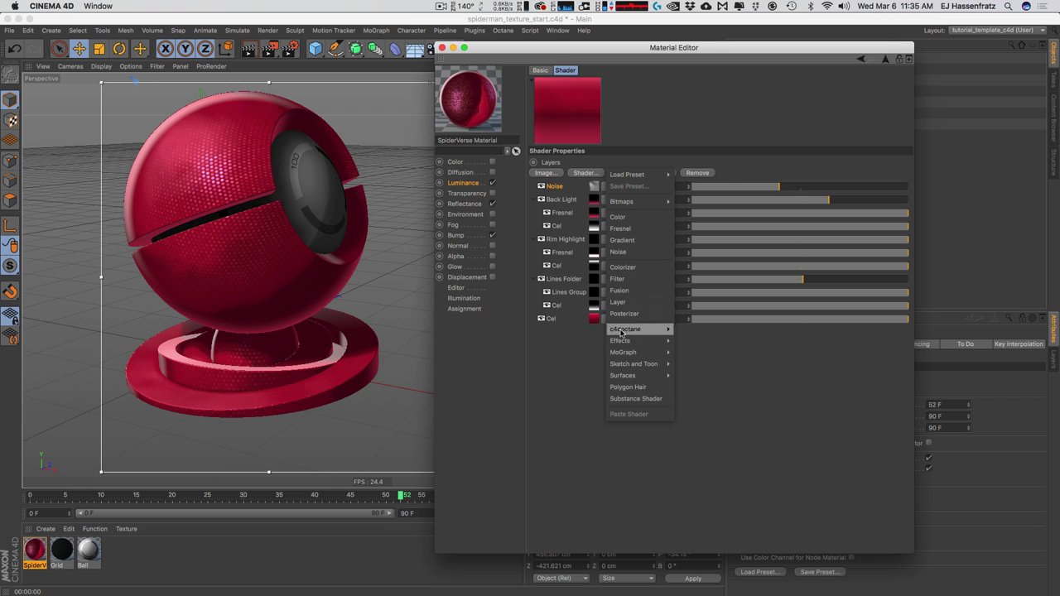
pyautogui.moveTo(640, 344)
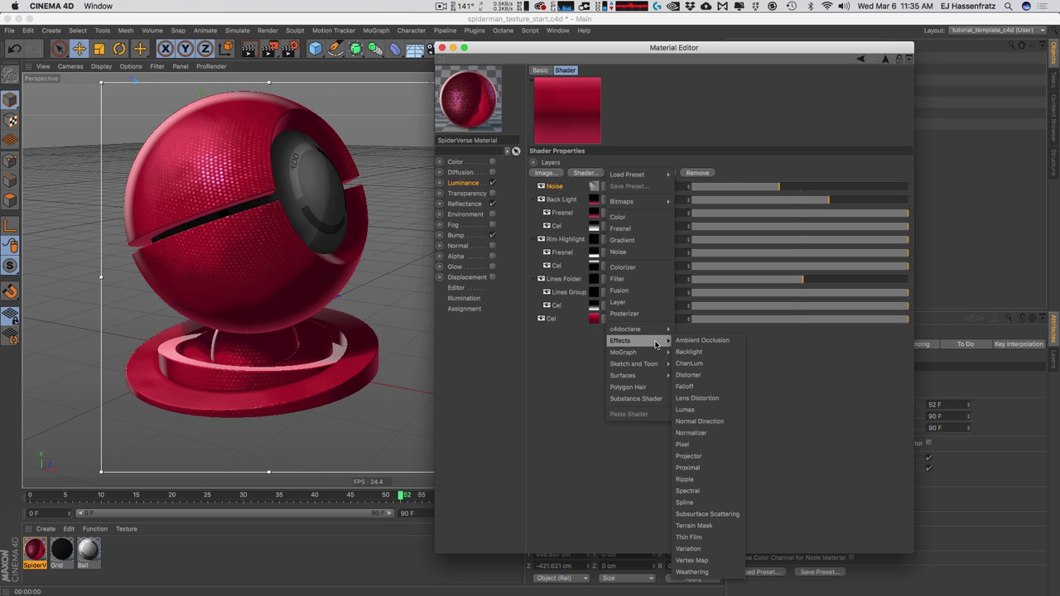
pyautogui.click(718, 340)
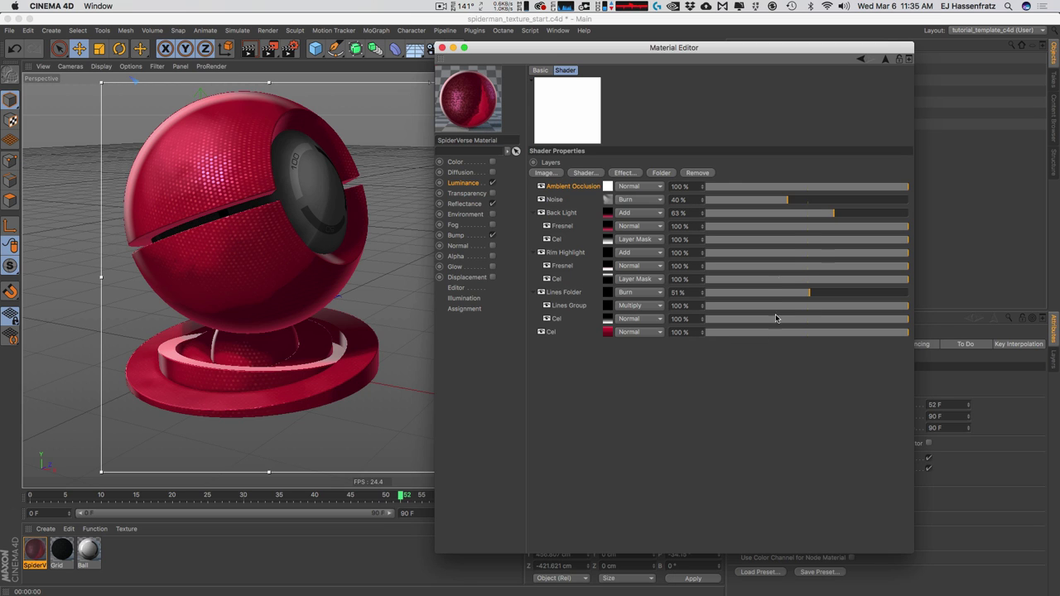
pyautogui.click(637, 188)
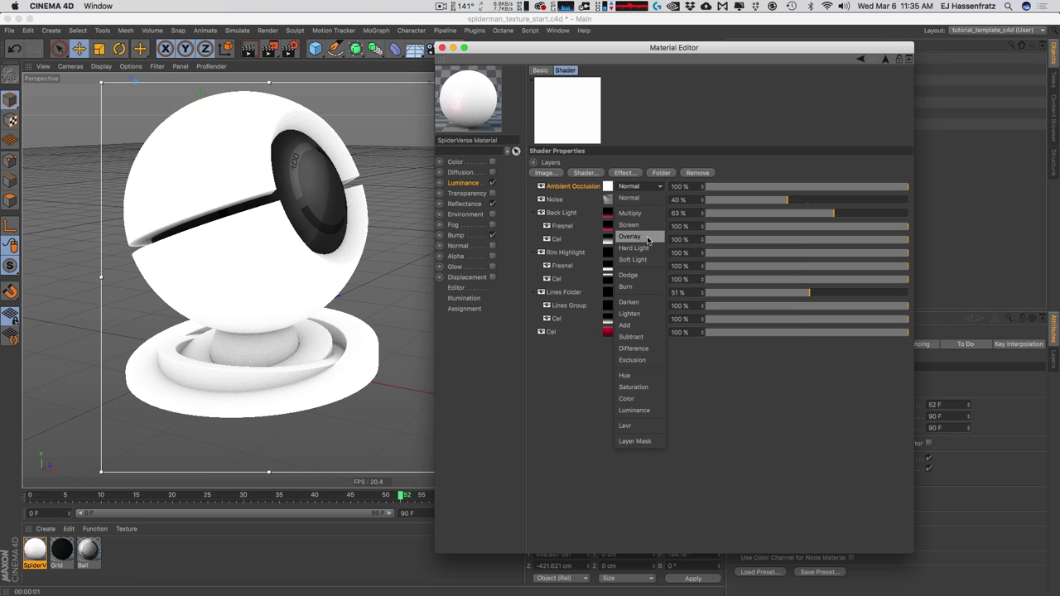
pyautogui.click(639, 213)
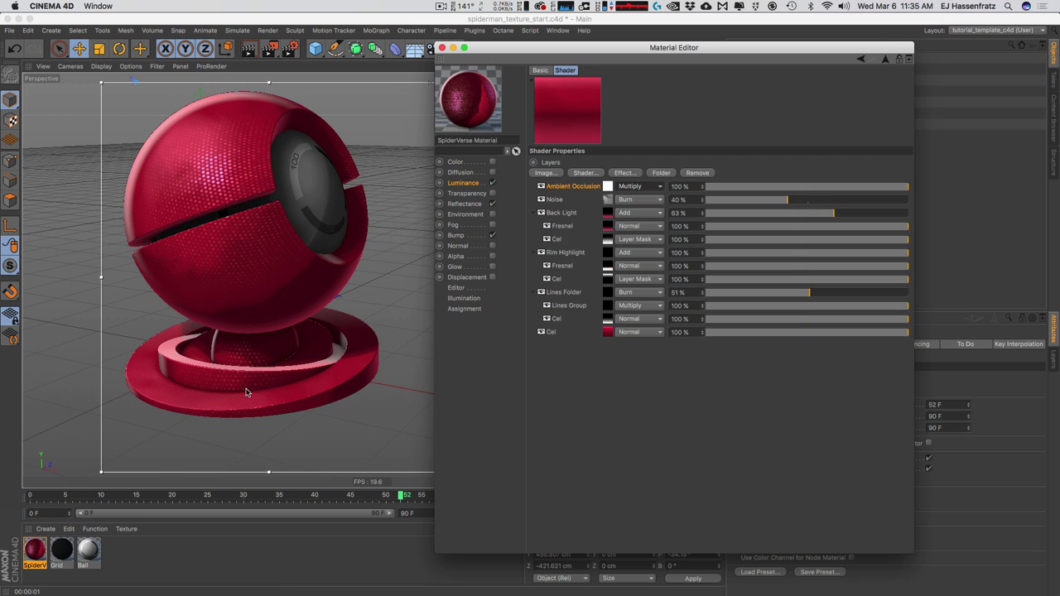
pyautogui.click(541, 186)
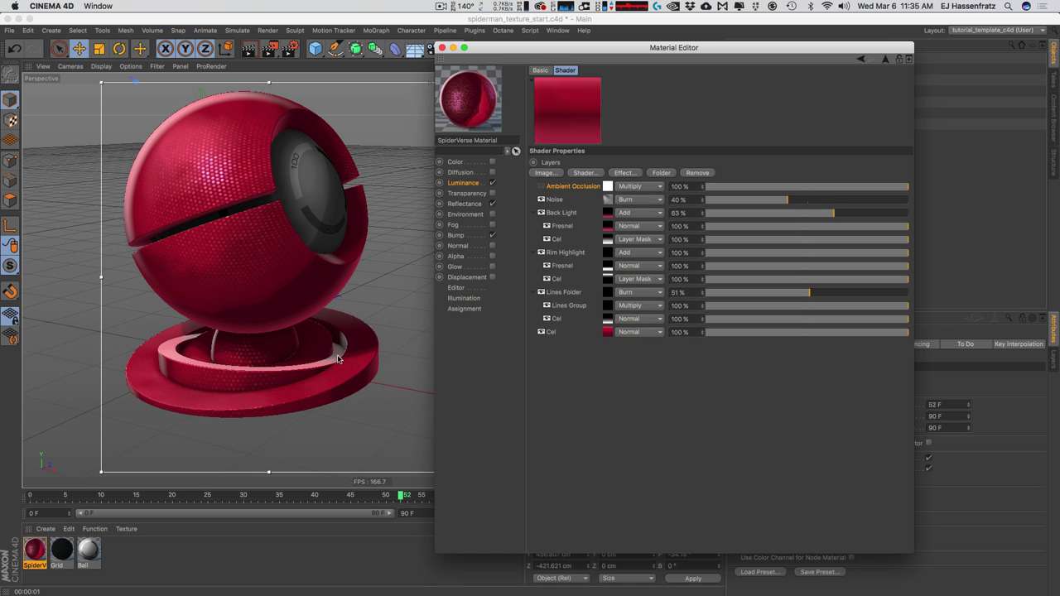
pyautogui.click(541, 186)
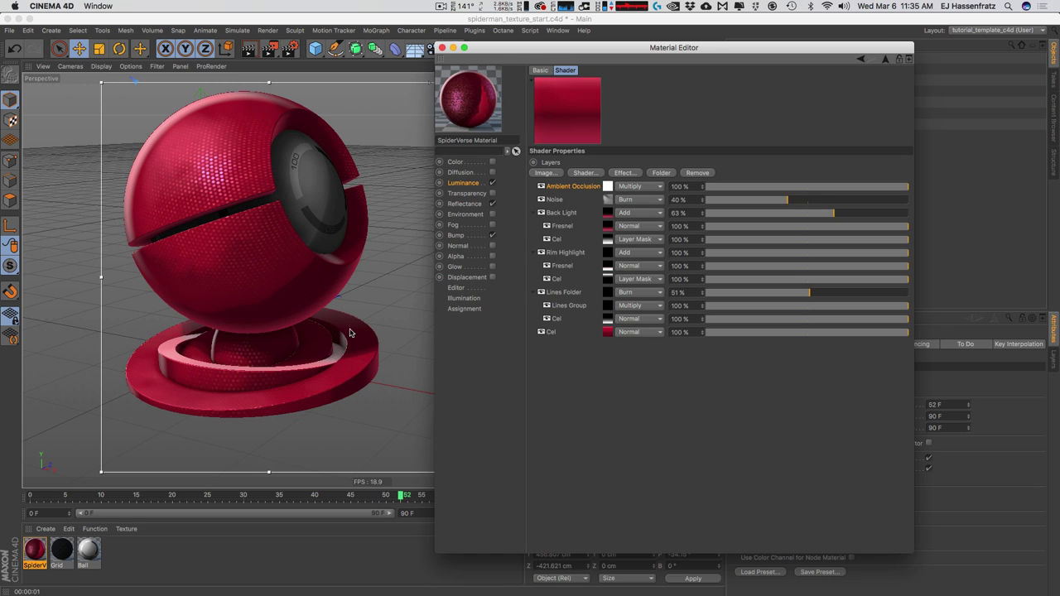
# Set the Ambient Occlusion shader's Maximum Ray Length to 50 cm and return to the Luminance layer stack.
pyautogui.click(606, 188)
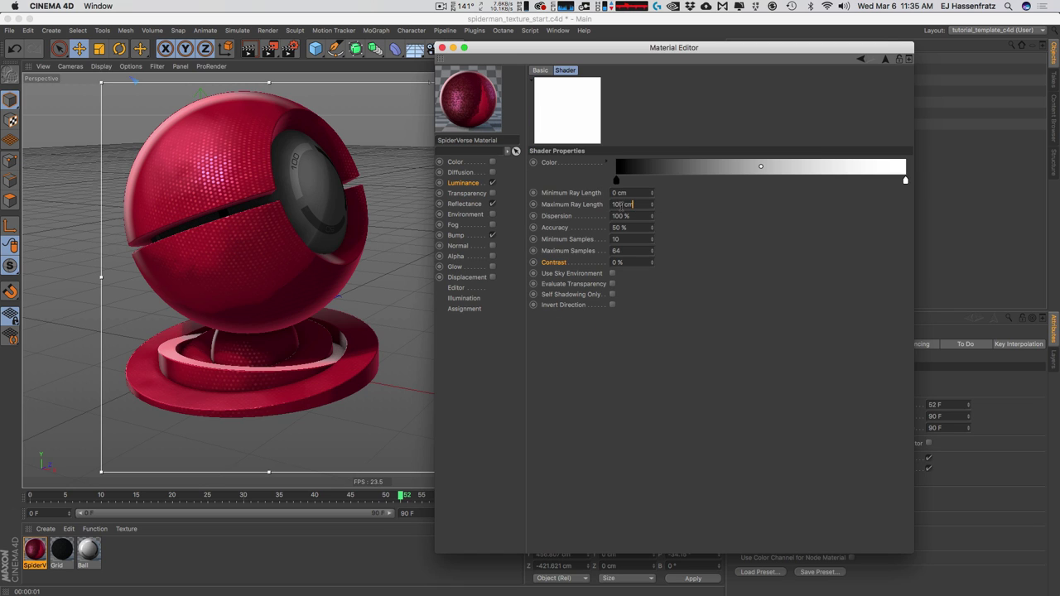
pyautogui.doubleClick(621, 204)
pyautogui.write('50')
pyautogui.press('Return')
pyautogui.click(479, 186)
pyautogui.click(696, 161)
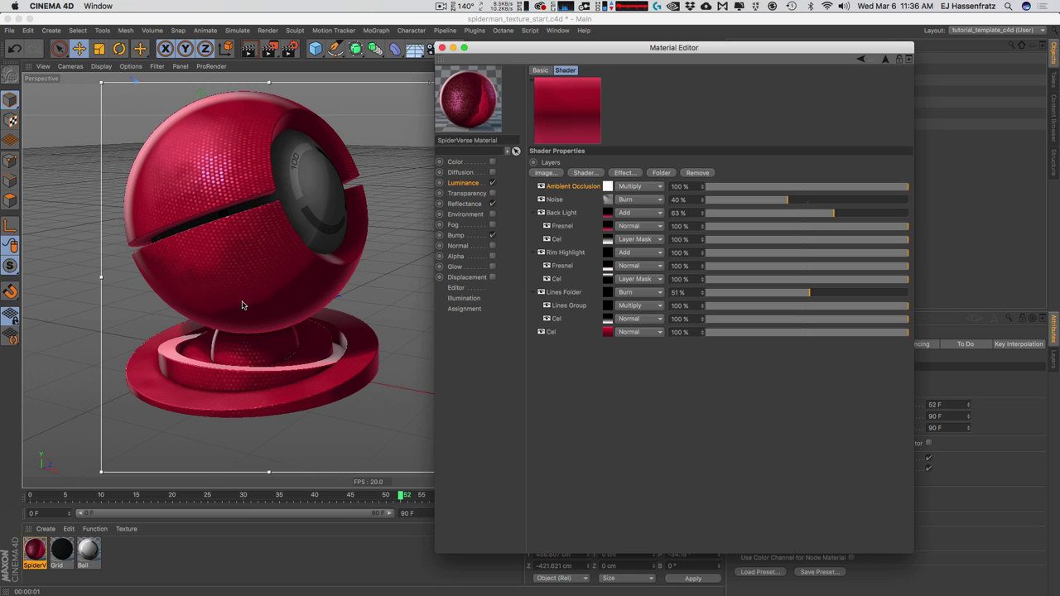
# Add Brightness / Contrast / Gamma and Hue / Sat / Lightness effects on top of the Luminance layers and raise Gamma to about 1.3.
pyautogui.click(625, 173)
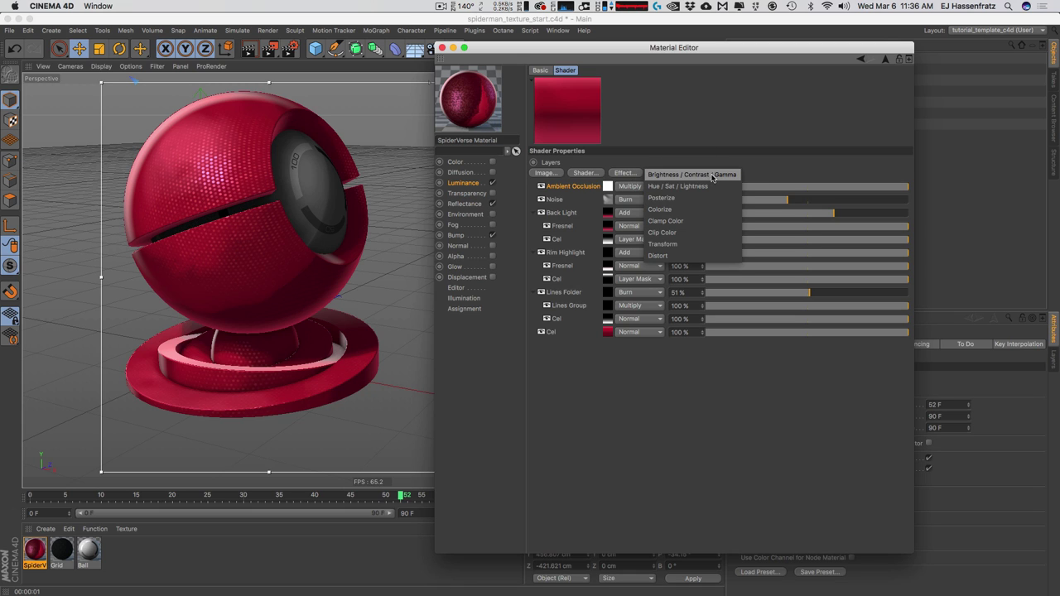
pyautogui.click(712, 175)
pyautogui.click(626, 173)
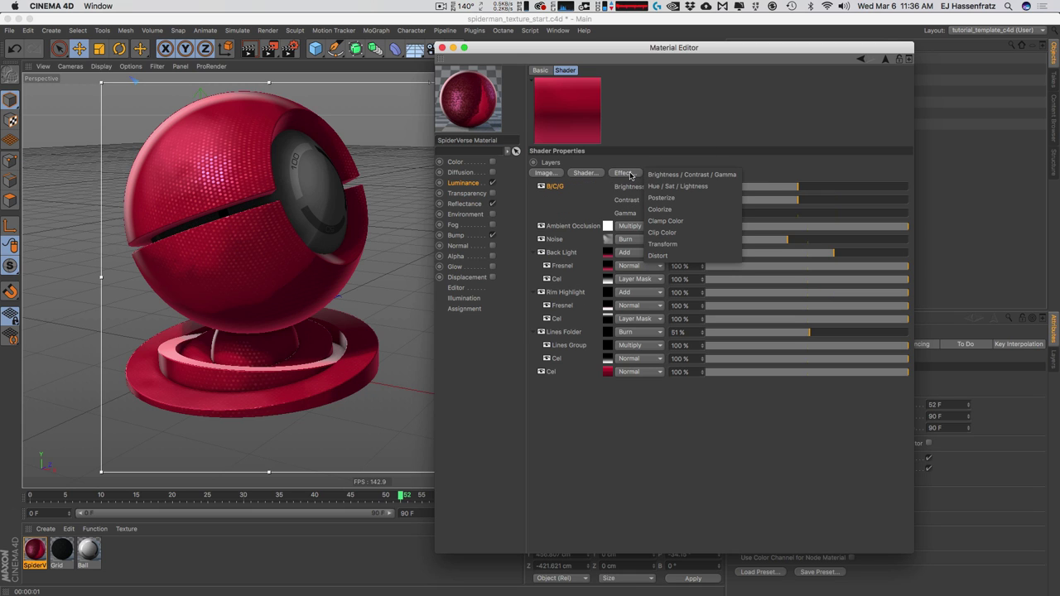
pyautogui.click(690, 187)
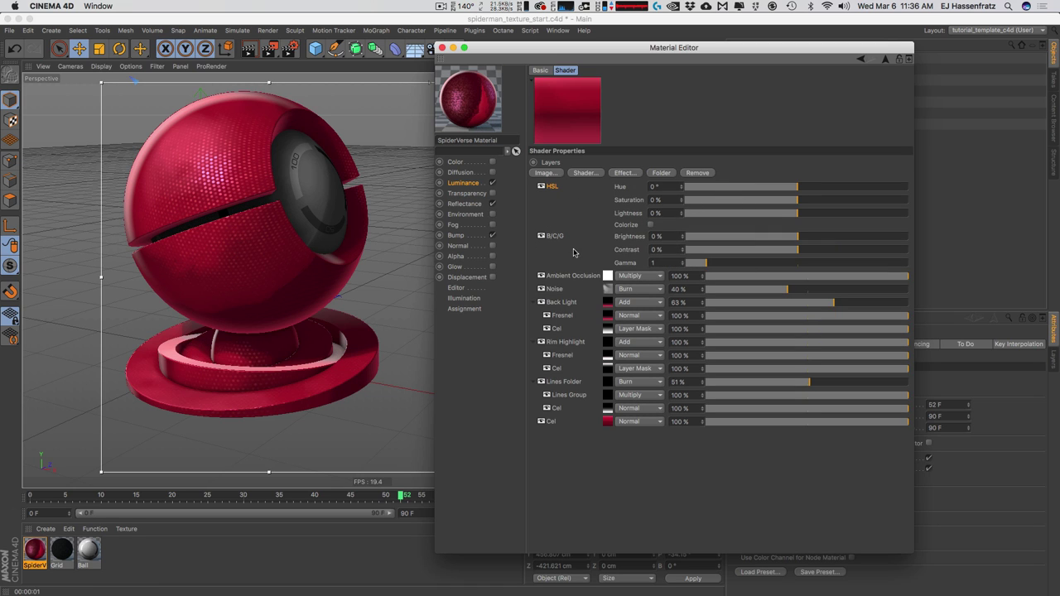
pyautogui.moveTo(707, 265); pyautogui.dragTo(716, 265)
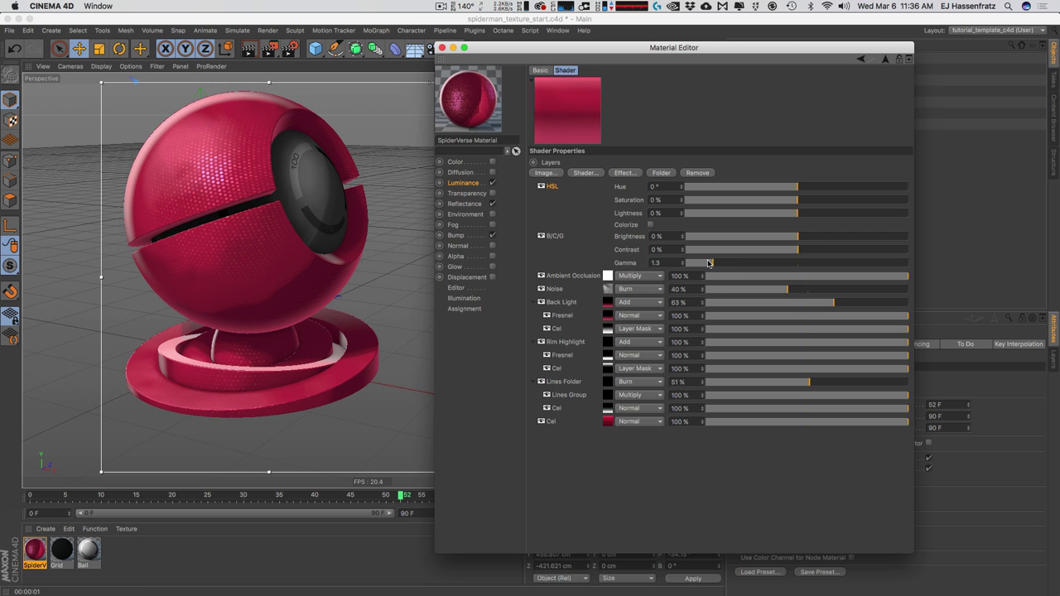
# Try a Contrast of 8% on the B/C/G effect and a Saturation of 33% on the HSL effect.
pyautogui.moveTo(803, 251); pyautogui.dragTo(813, 251)
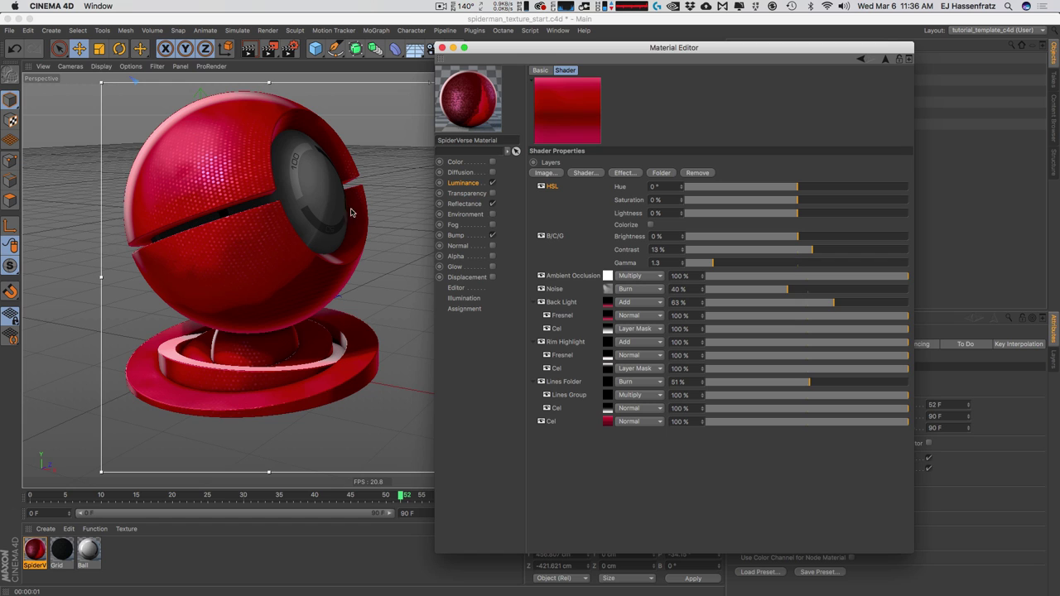
pyautogui.moveTo(808, 252); pyautogui.dragTo(803, 251)
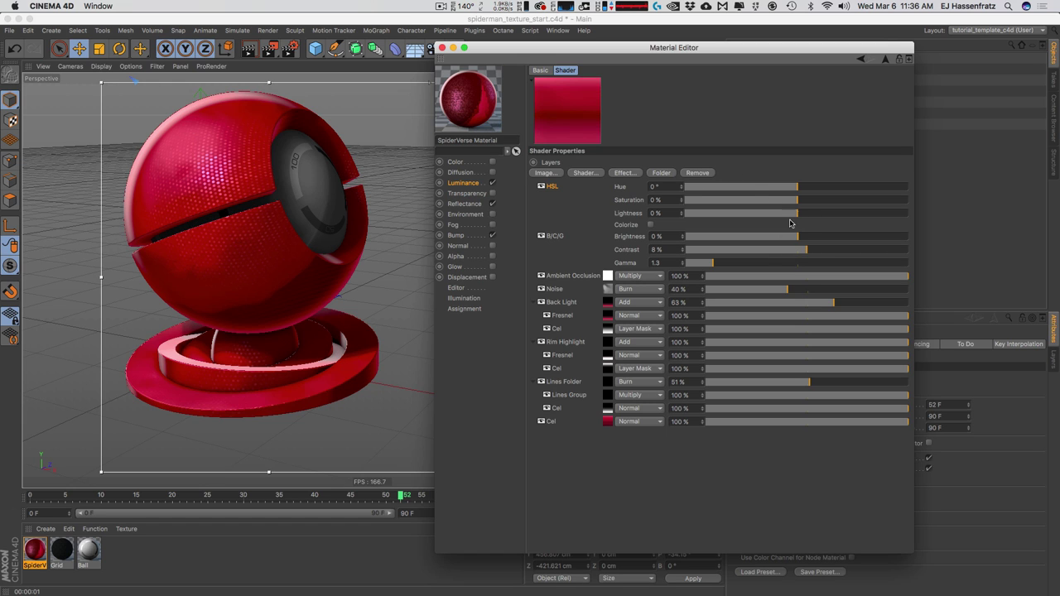
pyautogui.moveTo(797, 201); pyautogui.dragTo(834, 203)
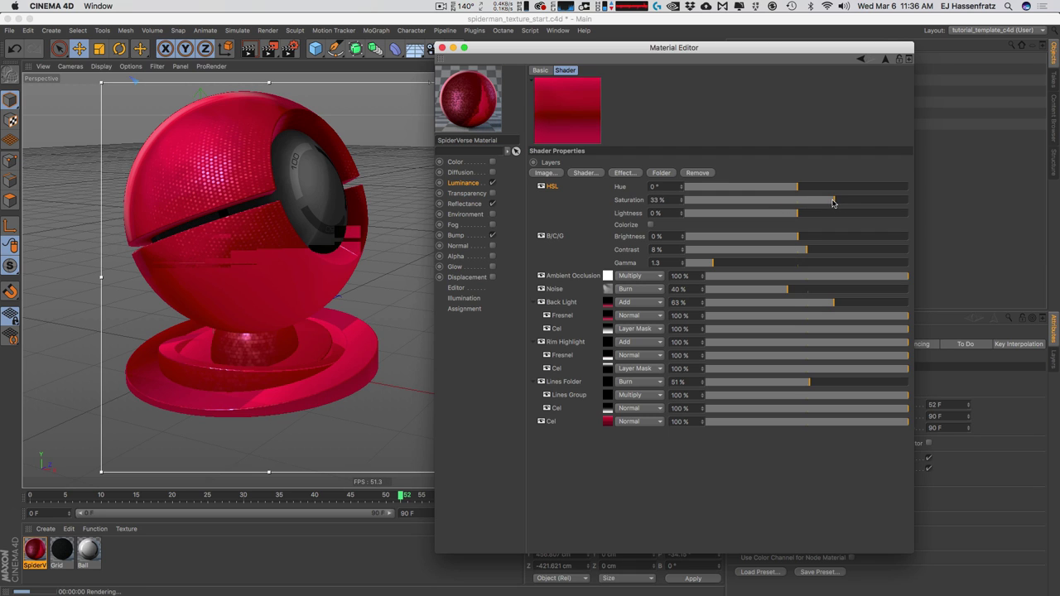
# Test blue and magenta hues with the HSL effect, and settle on Hue 5° and Saturation 16%.
pyautogui.moveTo(798, 188); pyautogui.dragTo(719, 187)
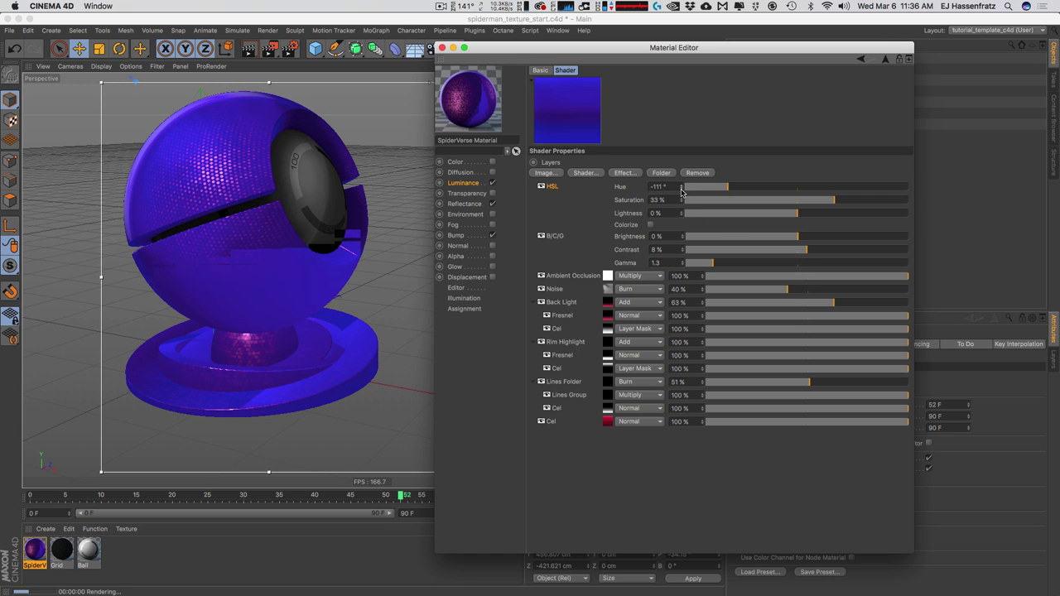
pyautogui.moveTo(740, 192); pyautogui.dragTo(790, 190)
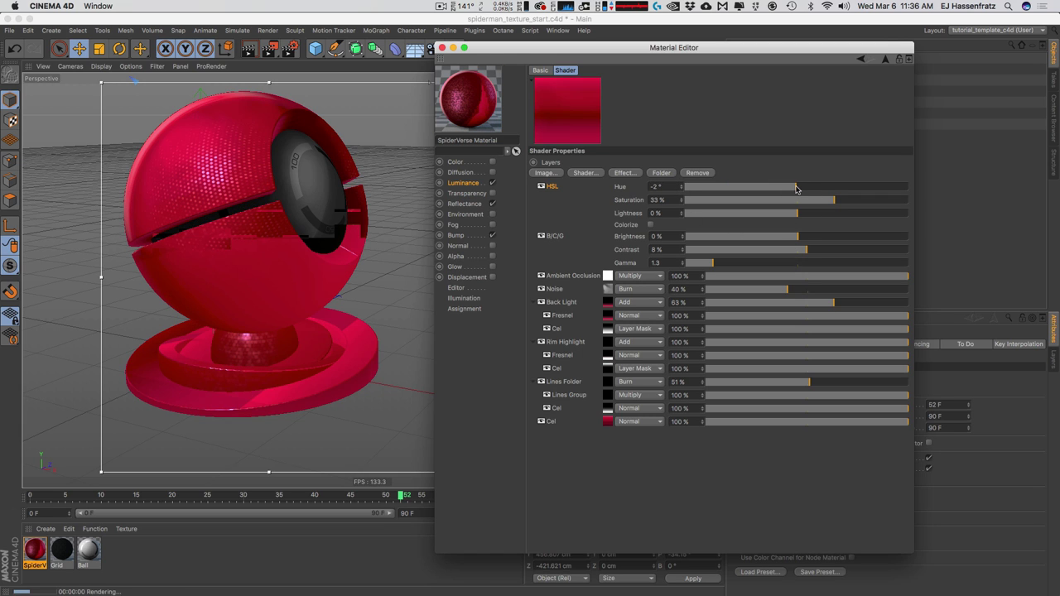
pyautogui.click(790, 190)
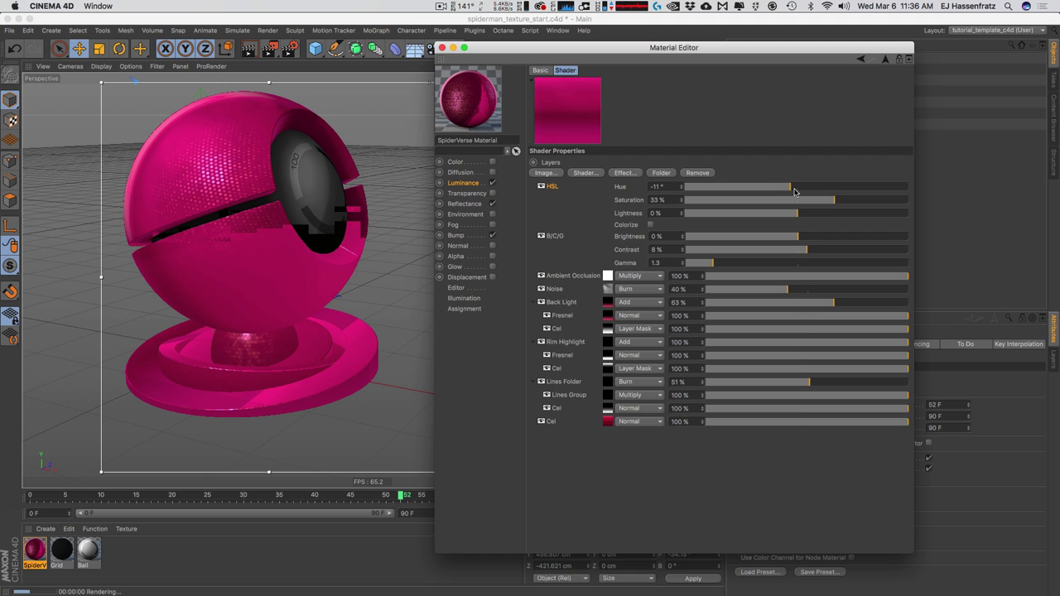
pyautogui.moveTo(794, 192); pyautogui.dragTo(804, 193)
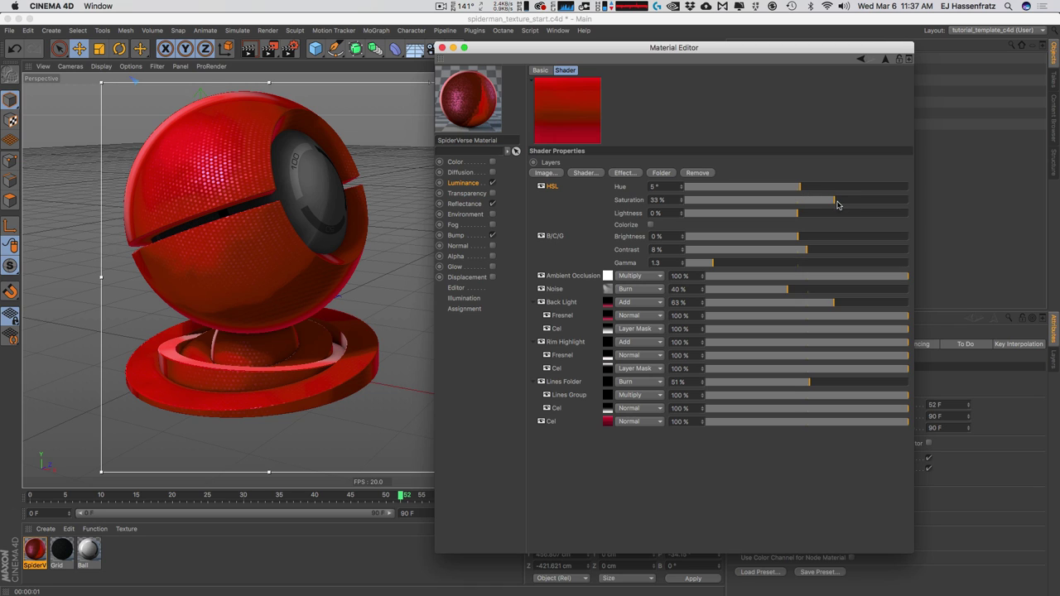
pyautogui.moveTo(833, 199); pyautogui.dragTo(800, 209)
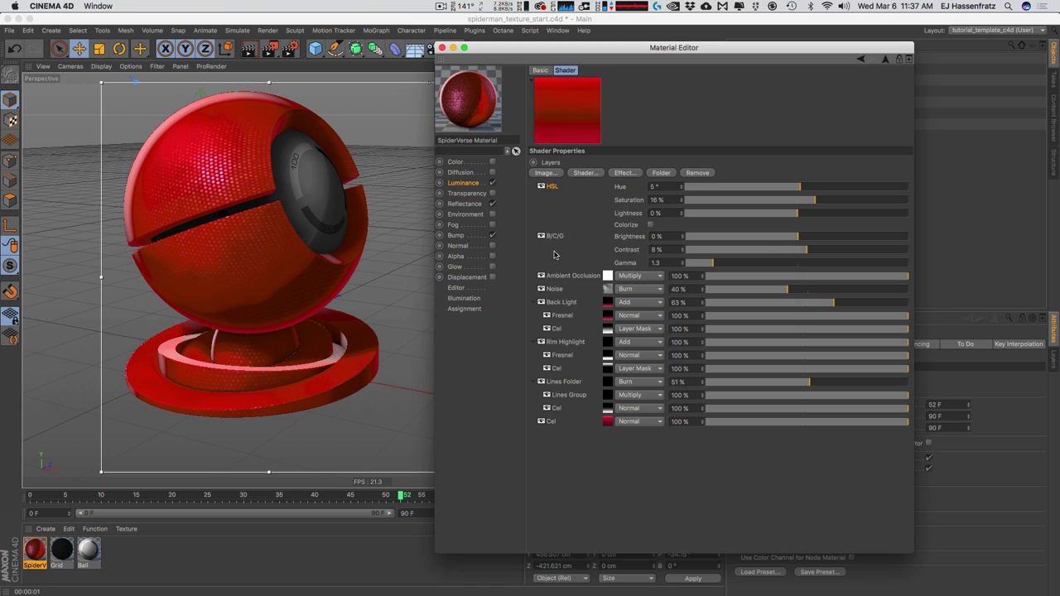
# Set the B/C/G effect to Brightness 0%, Contrast 11% and Gamma 1.8, and close the Material Editor.
pyautogui.moveTo(799, 238); pyautogui.dragTo(810, 250)
pyautogui.moveTo(715, 263); pyautogui.dragTo(729, 267)
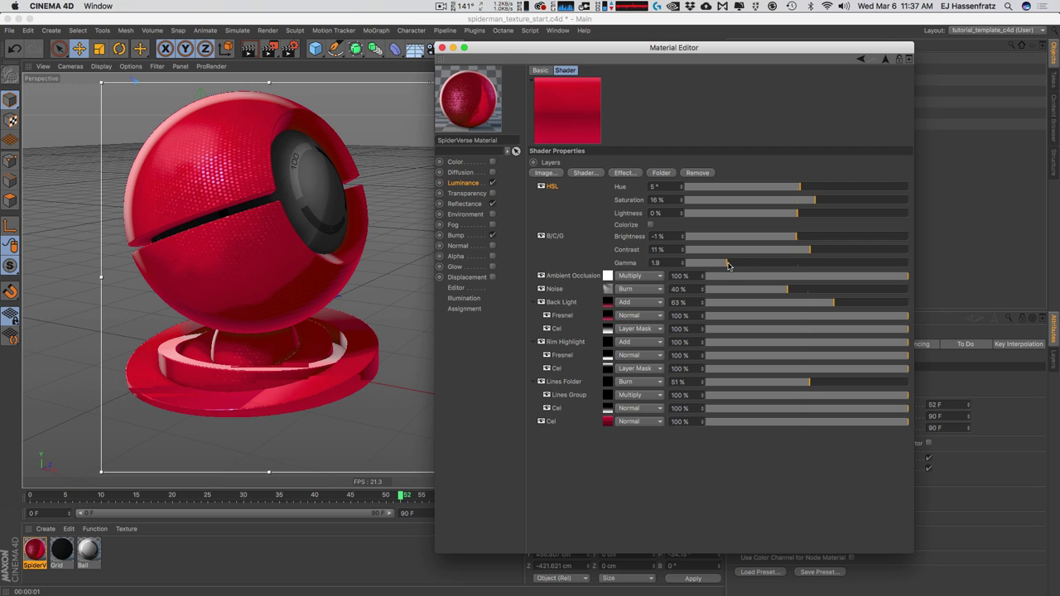
pyautogui.moveTo(728, 265); pyautogui.dragTo(724, 264)
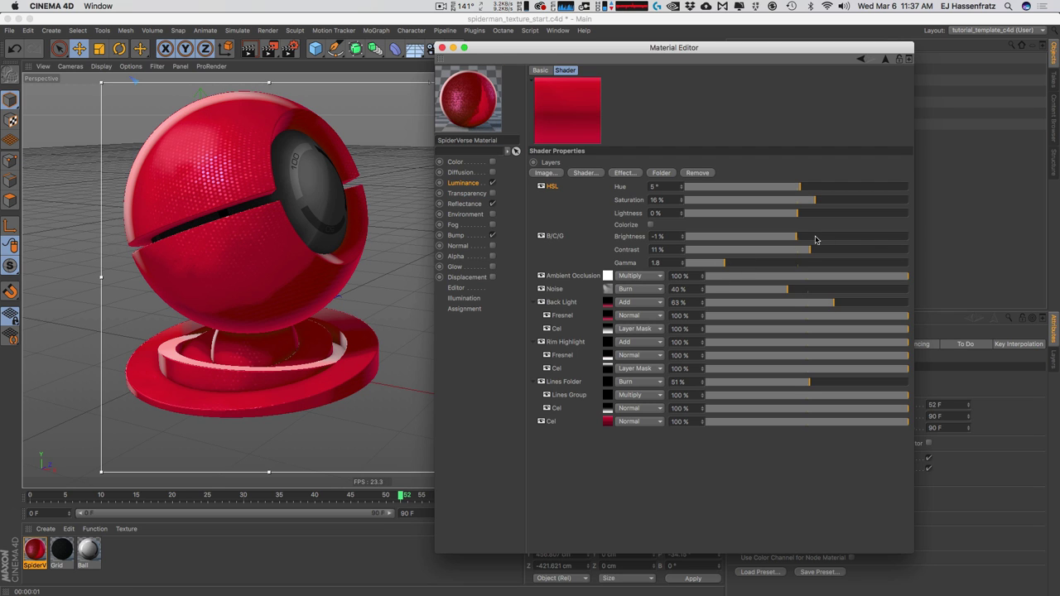
pyautogui.moveTo(797, 240); pyautogui.dragTo(799, 240)
pyautogui.click(441, 47)
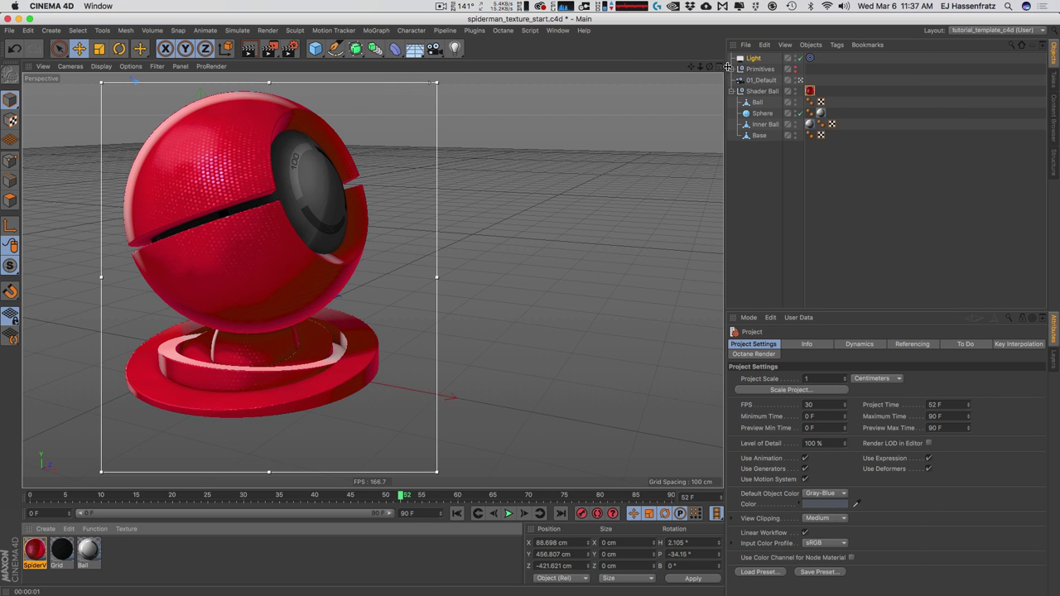
# Reposition the Light in the Top view around to the shader ball's rear right side, and return to the full Perspective view.
pyautogui.click(751, 58)
pyautogui.middleClick(616, 181)
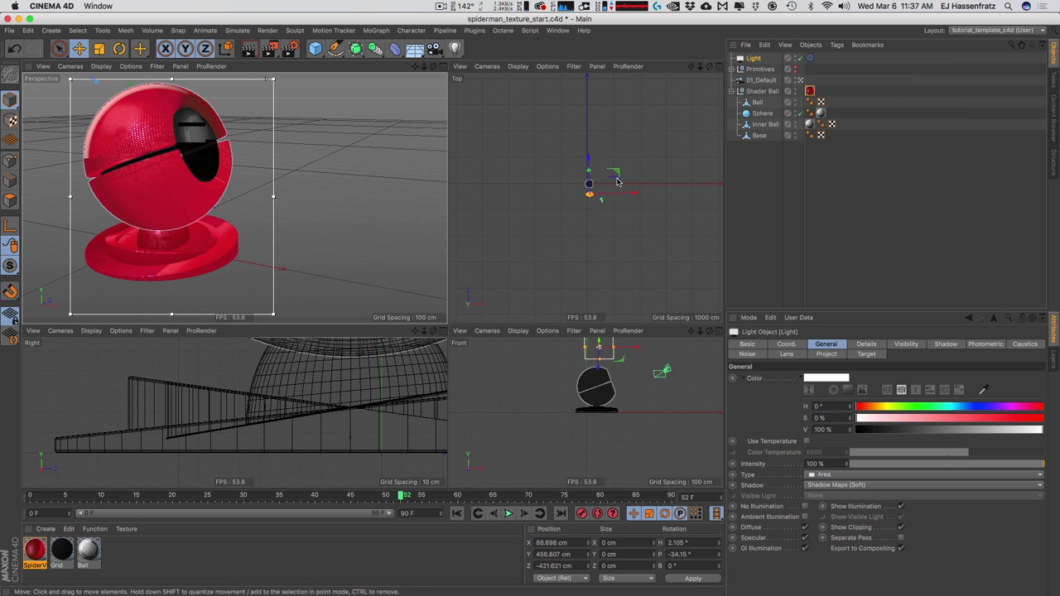
pyautogui.moveTo(617, 182); pyautogui.dragTo(603, 189)
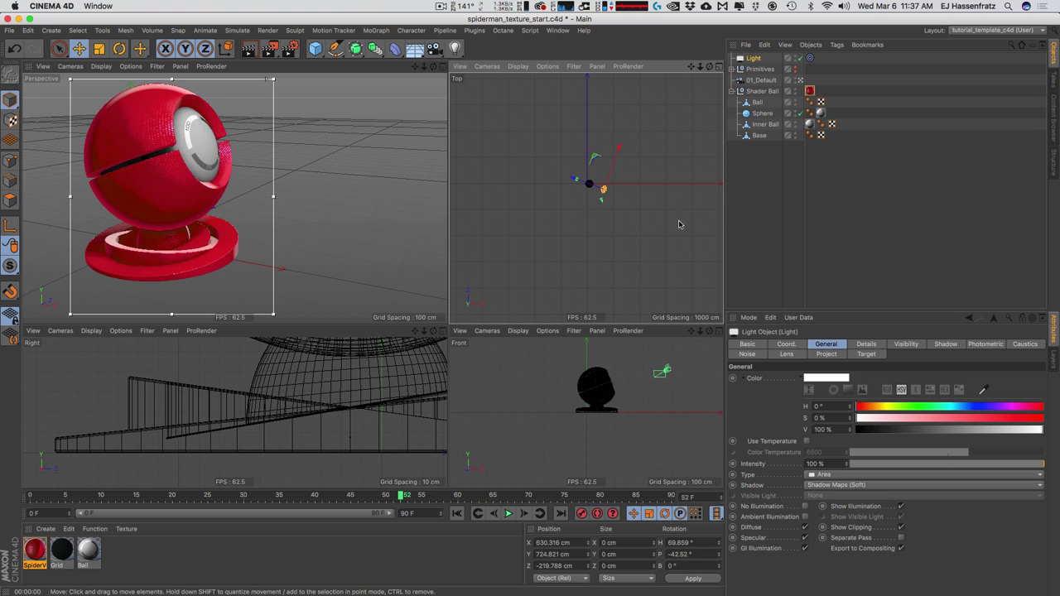
pyautogui.moveTo(679, 225); pyautogui.dragTo(667, 208)
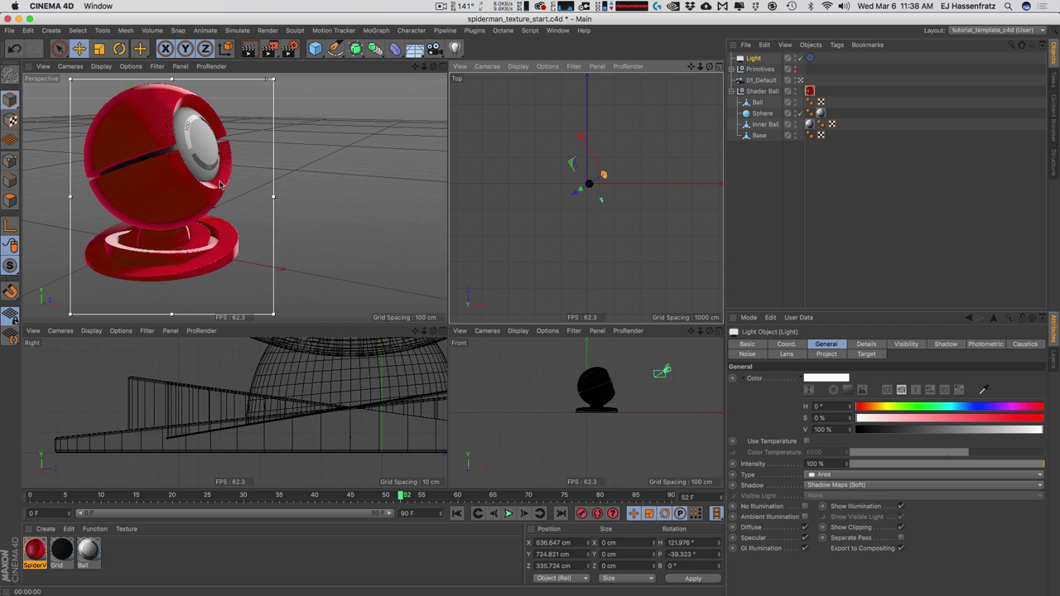
pyautogui.click(444, 67)
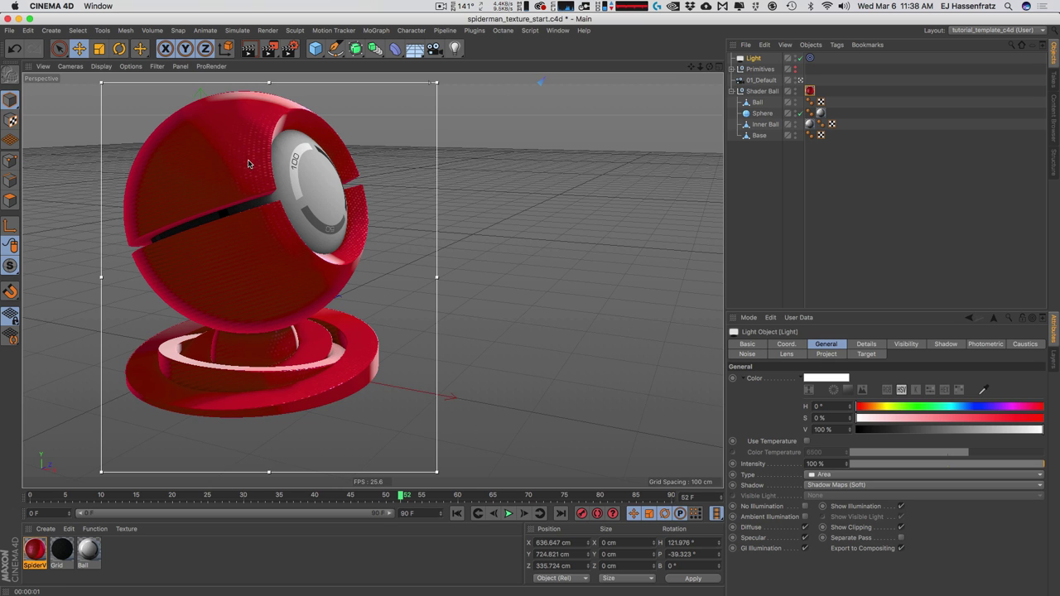
# Set the V Scale of the Tiles shader in the SpiderVerse Material's Mid Size Dots reflectance layer mask to 65%.
pyautogui.click(32, 552)
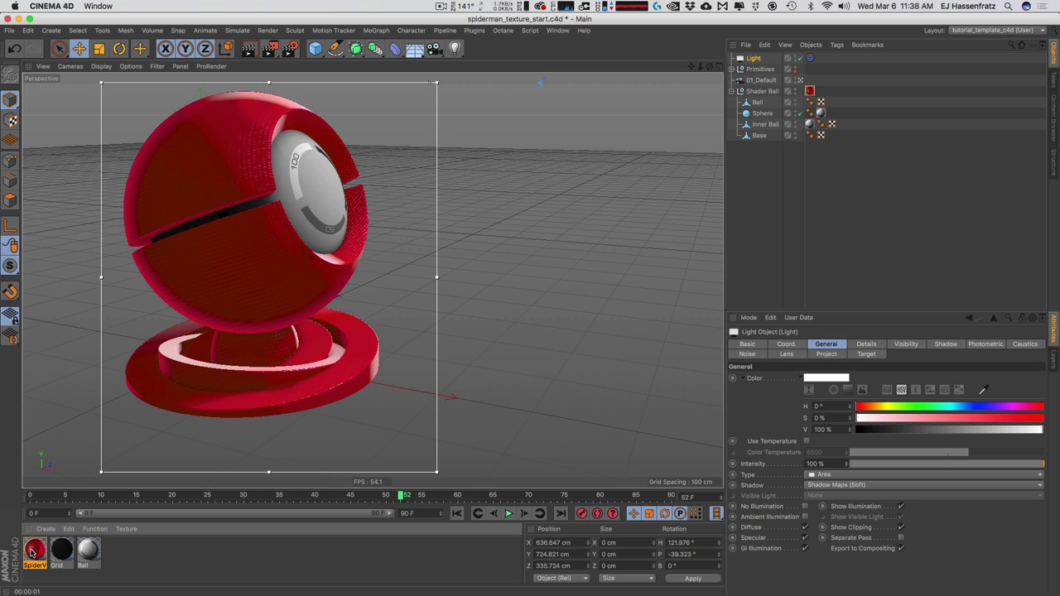
pyautogui.doubleClick(34, 549)
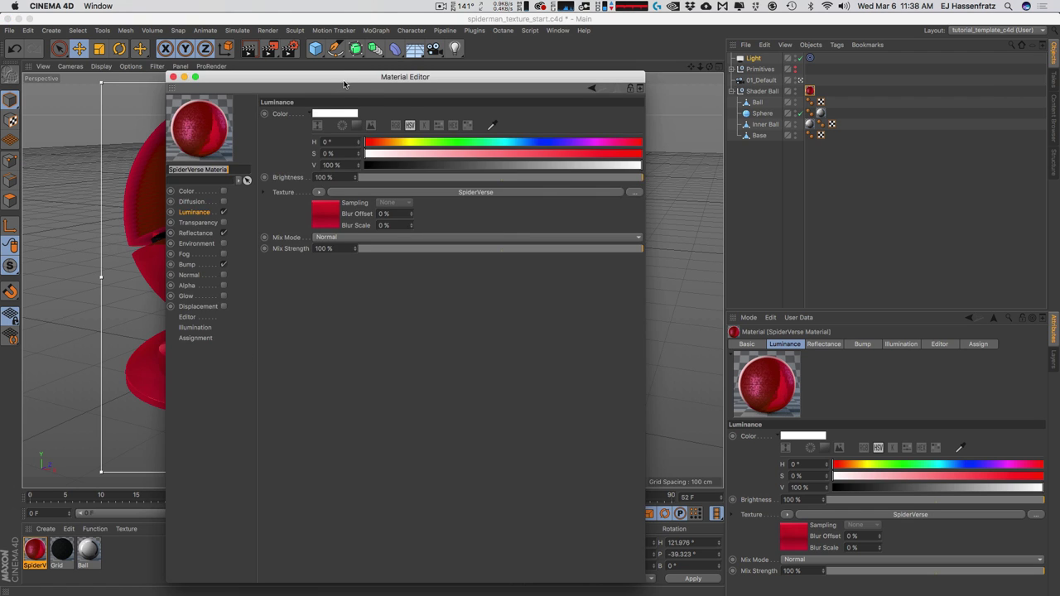
pyautogui.click(774, 174)
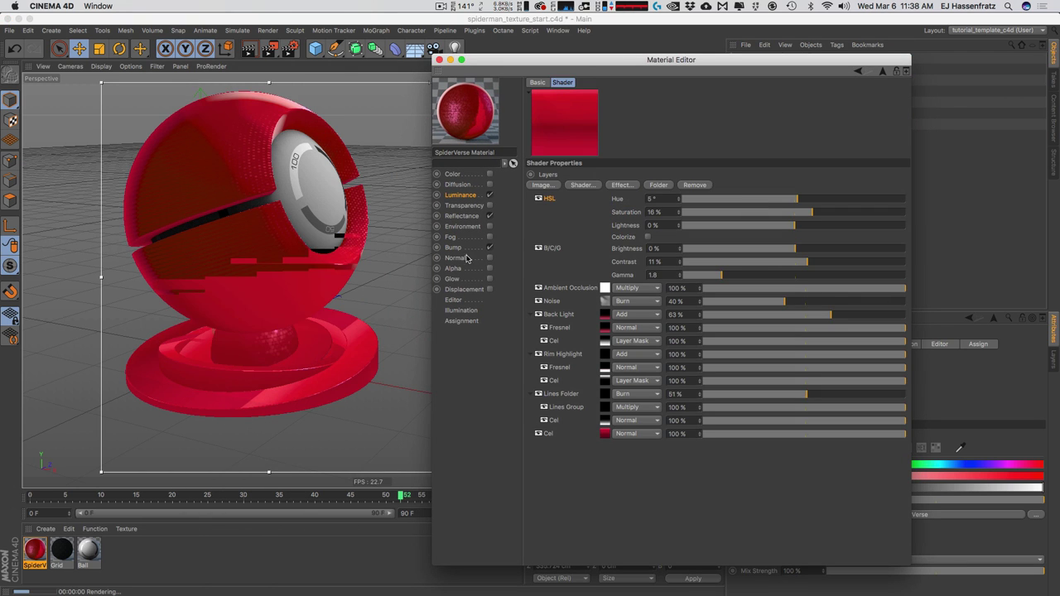
pyautogui.click(461, 216)
pyautogui.click(605, 439)
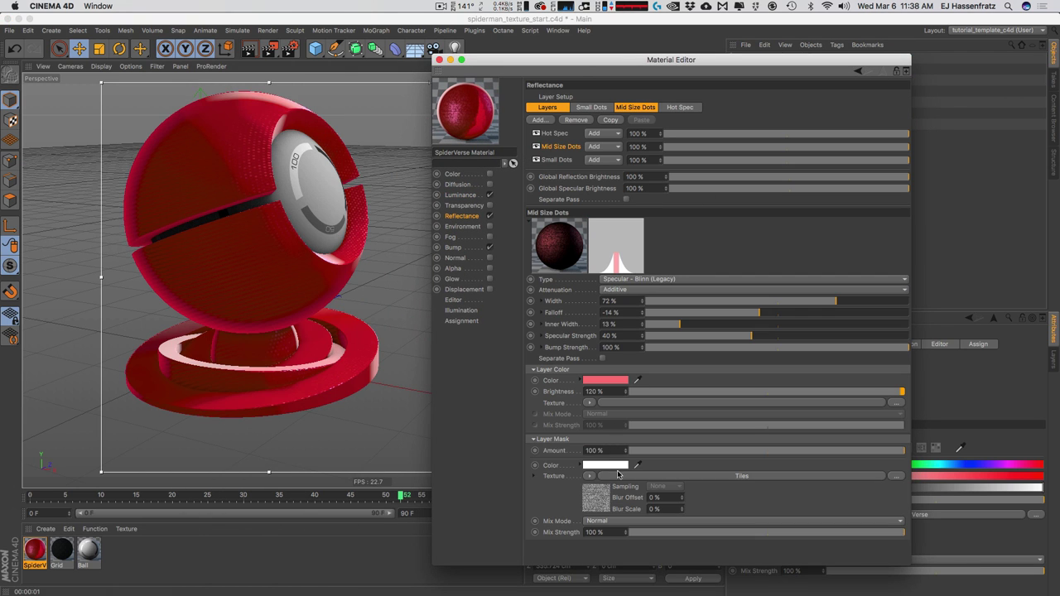
pyautogui.click(619, 475)
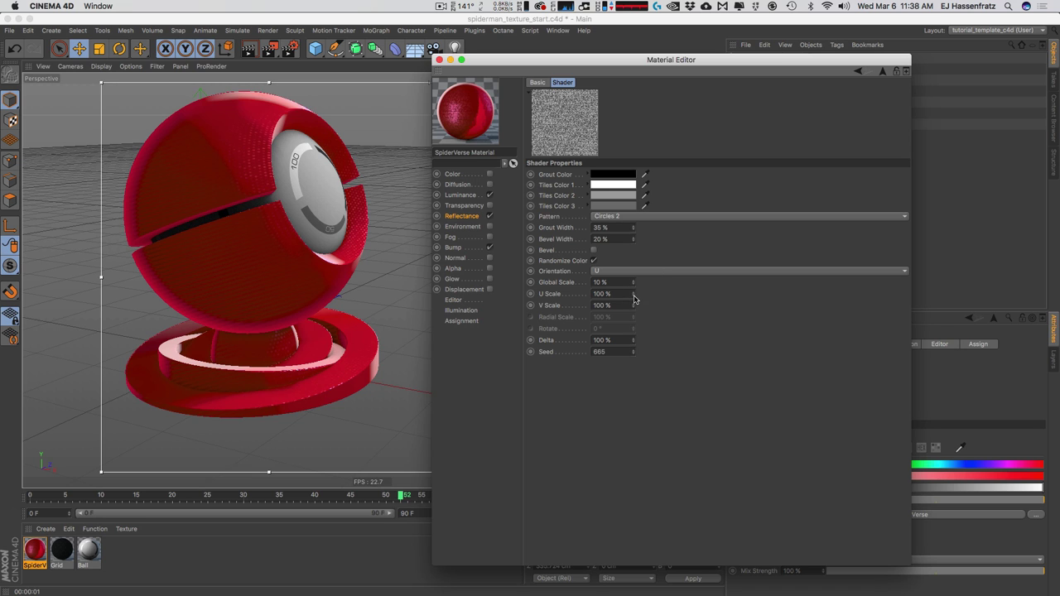
pyautogui.moveTo(634, 298); pyautogui.dragTo(634, 327)
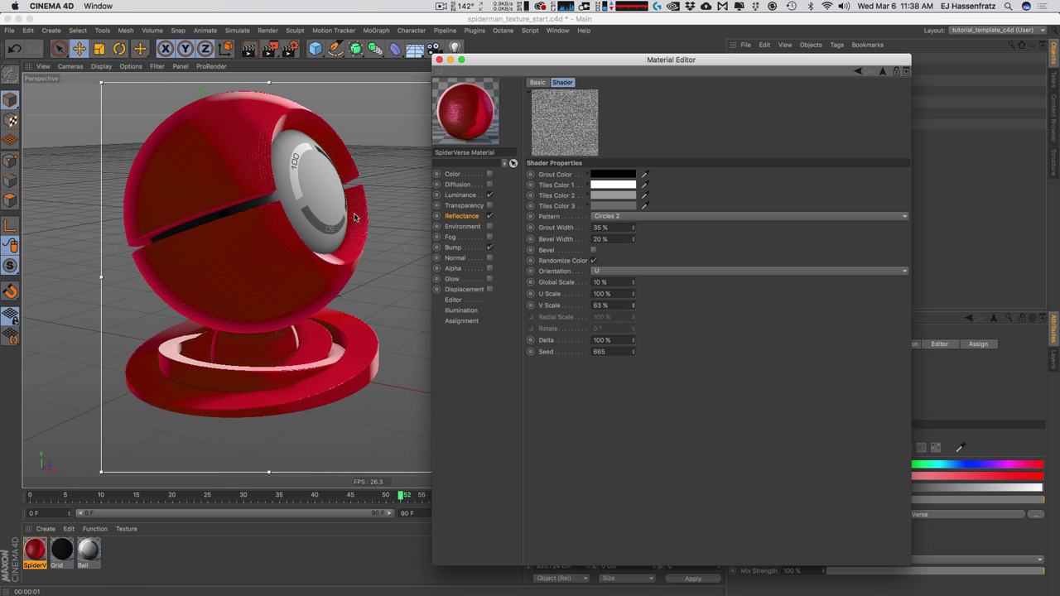
pyautogui.doubleClick(599, 304)
pyautogui.write('33')
pyautogui.press('Return')
pyautogui.write('65')
pyautogui.press('Return')
# Set the V Scale of the Tiles shader in the Small Dots reflectance layer mask to 65%.
pyautogui.click(462, 216)
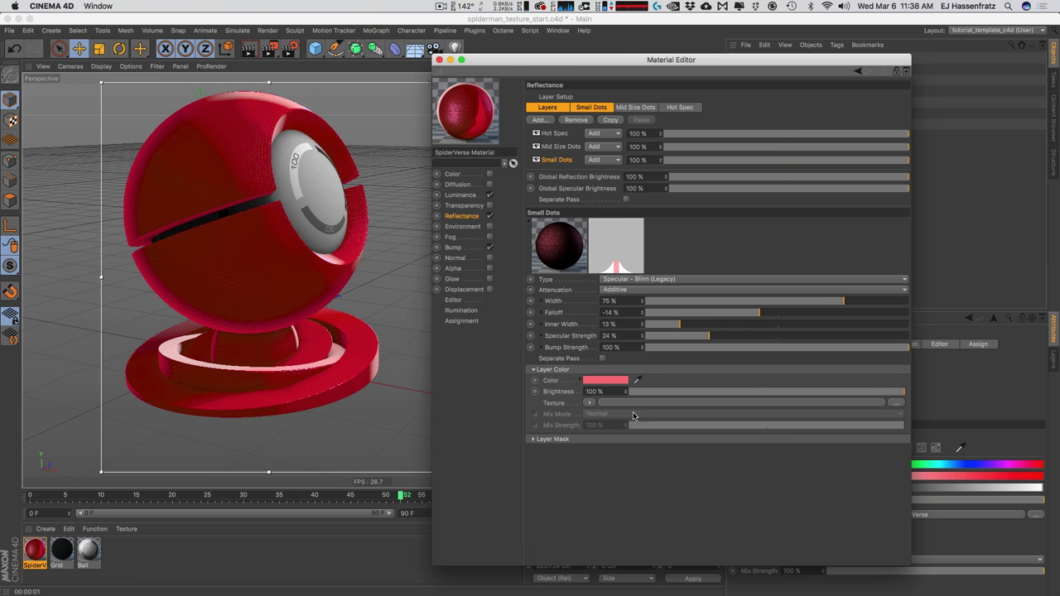
pyautogui.click(611, 439)
pyautogui.click(660, 470)
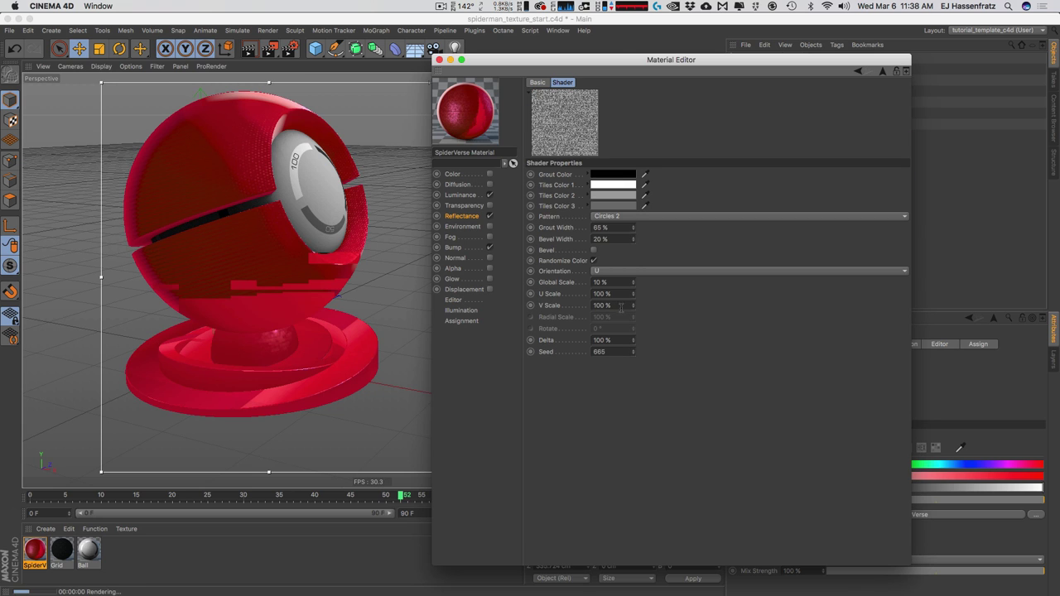
pyautogui.doubleClick(603, 304)
pyautogui.write('65')
pyautogui.press('Return')
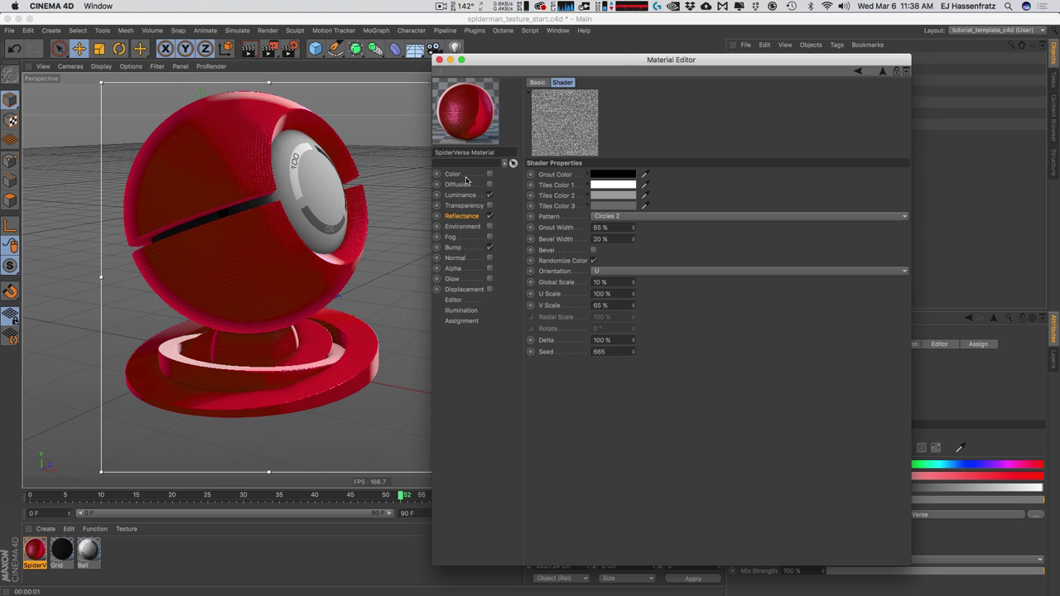
# Recolor the middle knot of the Rim Highlight Fresnel gradient to light cyan with hue 183° and saturation 37%.
pyautogui.click(460, 194)
pyautogui.click(635, 175)
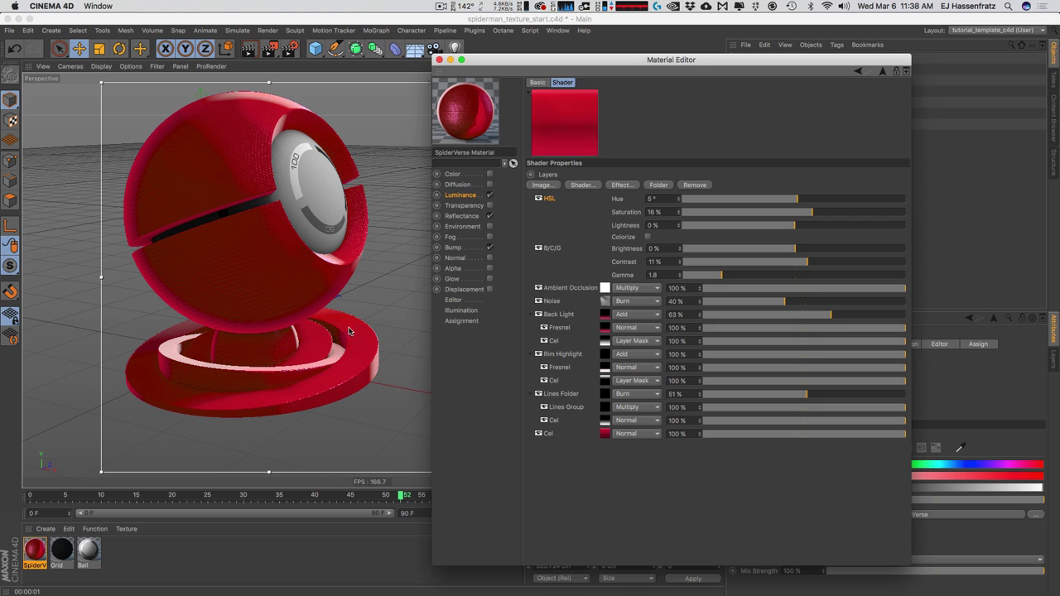
pyautogui.click(606, 370)
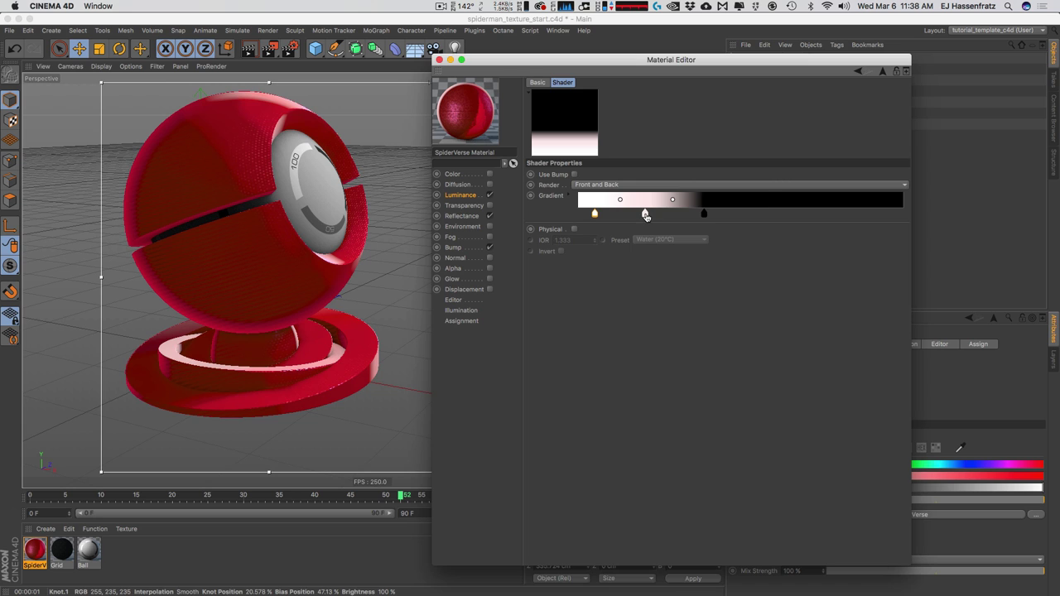
pyautogui.doubleClick(644, 214)
pyautogui.click(673, 225)
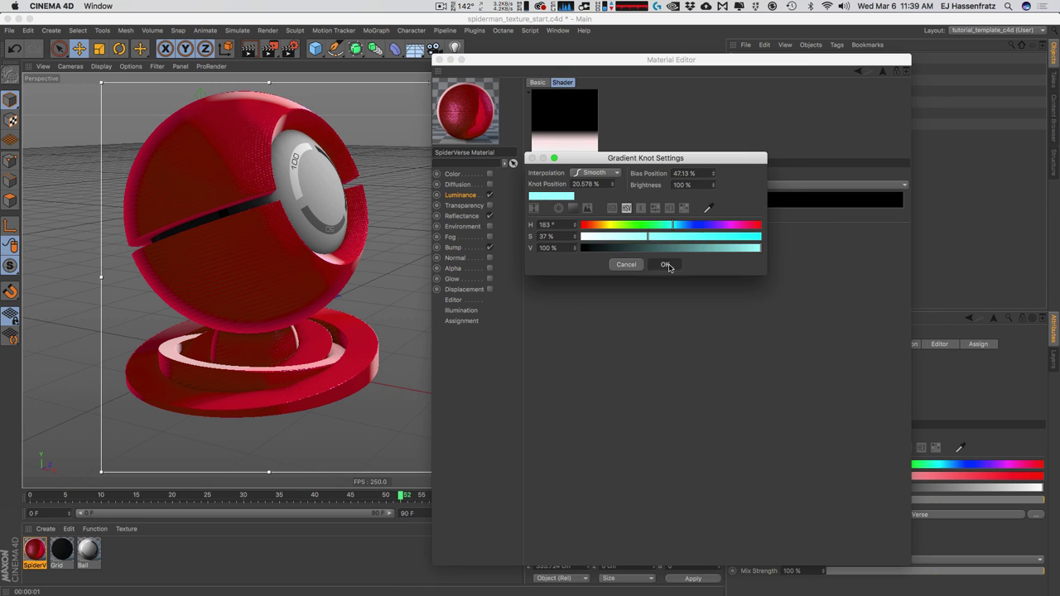
pyautogui.click(665, 264)
# Try light cyan with hue 177° and saturation 39% on the gradient's first knot, and undo the rim recoloring.
pyautogui.doubleClick(596, 214)
pyautogui.click(598, 237)
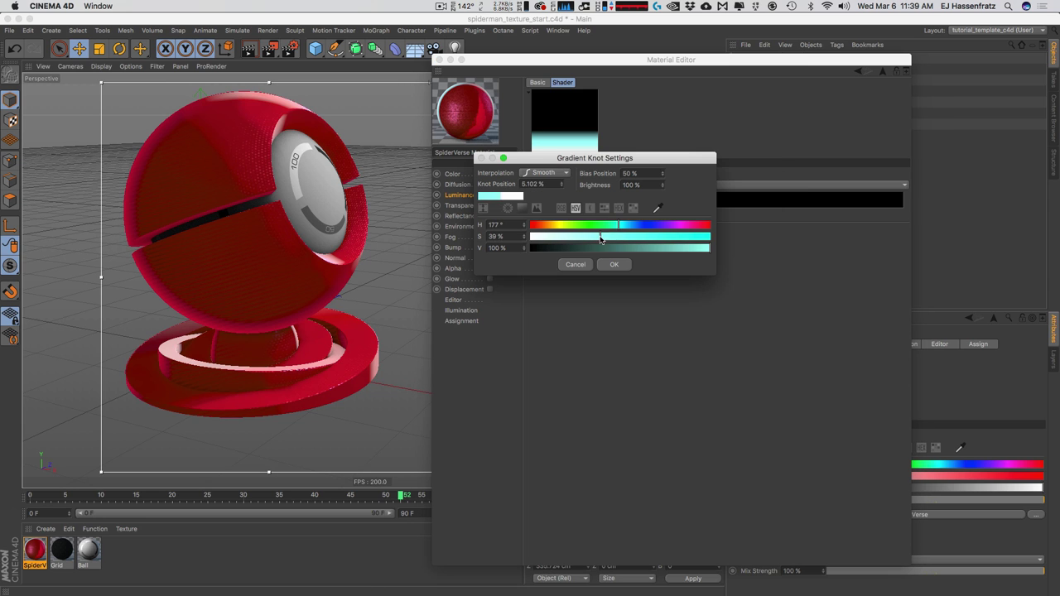
pyautogui.click(613, 264)
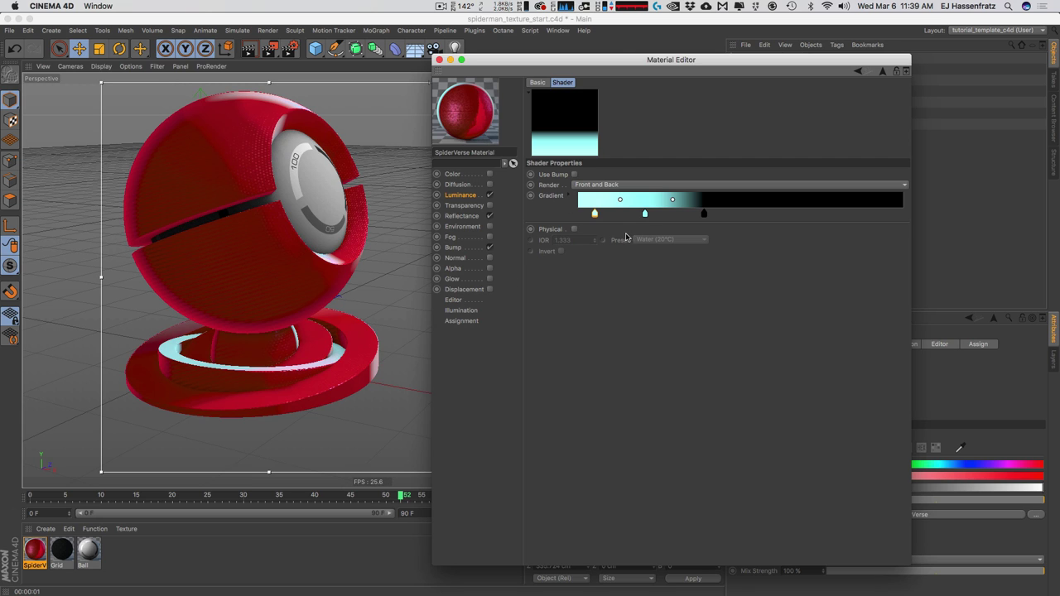
pyautogui.press('super+z')
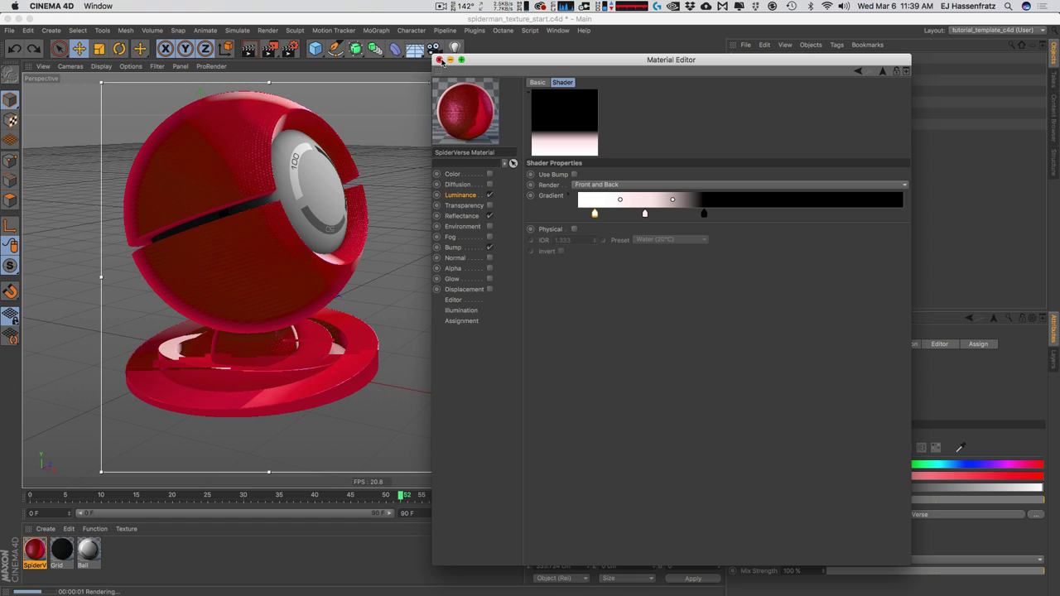
# Return to the Luminance channel's SpiderVerse layer stack to review its layers, and close the Material Editor.
pyautogui.click(468, 197)
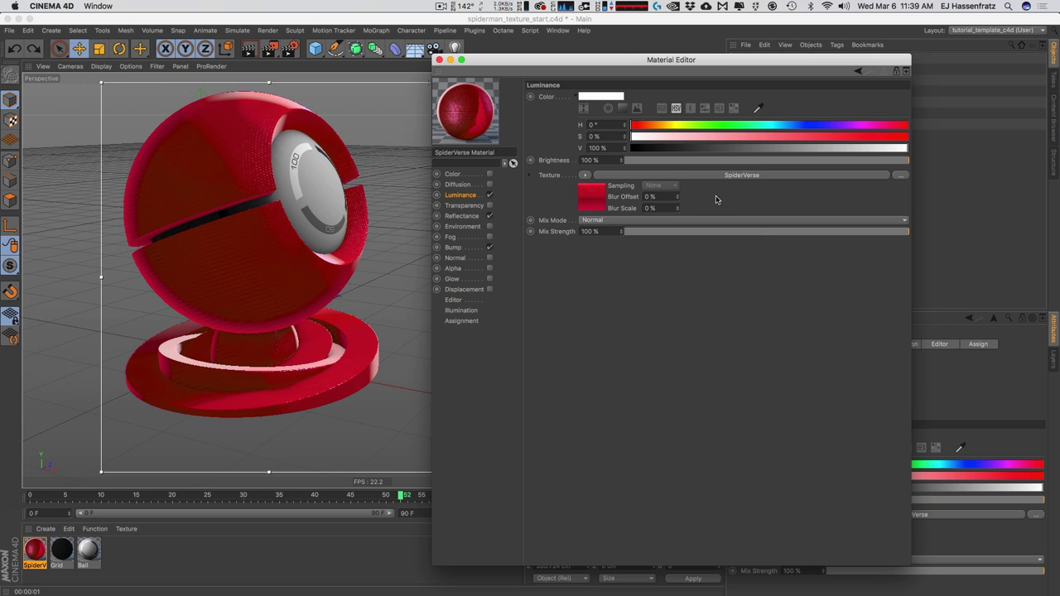
pyautogui.click(781, 177)
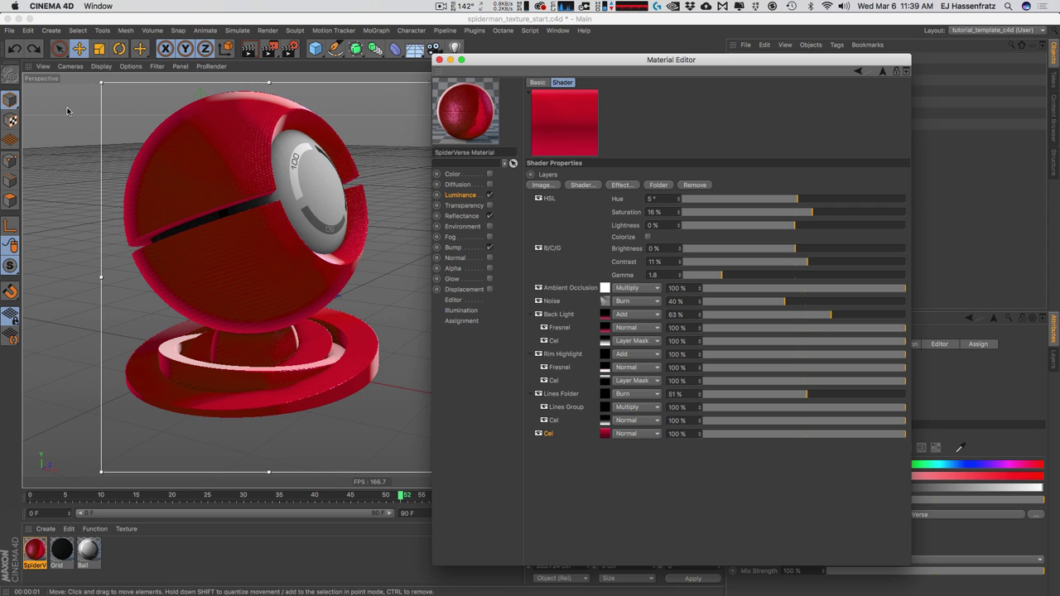
pyautogui.click(9, 30)
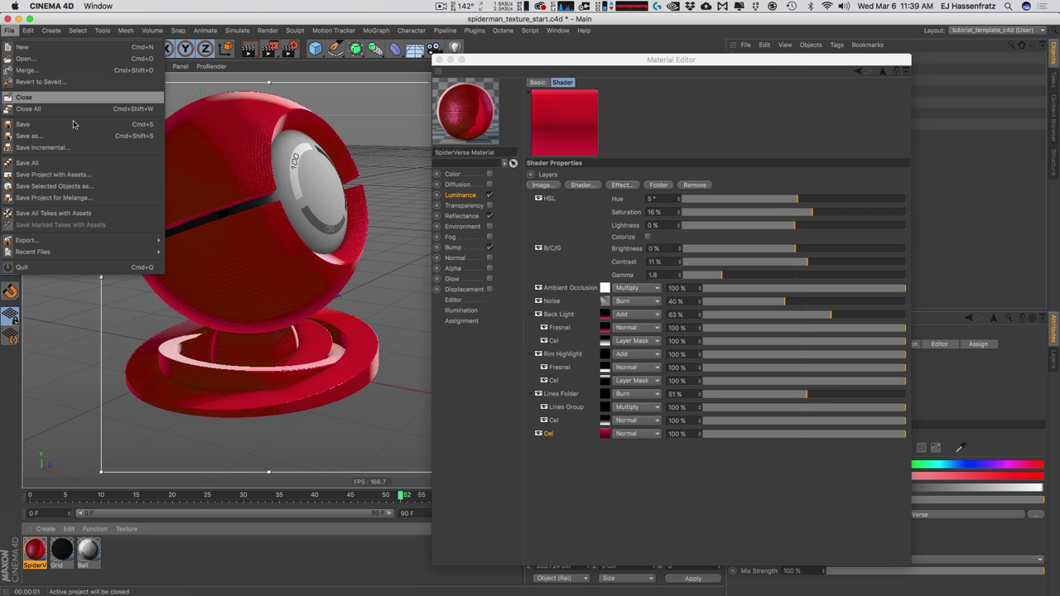
pyautogui.click(496, 63)
pyautogui.moveTo(475, 60); pyautogui.dragTo(455, 60)
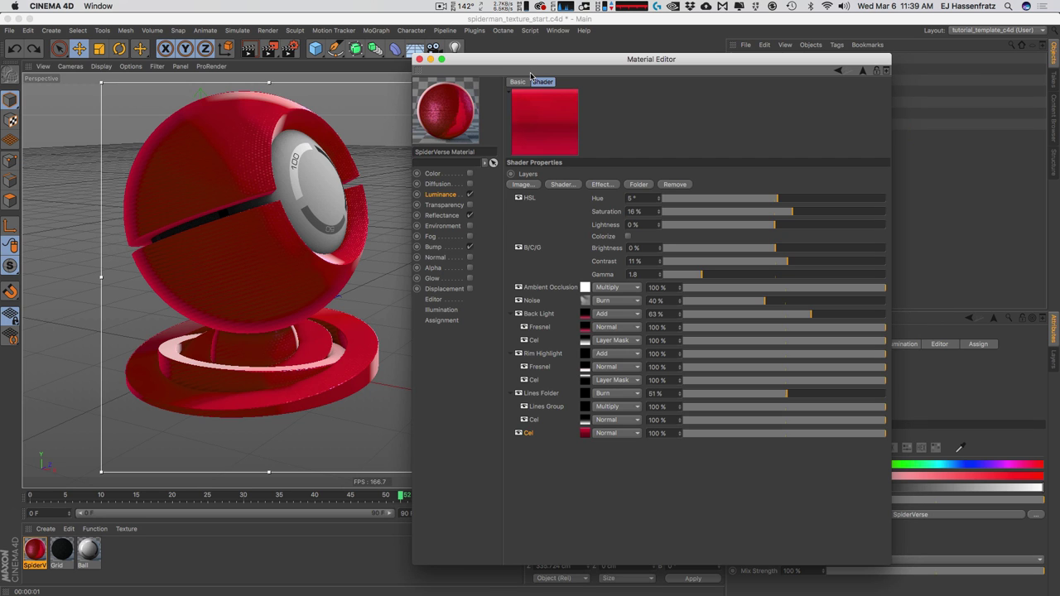
pyautogui.click(420, 59)
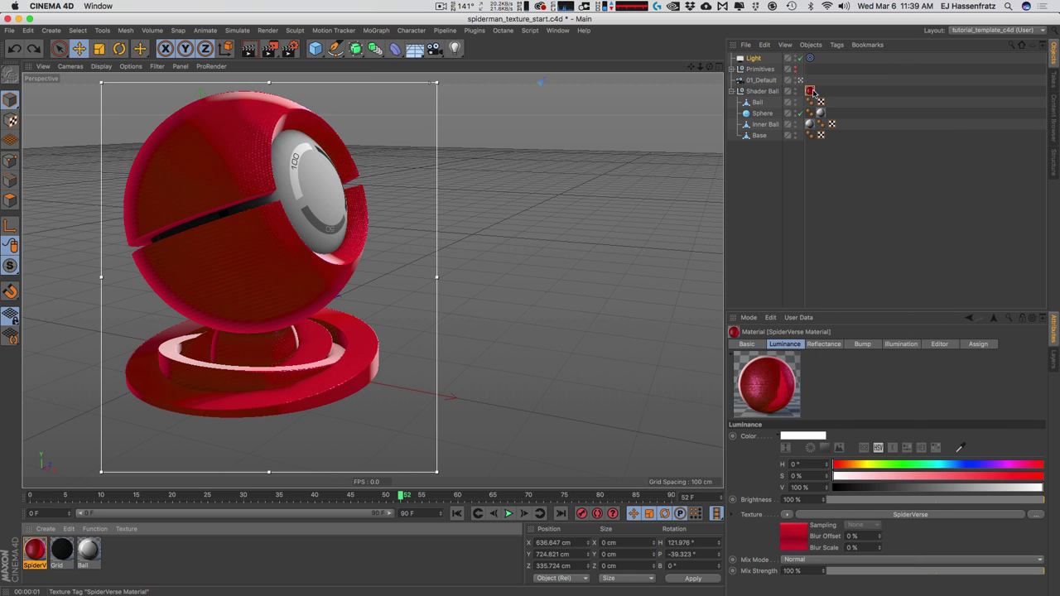
pyautogui.click(810, 90)
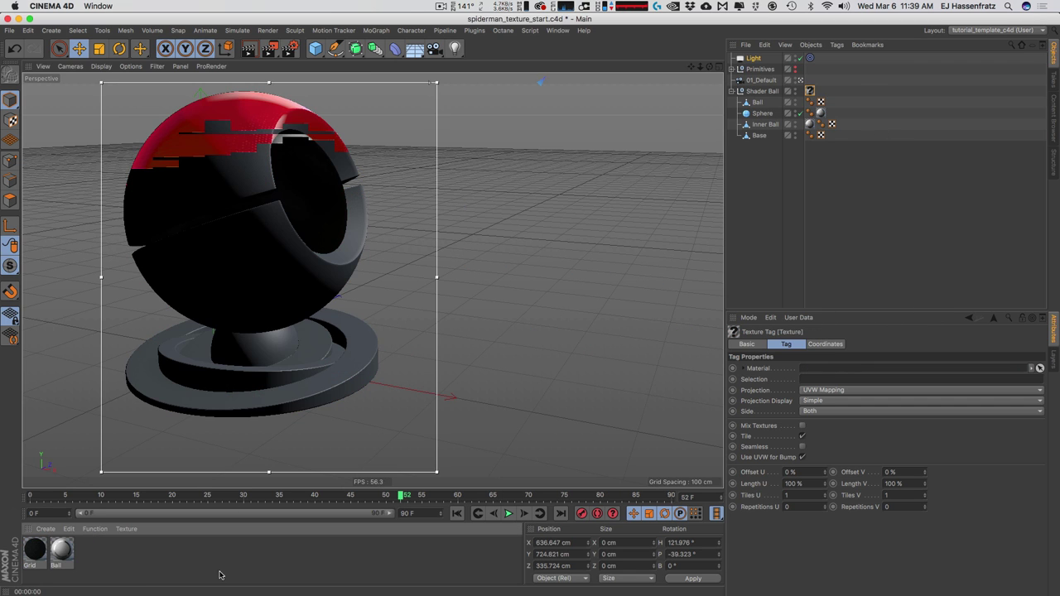
pyautogui.click(177, 567)
pyautogui.click(35, 549)
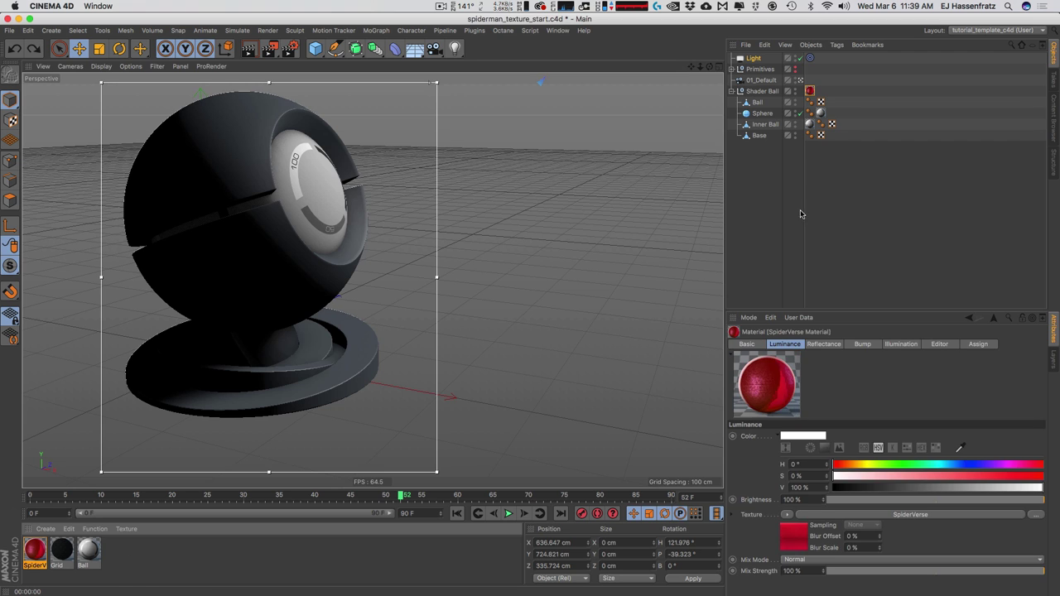
# Remove the SpiderVerse texture tag from the Shader Ball and apply a newly created material to it instead.
pyautogui.click(810, 90)
pyautogui.press('Delete')
pyautogui.doubleClick(126, 563)
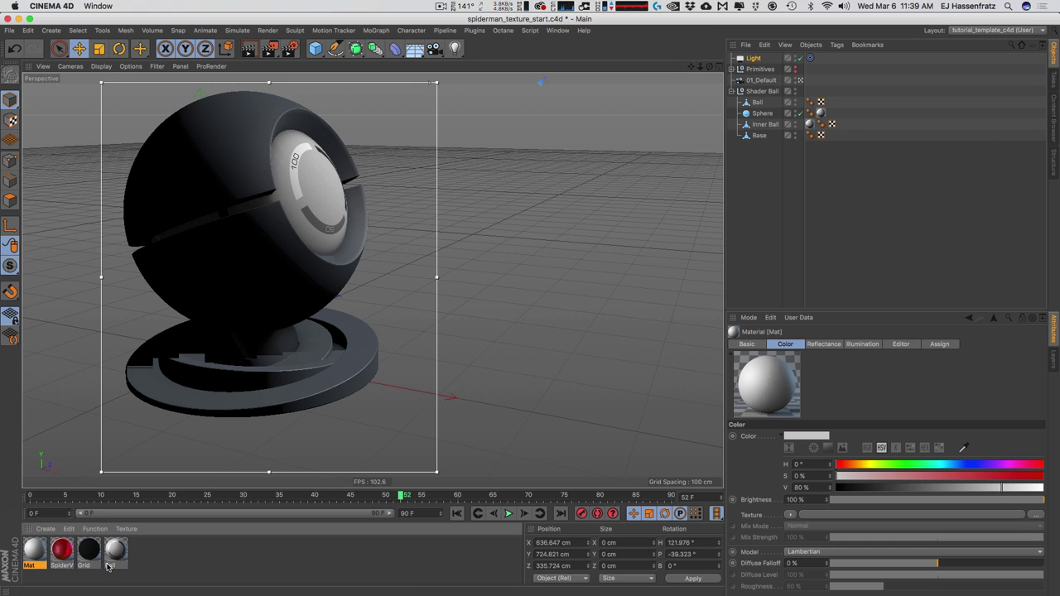
pyautogui.moveTo(34, 549); pyautogui.dragTo(772, 95)
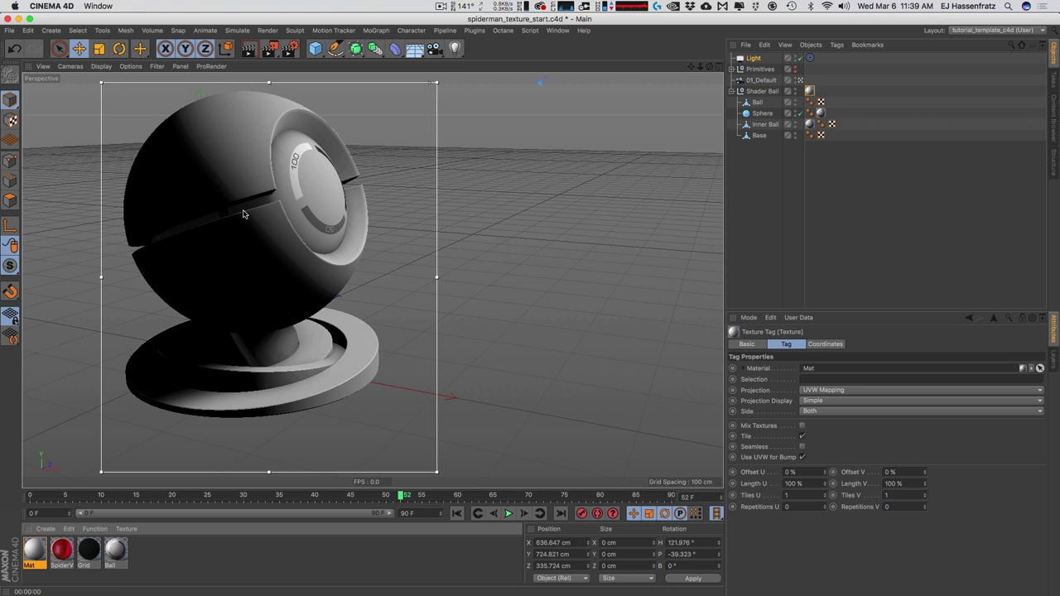
# Disable the Color and Reflectance channels of the Mat material and enable its Luminance channel.
pyautogui.doubleClick(34, 548)
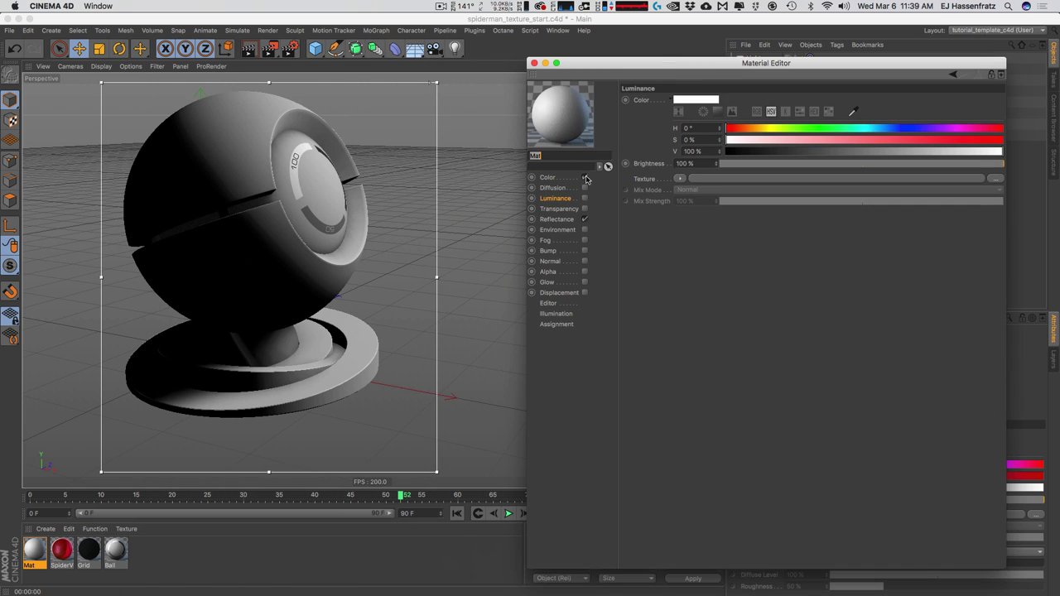
pyautogui.click(584, 177)
pyautogui.click(585, 218)
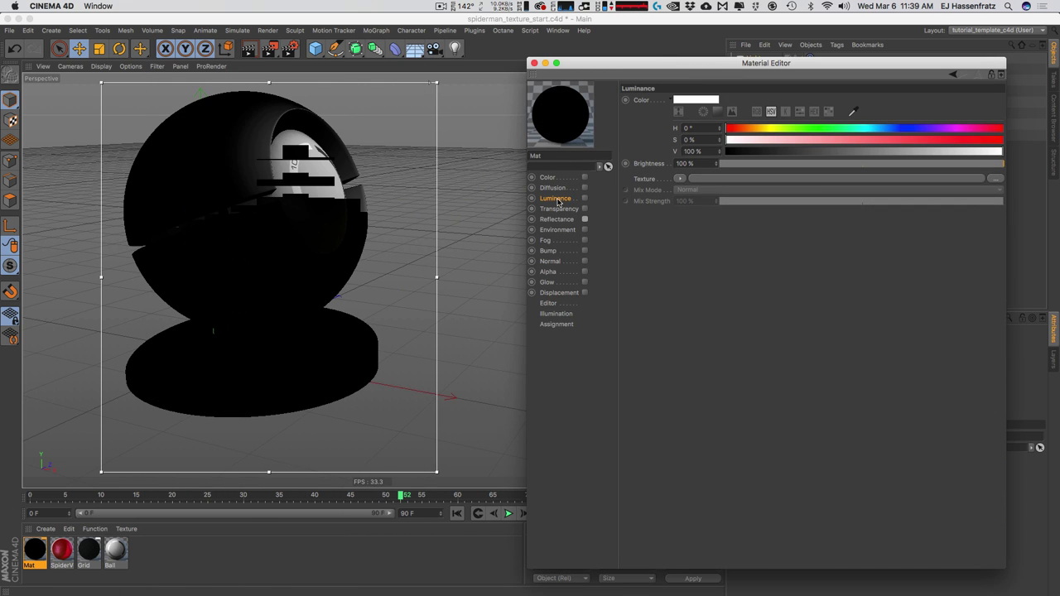
pyautogui.click(585, 198)
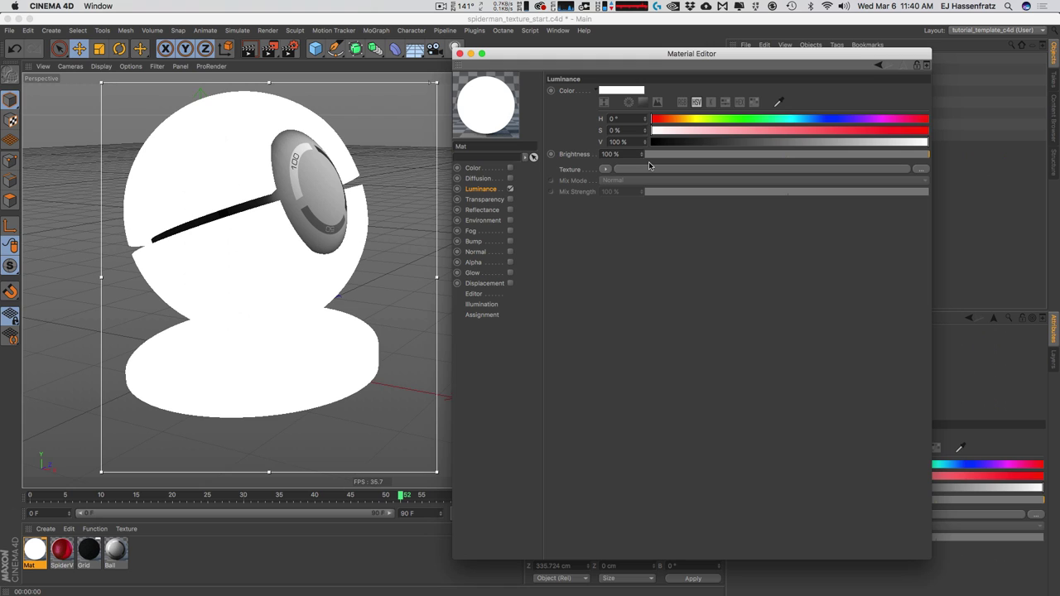
# Load a Lumas shader into the Luminance texture and wrap it in a Colorizer shader.
pyautogui.click(606, 169)
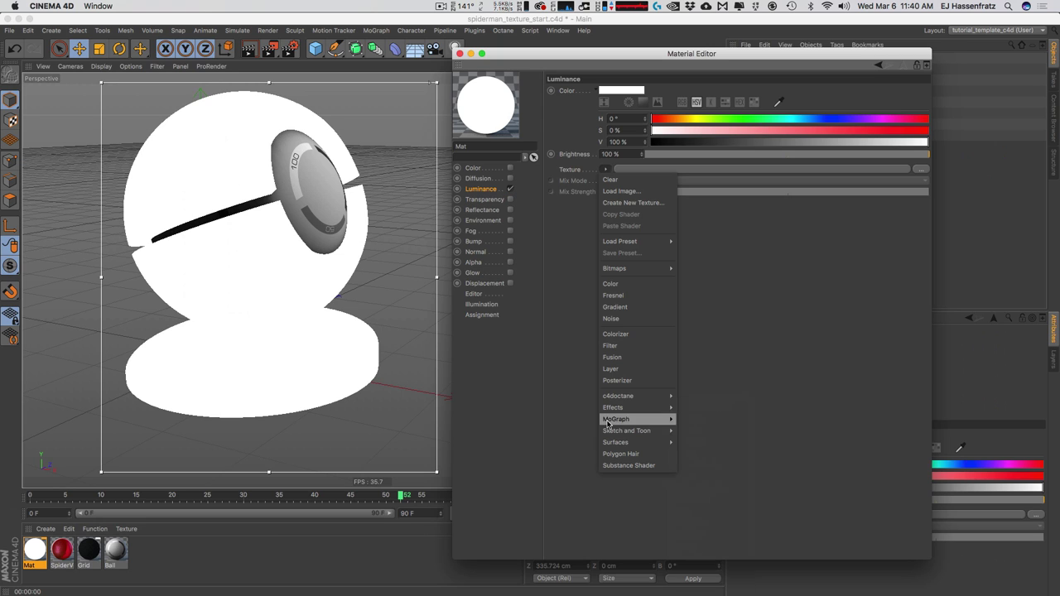
pyautogui.moveTo(612, 411)
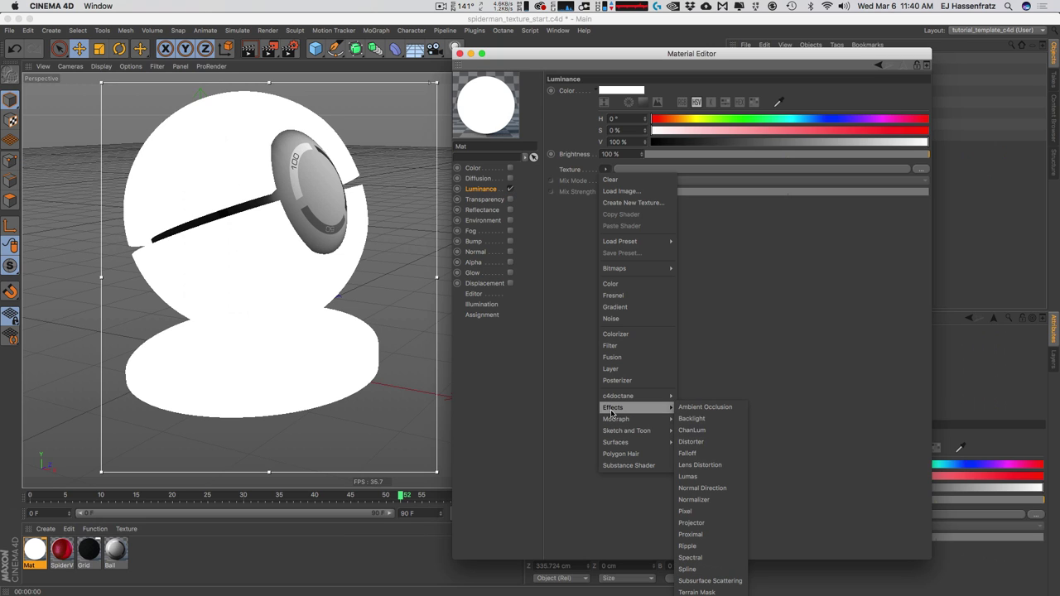
pyautogui.click(700, 477)
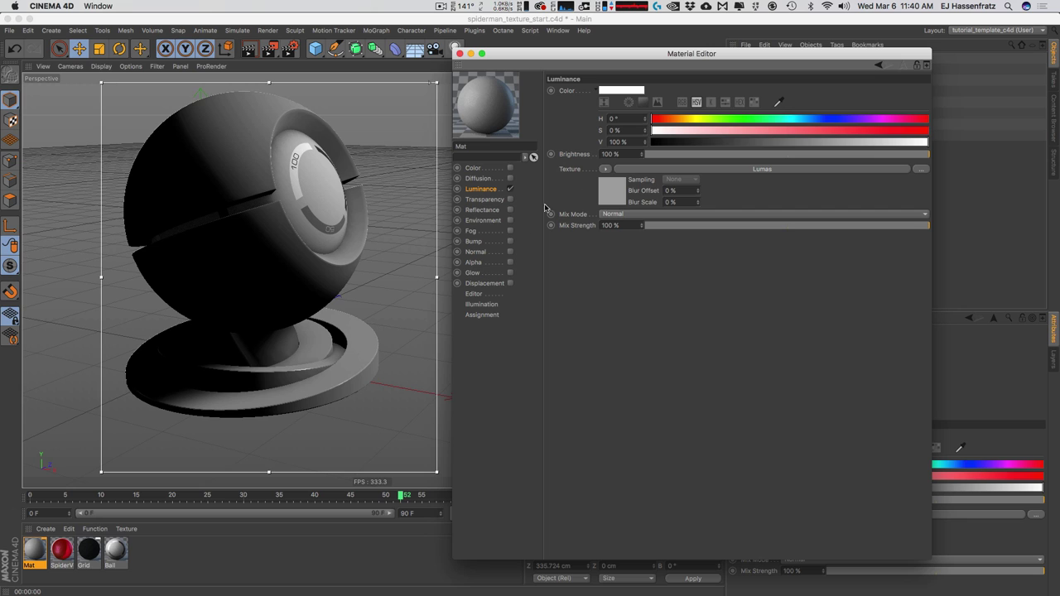
pyautogui.click(606, 169)
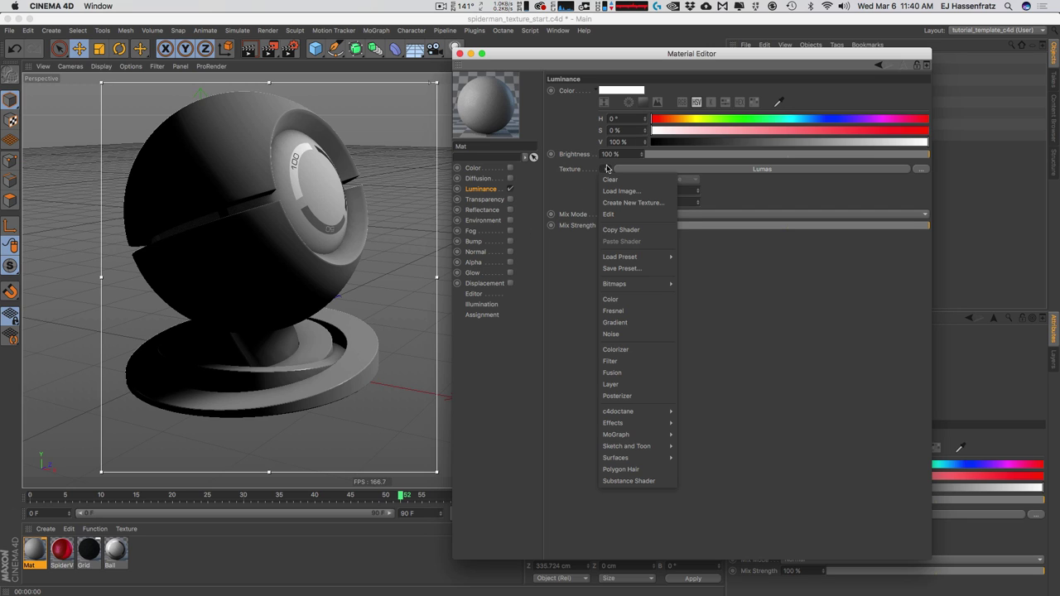
pyautogui.click(655, 351)
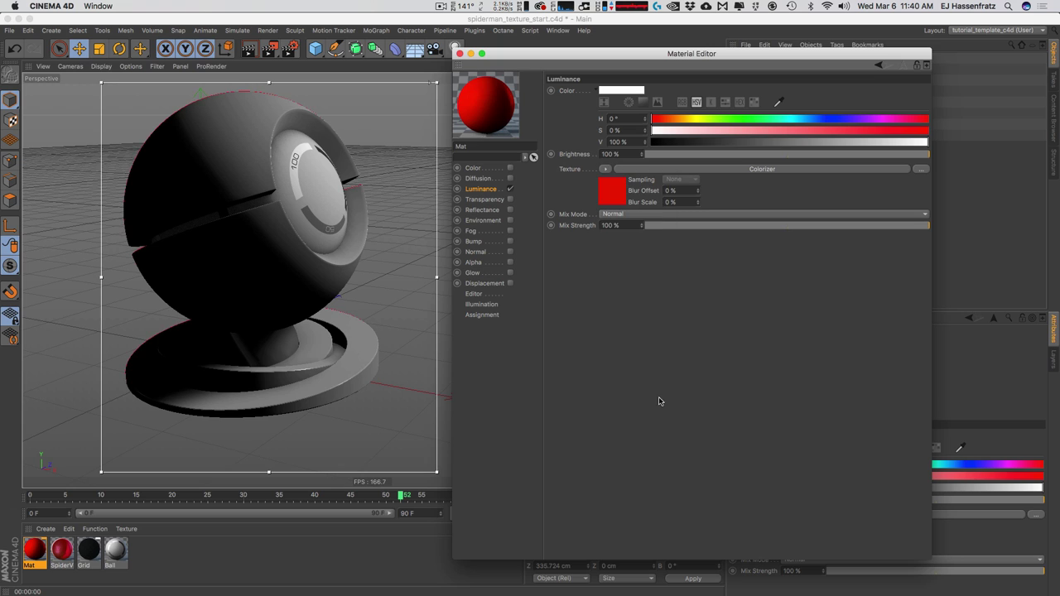
# In the Colorizer gradient, shift the first bias toward black and add a dark red knot between the black and red knots.
pyautogui.click(741, 169)
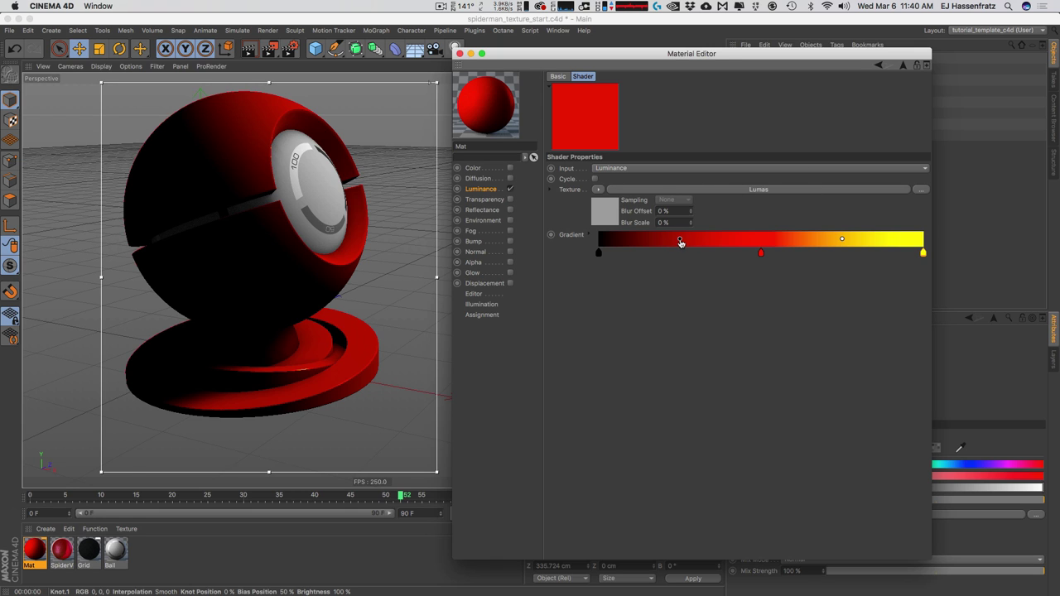
pyautogui.moveTo(679, 238); pyautogui.dragTo(625, 252)
pyautogui.click(612, 253)
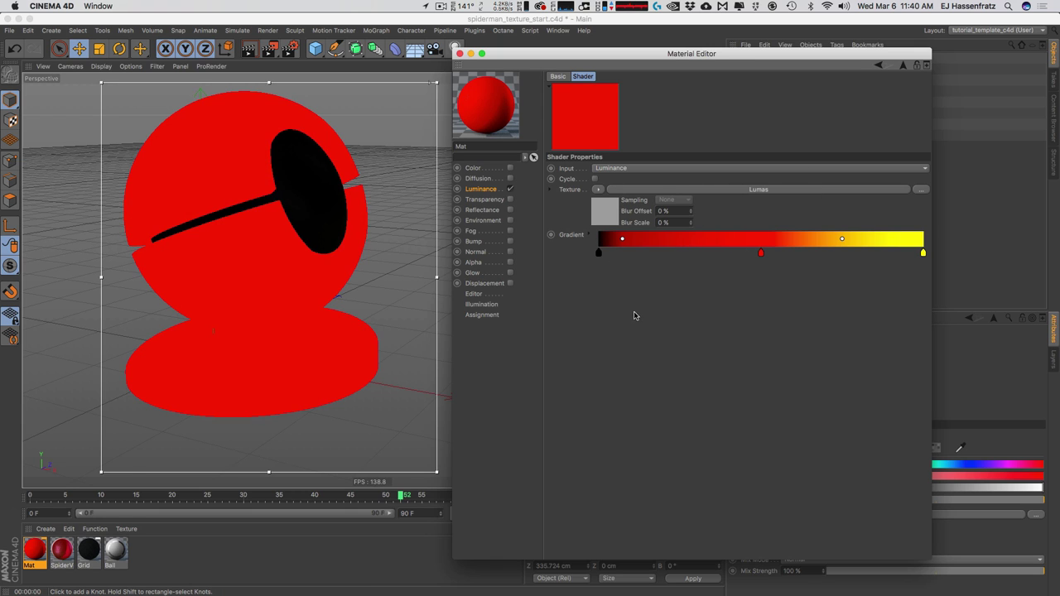
pyautogui.click(666, 253)
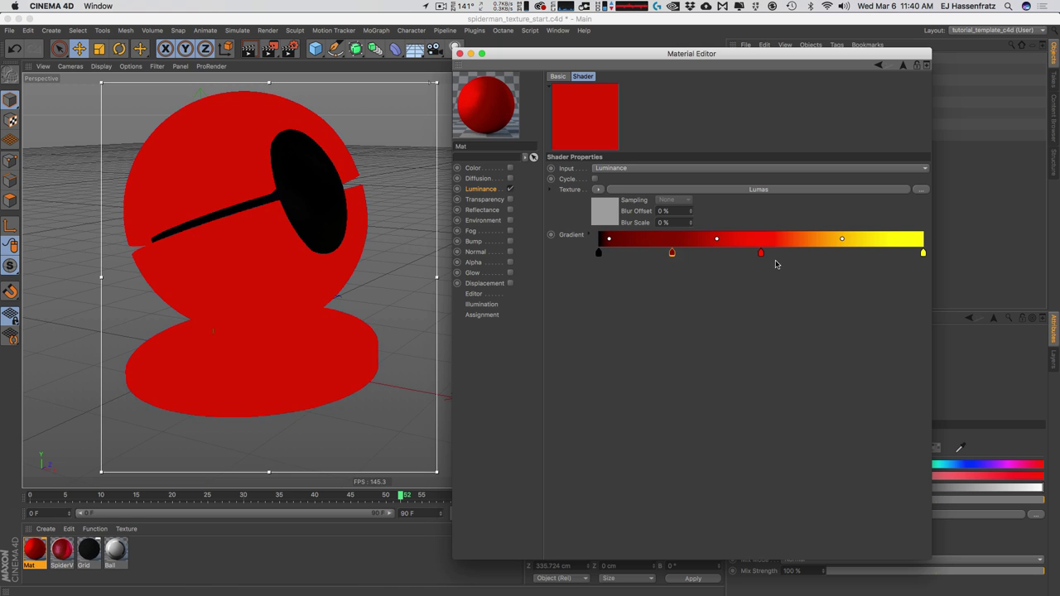
# Recolor the yellow end knot of the Colorizer gradient to light pink.
pyautogui.doubleClick(923, 253)
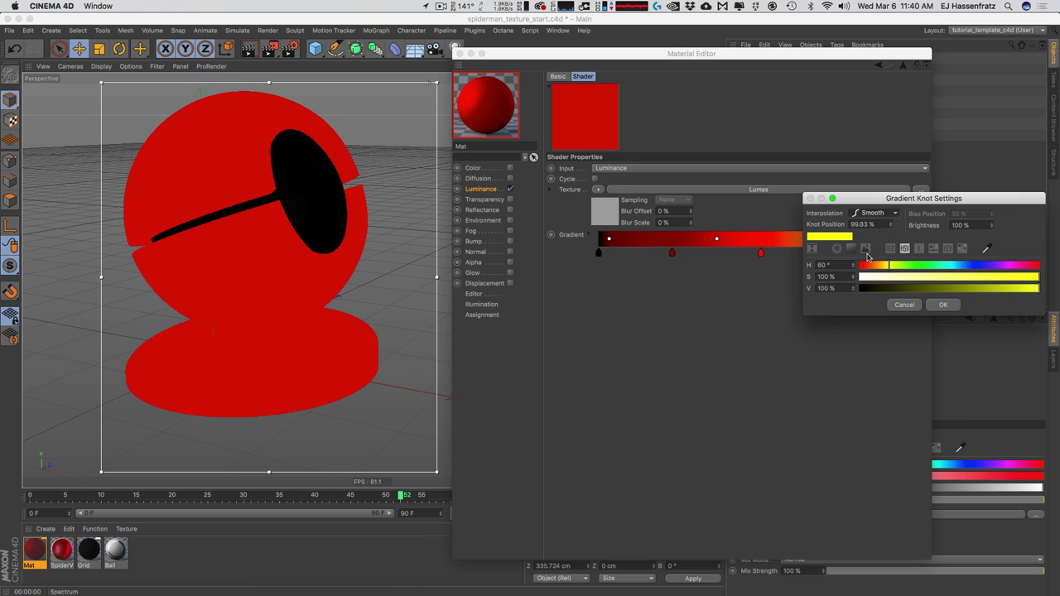
pyautogui.click(919, 276)
pyautogui.click(873, 265)
pyautogui.moveTo(873, 266); pyautogui.dragTo(1017, 266)
pyautogui.click(942, 304)
# Darken the bright red knot slightly, and shift it and the dark red knot toward the gradient's pink end.
pyautogui.moveTo(755, 262); pyautogui.dragTo(799, 254)
pyautogui.doubleClick(800, 253)
pyautogui.click(887, 276)
pyautogui.moveTo(887, 276); pyautogui.dragTo(907, 277)
pyautogui.click(817, 303)
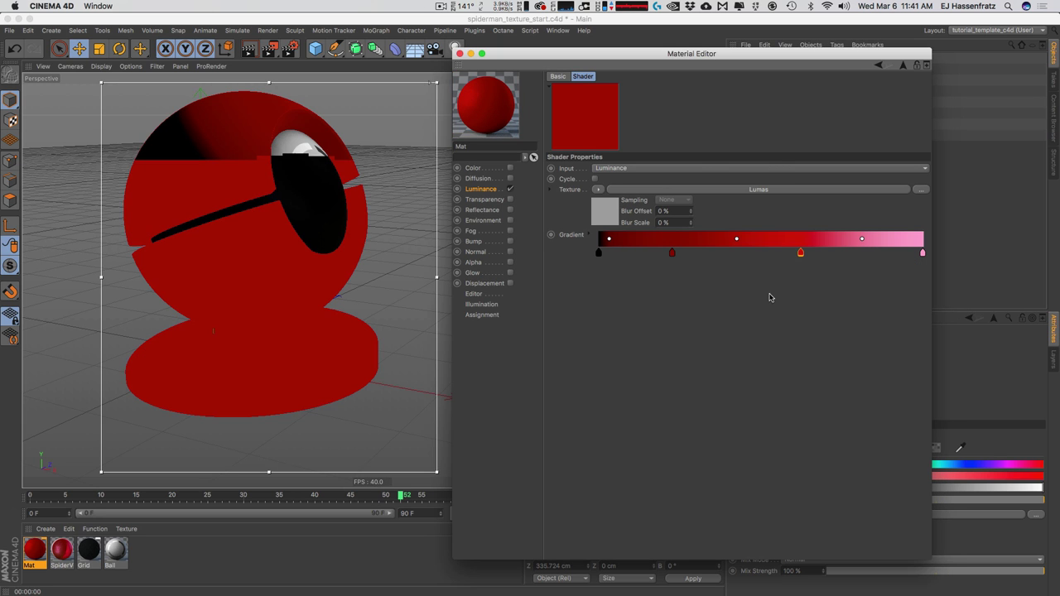
pyautogui.moveTo(800, 253); pyautogui.dragTo(841, 254)
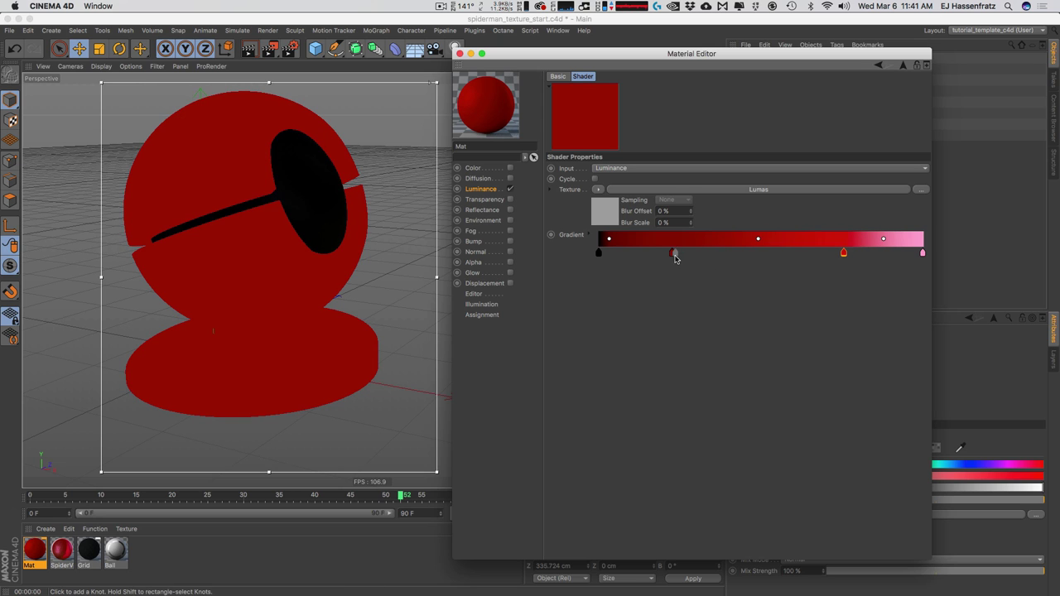
pyautogui.moveTo(672, 253); pyautogui.dragTo(717, 253)
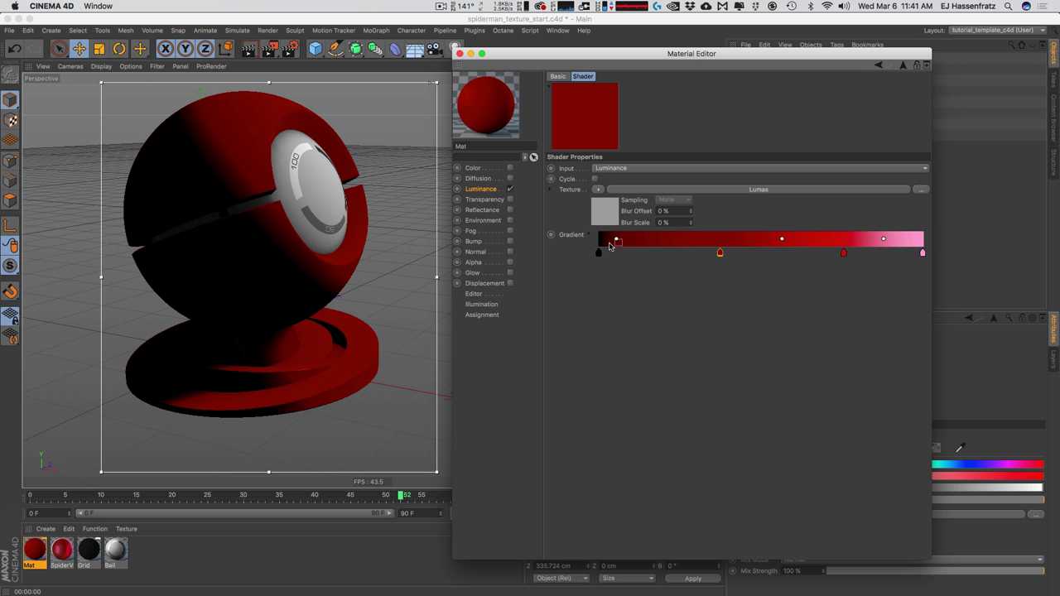
# Recolor the gradient's black knot to very dark red, and set the second knot's V value to 71%.
pyautogui.doubleClick(599, 252)
pyautogui.click(596, 287)
pyautogui.click(617, 305)
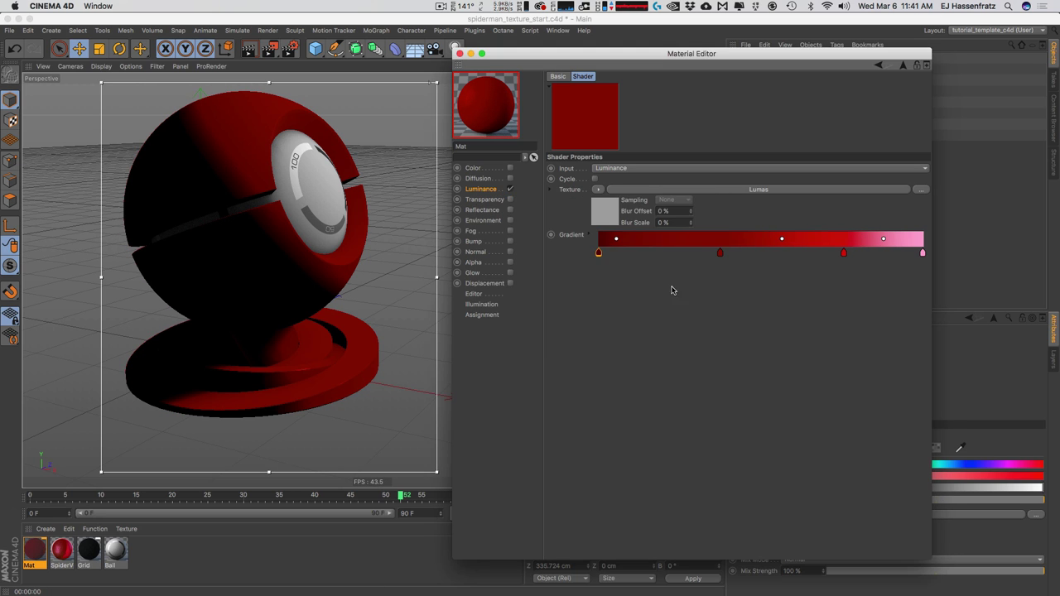
pyautogui.doubleClick(719, 252)
pyautogui.moveTo(764, 287); pyautogui.dragTo(799, 286)
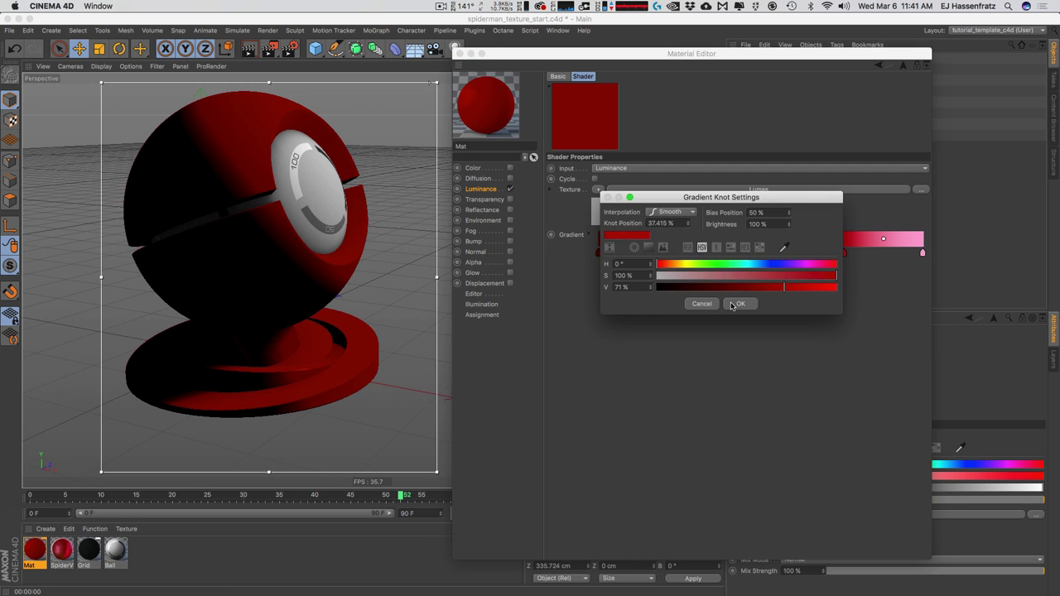
pyautogui.click(740, 303)
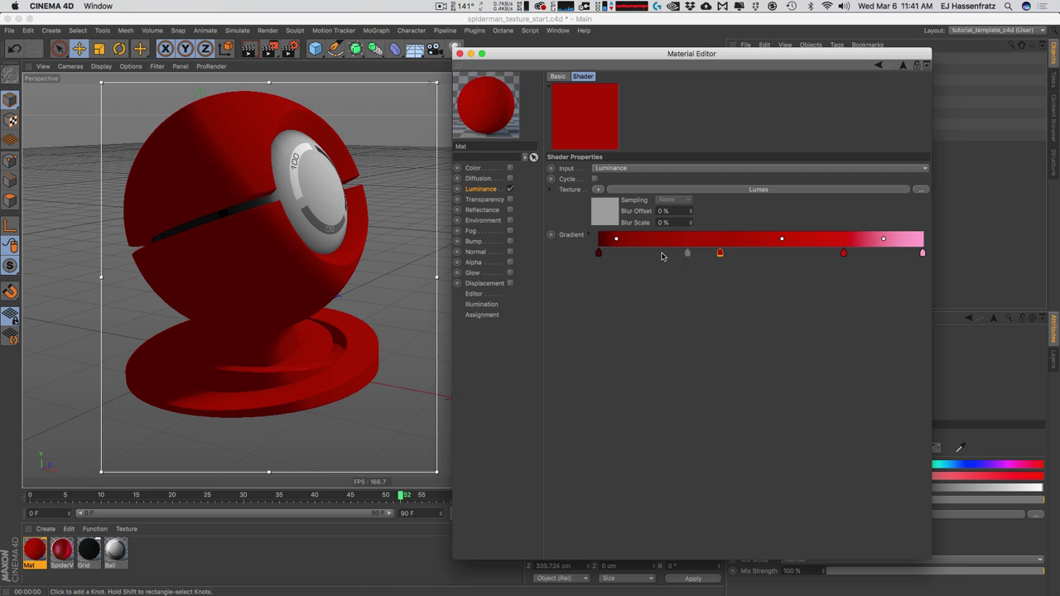
# Move the darkest knot slightly inward, pull the bias between the two middle knots toward the second knot, and darken that knot's red.
pyautogui.moveTo(599, 251); pyautogui.dragTo(613, 252)
pyautogui.moveTo(781, 241); pyautogui.dragTo(747, 241)
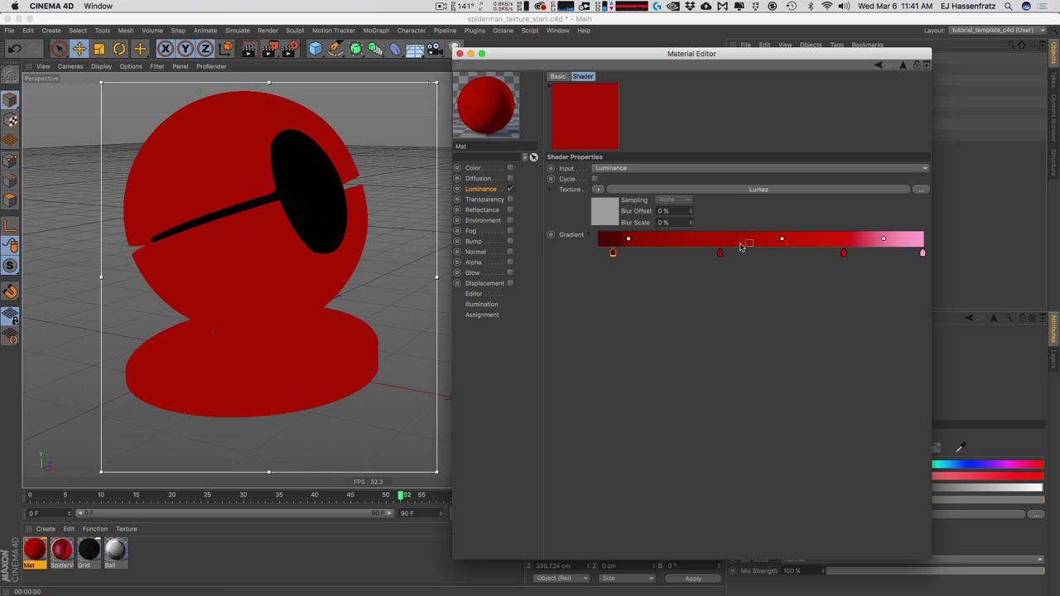
pyautogui.click(719, 252)
pyautogui.doubleClick(720, 253)
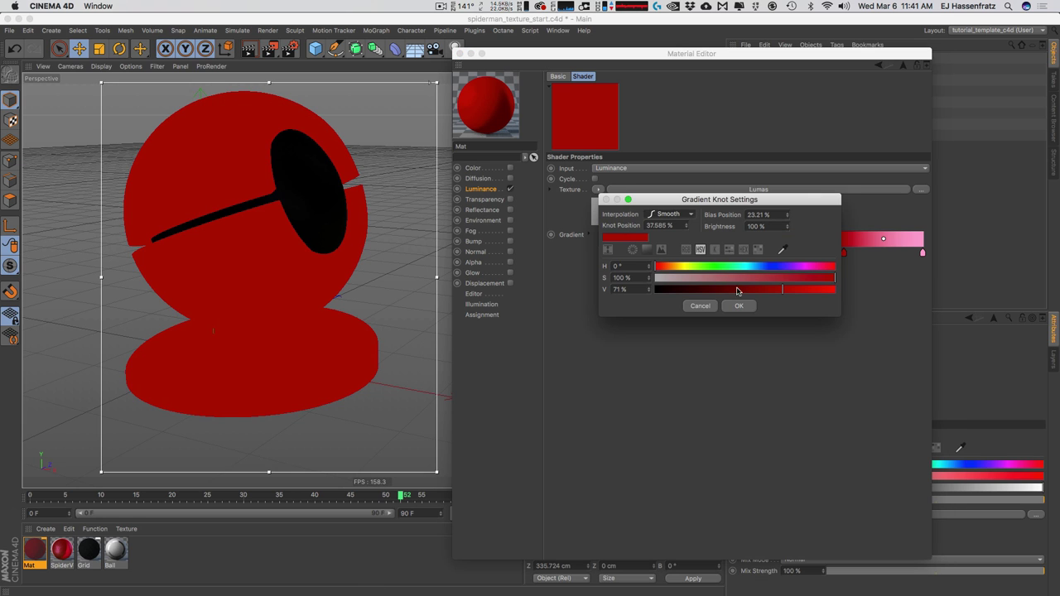
pyautogui.click(740, 303)
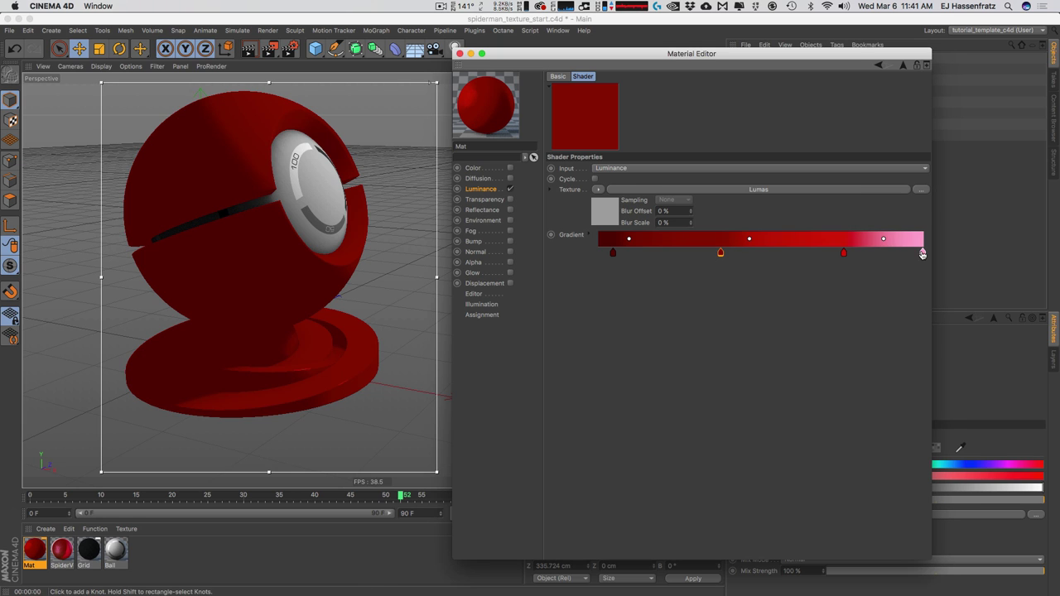
# Recolor the gradient's pink end knot to a stronger pink with hue 351° and saturation 57%.
pyautogui.doubleClick(861, 251)
pyautogui.click(1033, 267)
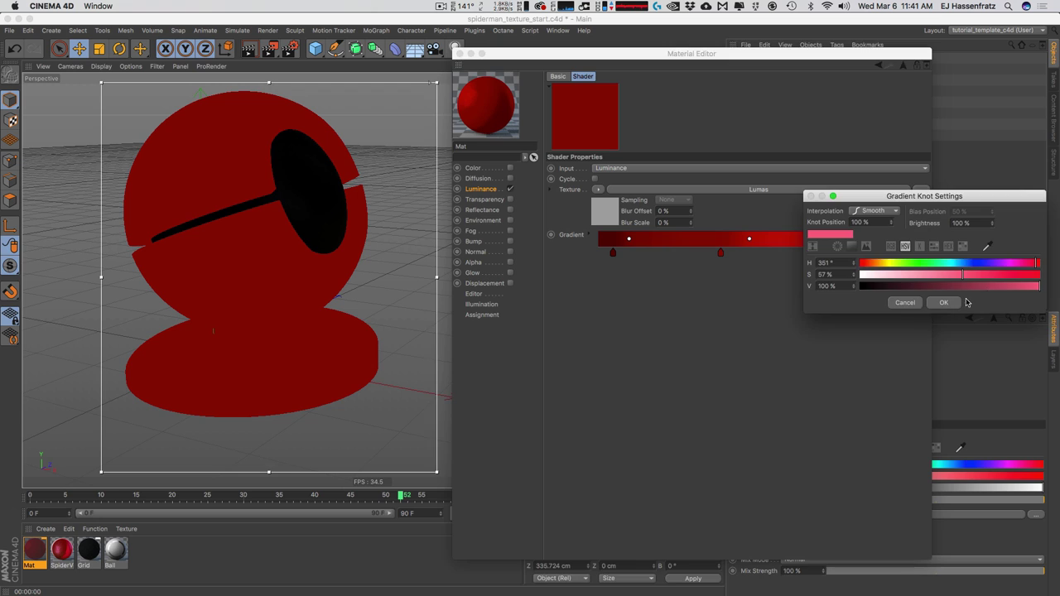
pyautogui.click(943, 302)
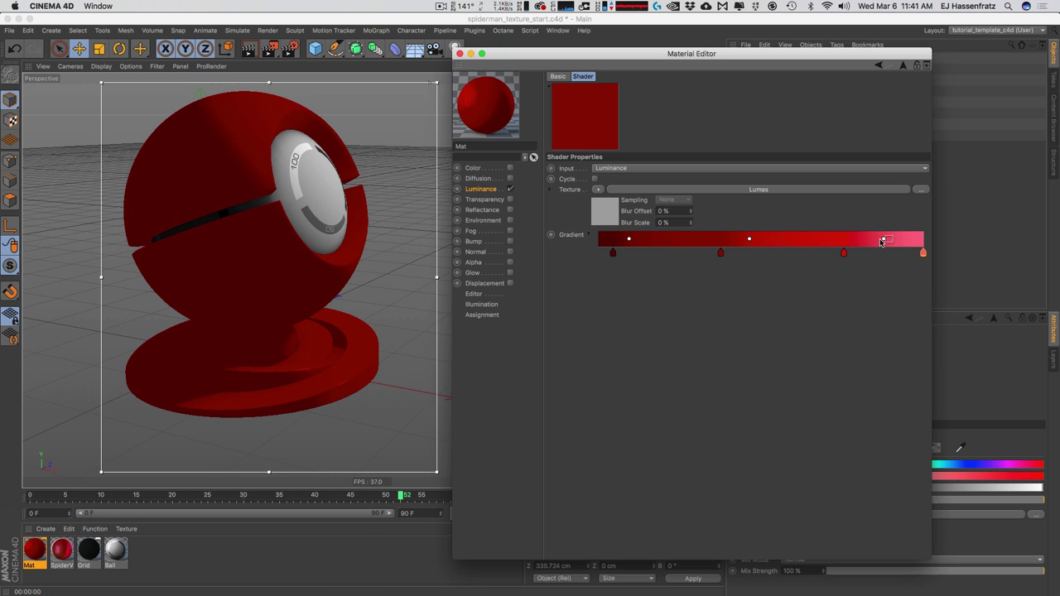
# Pull all three gradient bias points close to their darker knots to create hard-edged color bands.
pyautogui.moveTo(881, 239); pyautogui.dragTo(859, 239)
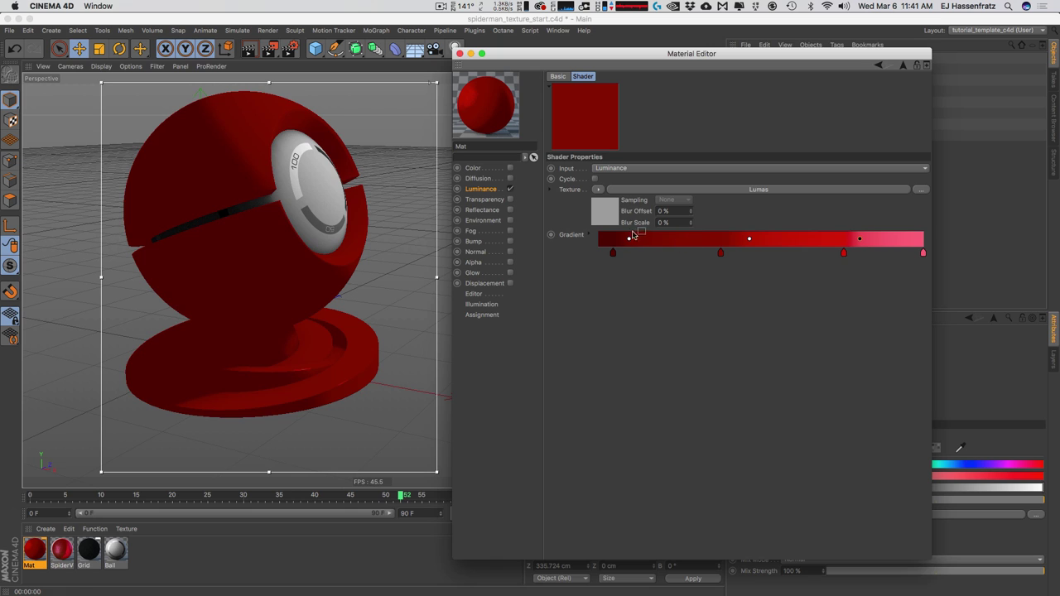
pyautogui.moveTo(632, 238); pyautogui.dragTo(615, 242)
pyautogui.moveTo(748, 239); pyautogui.dragTo(723, 239)
pyautogui.moveTo(848, 241); pyautogui.dragTo(845, 241)
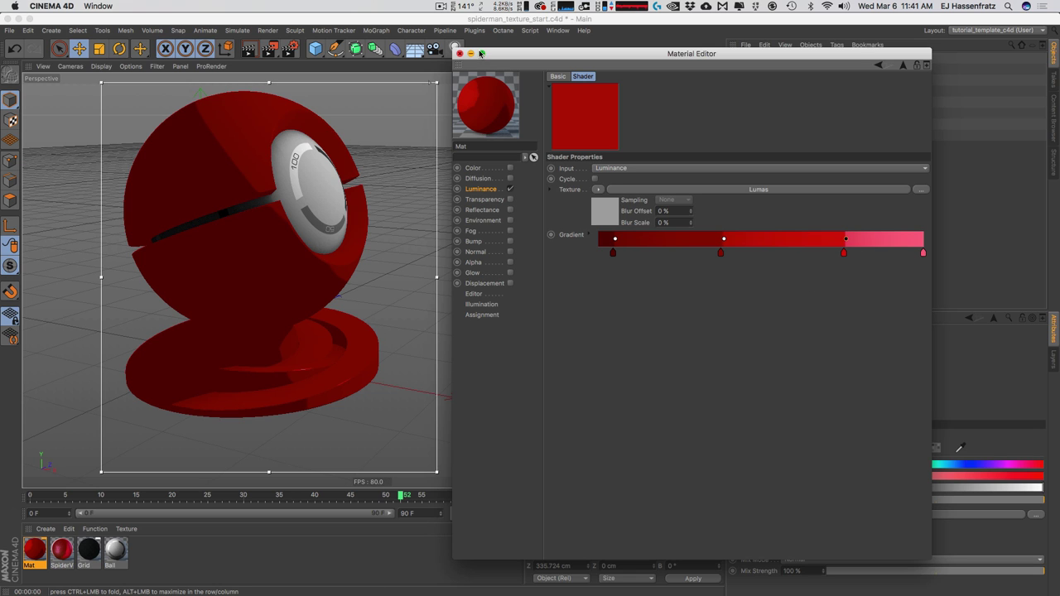
# Show all four viewports and move the Light in the Top view to a Z position of about -357 cm.
pyautogui.moveTo(473, 56); pyautogui.dragTo(667, 86)
pyautogui.middleClick(613, 216)
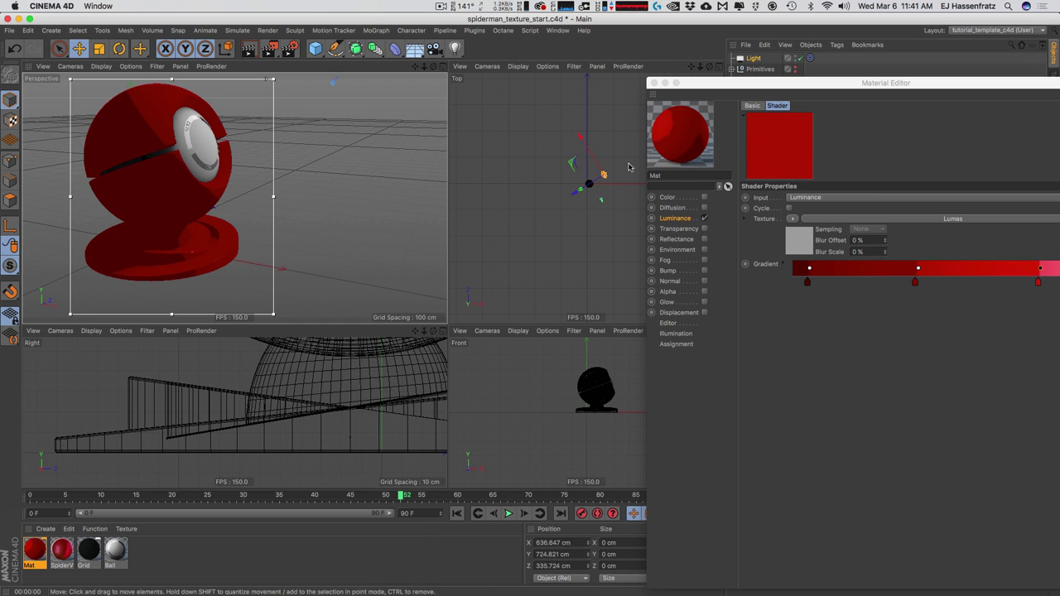
pyautogui.moveTo(613, 216)
pyautogui.mouseDown()
pyautogui.moveTo(580, 226)
pyautogui.moveTo(597, 237)
pyautogui.mouseUp()
pyautogui.moveTo(593, 306)
pyautogui.mouseDown()
pyautogui.moveTo(583, 383)
pyautogui.moveTo(563, 382)
pyautogui.moveTo(590, 337)
pyautogui.mouseUp()
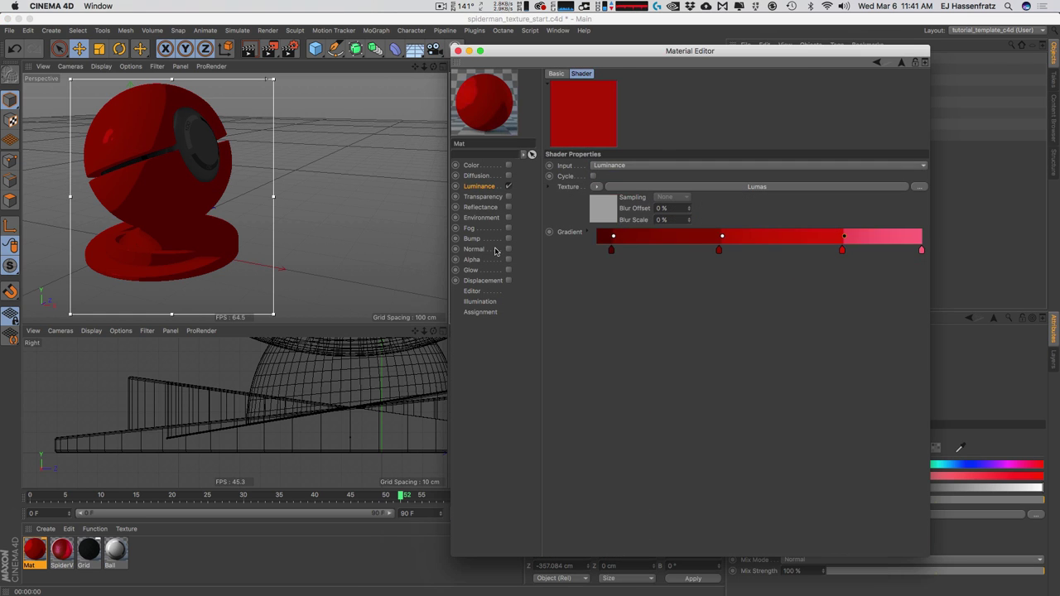
# Soften the Colorizer gradient's transition from bright red to pink by shifting its bias toward pink, and return to the Luminance channel settings.
pyautogui.click(485, 239)
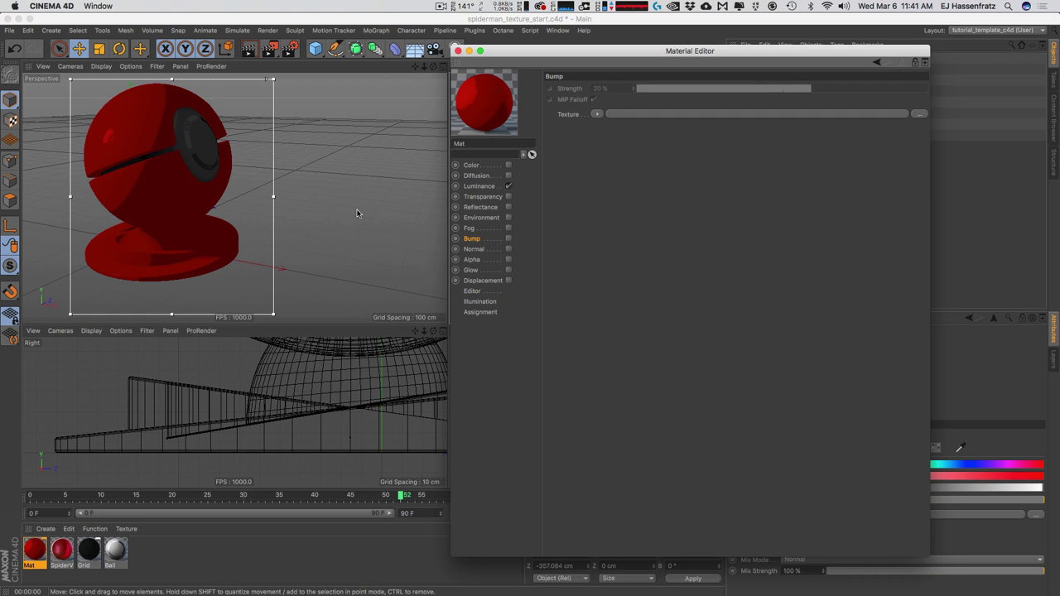
pyautogui.click(478, 186)
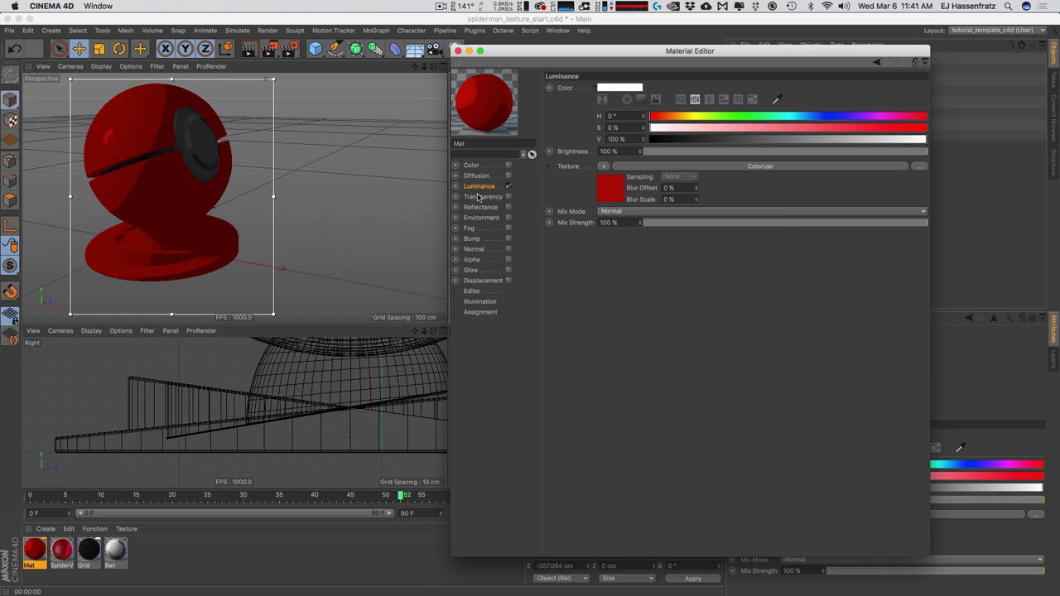
pyautogui.click(654, 166)
pyautogui.moveTo(847, 241); pyautogui.dragTo(863, 238)
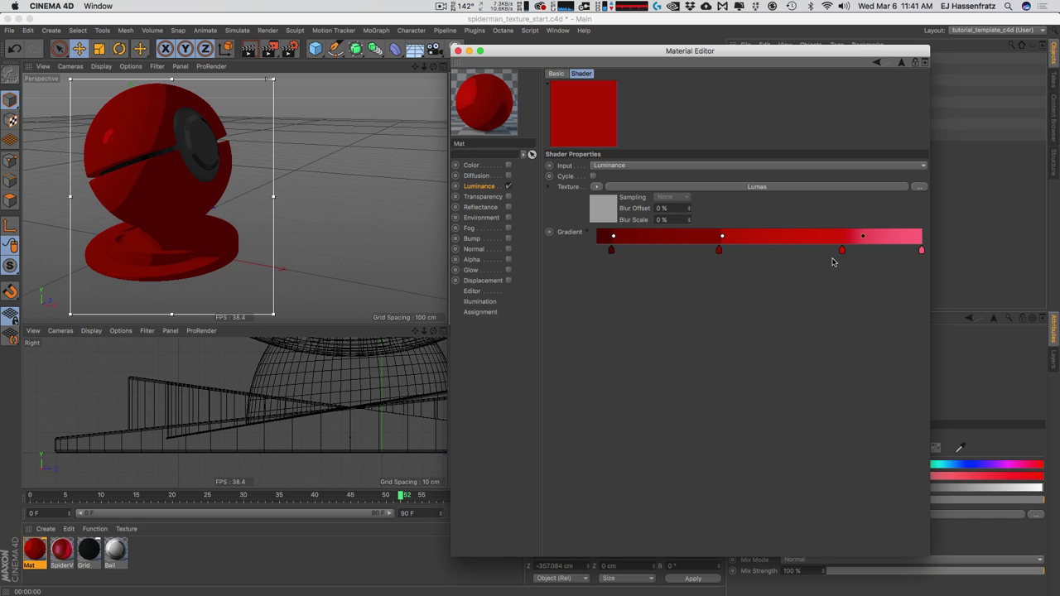
pyautogui.click(484, 188)
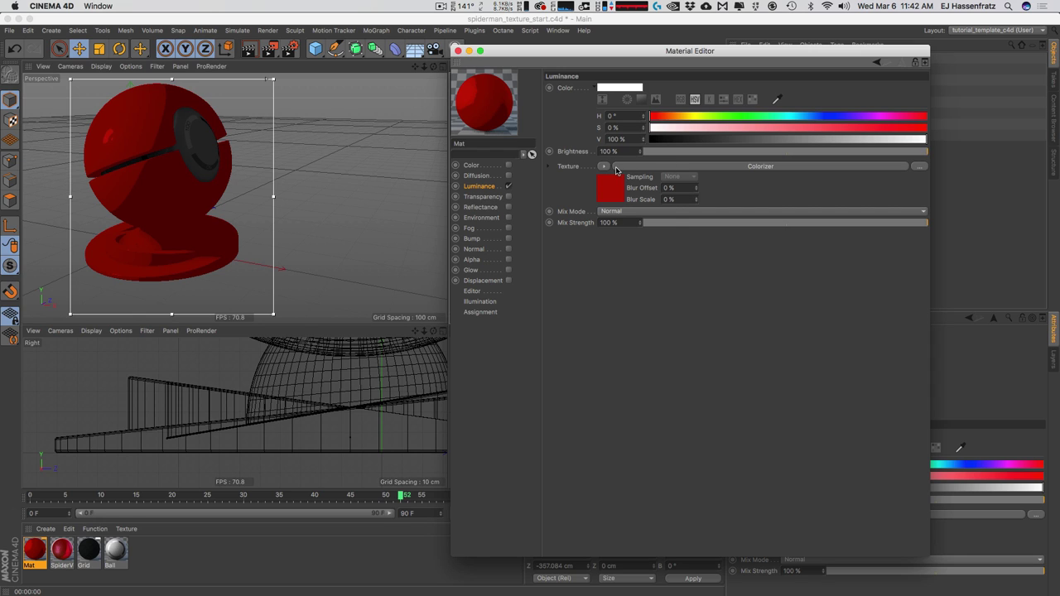
# Open the SpiderVerse material's Luminance layer stack and examine its Cel layers.
pyautogui.click(603, 165)
pyautogui.click(706, 168)
pyautogui.click(62, 551)
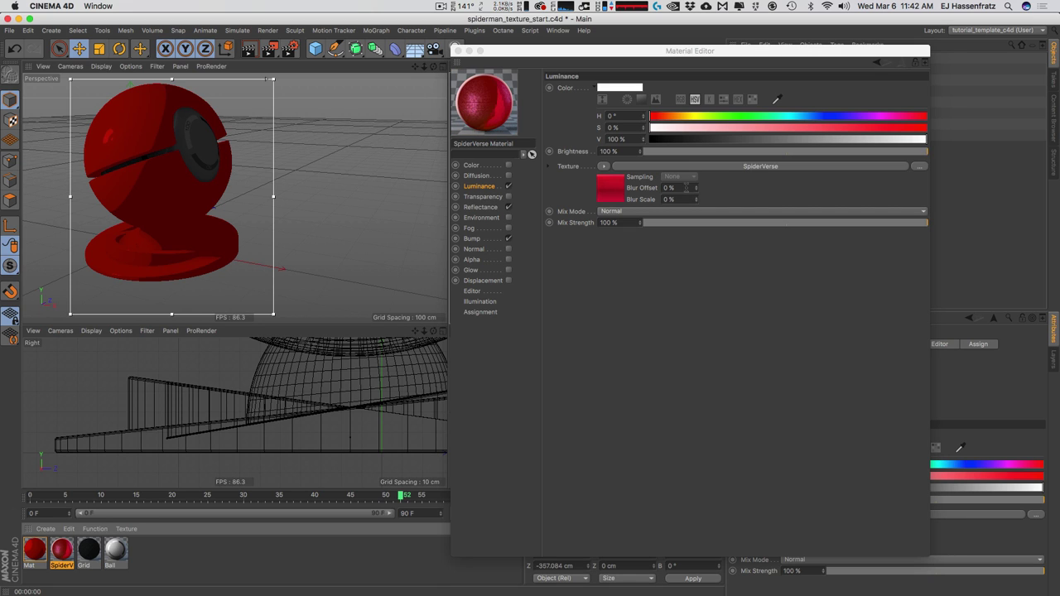
pyautogui.click(709, 167)
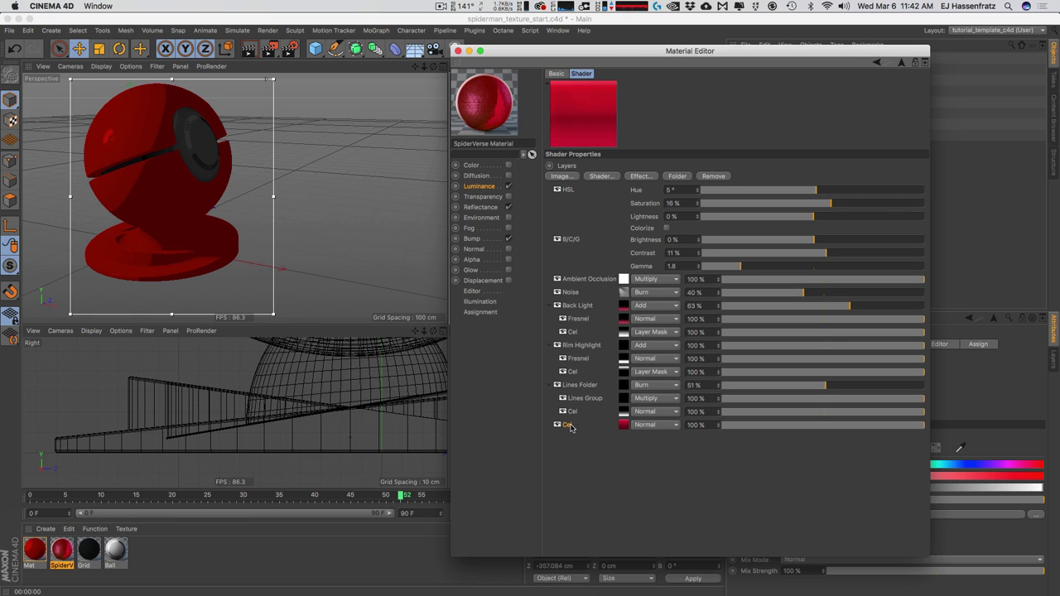
pyautogui.moveTo(571, 429); pyautogui.dragTo(574, 416)
pyautogui.click(573, 371)
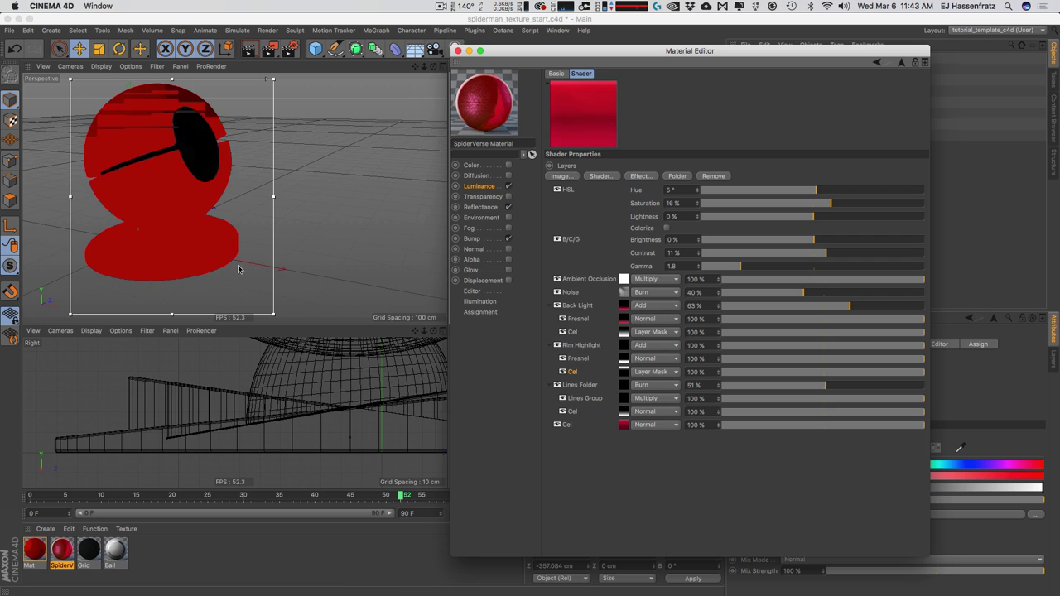
# Display the Primitives group instead of the Shader Ball in a maximized Perspective view with the Material Editor closed.
pyautogui.click(458, 51)
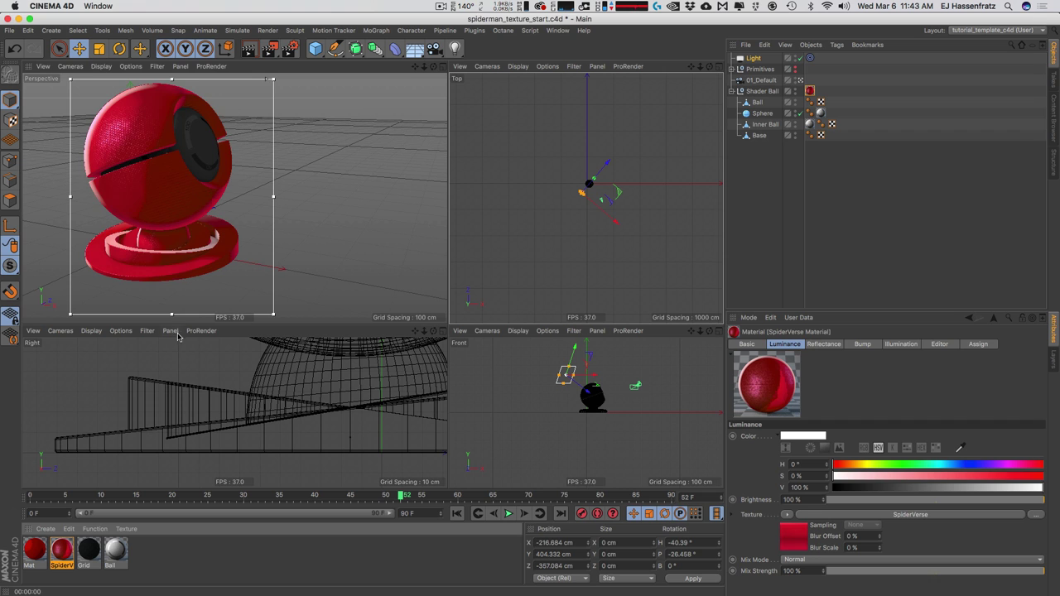
pyautogui.click(441, 66)
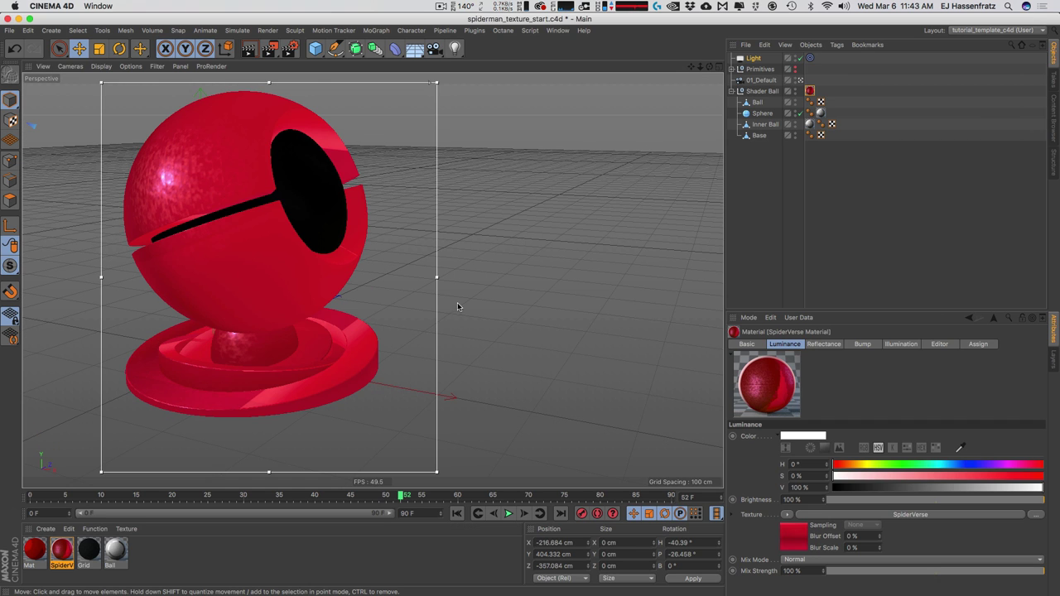
pyautogui.click(759, 69)
pyautogui.click(732, 69)
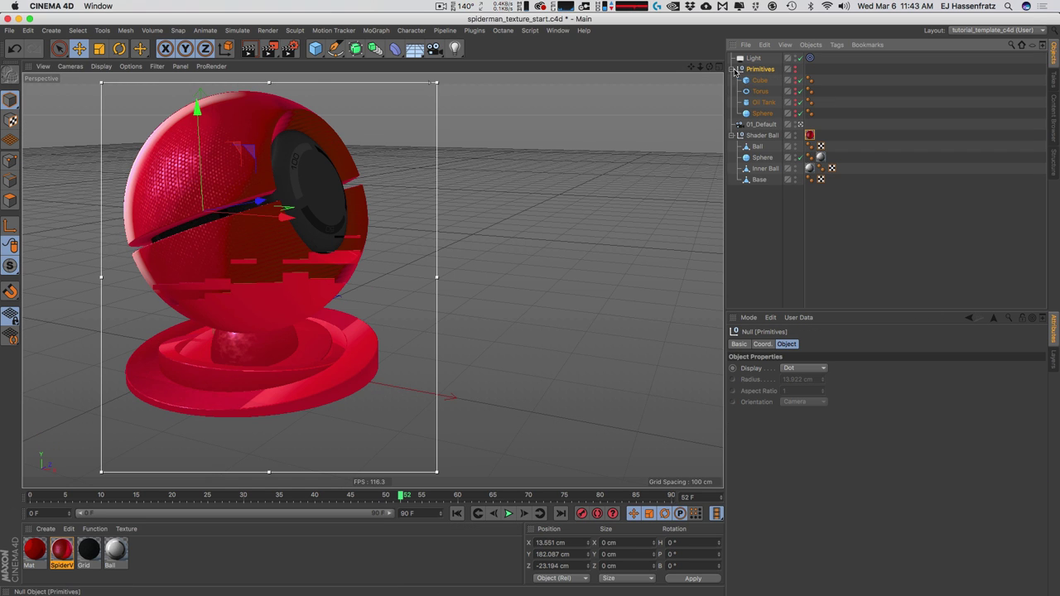
pyautogui.click(794, 67)
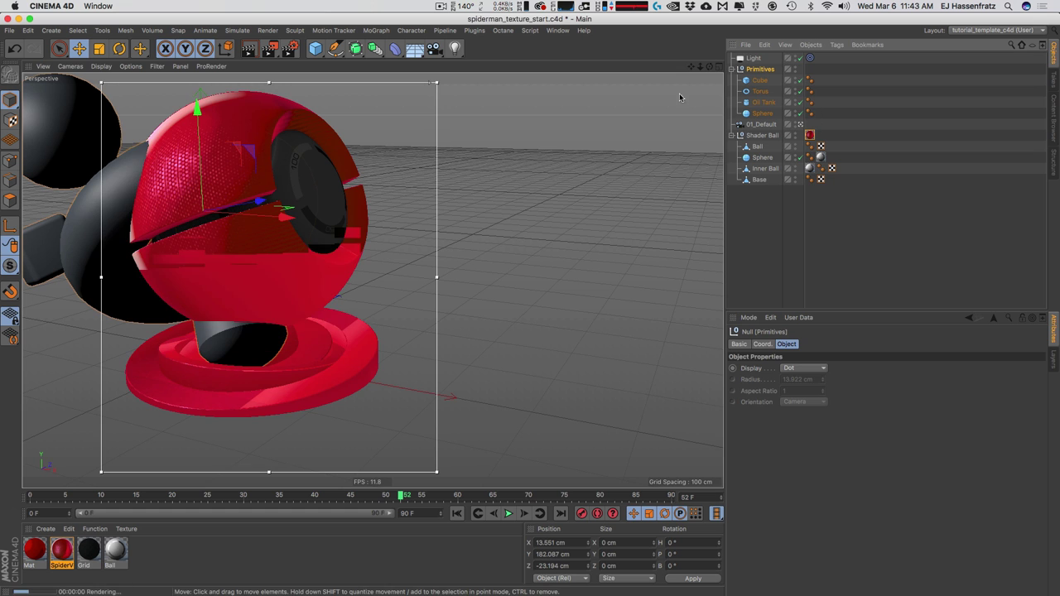
pyautogui.keyDown('alt'); pyautogui.moveTo(679, 96); pyautogui.dragTo(588, 113); pyautogui.keyUp('alt')
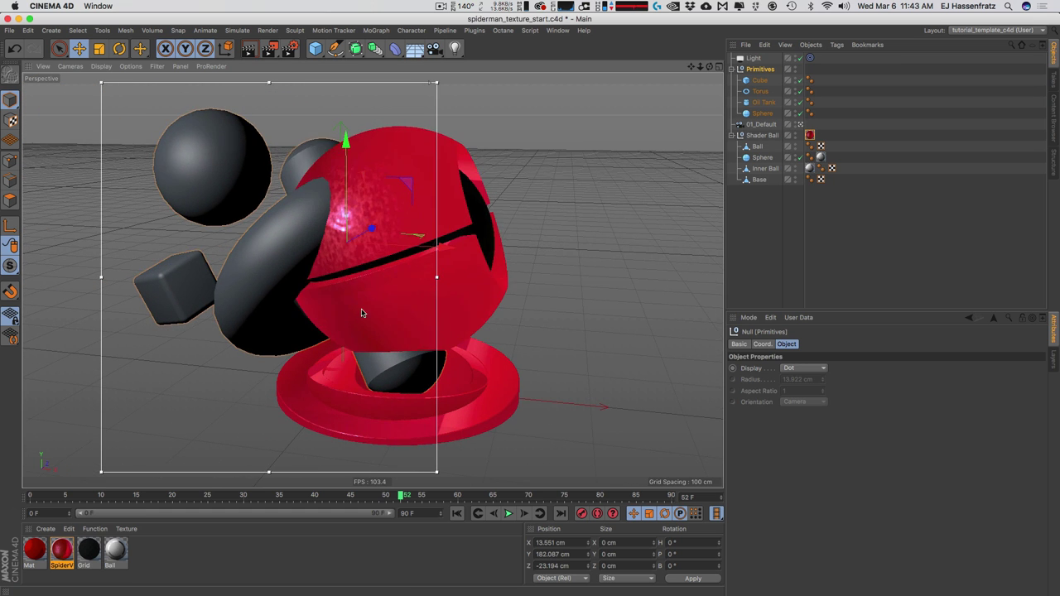
pyautogui.click(794, 134)
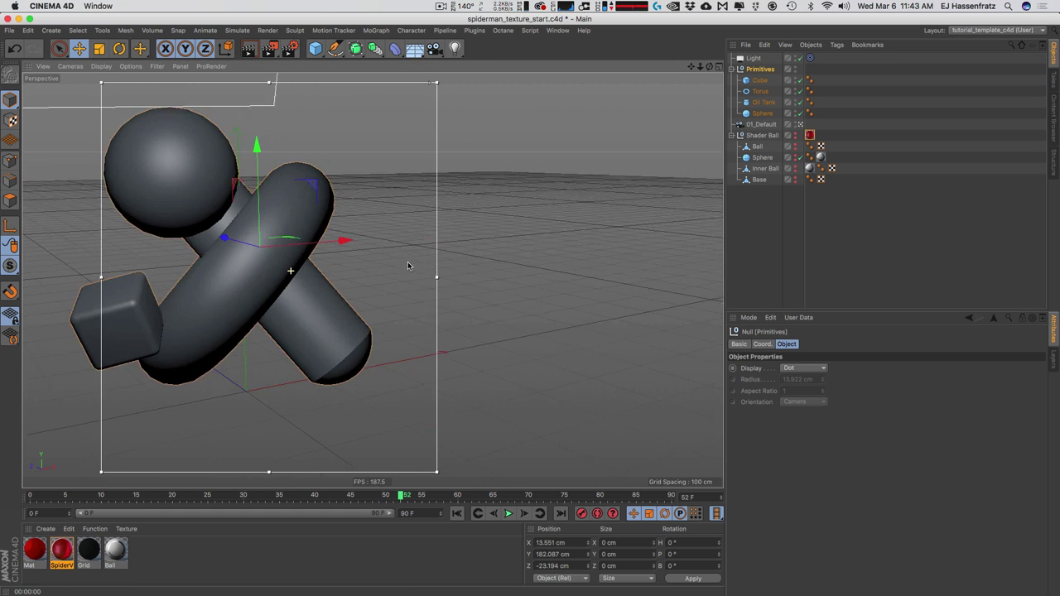
pyautogui.moveTo(407, 265)
pyautogui.keyDown('alt'); pyautogui.mouseDown()
pyautogui.moveTo(271, 284)
pyautogui.moveTo(398, 277)
pyautogui.mouseUp(); pyautogui.keyUp('alt')
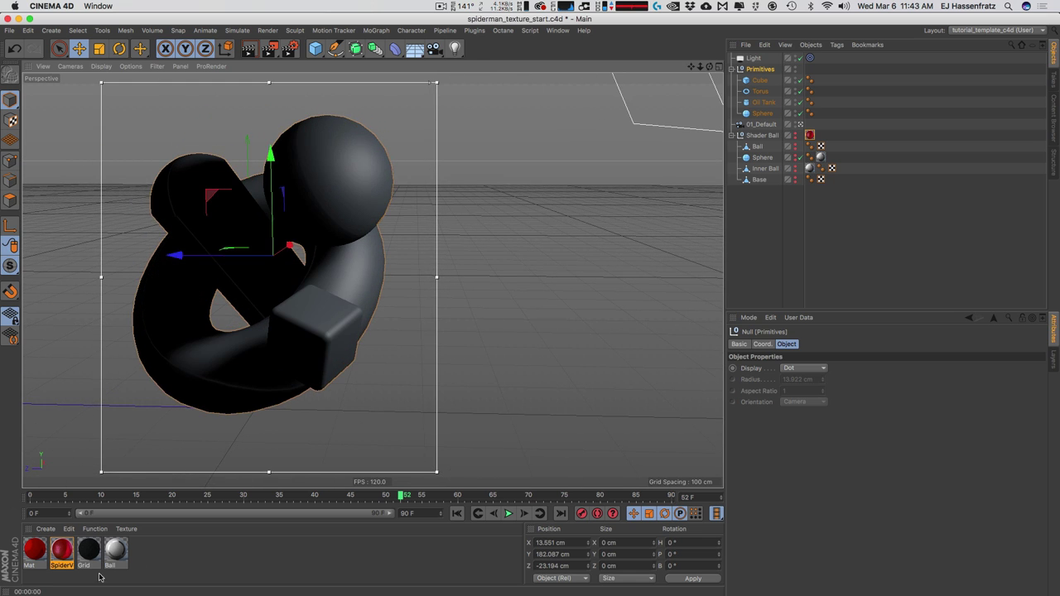
# Apply the SpiderVerse material to the Primitives group and move the Light to about X -255, Y 336, Z 81 cm.
pyautogui.moveTo(63, 551); pyautogui.dragTo(772, 72)
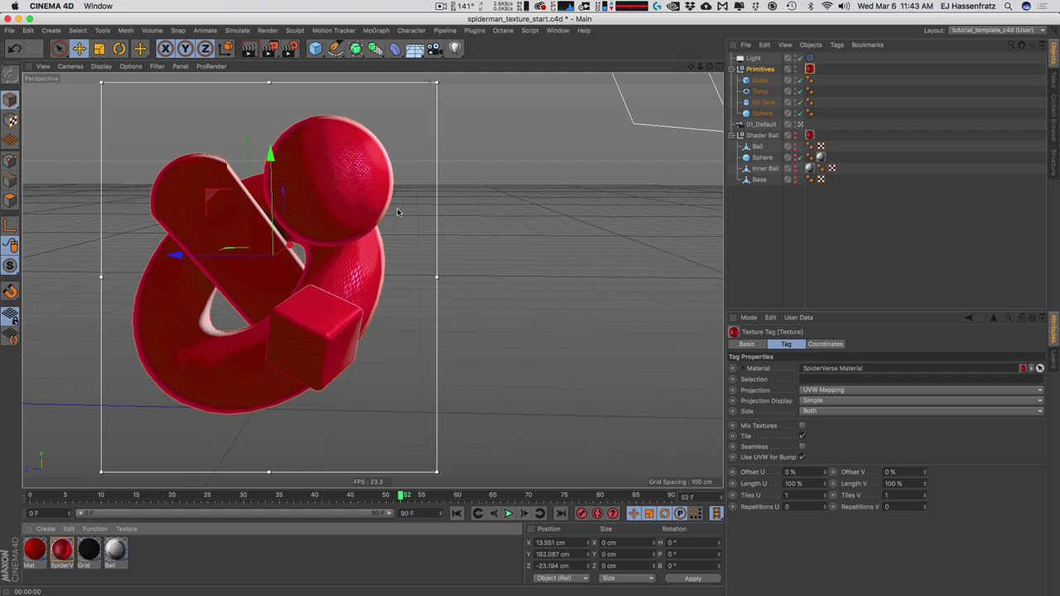
pyautogui.moveTo(631, 112)
pyautogui.mouseDown()
pyautogui.moveTo(650, 124)
pyautogui.moveTo(579, 186)
pyautogui.moveTo(240, 265)
pyautogui.moveTo(92, 209)
pyautogui.moveTo(106, 203)
pyautogui.mouseUp()
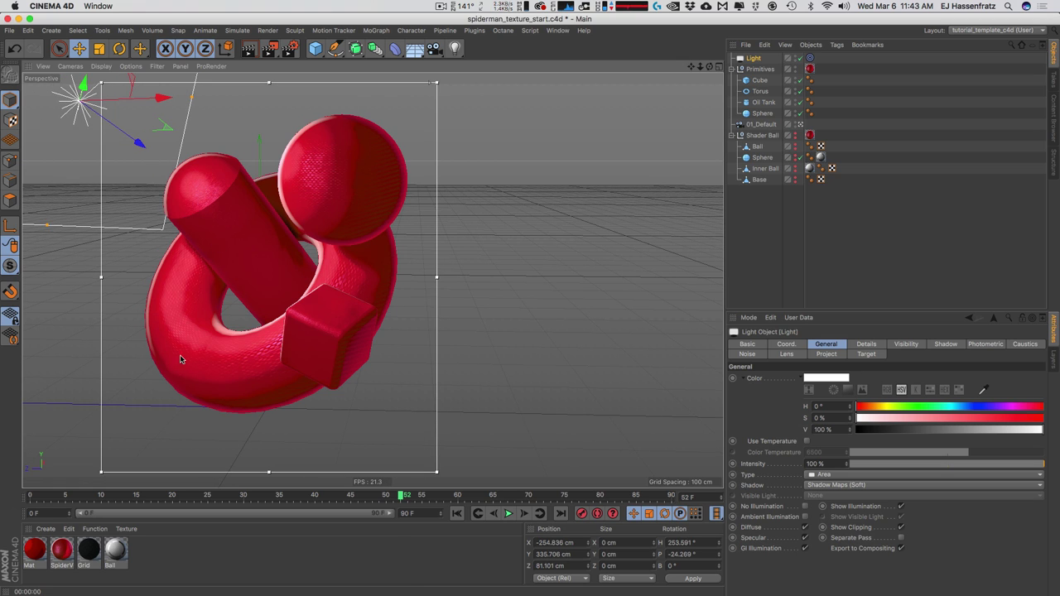
# In the SpiderVerse material's Small Dots reflectance layer, set the mask's Tiles shader to V Scale 100% and U Scale 65%.
pyautogui.doubleClick(68, 554)
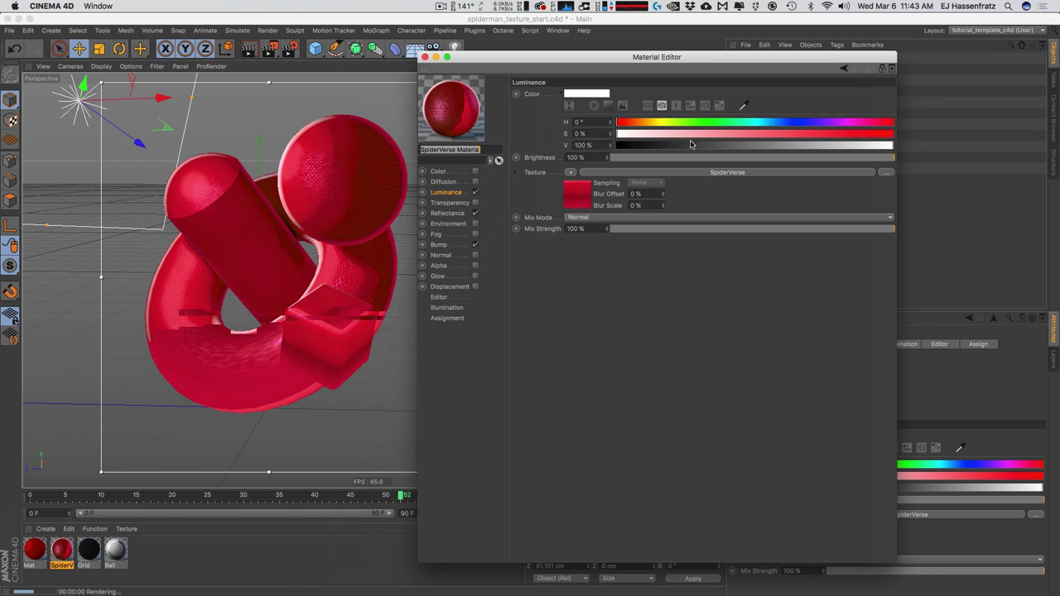
pyautogui.click(447, 213)
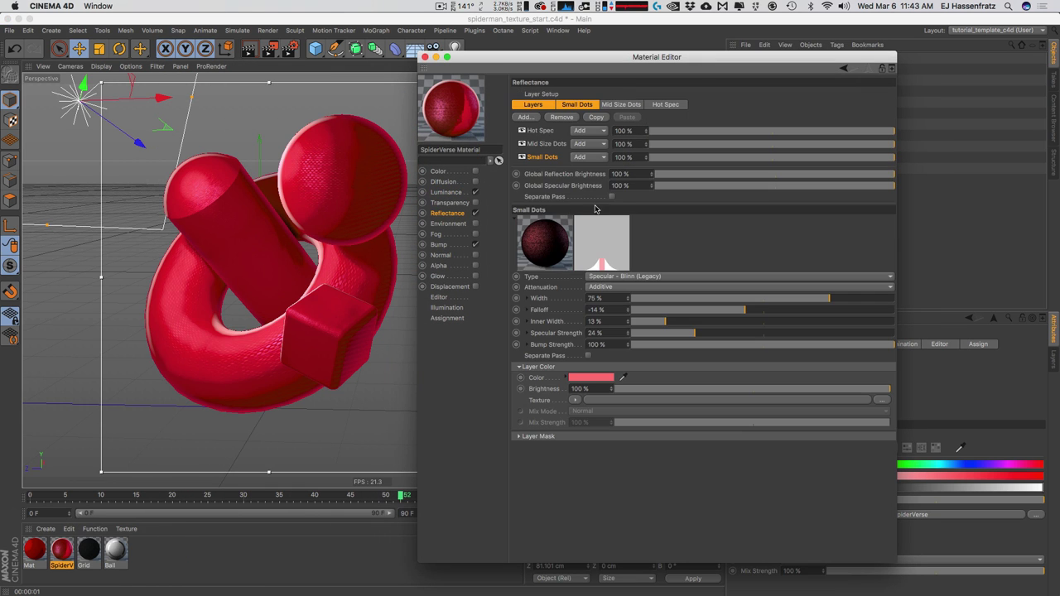
pyautogui.click(577, 437)
pyautogui.click(625, 475)
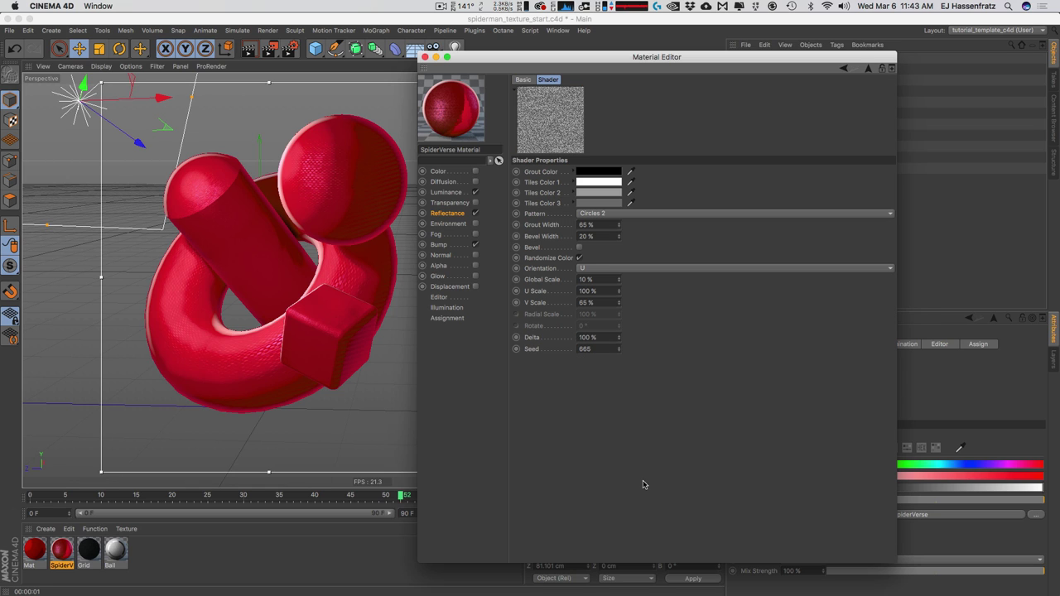
pyautogui.doubleClick(586, 302)
pyautogui.write('100')
pyautogui.press('Return')
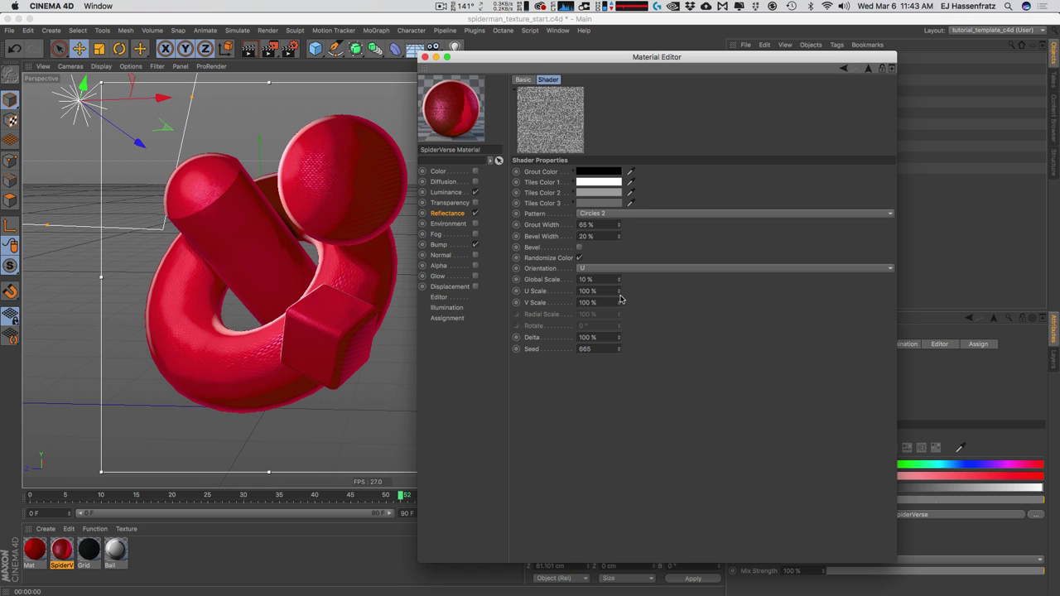
pyautogui.moveTo(620, 295); pyautogui.dragTo(621, 302)
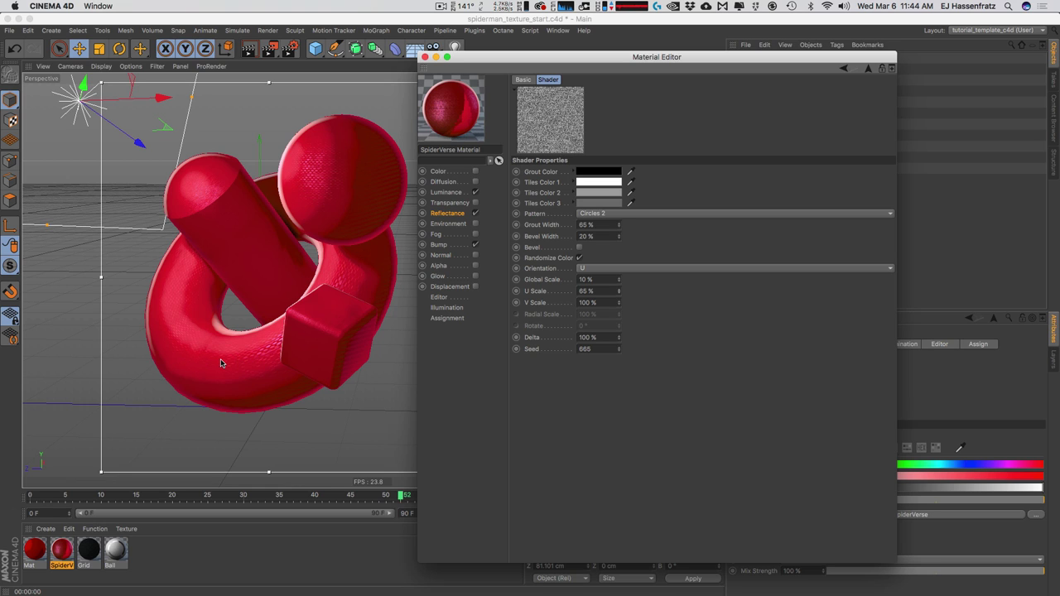
# Set the Tiles shader in the Mid Size Dots layer mask to V Scale 100% and U Scale 65%.
pyautogui.click(447, 214)
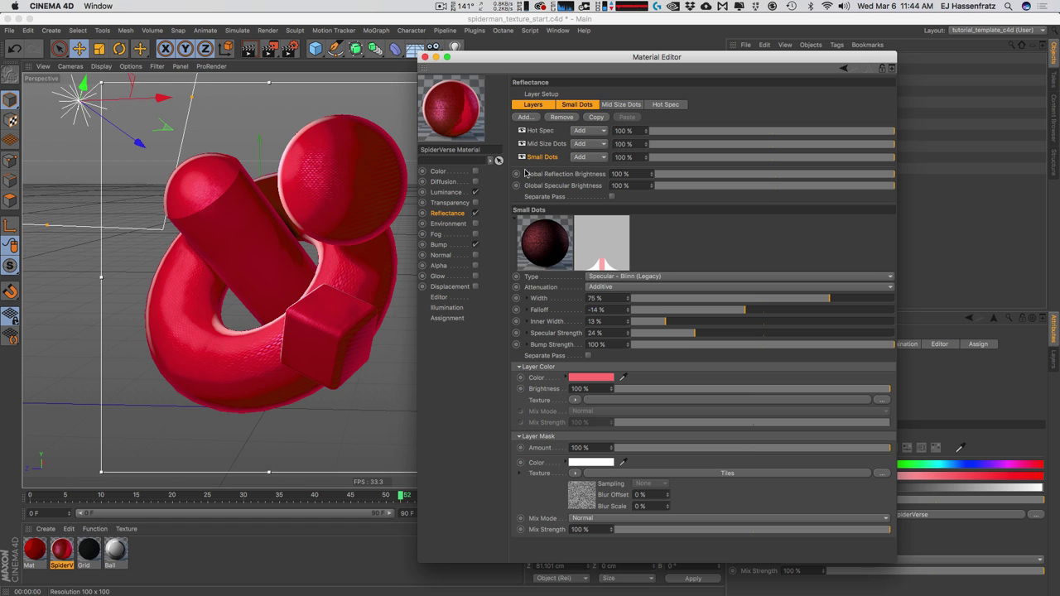
pyautogui.click(550, 144)
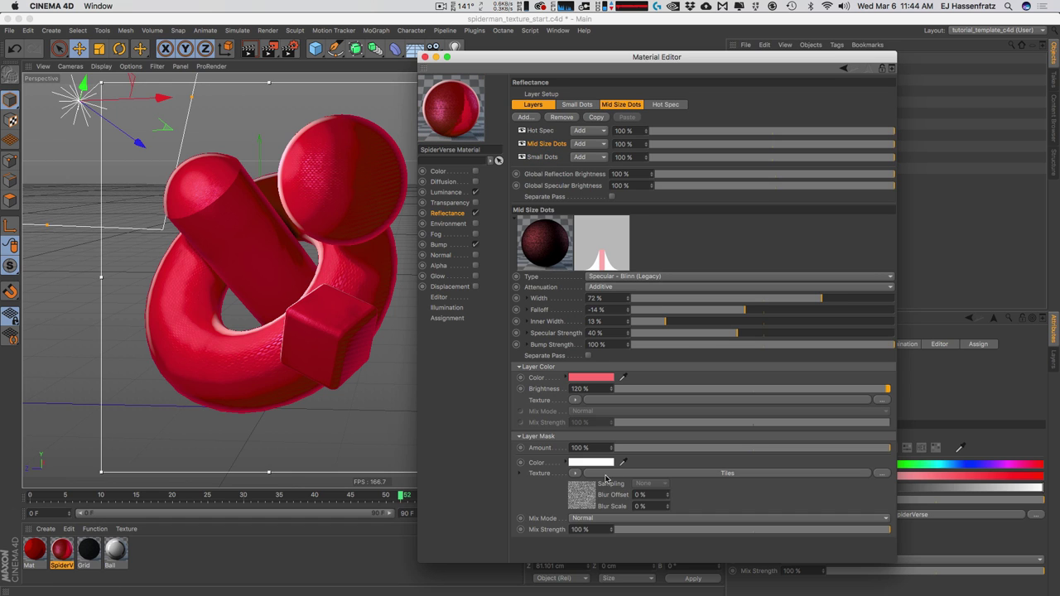
pyautogui.click(606, 476)
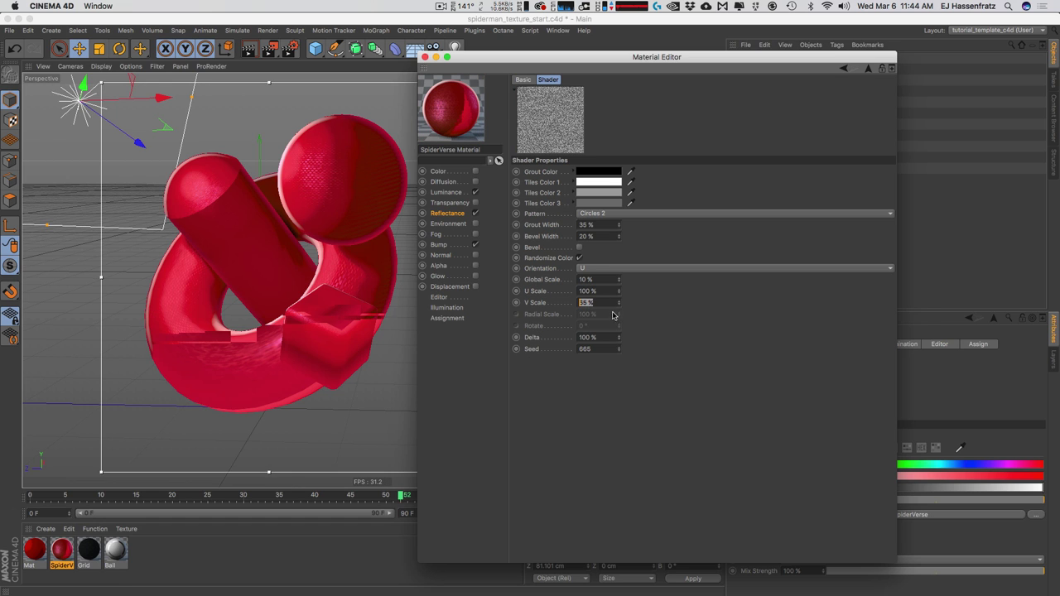
pyautogui.write('100')
pyautogui.click(613, 291)
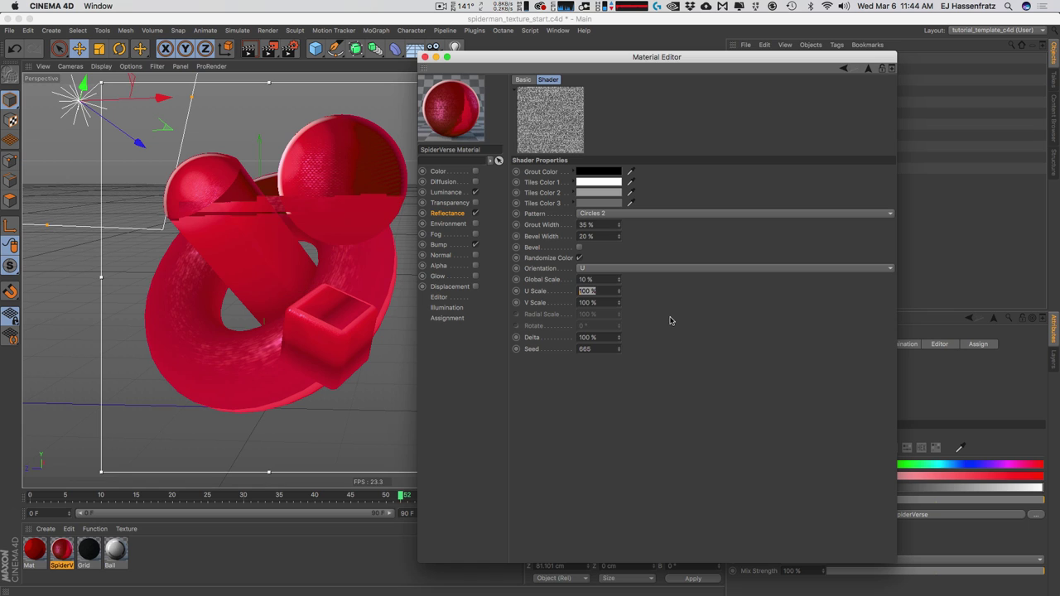
pyautogui.write('65')
pyautogui.press('Return')
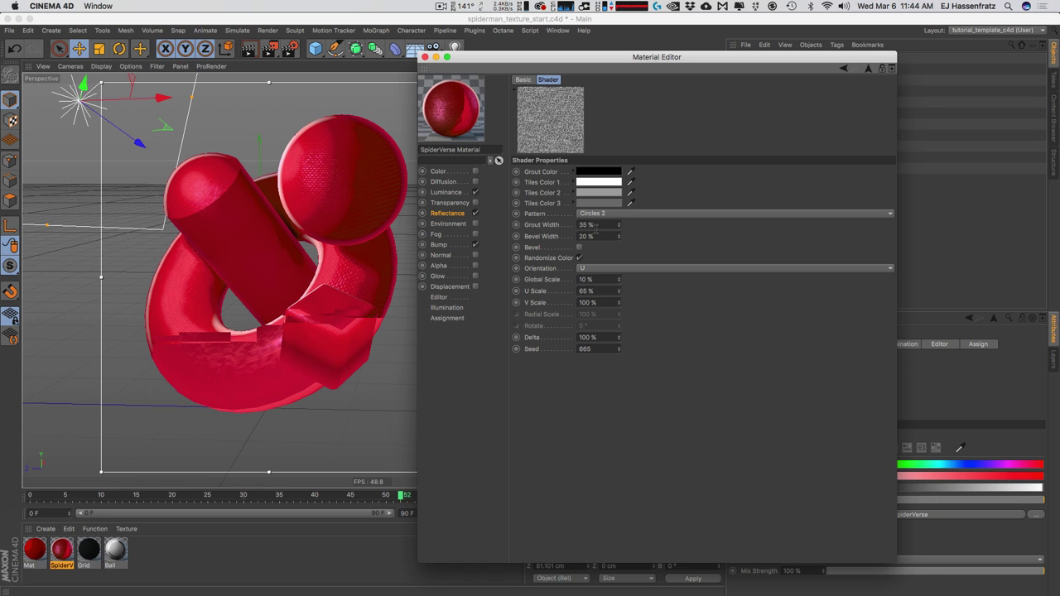